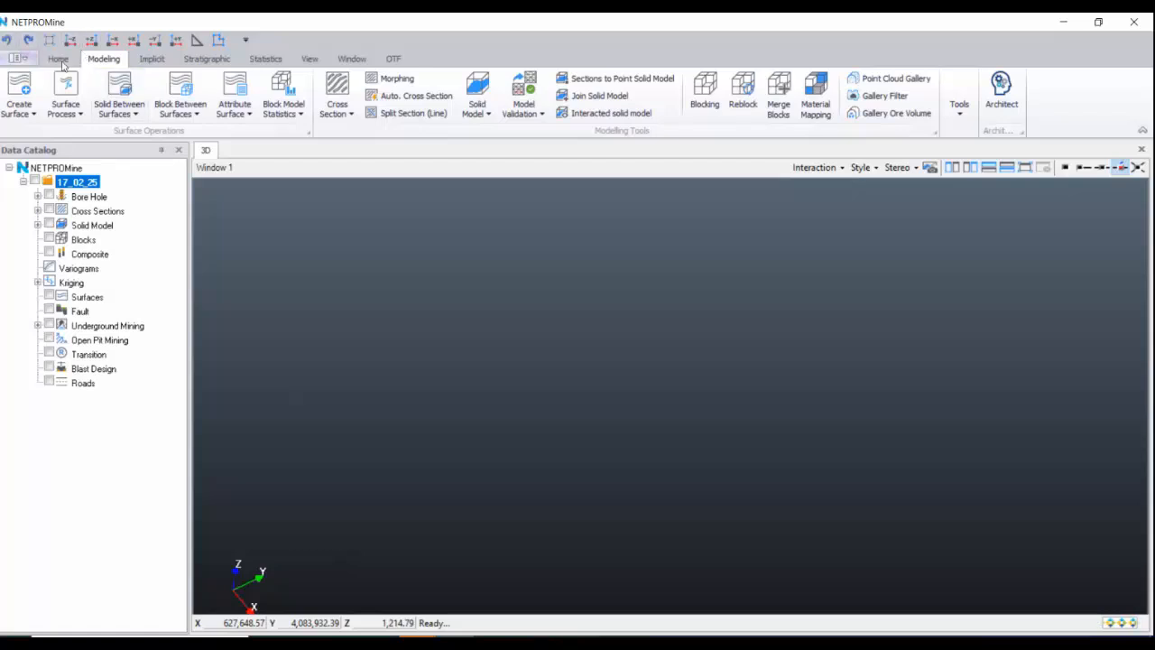
- Review the general editing and implicit modeling tools together with the data categories of project 17_02_25, from Bore Hole to Roads
{"action": "left_click", "coordinate": [59, 60]}
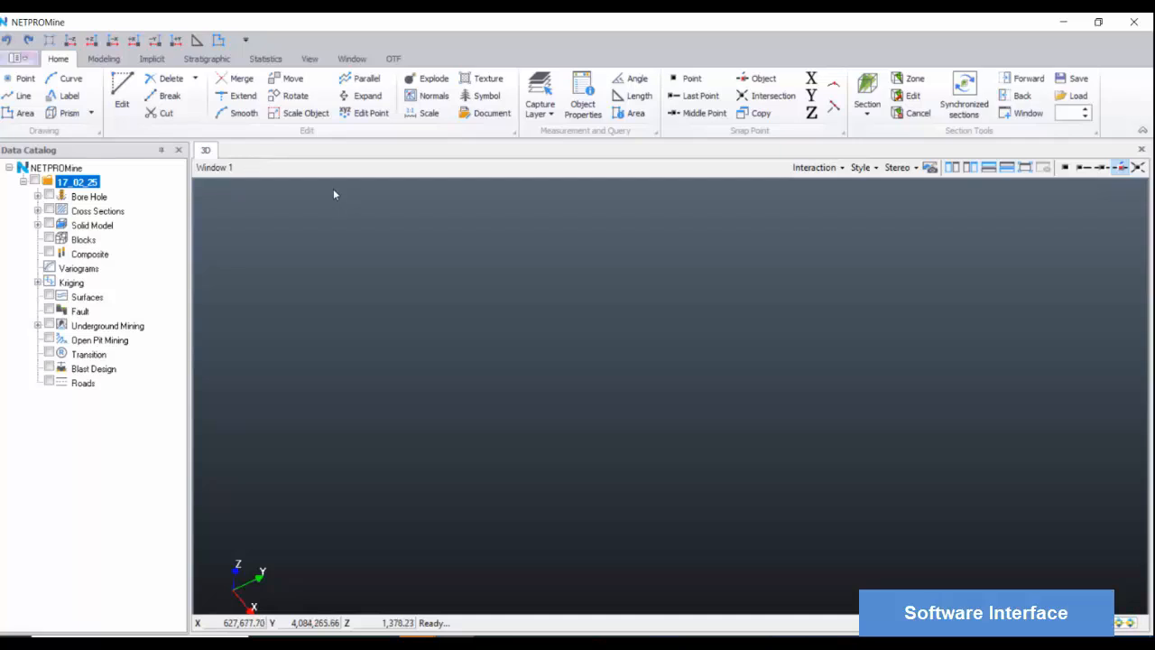
{"action": "left_click", "coordinate": [128, 197]}
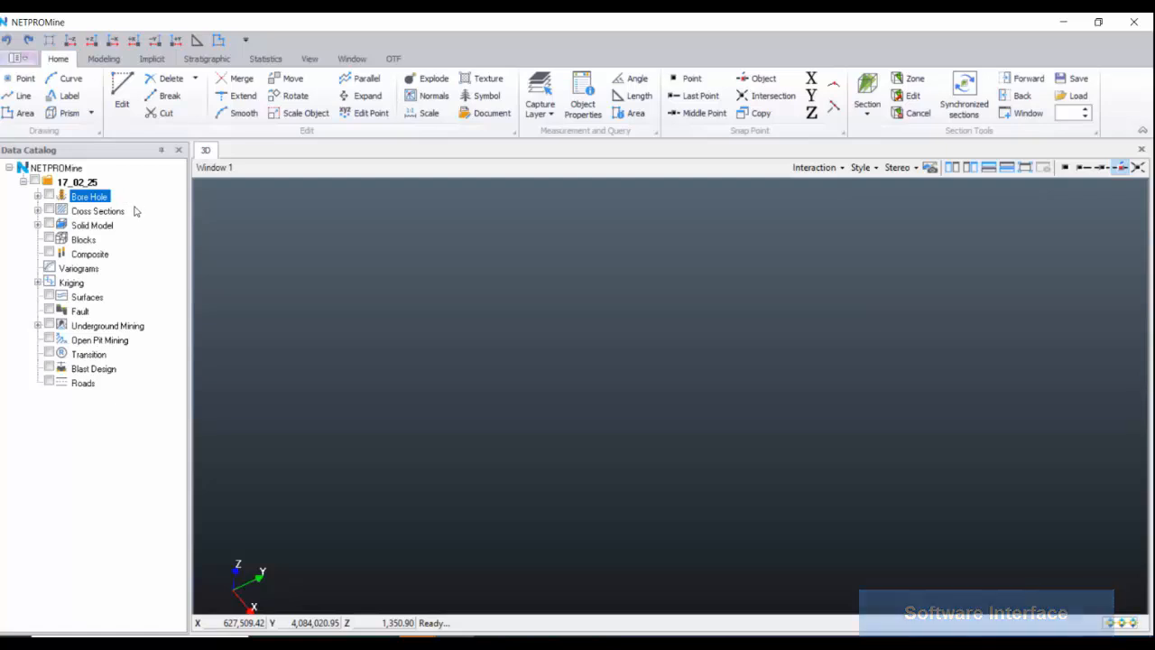
{"action": "left_click", "coordinate": [134, 212]}
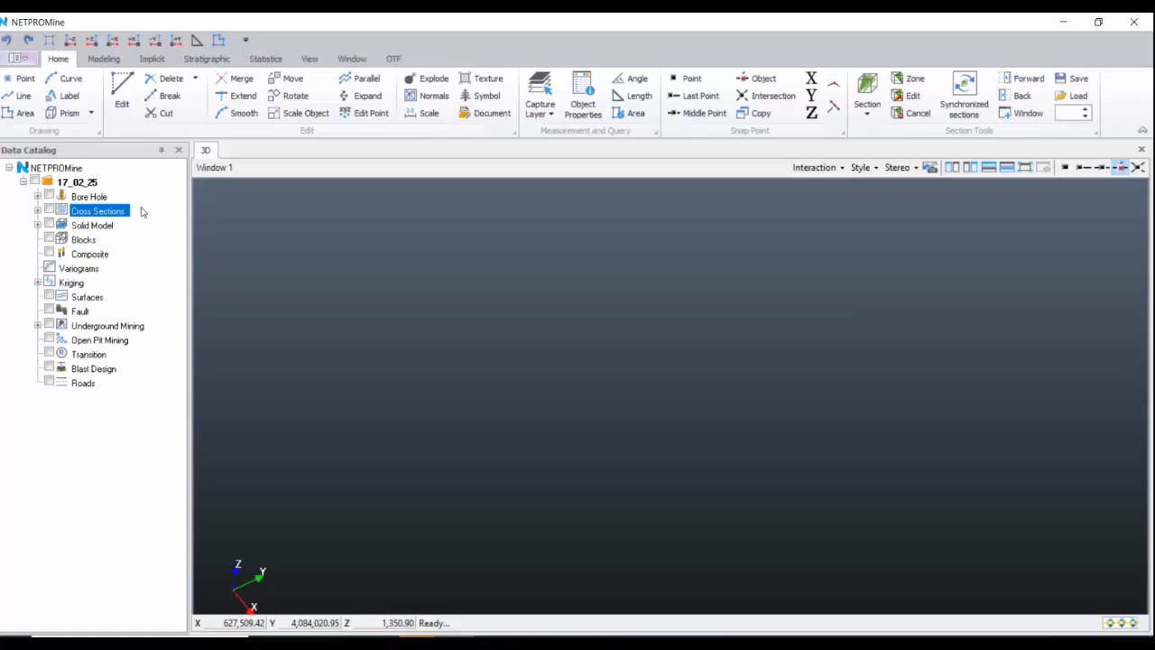
{"action": "left_click", "coordinate": [143, 225]}
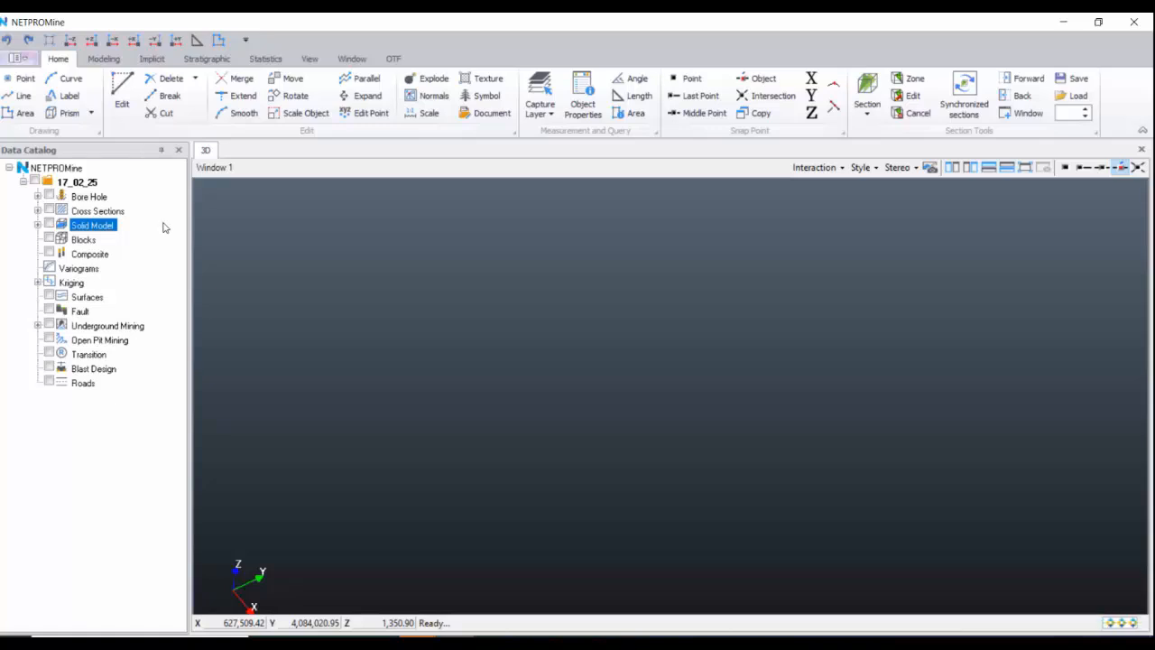
{"action": "left_click", "coordinate": [151, 58]}
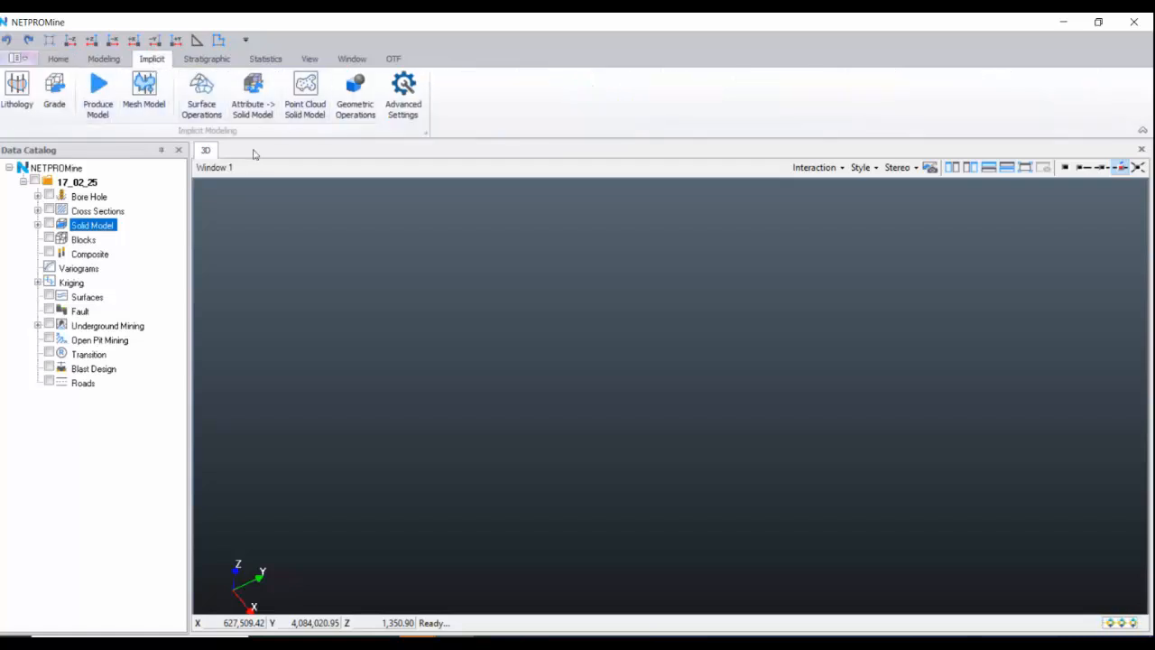
{"action": "left_click", "coordinate": [152, 211]}
{"action": "left_click", "coordinate": [145, 227]}
{"action": "left_click", "coordinate": [138, 241]}
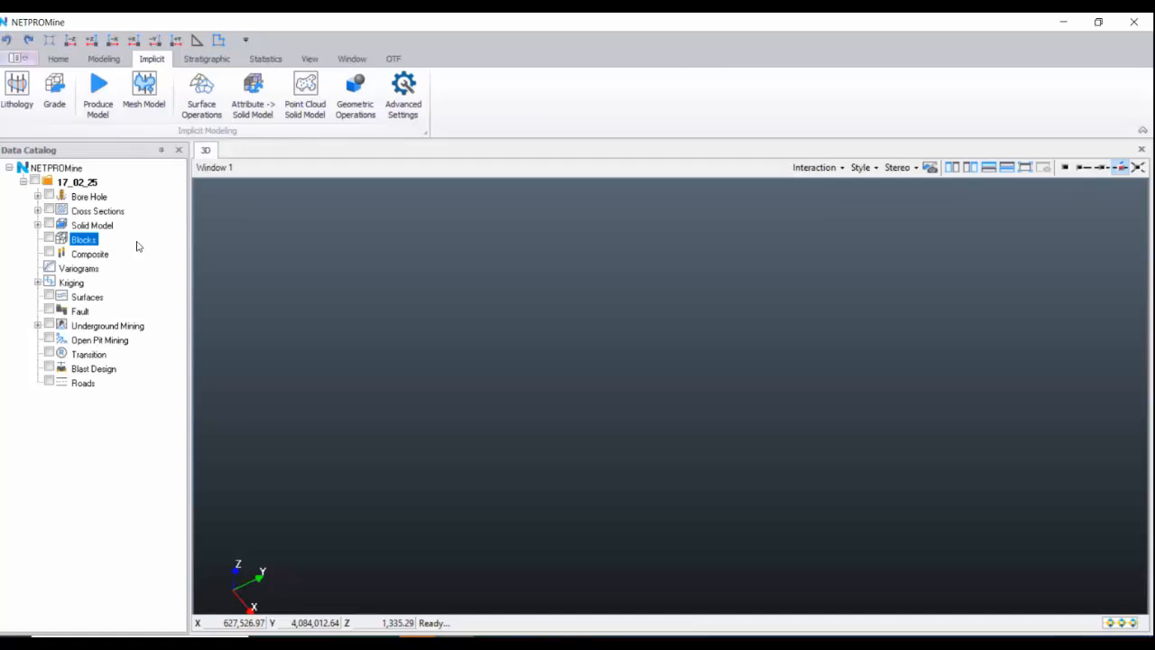
{"action": "left_click", "coordinate": [142, 256]}
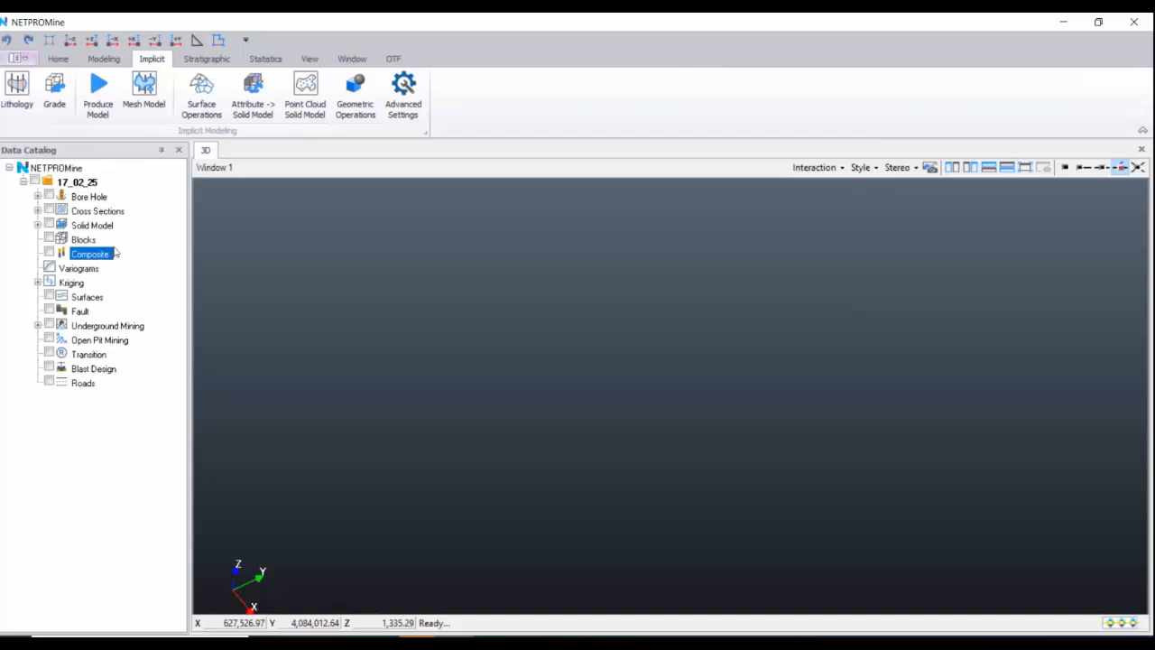
{"action": "left_click", "coordinate": [114, 241]}
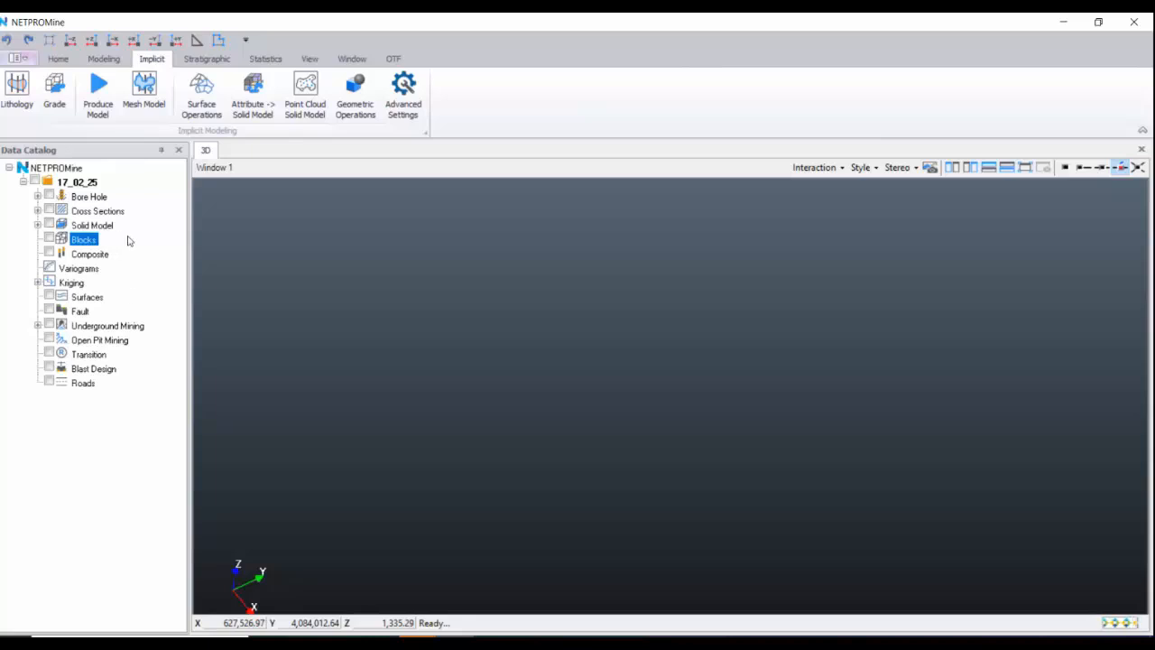
{"action": "left_click", "coordinate": [139, 341]}
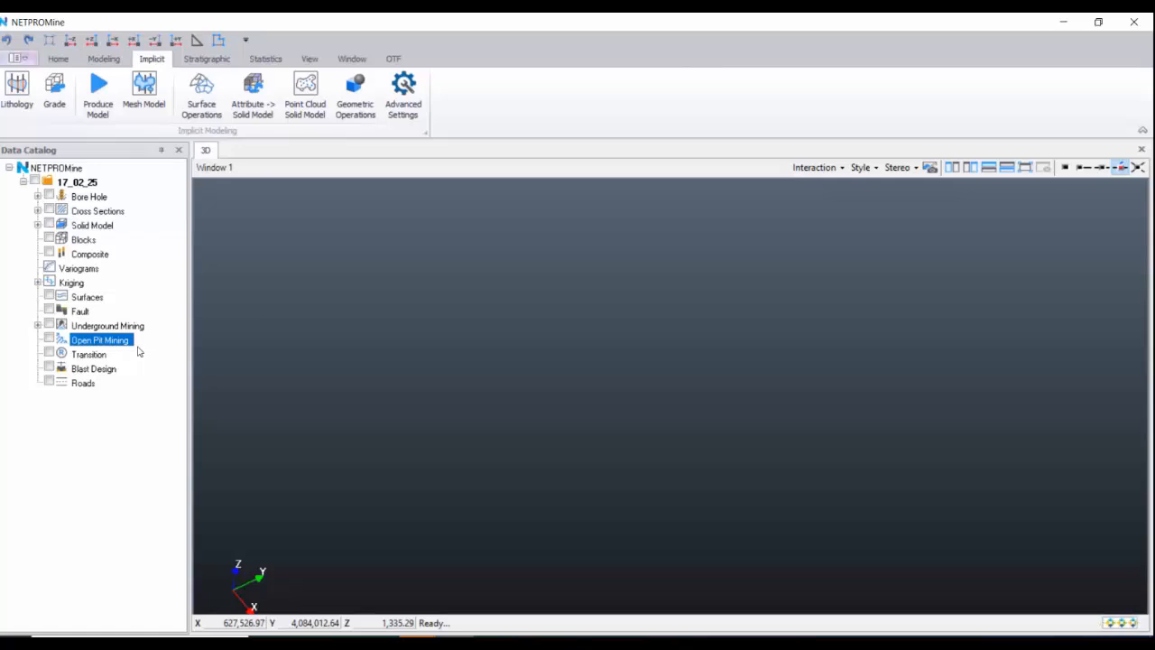
{"action": "left_click", "coordinate": [146, 329]}
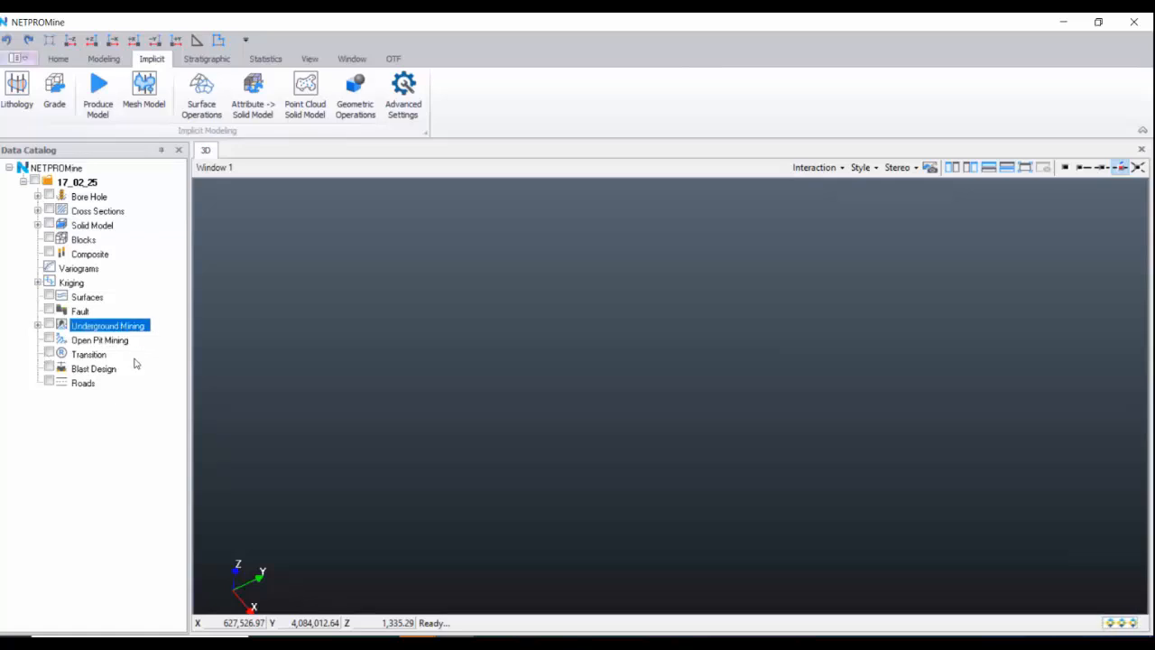
{"action": "left_click_drag", "start_coordinate": [115, 186], "coordinate": [98, 389]}
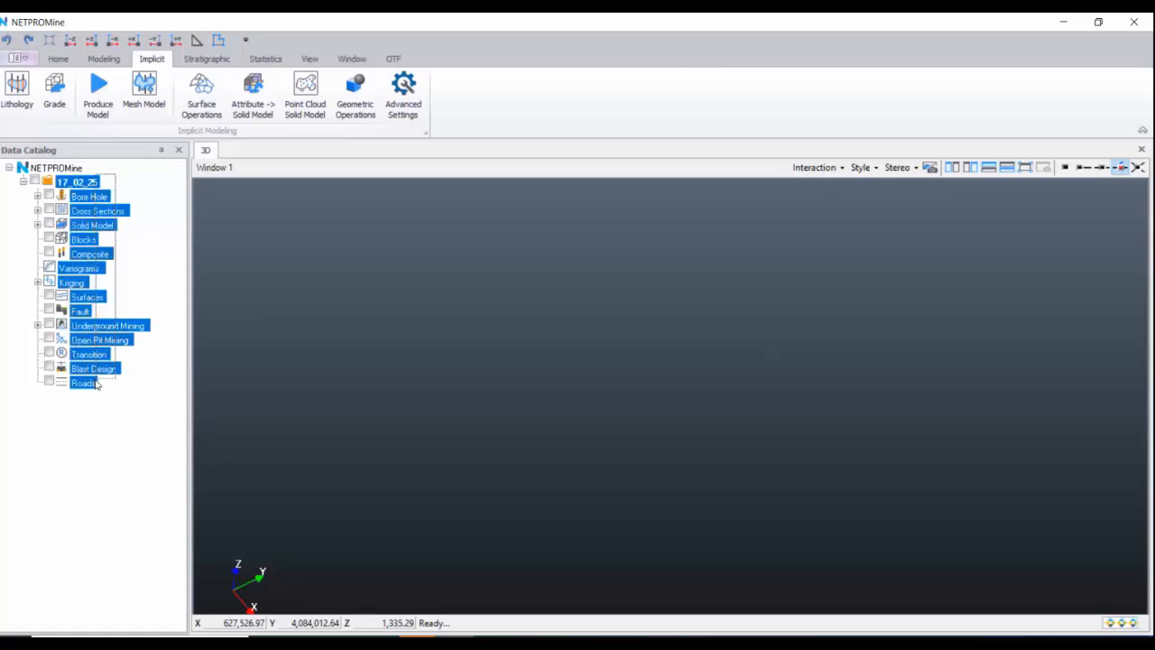
{"action": "left_click", "coordinate": [129, 186]}
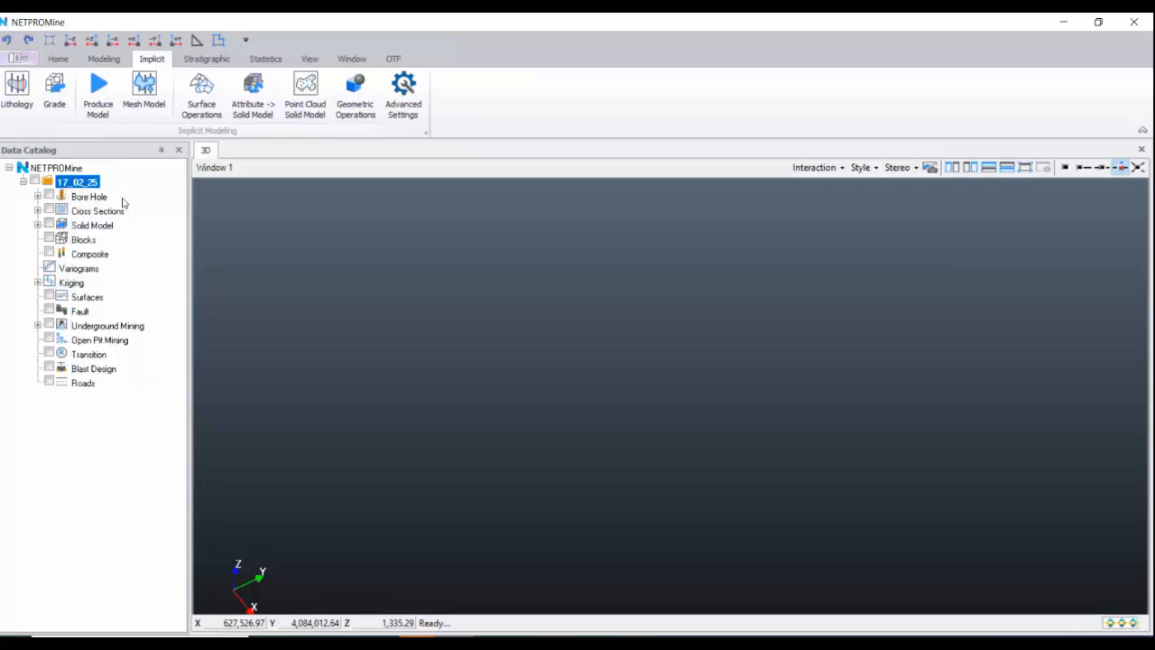
- Look over the stratigraphic modeling tools and the project's bore hole, solid model, open pit and underground mining categories
{"action": "left_click", "coordinate": [206, 58]}
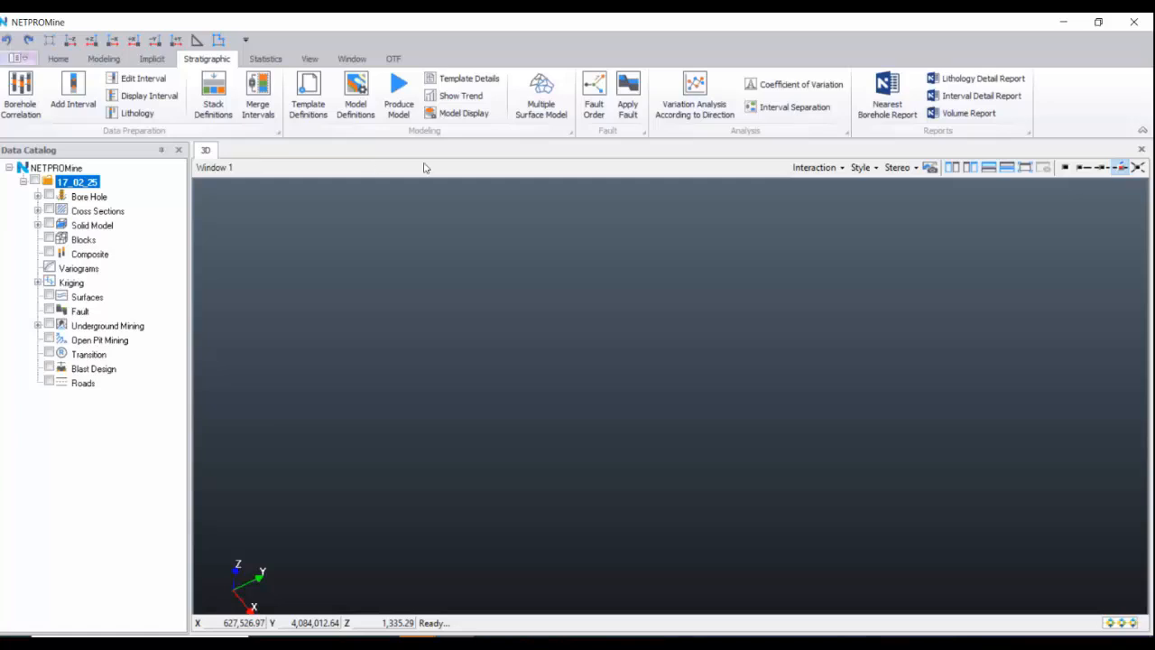
{"action": "left_click", "coordinate": [147, 225]}
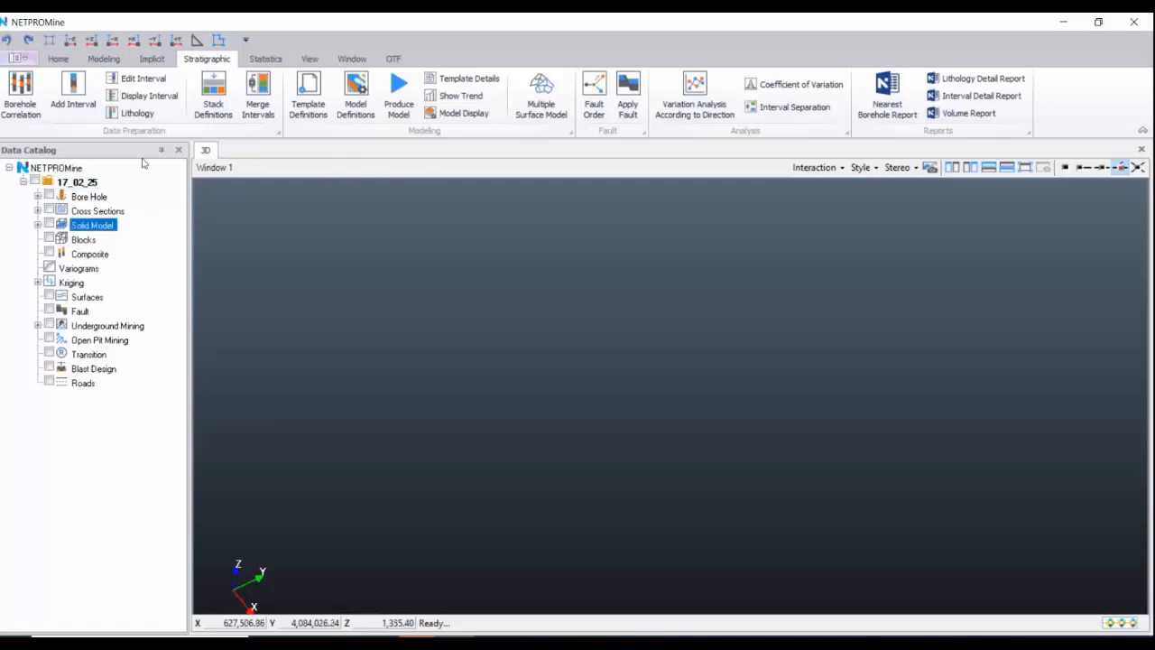
{"action": "left_click", "coordinate": [68, 61]}
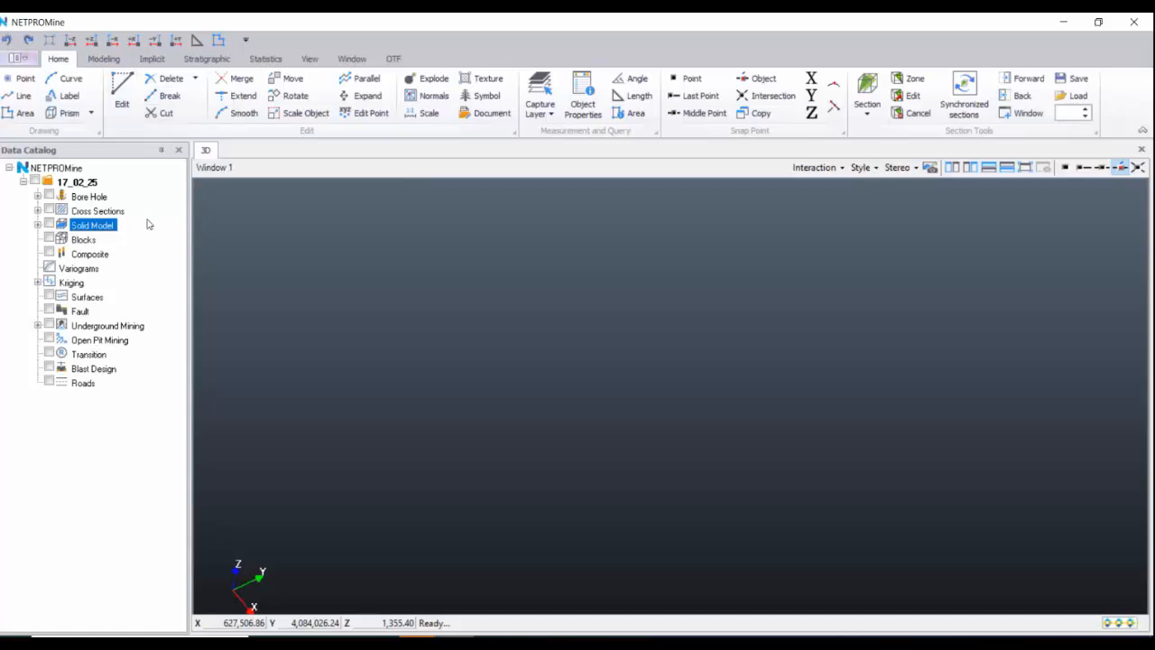
{"action": "left_click", "coordinate": [134, 185]}
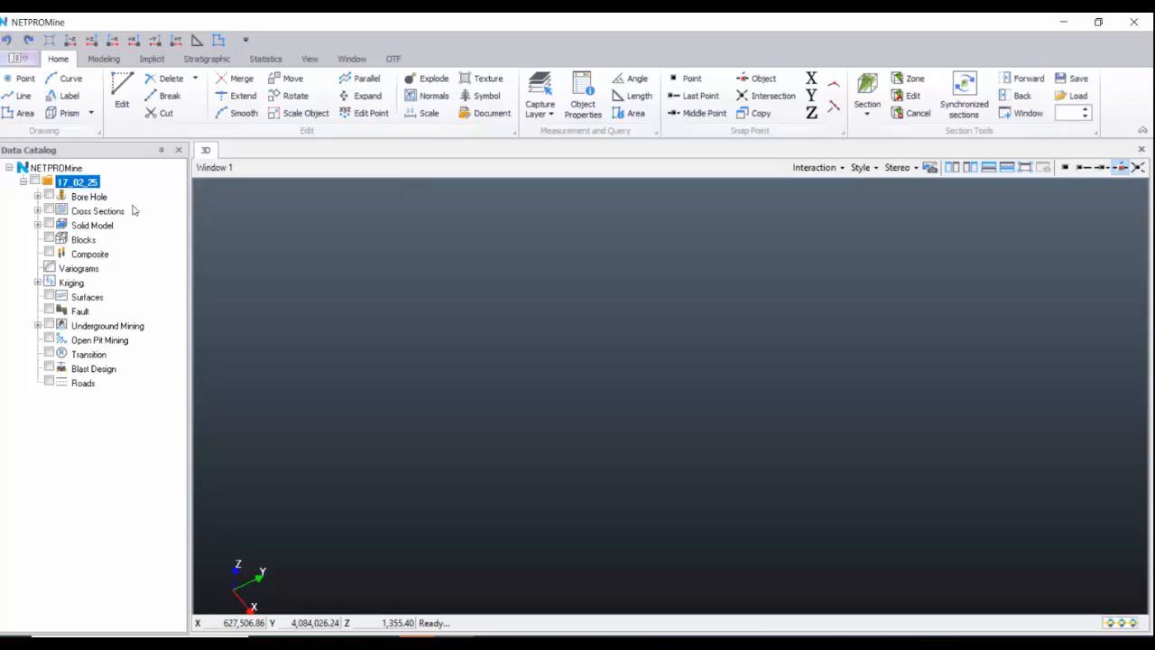
{"action": "left_click", "coordinate": [128, 198]}
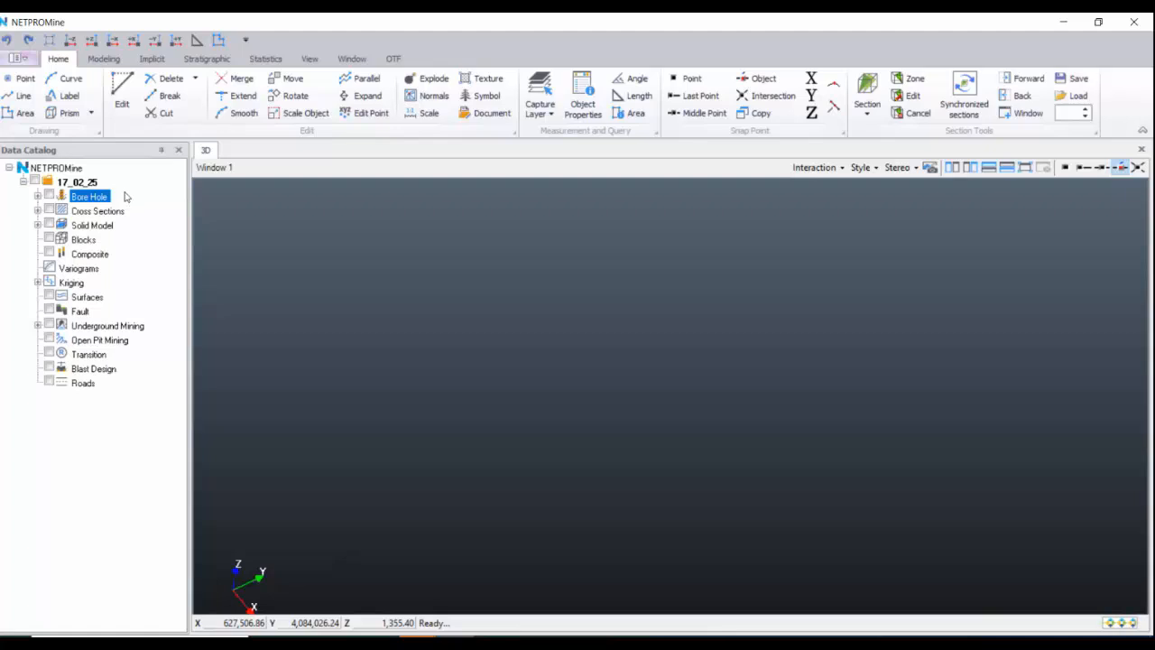
{"action": "left_click", "coordinate": [140, 341]}
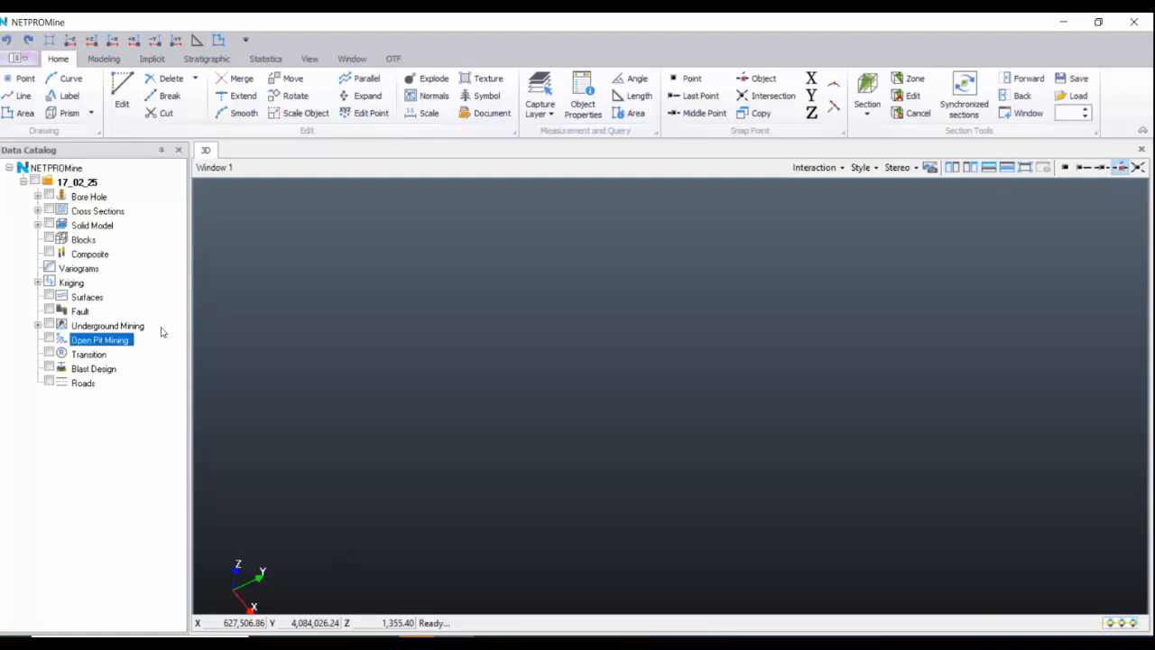
{"action": "left_click", "coordinate": [161, 327]}
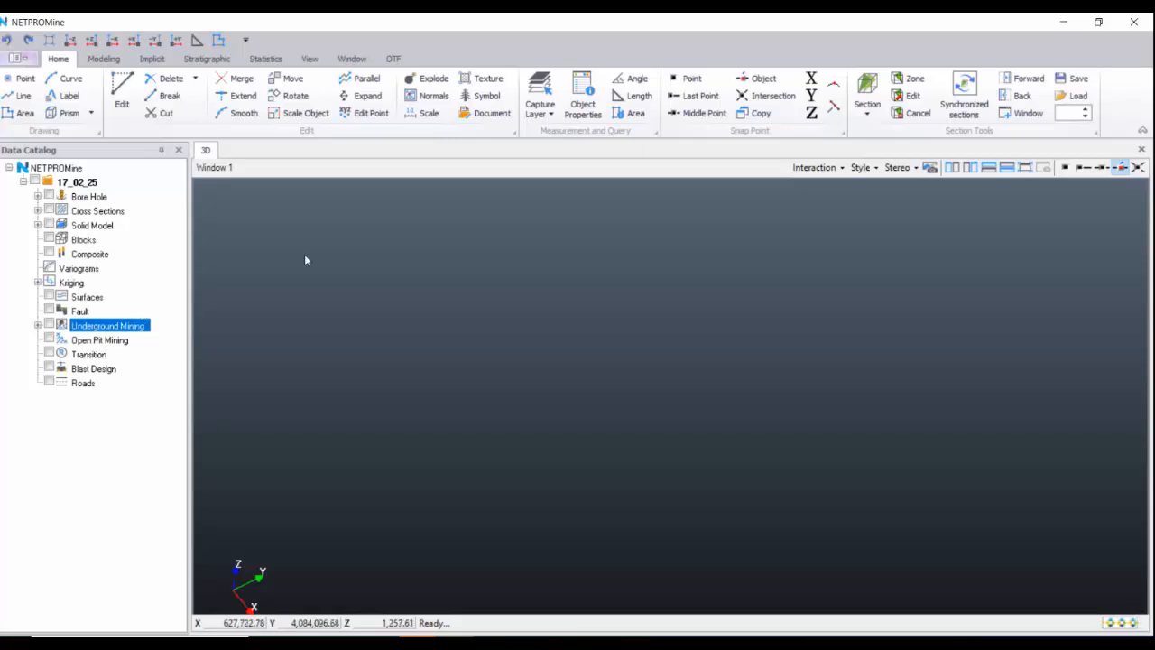
{"action": "left_click", "coordinate": [149, 224]}
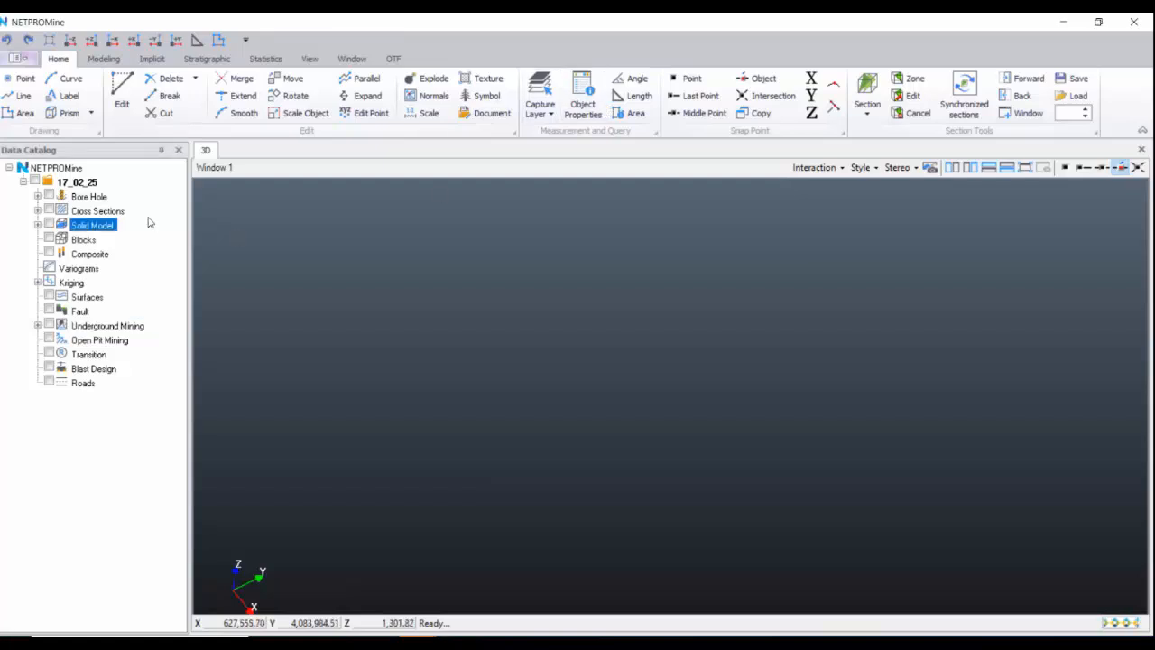
{"action": "left_click", "coordinate": [150, 185]}
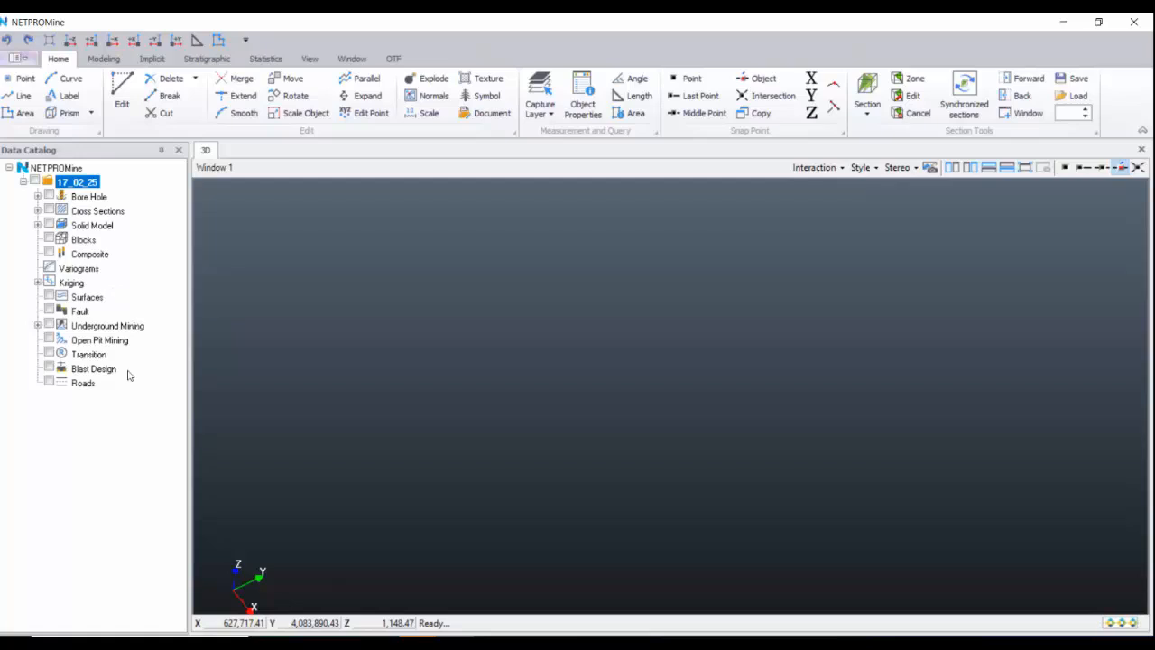
{"action": "left_click_drag", "start_coordinate": [126, 403], "coordinate": [150, 323]}
{"action": "left_click", "coordinate": [160, 323]}
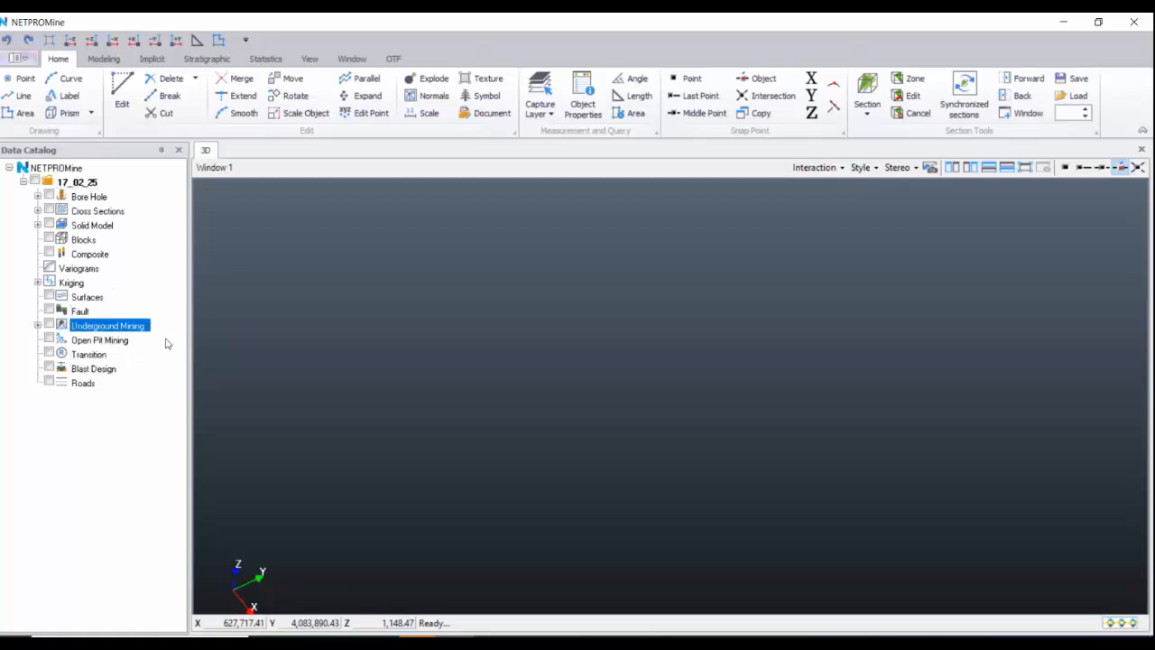
{"action": "left_click", "coordinate": [166, 345]}
{"action": "left_click", "coordinate": [167, 330]}
{"action": "left_click_drag", "start_coordinate": [135, 195], "coordinate": [133, 384]}
{"action": "left_click", "coordinate": [83, 197]}
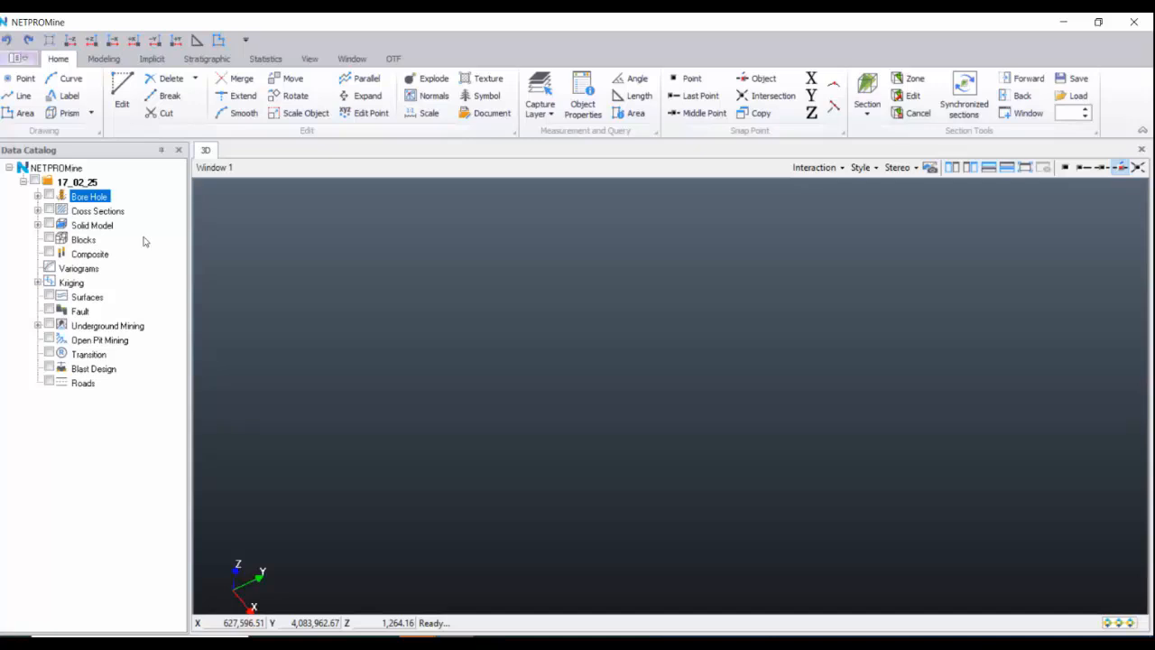
- Close the 17_02_25 project and open the recently used project 04_02_25.npmine
{"action": "right_click", "coordinate": [120, 183]}
{"action": "left_click", "coordinate": [171, 322]}
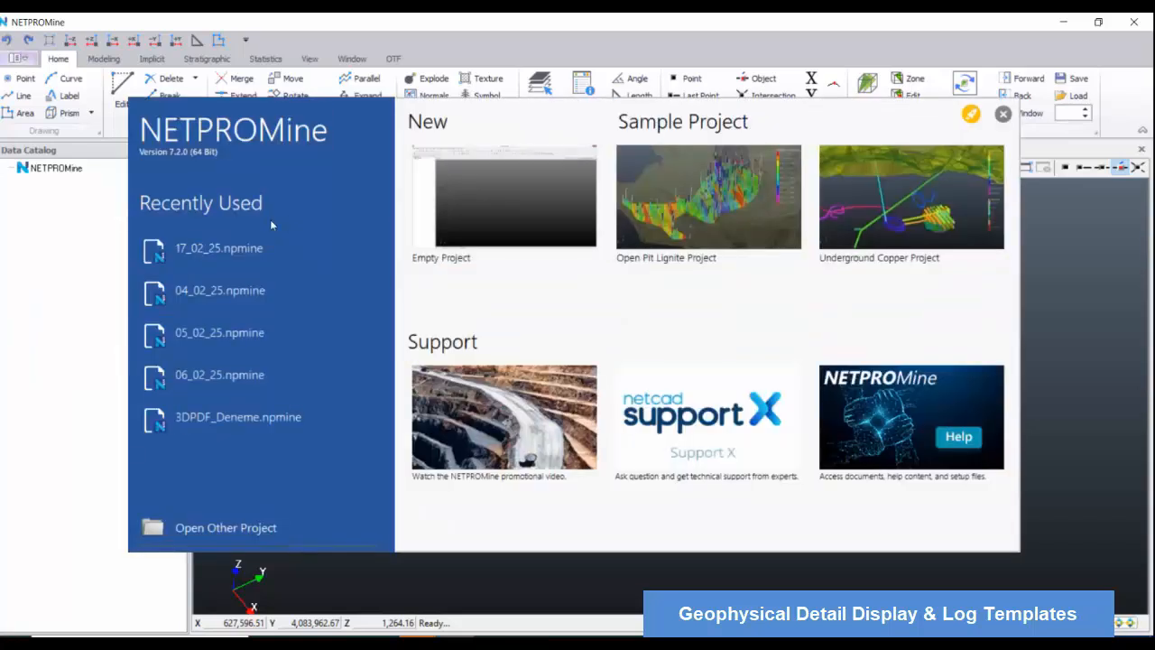
{"action": "left_click", "coordinate": [217, 290]}
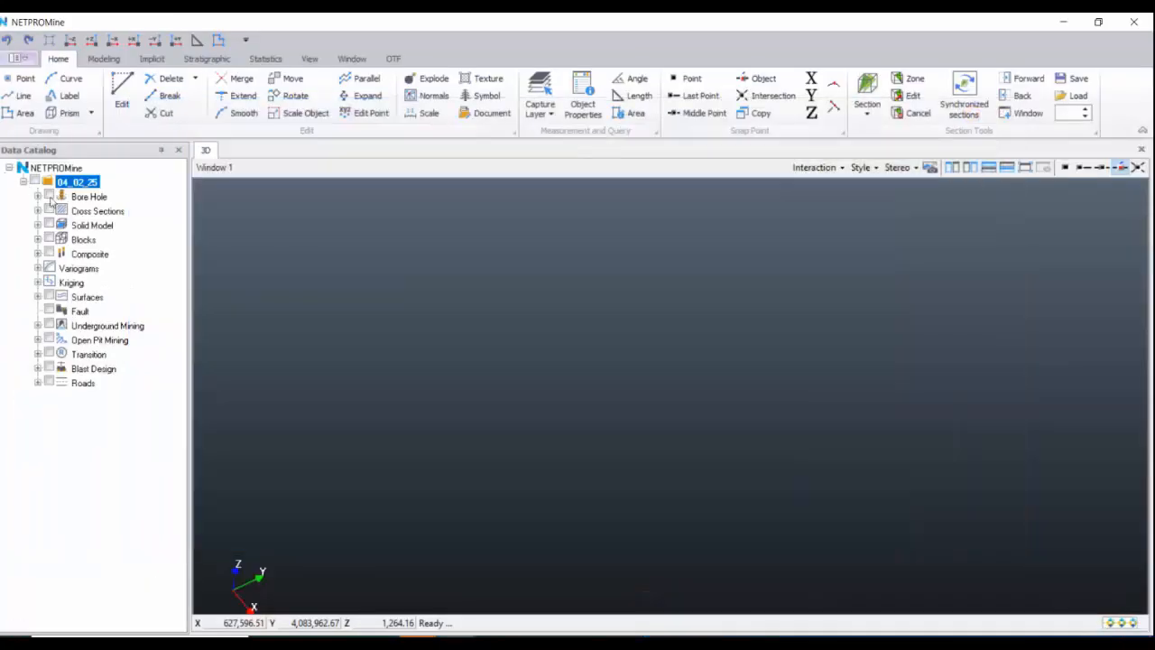
- Display all bore holes of project 04_02_25 in the 3D window and expand the catalog down to the ungrouped bore holes
{"action": "left_click", "coordinate": [49, 196]}
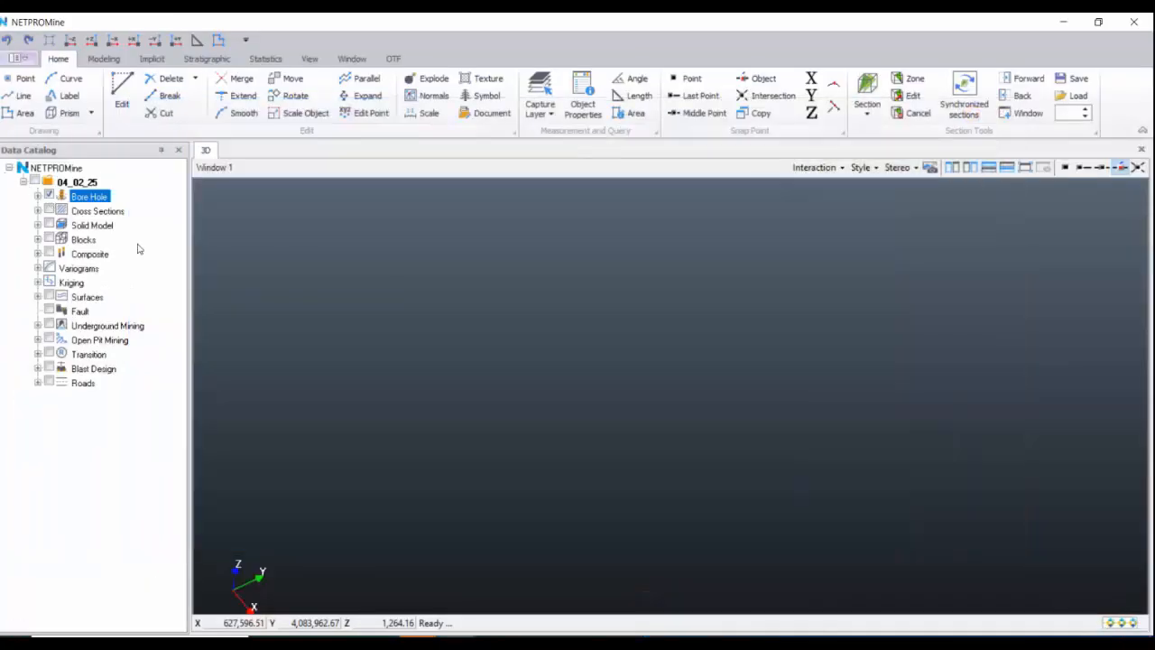
{"action": "left_click", "coordinate": [37, 195]}
{"action": "left_click", "coordinate": [52, 211]}
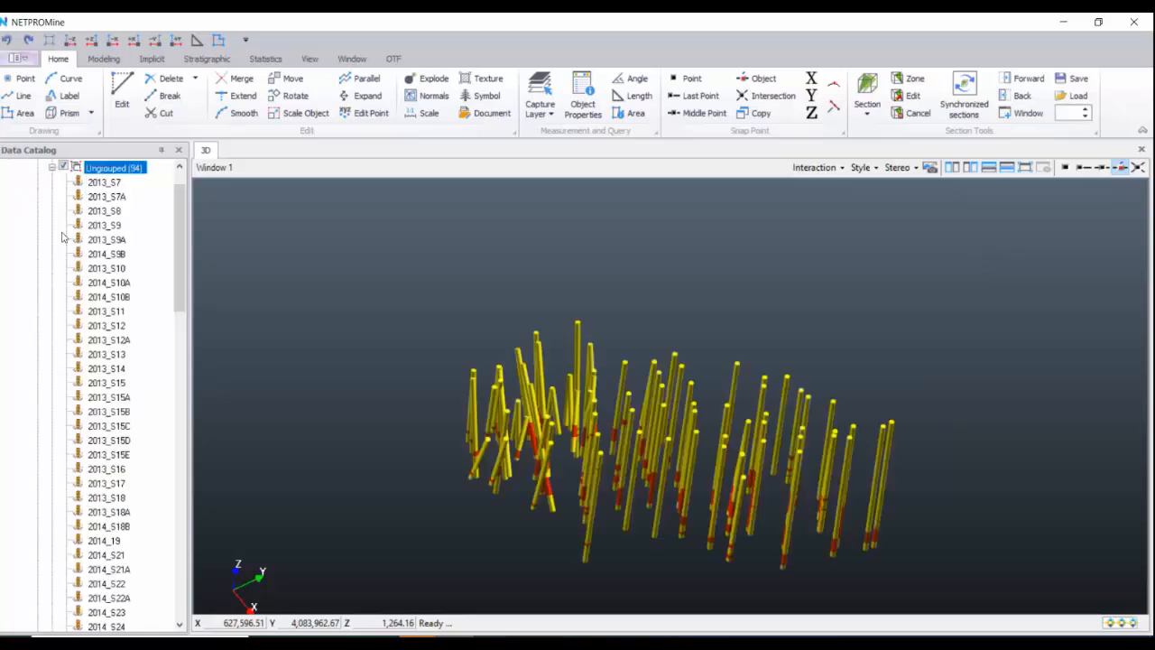
{"action": "middle_click_drag", "start_coordinate": [253, 306], "coordinate": [220, 242]}
{"action": "scroll", "coordinate": [220, 241], "scroll_direction": "up", "scroll_amount": 1}
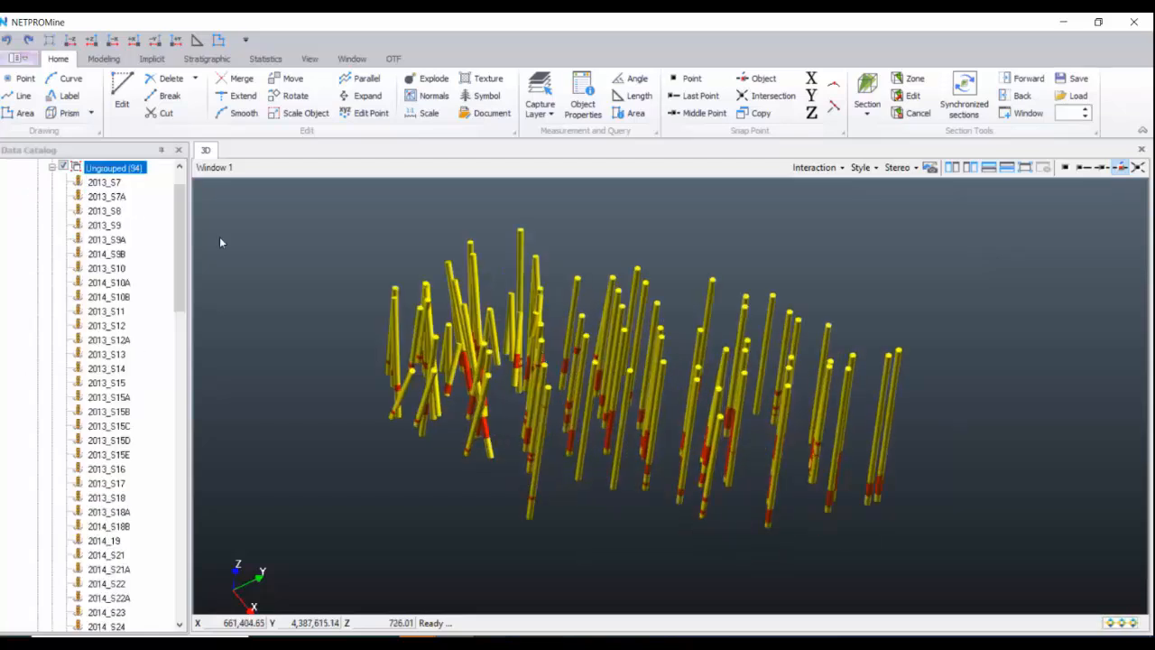
- Open the record of bore hole 2013_S7 and review its lithology and angle records
{"action": "left_click", "coordinate": [115, 184]}
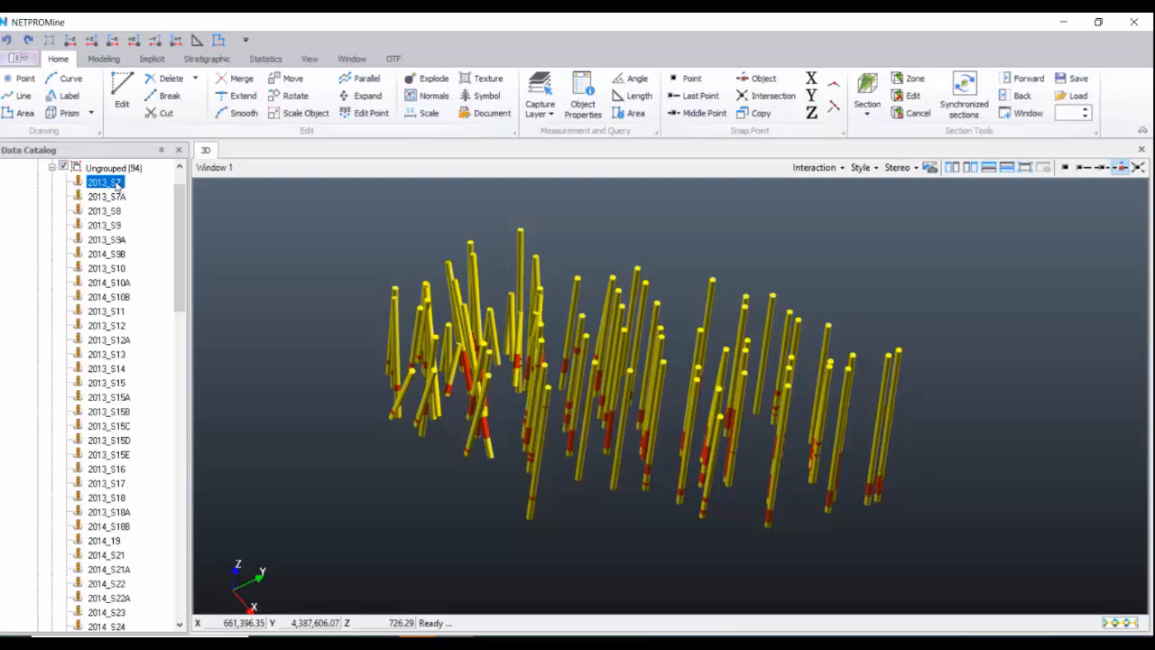
{"action": "double_click", "coordinate": [115, 184]}
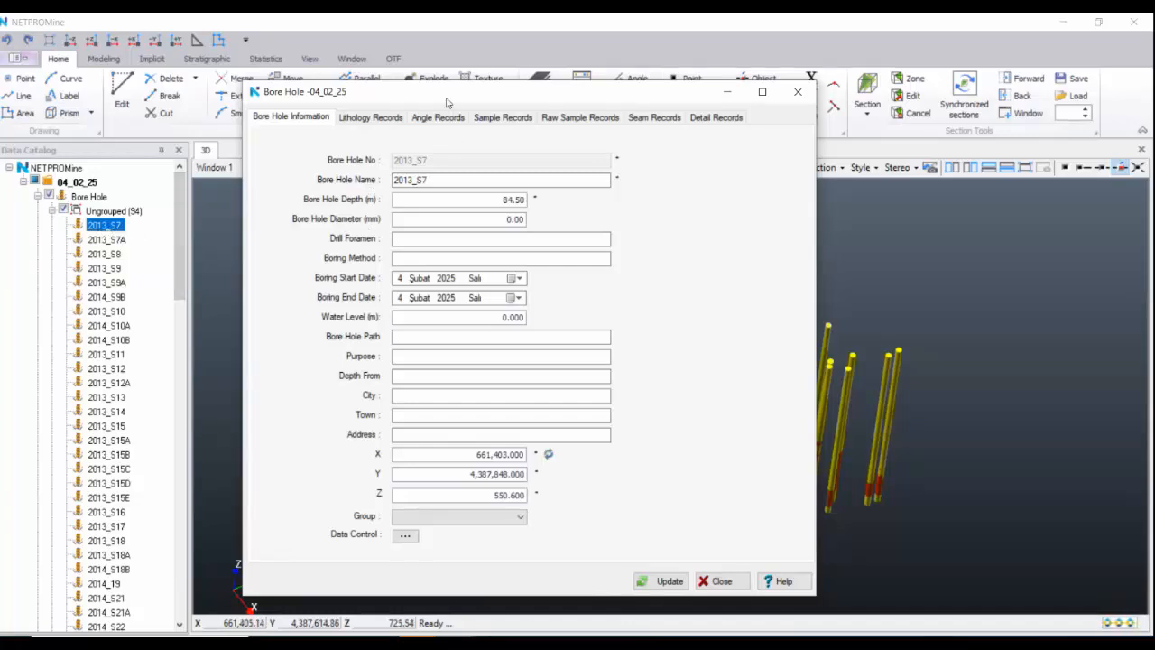
{"action": "left_click_drag", "start_coordinate": [446, 102], "coordinate": [389, 101]}
{"action": "left_click", "coordinate": [316, 116]}
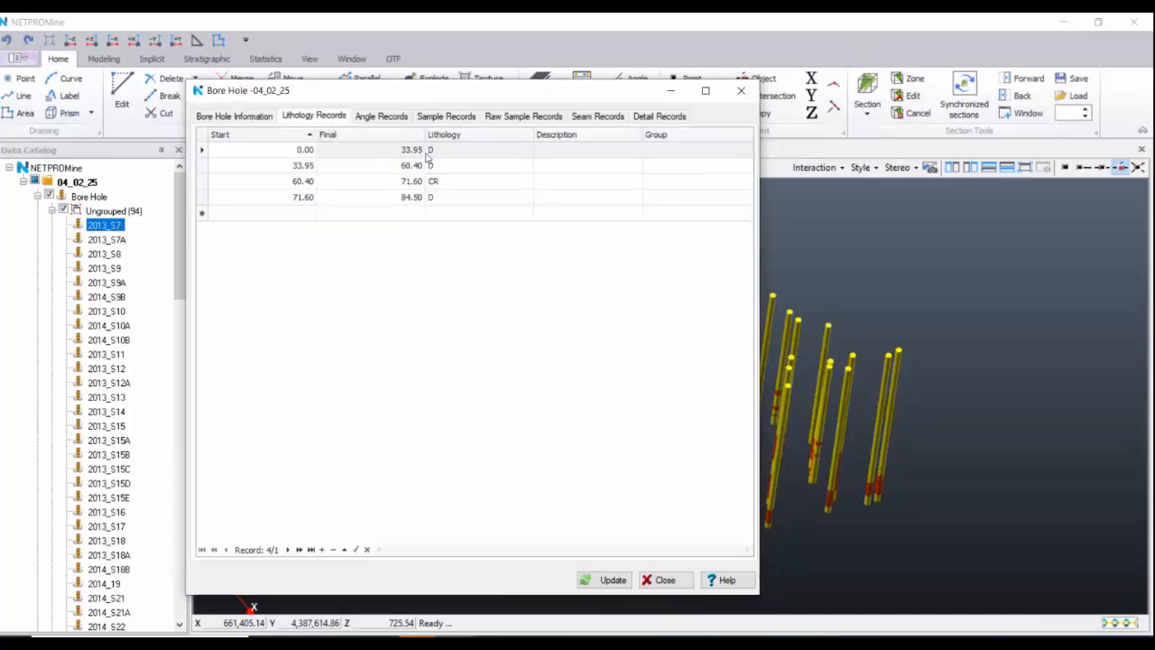
{"action": "left_click", "coordinate": [381, 117]}
- Inspect the Grade/%/Min value in the raw sample records of bore hole 2013_S7
{"action": "left_click", "coordinate": [523, 115]}
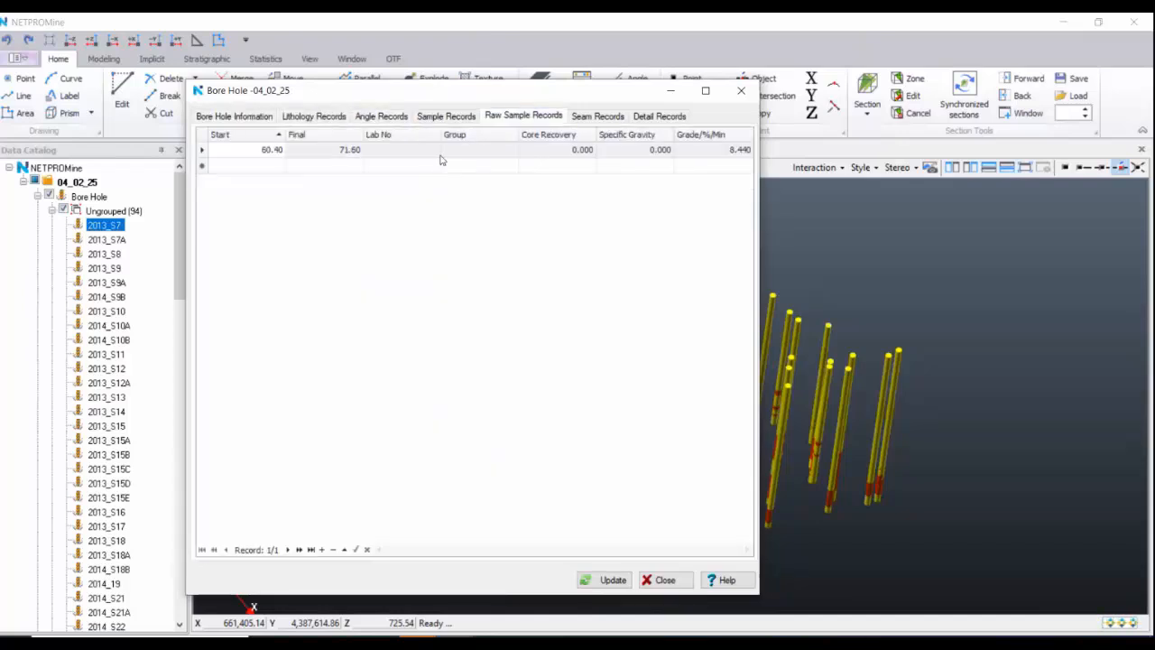
{"action": "left_click", "coordinate": [700, 152]}
{"action": "left_click_drag", "start_coordinate": [679, 150], "coordinate": [767, 151]}
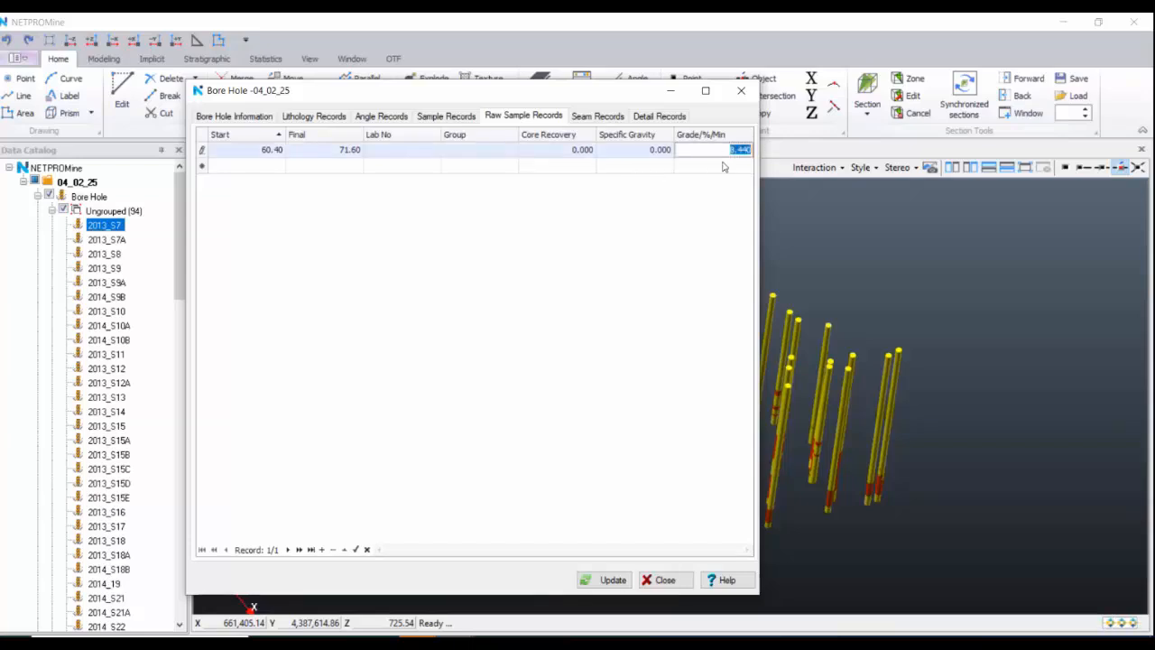
{"action": "left_click", "coordinate": [700, 152]}
{"action": "left_click_drag", "start_coordinate": [715, 151], "coordinate": [759, 153]}
{"action": "left_click", "coordinate": [697, 204]}
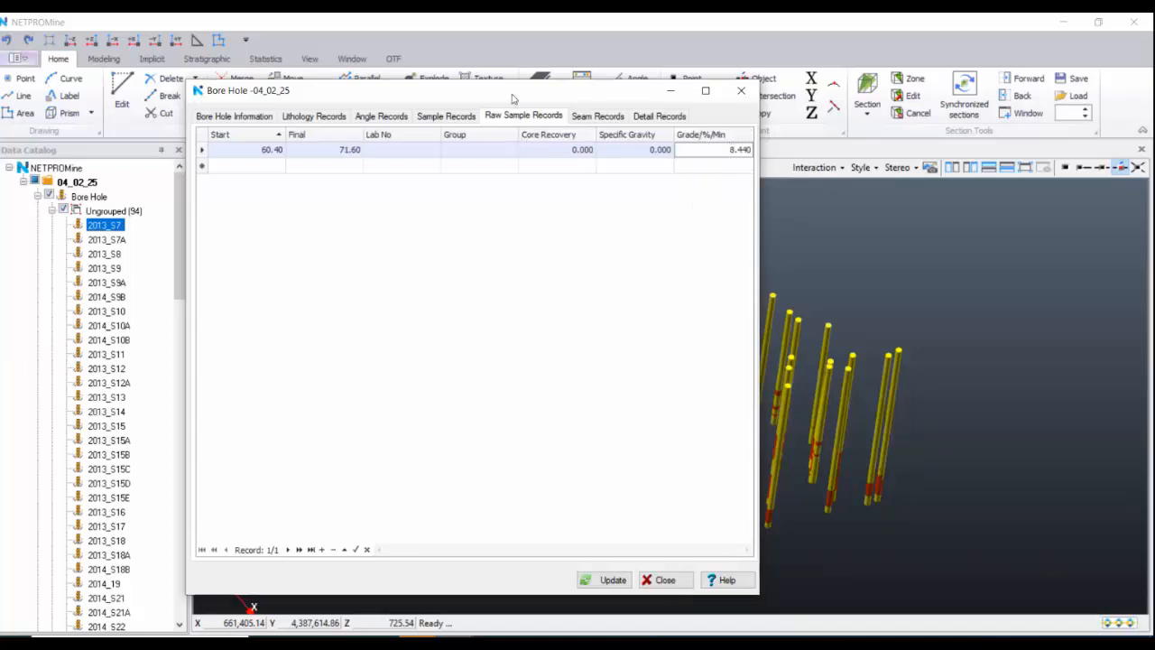
- Enter a seam record named S1 for bore hole 2013_S7 and close the bore hole record without updating it
{"action": "left_click", "coordinate": [595, 117]}
{"action": "left_click", "coordinate": [273, 152]}
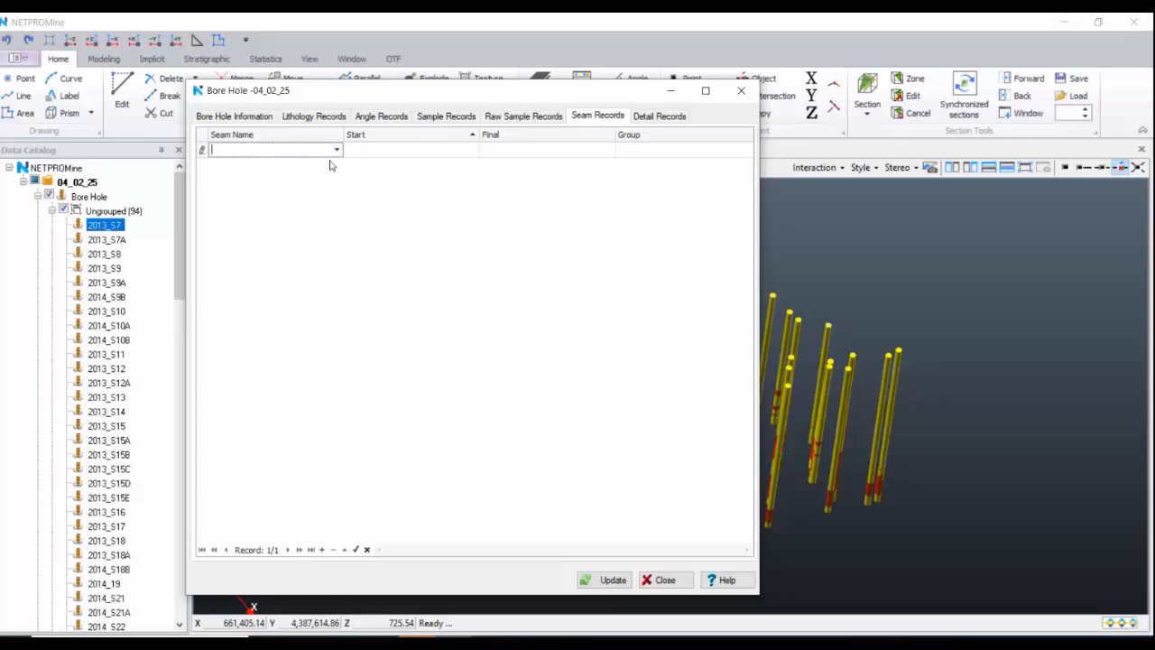
{"action": "type", "text": "S1"}
{"action": "key", "text": "Return"}
{"action": "left_click", "coordinate": [455, 152]}
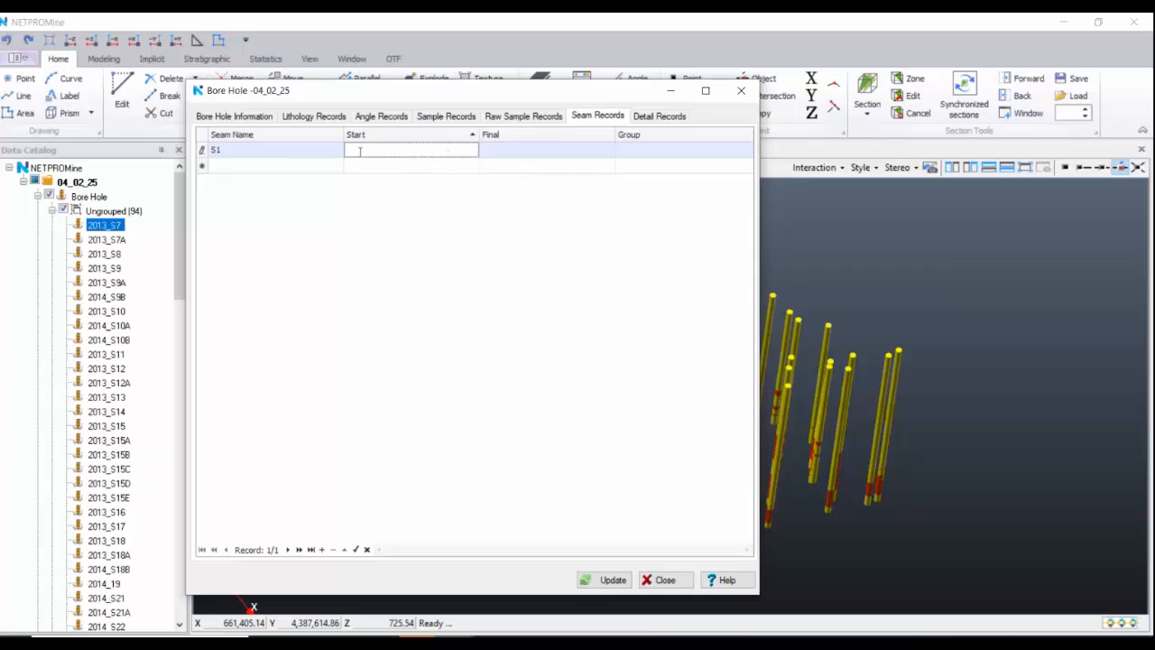
{"action": "left_click", "coordinate": [741, 90]}
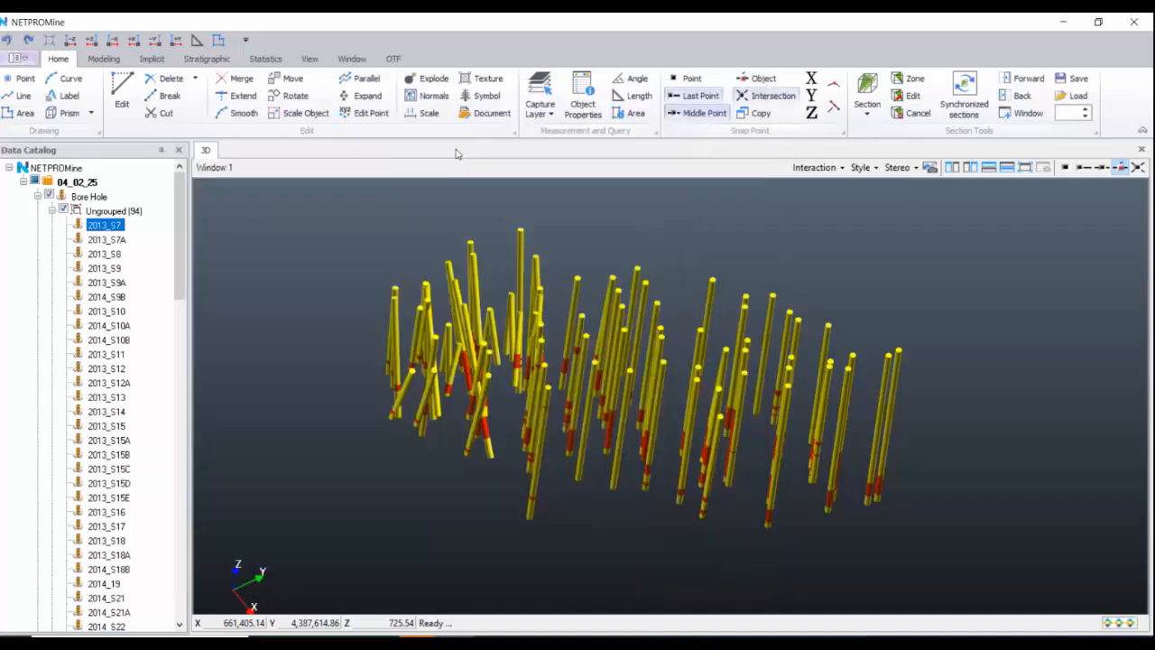
- Open the properties of project 04_02_25 and enter a seam description named S1
{"action": "right_click", "coordinate": [124, 182]}
{"action": "left_click", "coordinate": [181, 307]}
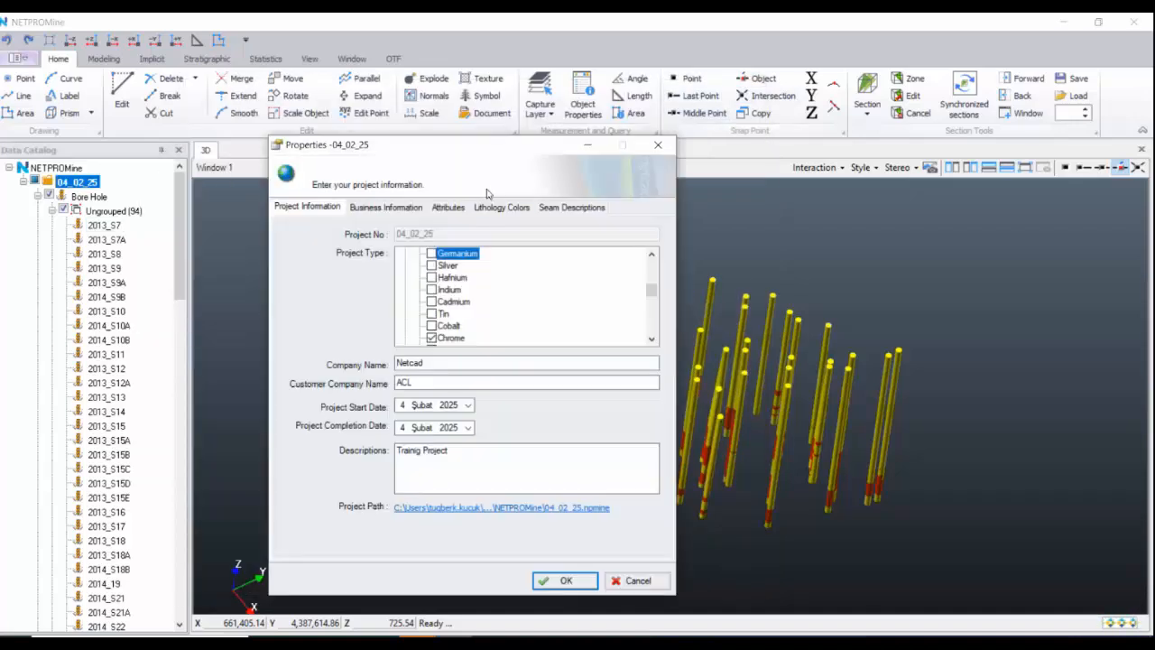
{"action": "left_click", "coordinate": [564, 208]}
{"action": "type", "text": "S1"}
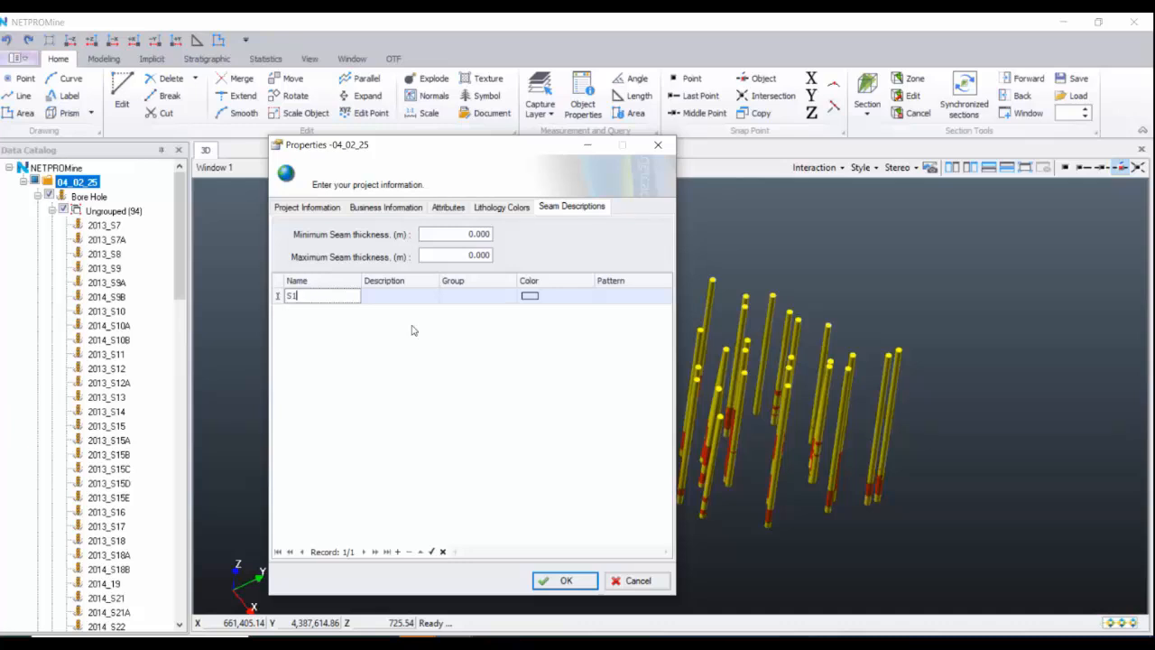
- Review the group options available for the S1 seam description and close the project properties without accepting them
{"action": "left_click", "coordinate": [480, 298]}
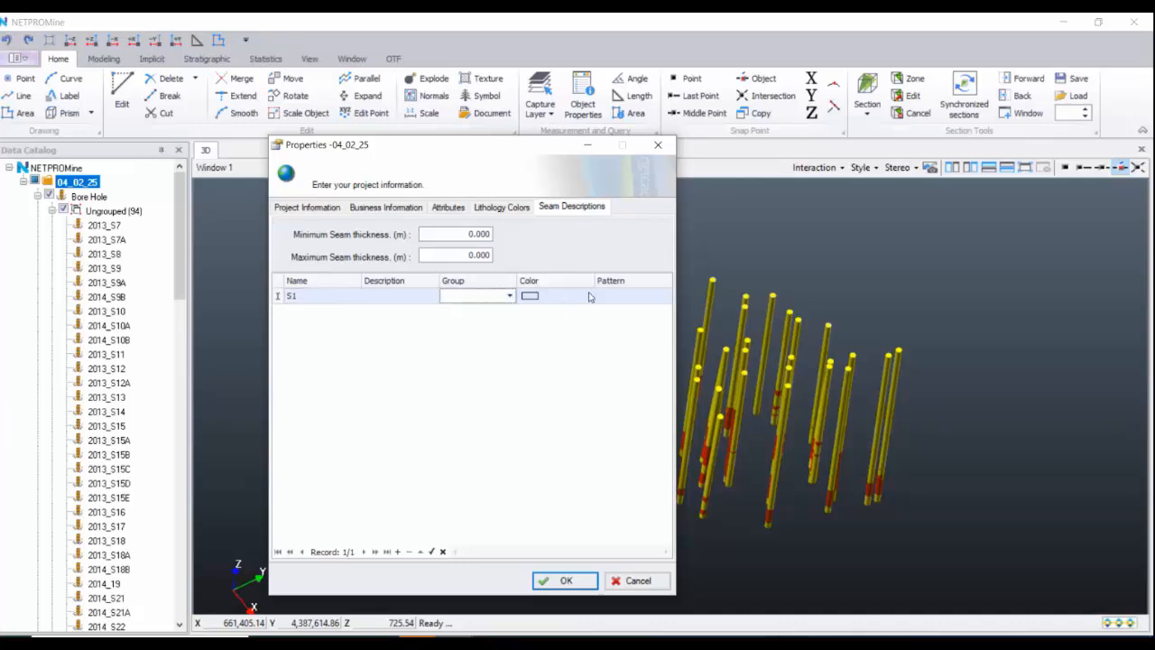
{"action": "left_click", "coordinate": [575, 299]}
{"action": "left_click", "coordinate": [510, 295]}
{"action": "left_click", "coordinate": [510, 296]}
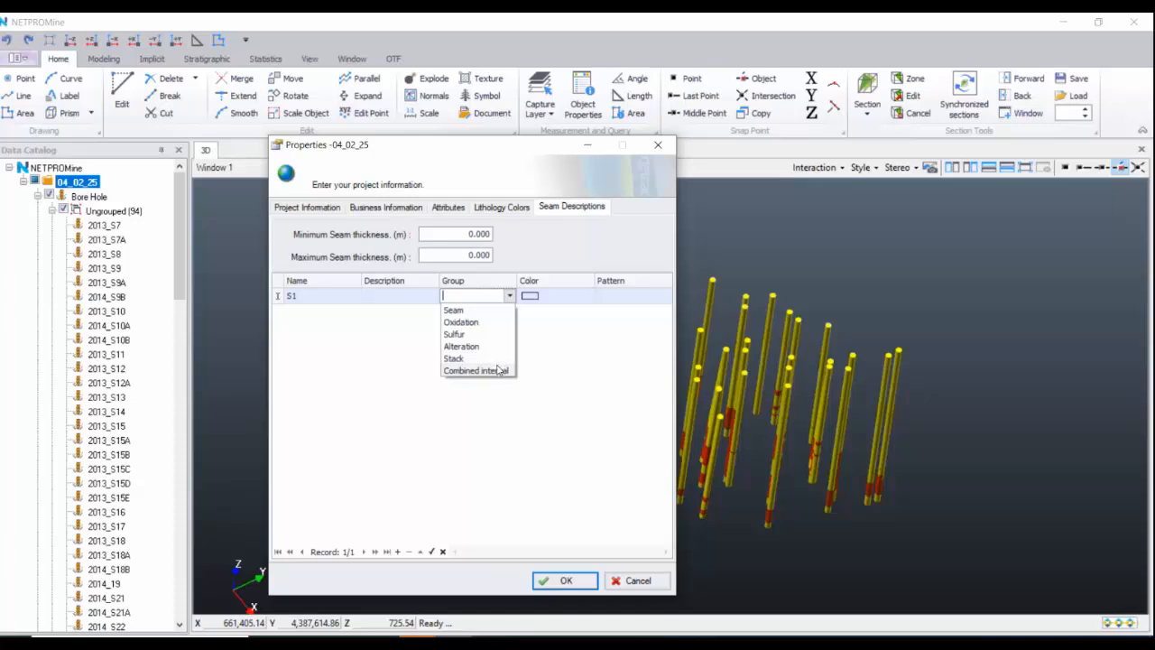
{"action": "left_click", "coordinate": [401, 339]}
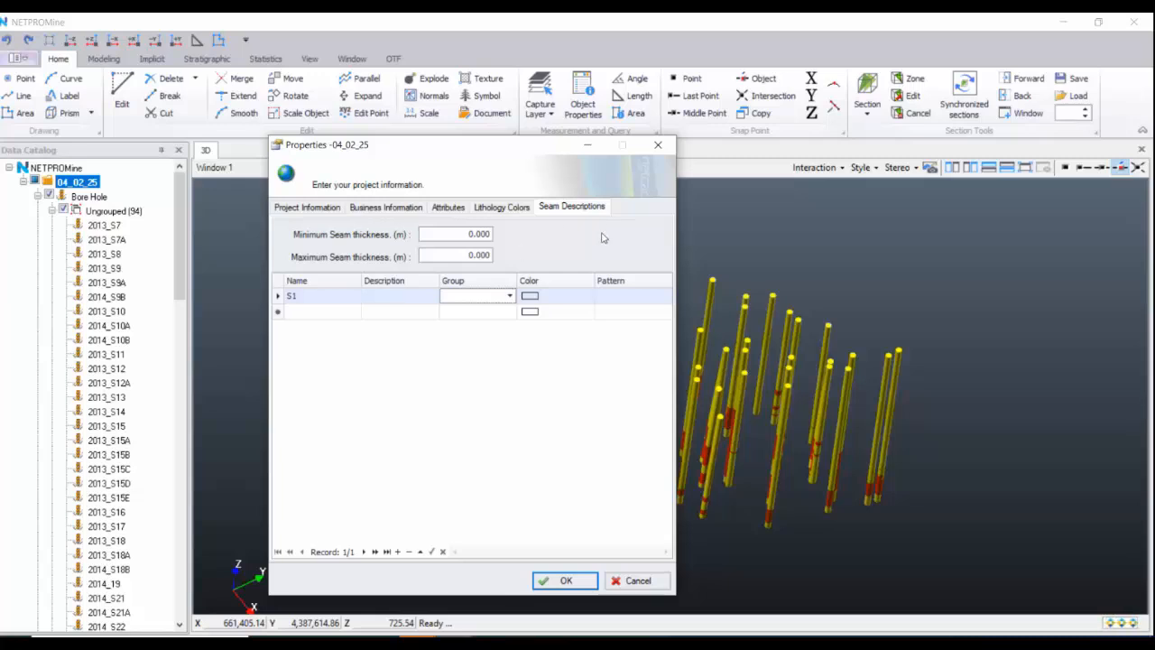
{"action": "left_click", "coordinate": [658, 145]}
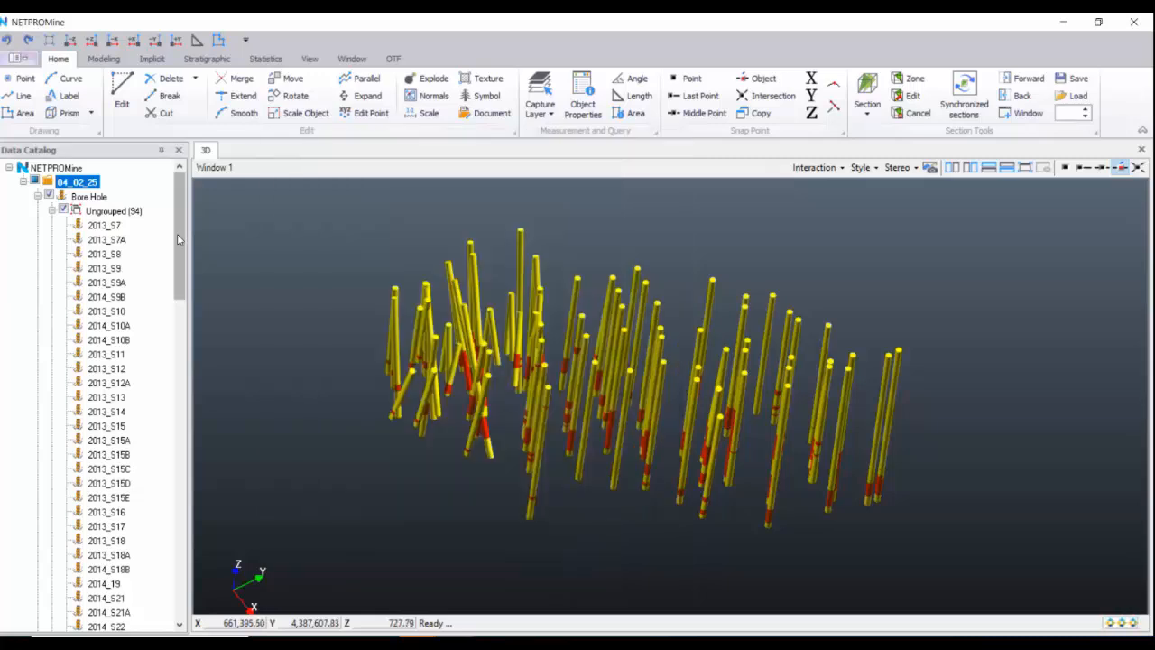
- Reopen the record of bore hole 2013_S7, review its lithology, raw sample and detail records, and close it
{"action": "left_click", "coordinate": [126, 224]}
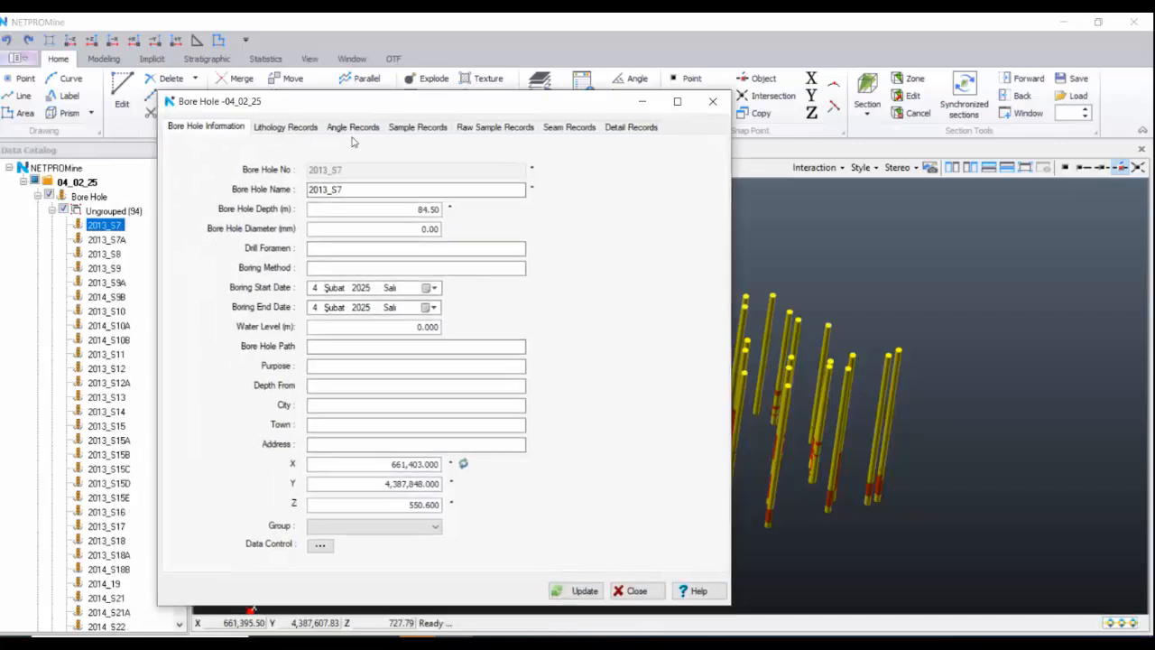
{"action": "left_click", "coordinate": [285, 127]}
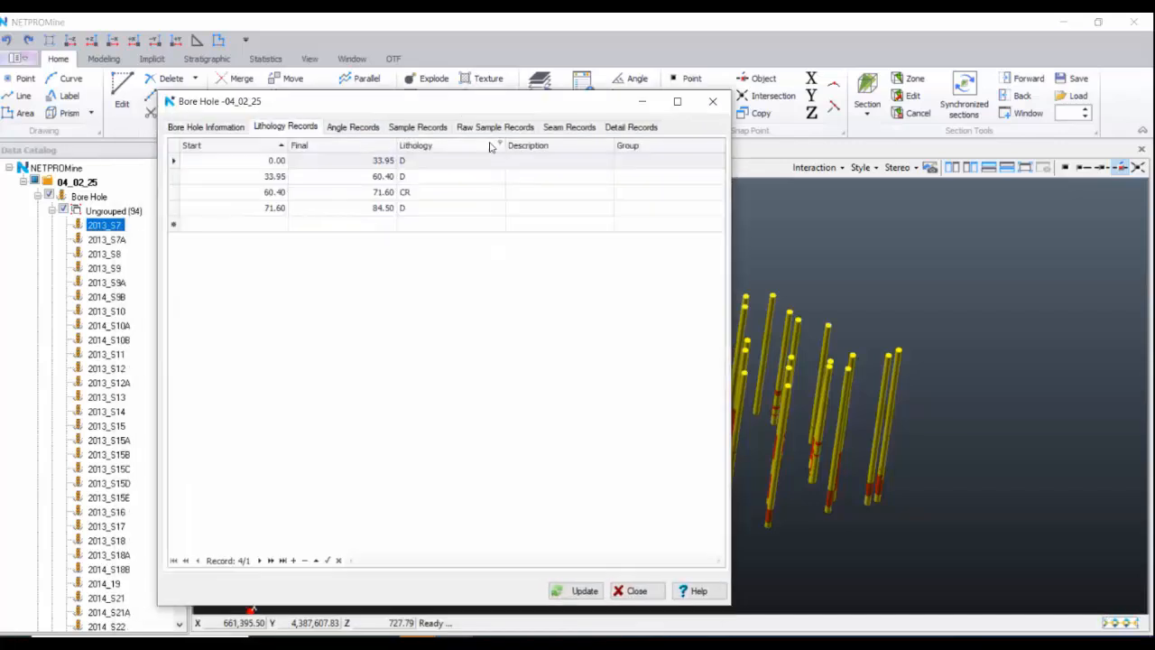
{"action": "left_click", "coordinate": [460, 127]}
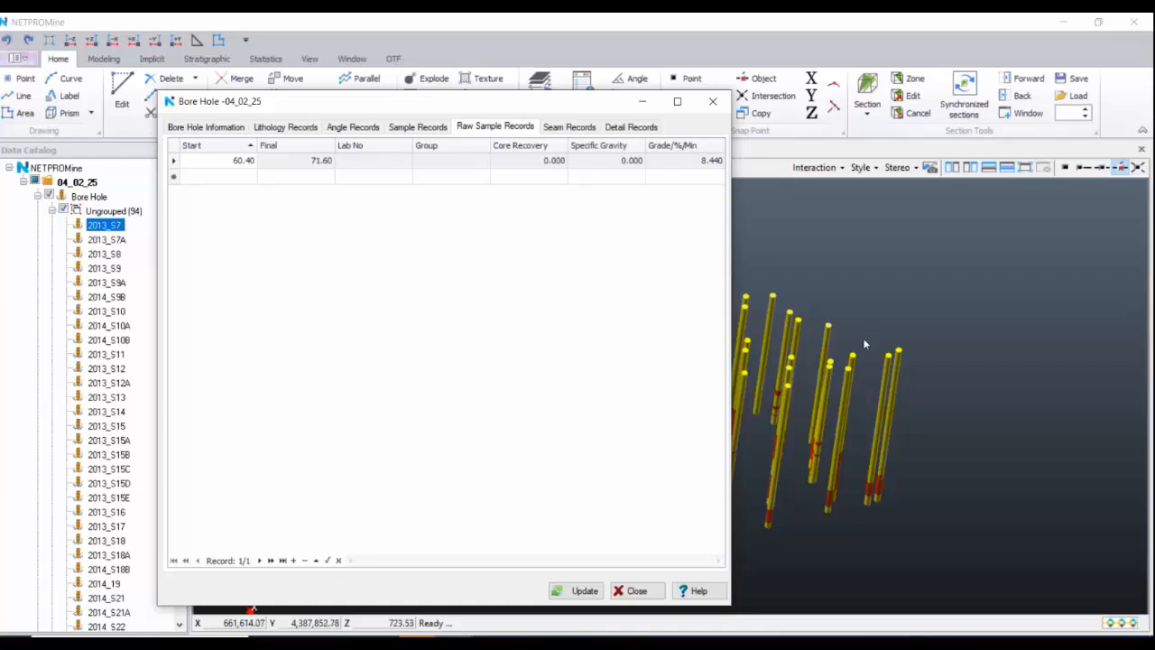
{"action": "left_click", "coordinate": [631, 127]}
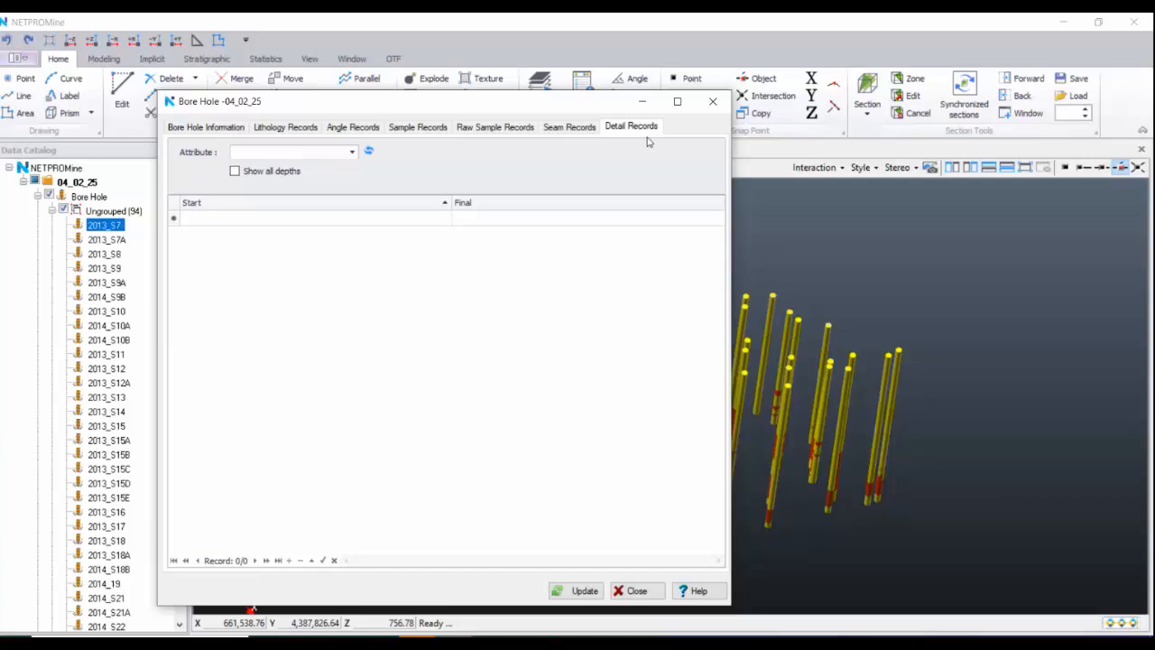
{"action": "left_click", "coordinate": [715, 102]}
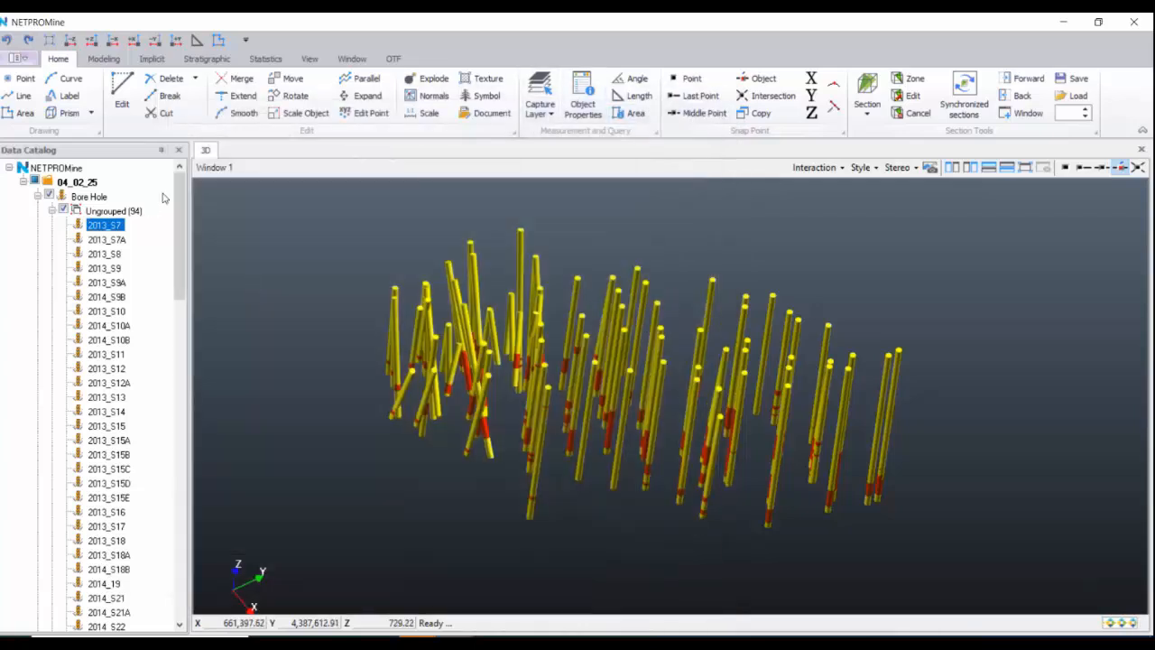
- Display the raw sample Grade values along the bore holes in the 3D window
{"action": "middle_click_drag", "start_coordinate": [610, 318], "coordinate": [596, 306]}
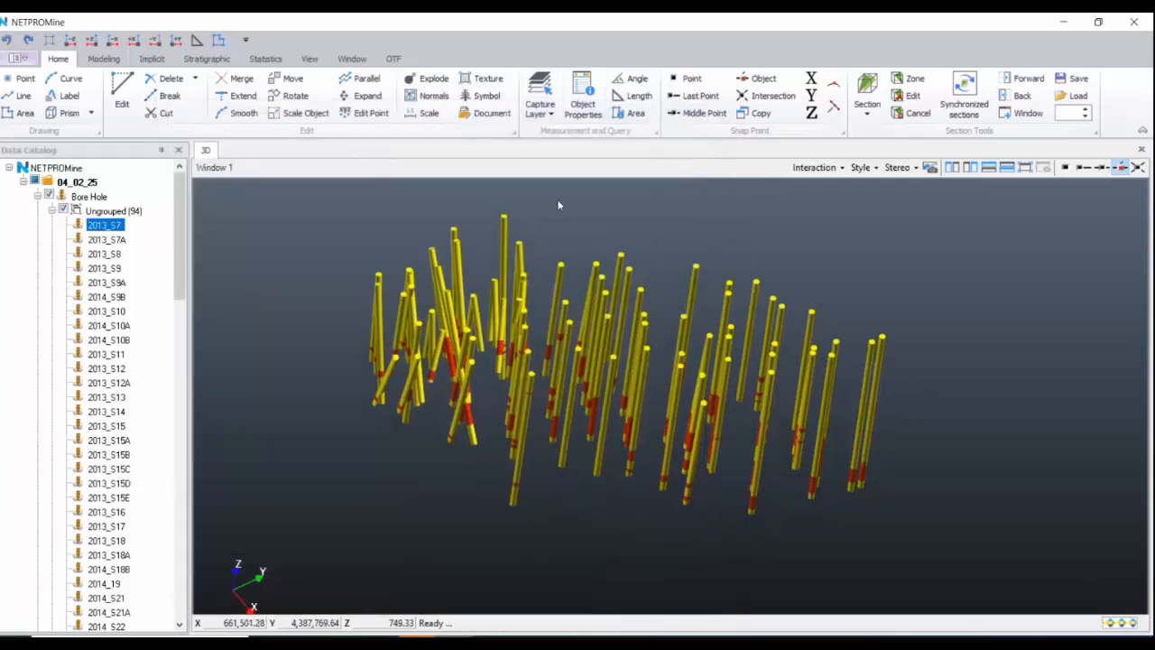
{"action": "left_click", "coordinate": [104, 59]}
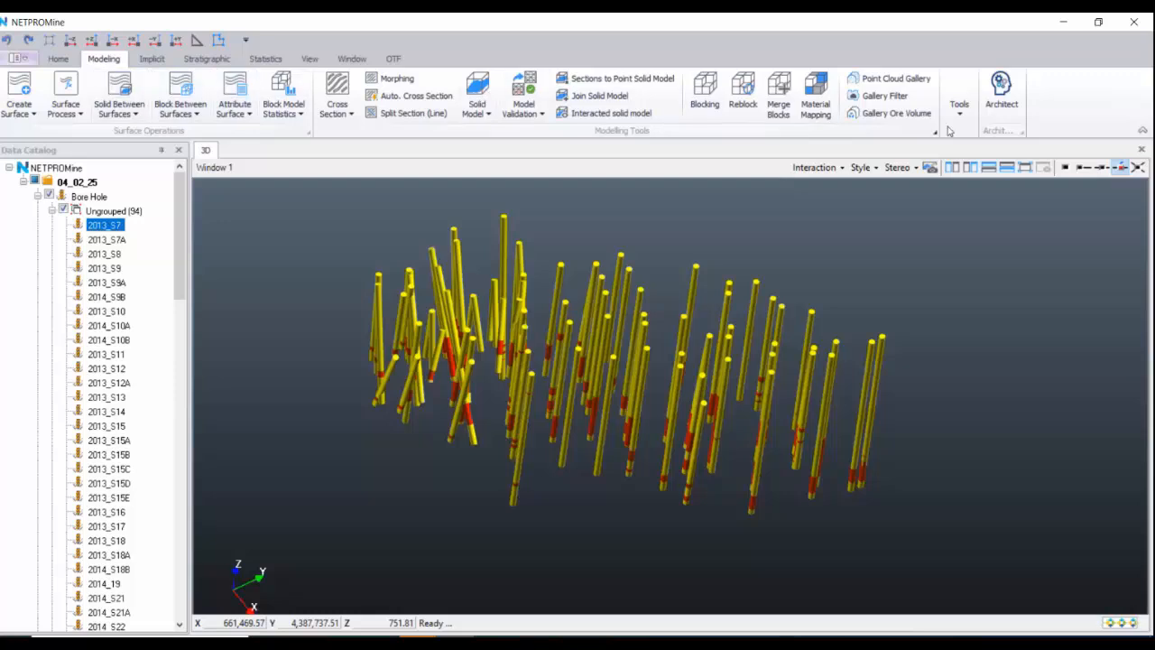
{"action": "left_click", "coordinate": [958, 95]}
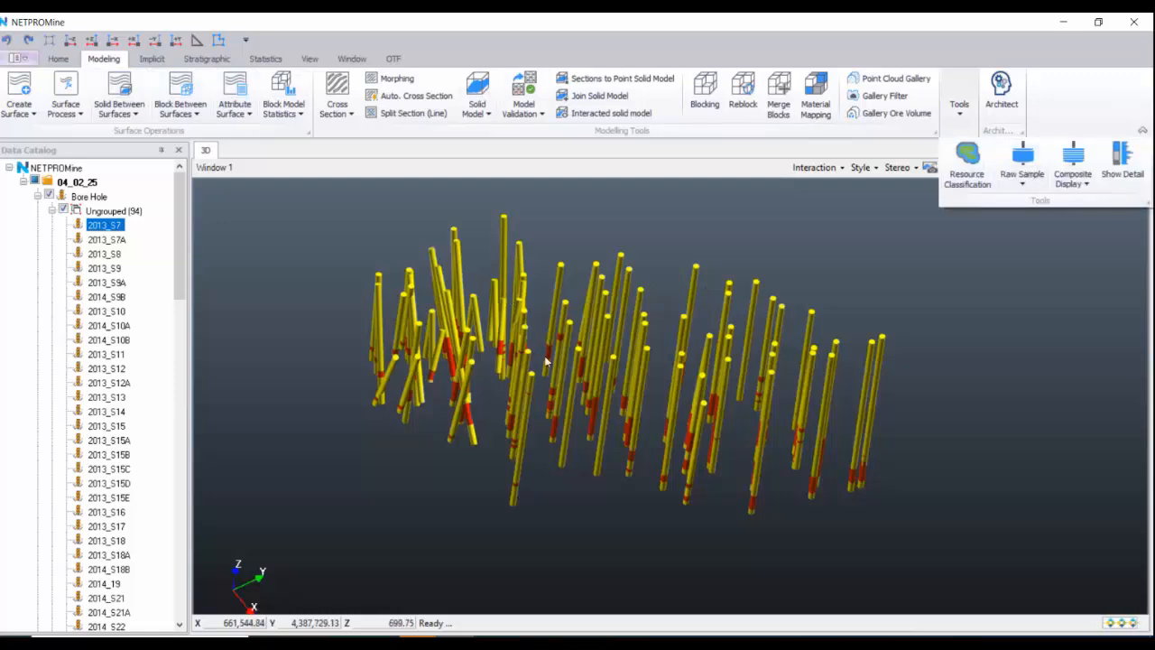
{"action": "left_click", "coordinate": [1022, 157]}
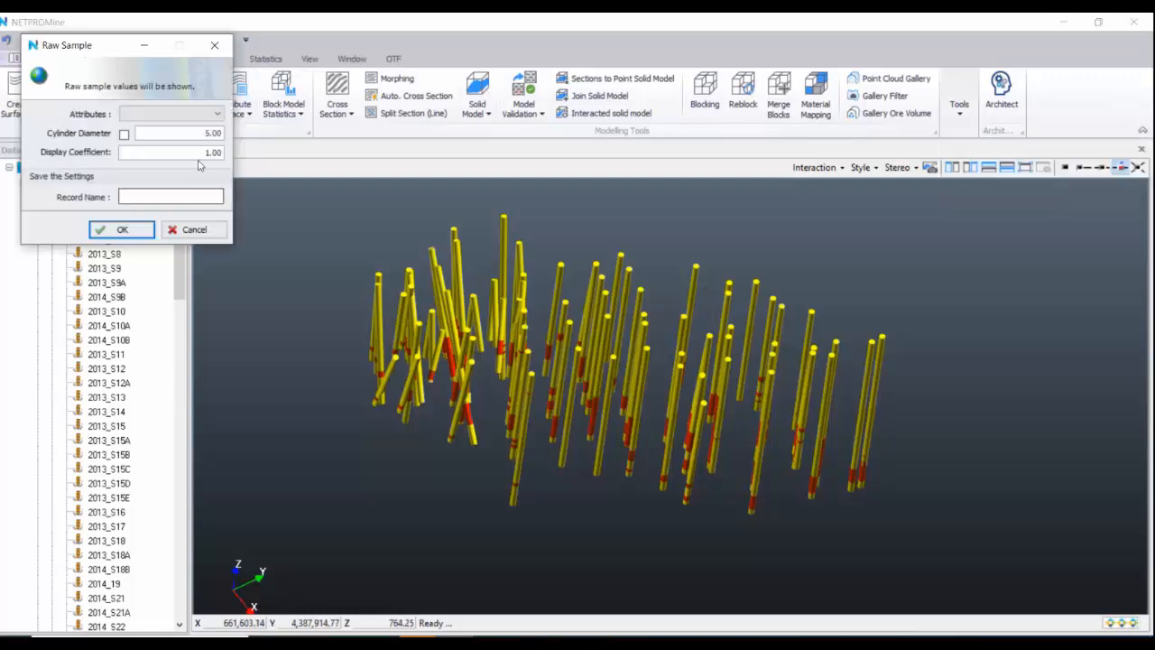
{"action": "left_click", "coordinate": [195, 230]}
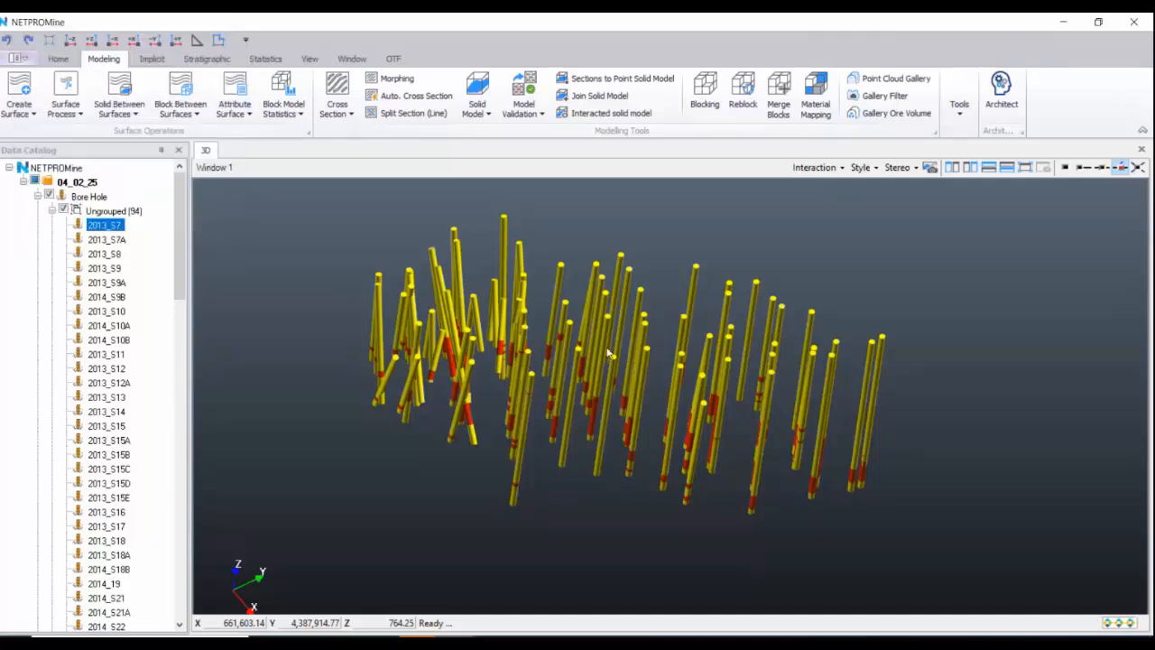
{"action": "scroll", "coordinate": [634, 403], "scroll_direction": "down", "scroll_amount": 2}
{"action": "left_click_drag", "start_coordinate": [634, 404], "coordinate": [631, 313]}
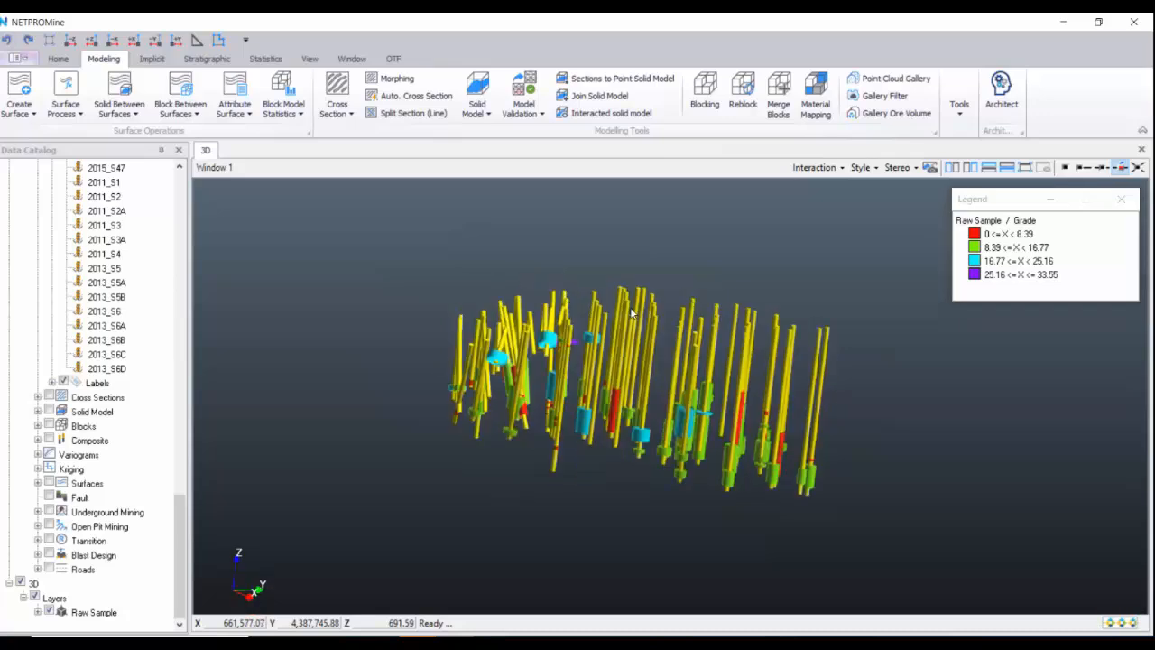
- Hide all bore holes to examine the raw sample grade cylinders alone, and display the ungrouped bore holes again
{"action": "scroll", "coordinate": [103, 206], "scroll_direction": "up", "scroll_amount": 15}
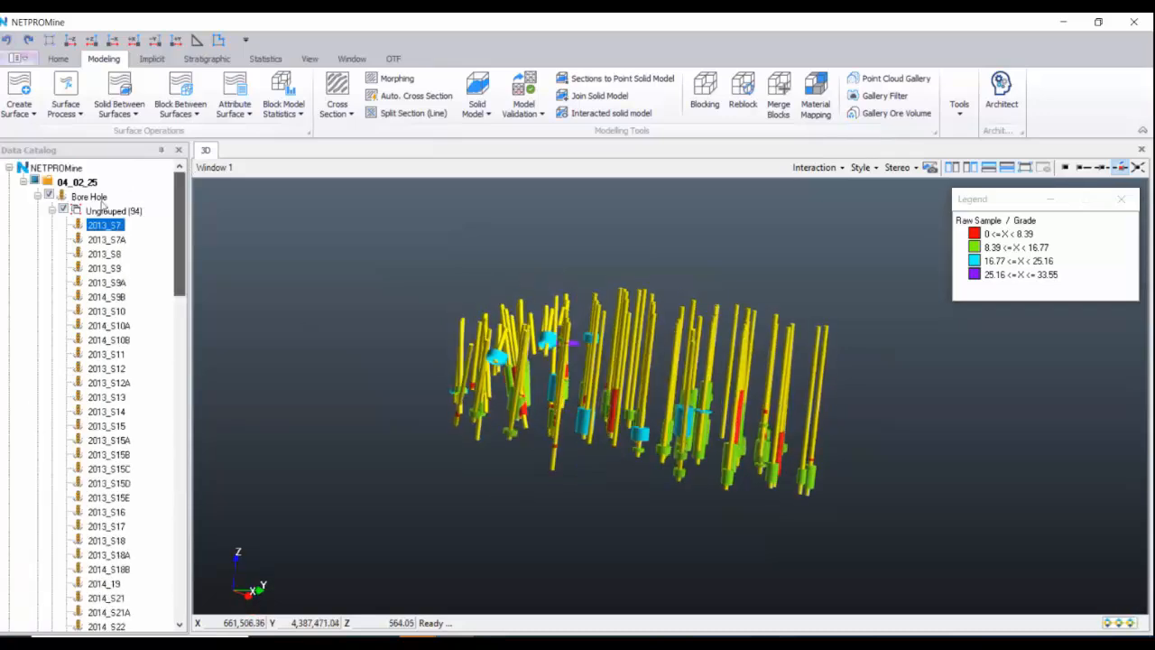
{"action": "left_click", "coordinate": [49, 195]}
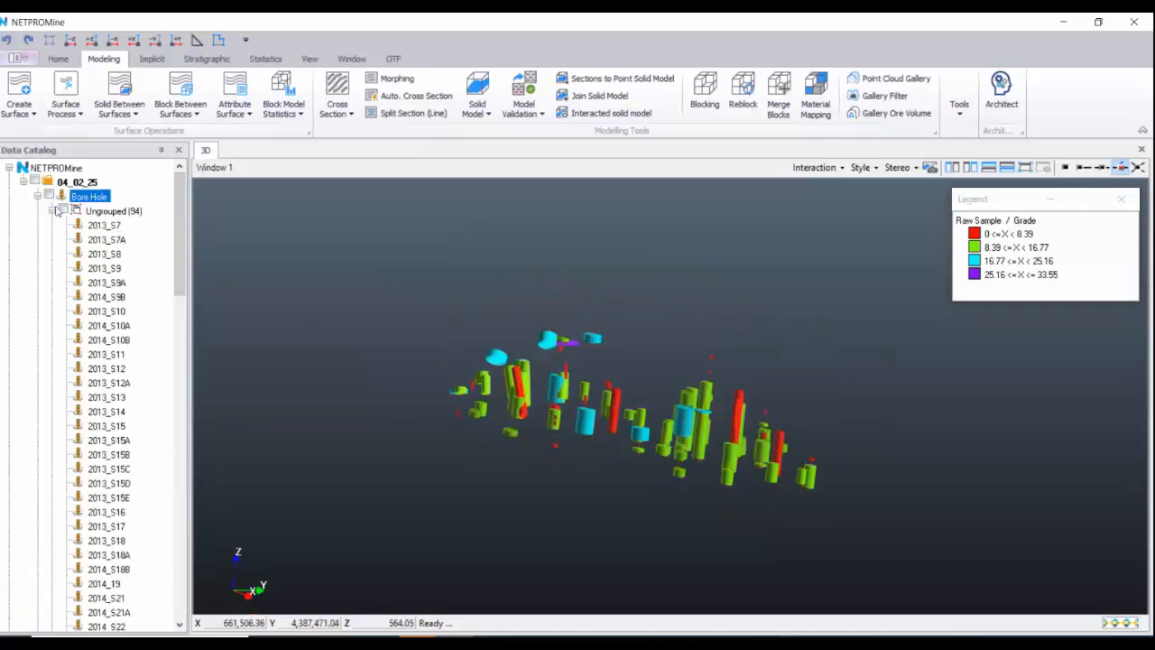
{"action": "left_click", "coordinate": [53, 210]}
{"action": "scroll", "coordinate": [694, 402], "scroll_direction": "up", "scroll_amount": 2}
{"action": "left_click_drag", "start_coordinate": [686, 405], "coordinate": [629, 402]}
{"action": "scroll", "coordinate": [690, 384], "scroll_direction": "up", "scroll_amount": 3}
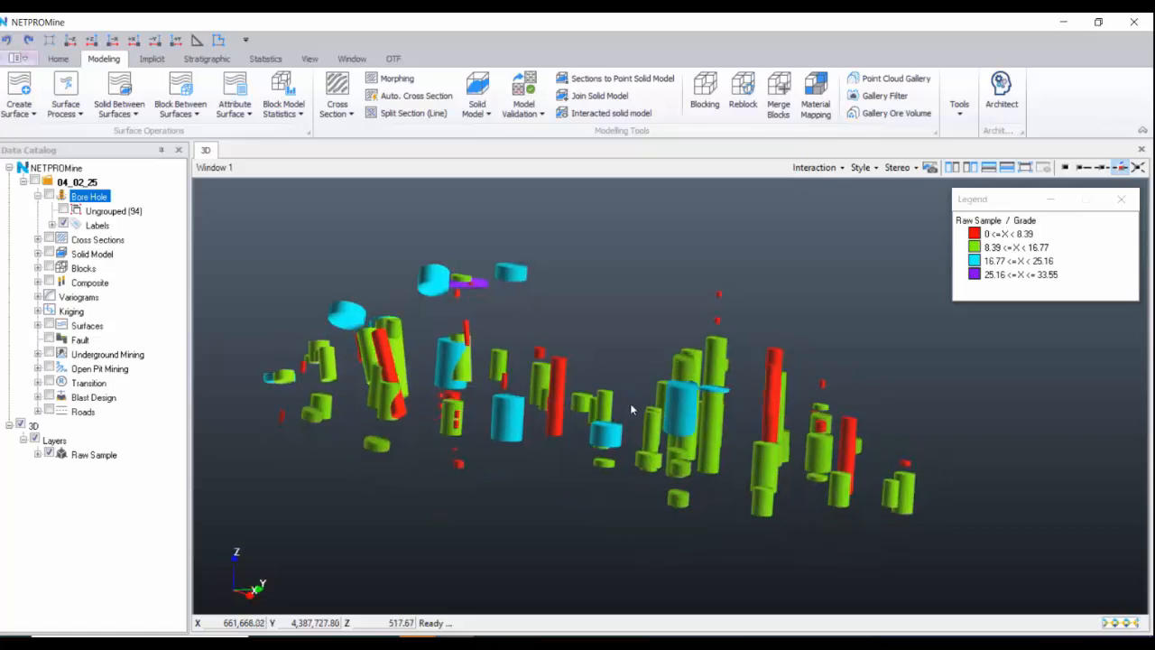
{"action": "left_click", "coordinate": [64, 209]}
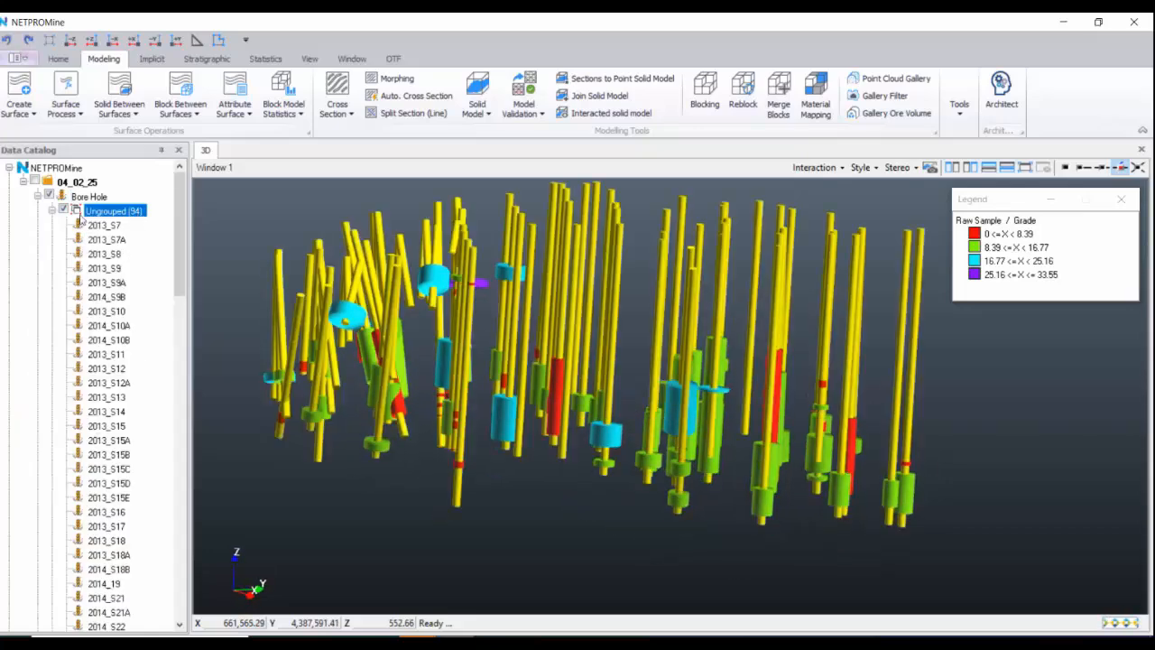
{"action": "left_click", "coordinate": [51, 210]}
- Close project 04_02_25 and open the recently used project 17_02_25.npmine
{"action": "right_click", "coordinate": [128, 188]}
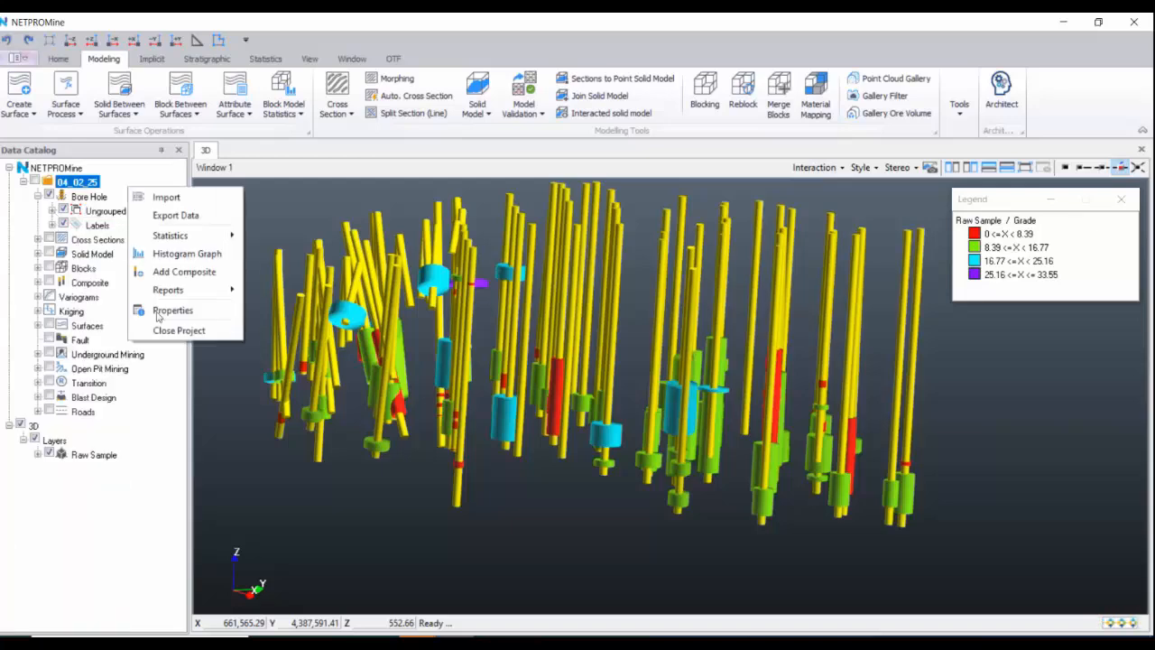
{"action": "left_click", "coordinate": [177, 329]}
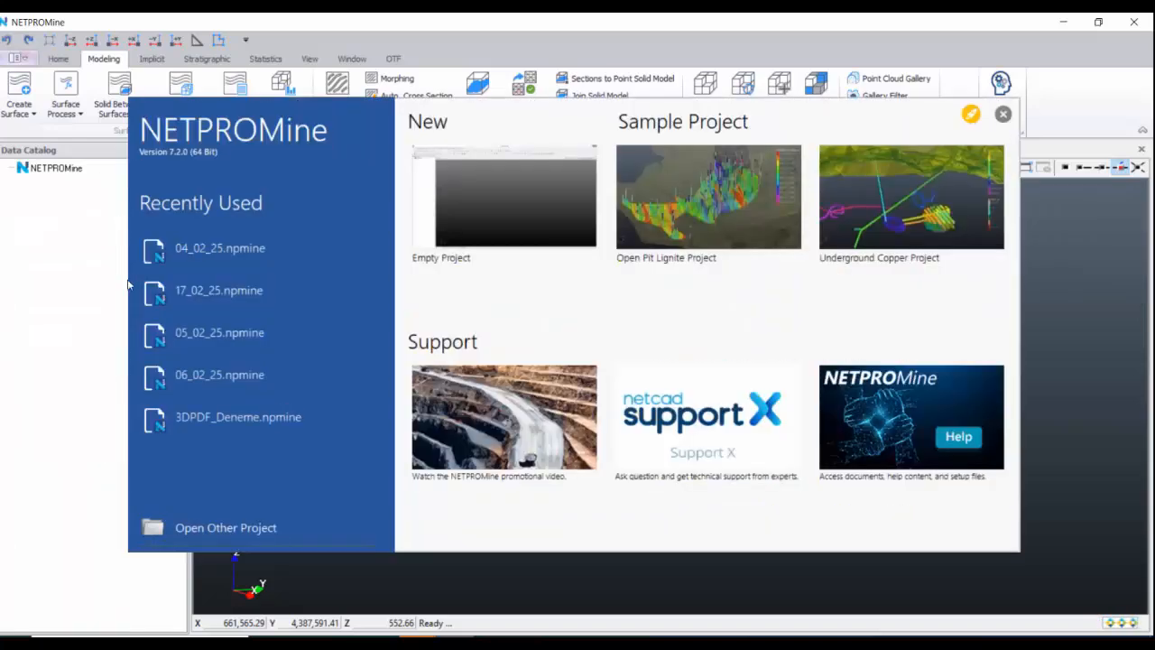
{"action": "left_click", "coordinate": [208, 303]}
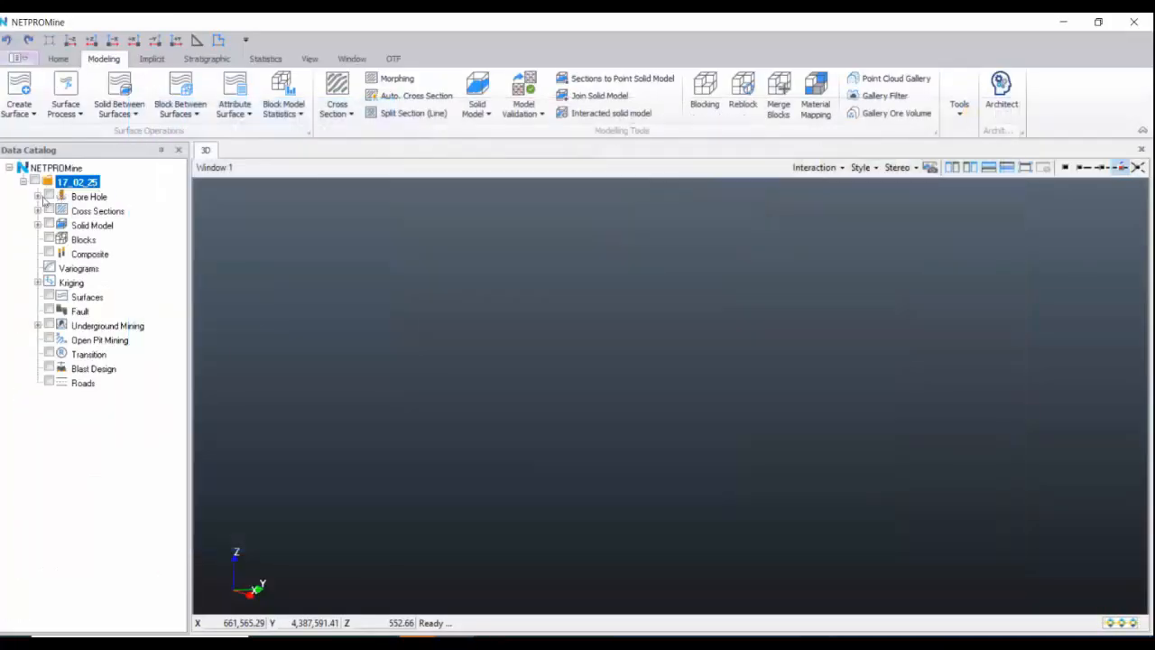
- Display the ungrouped bore holes of project 17_02_25 in 3D and turn on their Bore Hole No labels
{"action": "left_click", "coordinate": [44, 196]}
{"action": "left_click", "coordinate": [38, 197]}
{"action": "left_click", "coordinate": [64, 209]}
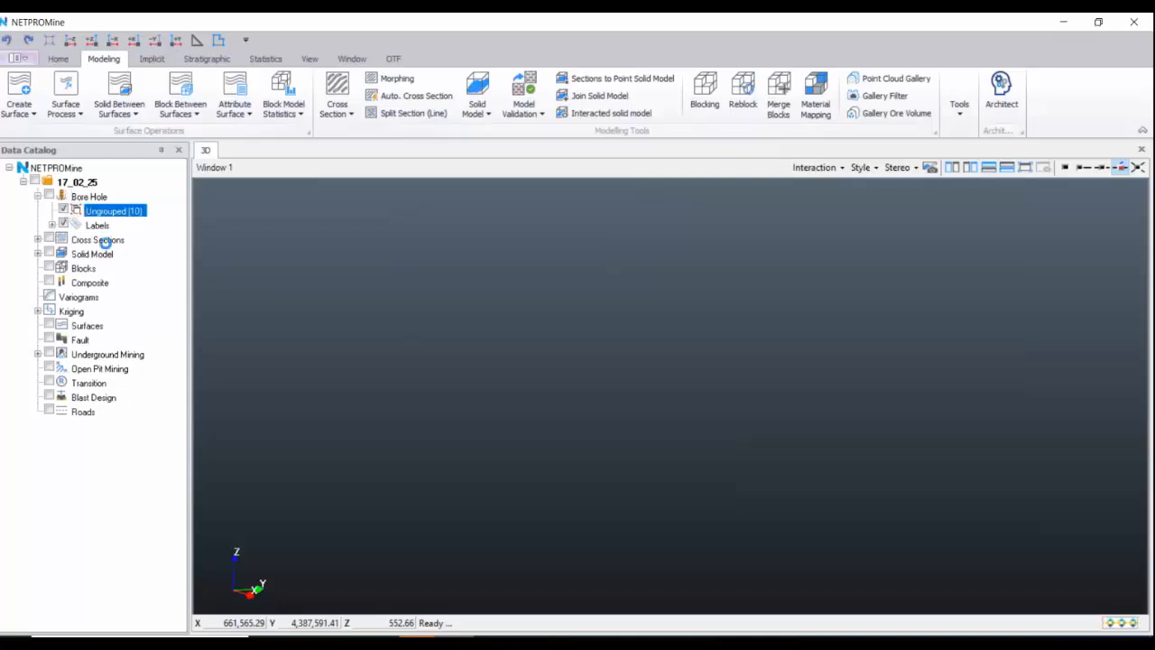
{"action": "scroll", "coordinate": [691, 401], "scroll_direction": "up", "scroll_amount": 3}
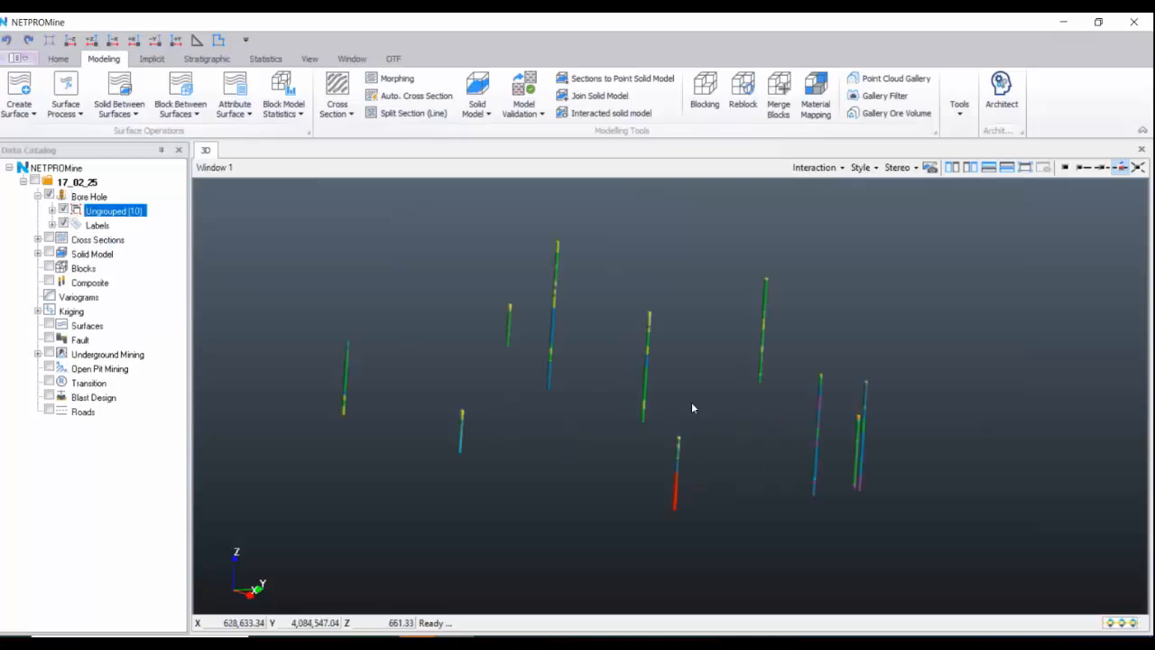
{"action": "left_click", "coordinate": [52, 224]}
{"action": "left_click", "coordinate": [78, 239]}
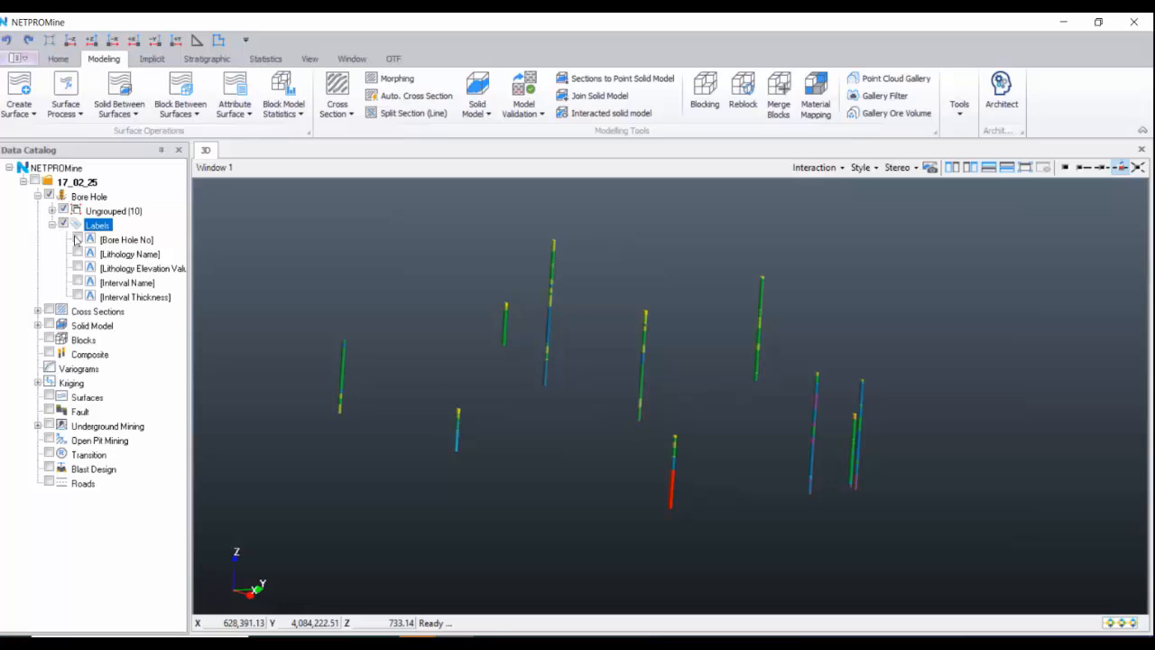
{"action": "left_click", "coordinate": [142, 255]}
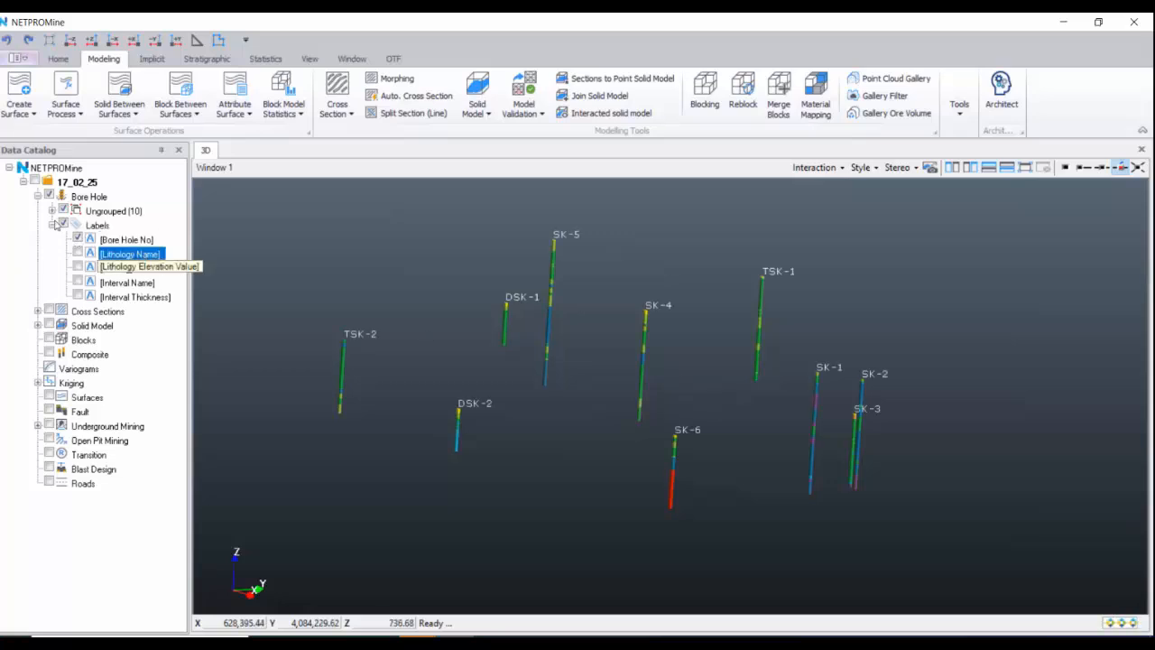
- Open the record of bore hole SK-1 and review its lithology and angle records
{"action": "left_click", "coordinate": [52, 210]}
{"action": "double_click", "coordinate": [96, 224]}
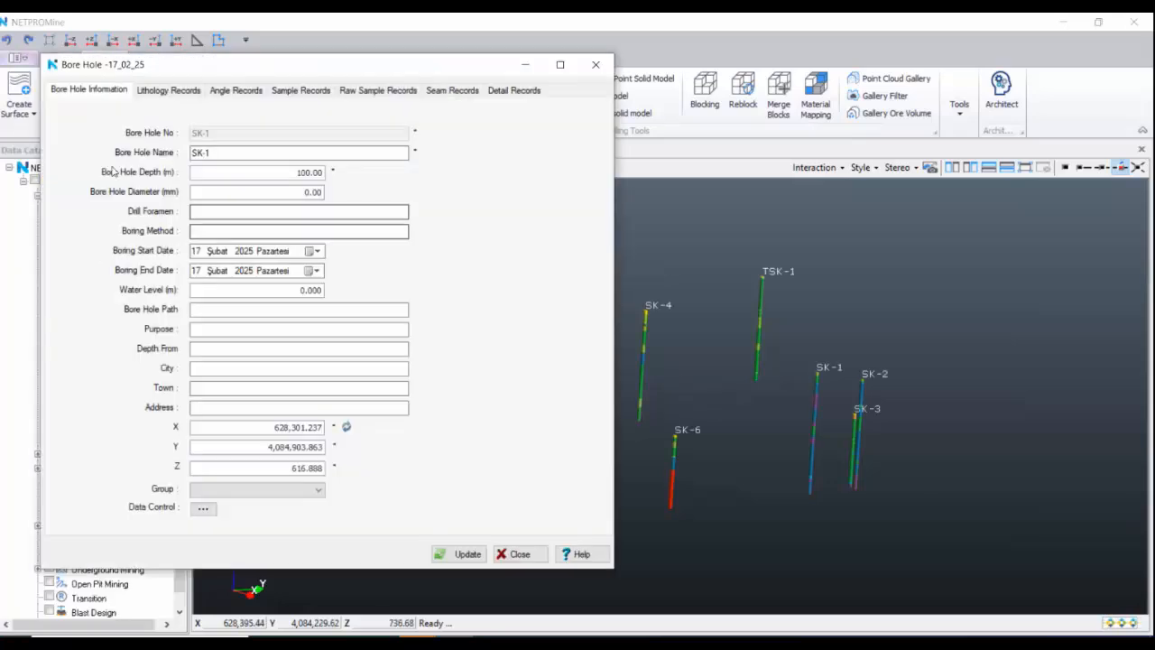
{"action": "left_click_drag", "start_coordinate": [217, 59], "coordinate": [373, 105]}
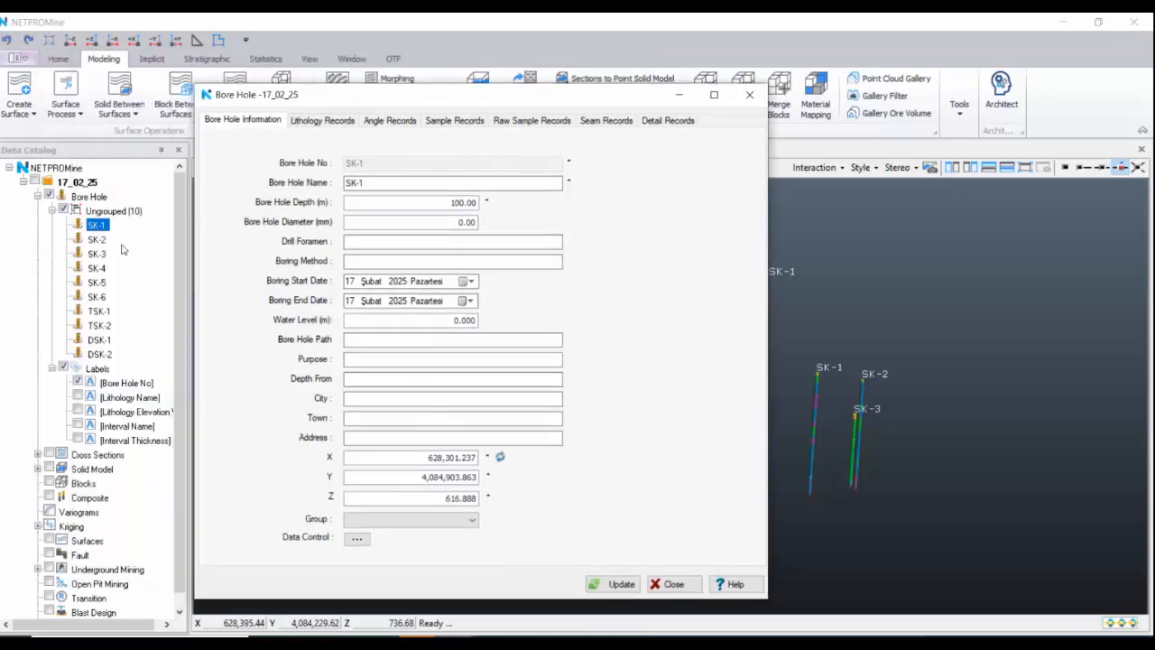
{"action": "left_click", "coordinate": [322, 120]}
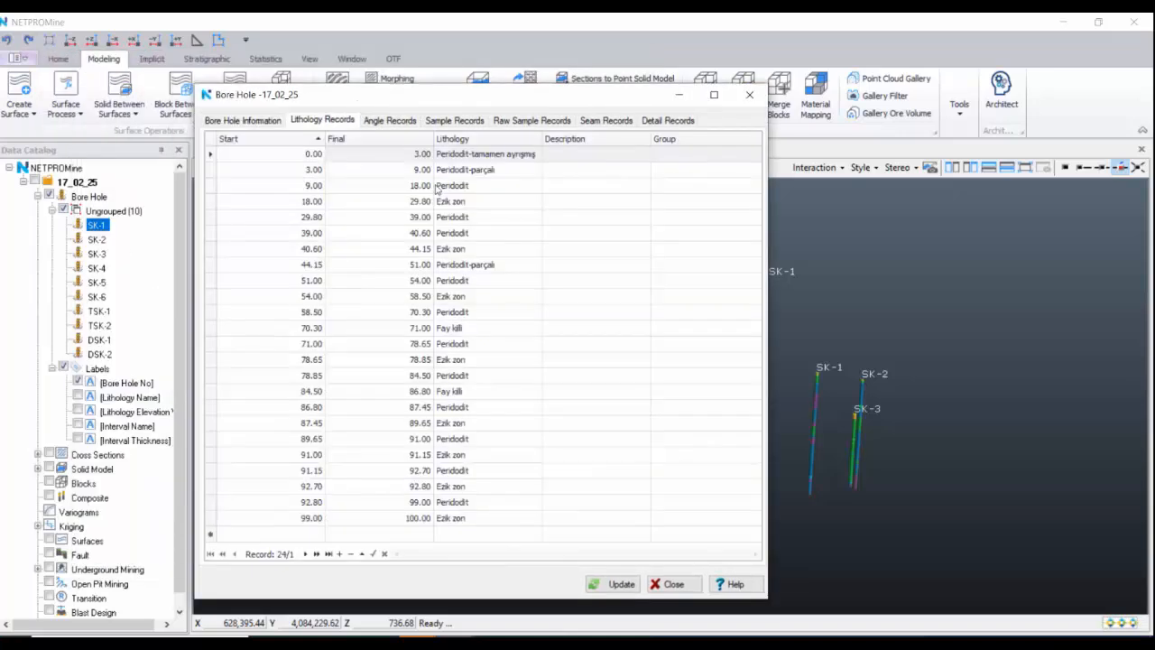
{"action": "left_click", "coordinate": [405, 123]}
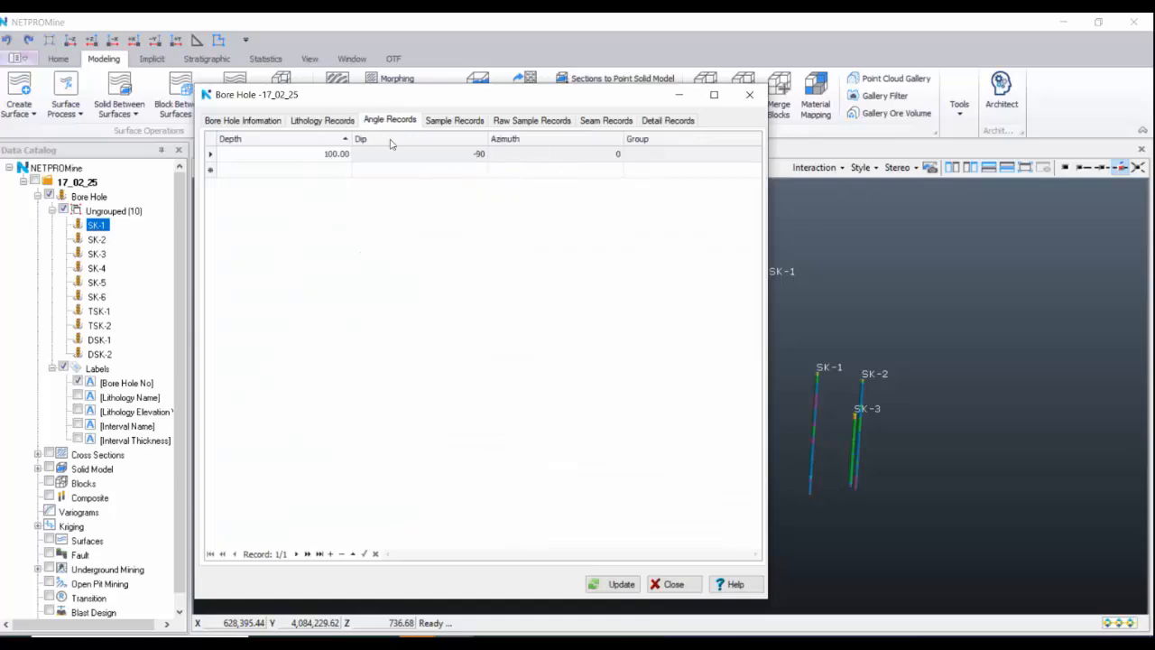
- Check the raw sample records of bore hole SK-1 and list its detail records for the RQD attribute
{"action": "left_click", "coordinate": [532, 120]}
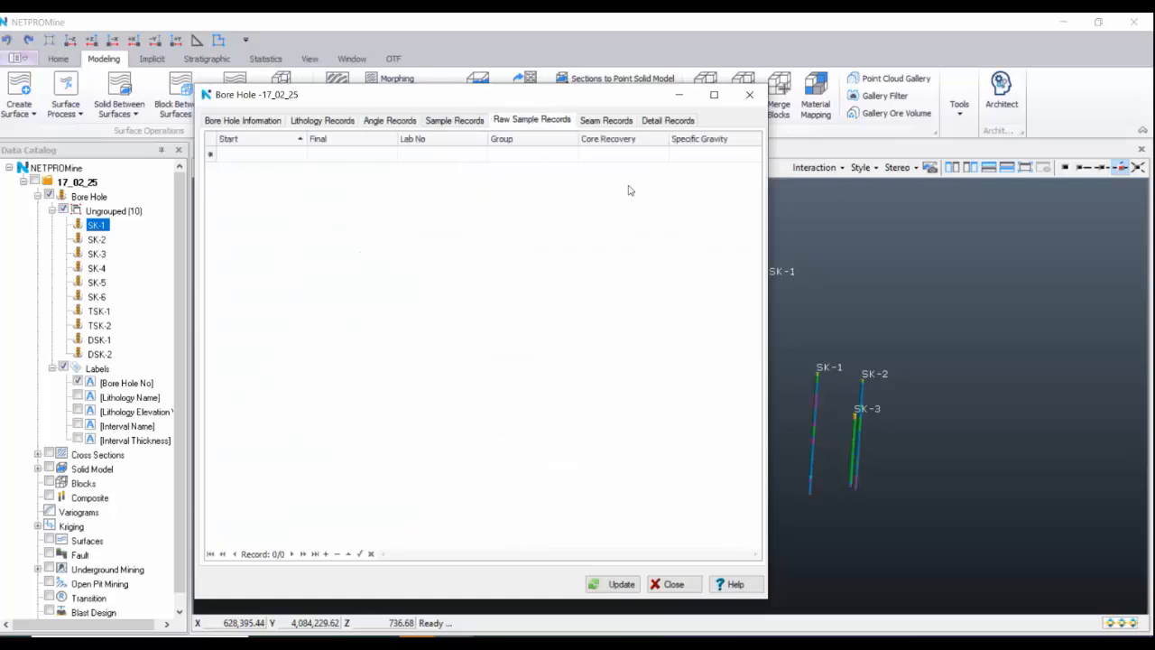
{"action": "left_click", "coordinate": [675, 125]}
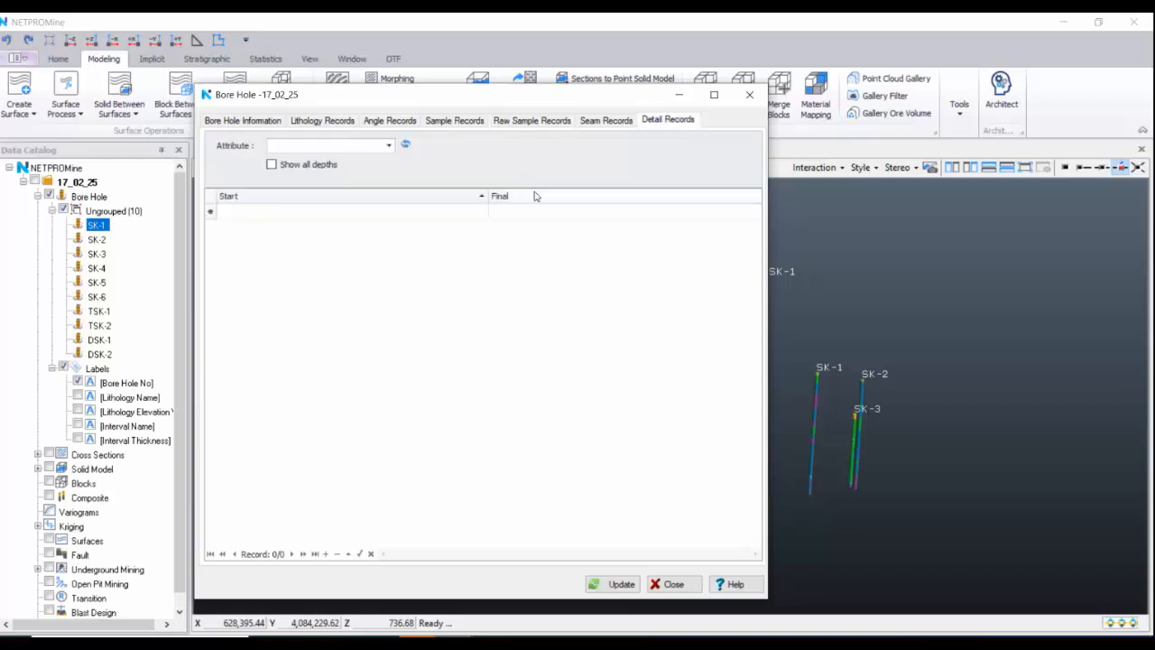
{"action": "left_click", "coordinate": [389, 146]}
{"action": "left_click", "coordinate": [475, 169]}
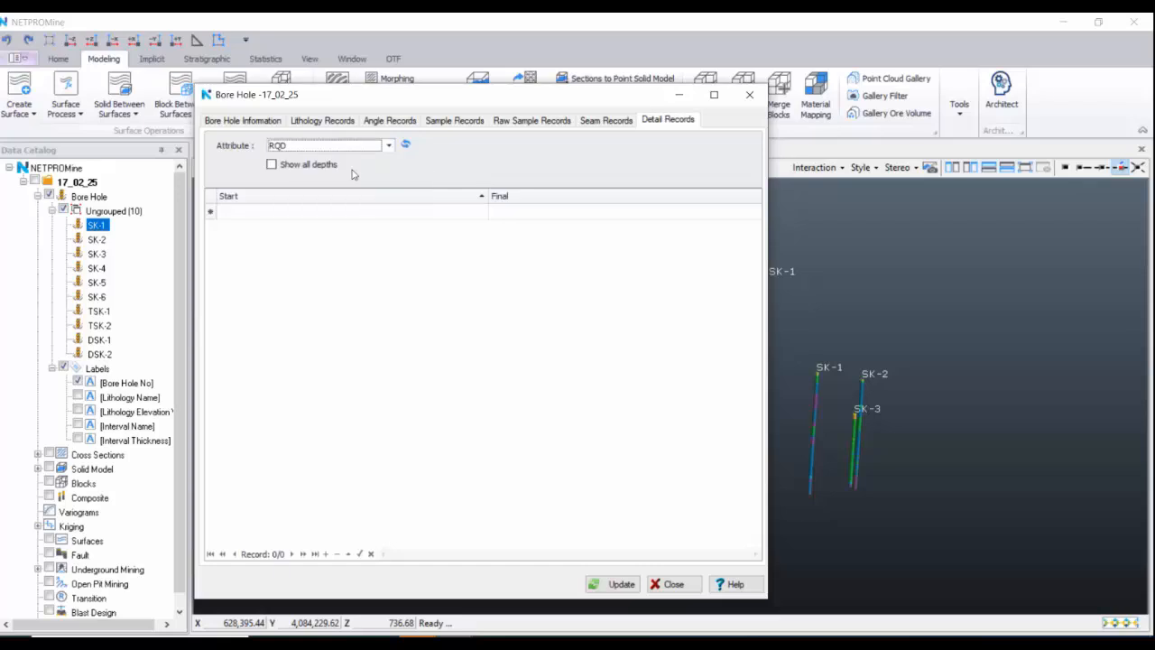
{"action": "left_click", "coordinate": [405, 145]}
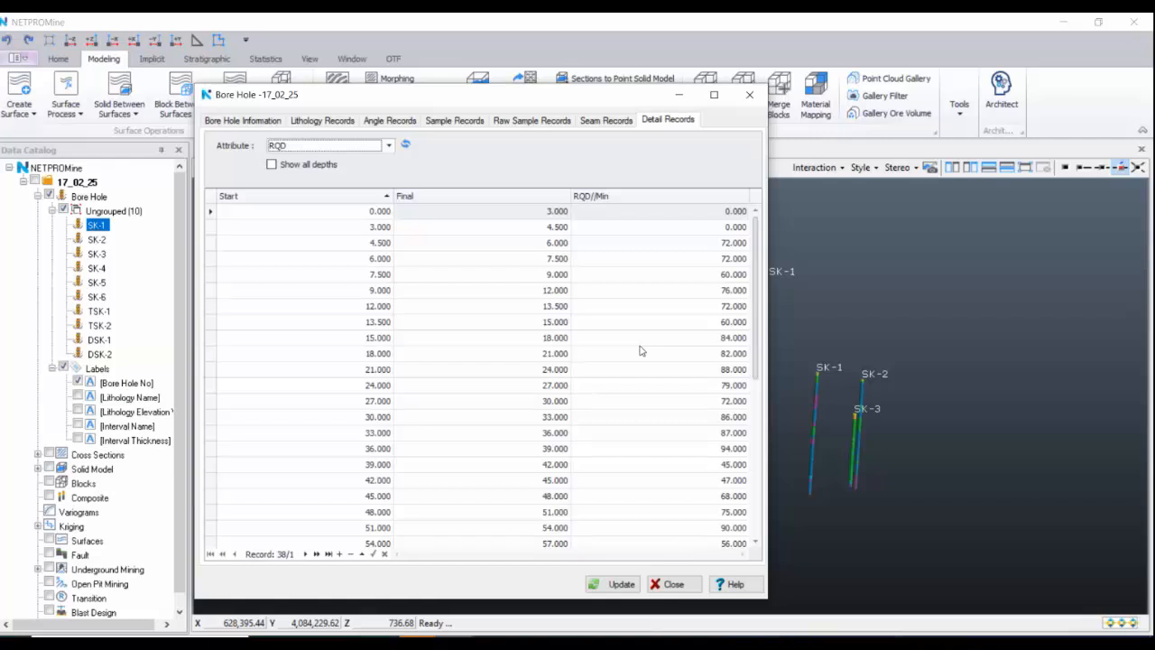
- Look through the RQD values of SK-1 by depth interval and close the bore hole record
{"action": "scroll", "coordinate": [632, 350], "scroll_direction": "down", "scroll_amount": 6}
{"action": "scroll", "coordinate": [659, 514], "scroll_direction": "up", "scroll_amount": 6}
{"action": "scroll", "coordinate": [519, 287], "scroll_direction": "down", "scroll_amount": 3}
{"action": "scroll", "coordinate": [541, 379], "scroll_direction": "up", "scroll_amount": 2}
{"action": "scroll", "coordinate": [541, 379], "scroll_direction": "up", "scroll_amount": 3}
{"action": "left_click", "coordinate": [749, 95]}
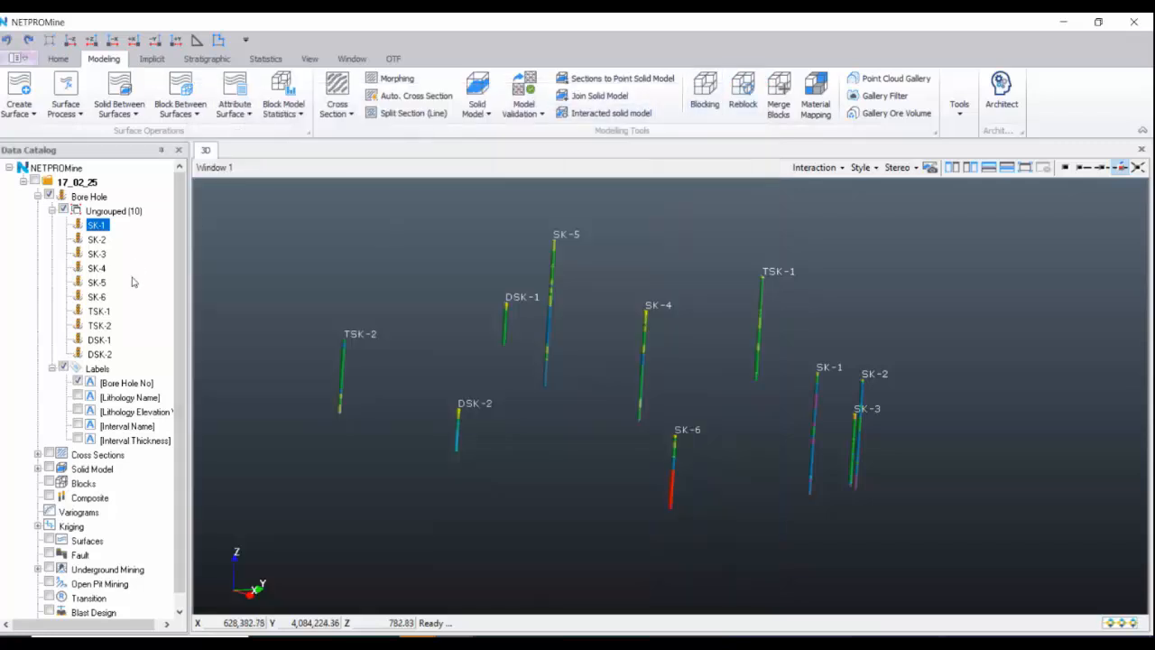
- Display the RQD detail attribute as lines next to the bore holes in 3D with the default distance and interval
{"action": "middle_click_drag", "start_coordinate": [604, 364], "coordinate": [614, 369]}
{"action": "scroll", "coordinate": [644, 375], "scroll_direction": "down", "scroll_amount": 1}
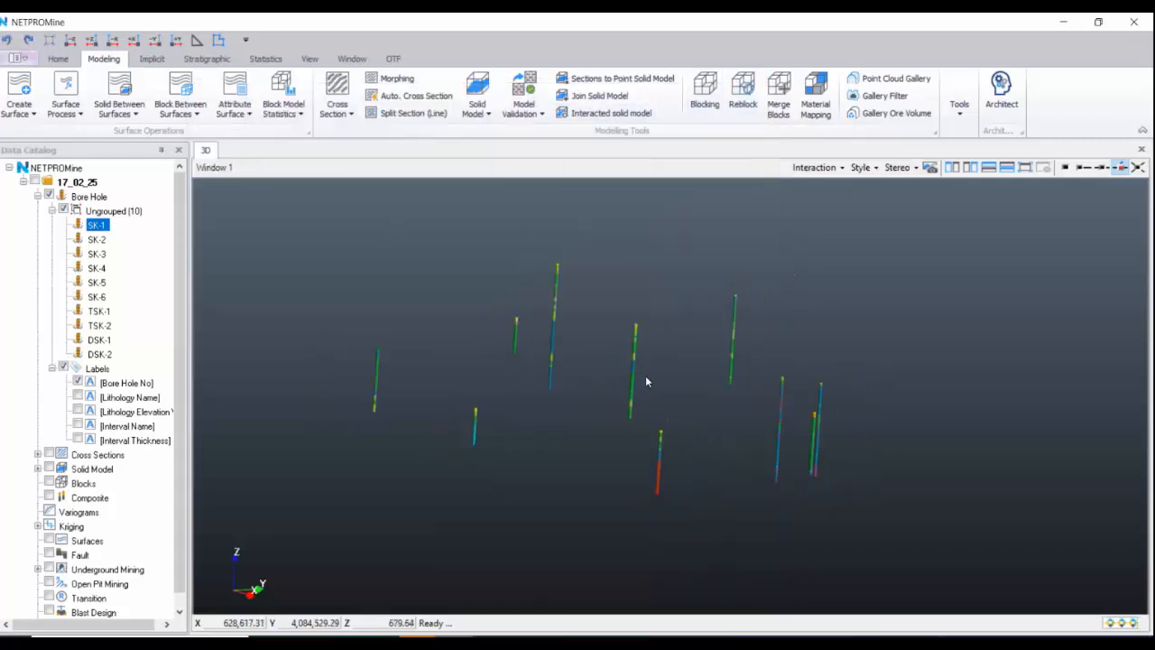
{"action": "left_click_drag", "start_coordinate": [640, 377], "coordinate": [549, 372]}
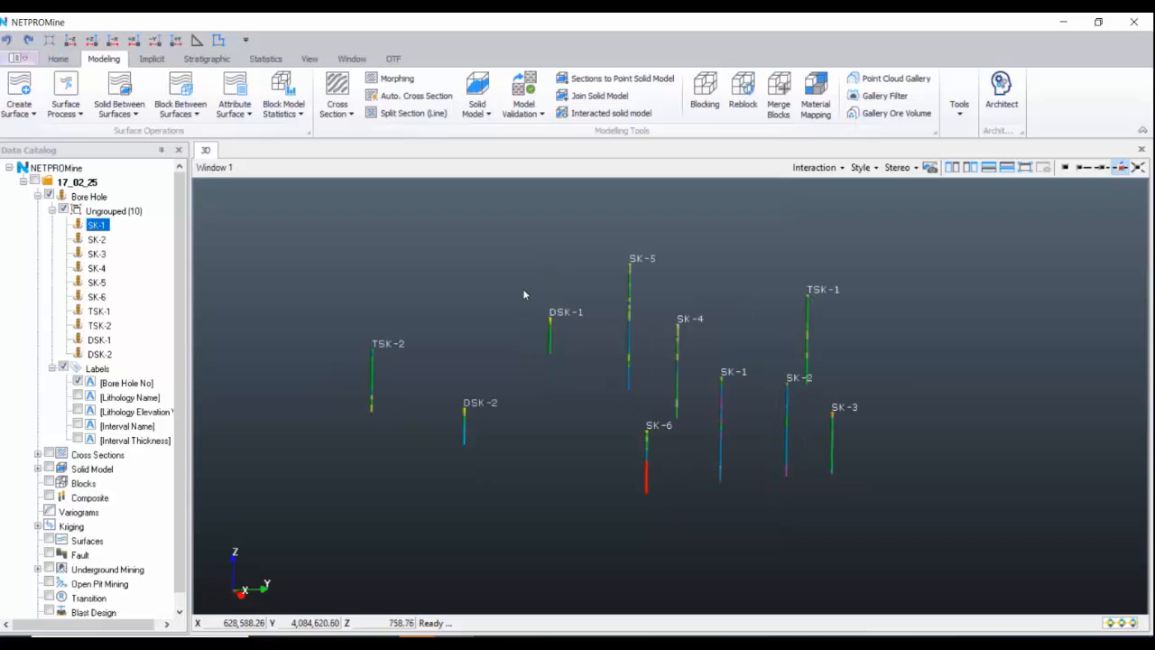
{"action": "left_click", "coordinate": [960, 112]}
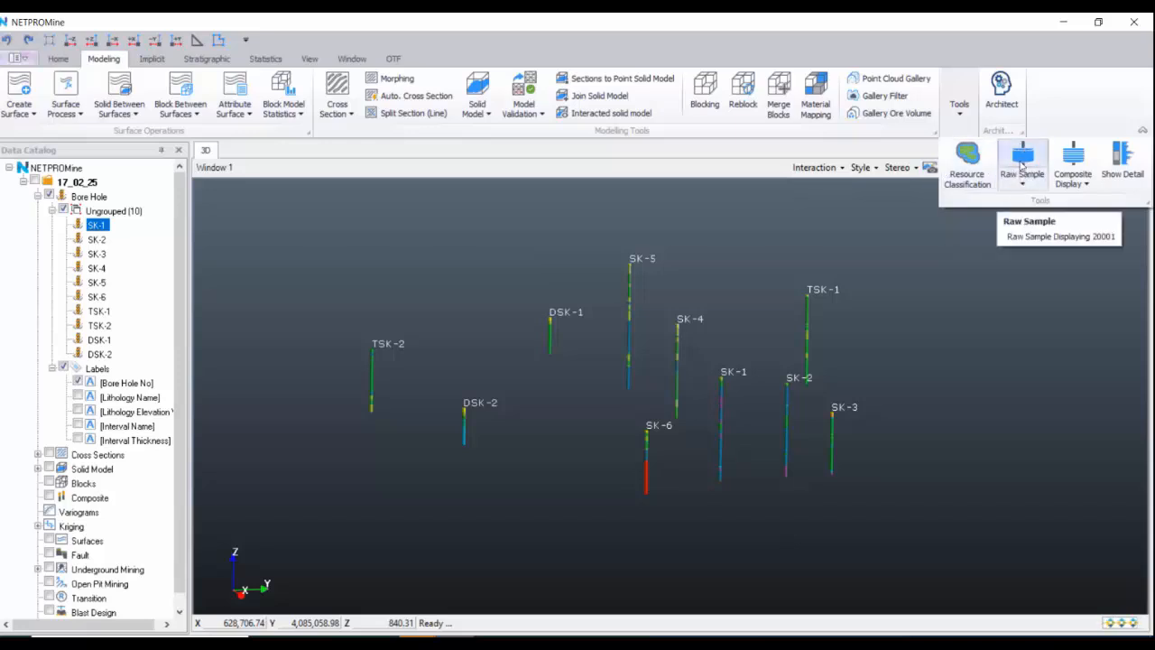
{"action": "left_click", "coordinate": [1119, 179]}
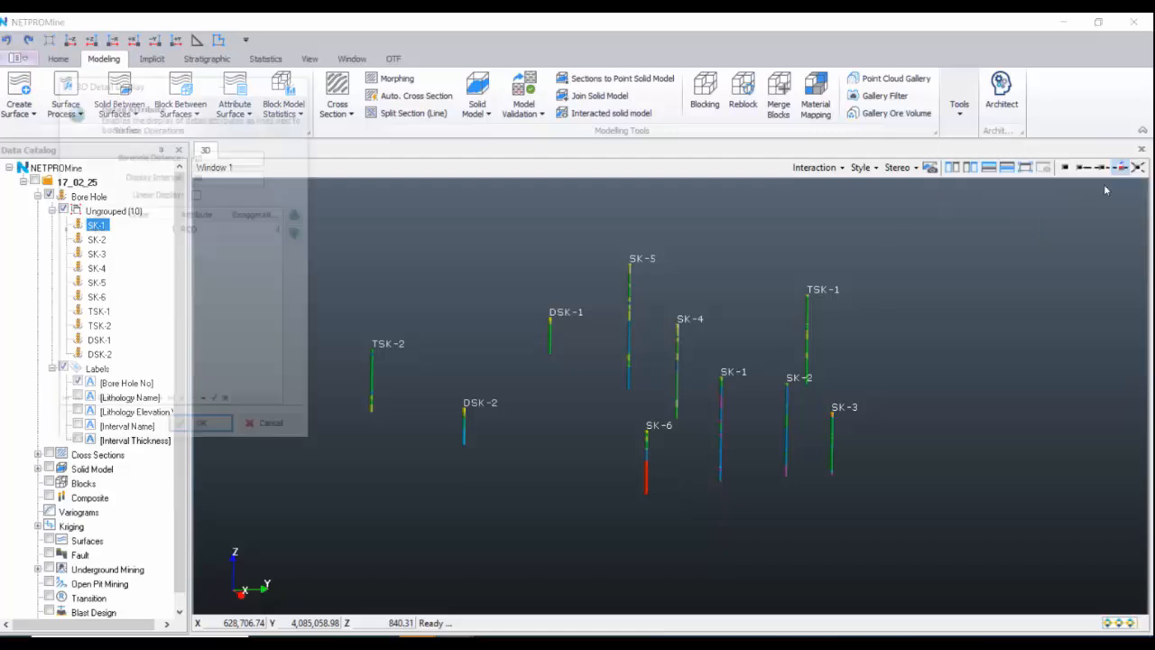
{"action": "left_click_drag", "start_coordinate": [160, 93], "coordinate": [357, 204]}
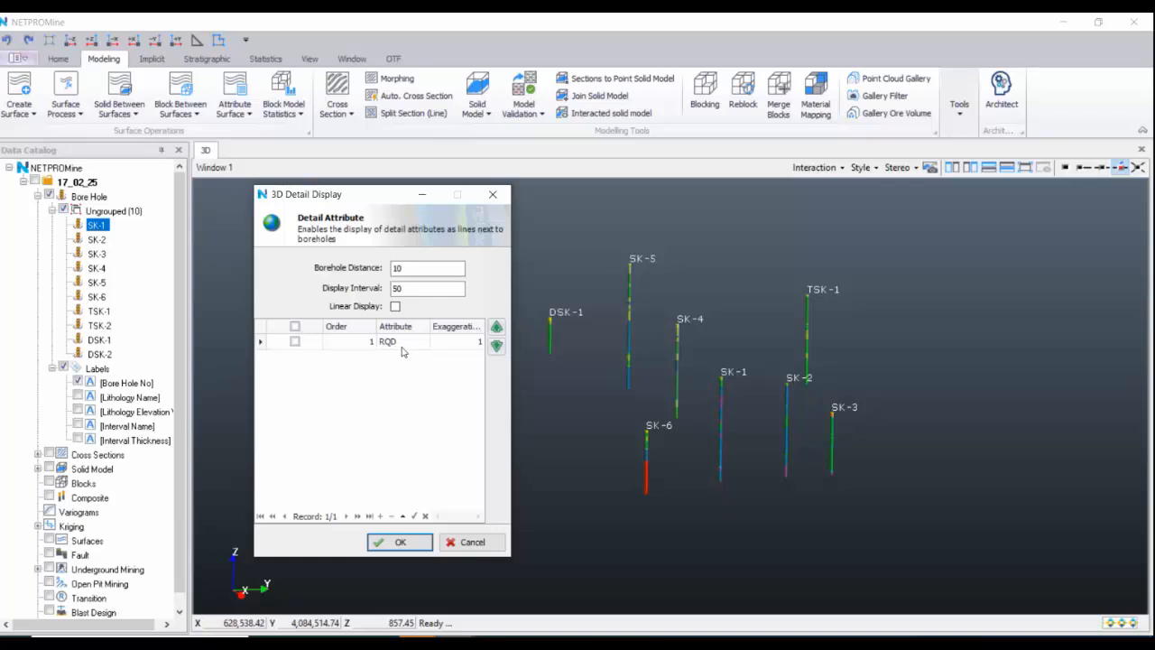
{"action": "left_click", "coordinate": [294, 341]}
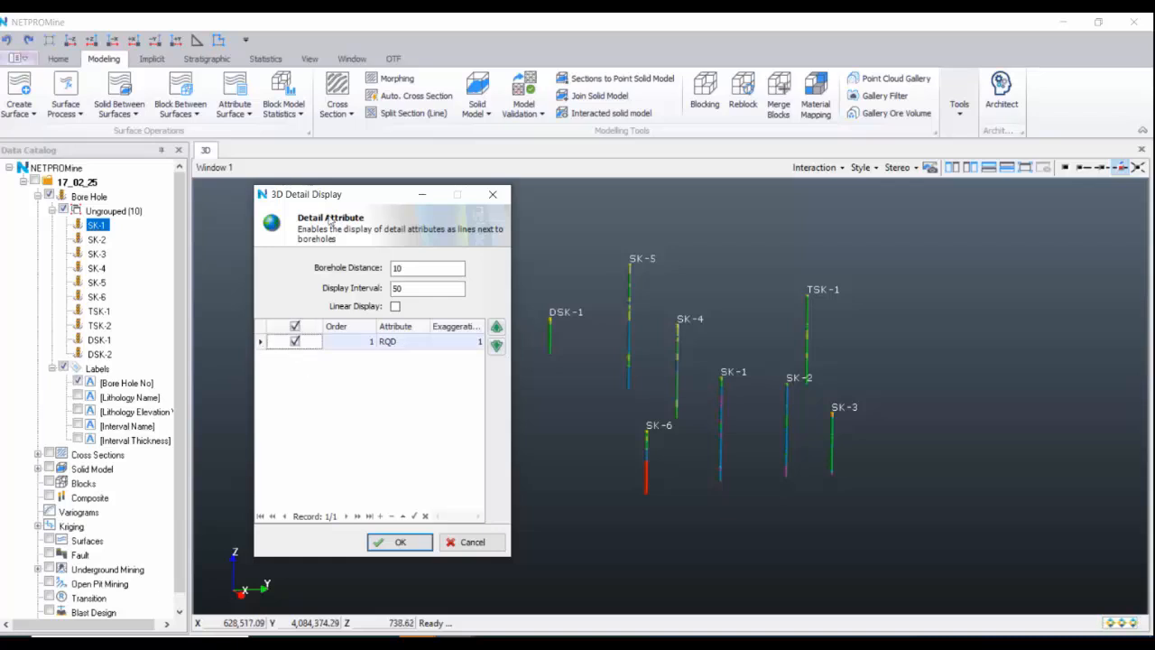
{"action": "left_click_drag", "start_coordinate": [334, 193], "coordinate": [307, 173]}
{"action": "left_click", "coordinate": [373, 522]}
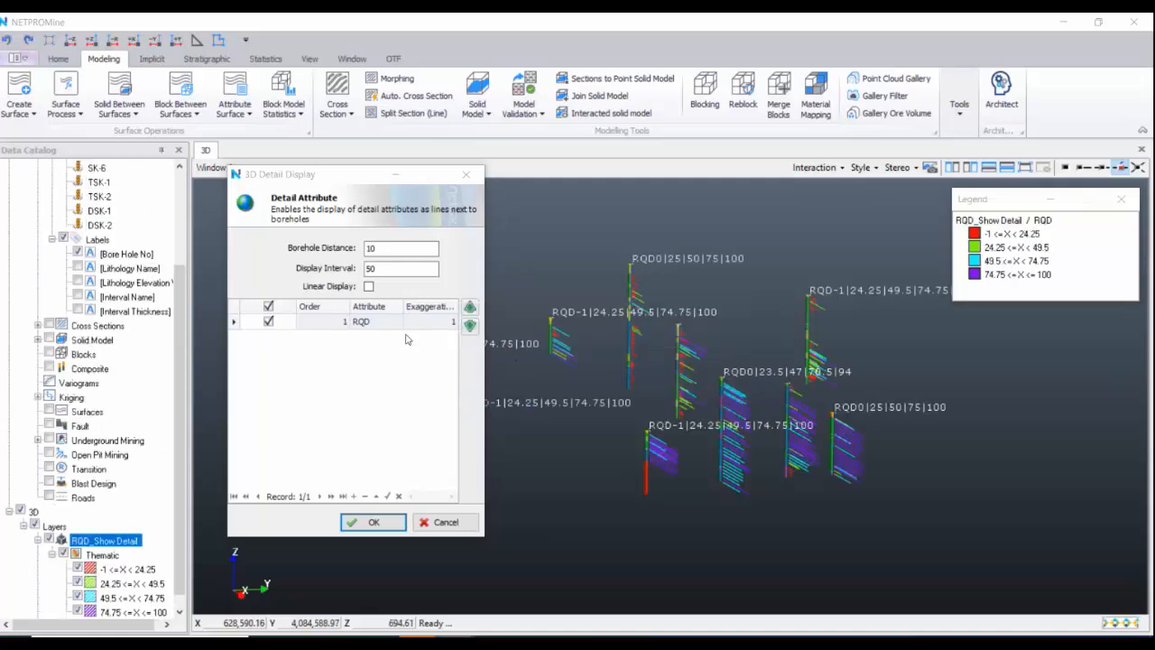
- Set the borehole distance of the RQD detail display to 100, apply it and inspect the offset lines around SK-1
{"action": "left_click", "coordinate": [392, 249]}
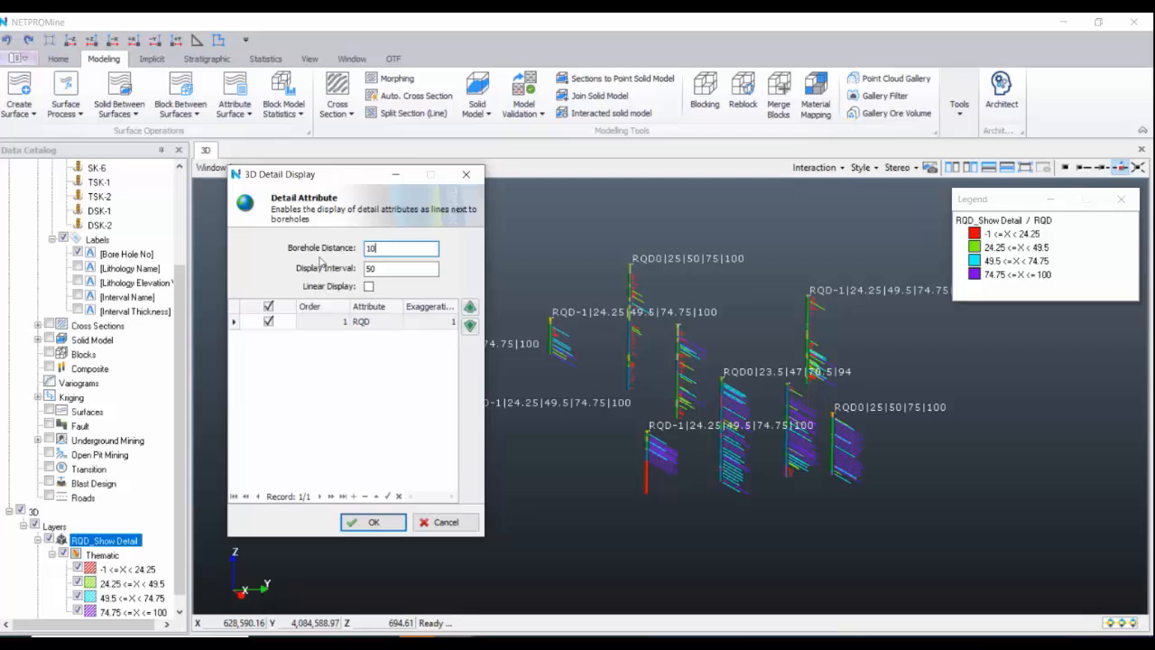
{"action": "type", "text": "0"}
{"action": "left_click", "coordinate": [373, 523]}
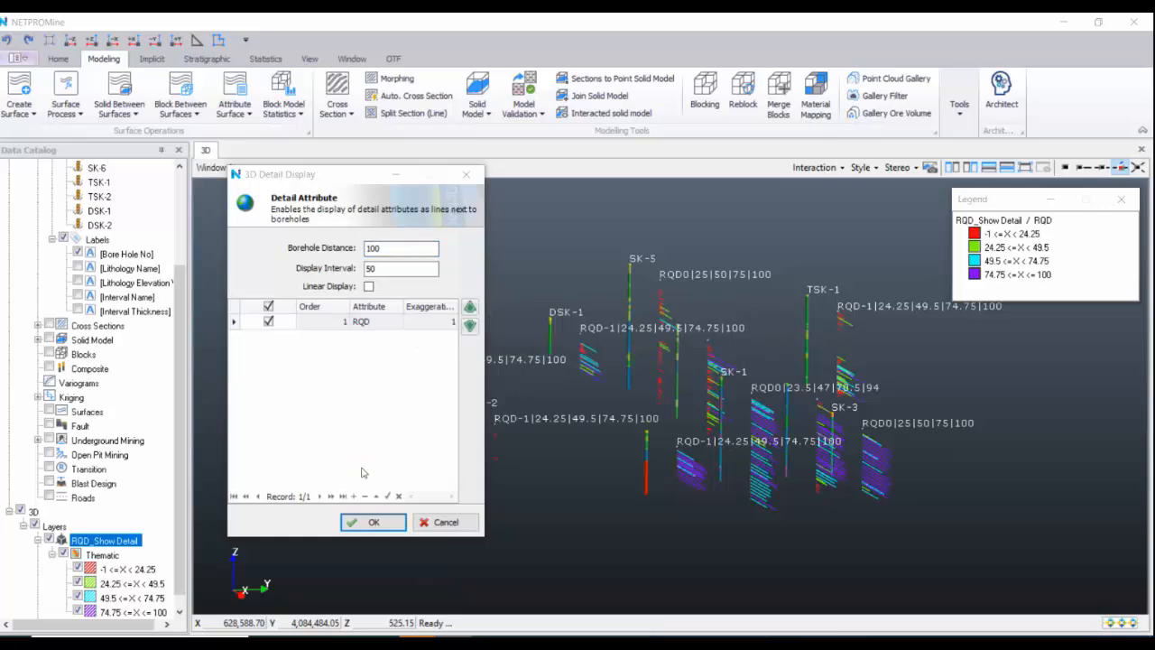
{"action": "left_click_drag", "start_coordinate": [650, 378], "coordinate": [784, 442]}
{"action": "left_click_drag", "start_coordinate": [719, 404], "coordinate": [686, 382]}
{"action": "scroll", "coordinate": [686, 382], "scroll_direction": "up", "scroll_amount": 5}
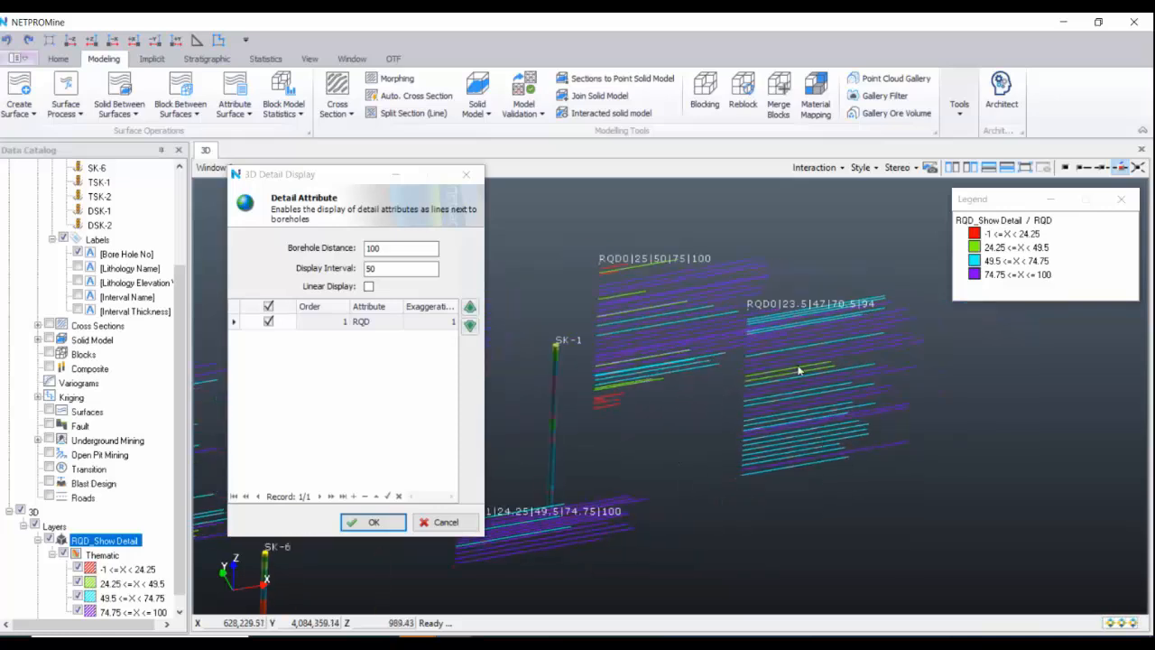
- Set the borehole distance of the RQD detail display back to 10, apply it and highlight the 74.75 to 100 class in the legend
{"action": "left_click", "coordinate": [379, 250]}
{"action": "key", "text": "BackSpace"}
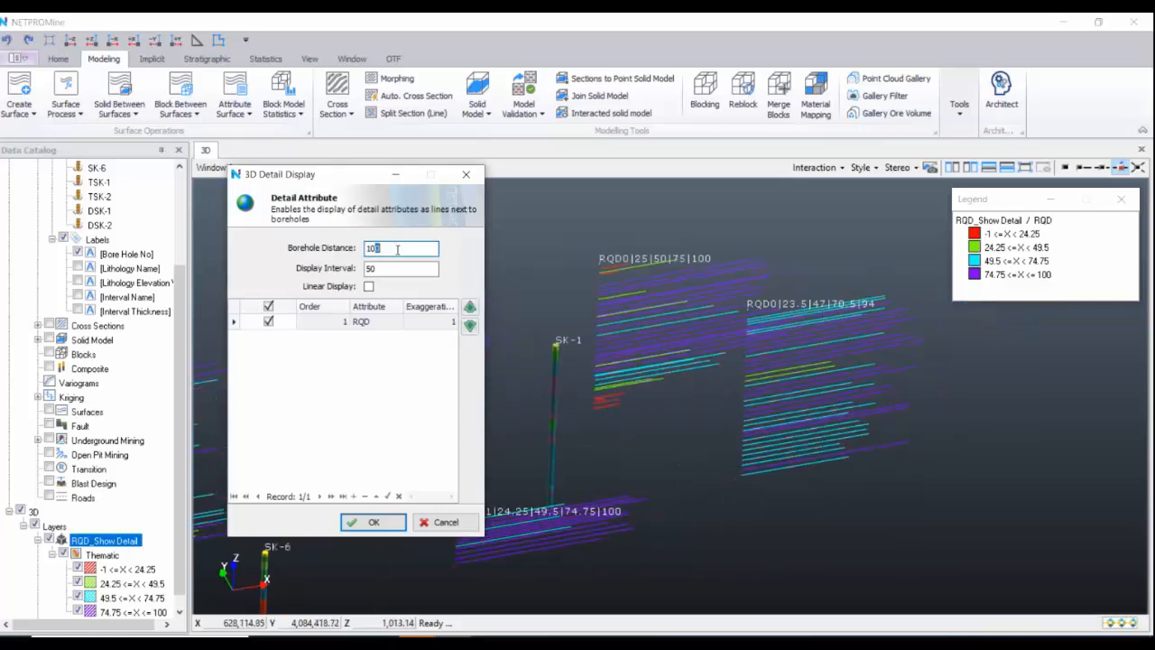
{"action": "left_click", "coordinate": [373, 521]}
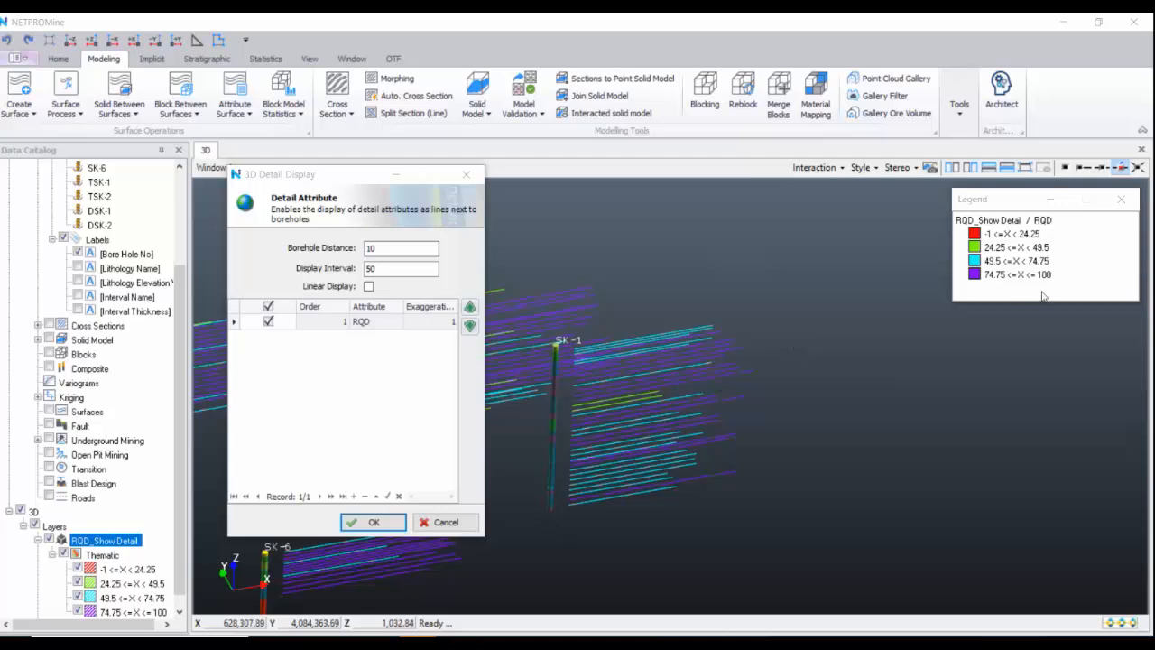
{"action": "left_click", "coordinate": [991, 237]}
{"action": "left_click", "coordinate": [997, 275]}
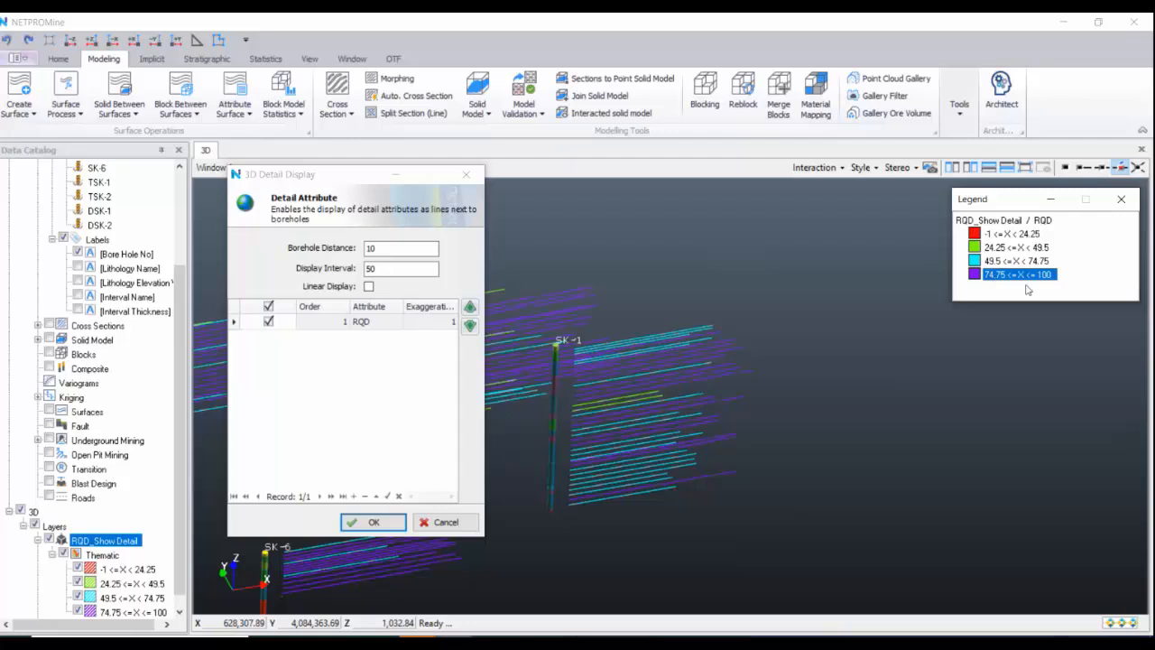
- Set the display interval of the RQD detail display to 10 and apply it to the bore holes
{"action": "left_click", "coordinate": [424, 272]}
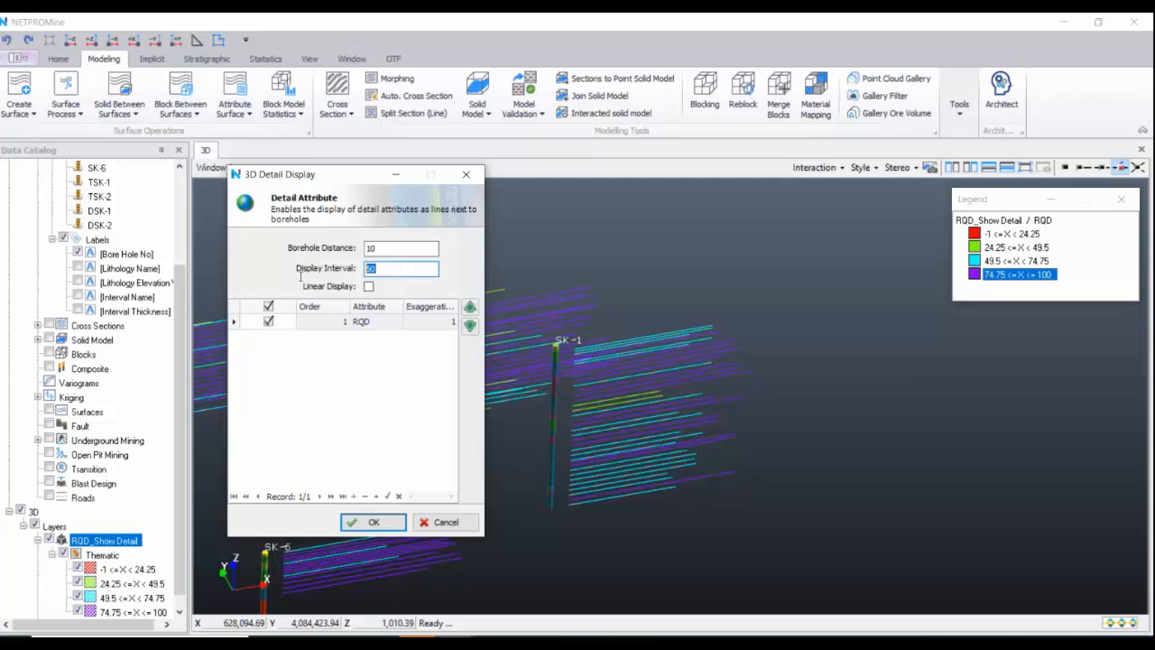
{"action": "left_click", "coordinate": [620, 397]}
{"action": "left_click_drag", "start_coordinate": [665, 397], "coordinate": [619, 415]}
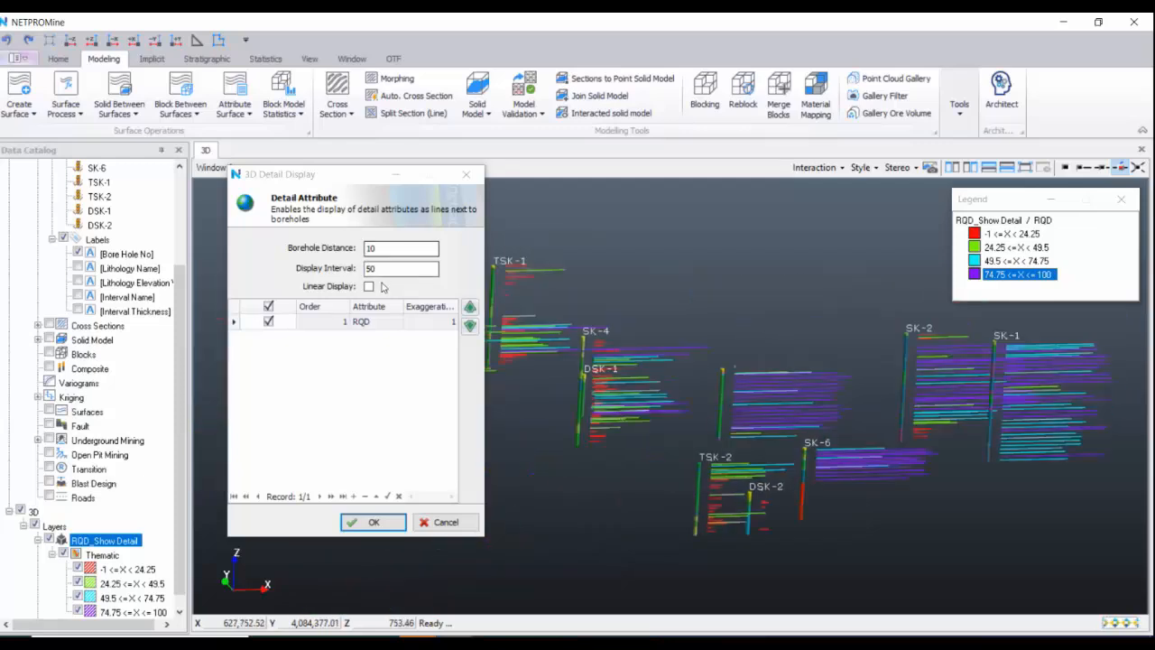
{"action": "scroll", "coordinate": [70, 407], "scroll_direction": "down", "scroll_amount": 1}
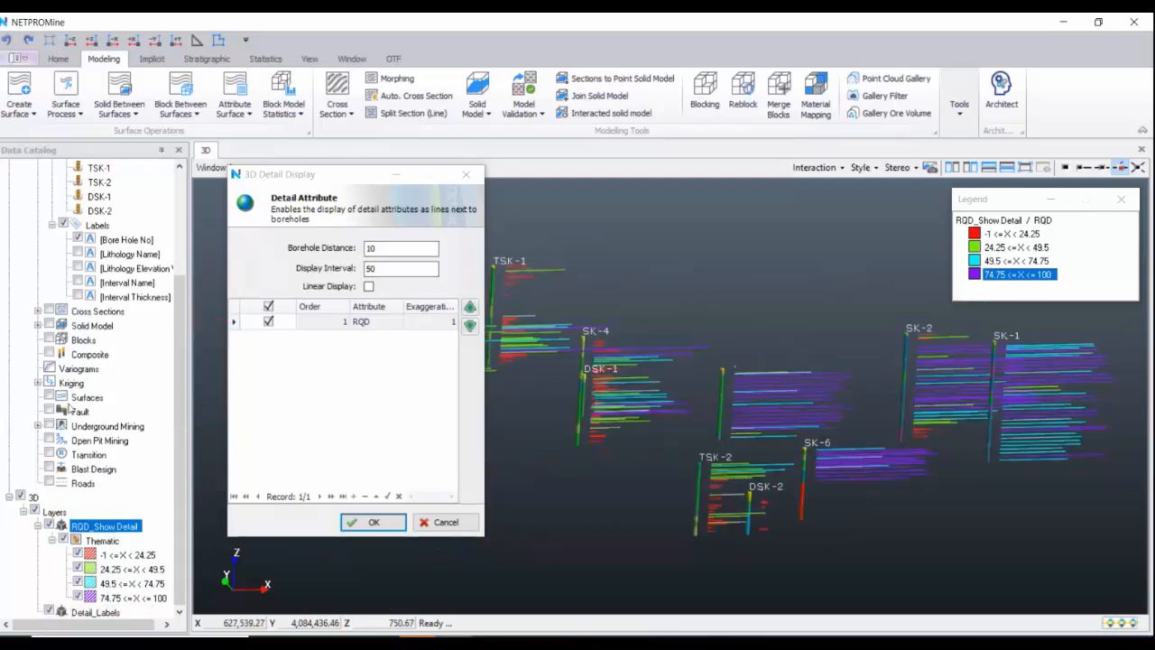
{"action": "scroll", "coordinate": [70, 408], "scroll_direction": "up", "scroll_amount": 4}
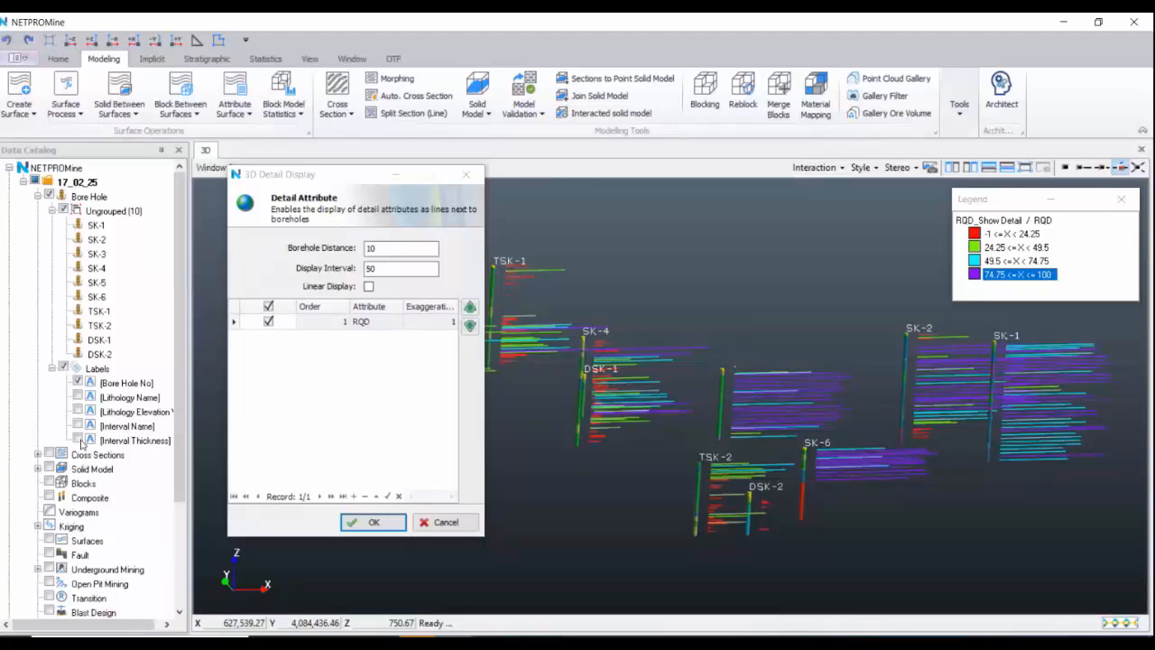
{"action": "double_click", "coordinate": [367, 271]}
{"action": "type", "text": "1"}
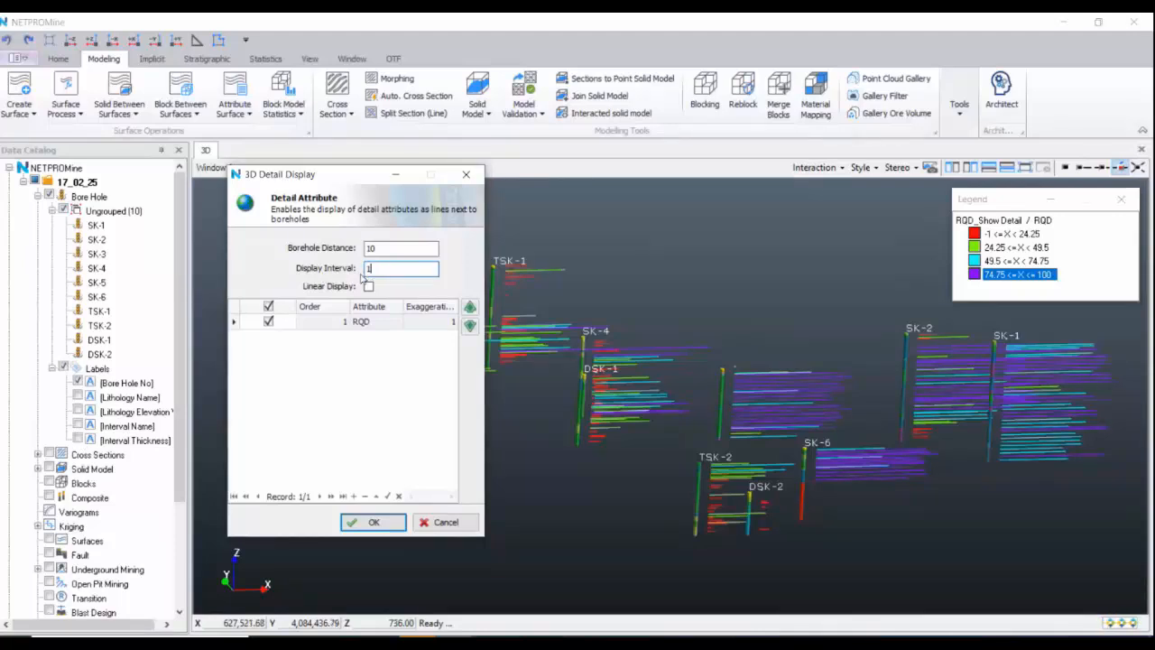
{"action": "type", "text": "0"}
{"action": "left_click", "coordinate": [386, 527]}
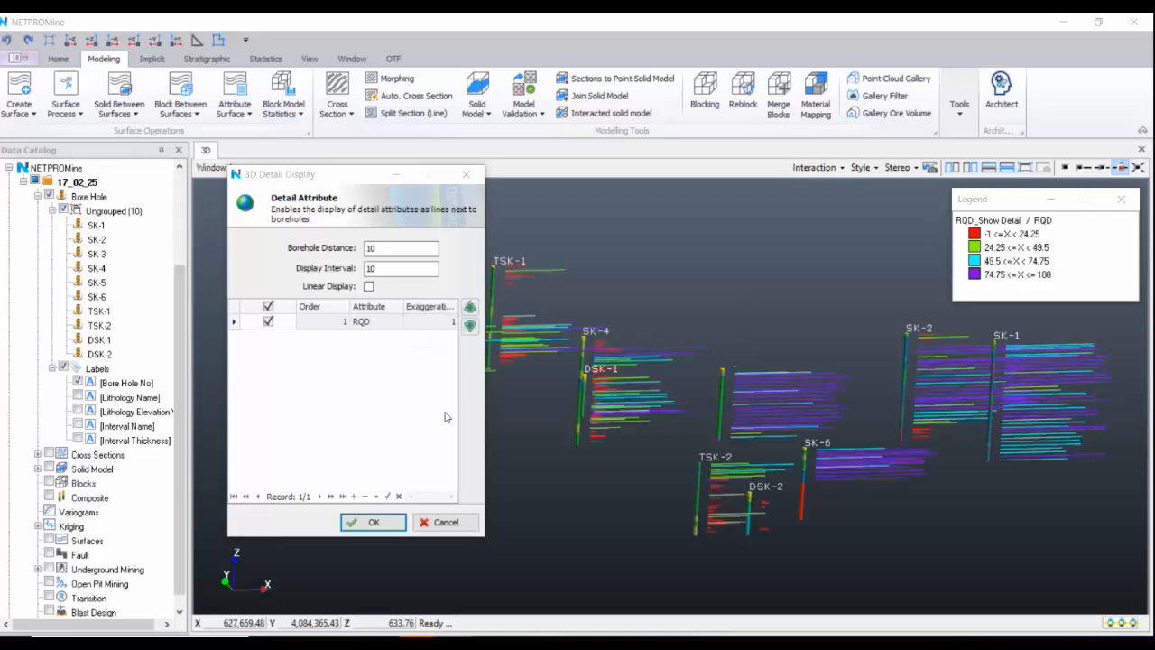
- Select the Detail_Labels layer and examine the RQD lines and labels around bore hole SK-6 up close
{"action": "left_click", "coordinate": [49, 610]}
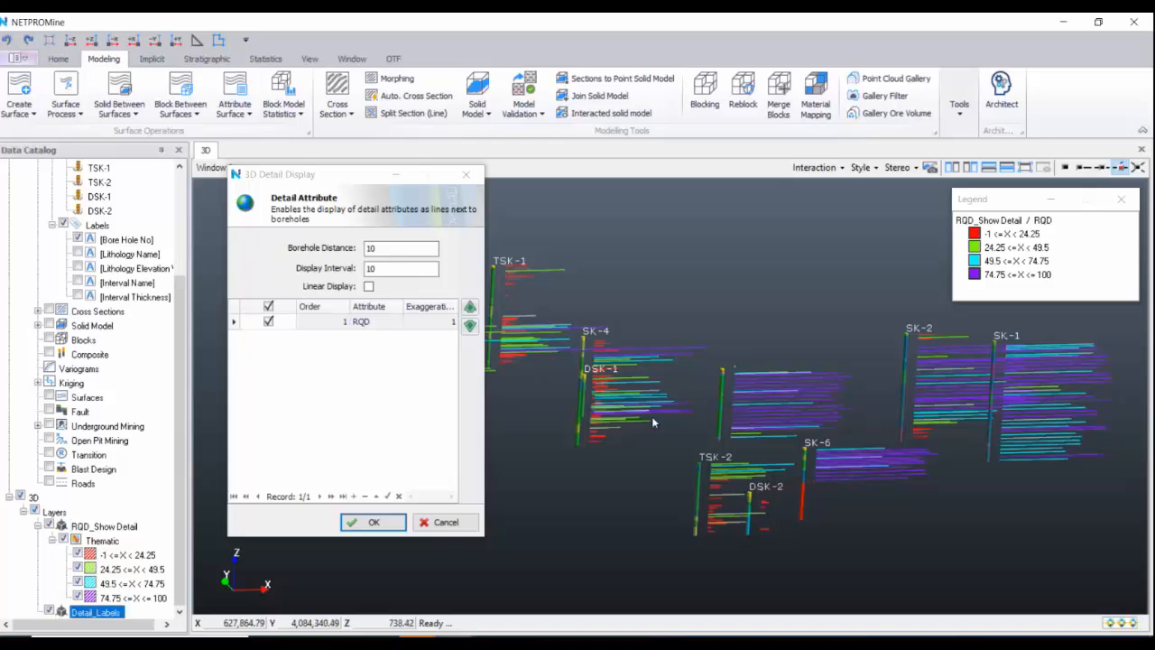
{"action": "left_click_drag", "start_coordinate": [652, 416], "coordinate": [778, 469]}
{"action": "middle_click_drag", "start_coordinate": [945, 436], "coordinate": [821, 438]}
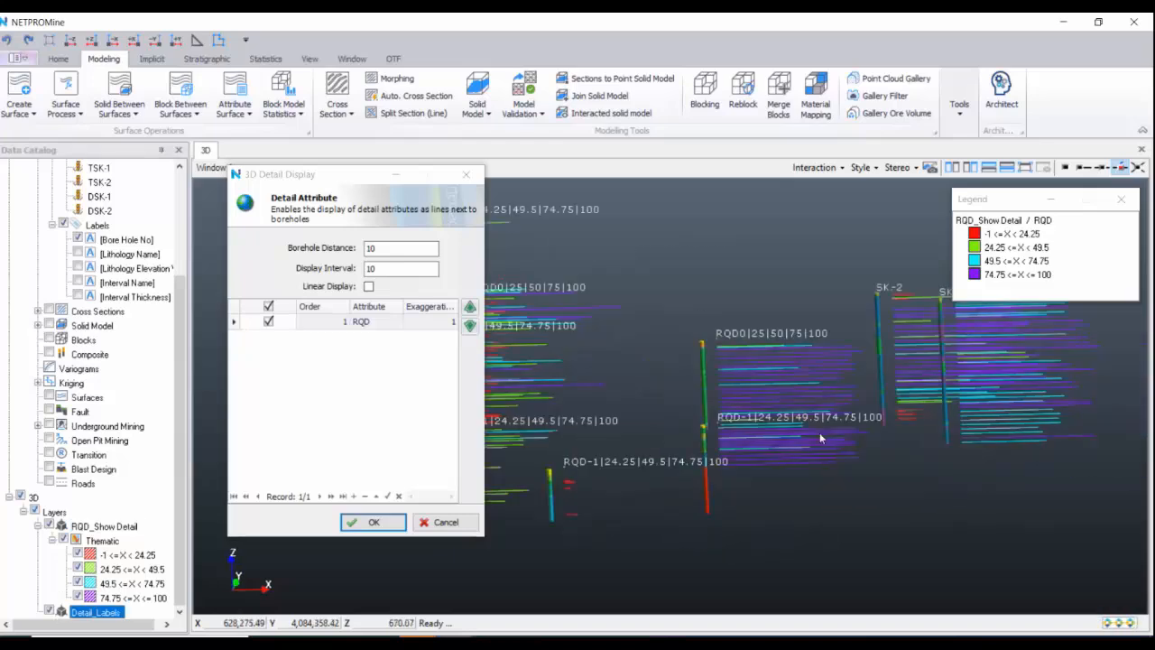
{"action": "scroll", "coordinate": [706, 450], "scroll_direction": "up", "scroll_amount": 5}
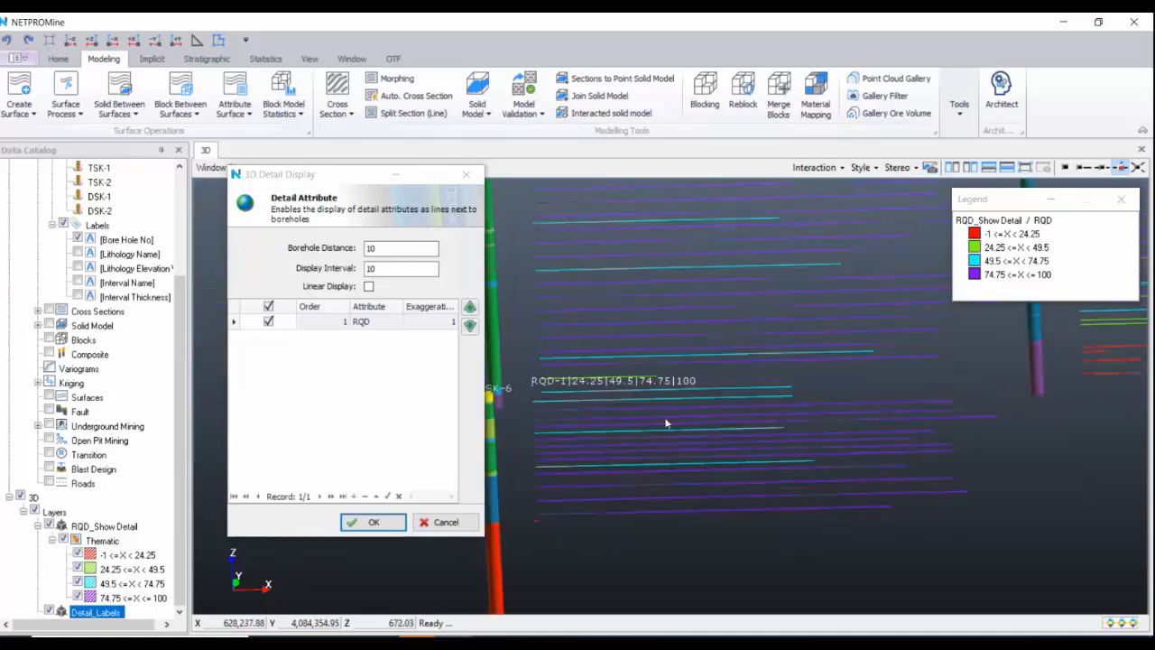
{"action": "middle_click_drag", "start_coordinate": [665, 423], "coordinate": [712, 416]}
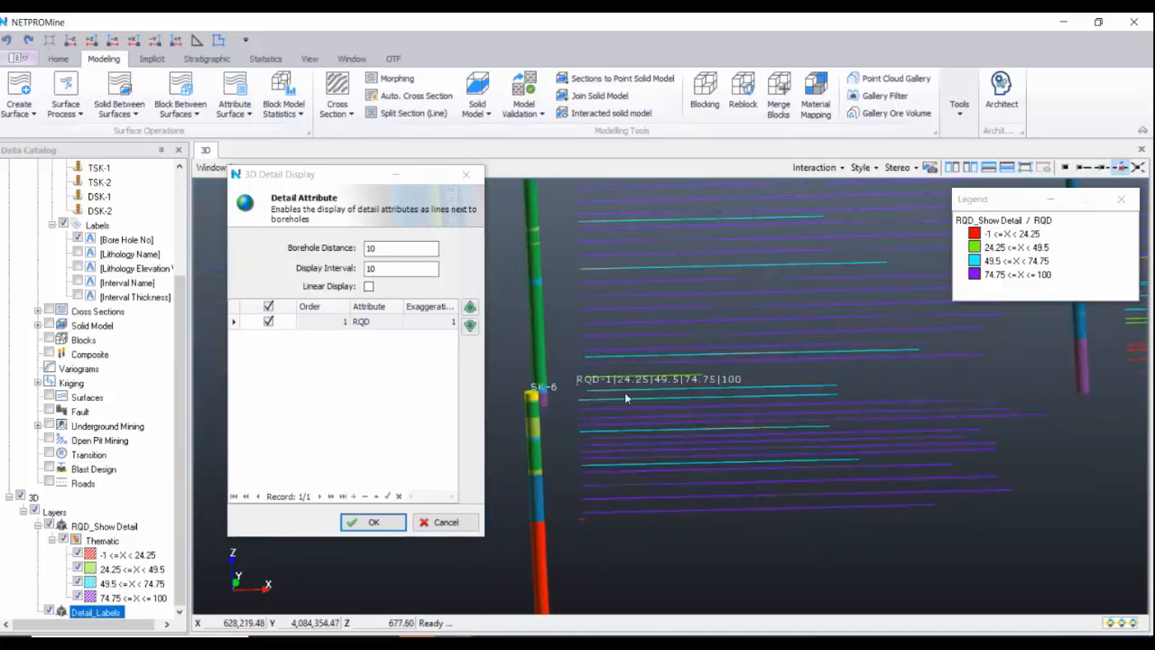
{"action": "left_click_drag", "start_coordinate": [689, 394], "coordinate": [694, 401]}
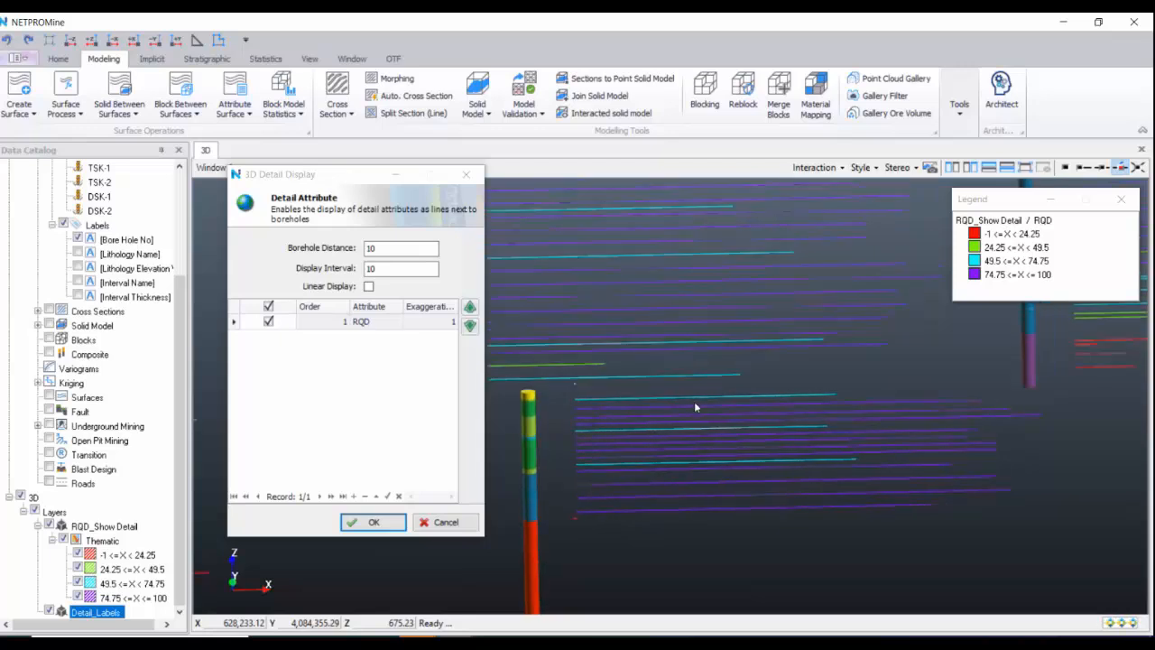
{"action": "scroll", "coordinate": [695, 402], "scroll_direction": "down", "scroll_amount": 5}
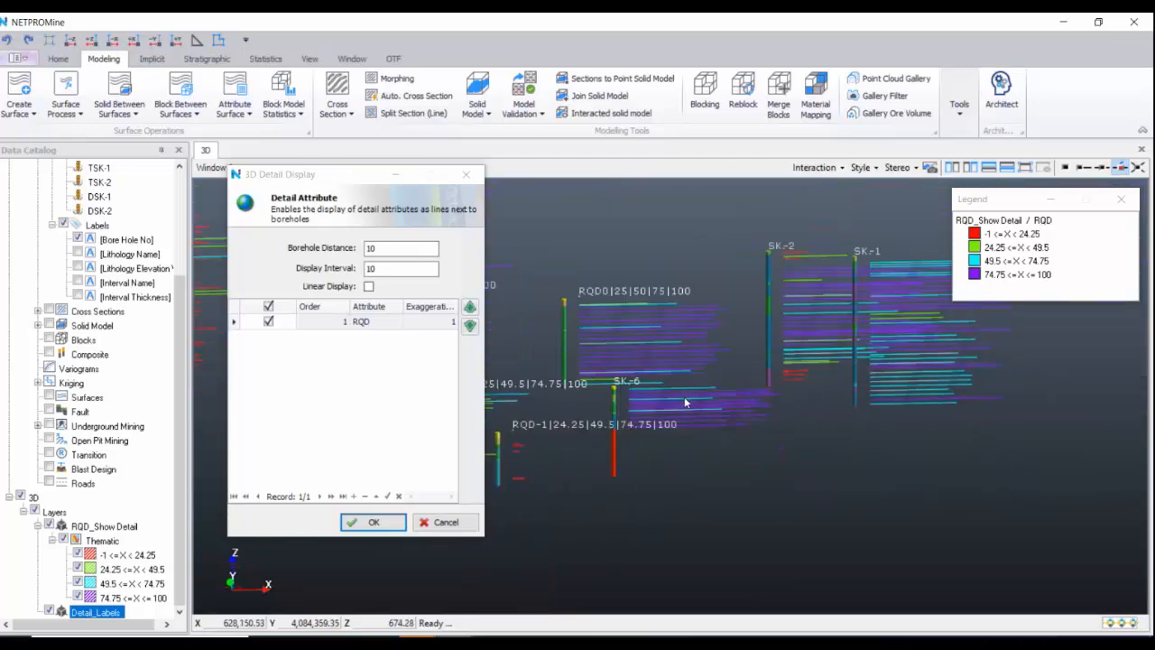
{"action": "scroll", "coordinate": [683, 402], "scroll_direction": "up", "scroll_amount": 6}
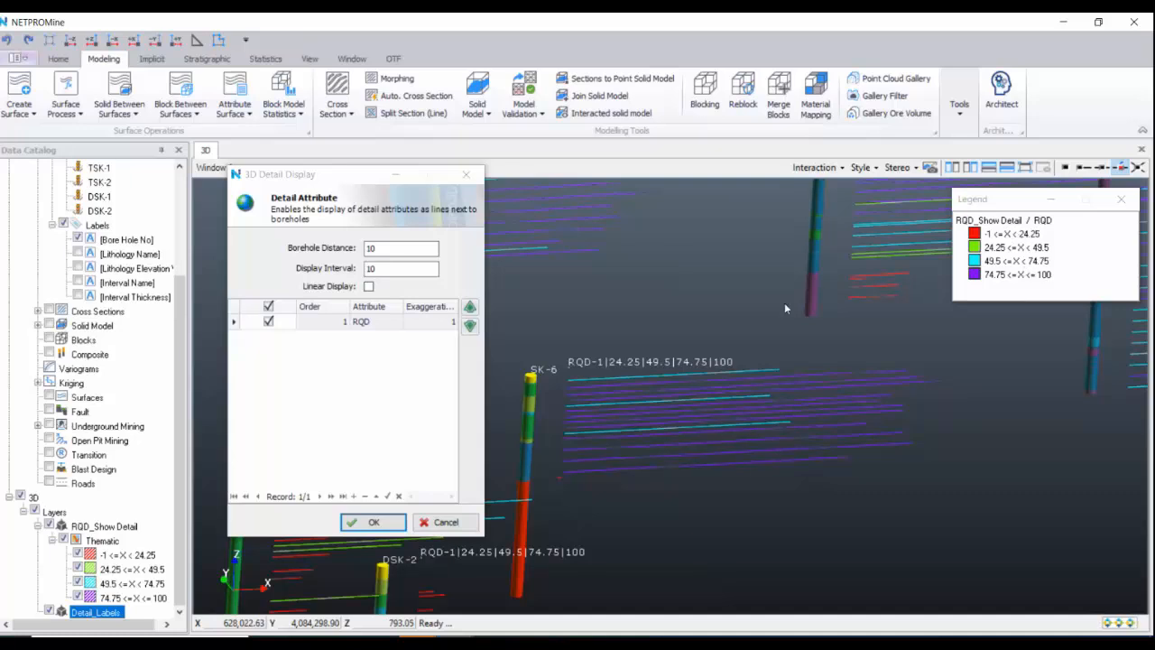
- Keep the display interval at 10, set the RQD exaggeration to 0.3 and redraw the detail lines
{"action": "left_click", "coordinate": [368, 267]}
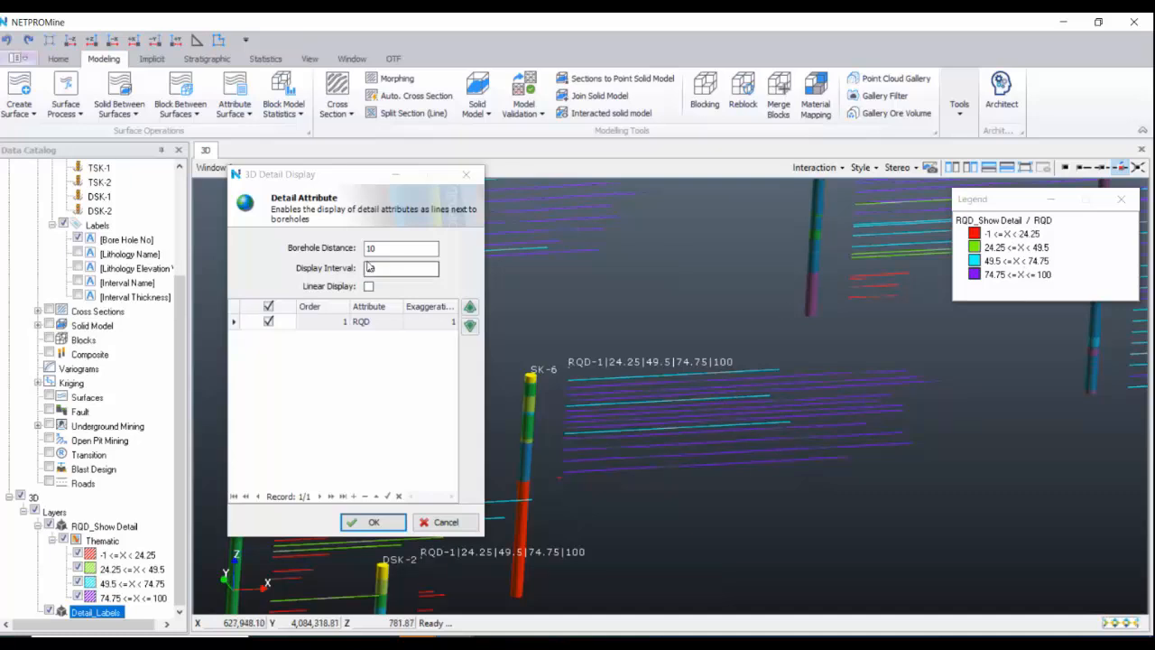
{"action": "type", "text": "10"}
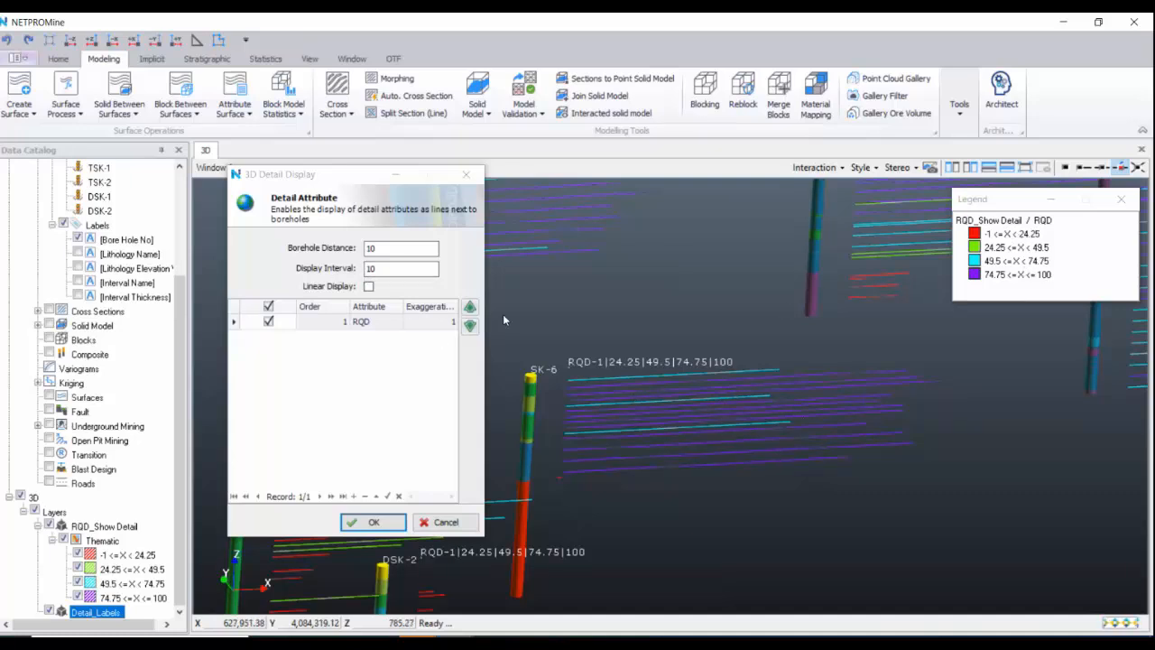
{"action": "left_click", "coordinate": [431, 322]}
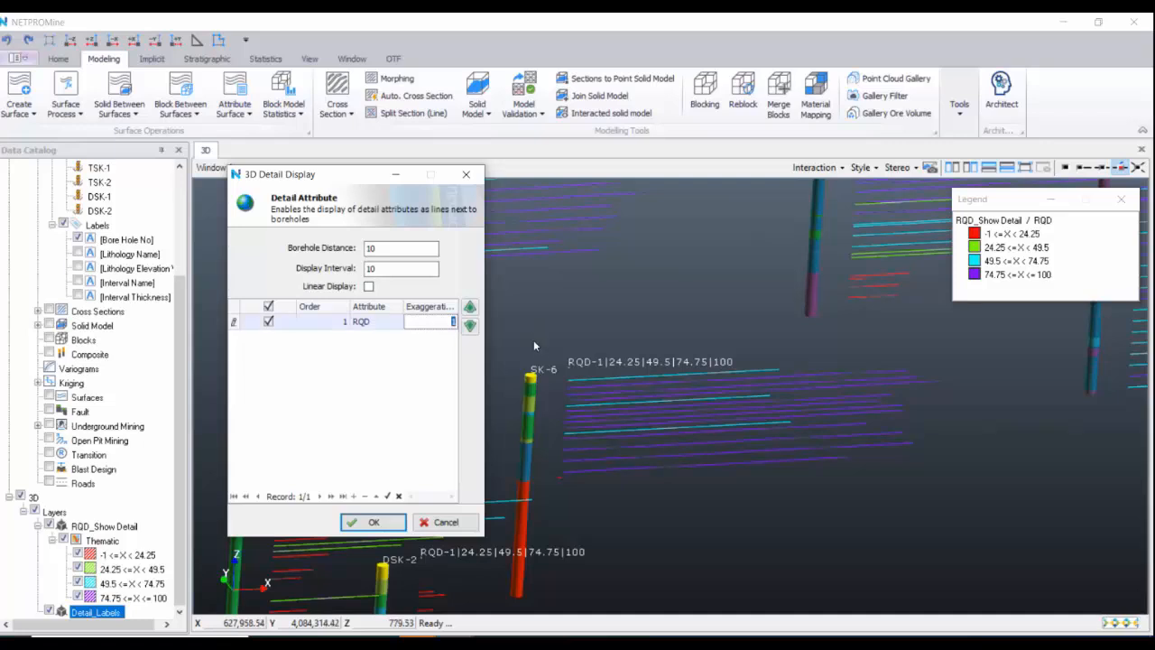
{"action": "type", "text": "0.3"}
{"action": "left_click", "coordinate": [389, 527]}
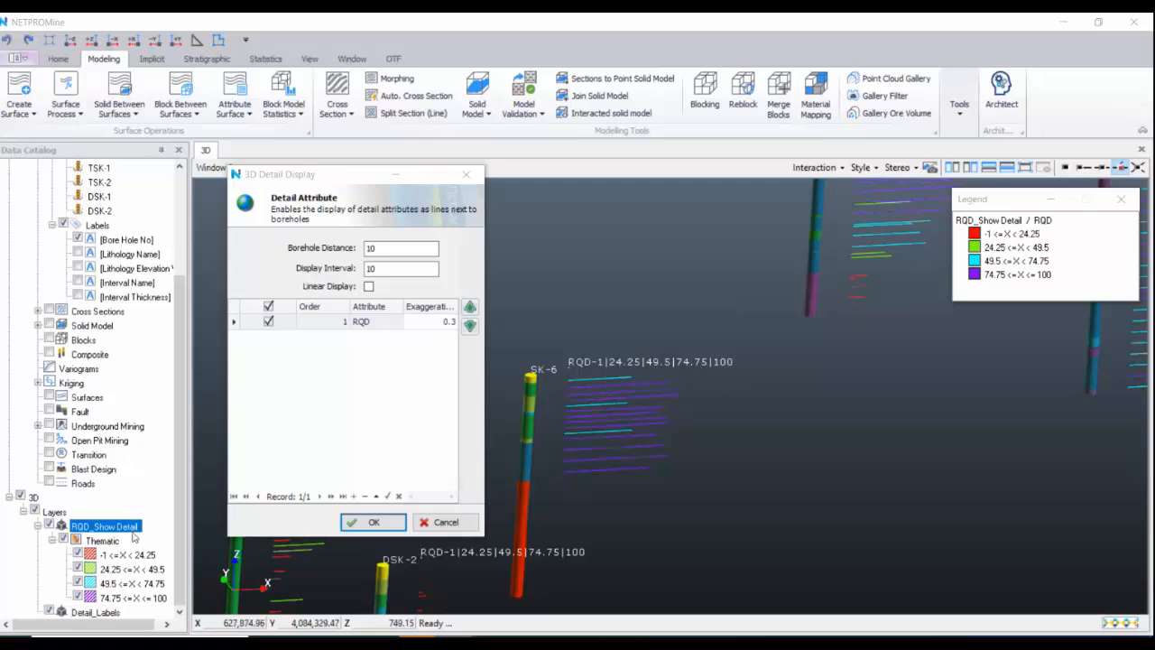
- Add a numeric range theme to the RQD_Show Detail layer using the RQD value and user-defined slots of 10
{"action": "left_click", "coordinate": [121, 539]}
{"action": "right_click", "coordinate": [135, 543]}
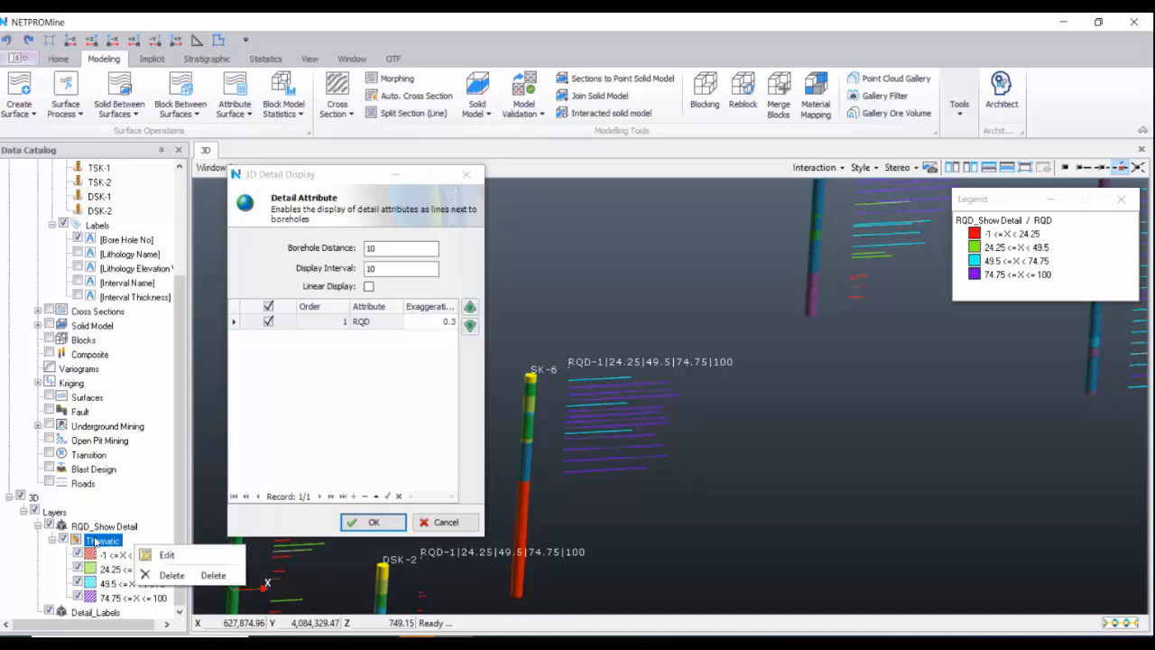
{"action": "left_click", "coordinate": [167, 555]}
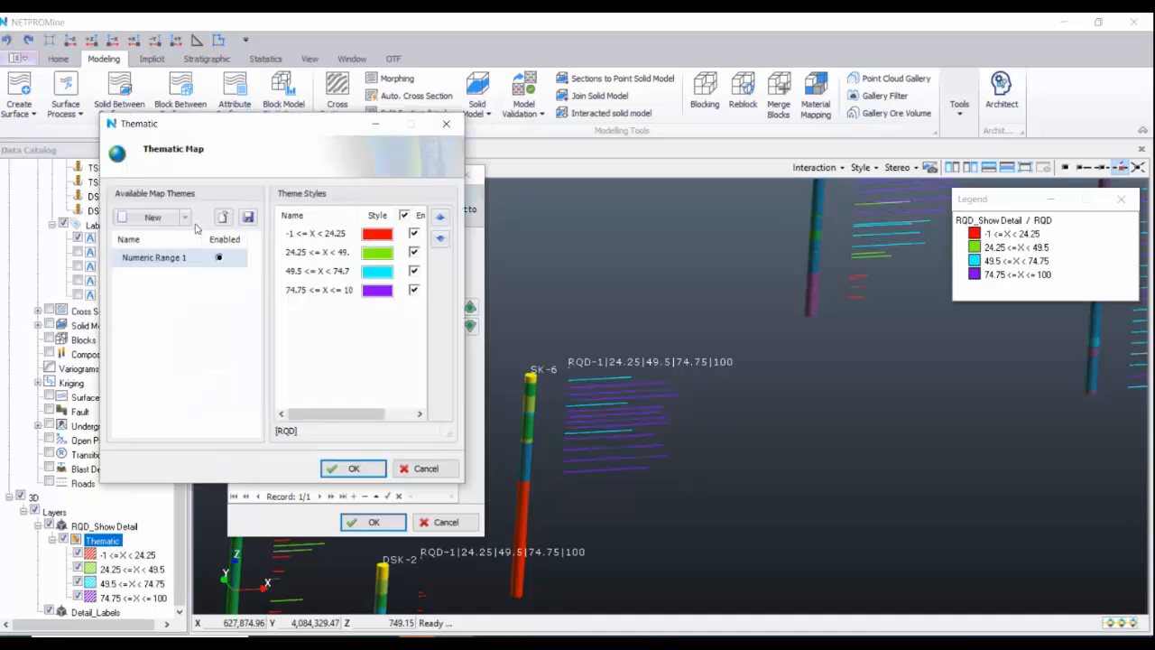
{"action": "left_click", "coordinate": [185, 217]}
{"action": "left_click", "coordinate": [194, 252]}
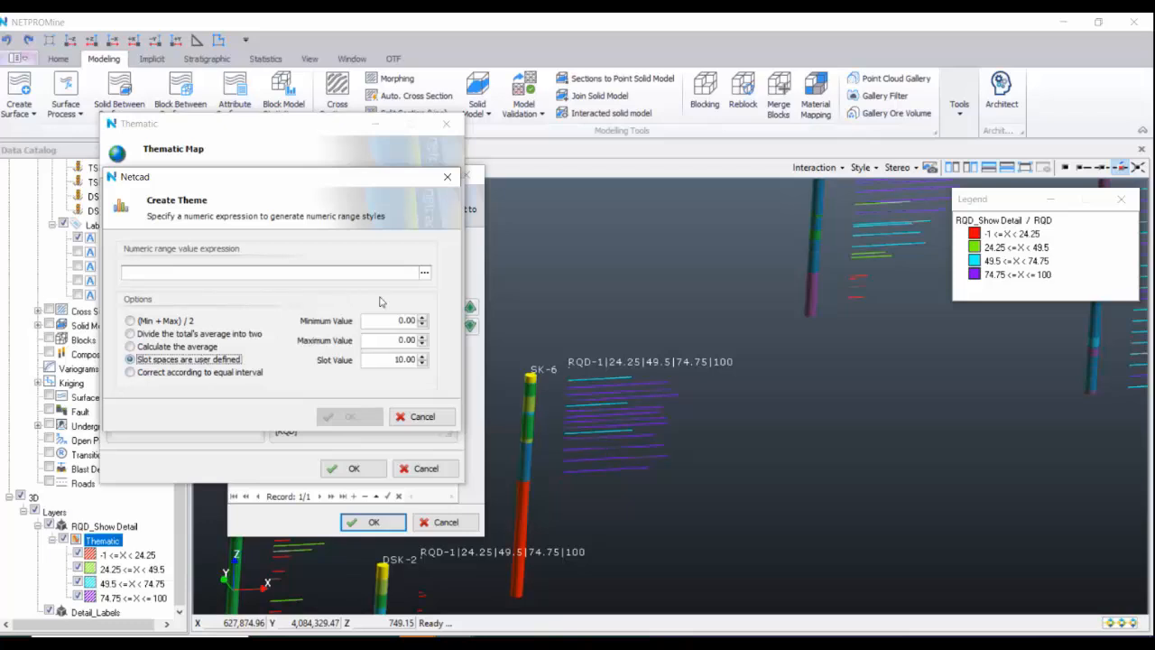
{"action": "left_click", "coordinate": [424, 275]}
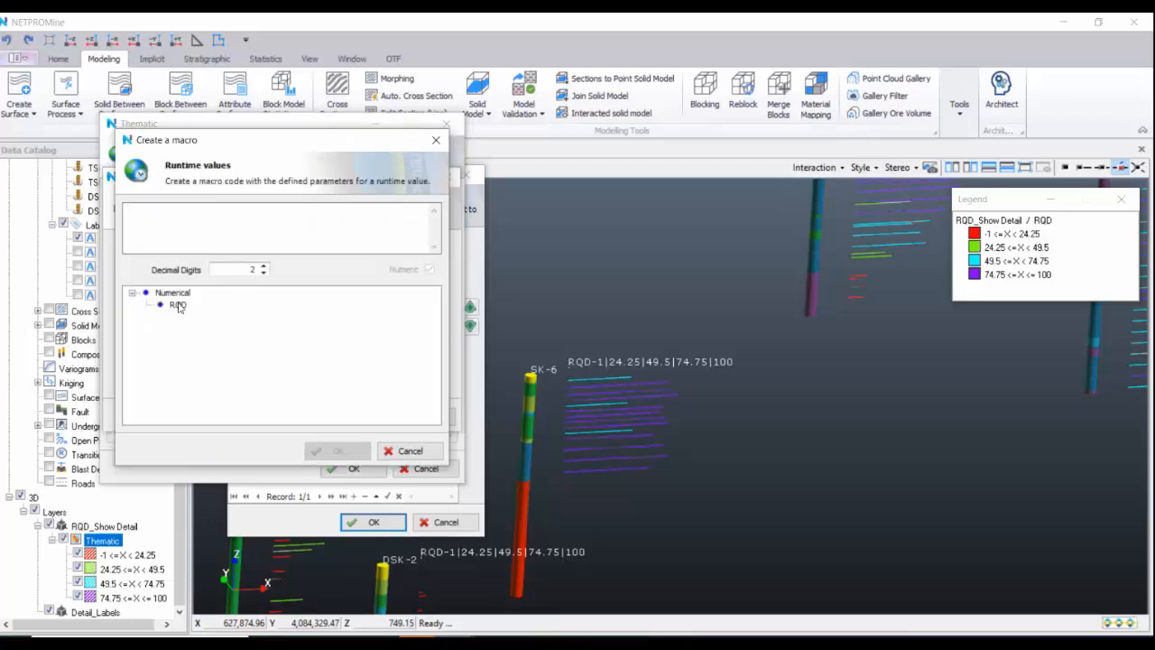
{"action": "double_click", "coordinate": [179, 304]}
{"action": "left_click", "coordinate": [321, 449]}
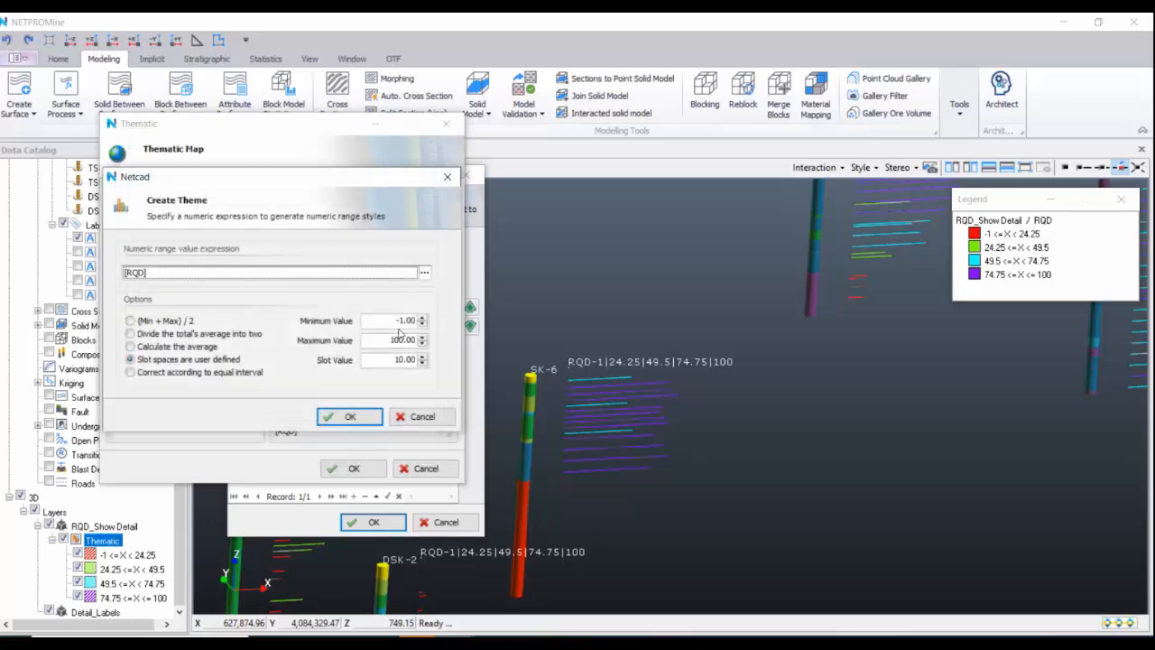
{"action": "left_click", "coordinate": [382, 323]}
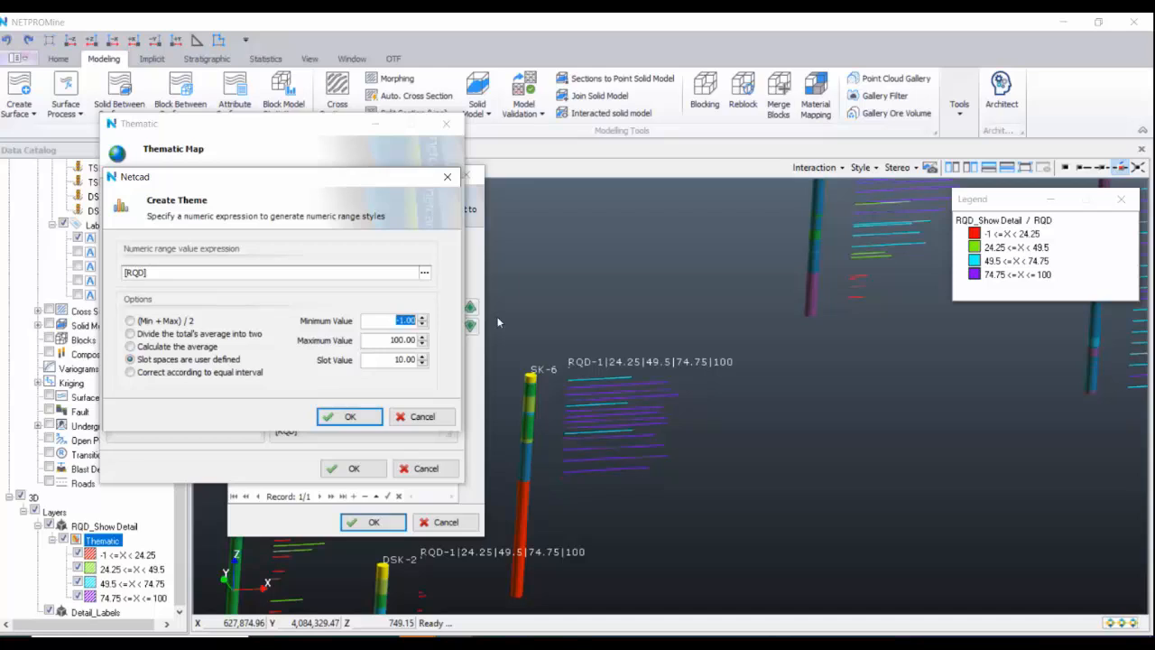
{"action": "left_click", "coordinate": [367, 359]}
{"action": "left_click", "coordinate": [349, 416]}
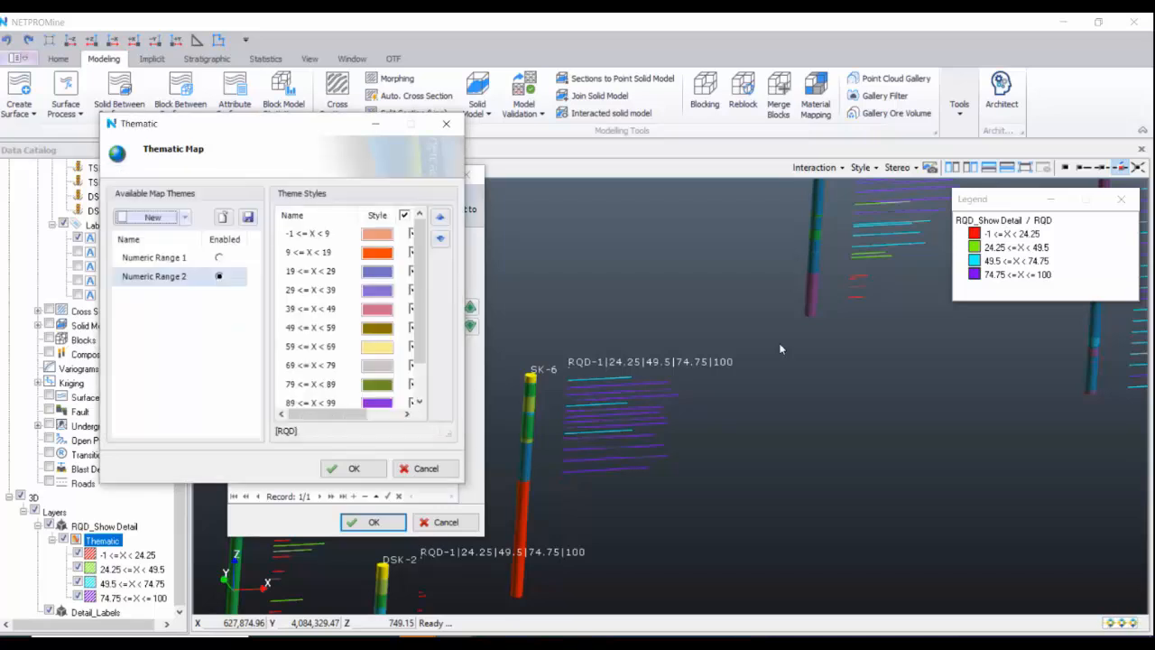
- Try to assign hue colors to all ranges of the new theme, apply it and redraw the RQD detail lines
{"action": "scroll", "coordinate": [313, 351], "scroll_direction": "down", "scroll_amount": 2}
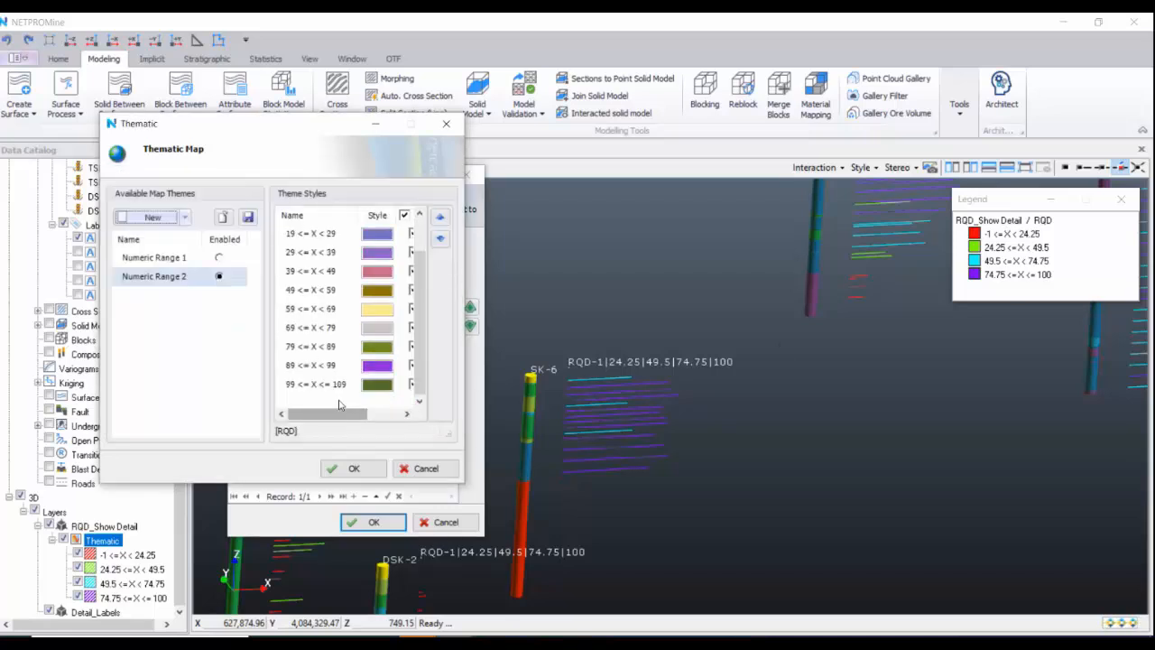
{"action": "left_click_drag", "start_coordinate": [336, 388], "coordinate": [322, 277]}
{"action": "right_click", "coordinate": [323, 277]}
{"action": "left_click", "coordinate": [379, 379]}
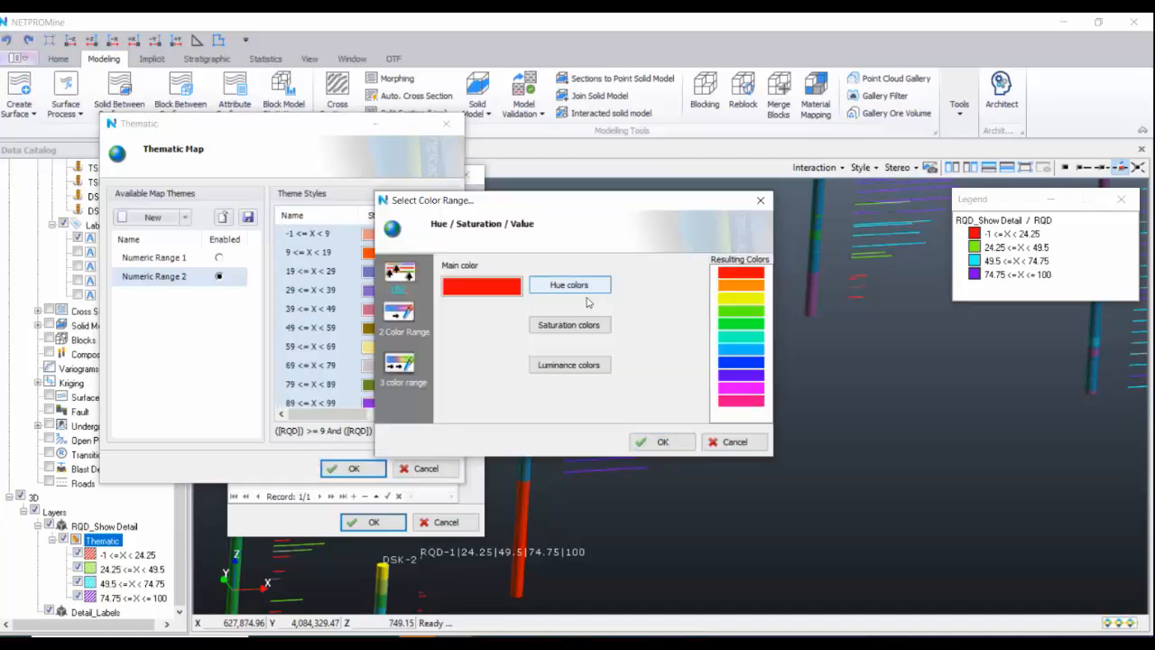
{"action": "left_click", "coordinate": [632, 439]}
{"action": "left_click", "coordinate": [352, 469]}
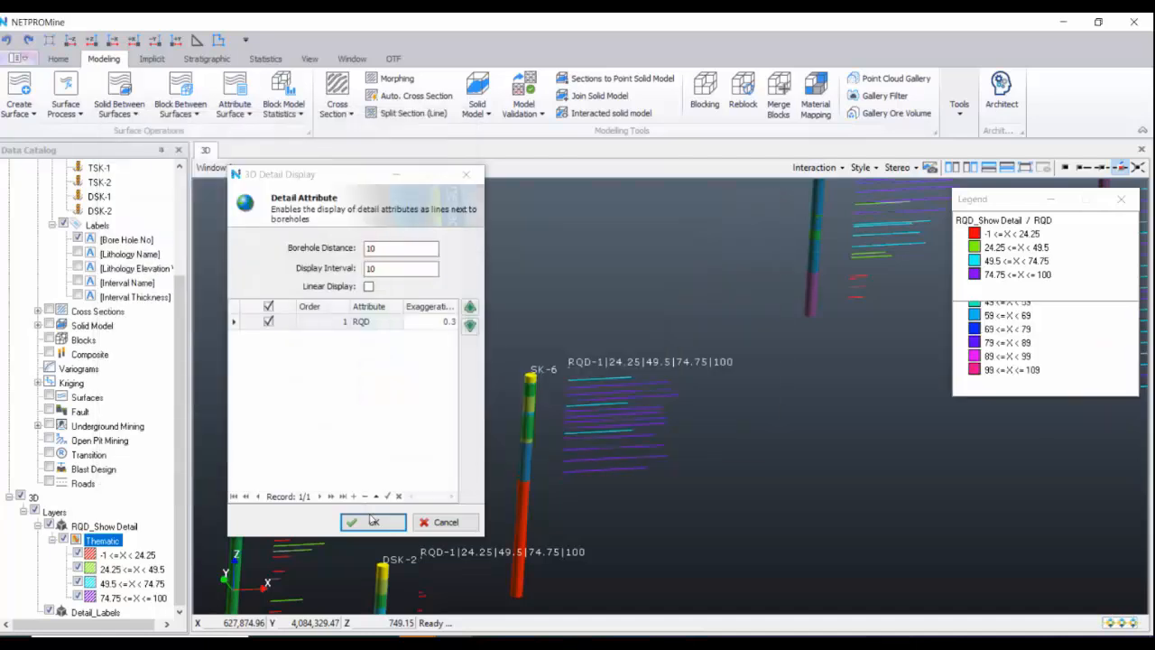
{"action": "left_click", "coordinate": [372, 521]}
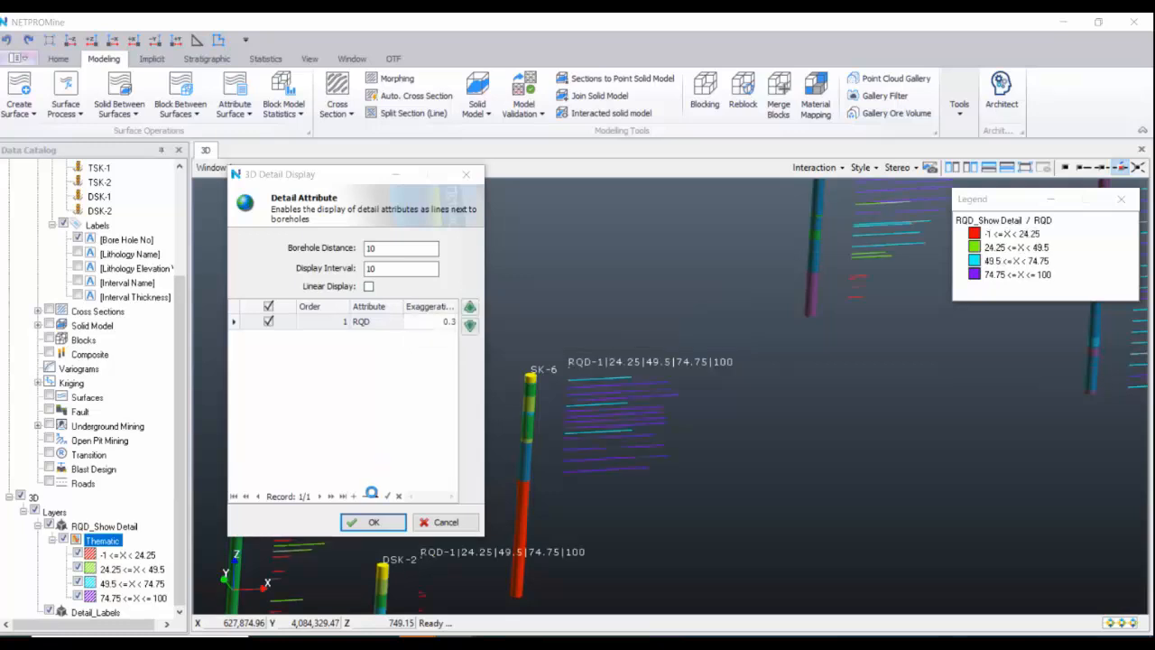
- Recreate the numeric range theme for the RQD detail lines with expression [RQD], user-defined slot spaces and a slot value of 10
{"action": "right_click", "coordinate": [138, 543]}
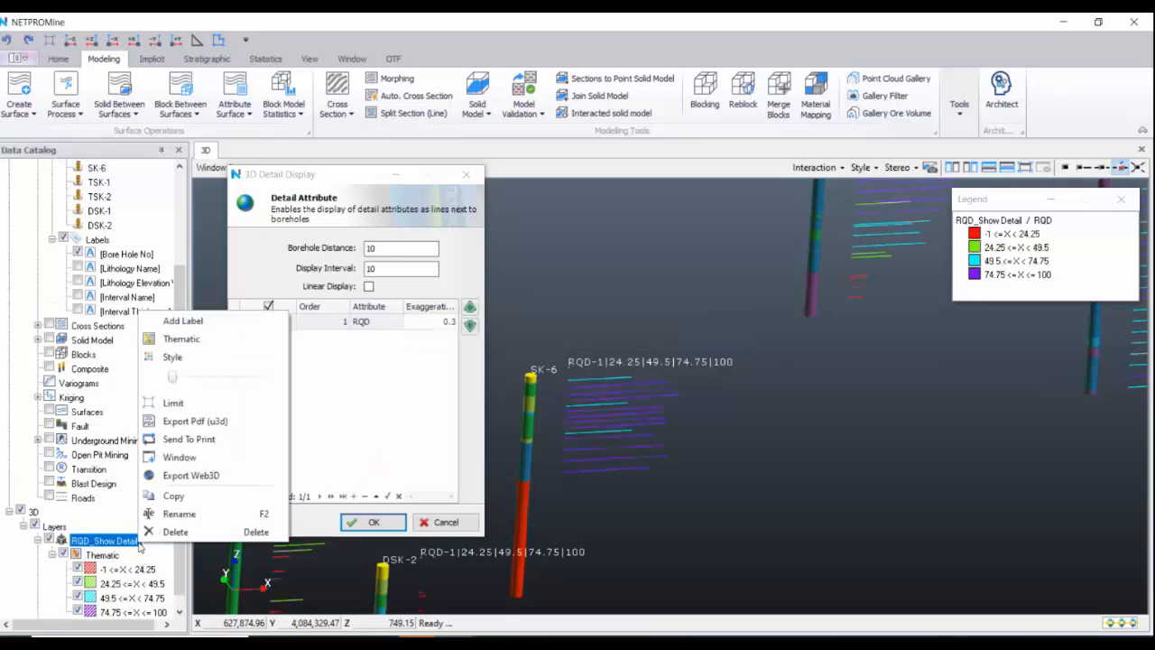
{"action": "right_click", "coordinate": [120, 553]}
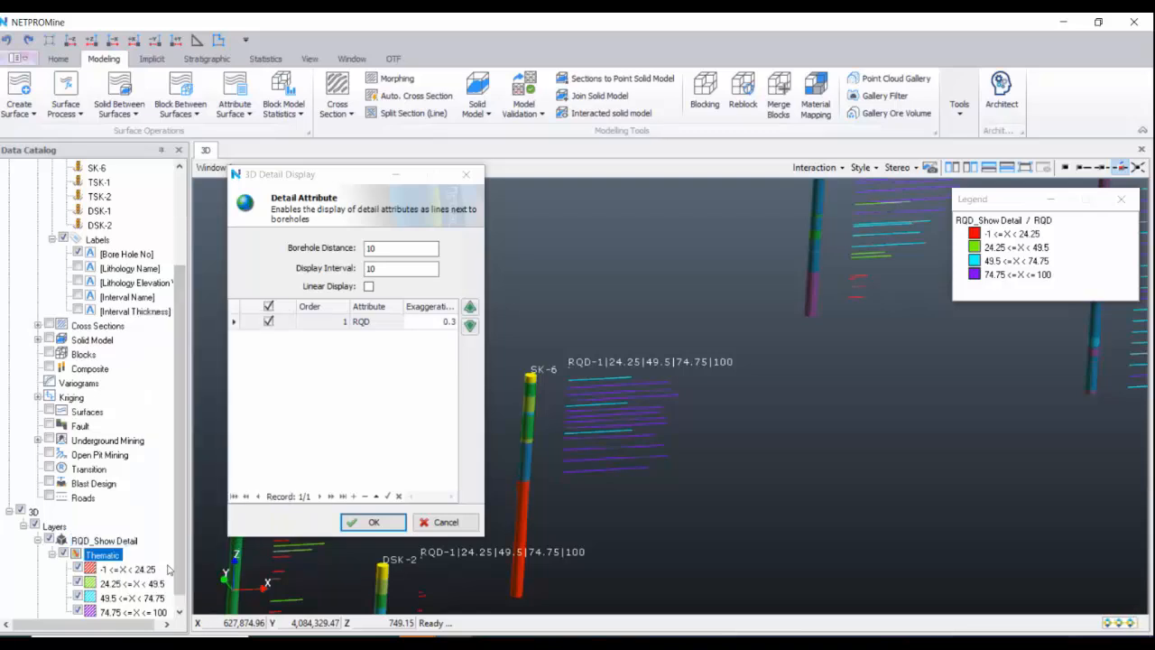
{"action": "left_click", "coordinate": [148, 565]}
{"action": "left_click", "coordinate": [106, 140]}
{"action": "left_click", "coordinate": [90, 176]}
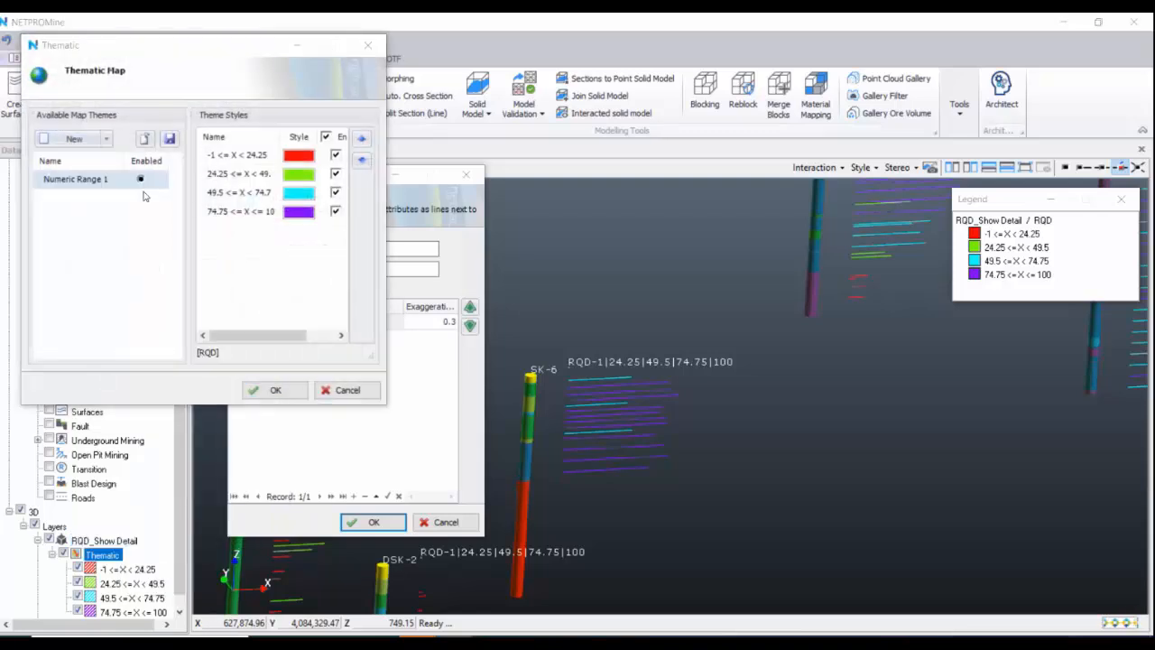
{"action": "left_click", "coordinate": [52, 281]}
{"action": "left_click", "coordinate": [346, 194]}
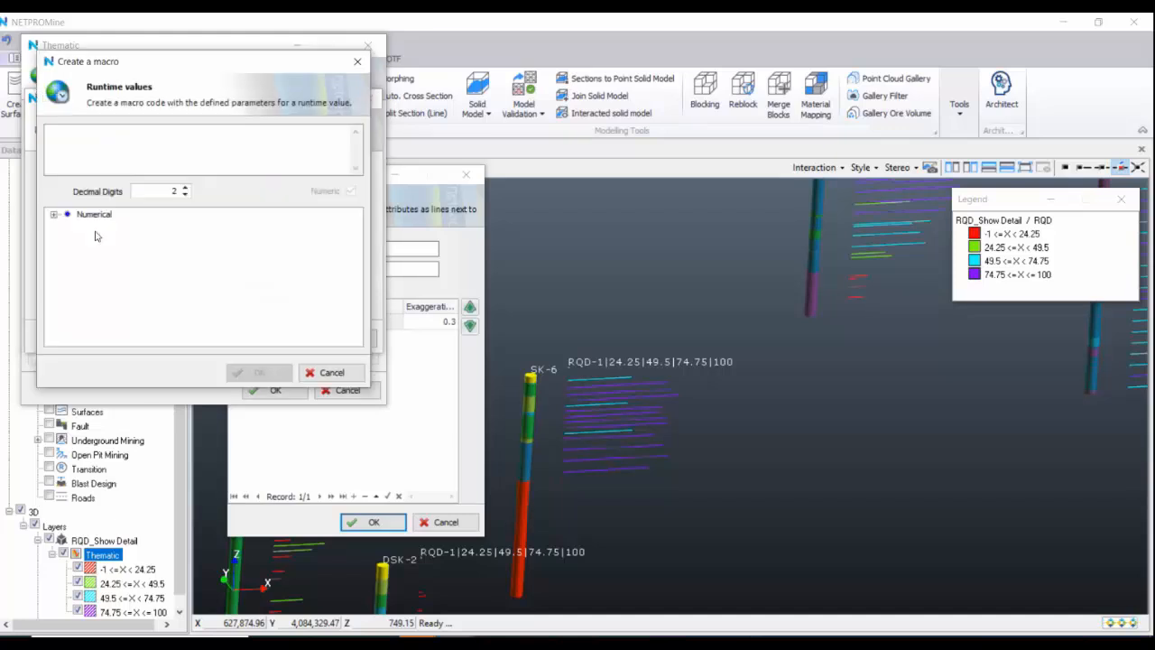
{"action": "left_click", "coordinate": [53, 214]}
{"action": "left_click", "coordinate": [101, 217]}
{"action": "double_click", "coordinate": [99, 226]}
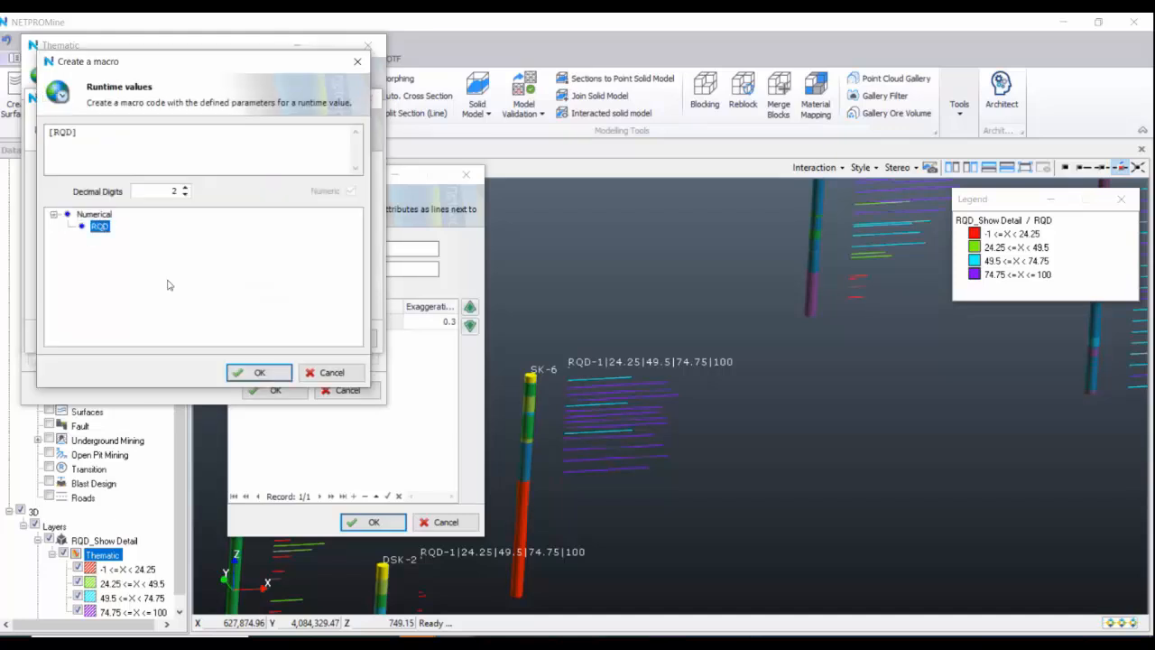
{"action": "left_click", "coordinate": [259, 372]}
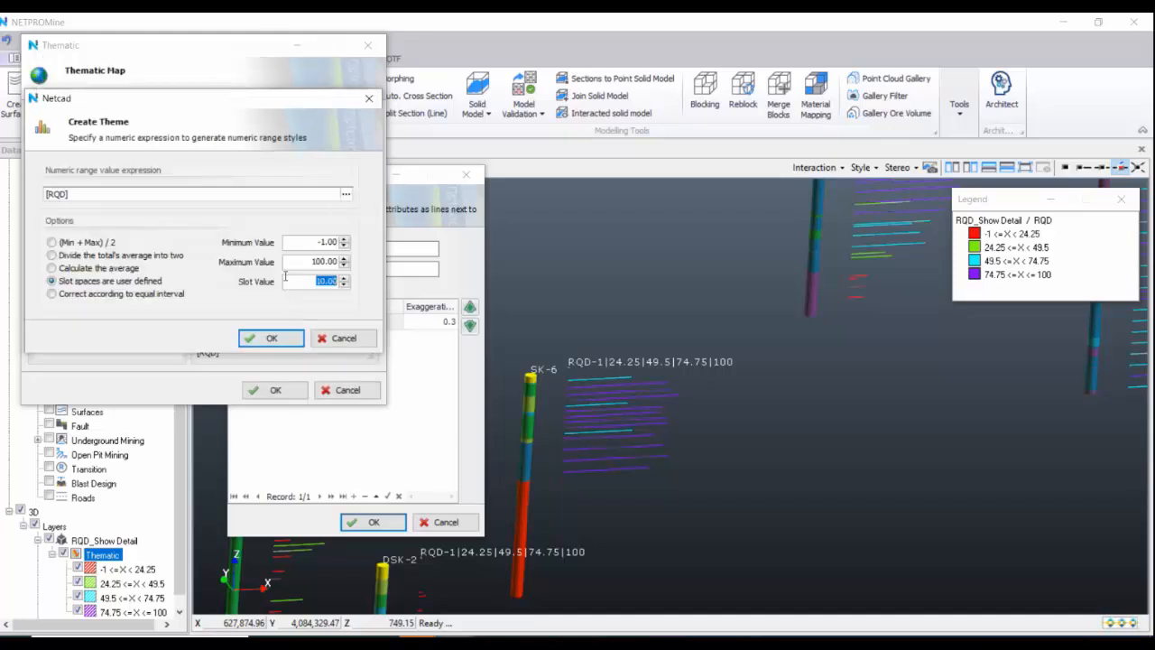
{"action": "left_click", "coordinate": [288, 338]}
- Recolor all ranges of the recreated RQD theme with the hue color range starting from red and apply the theme
{"action": "left_click", "coordinate": [269, 307]}
{"action": "key", "text": "ctrl+a"}
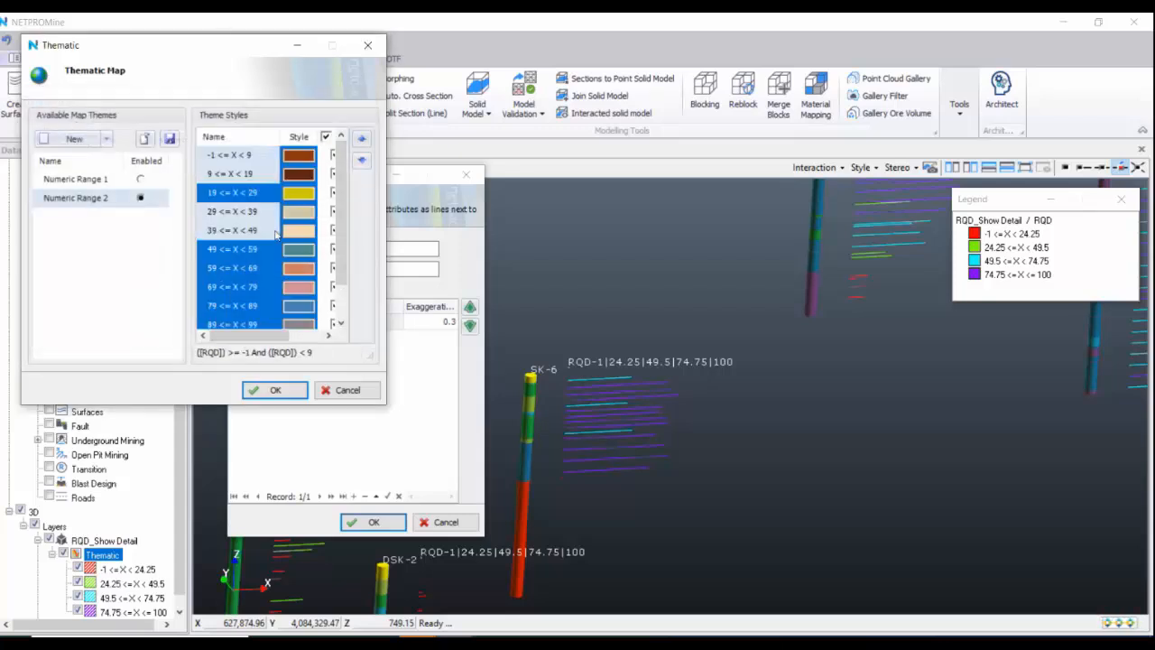
{"action": "right_click", "coordinate": [263, 280]}
{"action": "left_click", "coordinate": [334, 351]}
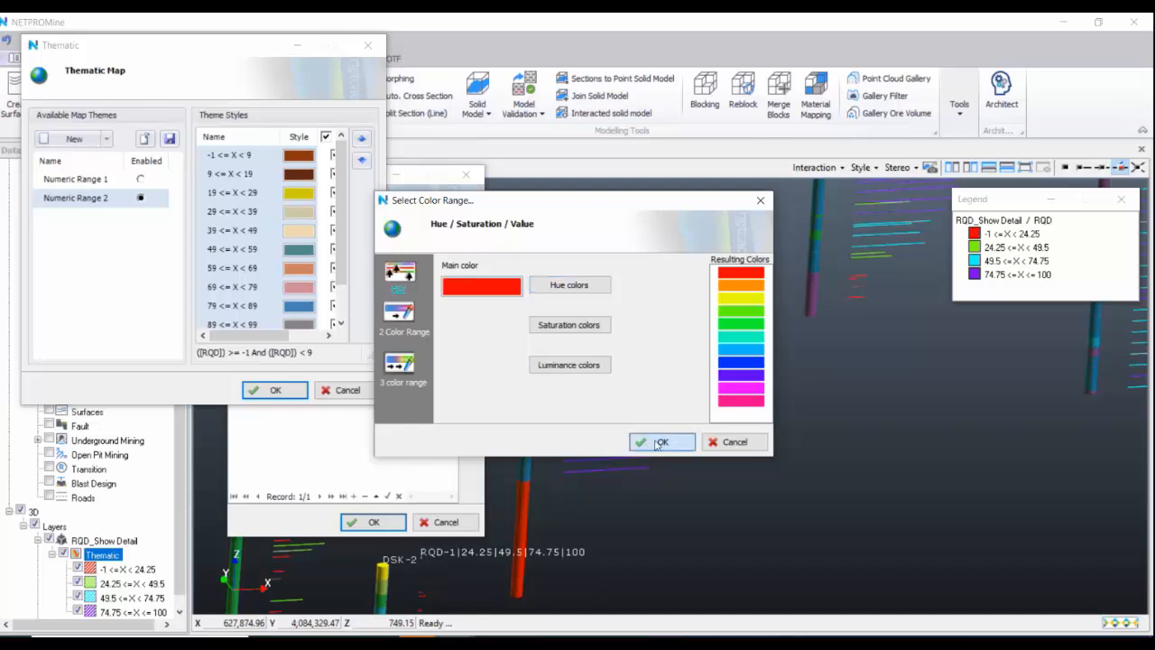
{"action": "left_click", "coordinate": [660, 442]}
{"action": "left_click", "coordinate": [275, 389]}
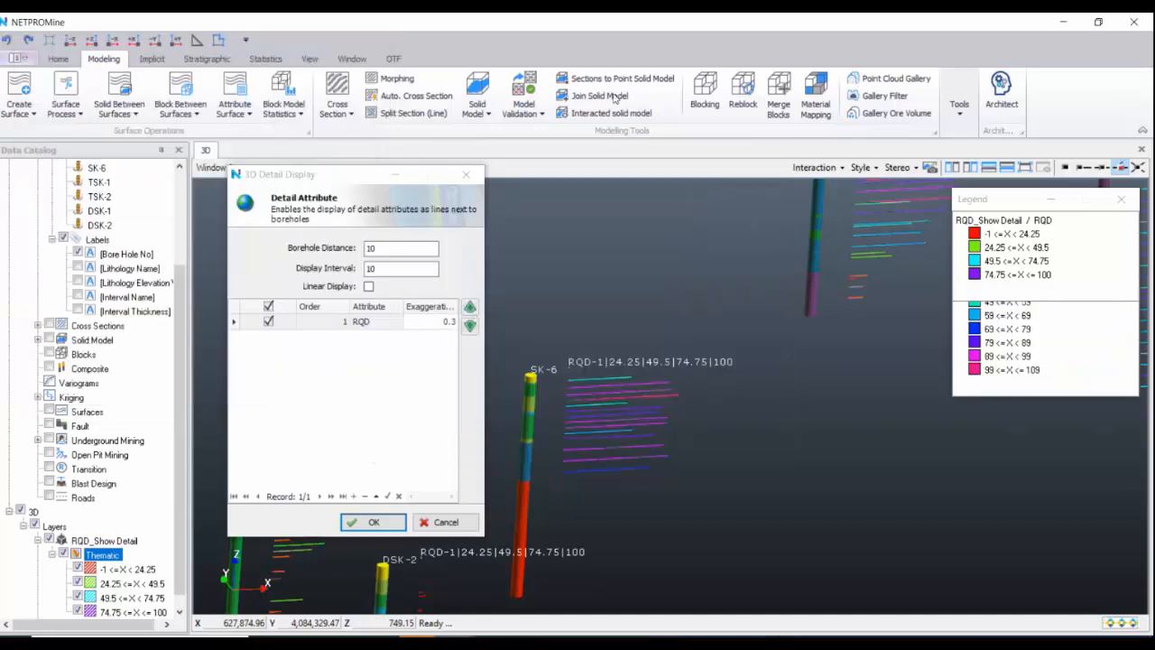
- Examine the recolored RQD lines beside bore holes SK-1 and SK-2 against the legend
{"action": "left_click", "coordinate": [443, 323]}
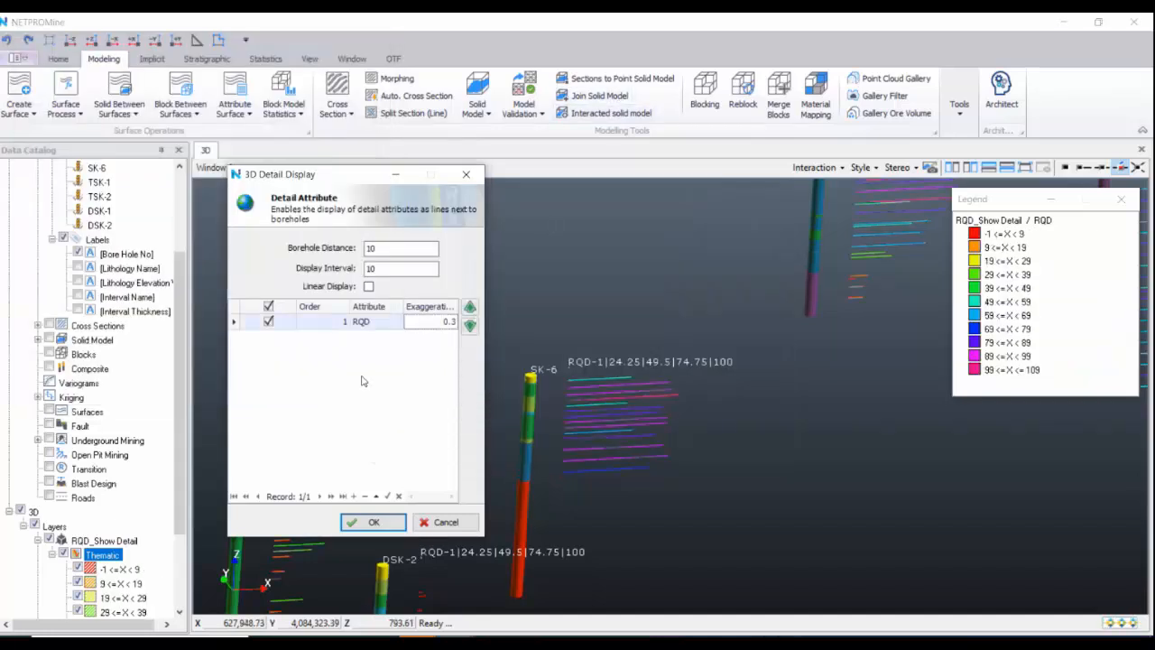
{"action": "middle_click_drag", "start_coordinate": [623, 414], "coordinate": [680, 414]}
{"action": "scroll", "coordinate": [673, 399], "scroll_direction": "down", "scroll_amount": 6}
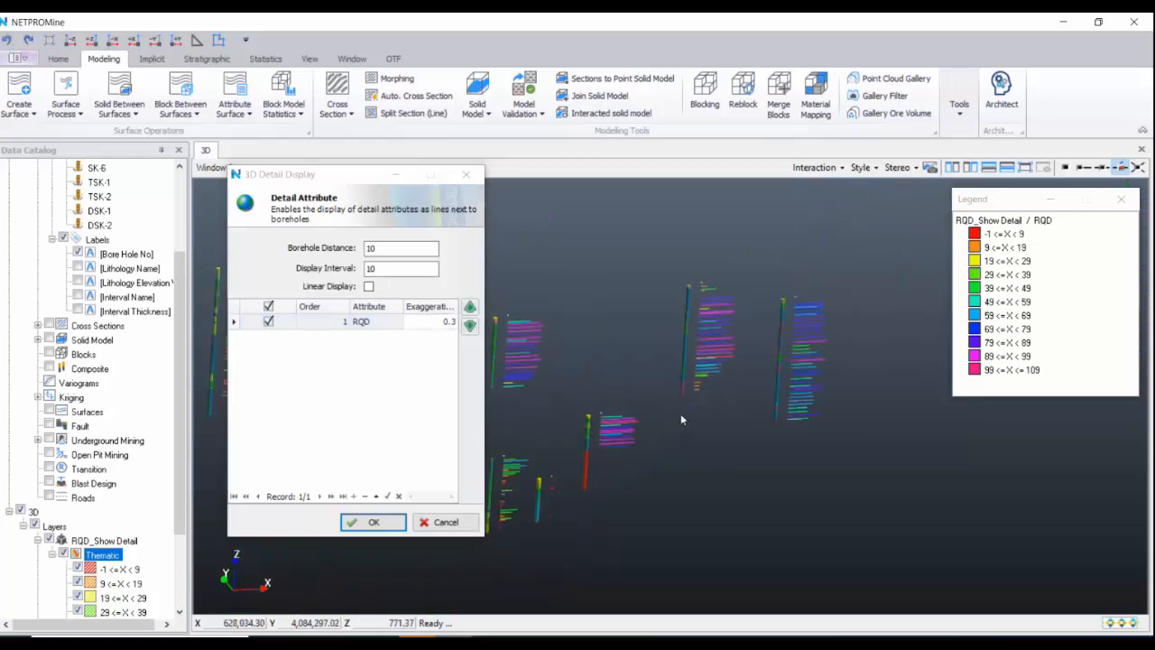
{"action": "scroll", "coordinate": [712, 380], "scroll_direction": "up", "scroll_amount": 6}
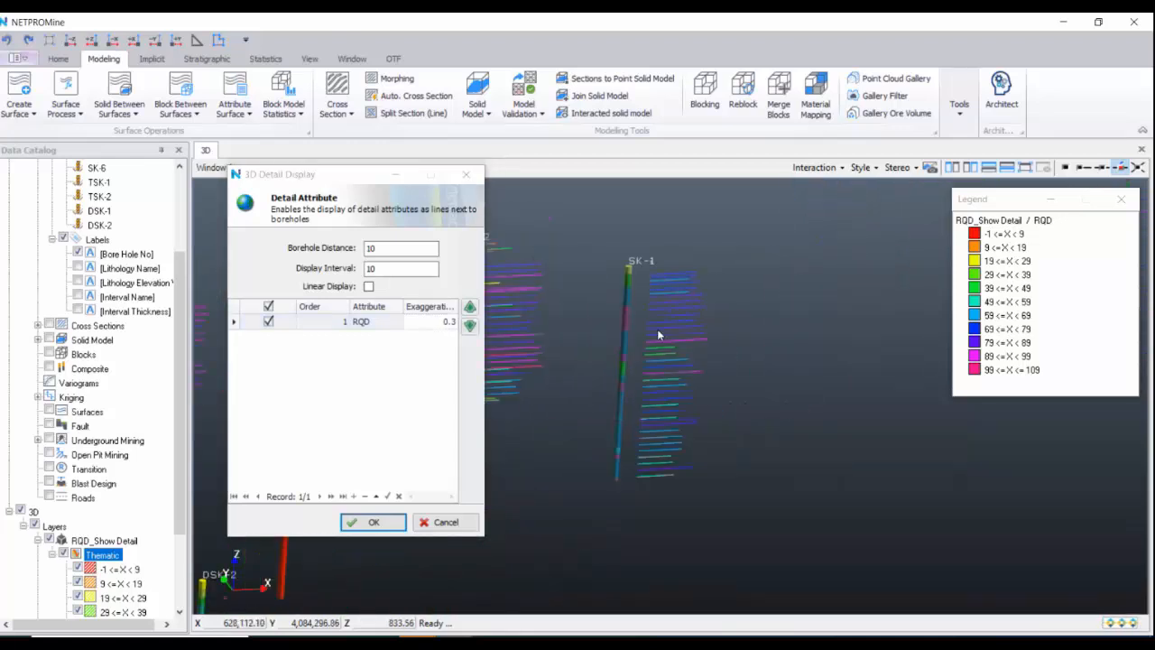
{"action": "left_click_drag", "start_coordinate": [326, 182], "coordinate": [286, 170]}
{"action": "middle_click_drag", "start_coordinate": [565, 344], "coordinate": [611, 359]}
{"action": "scroll", "coordinate": [610, 357], "scroll_direction": "up", "scroll_amount": 5}
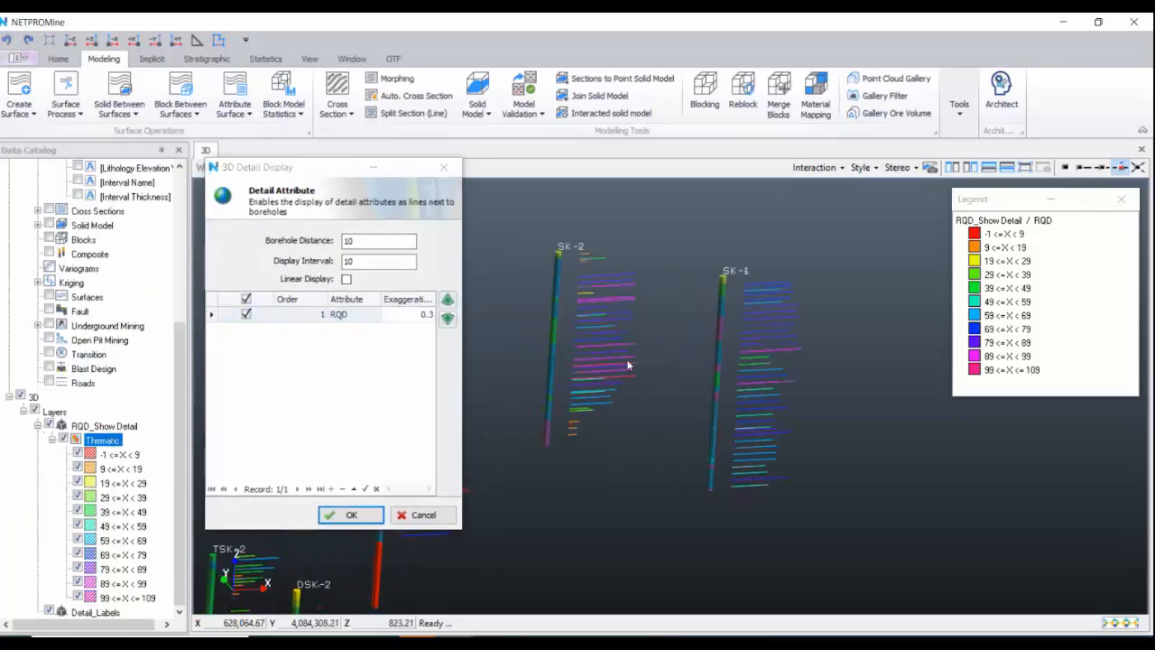
{"action": "middle_click_drag", "start_coordinate": [726, 283], "coordinate": [688, 293]}
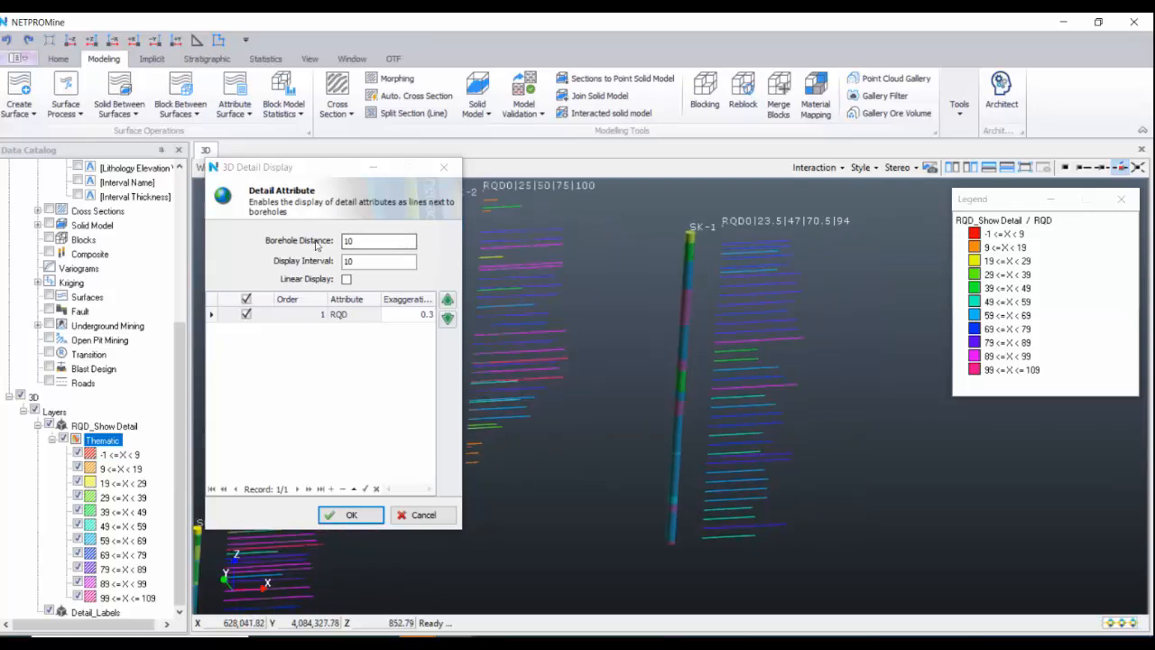
- Review the borehole distance and display interval settings against the RQD lines and label of bore hole SK-1
{"action": "left_click", "coordinate": [364, 243]}
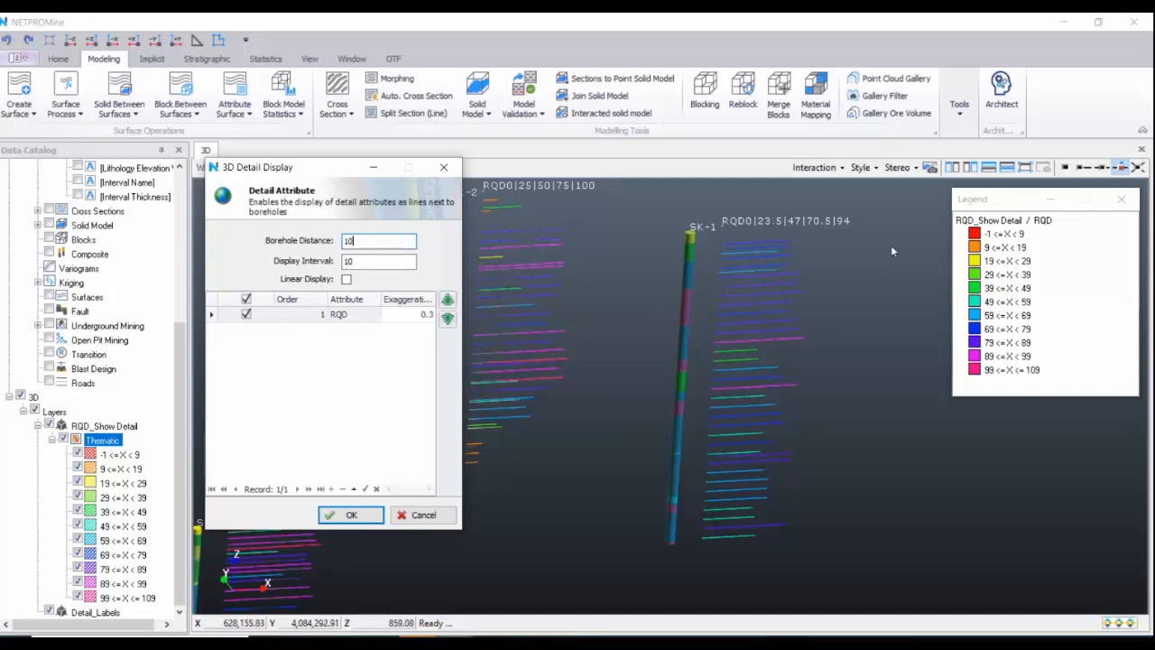
{"action": "left_click", "coordinate": [377, 261]}
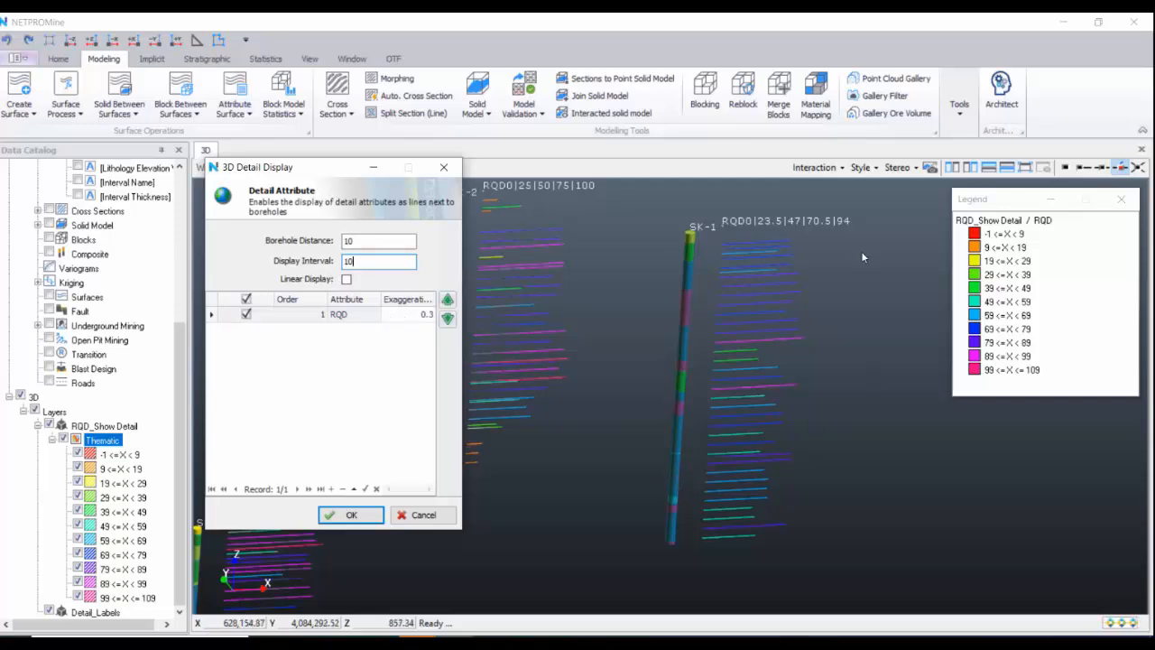
{"action": "left_click", "coordinate": [659, 428]}
{"action": "middle_click_drag", "start_coordinate": [635, 433], "coordinate": [642, 448]}
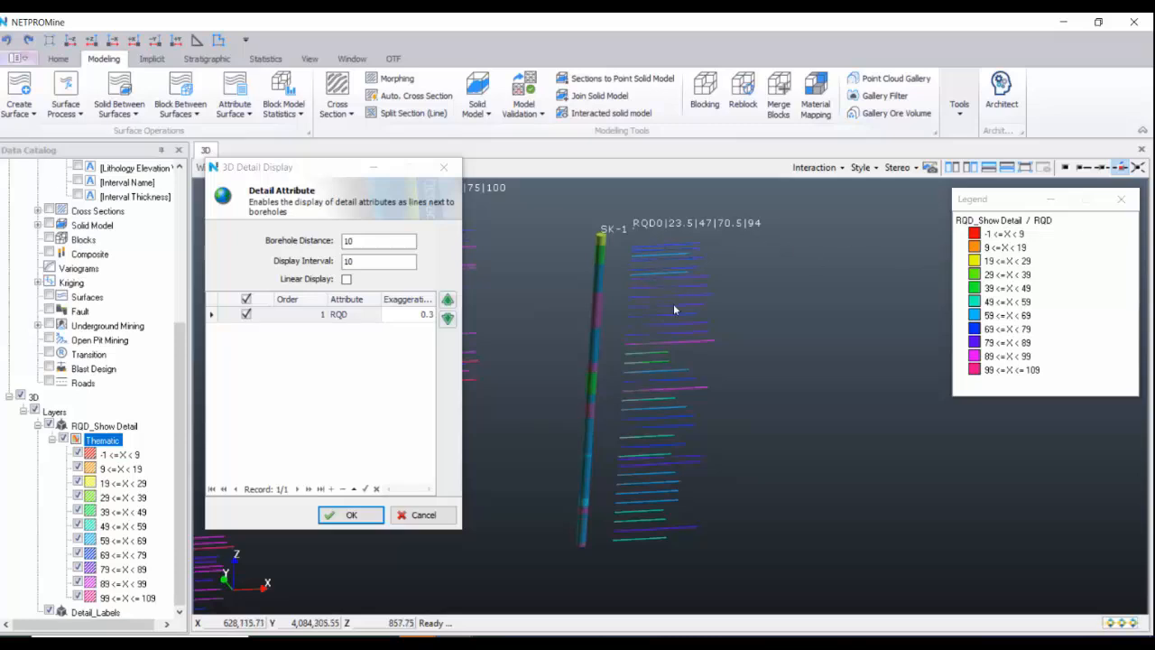
{"action": "scroll", "coordinate": [673, 303], "scroll_direction": "up", "scroll_amount": 1}
{"action": "scroll", "coordinate": [673, 303], "scroll_direction": "down", "scroll_amount": 1}
{"action": "middle_click_drag", "start_coordinate": [673, 303], "coordinate": [673, 297]}
{"action": "left_click_drag", "start_coordinate": [672, 298], "coordinate": [672, 379]}
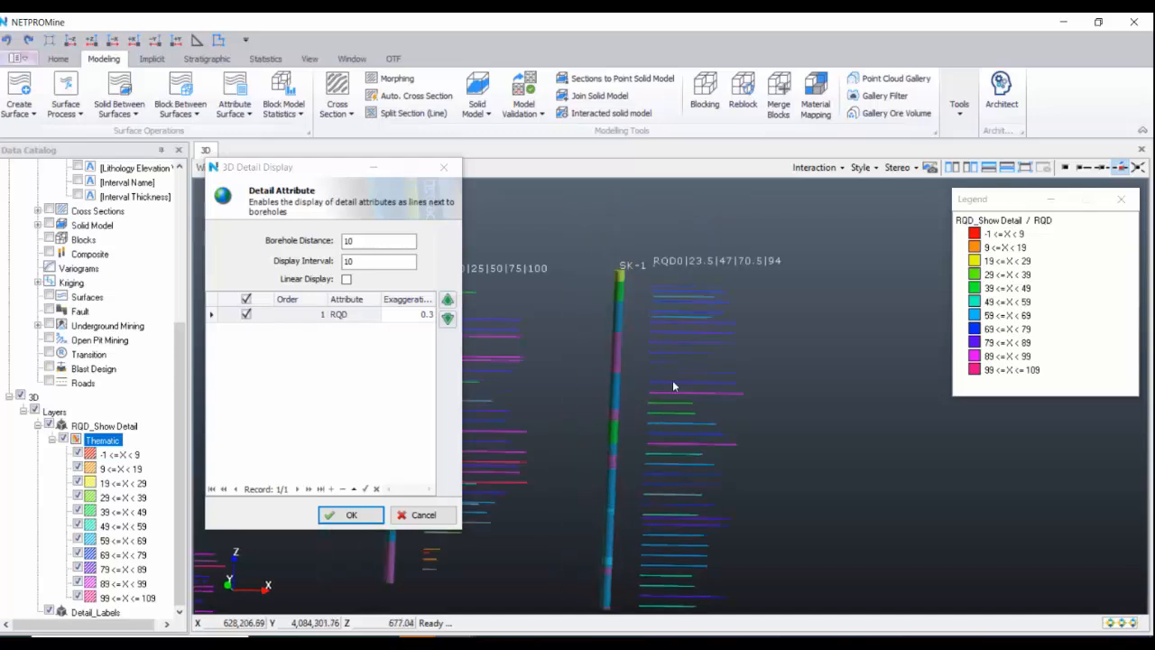
- Examine the RQD lines across all the bore holes, from SK-5 to SK-1, from different viewing angles
{"action": "scroll", "coordinate": [683, 332], "scroll_direction": "down", "scroll_amount": 3}
{"action": "middle_click_drag", "start_coordinate": [672, 380], "coordinate": [853, 392]}
{"action": "left_click_drag", "start_coordinate": [611, 391], "coordinate": [638, 470]}
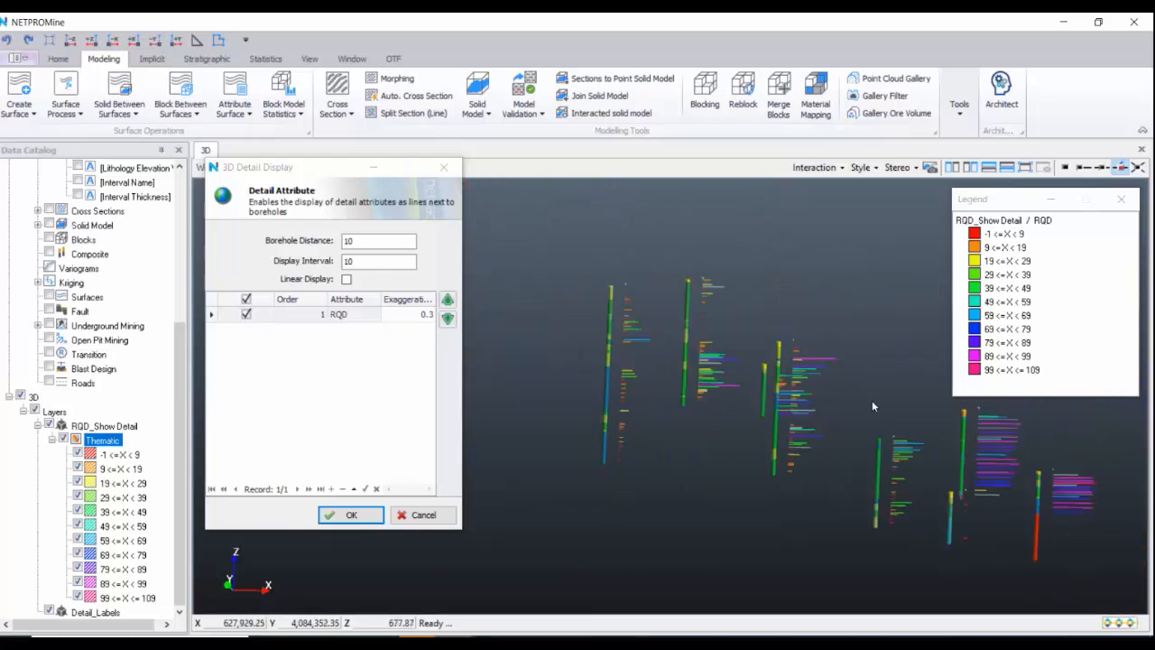
{"action": "left_click_drag", "start_coordinate": [316, 174], "coordinate": [314, 189]}
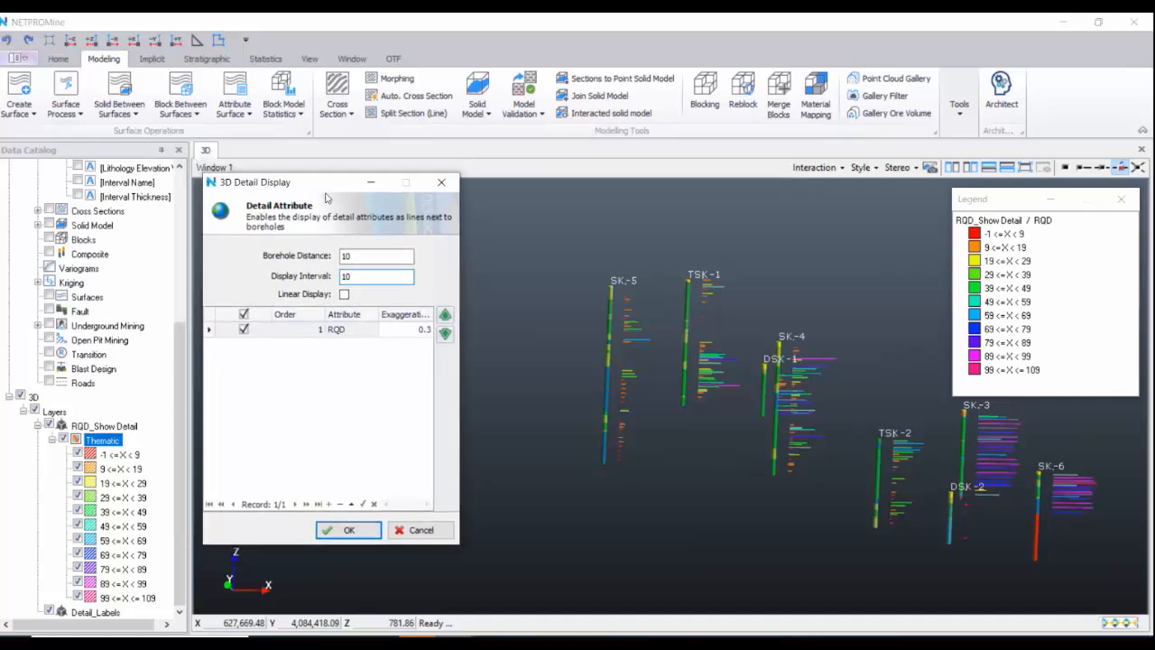
{"action": "left_click_drag", "start_coordinate": [851, 415], "coordinate": [652, 394]}
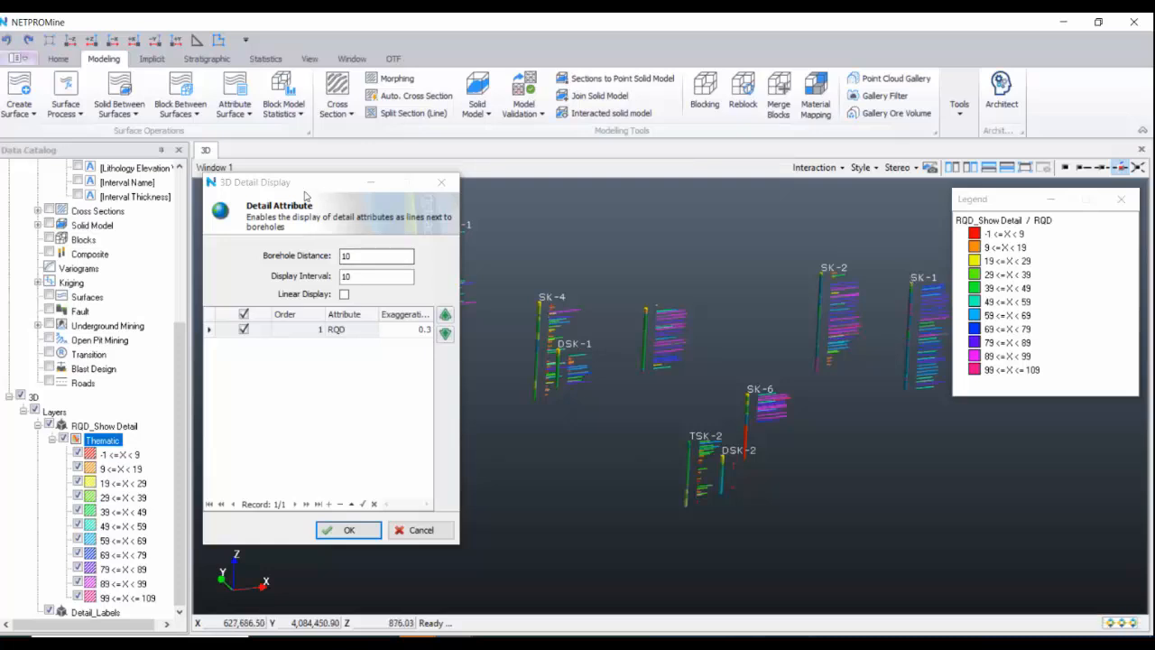
- Turn on vertical exaggeration for the 3D bore hole view and set it to 3.3
{"action": "mouse_move", "coordinate": [307, 188]}
{"action": "left_mouse_down"}
{"action": "mouse_move", "coordinate": [219, 195]}
{"action": "mouse_move", "coordinate": [312, 197]}
{"action": "left_mouse_up"}
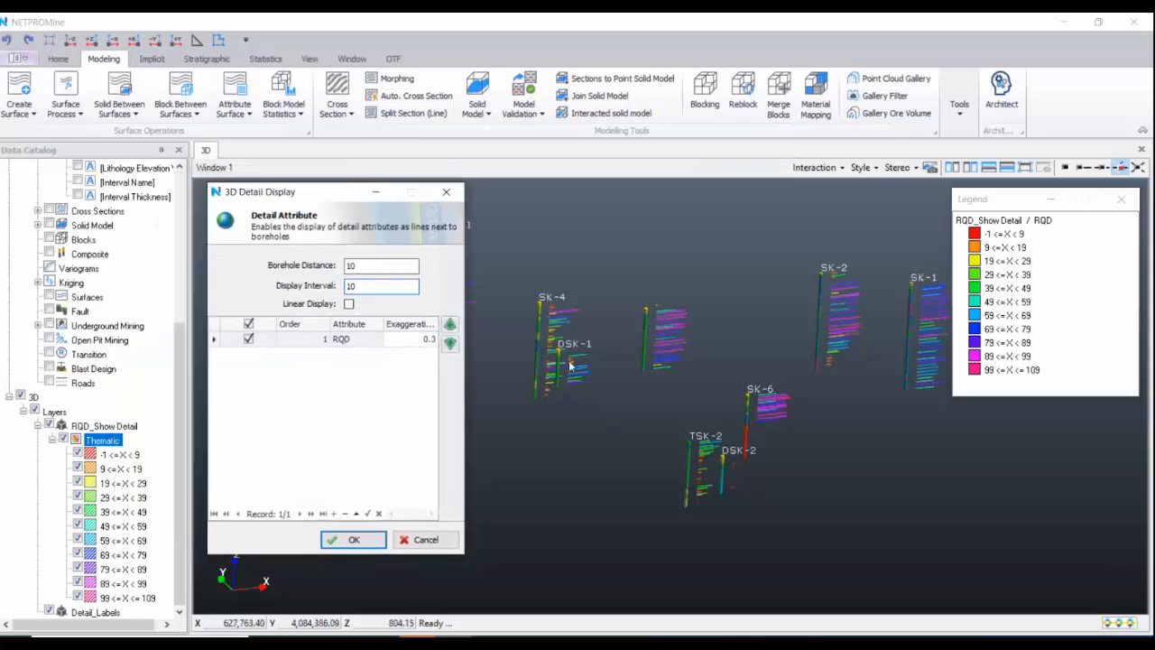
{"action": "right_click", "coordinate": [570, 363]}
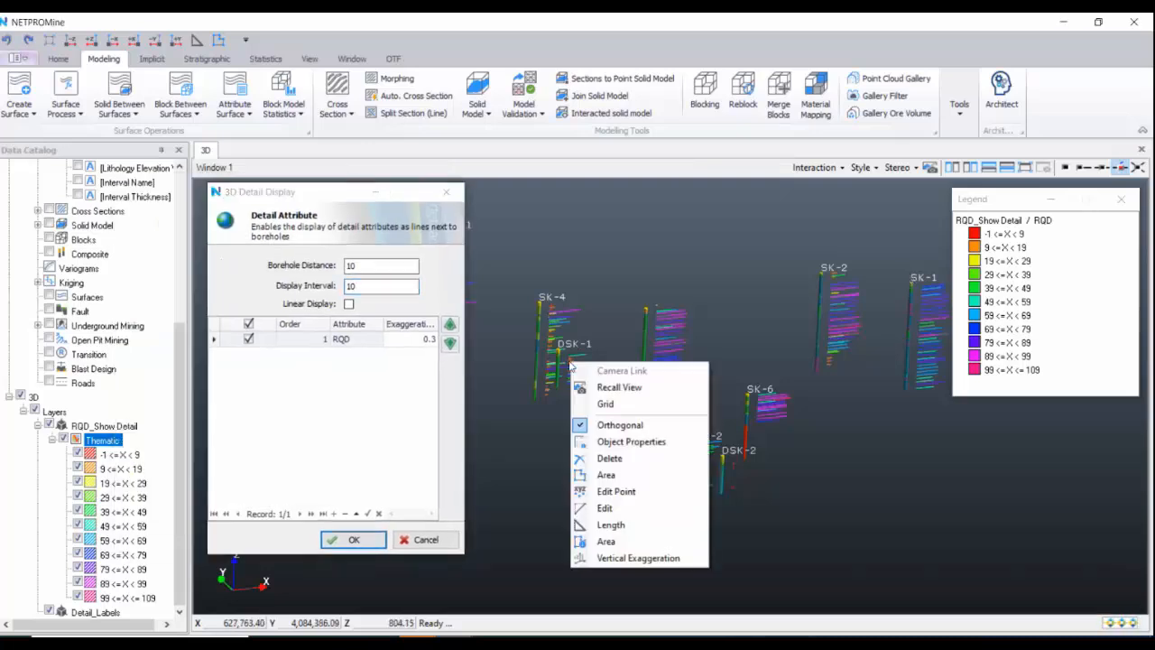
{"action": "left_click", "coordinate": [635, 559]}
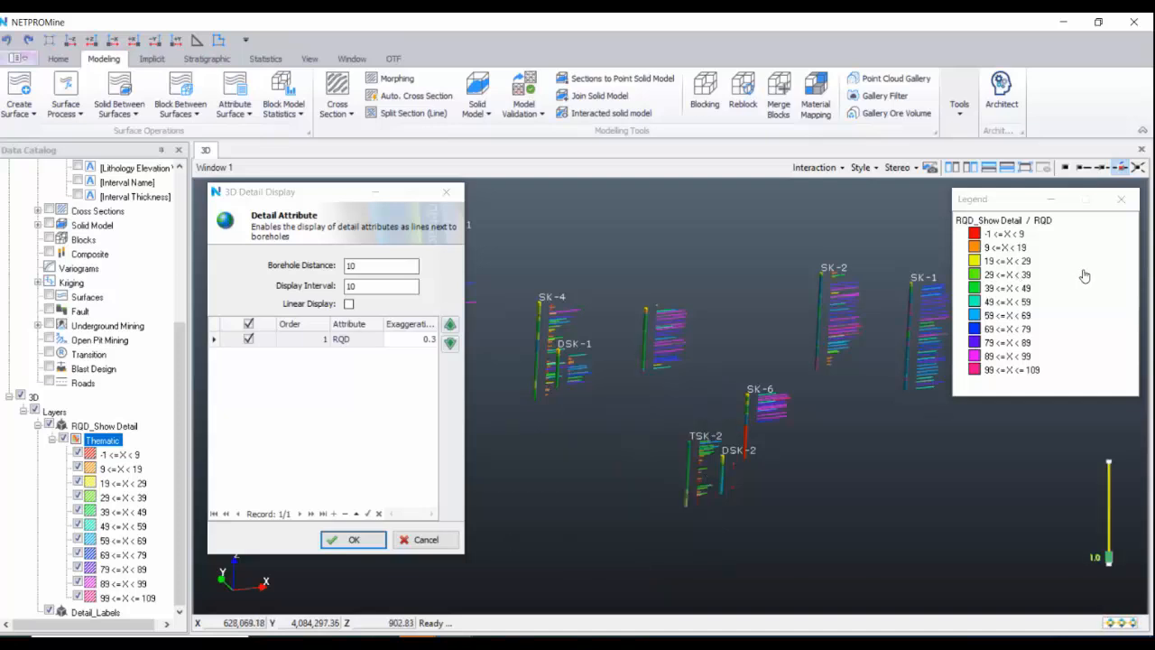
{"action": "left_click_drag", "start_coordinate": [1110, 558], "coordinate": [1112, 538]}
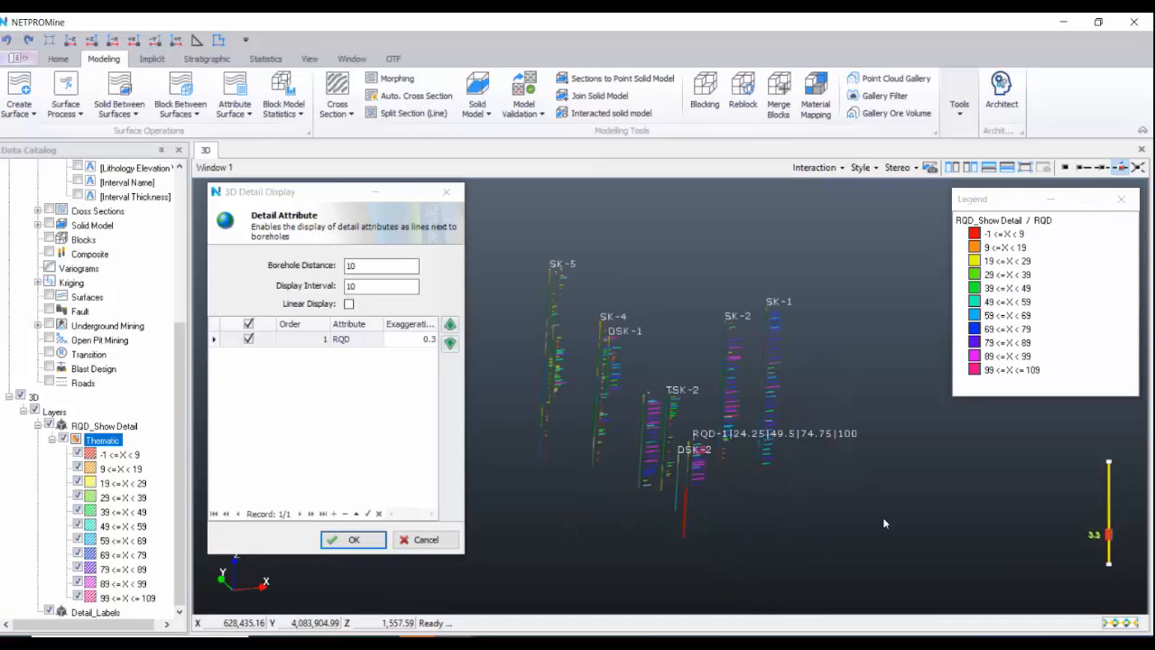
- Examine the stretched RQD lines beside bore holes SK-1 and SK-2 from several angles and up close
{"action": "middle_click_drag", "start_coordinate": [770, 430], "coordinate": [669, 419]}
{"action": "scroll", "coordinate": [752, 439], "scroll_direction": "up", "scroll_amount": 3}
{"action": "scroll", "coordinate": [752, 439], "scroll_direction": "up", "scroll_amount": 1}
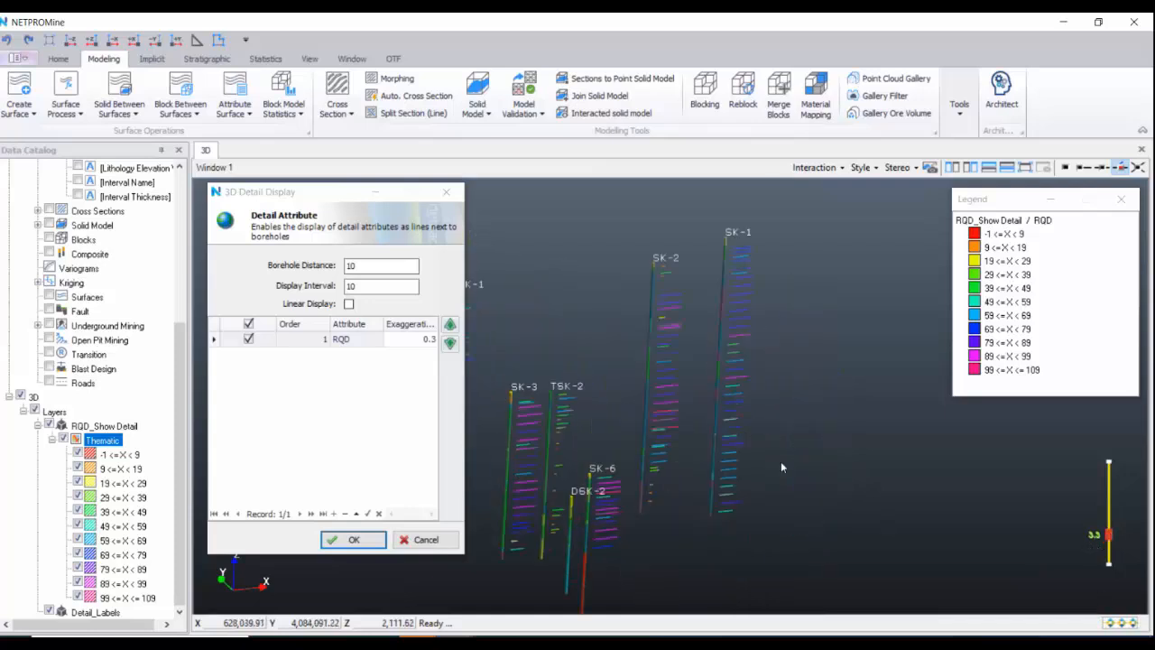
{"action": "scroll", "coordinate": [774, 455], "scroll_direction": "up", "scroll_amount": 5}
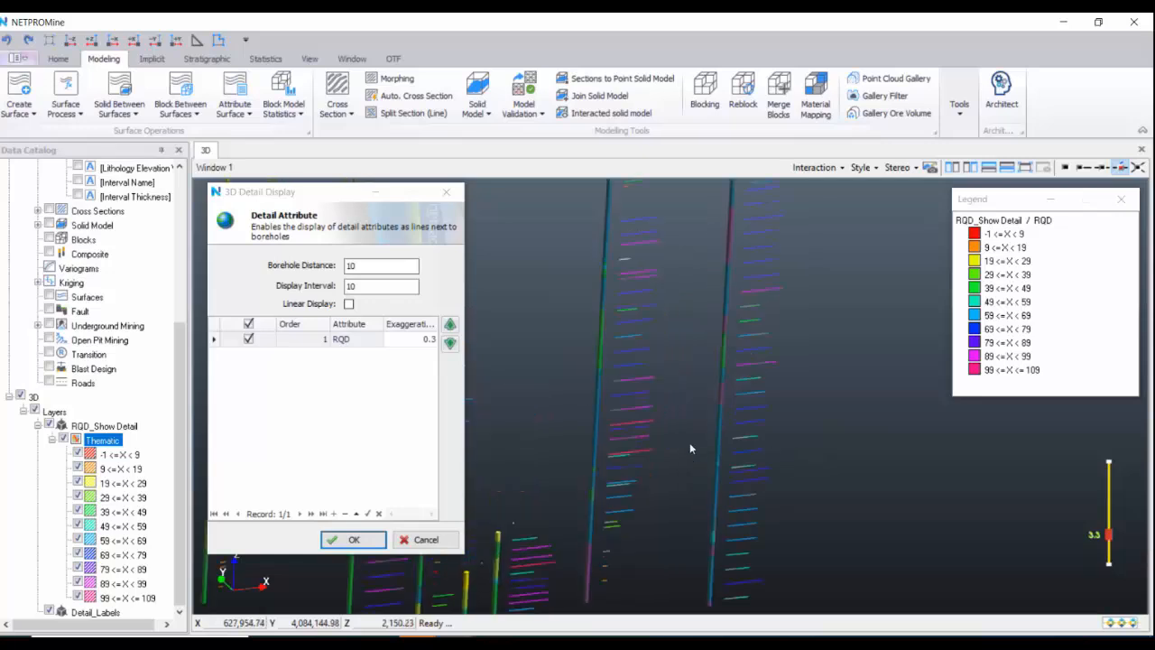
{"action": "left_click_drag", "start_coordinate": [690, 444], "coordinate": [684, 434]}
{"action": "middle_click_drag", "start_coordinate": [661, 401], "coordinate": [733, 522]}
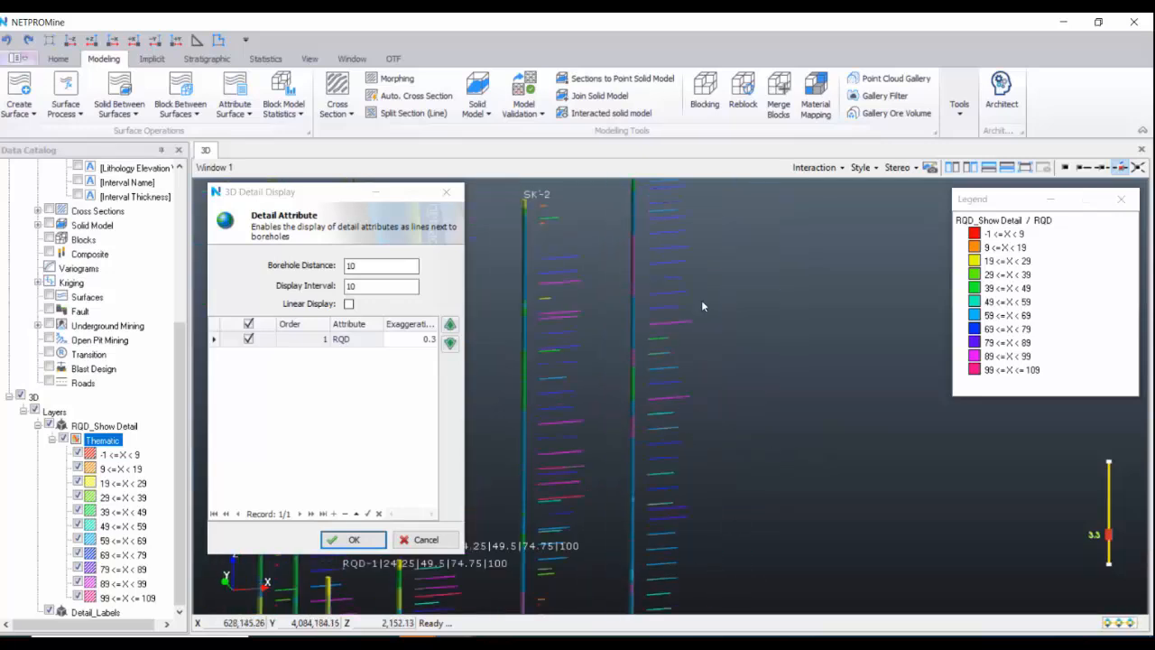
{"action": "left_click", "coordinate": [816, 168]}
{"action": "left_click", "coordinate": [830, 200]}
{"action": "scroll", "coordinate": [667, 303], "scroll_direction": "down", "scroll_amount": 1}
{"action": "middle_click_drag", "start_coordinate": [637, 310], "coordinate": [693, 426]}
{"action": "scroll", "coordinate": [704, 368], "scroll_direction": "up", "scroll_amount": 3}
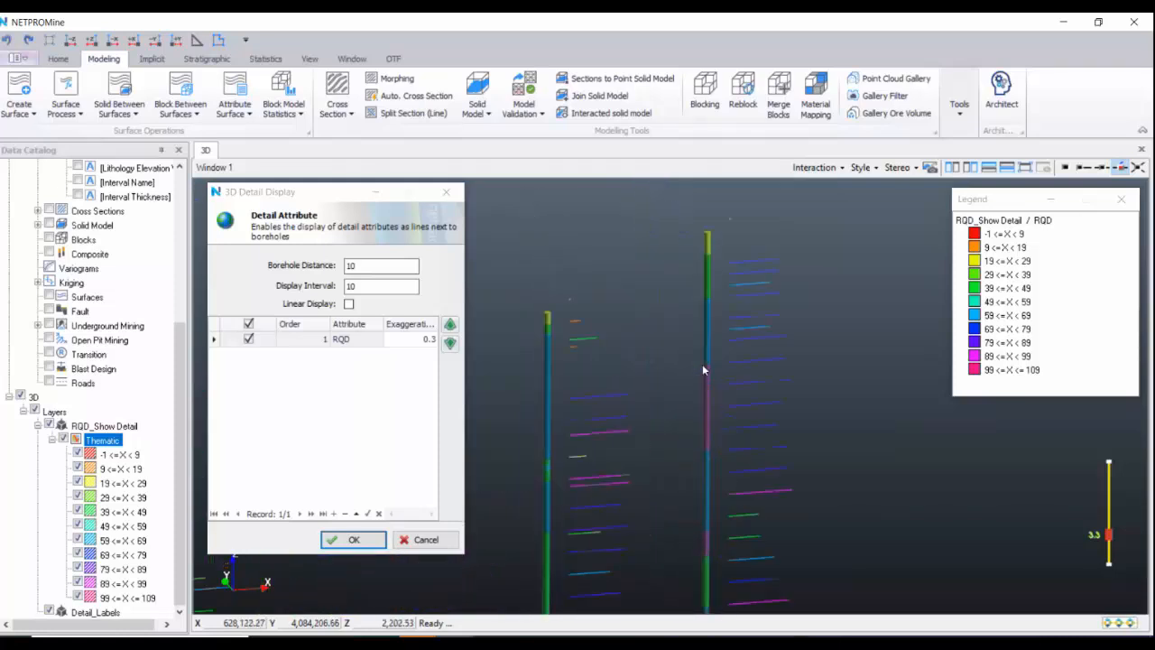
{"action": "left_click_drag", "start_coordinate": [702, 370], "coordinate": [737, 428]}
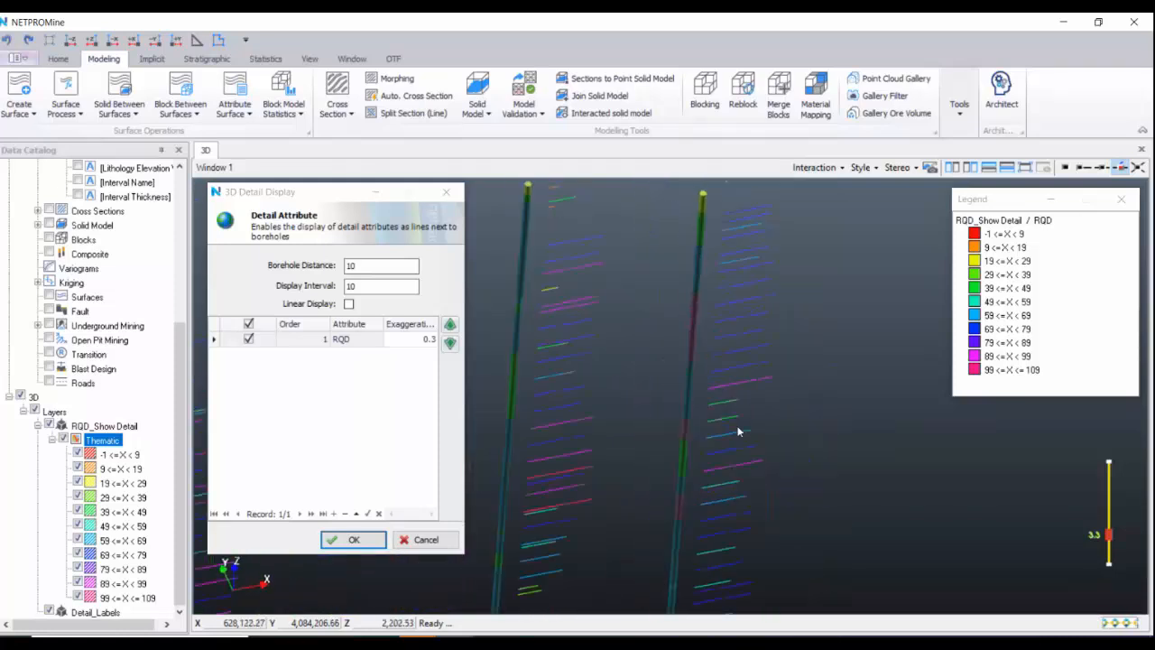
{"action": "scroll", "coordinate": [737, 404], "scroll_direction": "up", "scroll_amount": 4}
{"action": "middle_click_drag", "start_coordinate": [727, 345], "coordinate": [724, 490]}
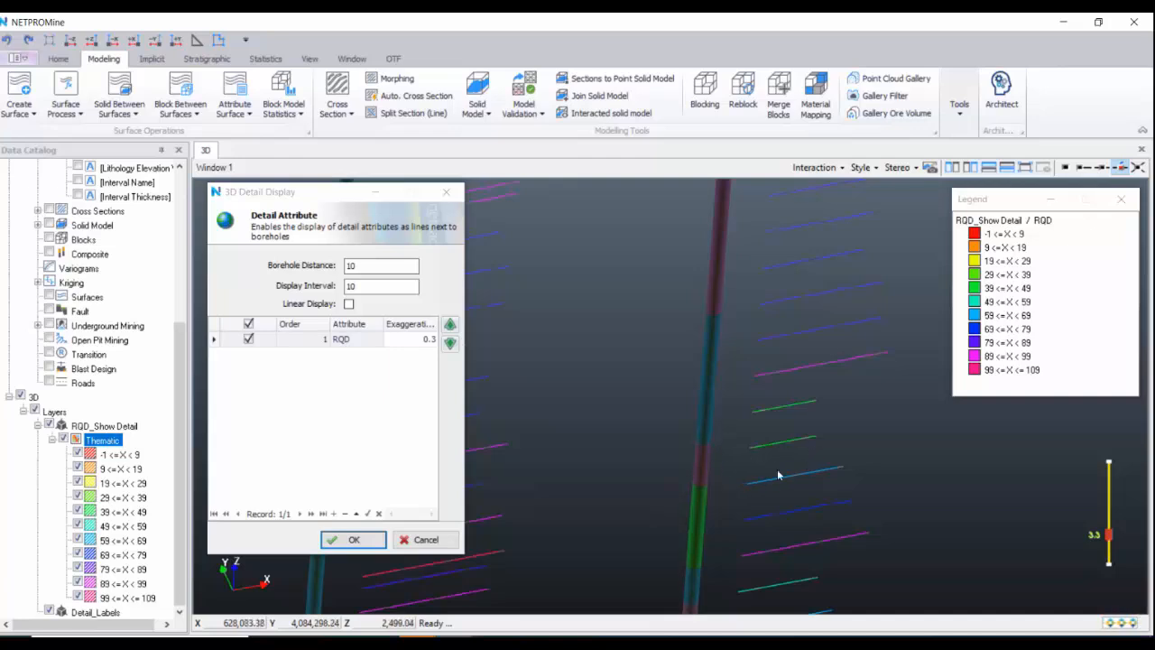
- Start the Line drawing tool and create a new layer named Line for it
{"action": "scroll", "coordinate": [712, 442], "scroll_direction": "down", "scroll_amount": 5}
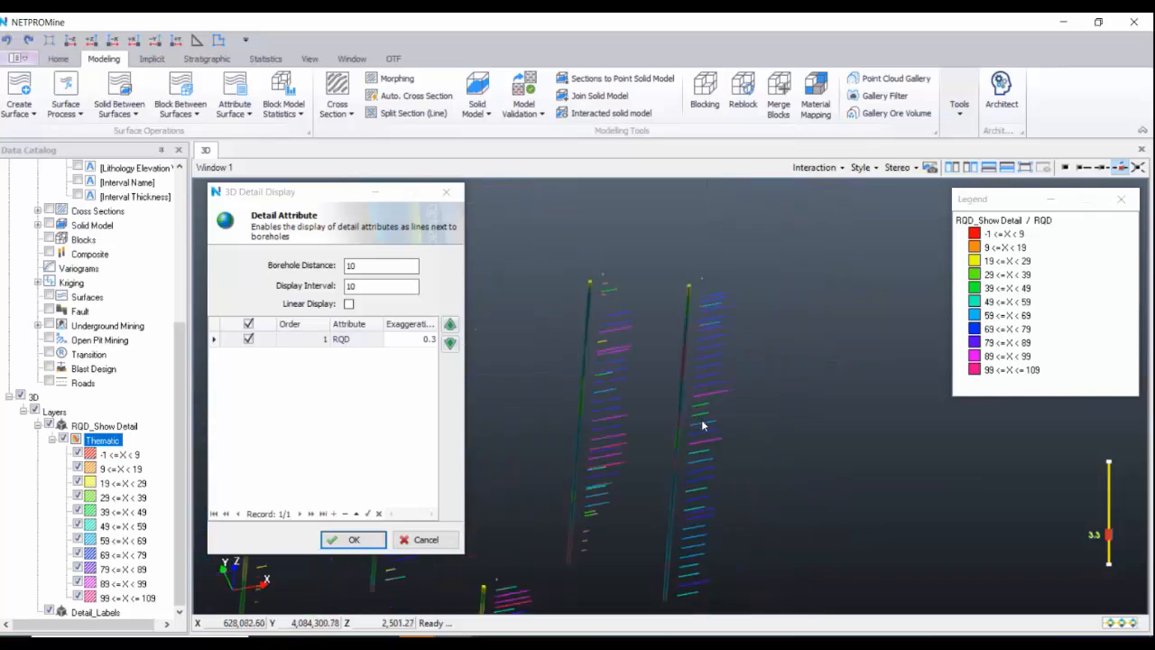
{"action": "scroll", "coordinate": [701, 419], "scroll_direction": "down", "scroll_amount": 5}
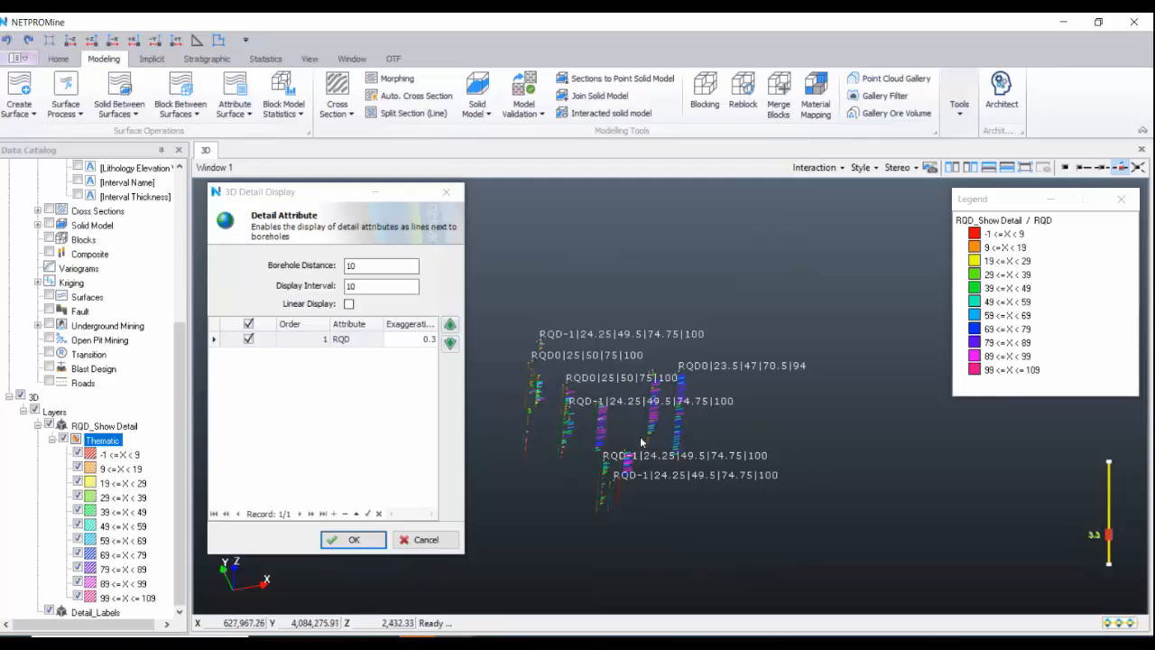
{"action": "scroll", "coordinate": [655, 430], "scroll_direction": "up", "scroll_amount": 4}
{"action": "scroll", "coordinate": [654, 431], "scroll_direction": "up", "scroll_amount": 8}
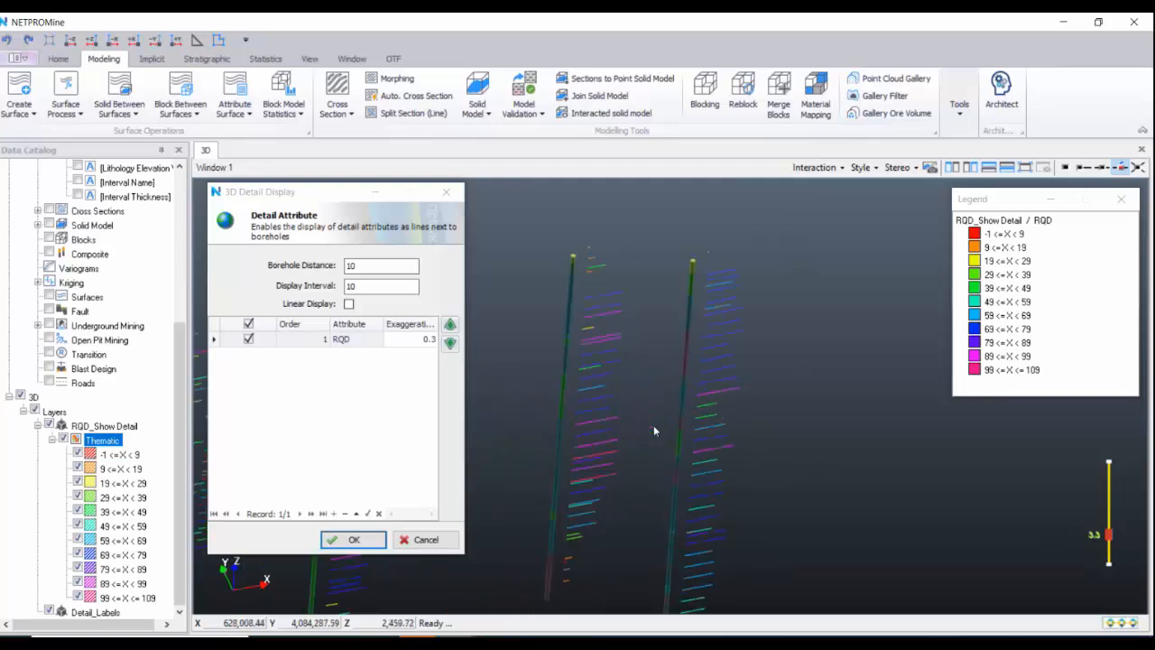
{"action": "right_click", "coordinate": [657, 430]}
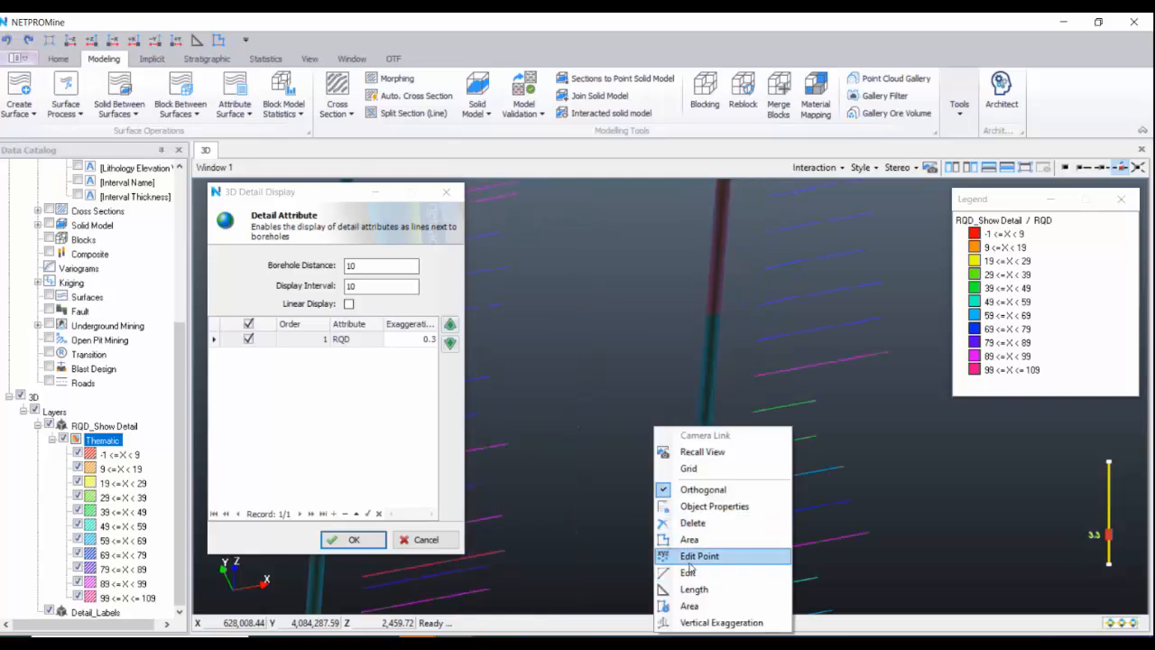
{"action": "left_click", "coordinate": [58, 59]}
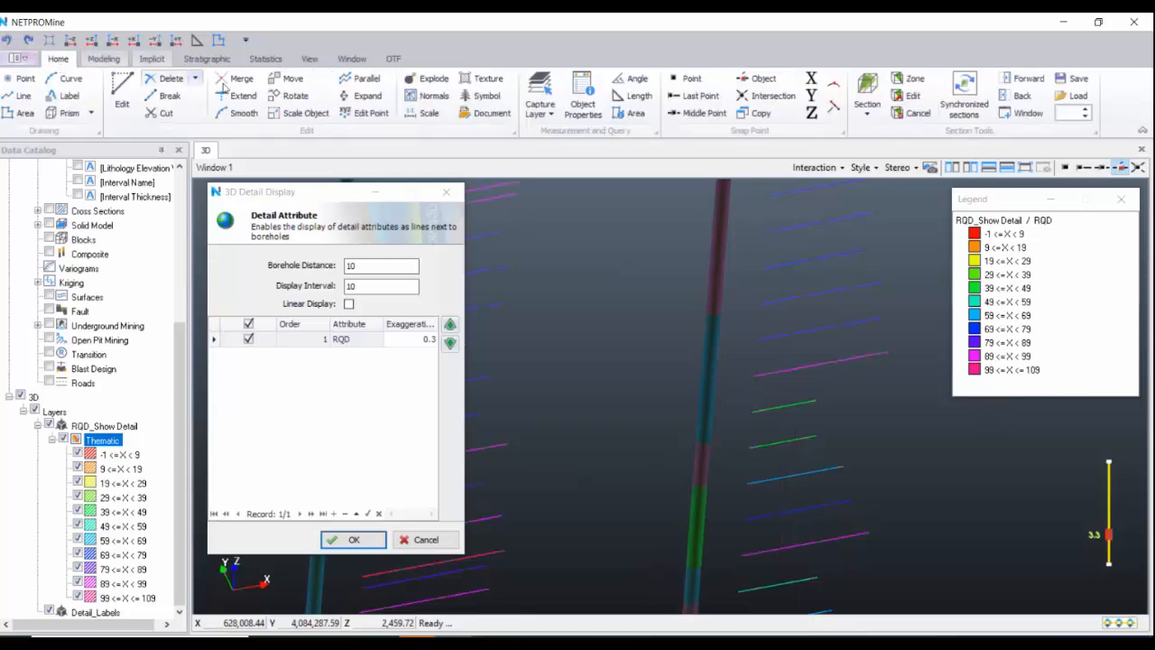
{"action": "left_click", "coordinate": [23, 96]}
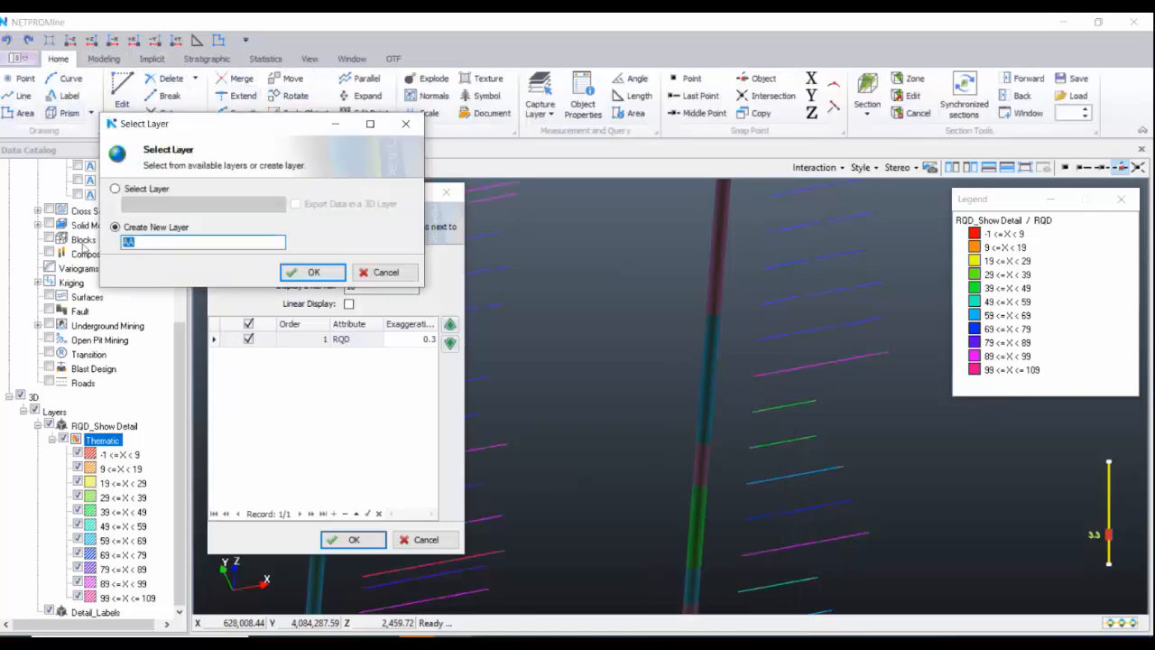
{"action": "type", "text": "Line"}
{"action": "left_click", "coordinate": [310, 272]}
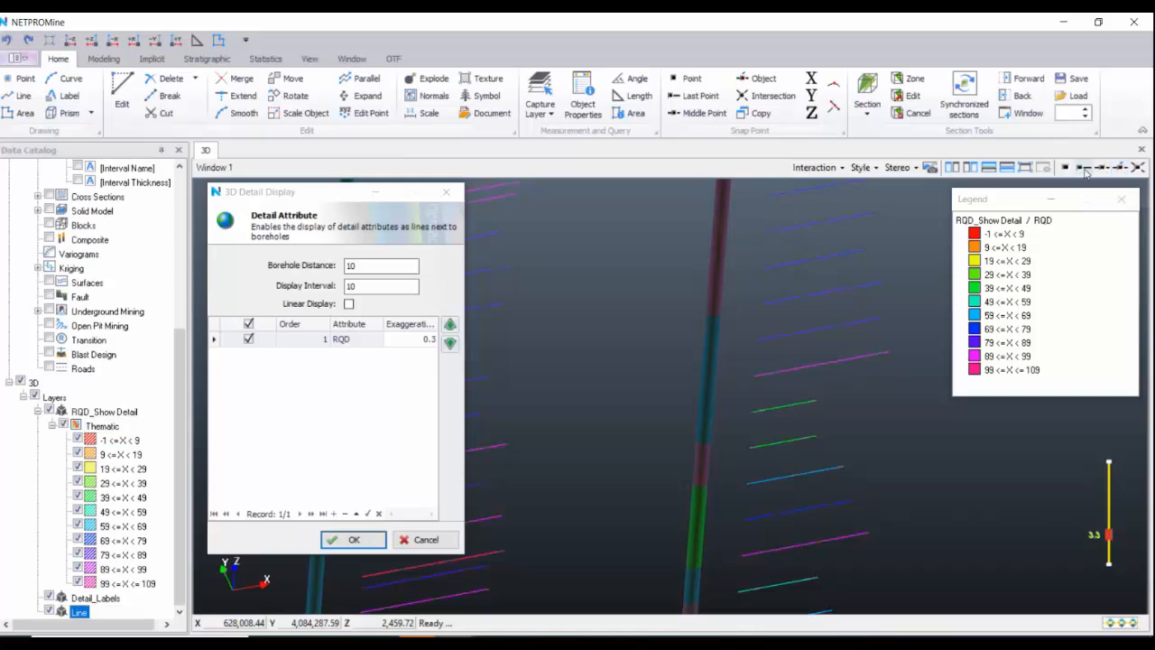
- Draw a line about 11.7 long down the short pink interval above the green section of bore hole SK-1
{"action": "left_click", "coordinate": [699, 488]}
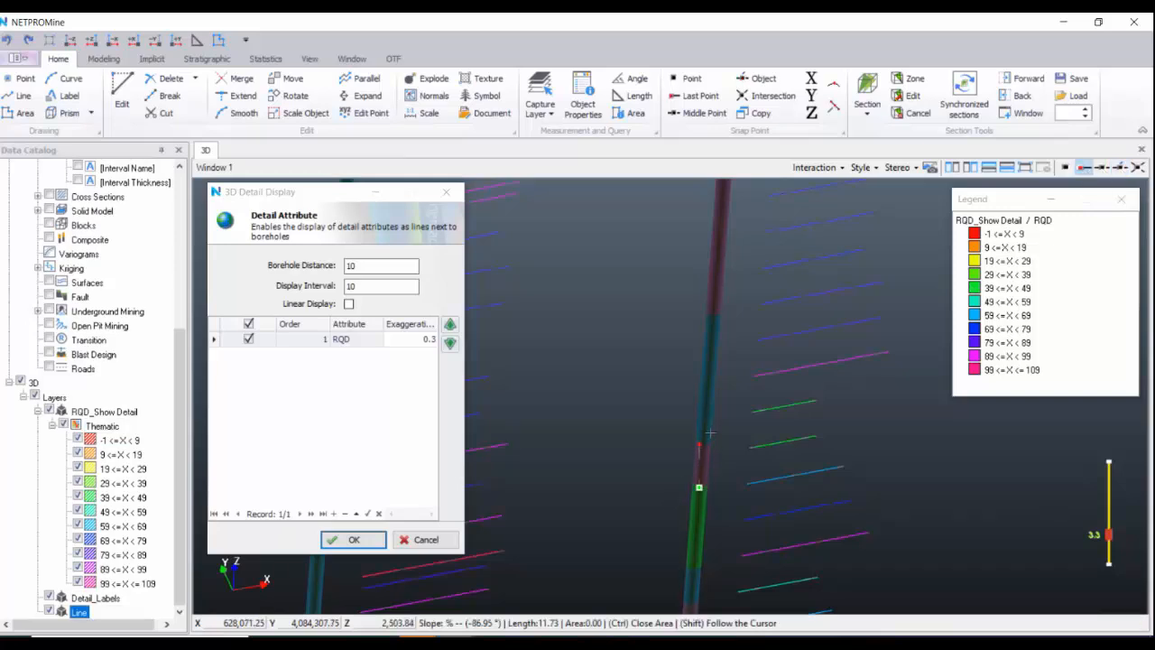
{"action": "scroll", "coordinate": [710, 434], "scroll_direction": "up", "scroll_amount": 1}
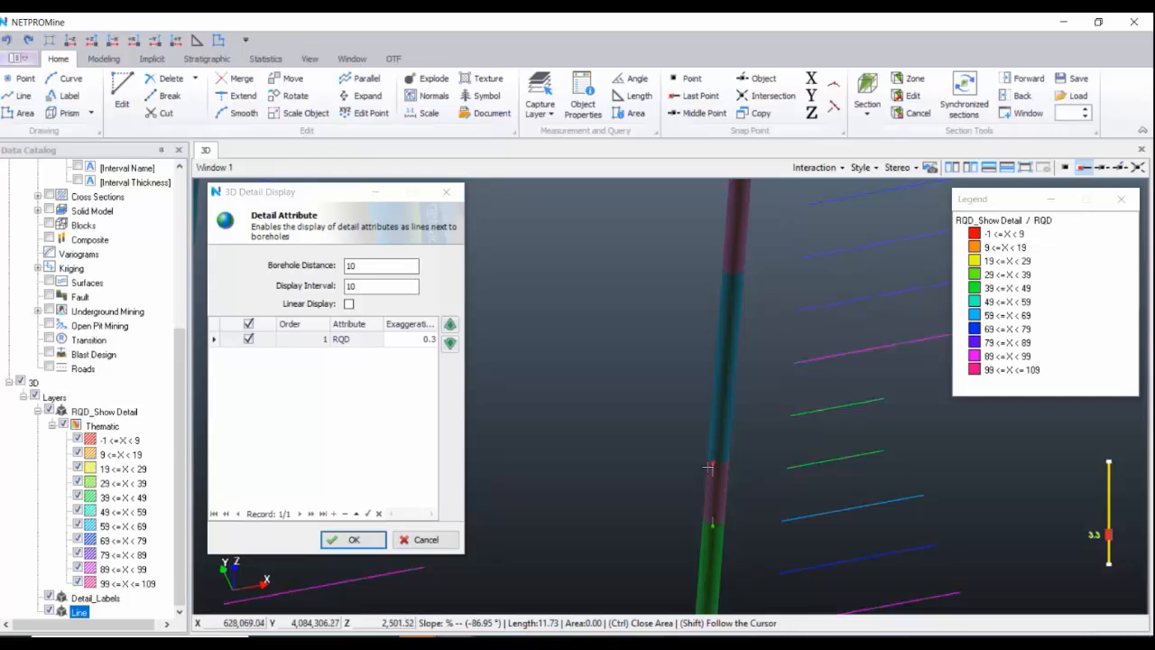
{"action": "right_click", "coordinate": [663, 478]}
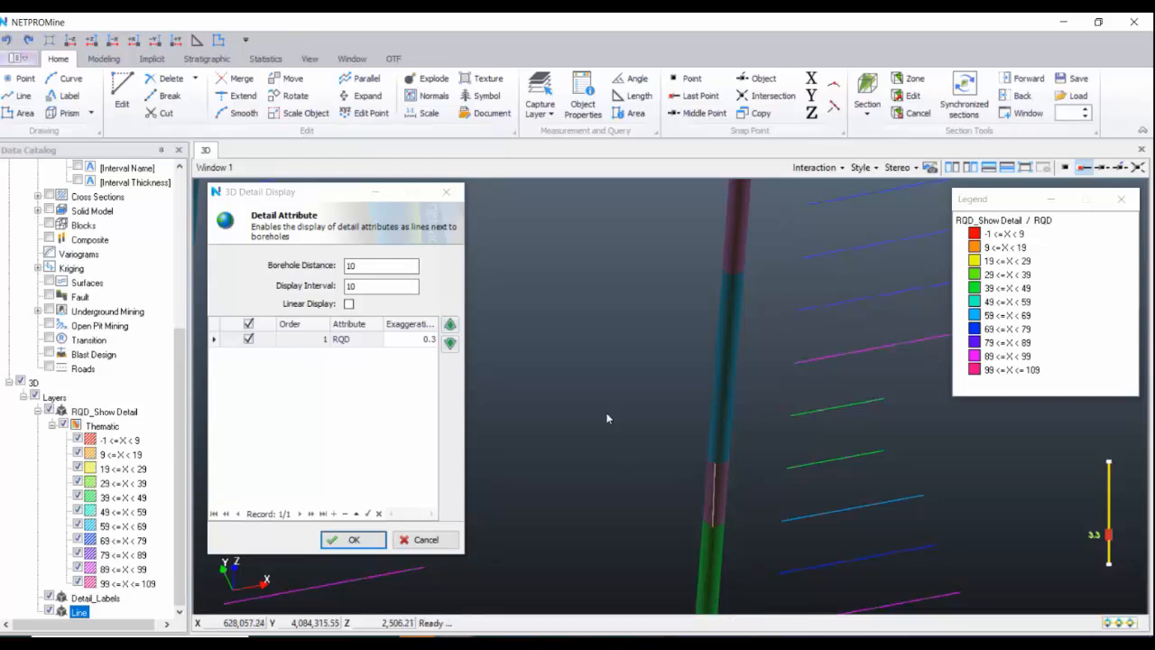
- Set the vertical exaggeration to 2.3 and compare the RQD lines across the bore holes
{"action": "scroll", "coordinate": [754, 501], "scroll_direction": "down", "scroll_amount": 2}
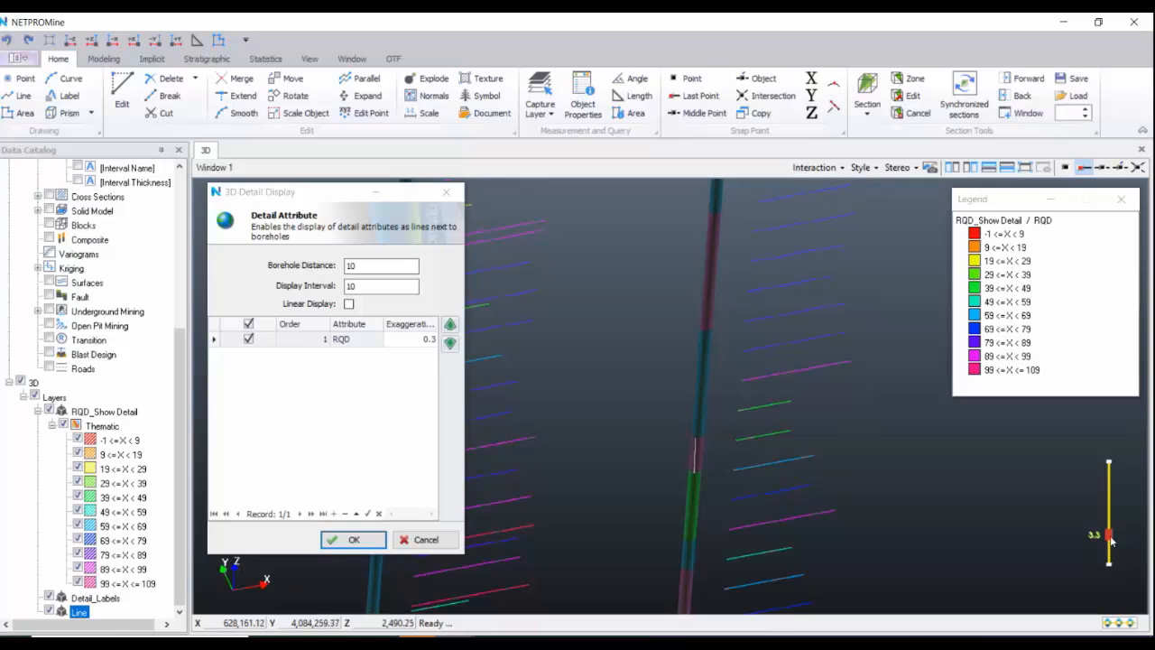
{"action": "left_click_drag", "start_coordinate": [1109, 534], "coordinate": [1109, 543]}
{"action": "scroll", "coordinate": [807, 471], "scroll_direction": "down", "scroll_amount": 3}
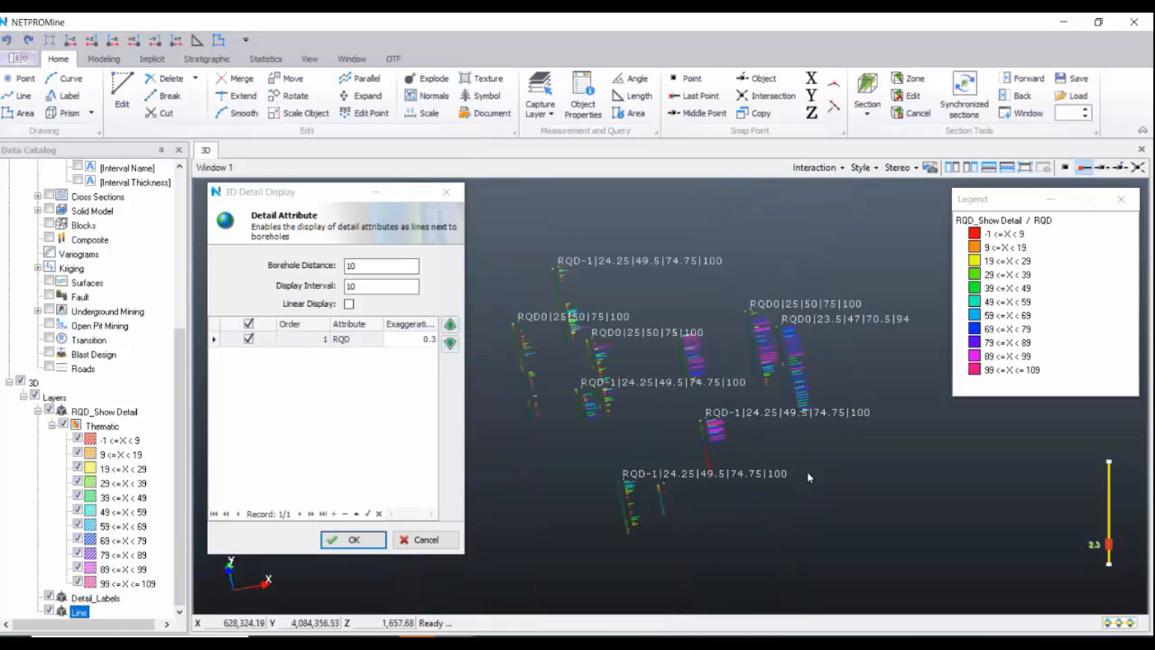
{"action": "scroll", "coordinate": [819, 400], "scroll_direction": "up", "scroll_amount": 2}
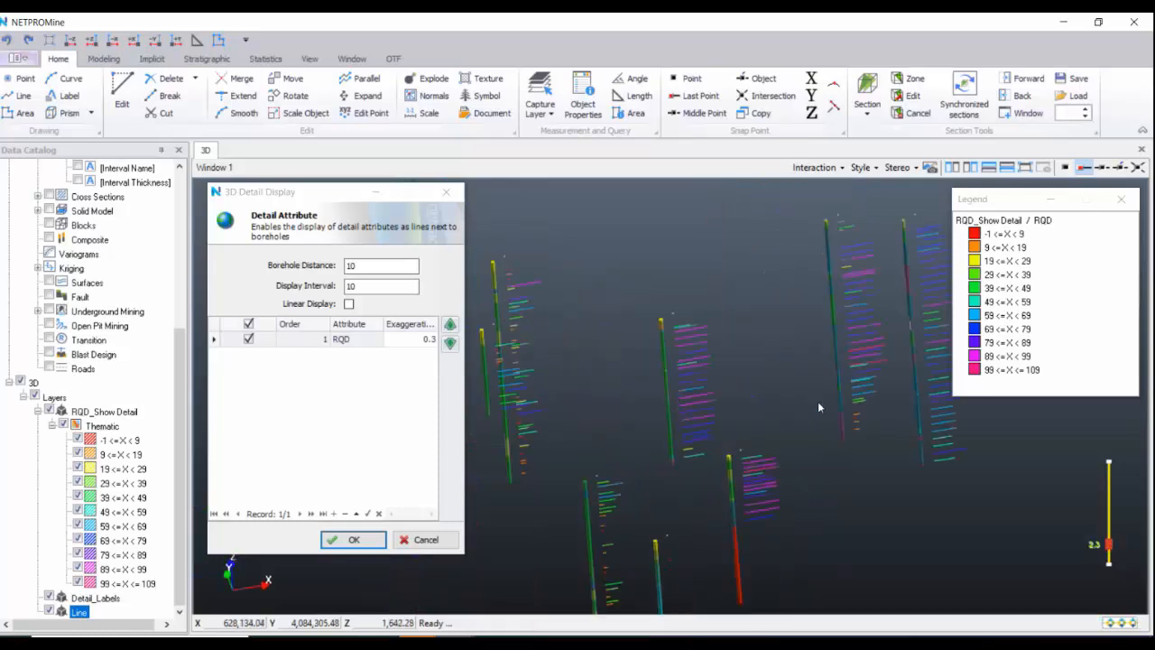
{"action": "middle_click_drag", "start_coordinate": [880, 431], "coordinate": [897, 434]}
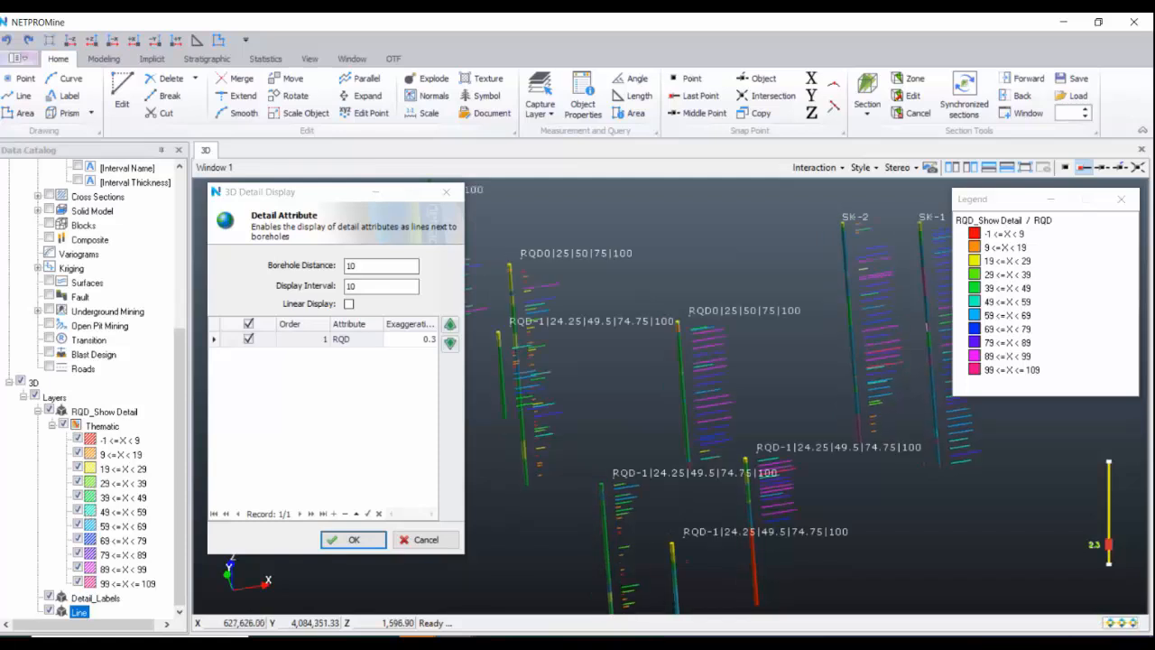
- Turn off vertical exaggeration and bring all bore holes back into the 3D view
{"action": "right_click", "coordinate": [1054, 526]}
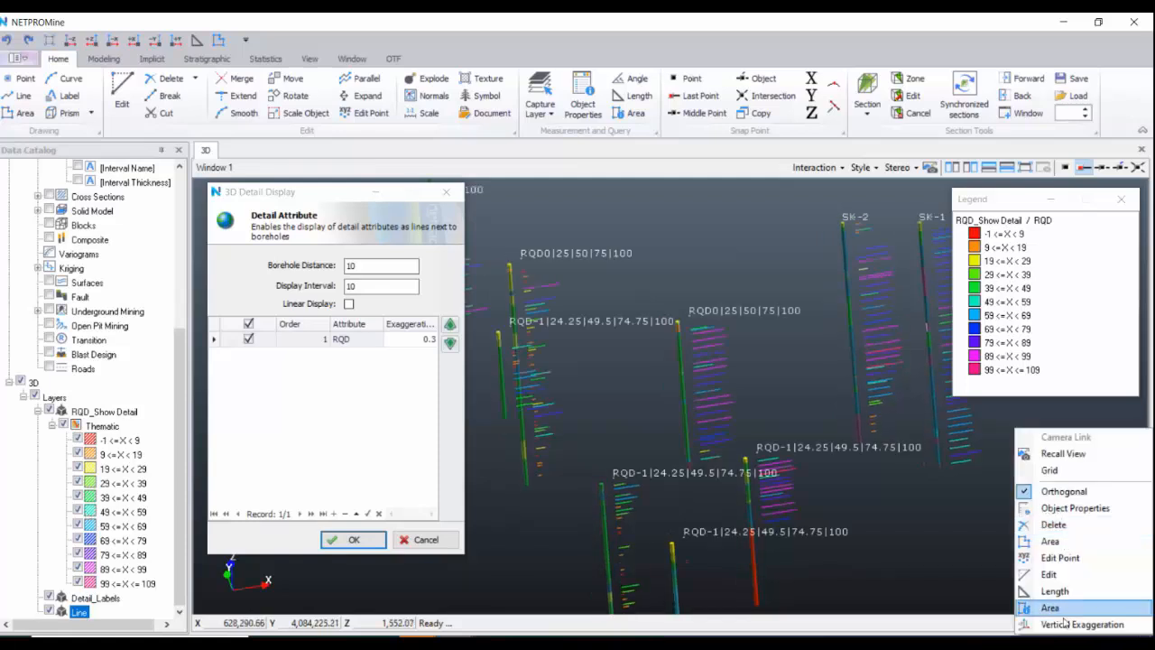
{"action": "left_click", "coordinate": [1061, 627]}
{"action": "left_click", "coordinate": [816, 172]}
{"action": "left_click", "coordinate": [834, 201]}
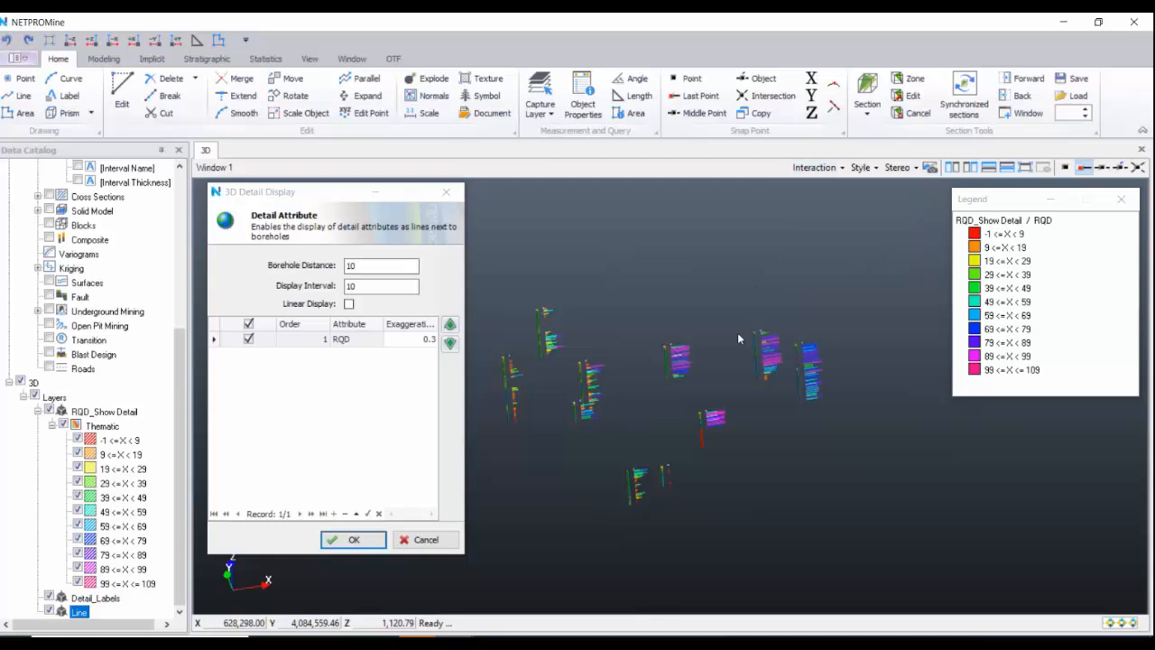
- Try to bring the drawn line into view from the Line layer
{"action": "scroll", "coordinate": [768, 345], "scroll_direction": "up", "scroll_amount": 1}
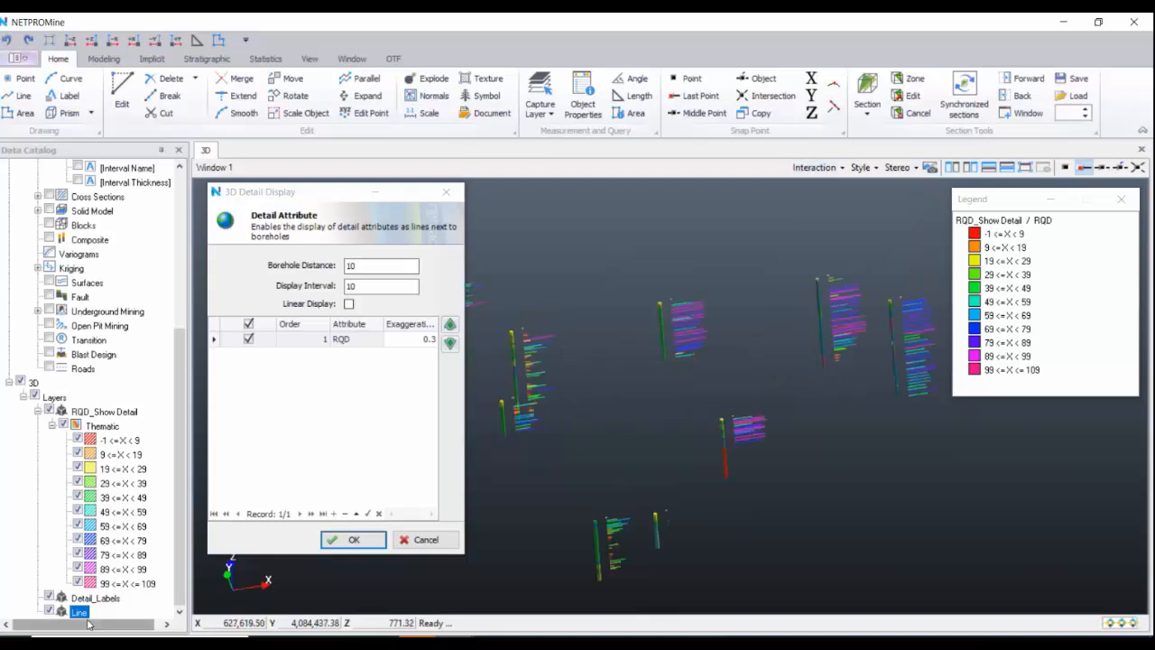
{"action": "right_click", "coordinate": [86, 612]}
{"action": "left_click", "coordinate": [135, 472]}
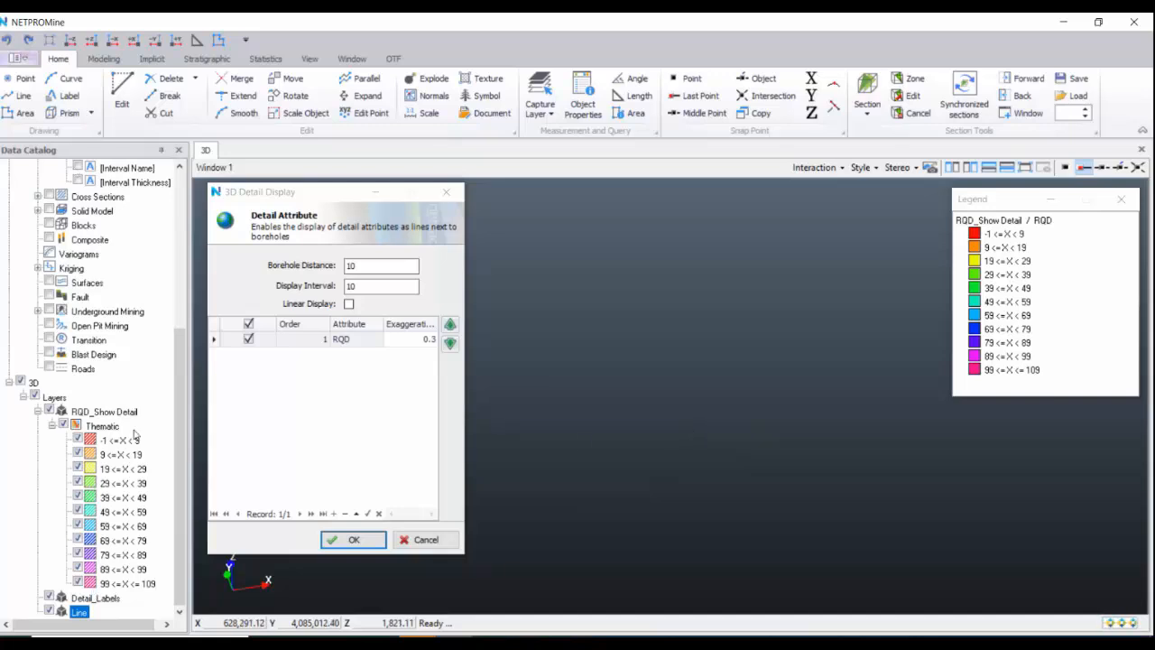
{"action": "right_click", "coordinate": [127, 386]}
{"action": "left_click", "coordinate": [136, 311]}
- Limit the 3D view to bore hole SK-1 from the bore hole list
{"action": "scroll", "coordinate": [153, 318], "scroll_direction": "up", "scroll_amount": 6}
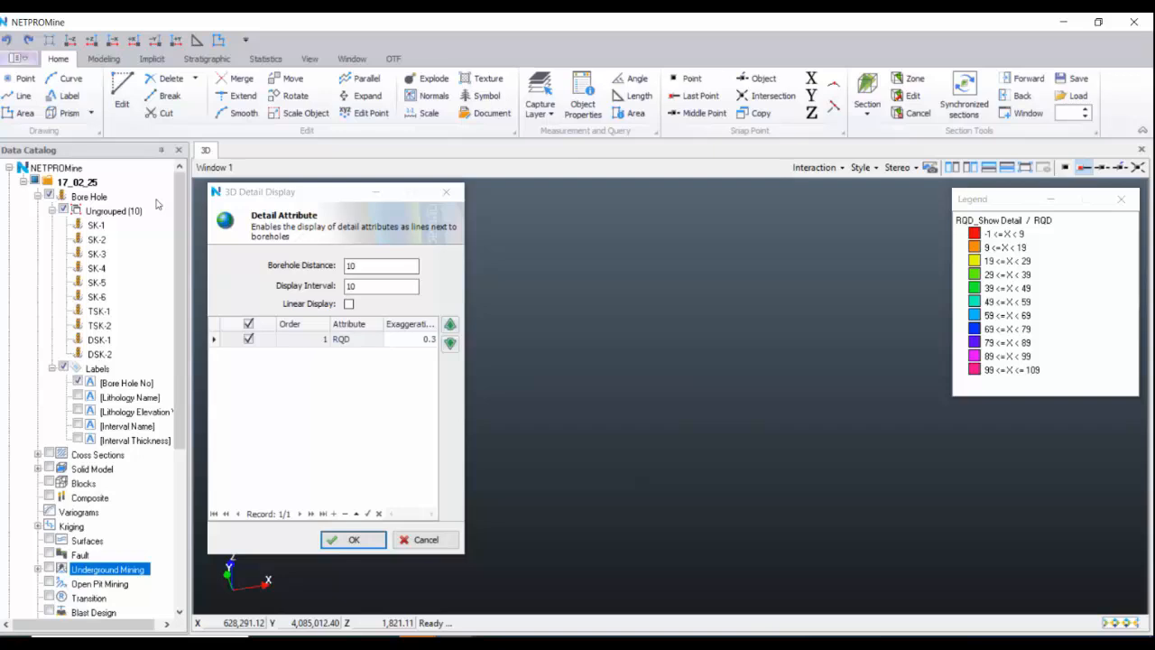
{"action": "right_click", "coordinate": [90, 196]}
{"action": "right_click", "coordinate": [133, 226]}
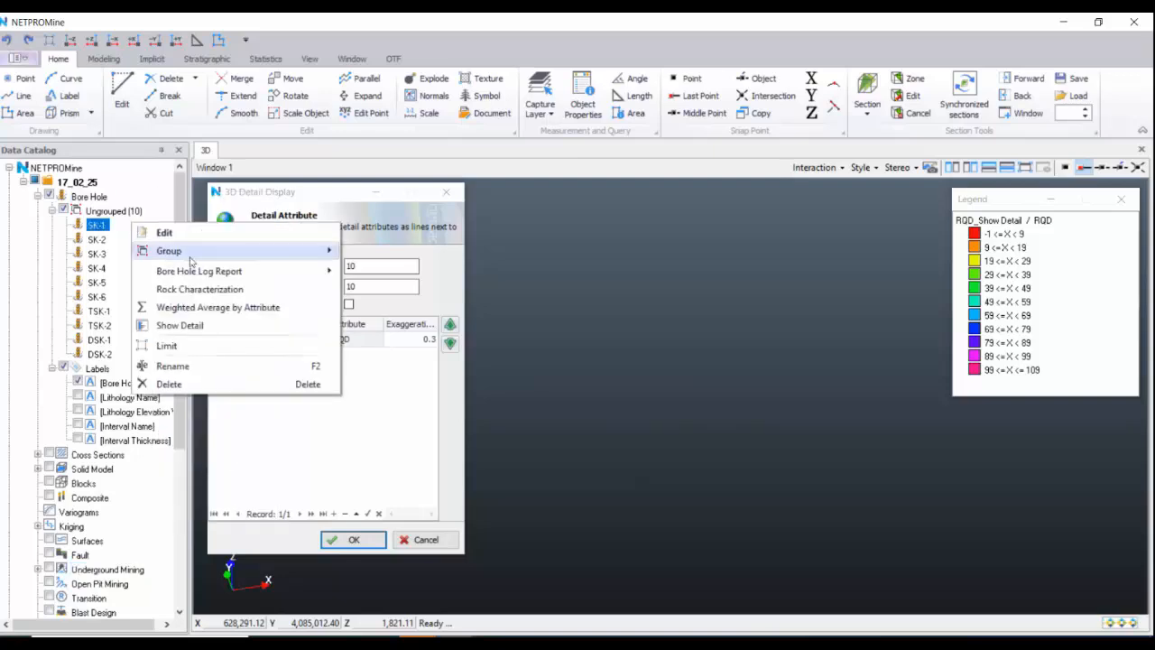
{"action": "left_click", "coordinate": [167, 344]}
- Examine the drawn line on SK-1's pink interval and the neighbouring RQD lines up close from the side
{"action": "scroll", "coordinate": [629, 413], "scroll_direction": "down", "scroll_amount": 7}
{"action": "middle_click_drag", "start_coordinate": [751, 486], "coordinate": [842, 420]}
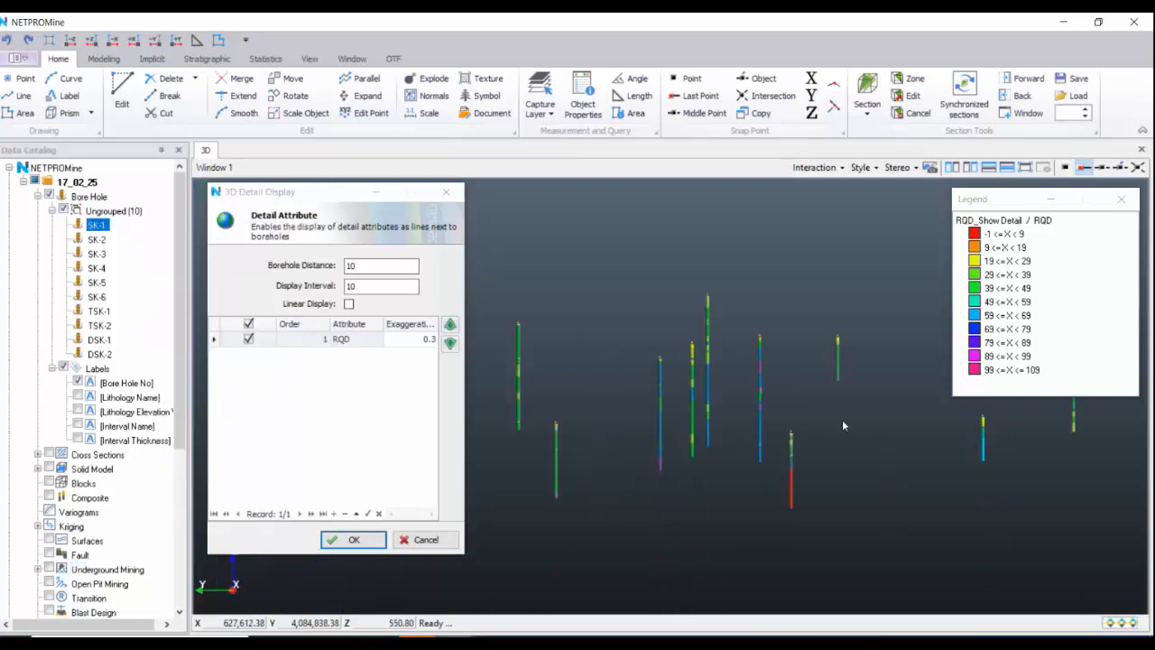
{"action": "scroll", "coordinate": [842, 420], "scroll_direction": "down", "scroll_amount": 2}
{"action": "left_click_drag", "start_coordinate": [749, 444], "coordinate": [805, 447]}
{"action": "scroll", "coordinate": [806, 451], "scroll_direction": "up", "scroll_amount": 10}
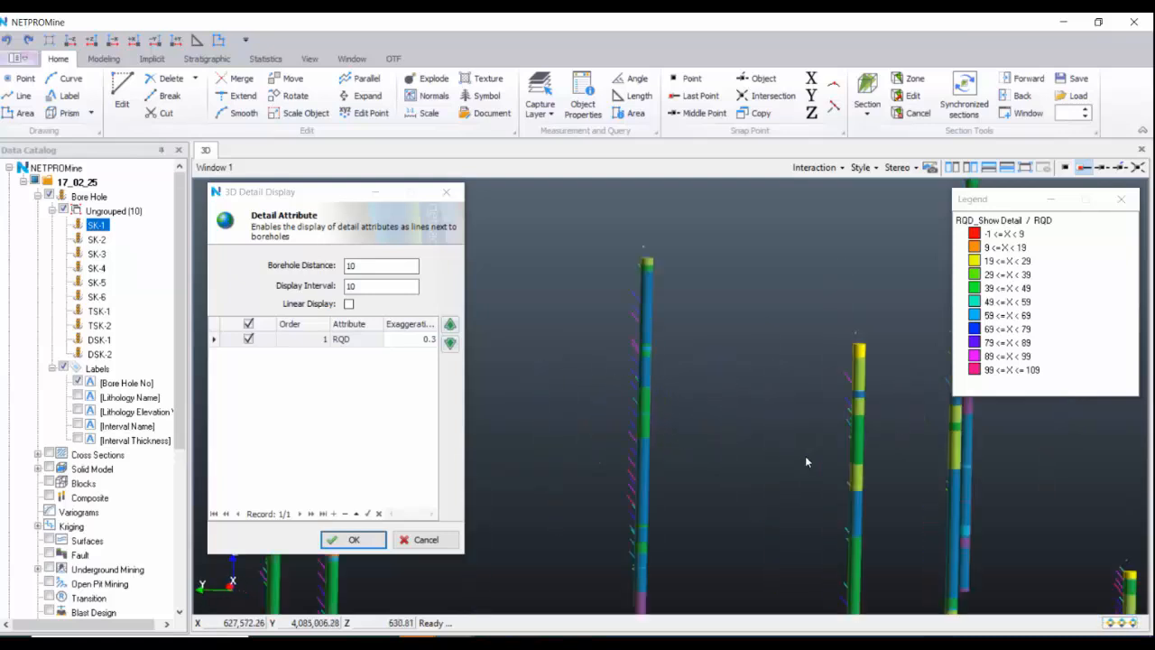
{"action": "scroll", "coordinate": [806, 461], "scroll_direction": "up", "scroll_amount": 8}
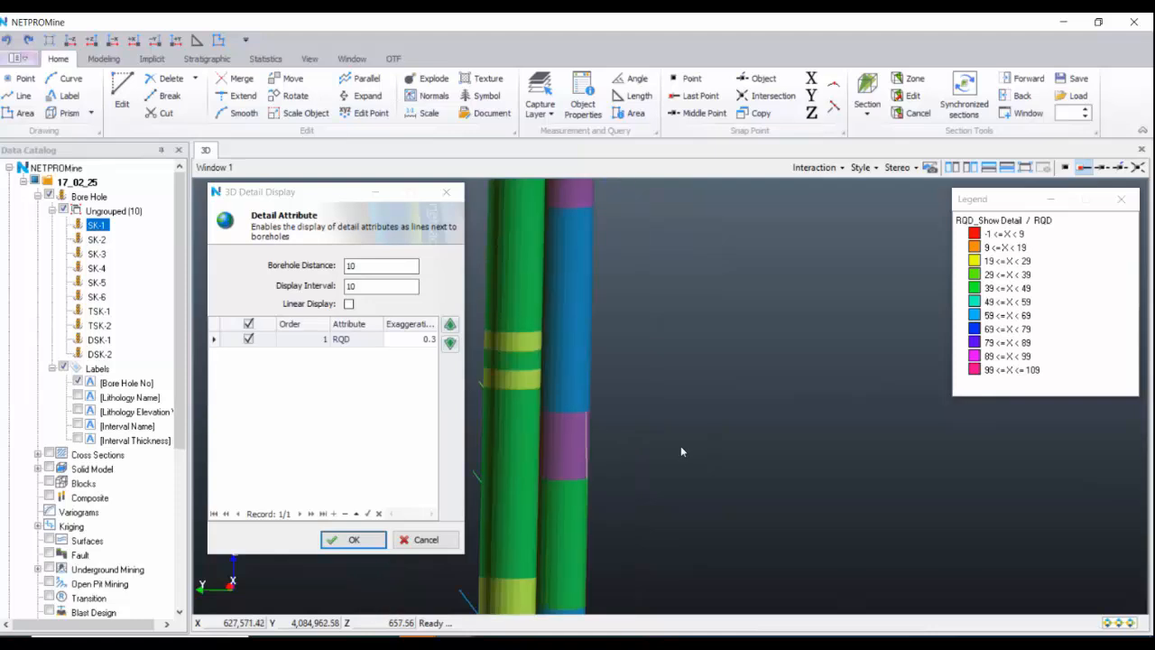
{"action": "middle_click_drag", "start_coordinate": [681, 451], "coordinate": [712, 450]}
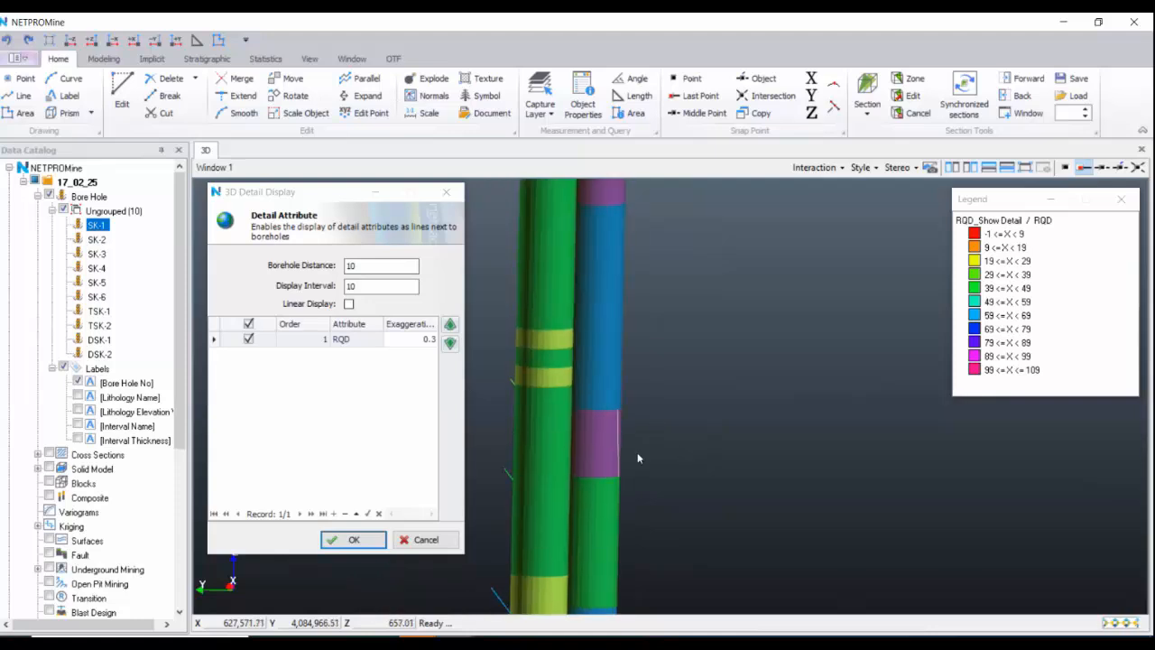
{"action": "scroll", "coordinate": [637, 484], "scroll_direction": "down", "scroll_amount": 1}
{"action": "left_click_drag", "start_coordinate": [644, 468], "coordinate": [669, 404]}
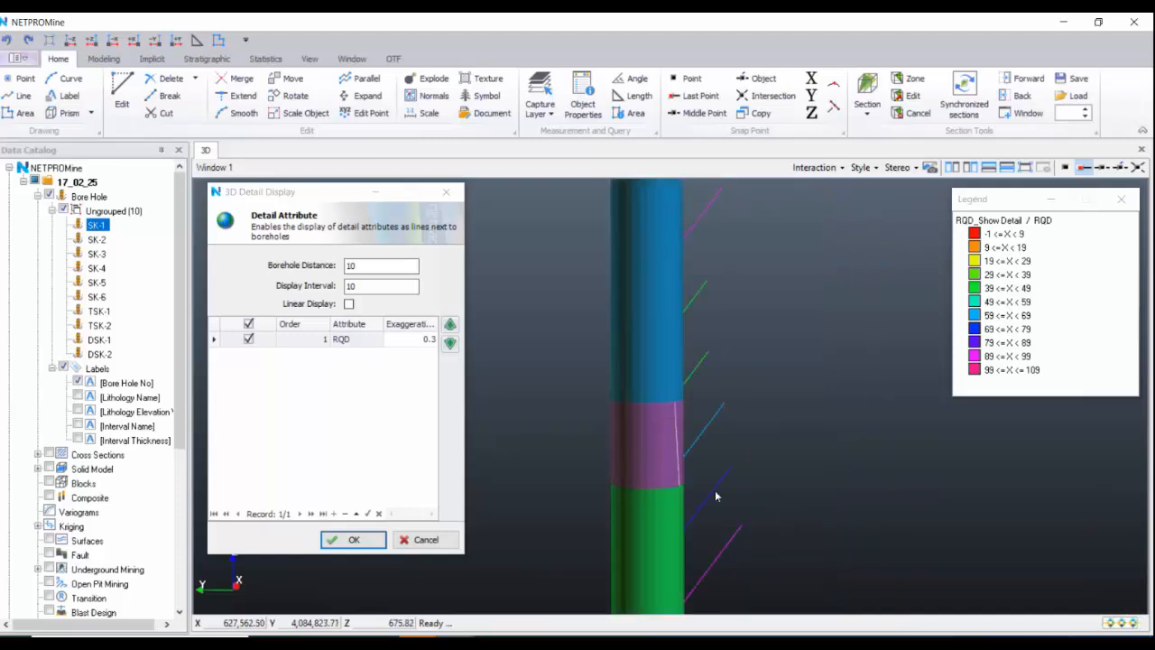
- Hide the Line layer in the 3D view
{"action": "scroll", "coordinate": [90, 406], "scroll_direction": "down", "scroll_amount": 6}
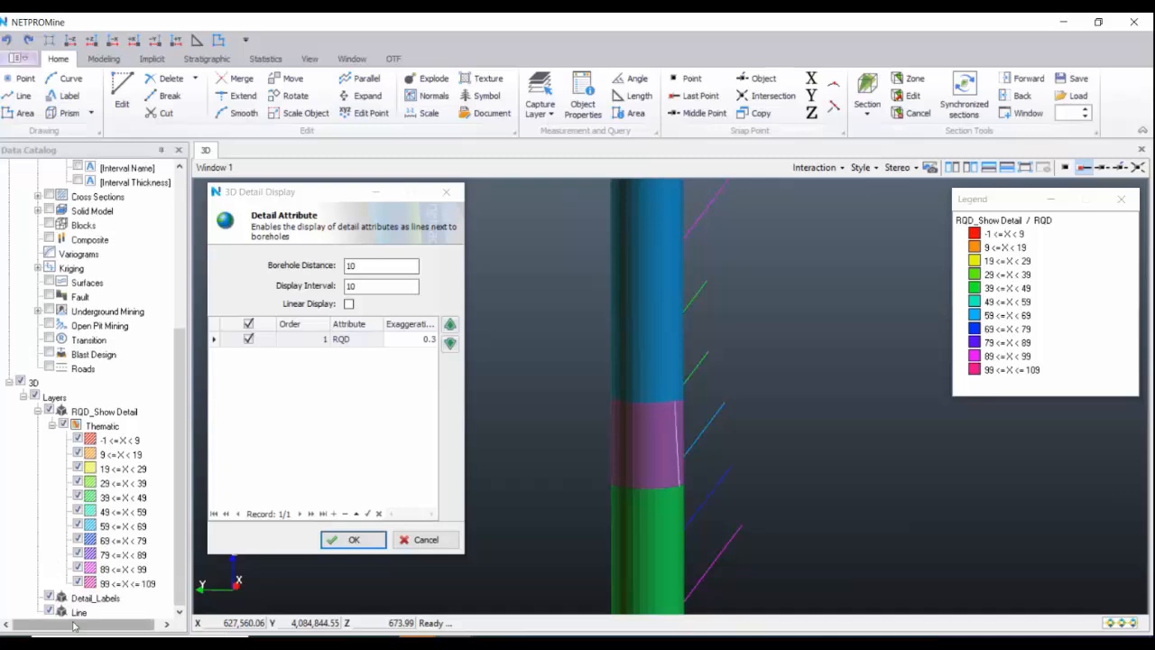
{"action": "left_click", "coordinate": [49, 610]}
{"action": "scroll", "coordinate": [714, 498], "scroll_direction": "down", "scroll_amount": 7}
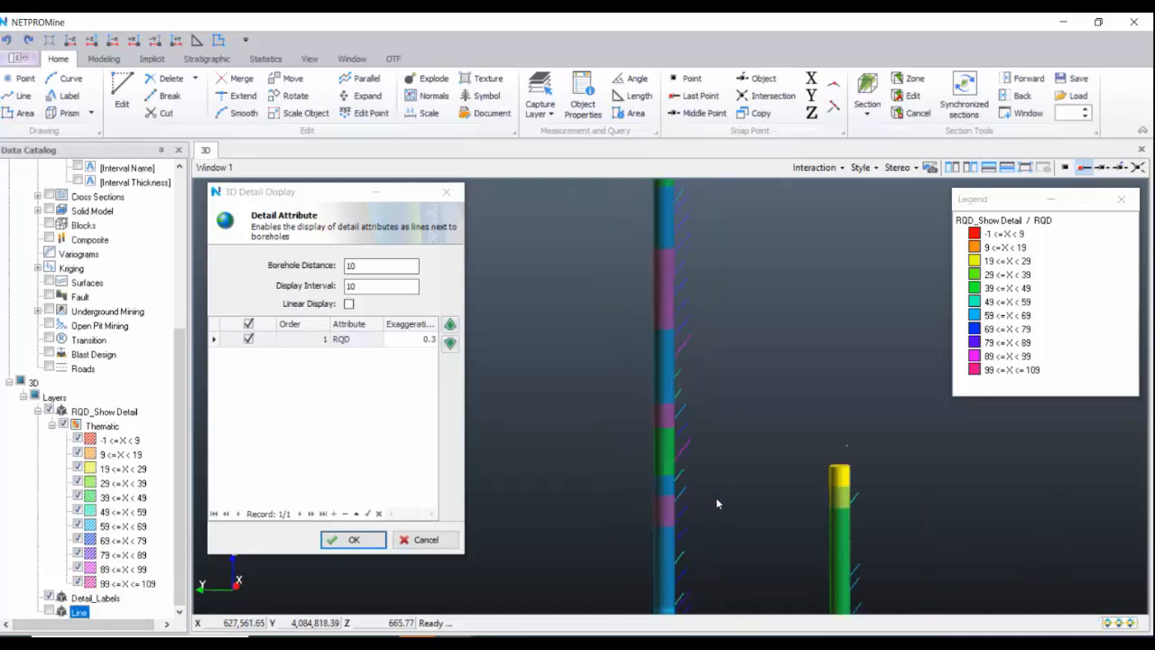
- Set the vertical exaggeration to 3.5 and view the RQD lines beside all bore holes from several angles
{"action": "middle_click_drag", "start_coordinate": [716, 497], "coordinate": [764, 424]}
{"action": "scroll", "coordinate": [758, 438], "scroll_direction": "down", "scroll_amount": 12}
{"action": "middle_click_drag", "start_coordinate": [699, 470], "coordinate": [748, 479]}
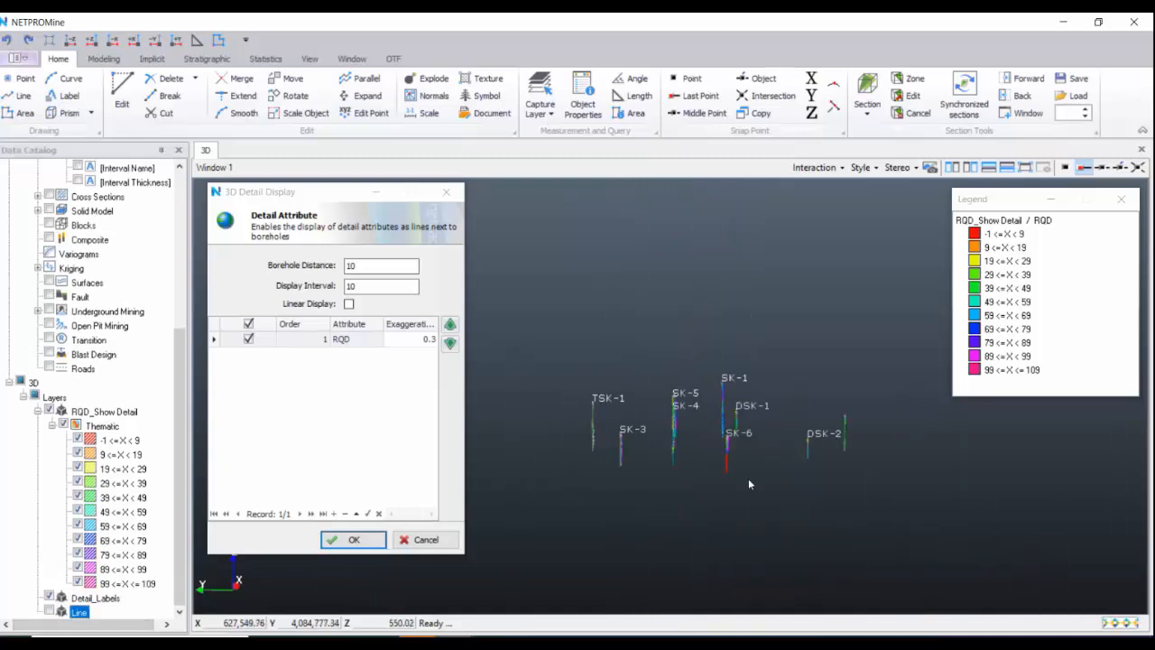
{"action": "scroll", "coordinate": [749, 478], "scroll_direction": "up", "scroll_amount": 3}
{"action": "left_click_drag", "start_coordinate": [764, 472], "coordinate": [860, 501]}
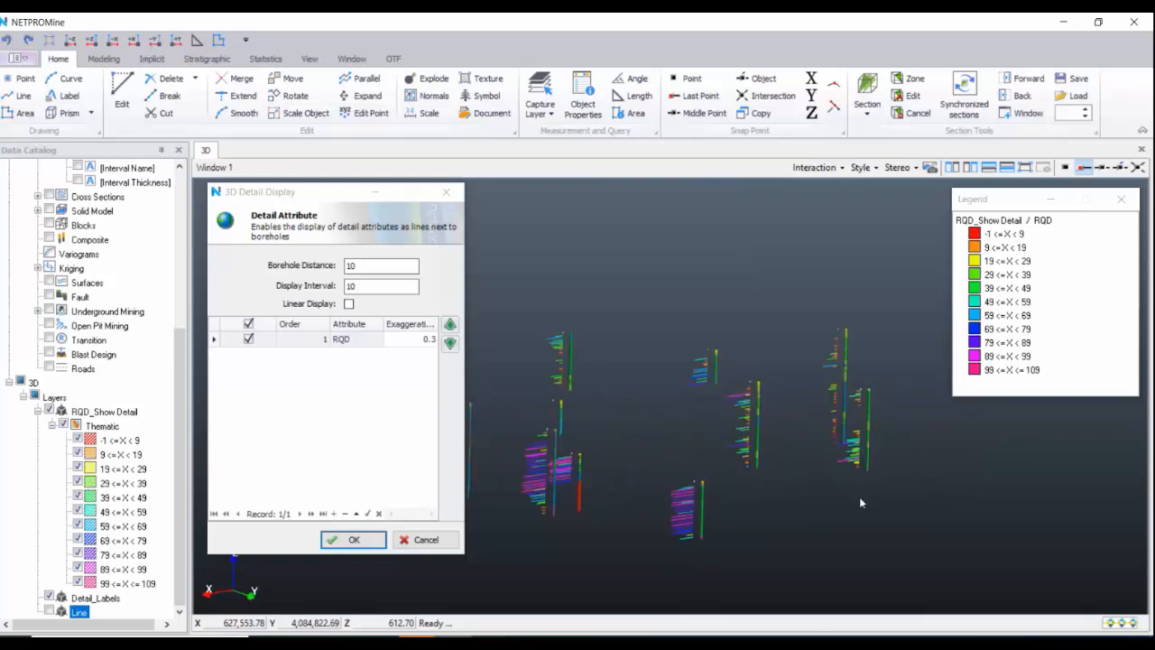
{"action": "right_click_drag", "start_coordinate": [859, 497], "coordinate": [788, 426]}
{"action": "left_click", "coordinate": [848, 622]}
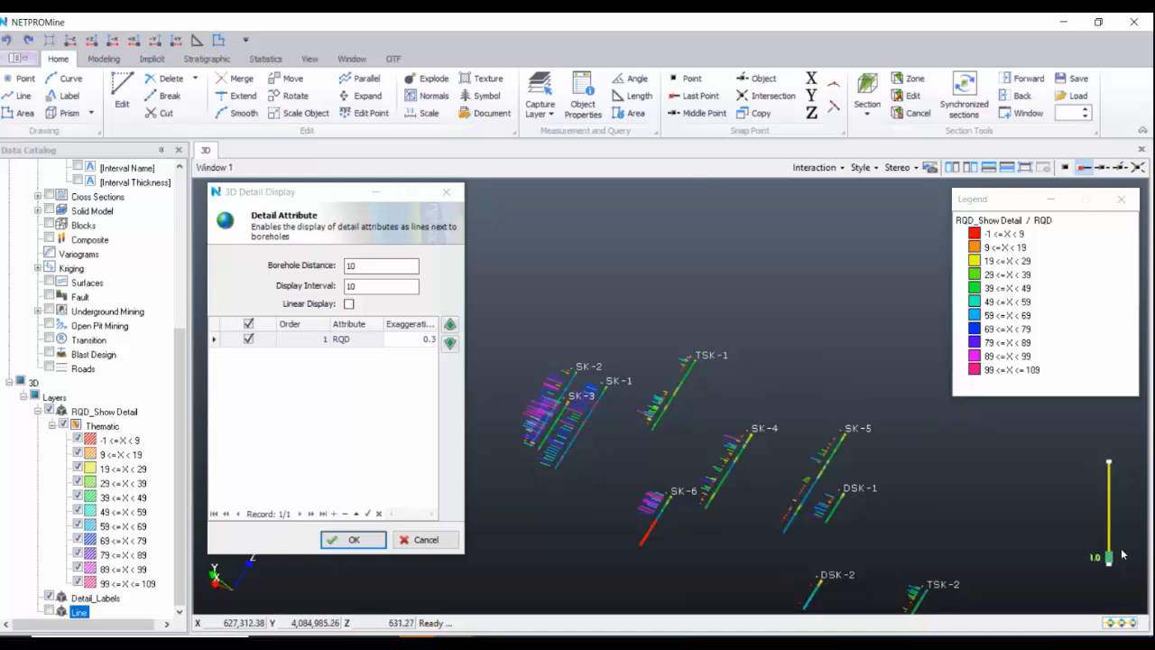
{"action": "left_click_drag", "start_coordinate": [1109, 557], "coordinate": [1111, 532]}
{"action": "scroll", "coordinate": [707, 442], "scroll_direction": "down", "scroll_amount": 2}
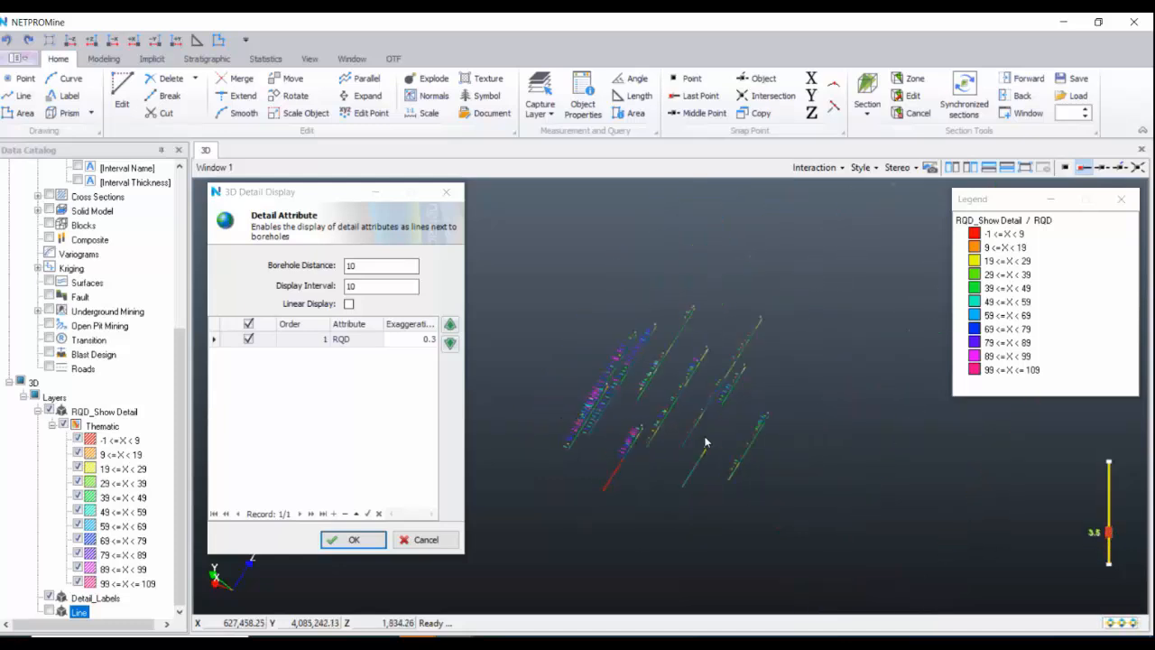
{"action": "left_click_drag", "start_coordinate": [720, 443], "coordinate": [634, 375]}
{"action": "left_click_drag", "start_coordinate": [646, 420], "coordinate": [685, 424]}
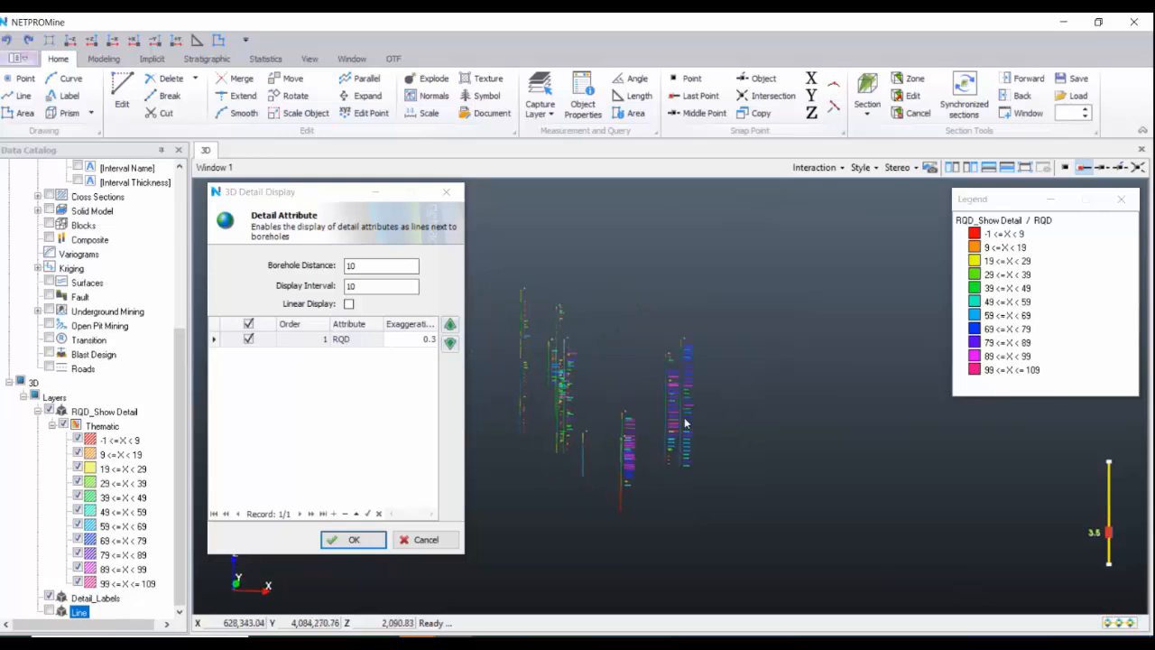
{"action": "middle_click_drag", "start_coordinate": [685, 422], "coordinate": [751, 424]}
{"action": "scroll", "coordinate": [721, 429], "scroll_direction": "up", "scroll_amount": 3}
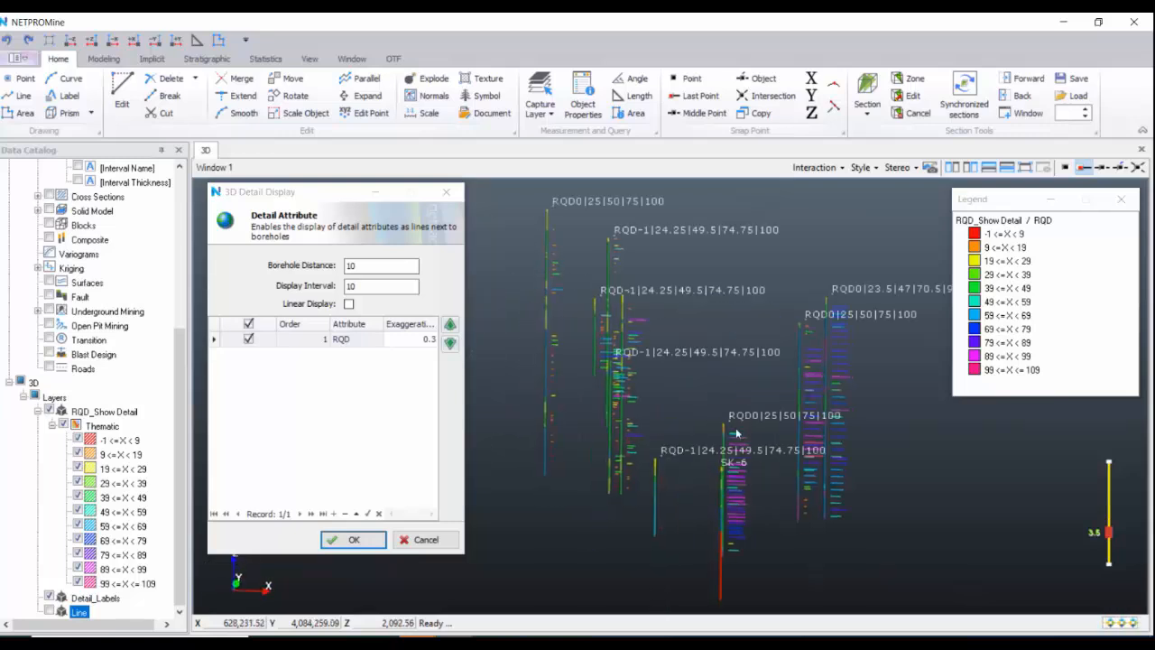
{"action": "scroll", "coordinate": [785, 426], "scroll_direction": "up", "scroll_amount": 2}
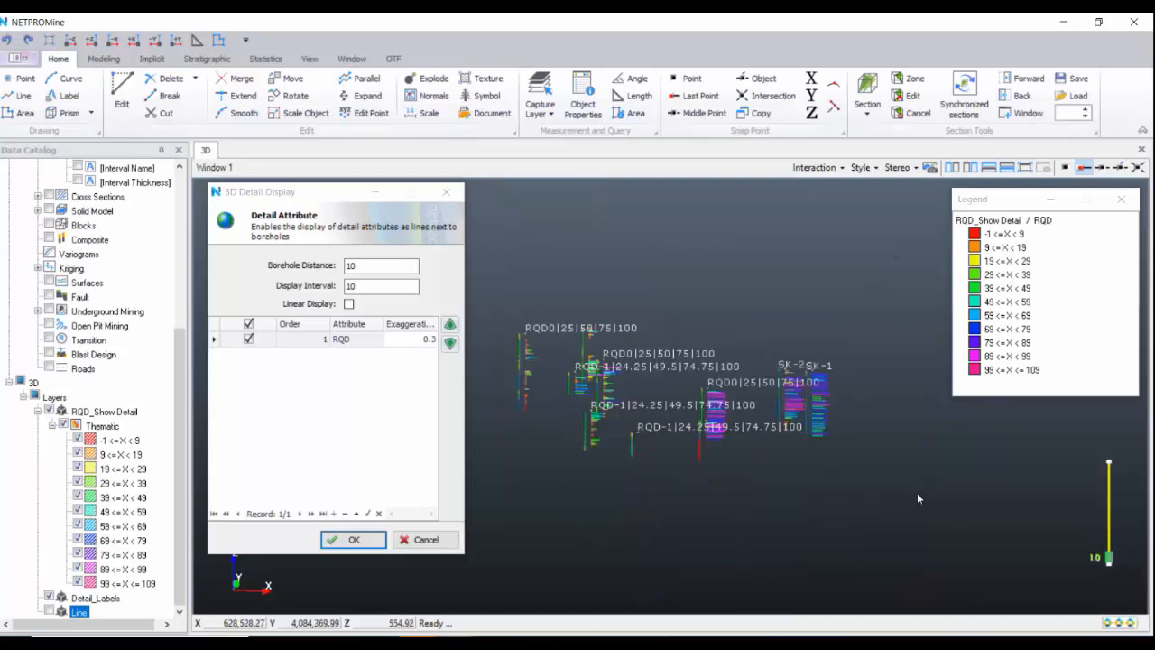
- Turn off vertical exaggeration by returning it to 1.0, and close the 3D detail display settings
{"action": "right_click", "coordinate": [917, 496]}
{"action": "left_click", "coordinate": [984, 626]}
{"action": "middle_click_drag", "start_coordinate": [675, 418], "coordinate": [699, 420]}
{"action": "scroll", "coordinate": [694, 375], "scroll_direction": "up", "scroll_amount": 3}
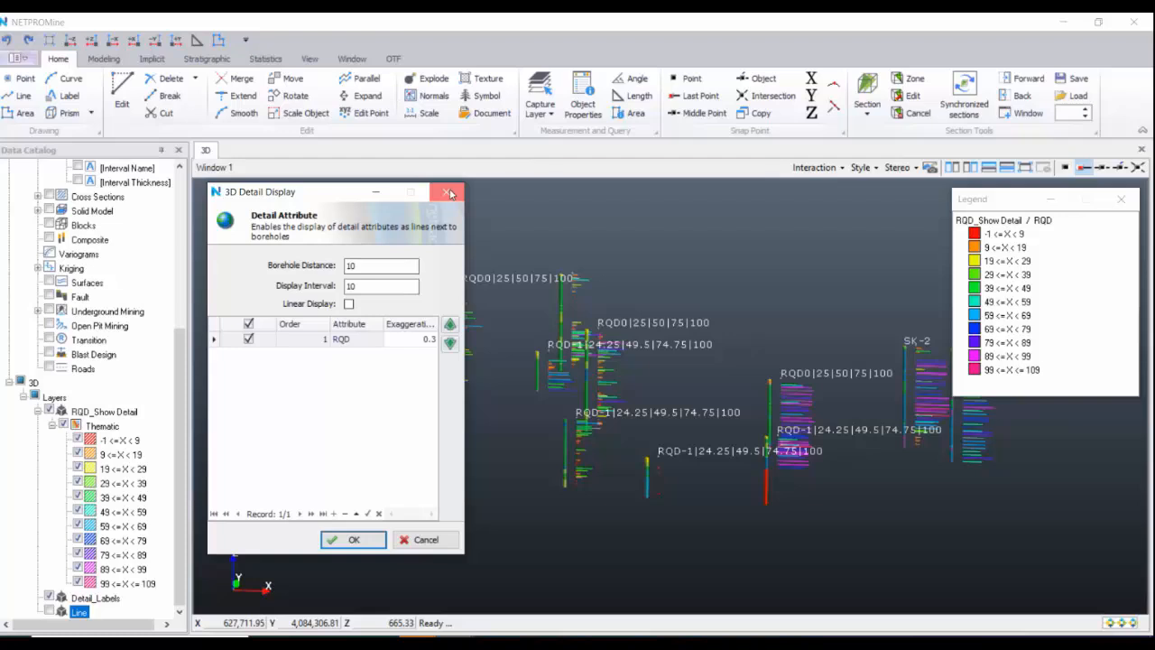
{"action": "left_click", "coordinate": [448, 193]}
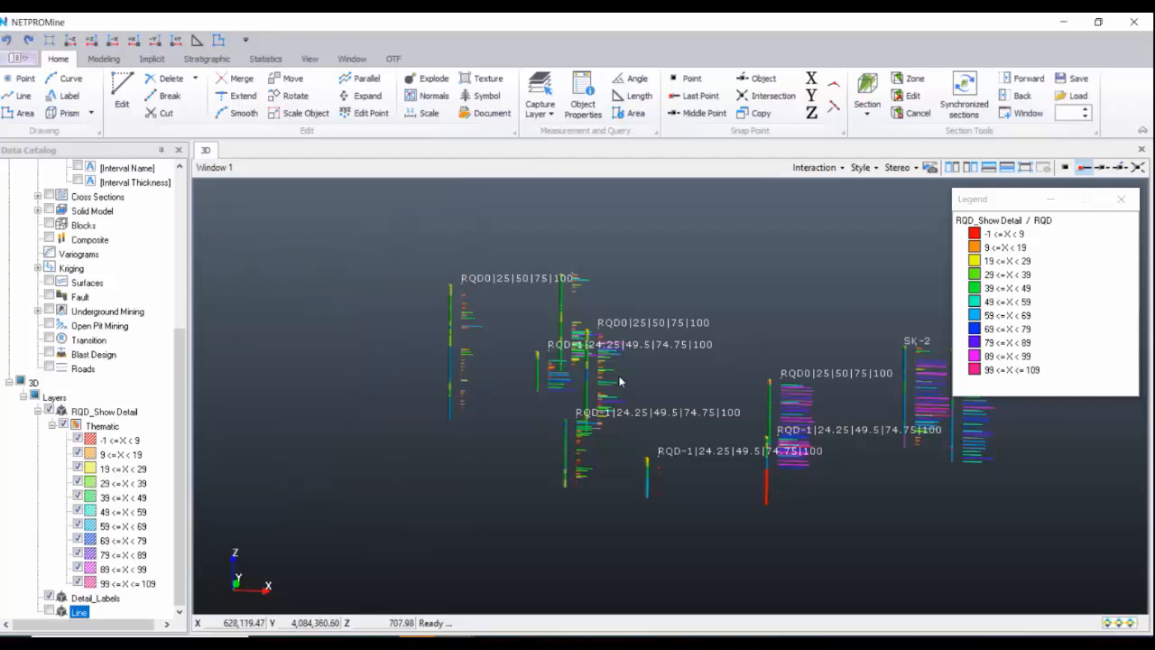
{"action": "middle_click_drag", "start_coordinate": [618, 376], "coordinate": [577, 388]}
{"action": "scroll", "coordinate": [577, 388], "scroll_direction": "up", "scroll_amount": 1}
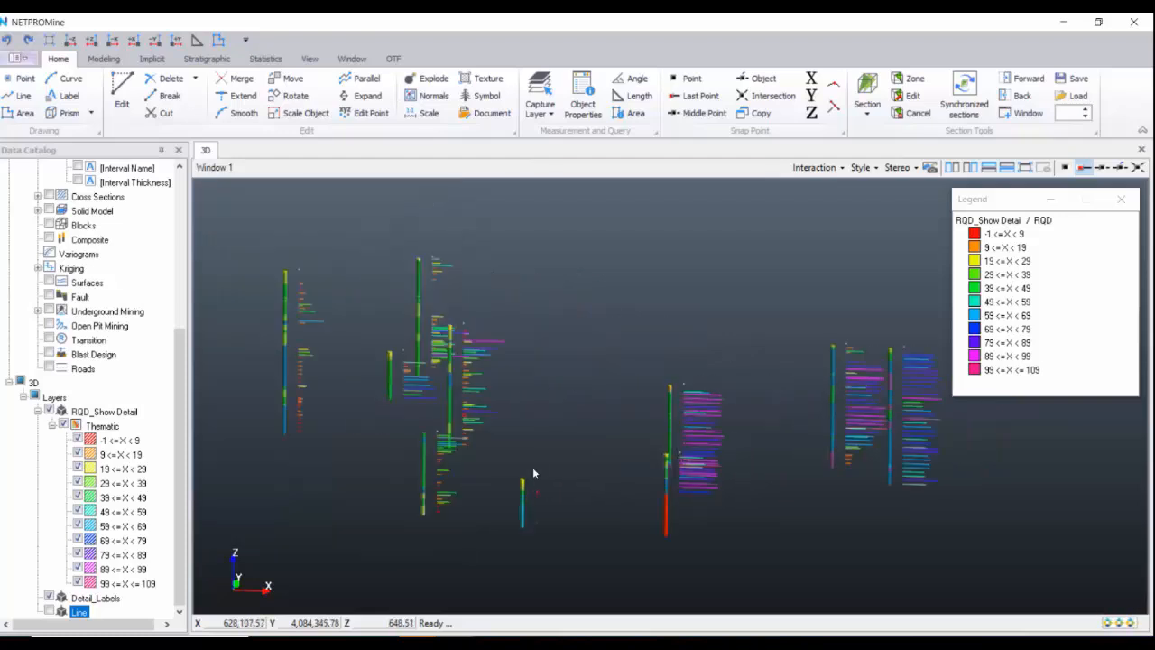
- Open Template2 of the bore hole log report templates for project 17_02_25
{"action": "scroll", "coordinate": [81, 403], "scroll_direction": "up", "scroll_amount": 6}
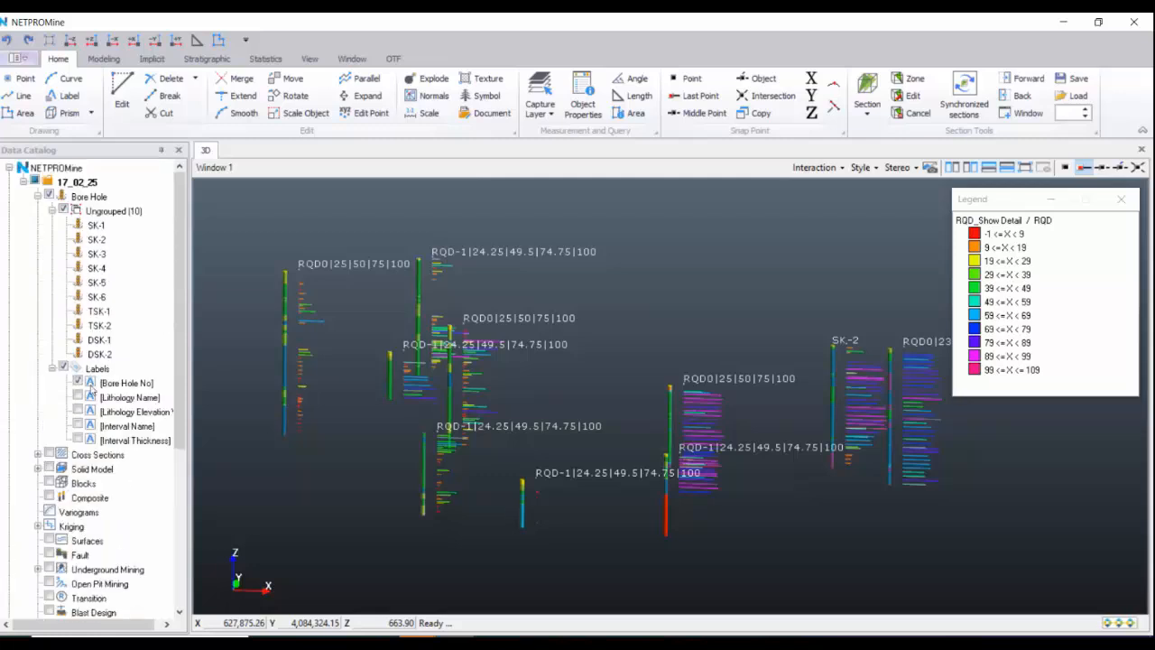
{"action": "scroll", "coordinate": [179, 361], "scroll_direction": "down", "scroll_amount": 3}
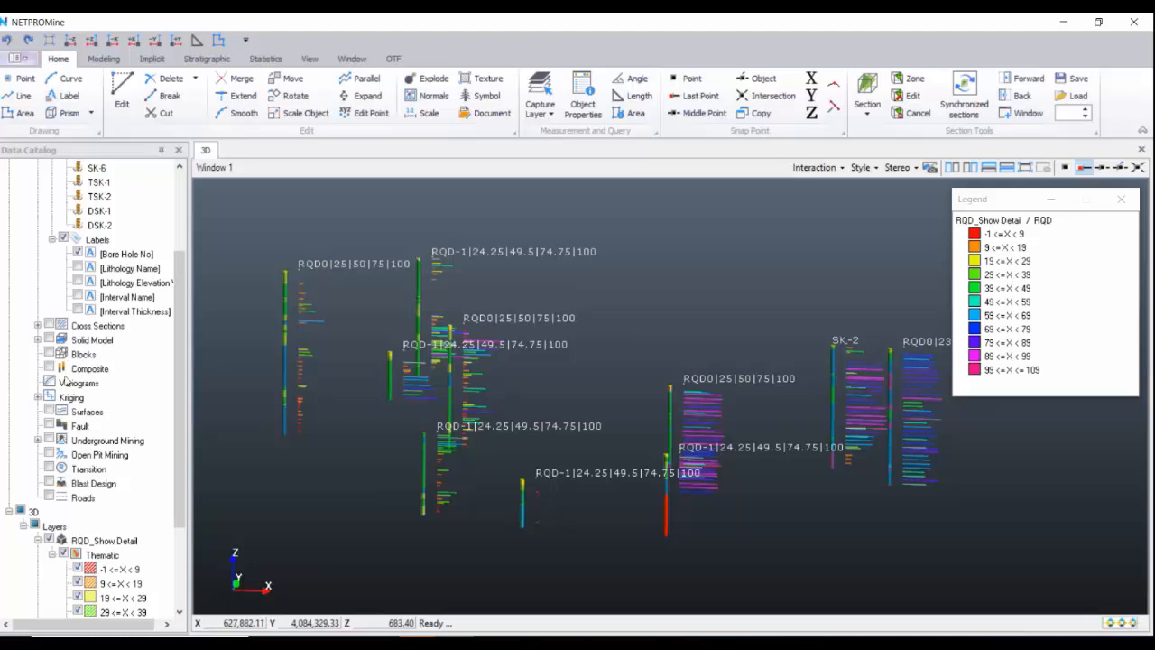
{"action": "scroll", "coordinate": [66, 380], "scroll_direction": "down", "scroll_amount": 3}
{"action": "scroll", "coordinate": [12, 386], "scroll_direction": "up", "scroll_amount": 6}
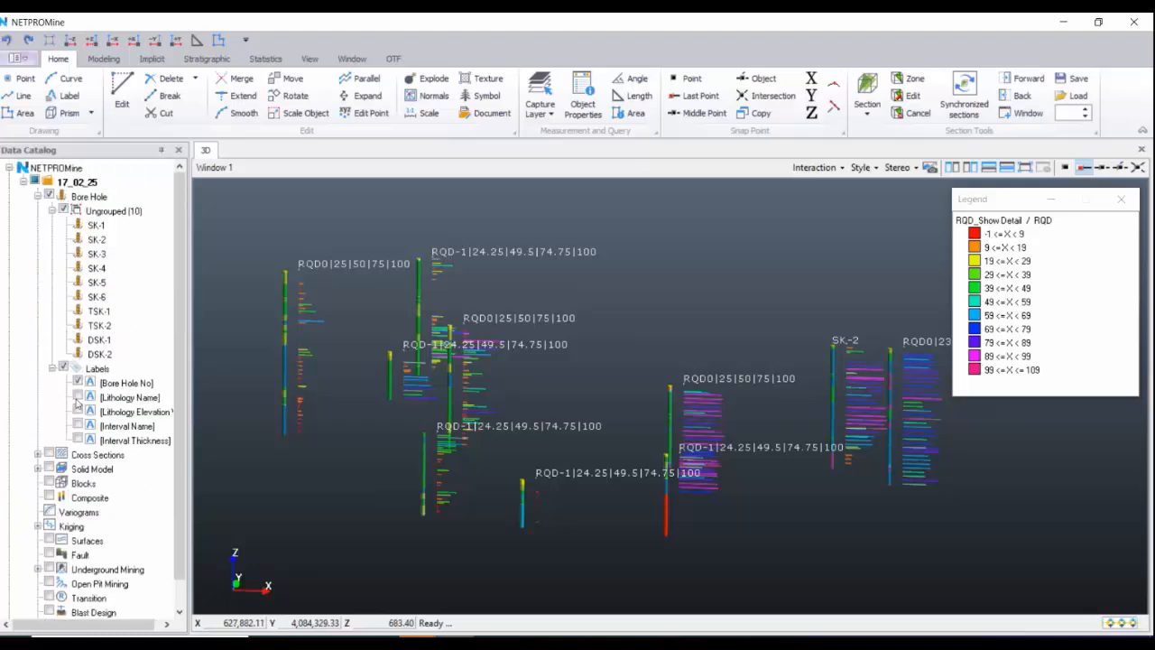
{"action": "right_click", "coordinate": [128, 185]}
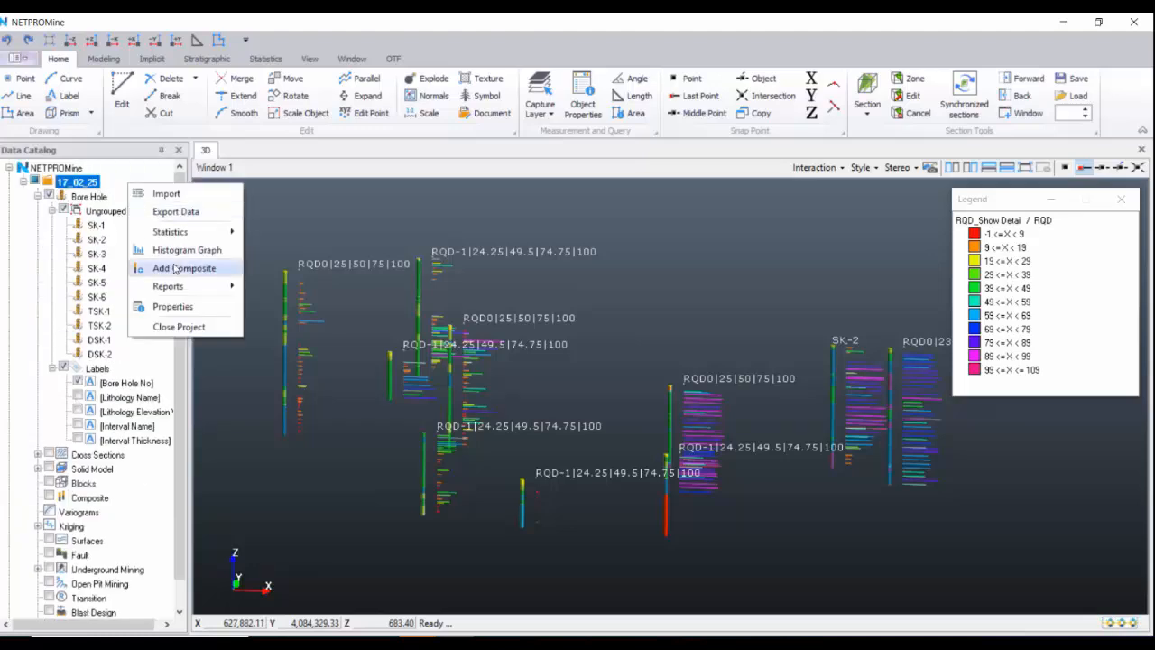
{"action": "mouse_move", "coordinate": [181, 286]}
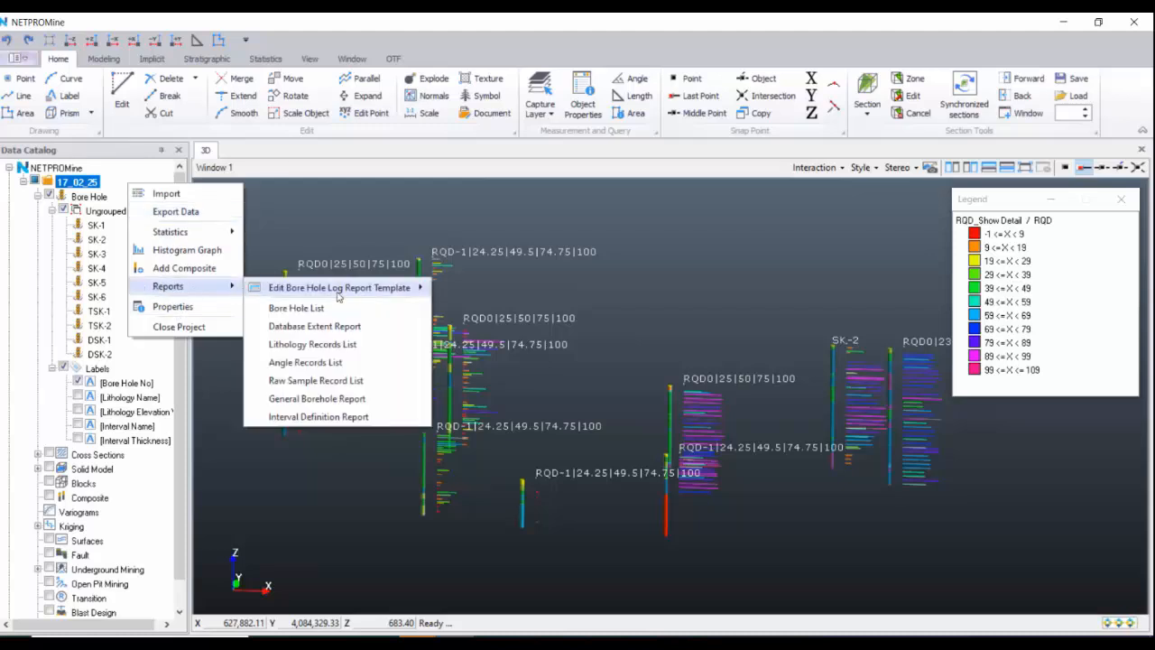
{"action": "mouse_move", "coordinate": [341, 291]}
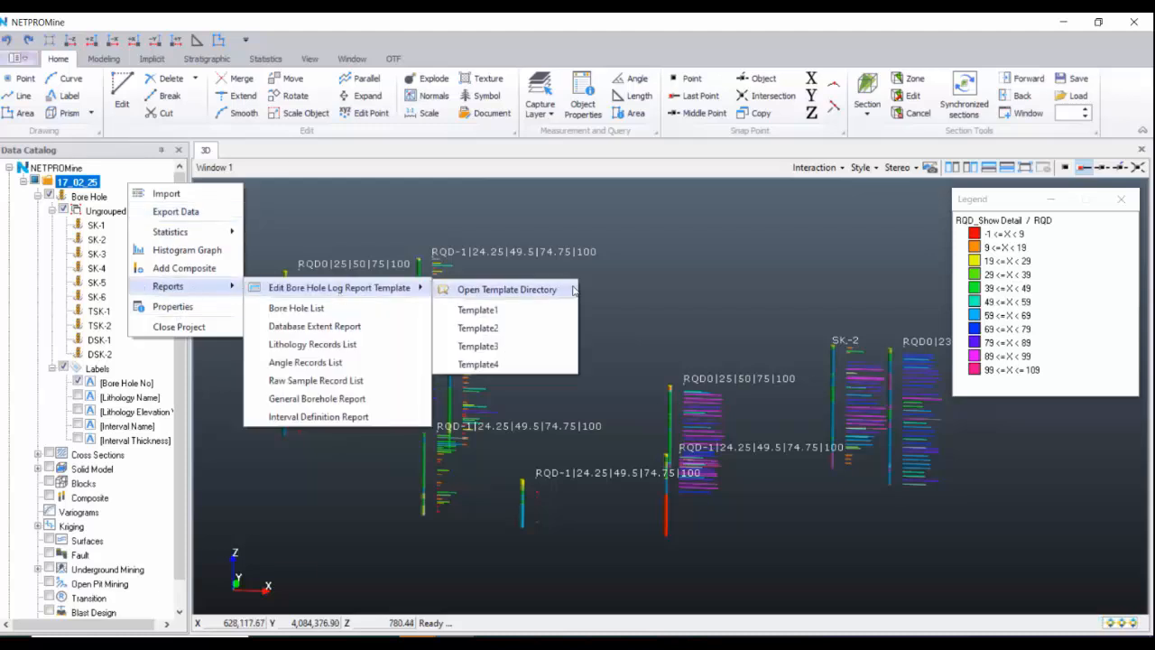
{"action": "left_click", "coordinate": [514, 330]}
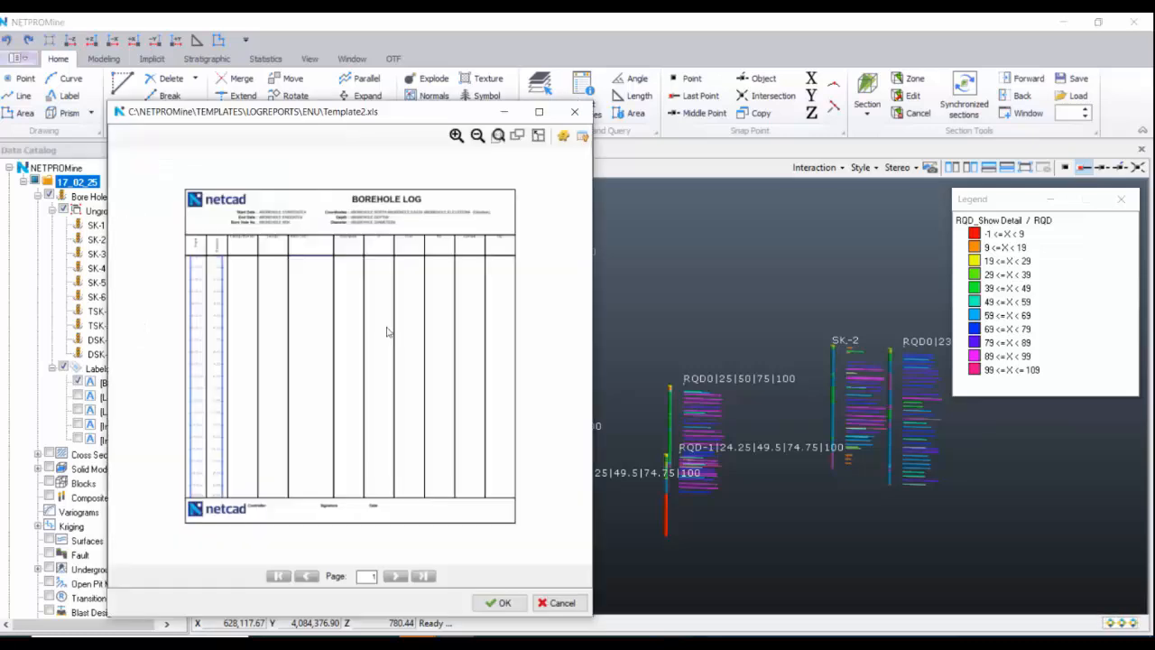
{"action": "left_click_drag", "start_coordinate": [327, 120], "coordinate": [438, 93]}
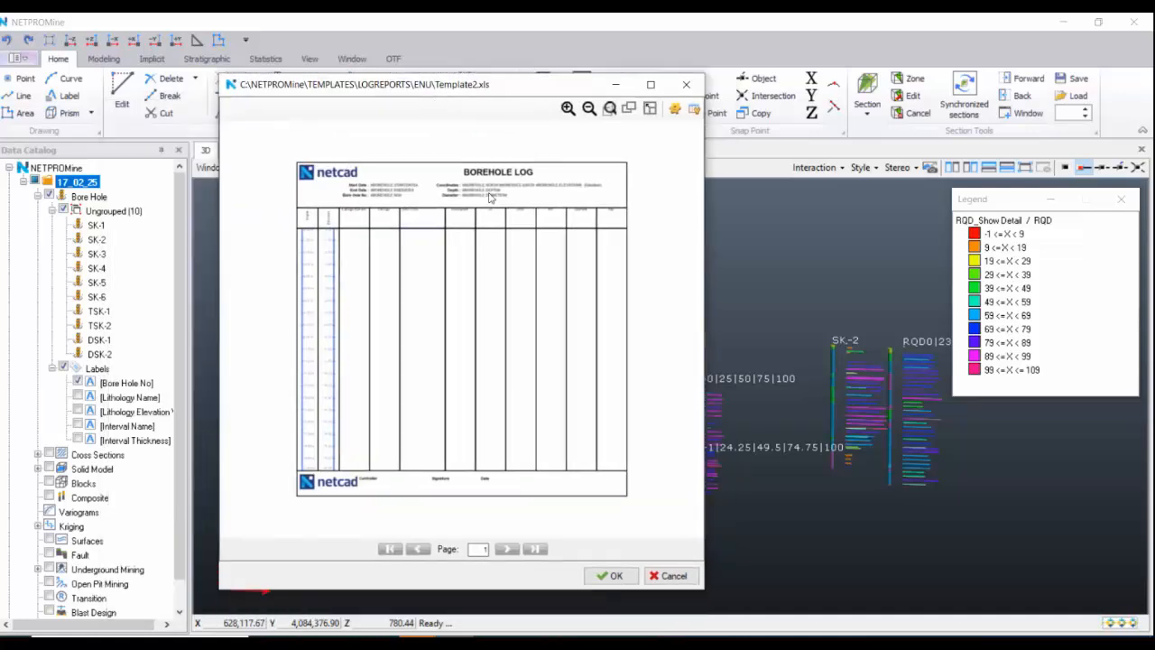
- Examine the header fields and column headings of the borehole log template up close, and close it without changes
{"action": "scroll", "coordinate": [403, 224], "scroll_direction": "up", "scroll_amount": 5, "text": "ctrl"}
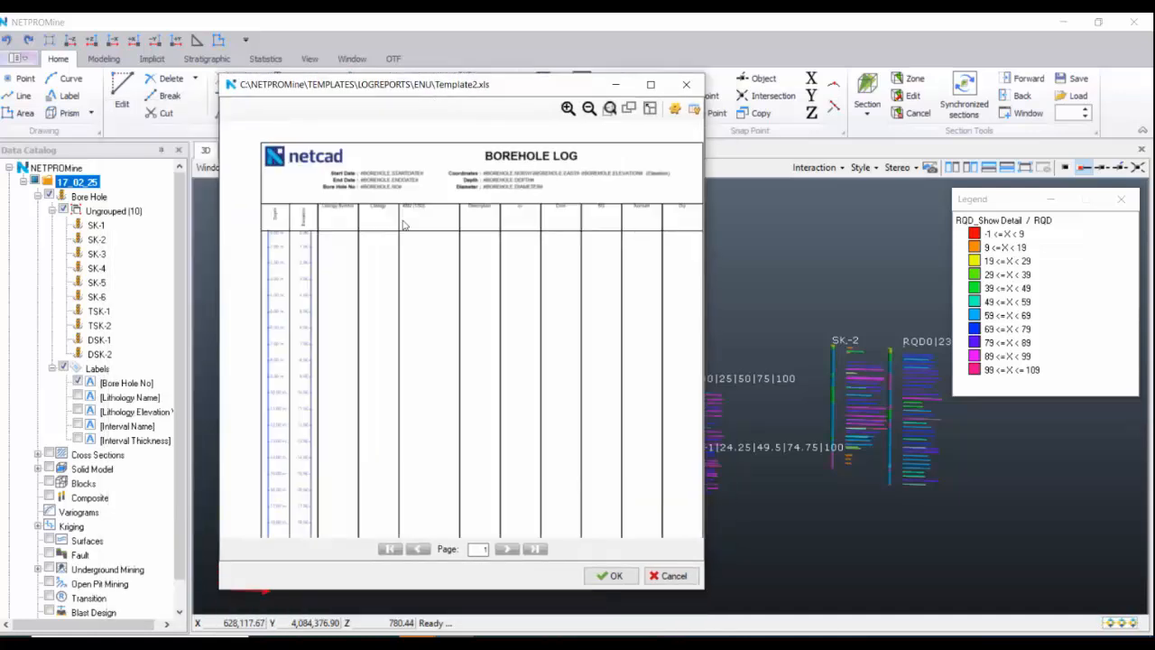
{"action": "scroll", "coordinate": [330, 233], "scroll_direction": "down", "scroll_amount": 2, "text": "ctrl"}
{"action": "scroll", "coordinate": [331, 247], "scroll_direction": "up", "scroll_amount": 2, "text": "ctrl"}
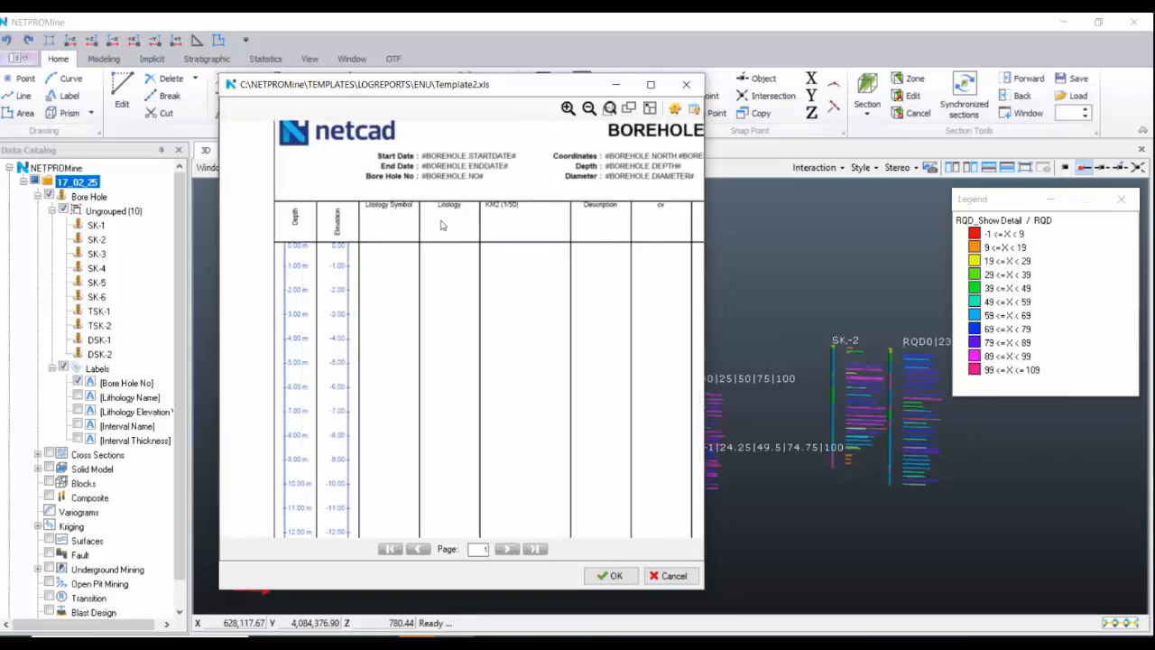
{"action": "scroll", "coordinate": [541, 240], "scroll_direction": "right", "scroll_amount": 6}
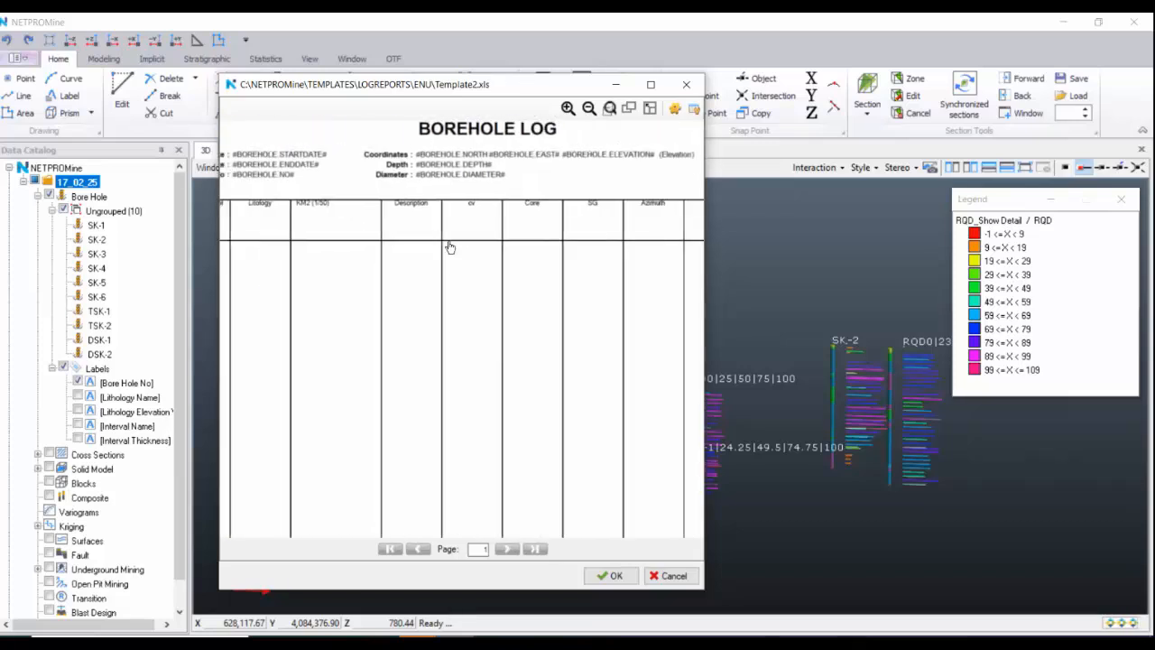
{"action": "scroll", "coordinate": [523, 262], "scroll_direction": "left", "scroll_amount": 6}
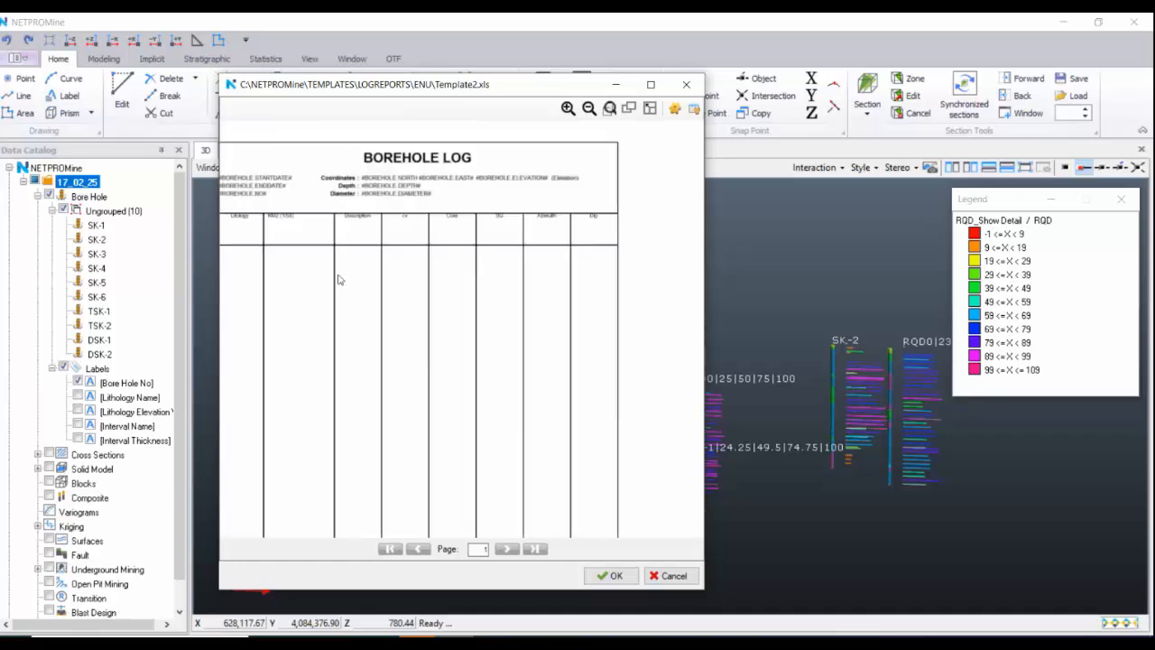
{"action": "scroll", "coordinate": [407, 258], "scroll_direction": "down", "scroll_amount": 3, "text": "ctrl"}
{"action": "scroll", "coordinate": [511, 298], "scroll_direction": "down", "scroll_amount": 1, "text": "ctrl"}
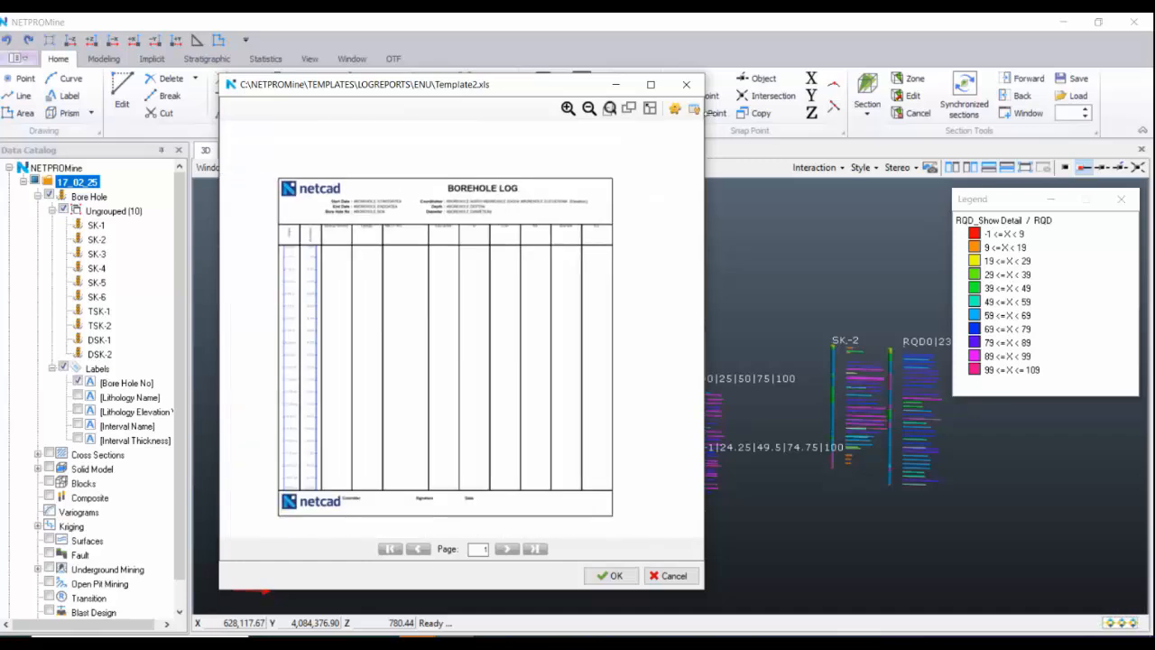
{"action": "left_click", "coordinate": [686, 84]}
- Open the lithology color settings in the properties of project 17_02_25
{"action": "right_click", "coordinate": [107, 184]}
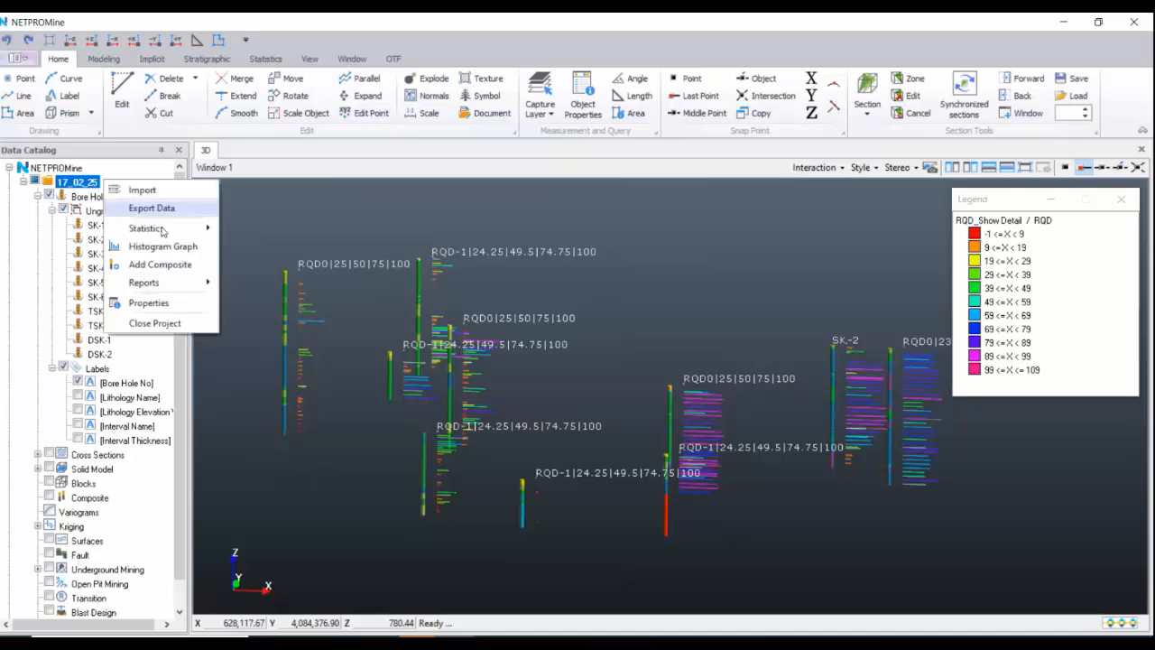
{"action": "left_click", "coordinate": [148, 303]}
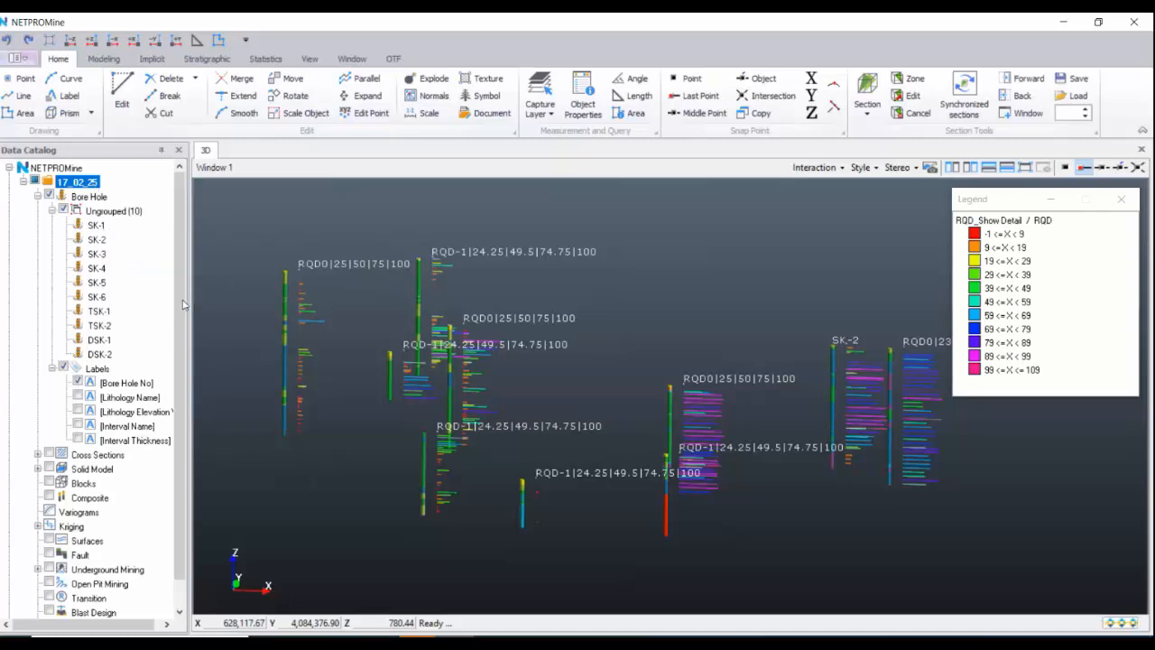
{"action": "left_click", "coordinate": [502, 206]}
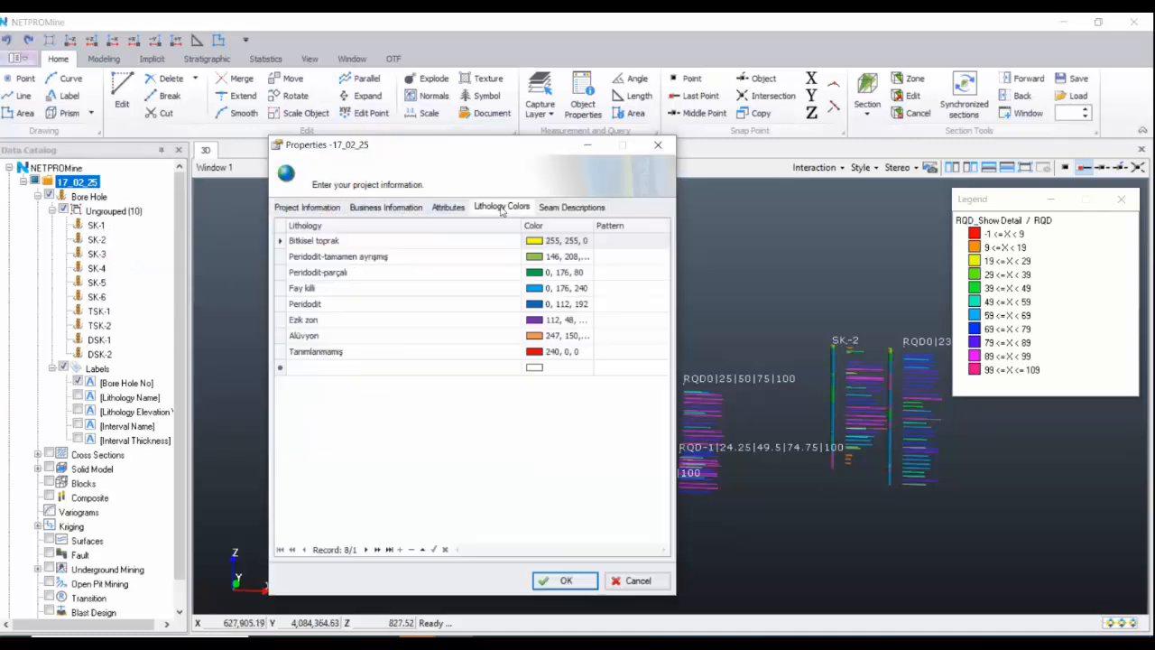
- Assign the Chert2 hatch from the Geo_Sedimentary library as the pattern of the Bitkisel toprak lithology
{"action": "left_click", "coordinate": [606, 242]}
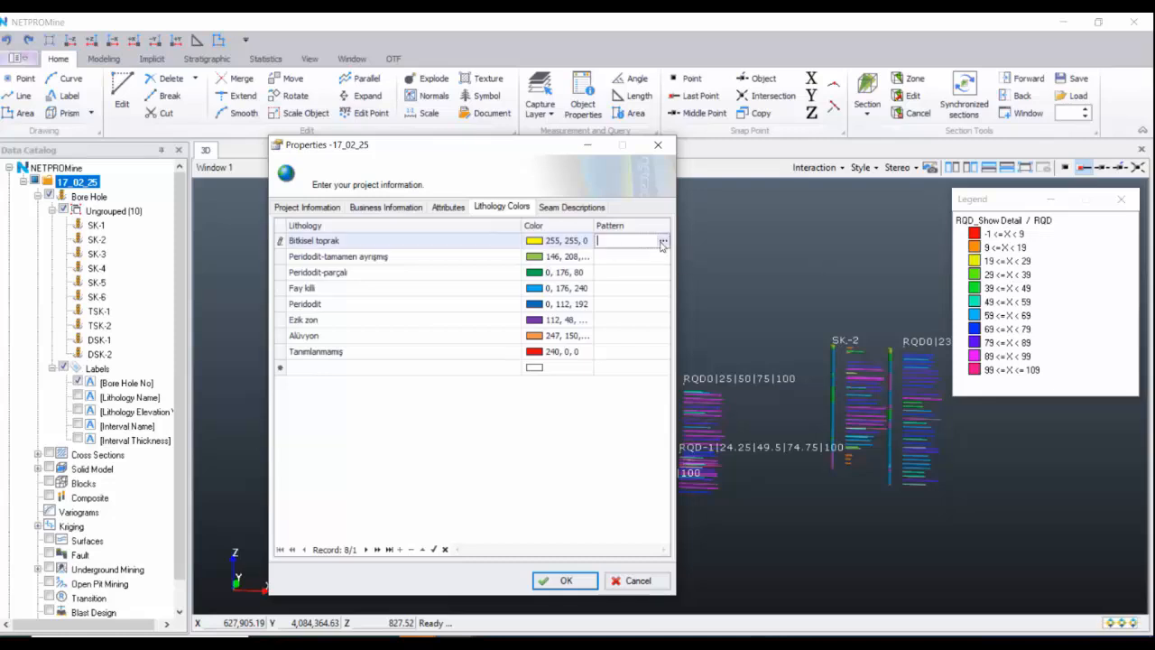
{"action": "left_click", "coordinate": [662, 242]}
{"action": "left_click", "coordinate": [50, 147]}
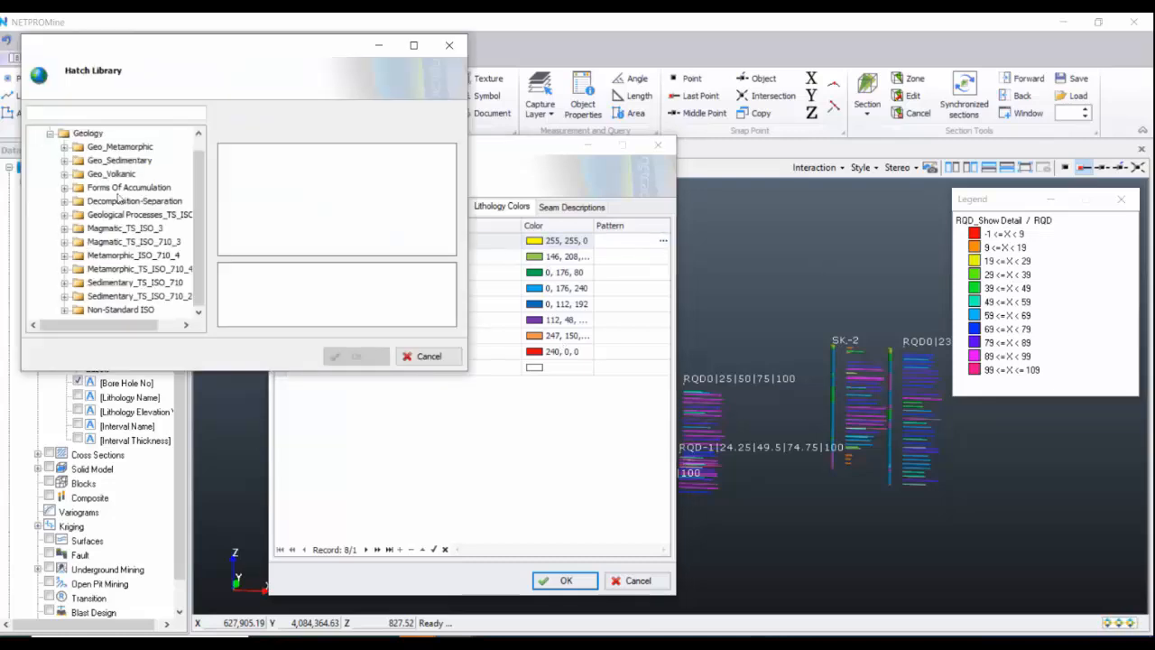
{"action": "left_click", "coordinate": [64, 160]}
{"action": "left_click", "coordinate": [116, 146]}
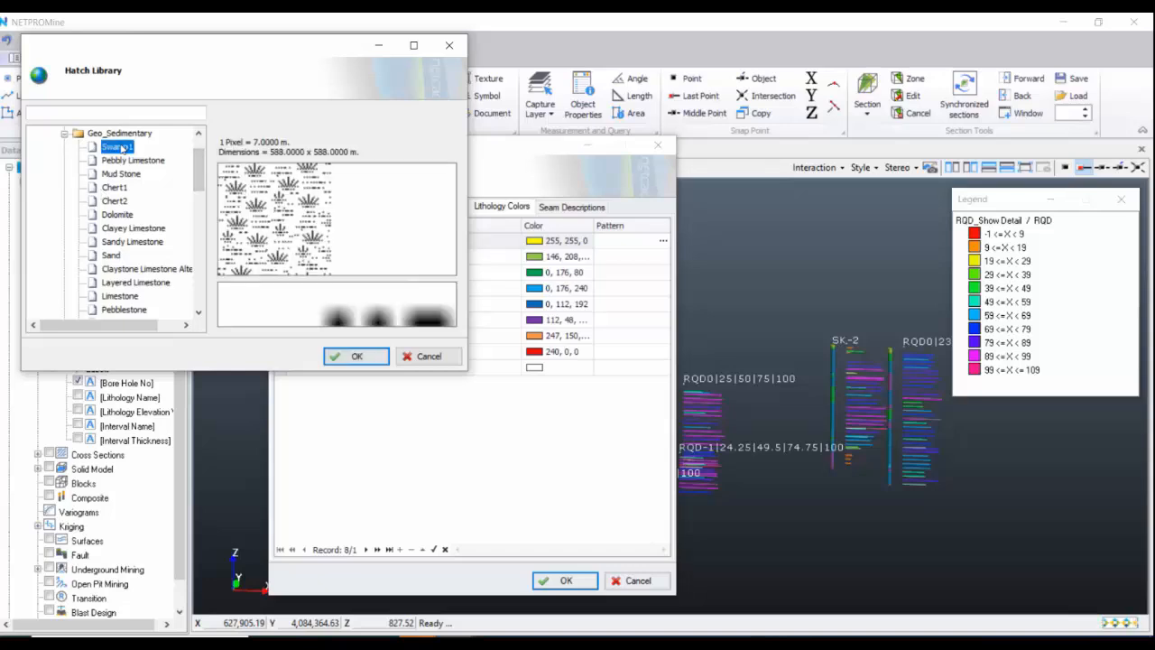
{"action": "left_click", "coordinate": [122, 160]}
{"action": "left_click", "coordinate": [117, 187]}
{"action": "left_click", "coordinate": [116, 200]}
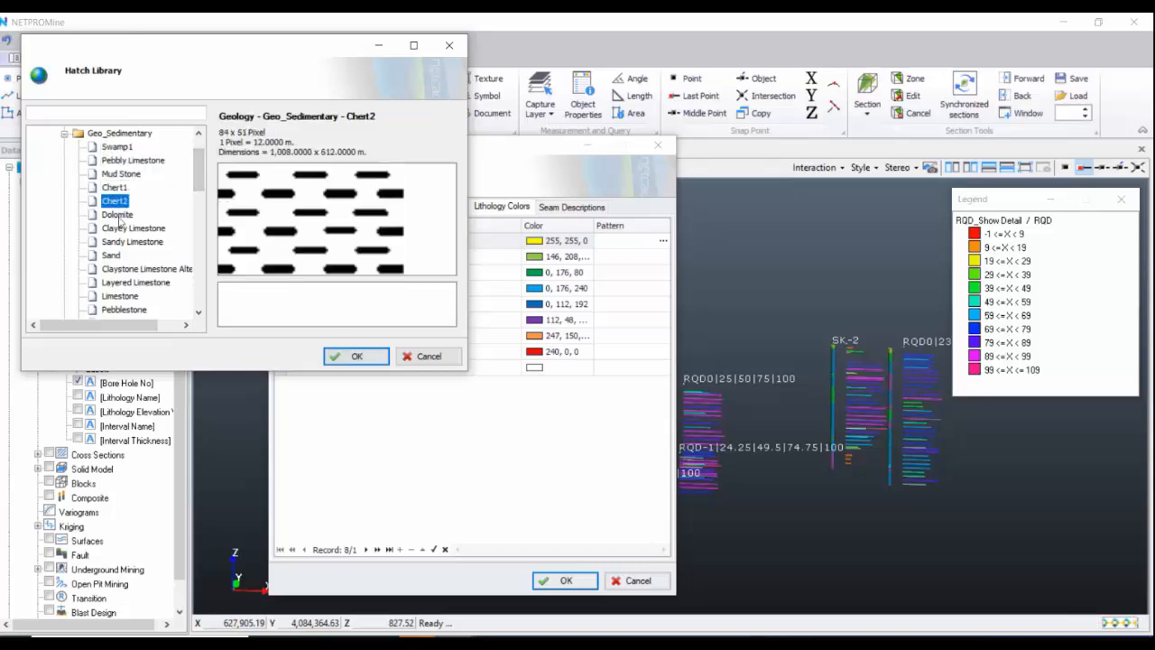
{"action": "left_click", "coordinate": [339, 357]}
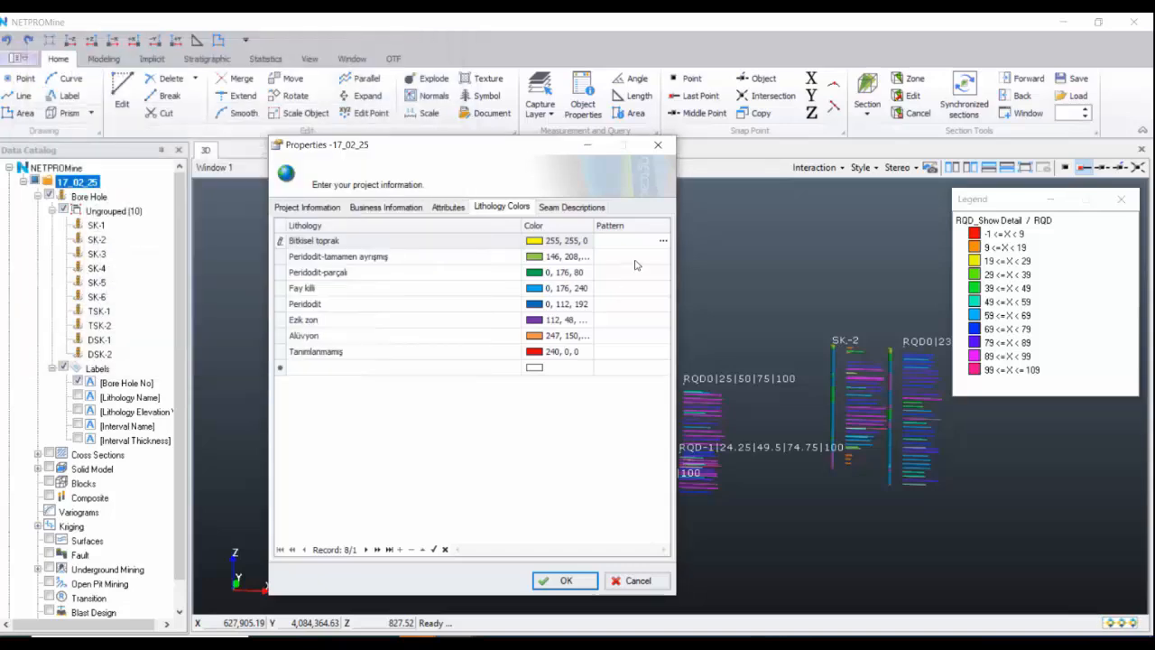
- Assign the Sand hatch from the Geo_Sedimentary library as the pattern of the Peridodit-tamamen ayrışmış lithology
{"action": "left_click", "coordinate": [635, 258]}
{"action": "left_click", "coordinate": [664, 257]}
{"action": "left_click", "coordinate": [160, 276]}
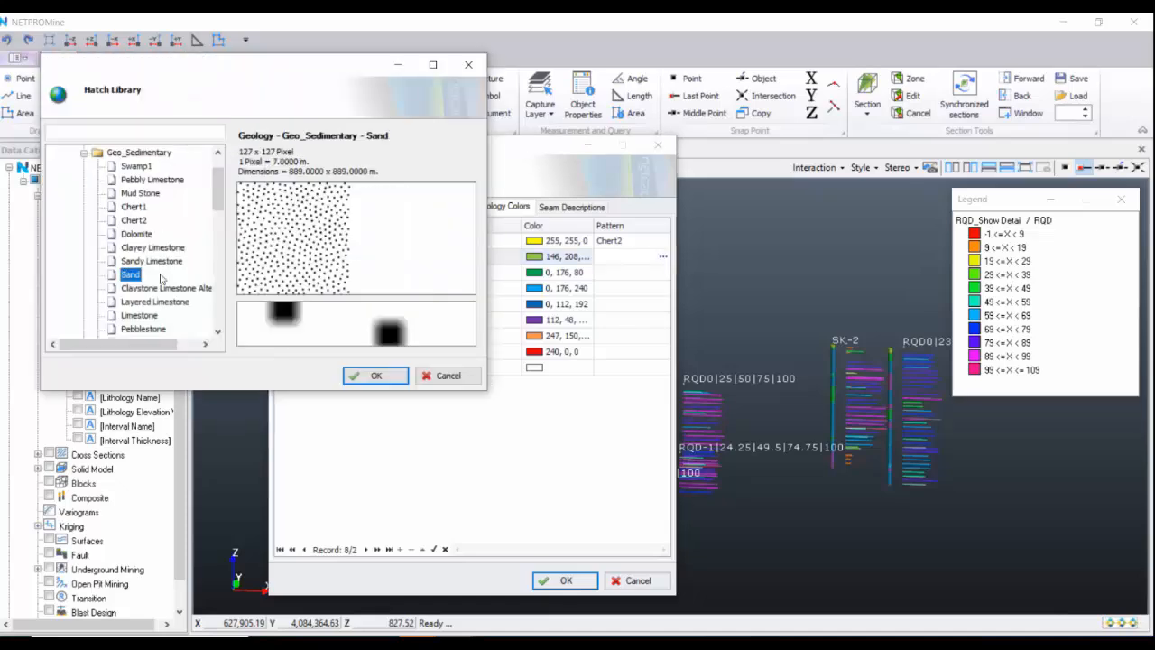
{"action": "left_click", "coordinate": [386, 383]}
- Assign the Limestone hatch from the Geo_Sedimentary library as the pattern of the Peridodit-parçalı lithology
{"action": "left_click", "coordinate": [636, 273]}
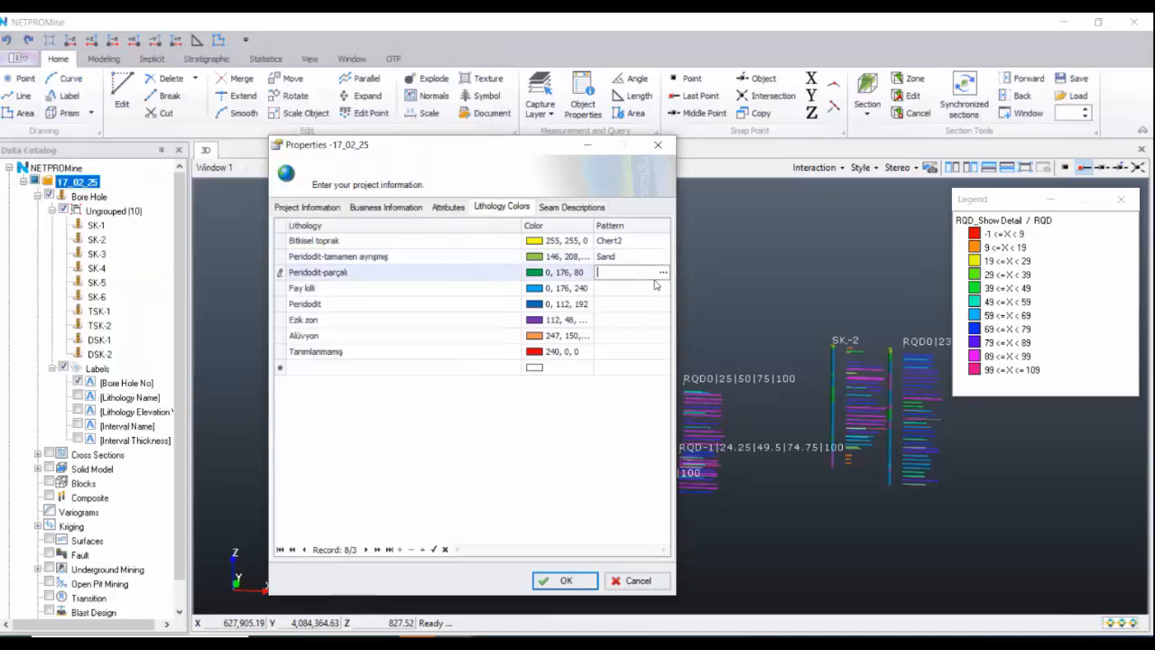
{"action": "left_click", "coordinate": [663, 271]}
{"action": "left_click", "coordinate": [180, 307]}
{"action": "left_click", "coordinate": [159, 335]}
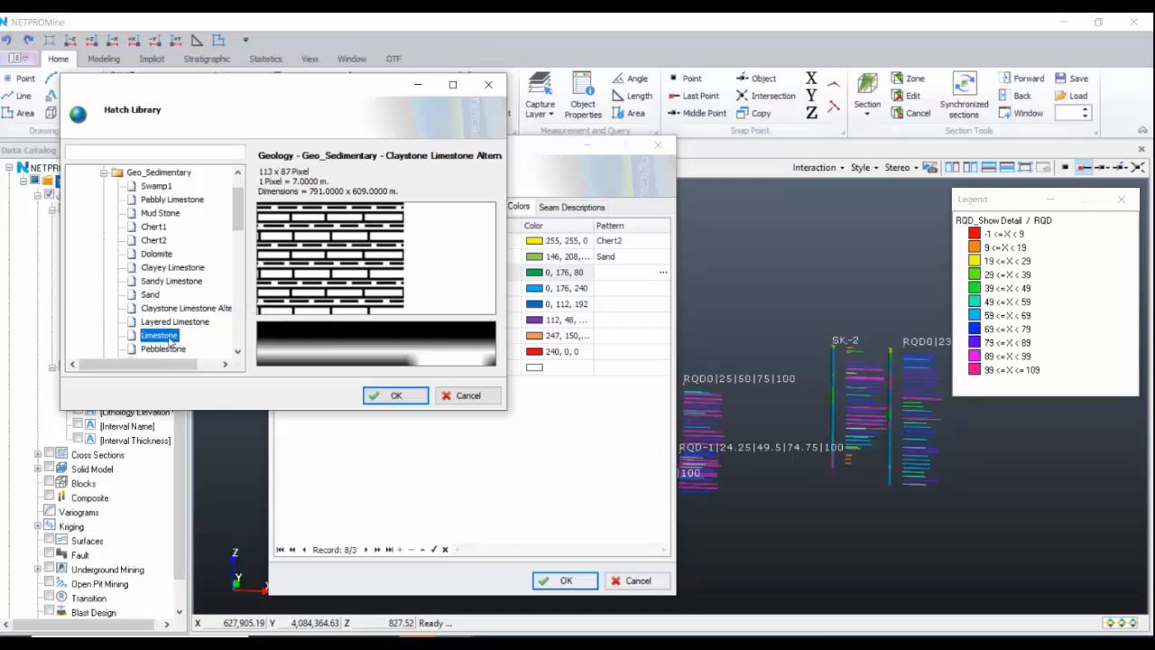
{"action": "left_click", "coordinate": [385, 397]}
- Assign the Sandstone2 hatch from the Geo_Sedimentary library as the pattern of the Fay killi lithology
{"action": "left_click", "coordinate": [636, 288]}
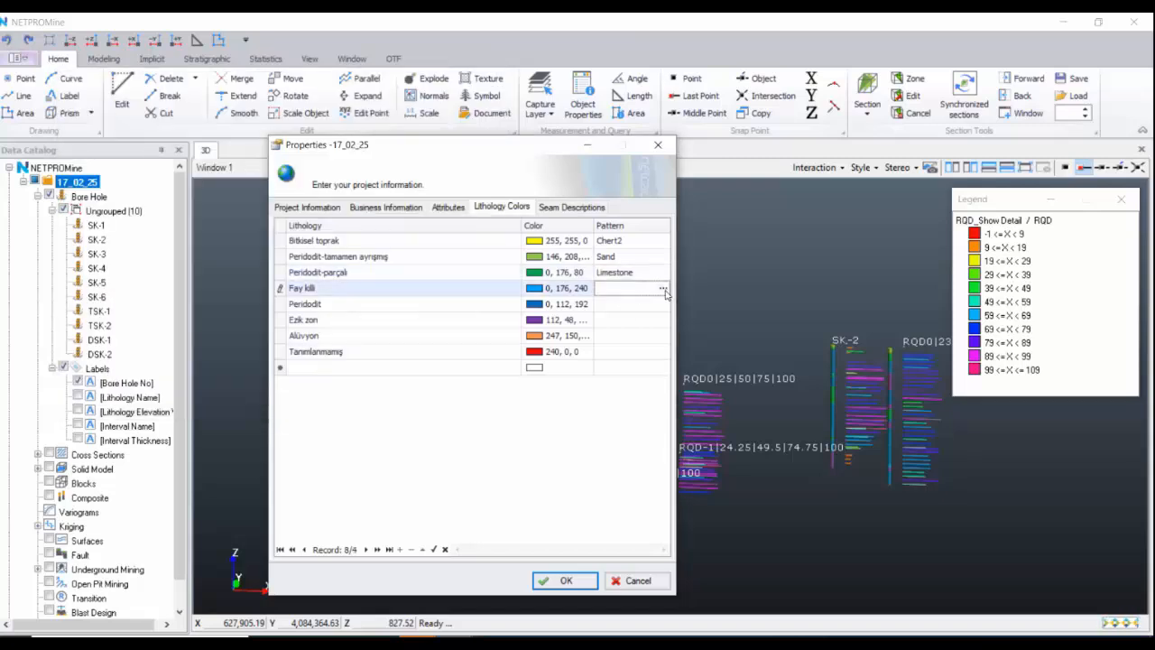
{"action": "left_click", "coordinate": [665, 292]}
{"action": "scroll", "coordinate": [180, 350], "scroll_direction": "down", "scroll_amount": 5}
{"action": "left_click", "coordinate": [172, 342]}
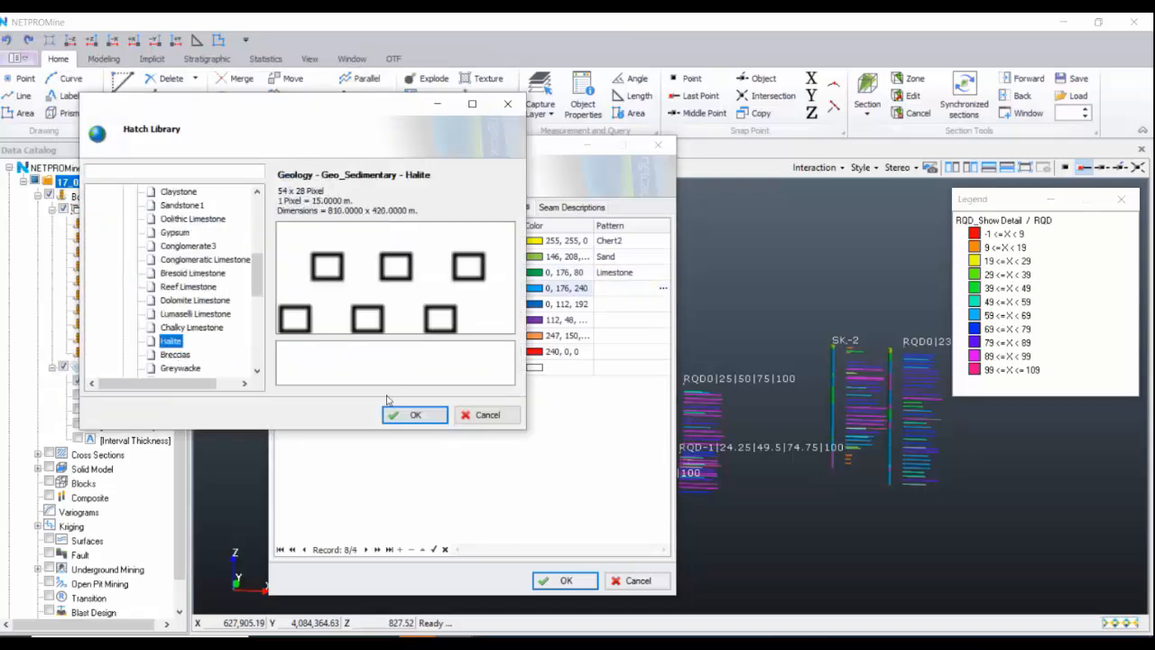
{"action": "left_click", "coordinate": [175, 354]}
{"action": "left_click", "coordinate": [180, 367]}
{"action": "scroll", "coordinate": [197, 337], "scroll_direction": "down", "scroll_amount": 3}
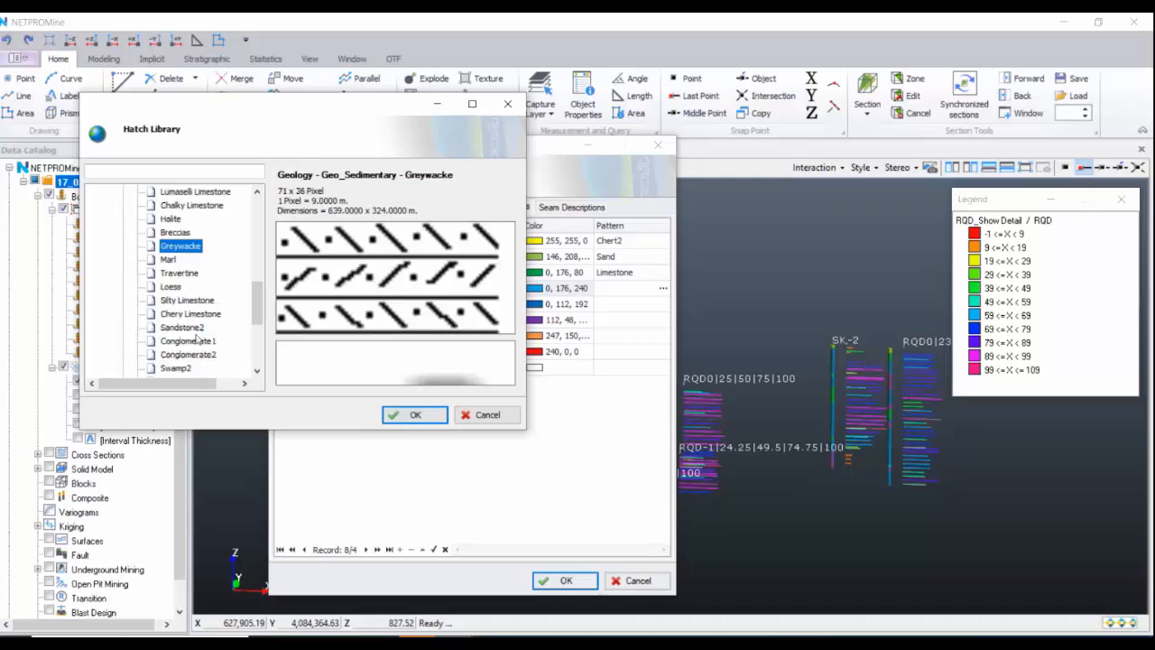
{"action": "left_click", "coordinate": [191, 313]}
{"action": "left_click", "coordinate": [182, 327]}
{"action": "left_click", "coordinate": [410, 414]}
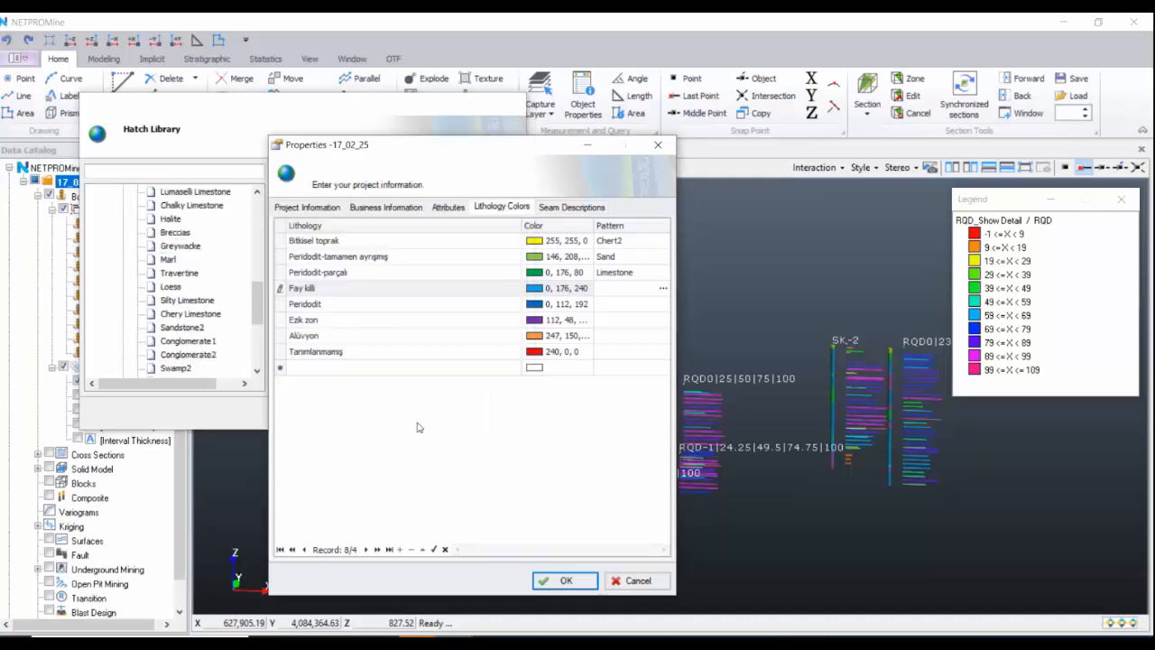
- Assign the Gravel hatch from the Geo_Sedimentary library as the pattern of the Peridodit lithology
{"action": "left_click", "coordinate": [662, 307]}
{"action": "scroll", "coordinate": [208, 343], "scroll_direction": "down", "scroll_amount": 4}
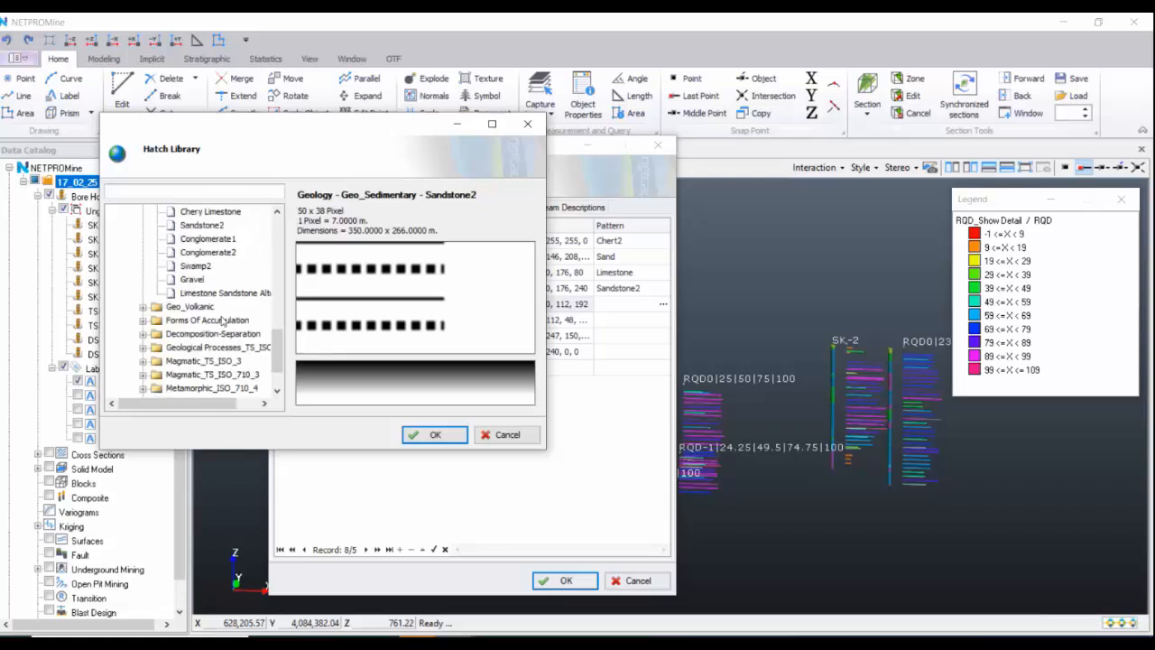
{"action": "left_click", "coordinate": [192, 279]}
{"action": "left_click", "coordinate": [435, 434]}
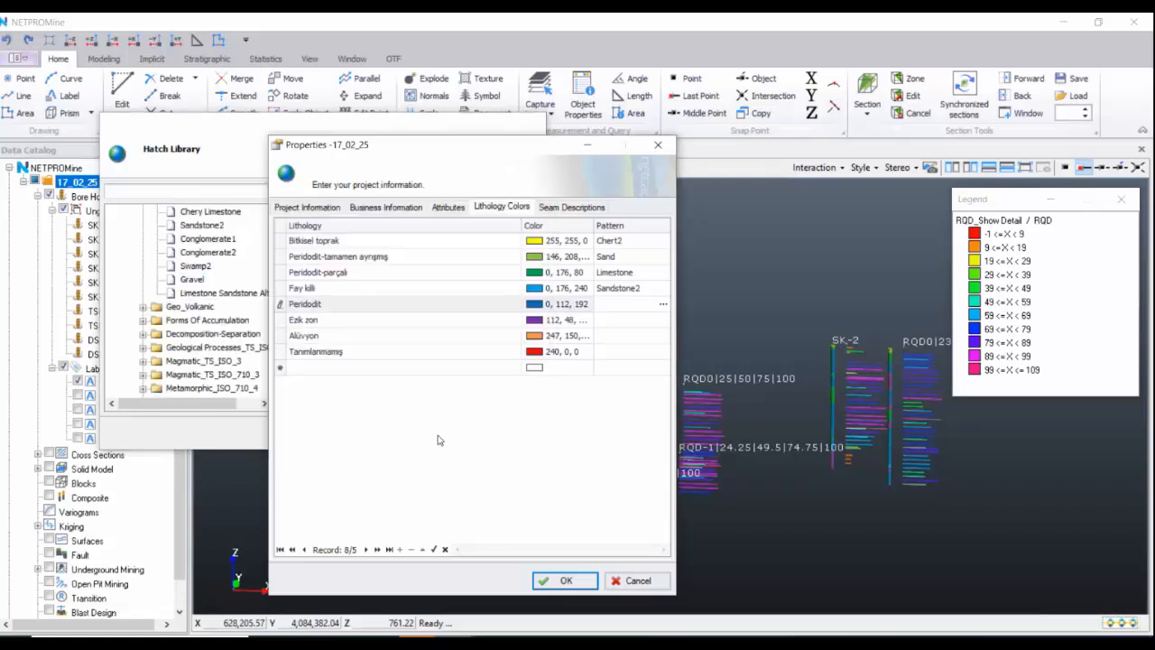
- Assign the Marl hatch from the Geo_Sedimentary library as the pattern of the Ezik zon lithology
{"action": "left_click", "coordinate": [634, 322]}
{"action": "left_click", "coordinate": [663, 319]}
{"action": "left_click", "coordinate": [207, 285]}
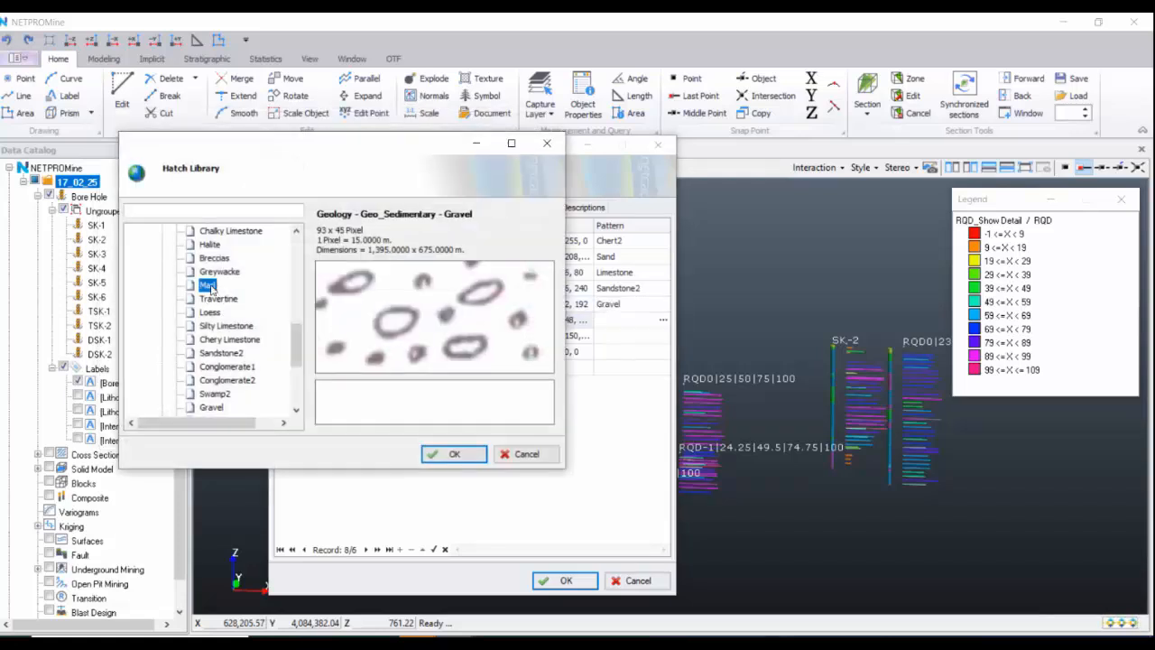
{"action": "left_click", "coordinate": [451, 454]}
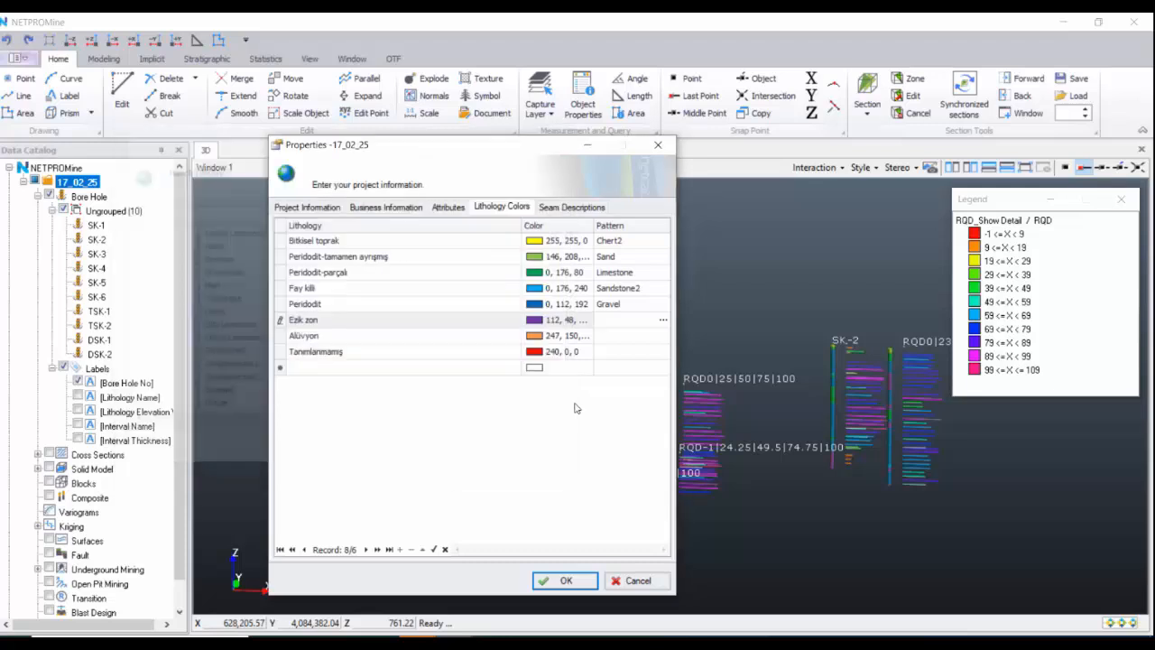
- Assign the Conglomerate2 hatch from the Geo_Sedimentary library as the pattern of the Alüvyon lithology
{"action": "left_click", "coordinate": [634, 334]}
{"action": "left_click", "coordinate": [663, 335]}
{"action": "left_click", "coordinate": [239, 407]}
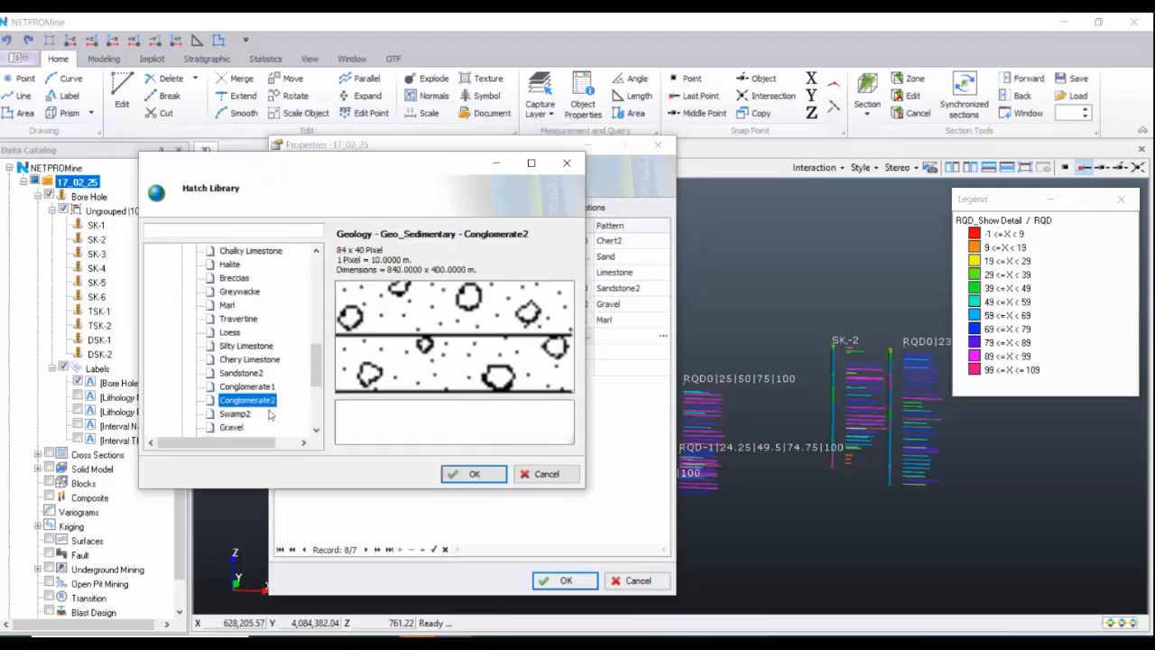
{"action": "left_click", "coordinate": [473, 475]}
- Assign the Swamp1 hatch from the Geo_Sedimentary library to the Tanımlanmamış lithology and apply the project properties
{"action": "left_click", "coordinate": [635, 351]}
{"action": "left_click", "coordinate": [663, 351]}
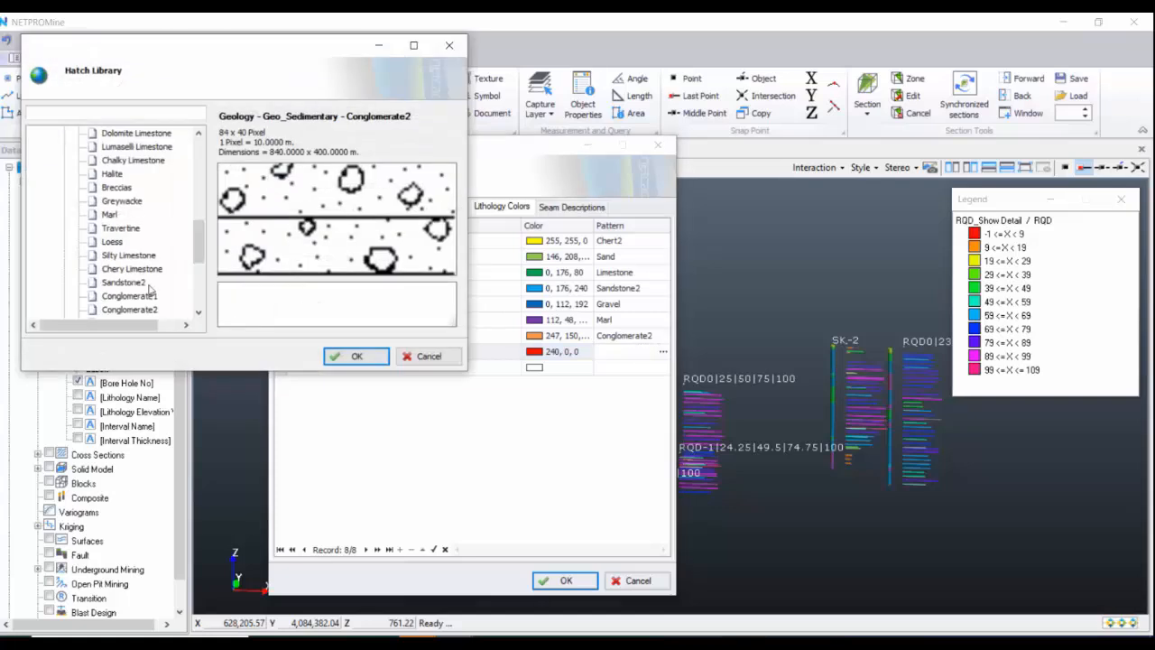
{"action": "left_click", "coordinate": [117, 282]}
{"action": "scroll", "coordinate": [130, 262], "scroll_direction": "down", "scroll_amount": 2}
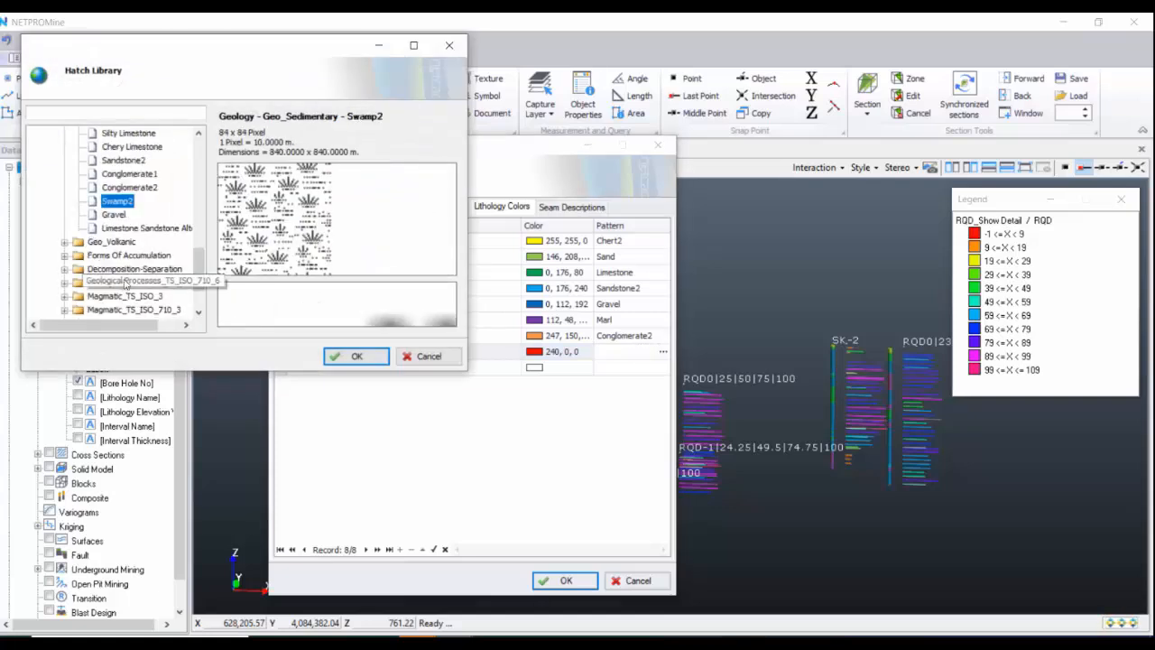
{"action": "left_click", "coordinate": [130, 228]}
{"action": "scroll", "coordinate": [131, 235], "scroll_direction": "down", "scroll_amount": 3}
{"action": "left_click", "coordinate": [135, 269]}
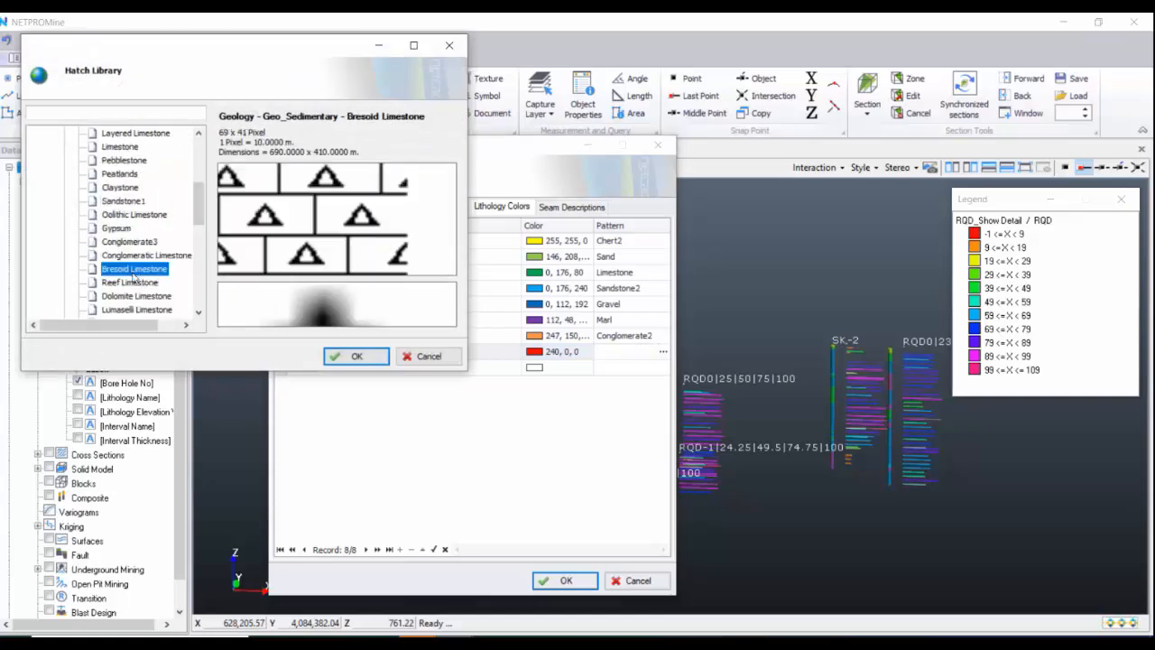
{"action": "left_click", "coordinate": [135, 282]}
{"action": "scroll", "coordinate": [126, 275], "scroll_direction": "up", "scroll_amount": 2}
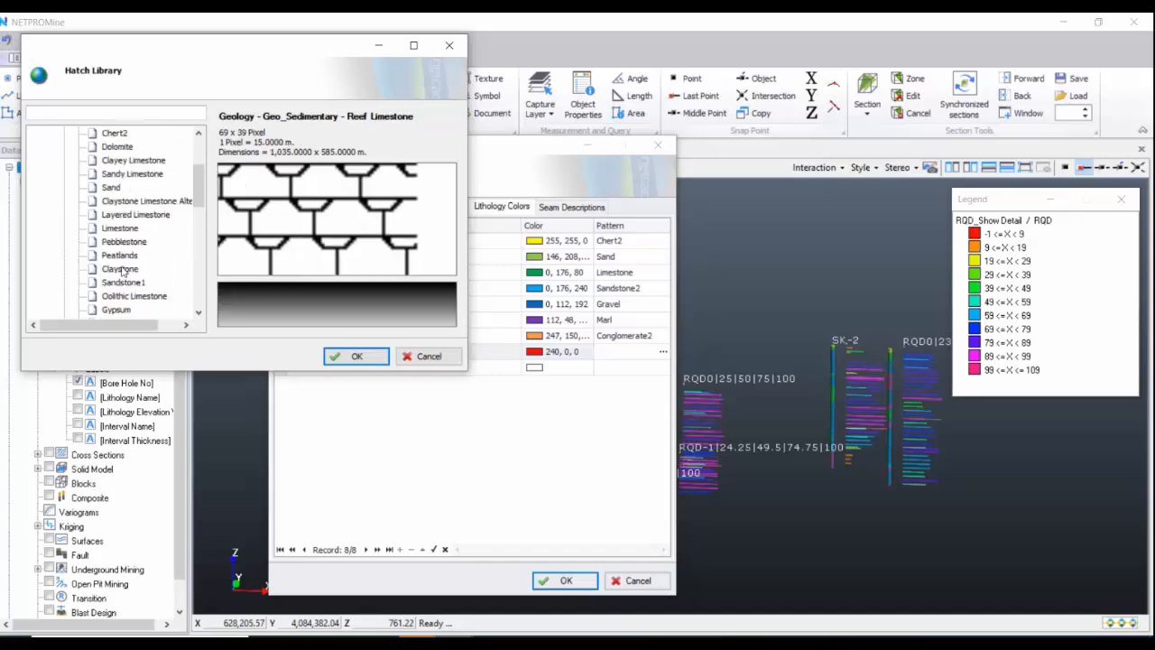
{"action": "left_click", "coordinate": [118, 215]}
{"action": "left_click", "coordinate": [117, 200]}
{"action": "left_click", "coordinate": [112, 187]}
{"action": "scroll", "coordinate": [113, 187], "scroll_direction": "up", "scroll_amount": 1}
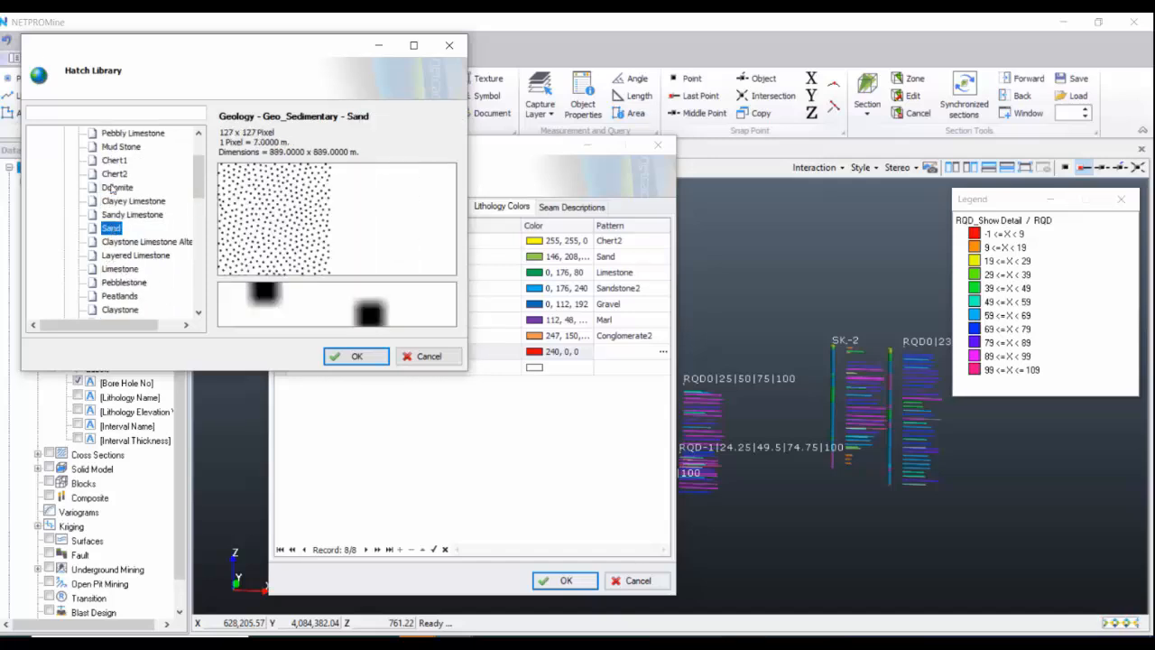
{"action": "scroll", "coordinate": [113, 187], "scroll_direction": "up", "scroll_amount": 1}
{"action": "left_click", "coordinate": [117, 160]}
{"action": "left_click", "coordinate": [118, 173]}
{"action": "left_click", "coordinate": [115, 162]}
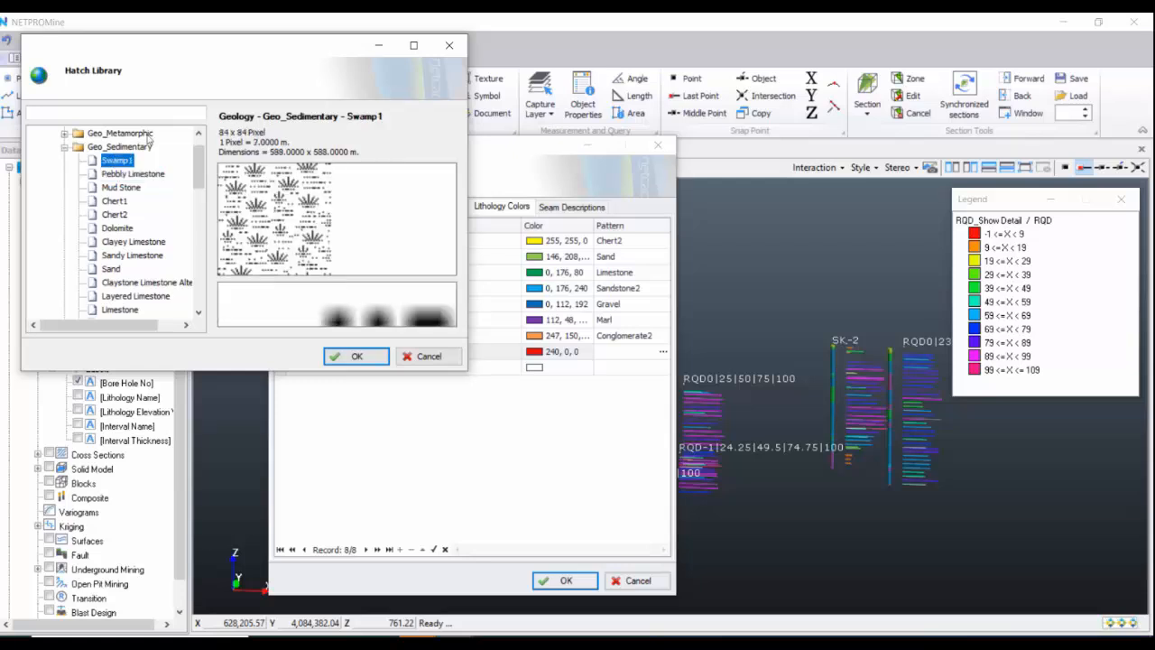
{"action": "left_click", "coordinate": [357, 355]}
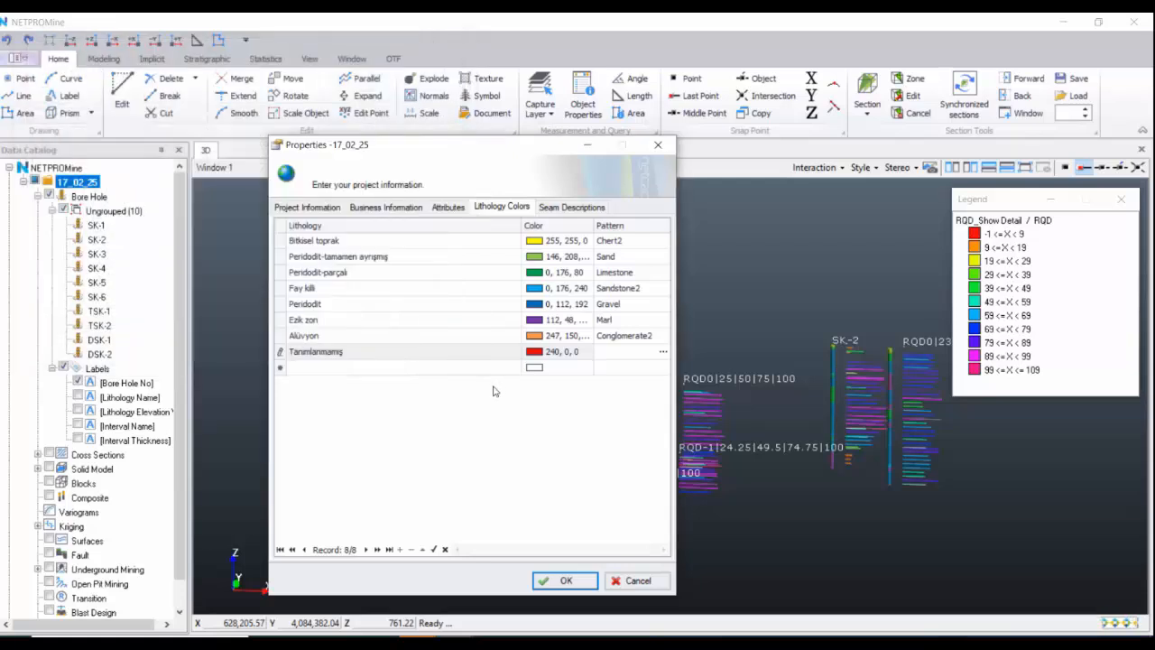
{"action": "left_click", "coordinate": [558, 581]}
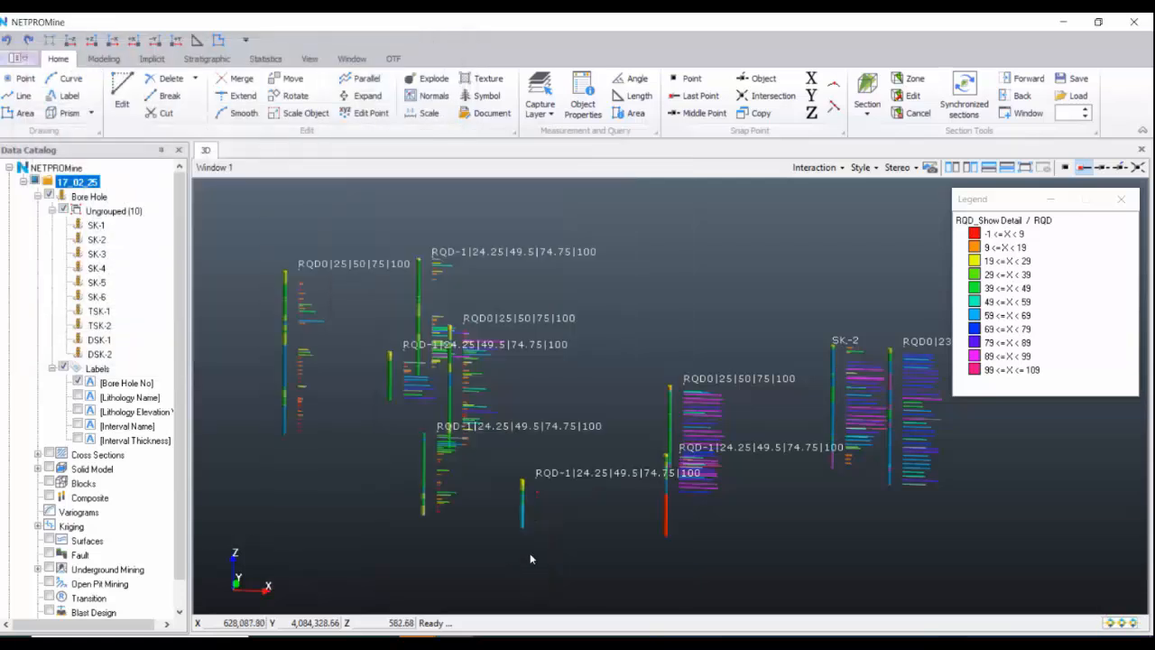
- Open the project's Template2 bore hole log report template for viewing, and close it without changes
{"action": "right_click", "coordinate": [125, 196]}
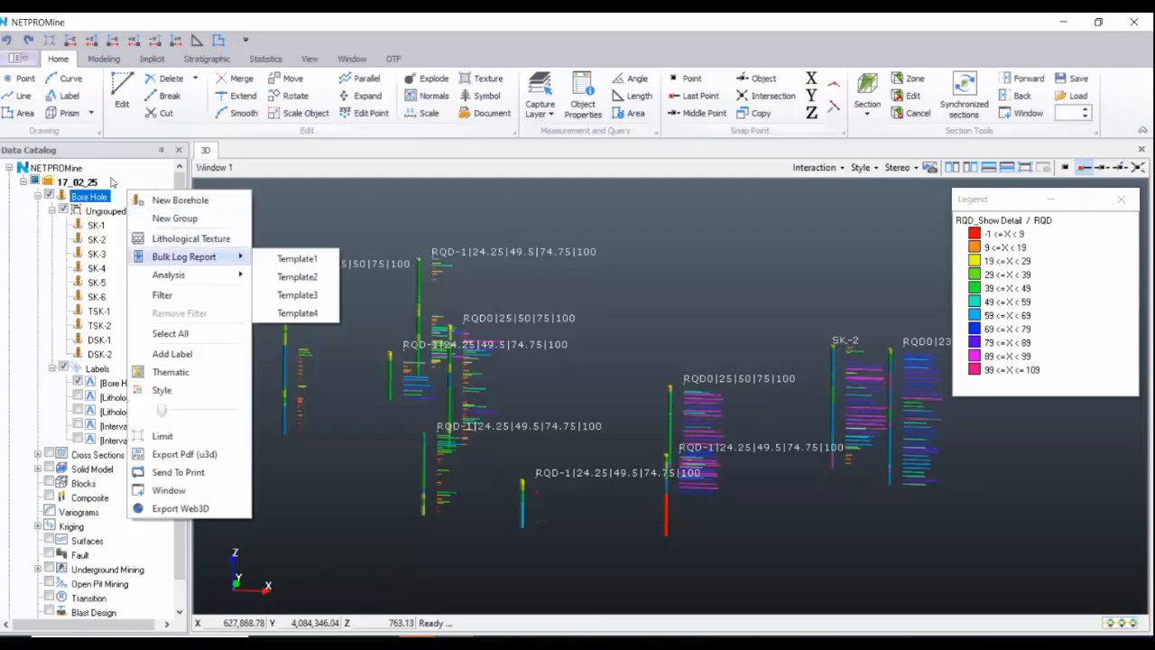
{"action": "right_click", "coordinate": [111, 183]}
{"action": "mouse_move", "coordinate": [136, 292]}
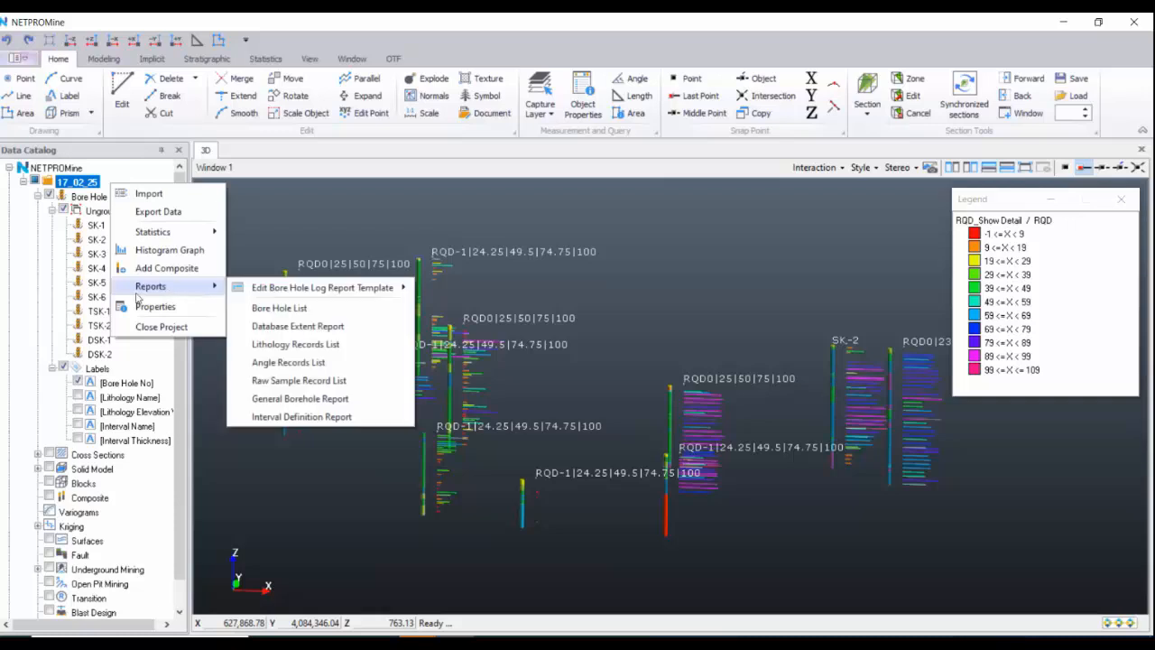
{"action": "mouse_move", "coordinate": [258, 291]}
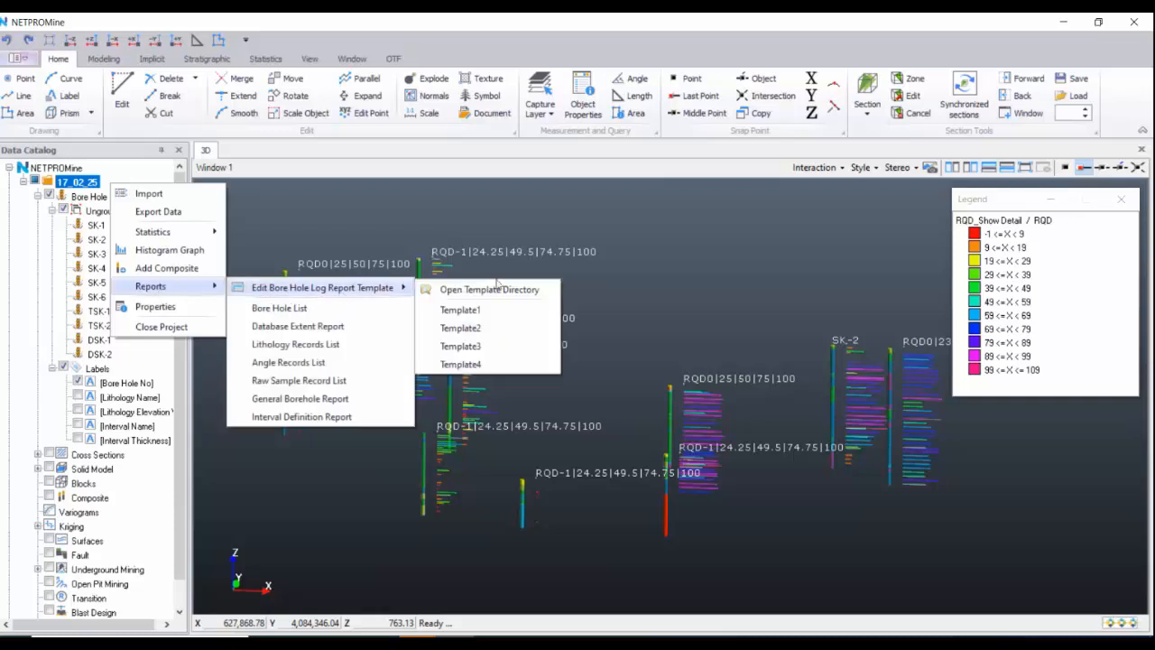
{"action": "left_click", "coordinate": [504, 329]}
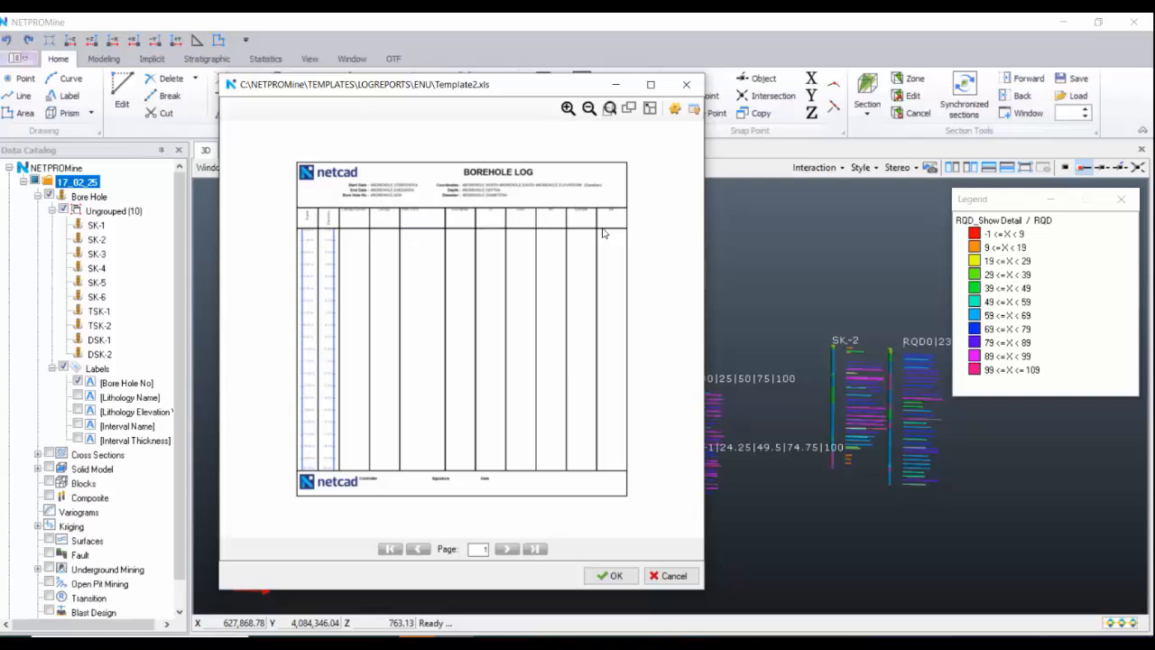
{"action": "left_click", "coordinate": [683, 84]}
- Generate the bore hole log report of SK-1 with Template2 and view its display settings without changing them
{"action": "right_click", "coordinate": [124, 223]}
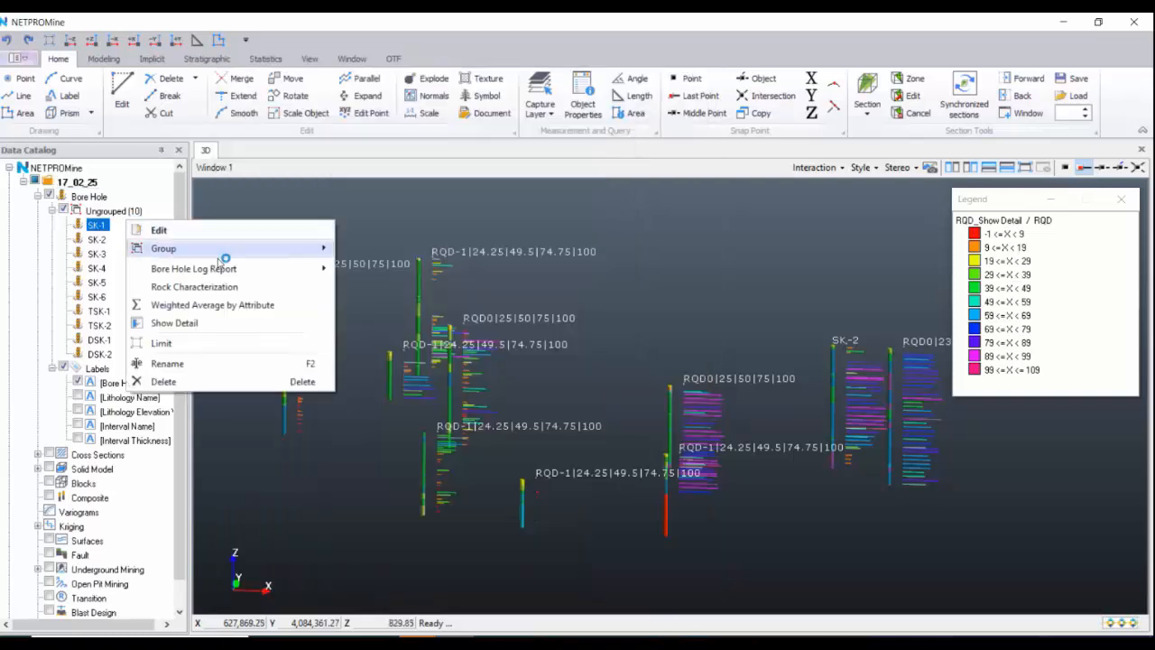
{"action": "mouse_move", "coordinate": [297, 268]}
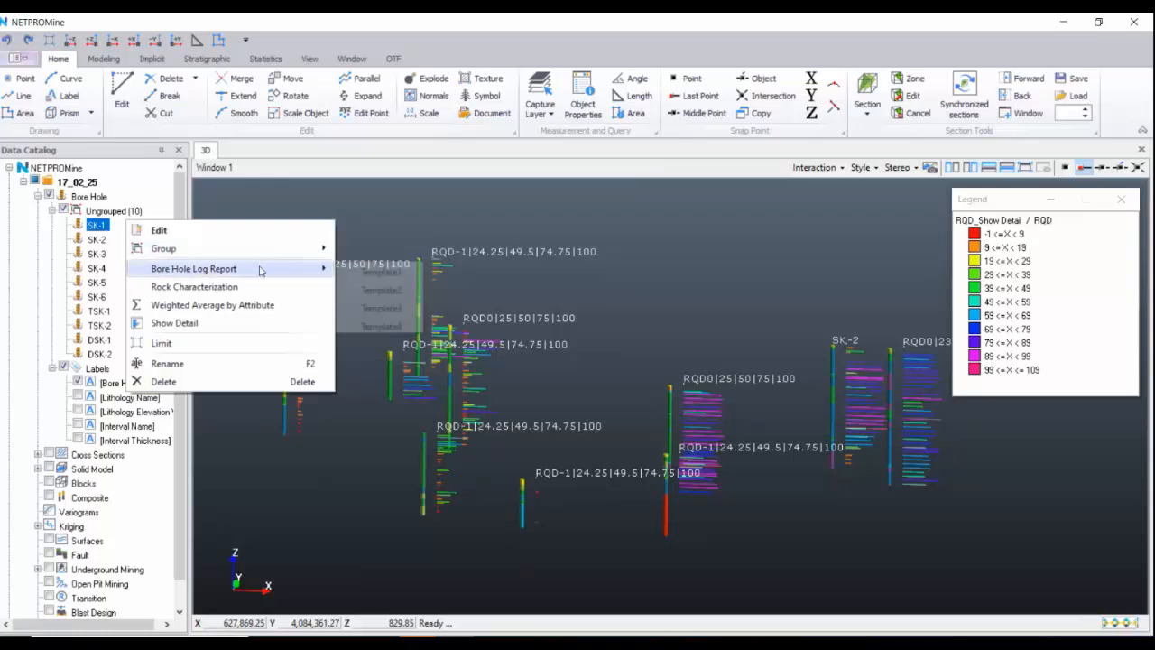
{"action": "left_click", "coordinate": [380, 288]}
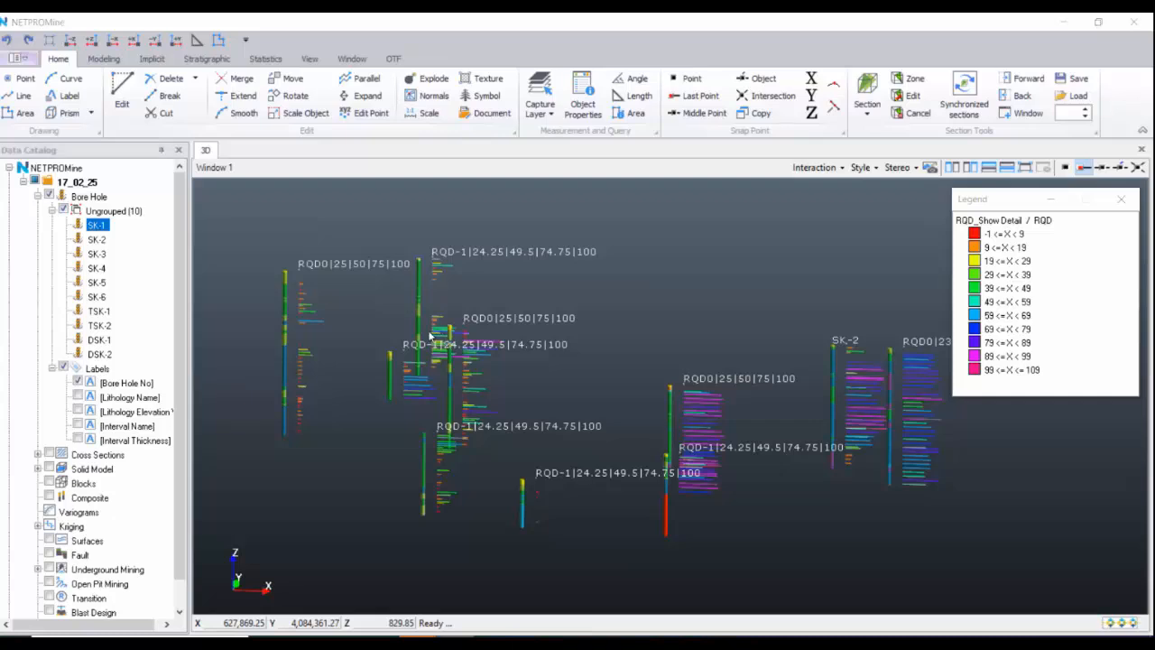
{"action": "left_click_drag", "start_coordinate": [345, 100], "coordinate": [473, 78]}
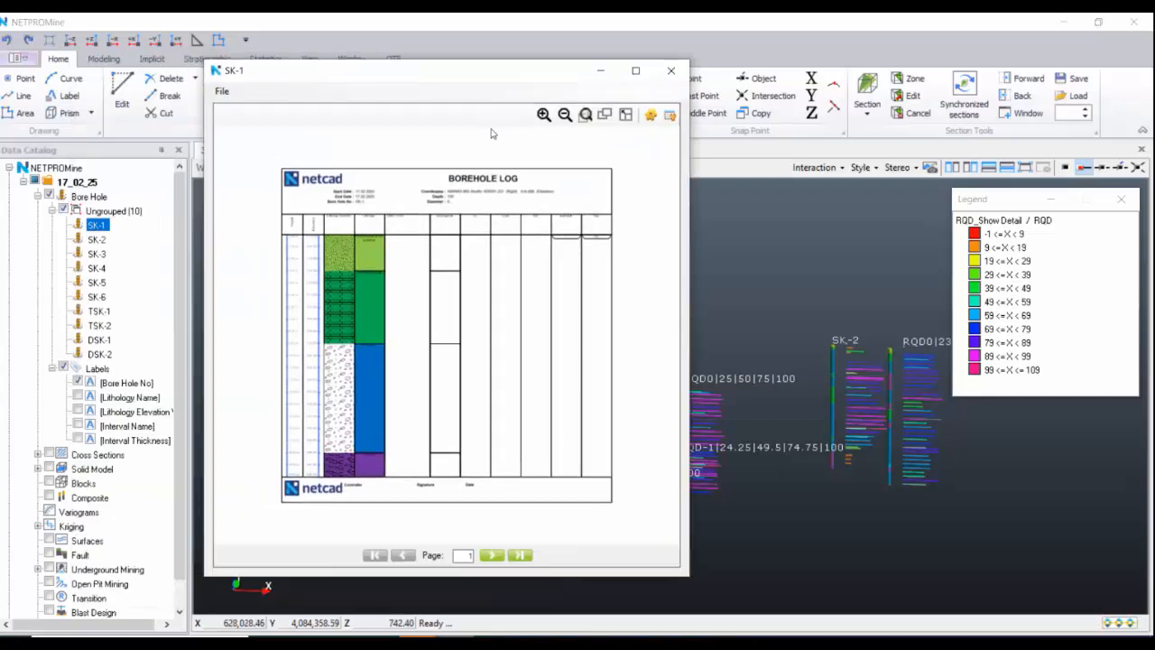
{"action": "left_click", "coordinate": [650, 115]}
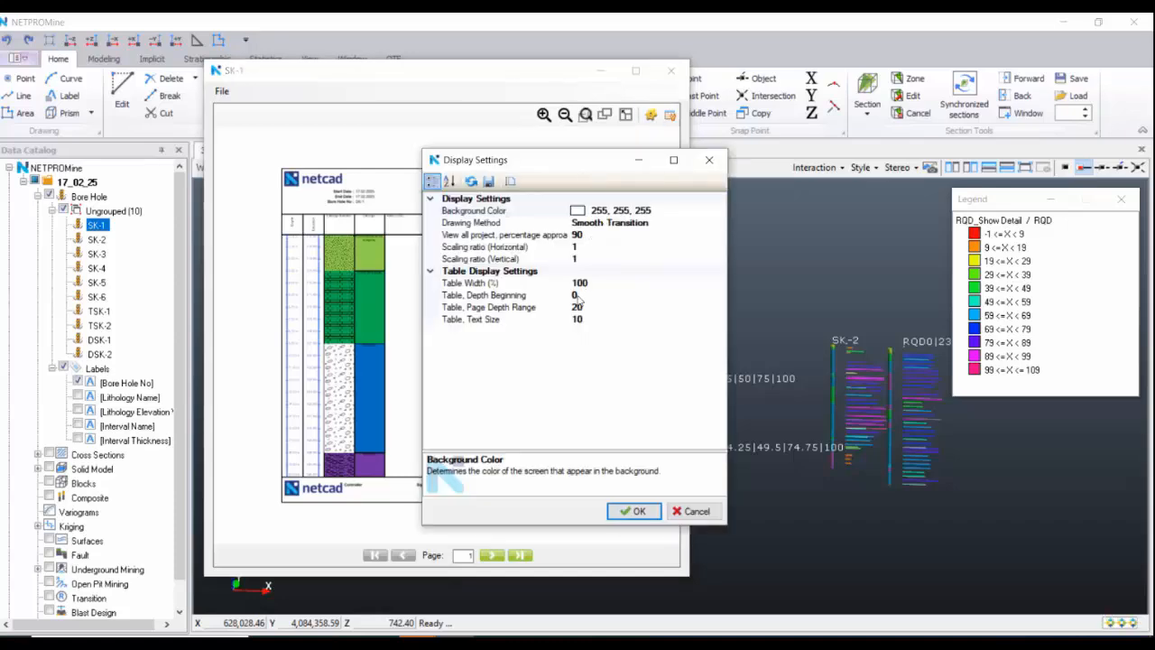
{"action": "left_click", "coordinate": [709, 160]}
- Examine the lithology symbol and lithology columns of the SK-1 borehole log up close, from the header to the footer
{"action": "scroll", "coordinate": [322, 307], "scroll_direction": "up", "scroll_amount": 5}
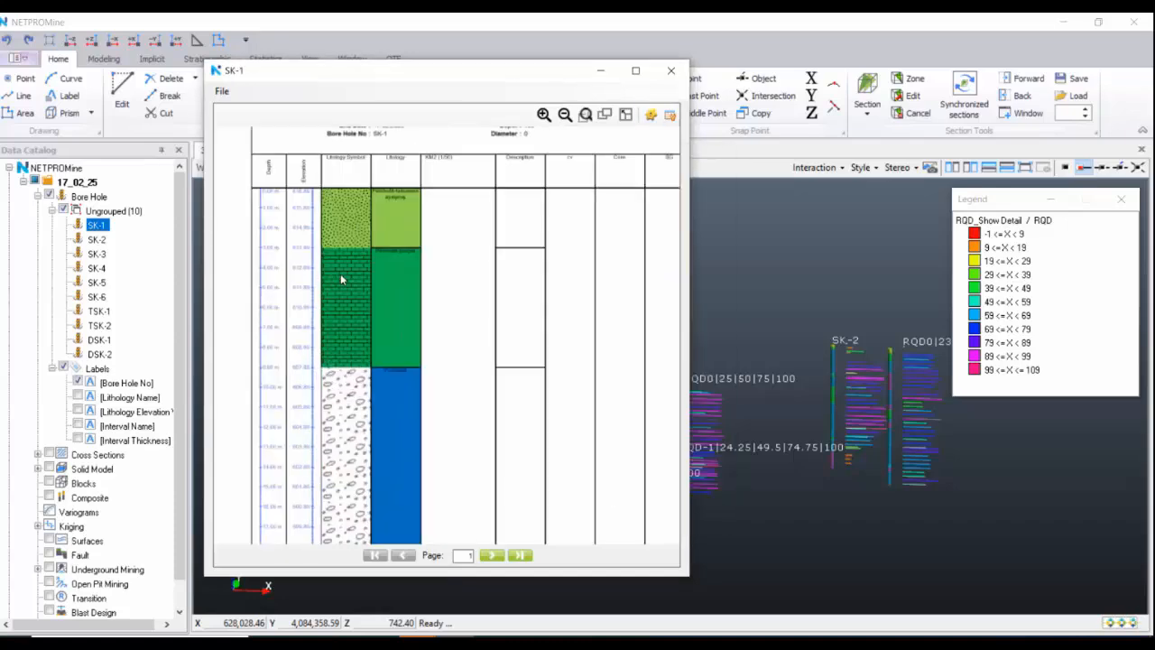
{"action": "scroll", "coordinate": [341, 279], "scroll_direction": "up", "scroll_amount": 5}
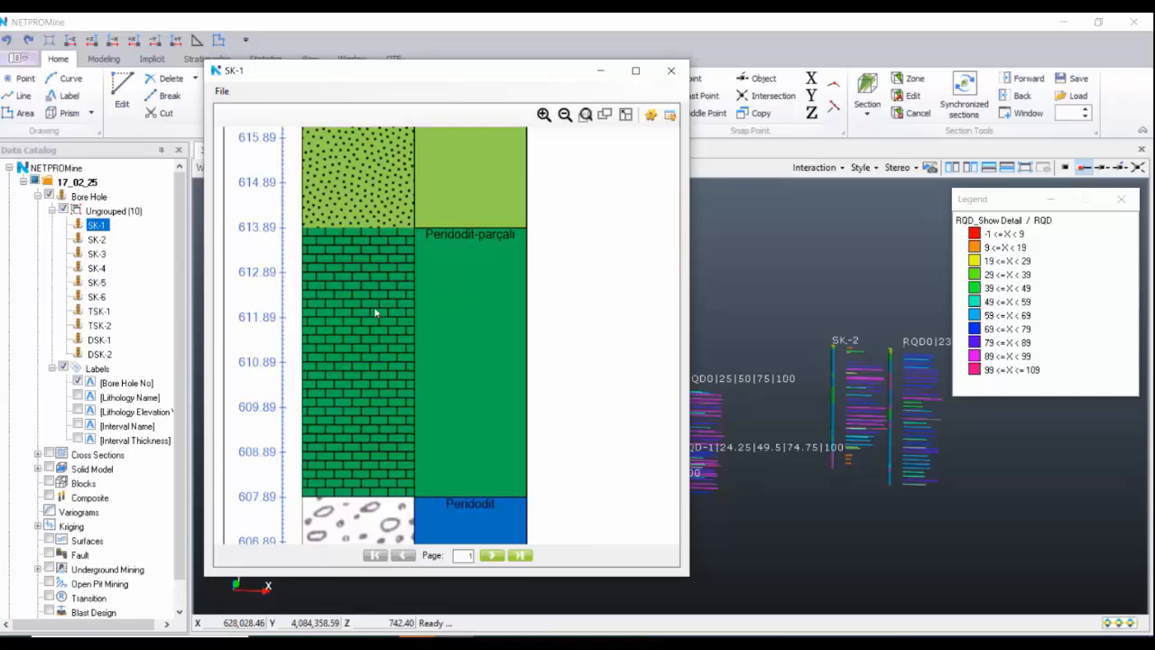
{"action": "left_click_drag", "start_coordinate": [446, 303], "coordinate": [499, 391]}
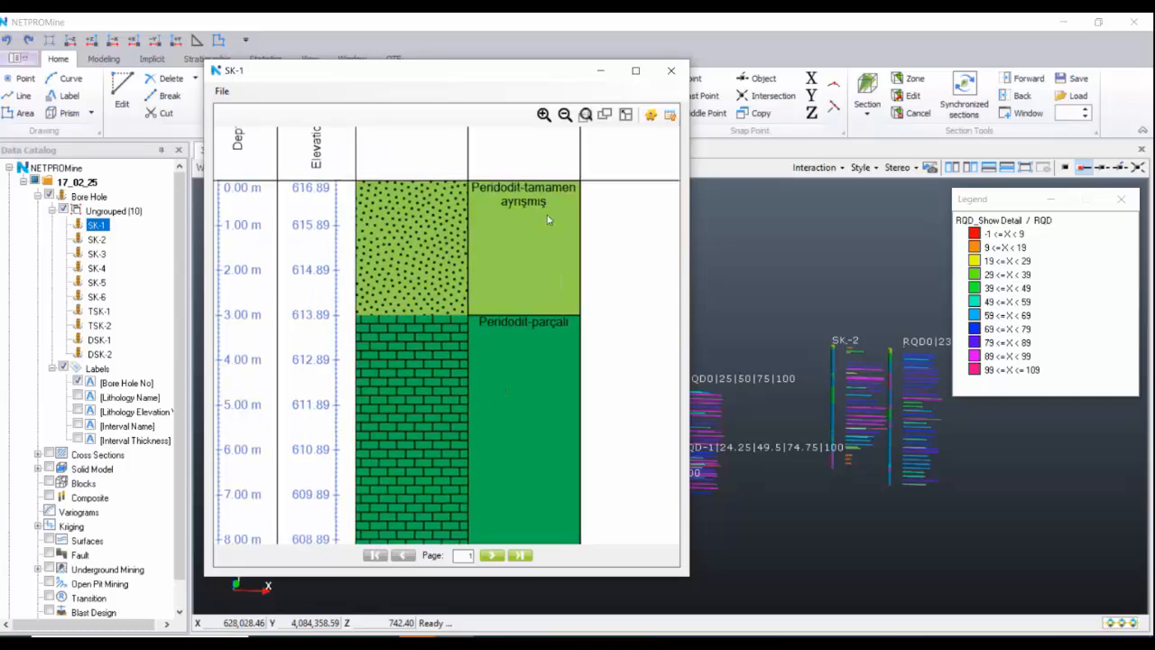
{"action": "left_click_drag", "start_coordinate": [538, 324], "coordinate": [587, 217]}
{"action": "scroll", "coordinate": [567, 299], "scroll_direction": "down", "scroll_amount": 4}
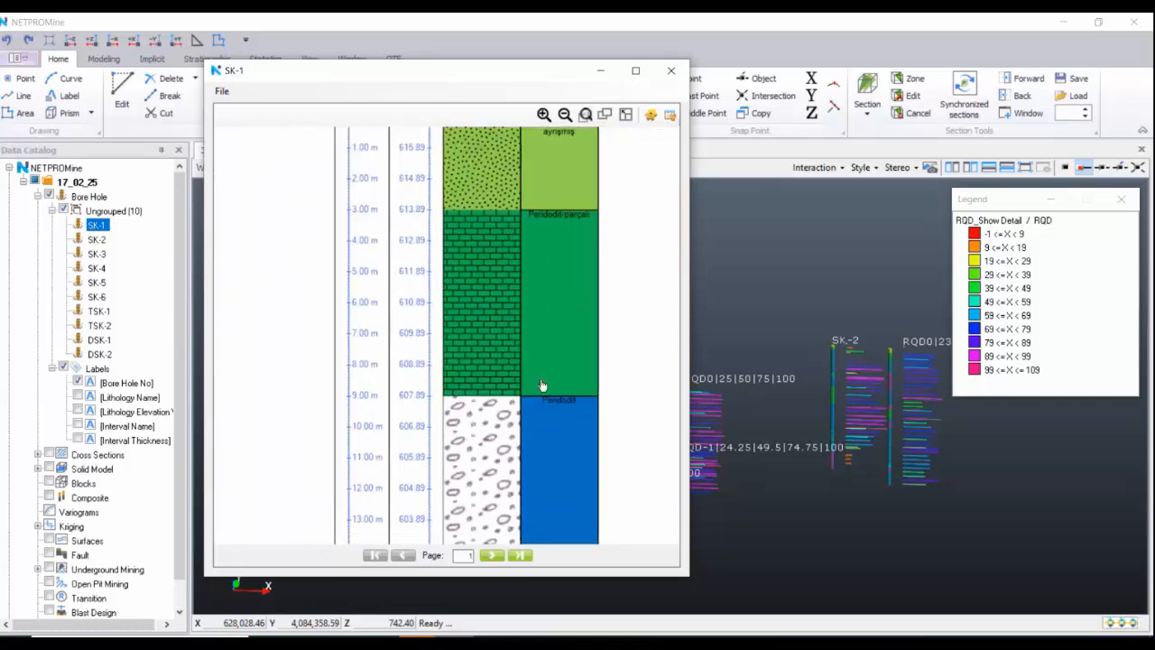
{"action": "left_click_drag", "start_coordinate": [542, 385], "coordinate": [480, 277]}
{"action": "mouse_move", "coordinate": [476, 353]}
{"action": "left_mouse_down"}
{"action": "mouse_move", "coordinate": [456, 320]}
{"action": "mouse_move", "coordinate": [454, 242]}
{"action": "left_mouse_up"}
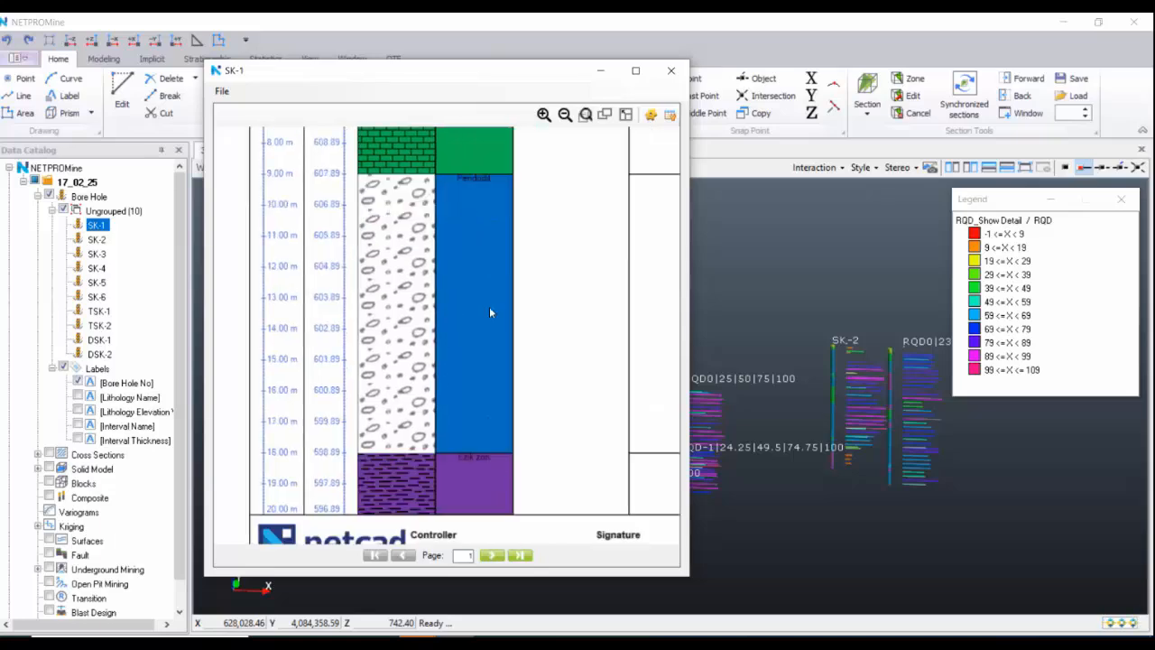
{"action": "mouse_move", "coordinate": [486, 309]}
{"action": "left_mouse_down"}
{"action": "mouse_move", "coordinate": [484, 496]}
{"action": "mouse_move", "coordinate": [479, 408]}
{"action": "mouse_move", "coordinate": [470, 528]}
{"action": "left_mouse_up"}
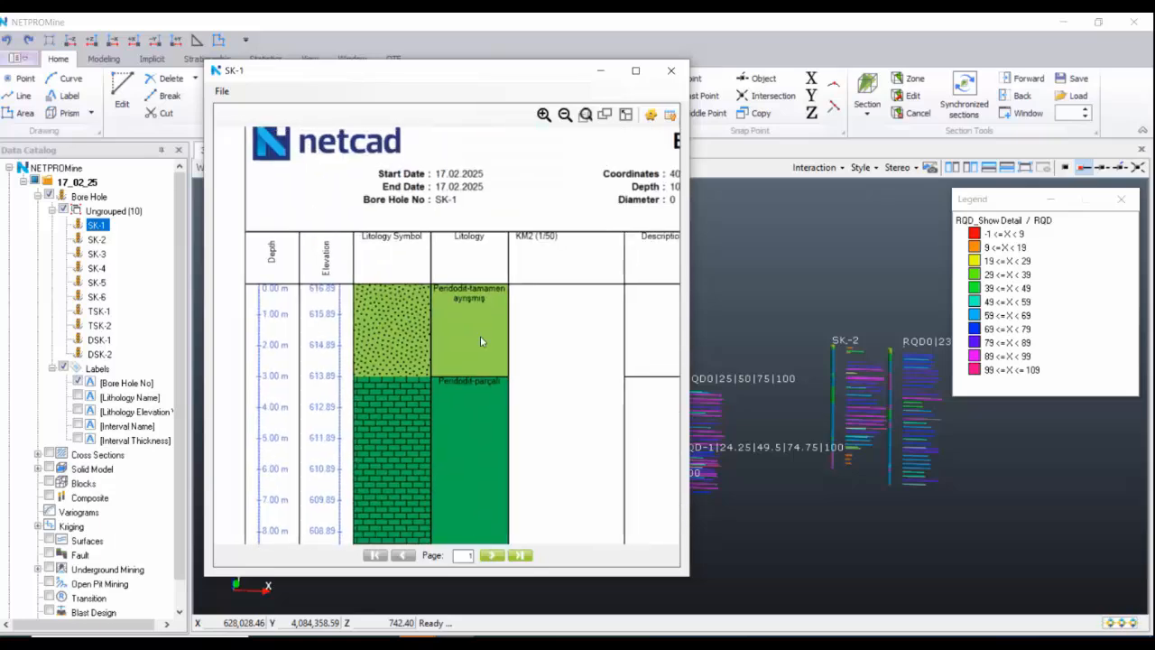
{"action": "scroll", "coordinate": [481, 340], "scroll_direction": "down", "scroll_amount": 3}
{"action": "left_click_drag", "start_coordinate": [538, 401], "coordinate": [473, 271]}
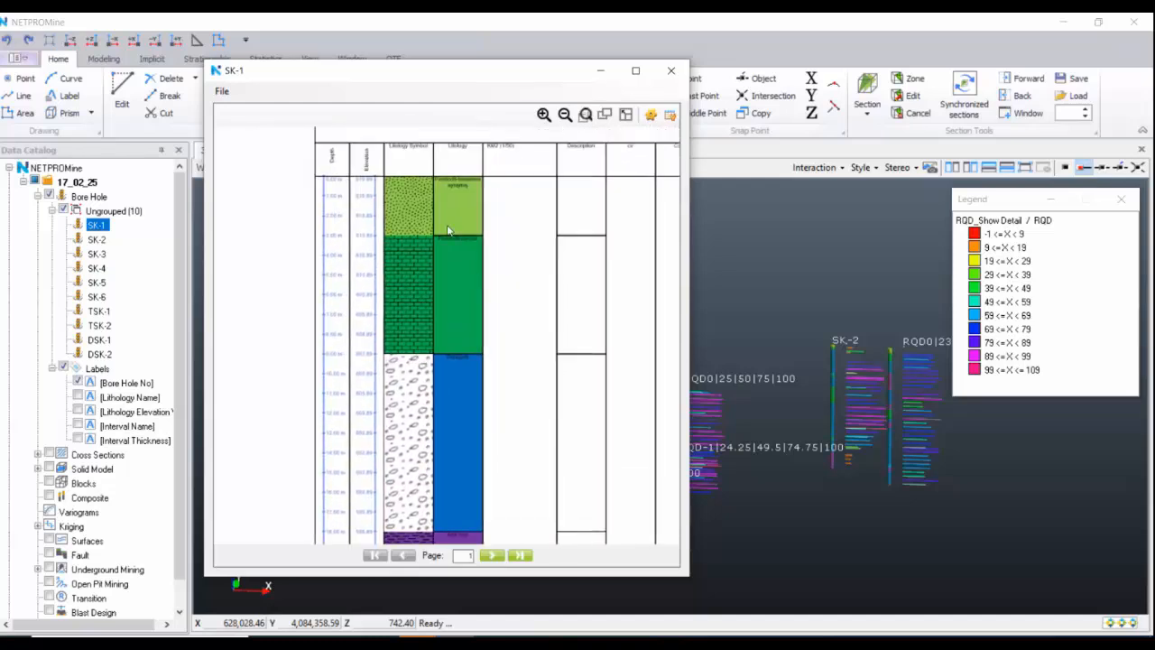
- Examine the SK-1 borehole log's columns from the lithology symbols across to Azimuth and Dip, and close the report
{"action": "scroll", "coordinate": [449, 231], "scroll_direction": "up", "scroll_amount": 1}
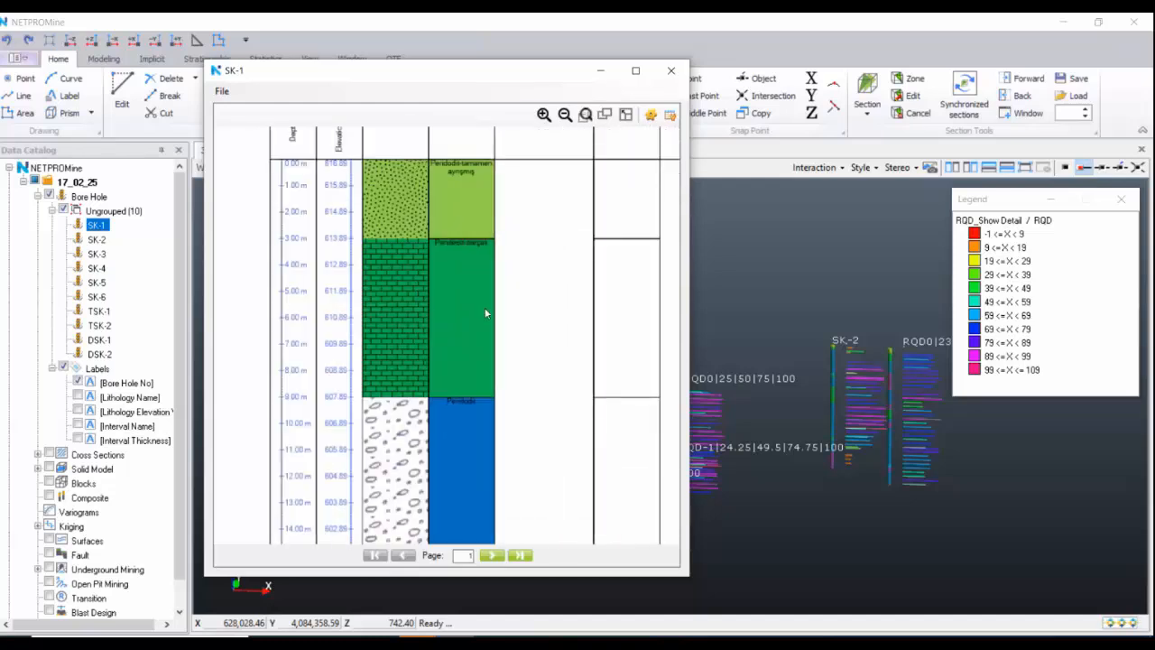
{"action": "scroll", "coordinate": [484, 313], "scroll_direction": "down", "scroll_amount": 3}
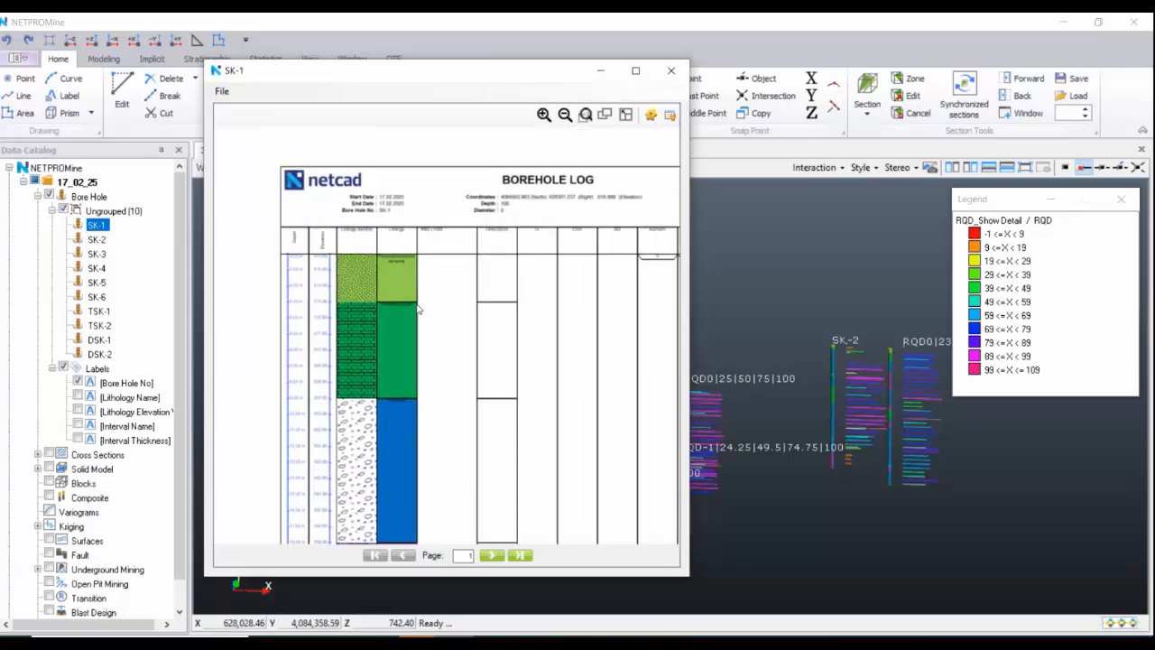
{"action": "scroll", "coordinate": [361, 306], "scroll_direction": "up", "scroll_amount": 3}
{"action": "scroll", "coordinate": [385, 320], "scroll_direction": "up", "scroll_amount": 2}
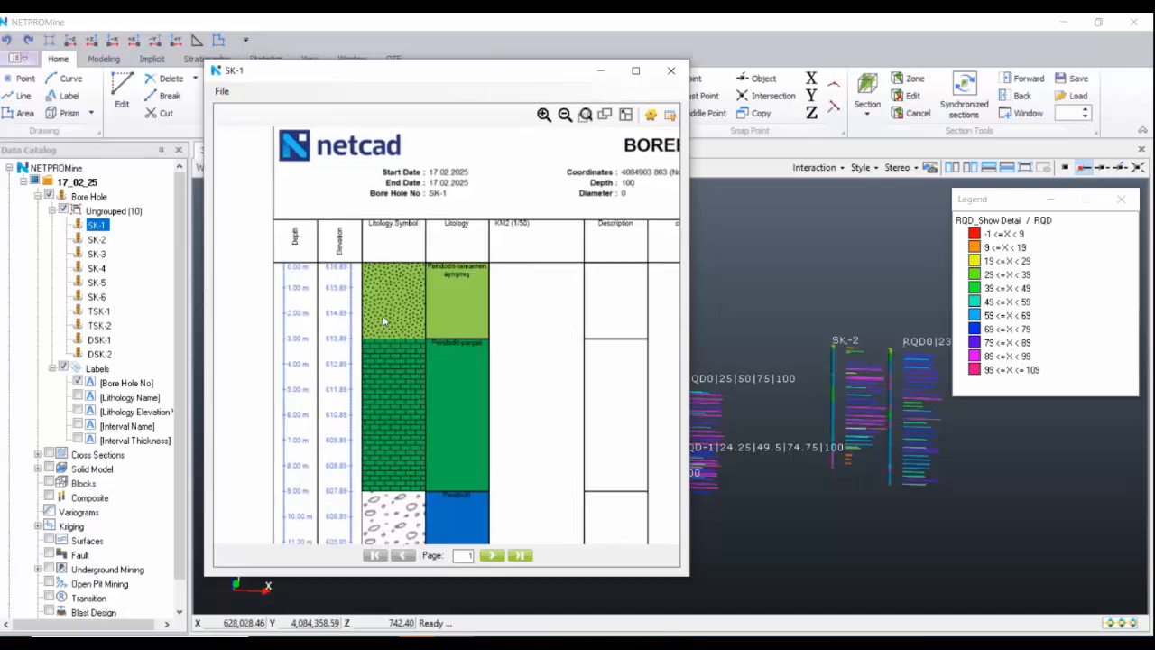
{"action": "left_click_drag", "start_coordinate": [516, 322], "coordinate": [426, 319]}
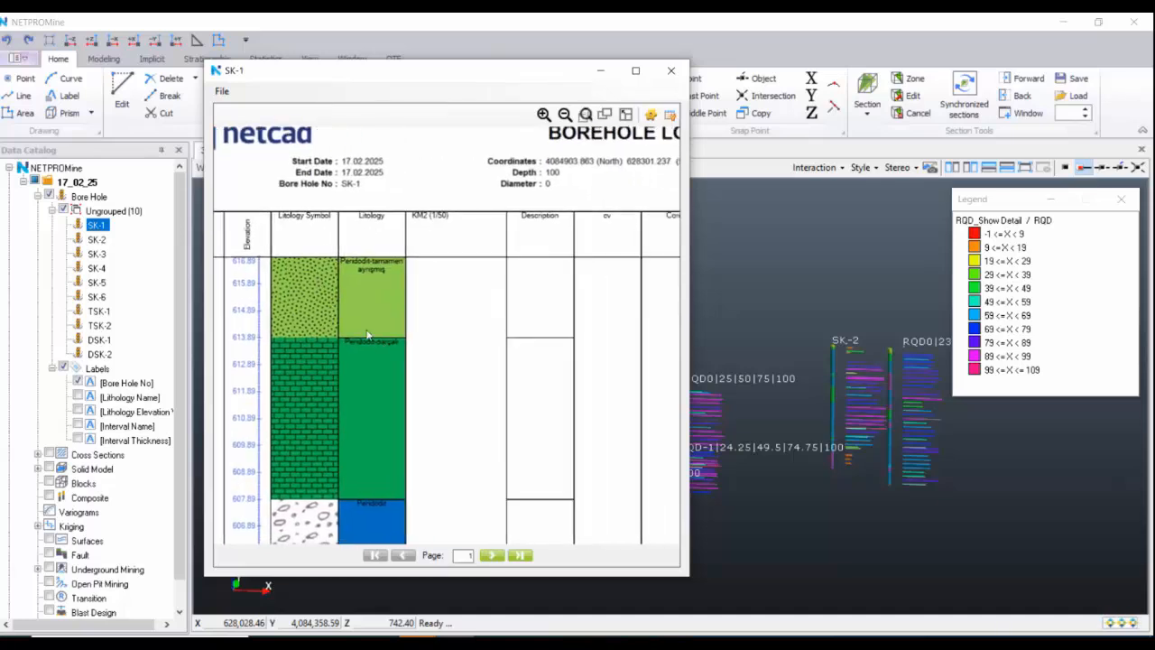
{"action": "left_click_drag", "start_coordinate": [503, 335], "coordinate": [361, 339]}
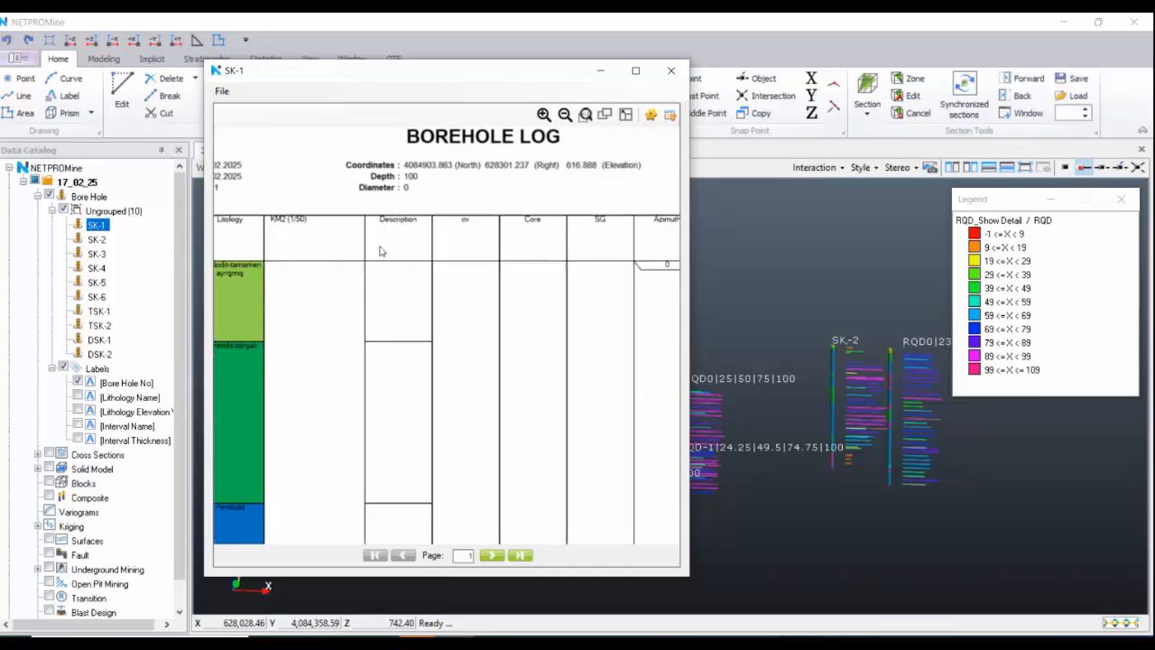
{"action": "left_click_drag", "start_coordinate": [496, 332], "coordinate": [319, 298]}
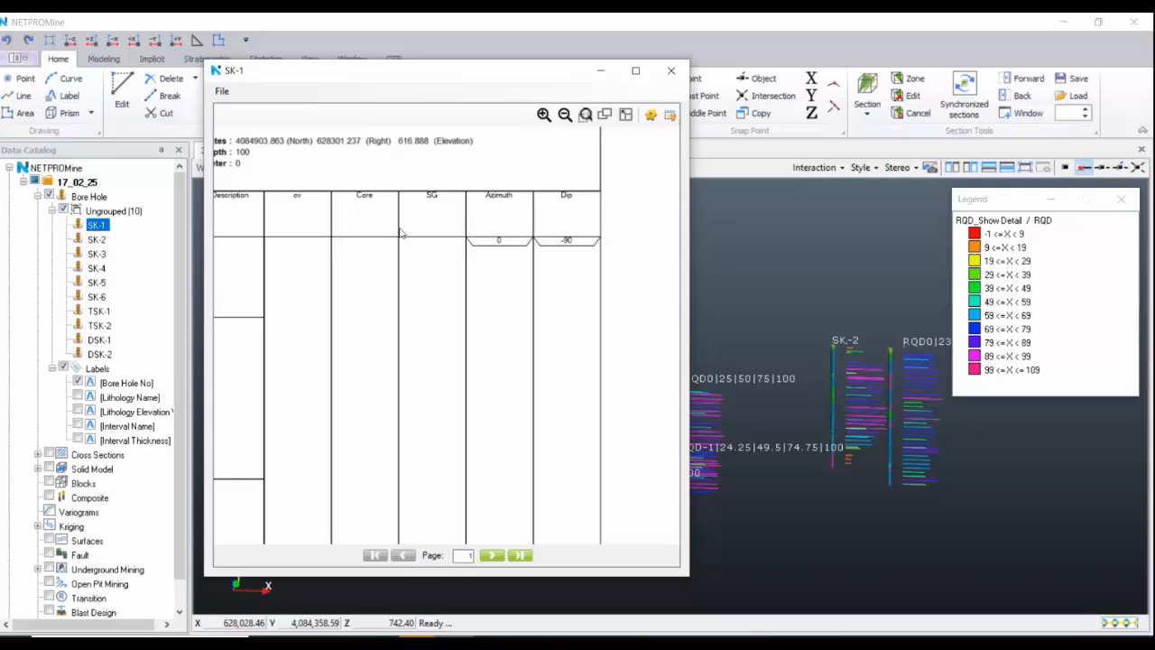
{"action": "left_click", "coordinate": [674, 70]}
- Open the project's Template2 bore hole log report template for editing and bring up its table settings
{"action": "left_click", "coordinate": [135, 184]}
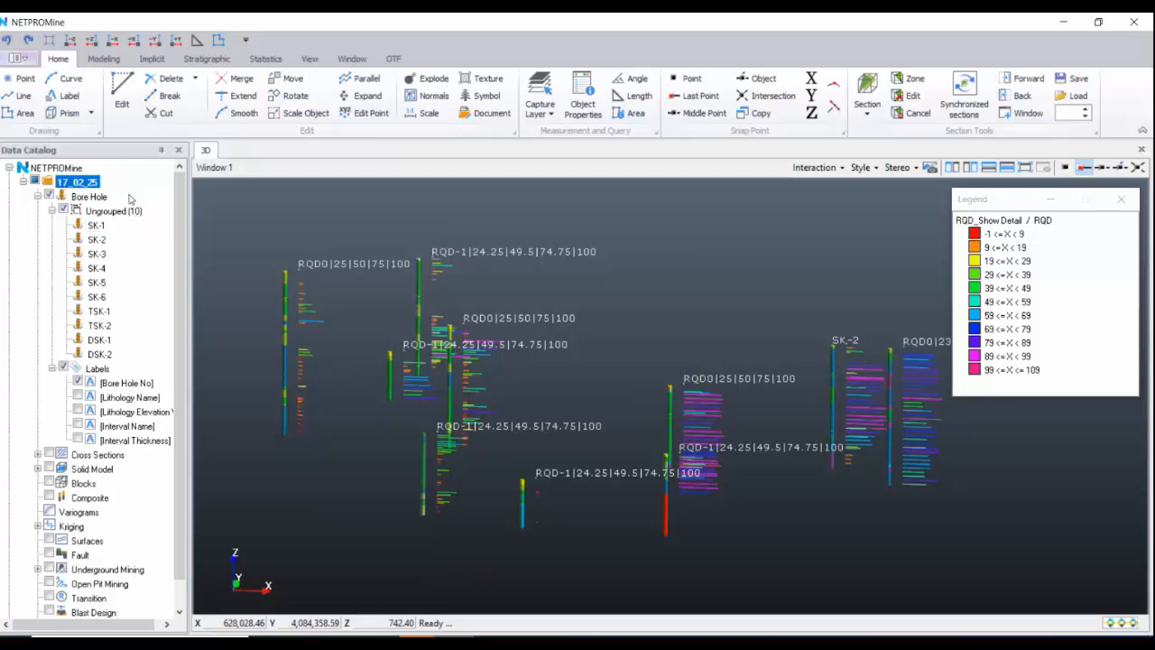
{"action": "right_click", "coordinate": [126, 184]}
{"action": "mouse_move", "coordinate": [203, 286]}
{"action": "mouse_move", "coordinate": [345, 286]}
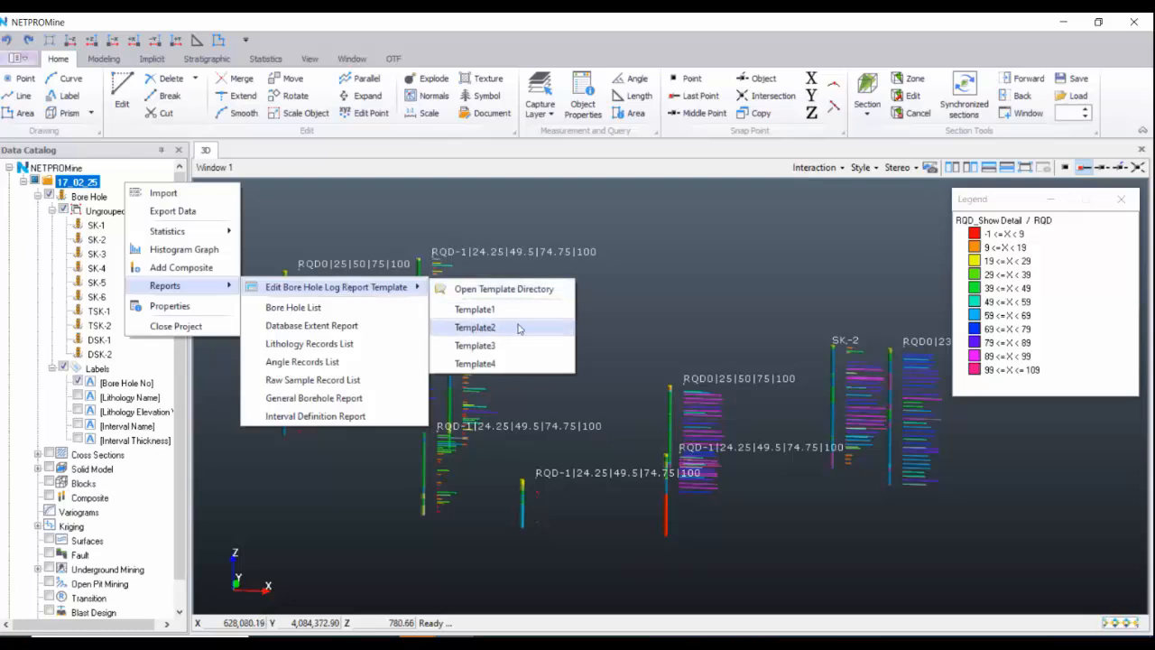
{"action": "left_click", "coordinate": [523, 327]}
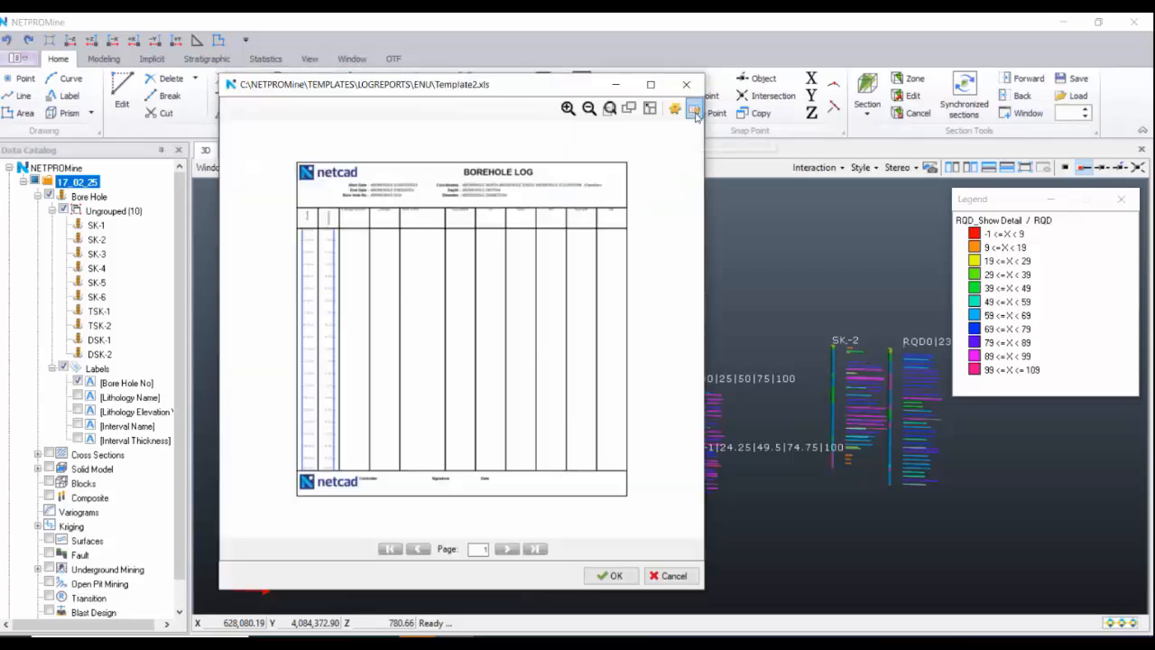
{"action": "left_click", "coordinate": [693, 109]}
- Remove the SG, cv, Core and KM2 (1/50) columns from the template's table
{"action": "left_click", "coordinate": [393, 385]}
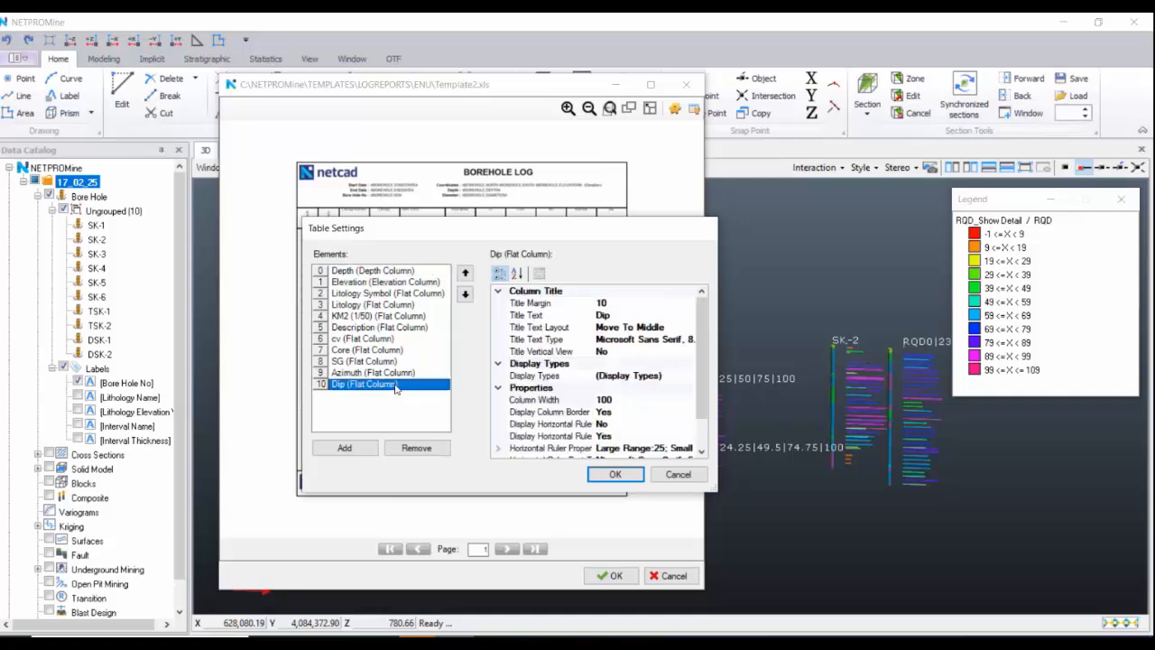
{"action": "left_click", "coordinate": [418, 363]}
{"action": "key", "text": "Delete"}
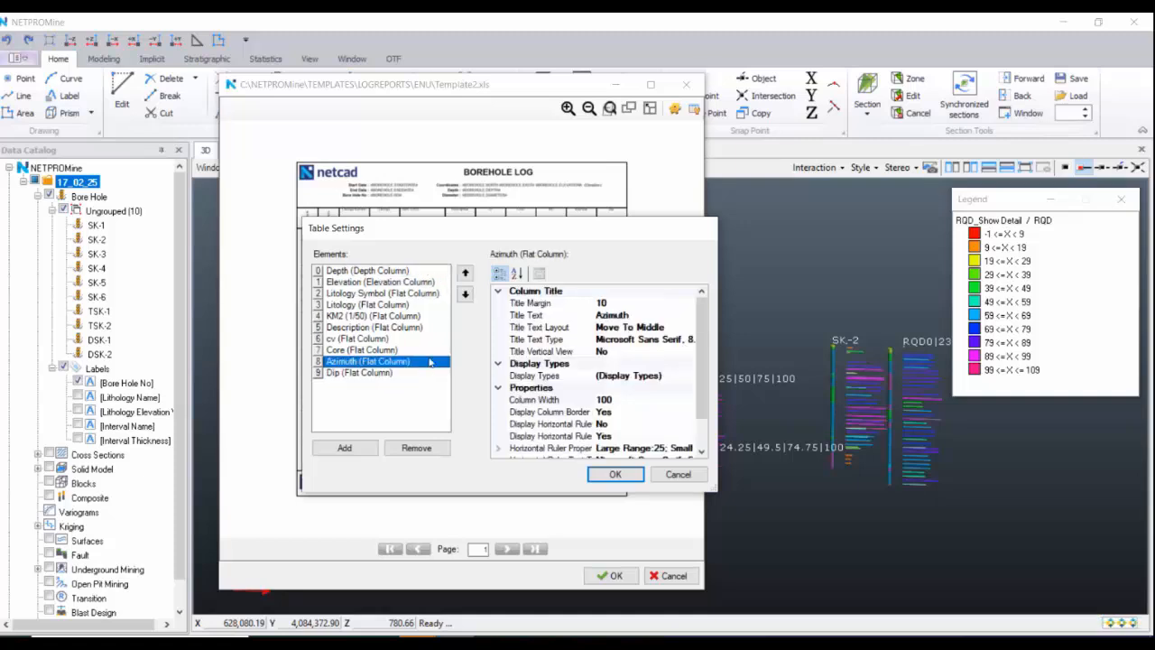
{"action": "left_click", "coordinate": [419, 343]}
{"action": "key", "text": "Delete"}
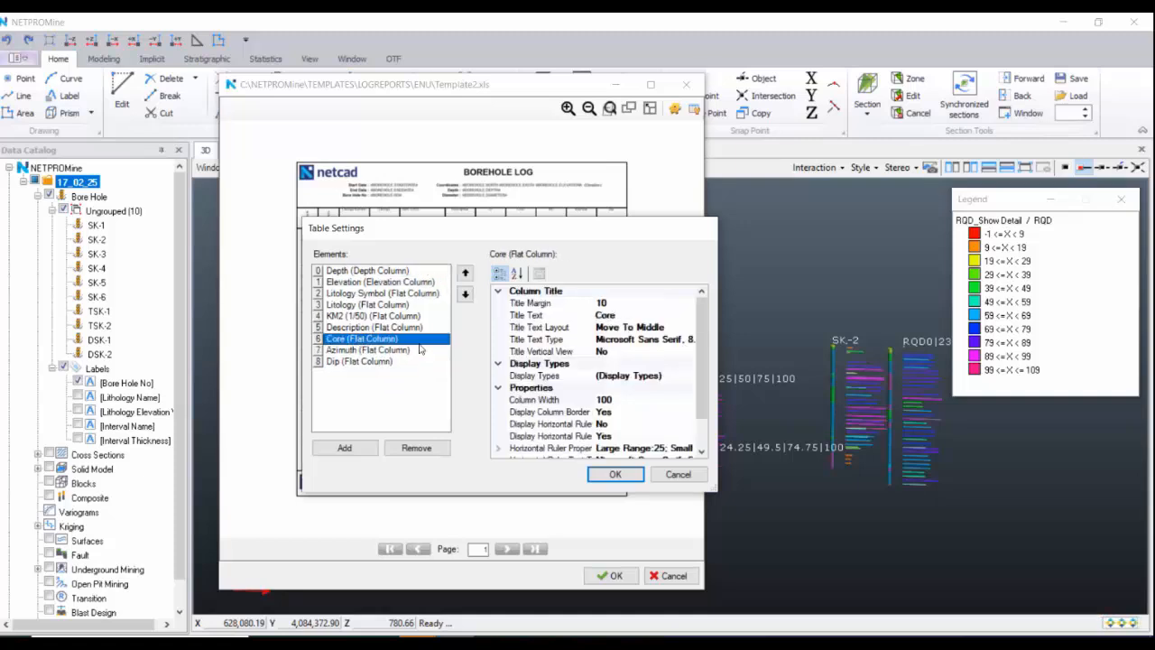
{"action": "key", "text": "Delete"}
{"action": "left_click", "coordinate": [414, 316]}
{"action": "key", "text": "Delete"}
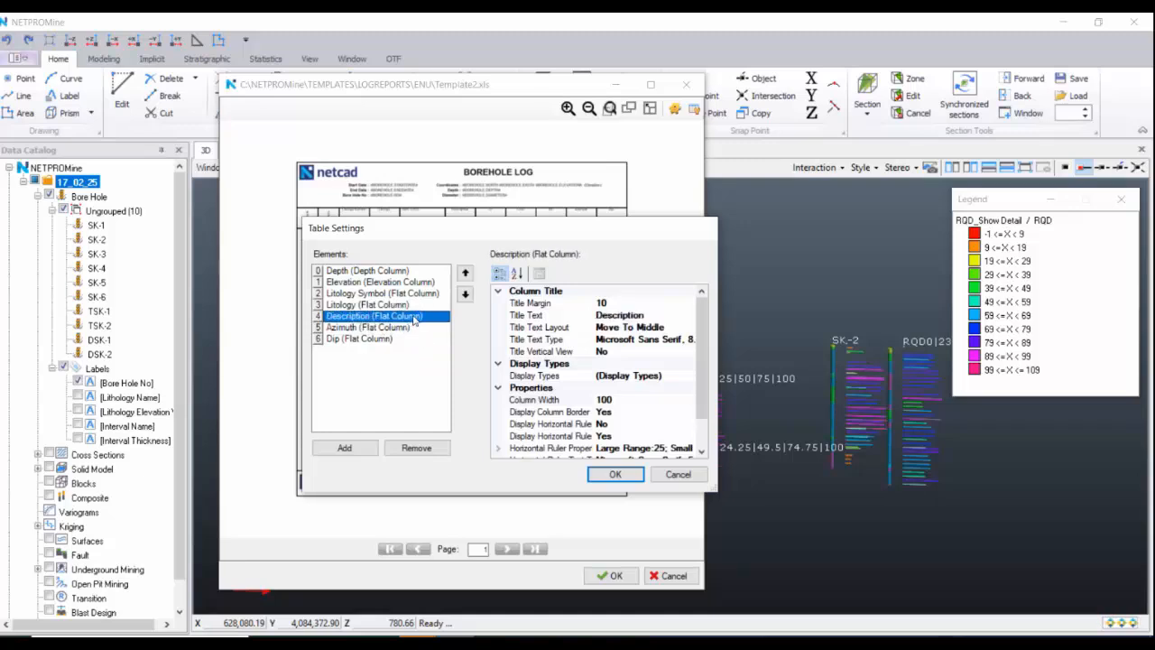
- Check the remaining columns and add a new column of the Grid Column type after Dip
{"action": "left_click", "coordinate": [403, 308]}
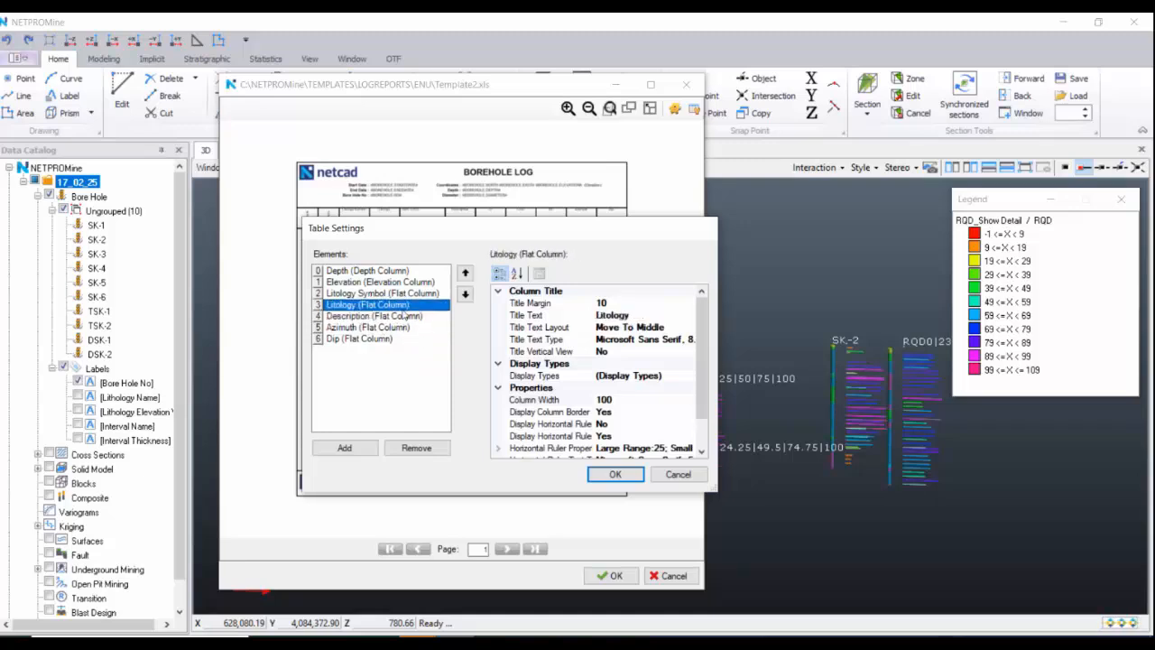
{"action": "left_click", "coordinate": [403, 316]}
{"action": "left_click", "coordinate": [402, 330]}
{"action": "left_click", "coordinate": [394, 340]}
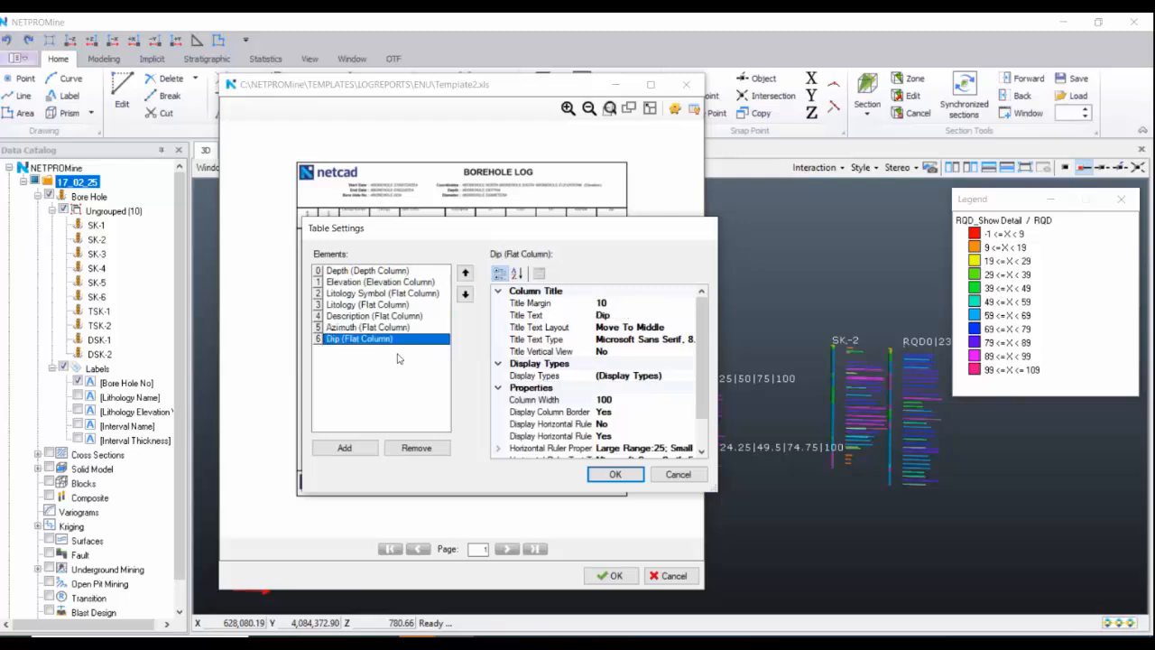
{"action": "left_click", "coordinate": [348, 446]}
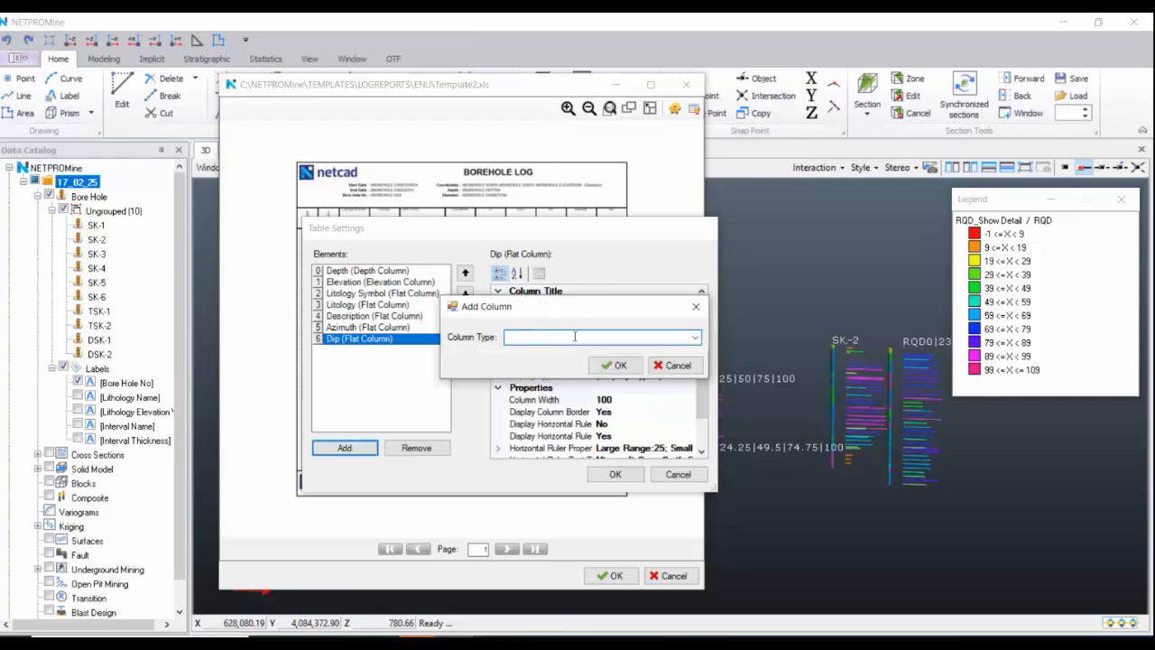
{"action": "left_click", "coordinate": [694, 339]}
{"action": "left_click", "coordinate": [617, 375]}
{"action": "left_click", "coordinate": [617, 365]}
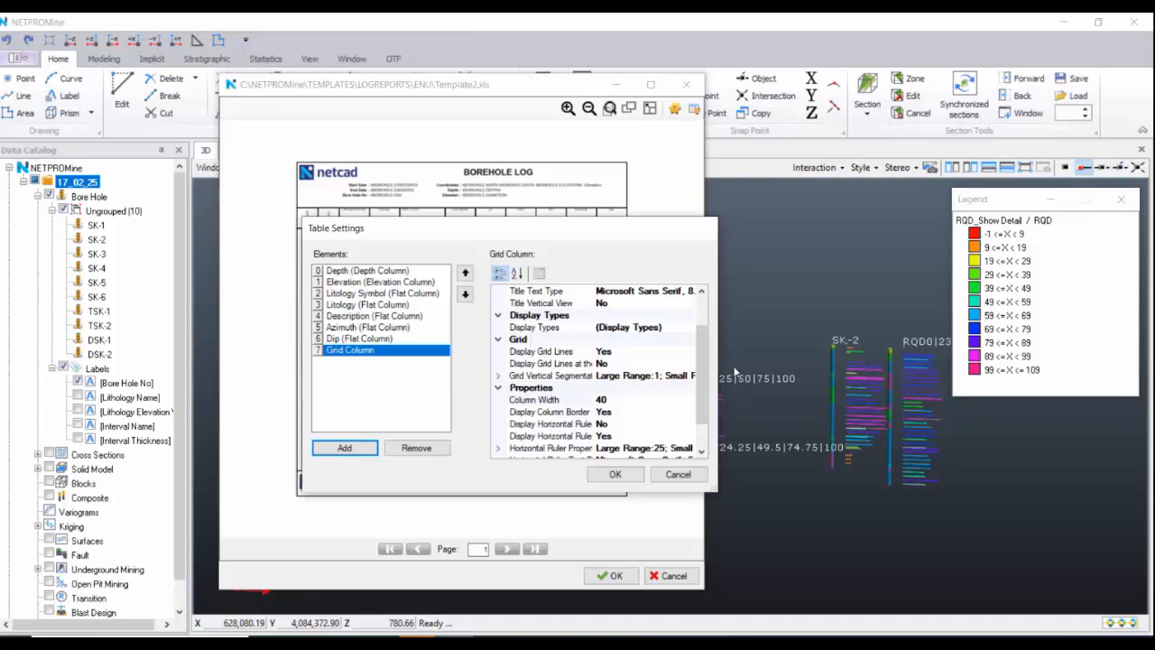
- Enlarge the table settings dialog and give the new grid column a title margin of 35 and the title text RQD
{"action": "left_click_drag", "start_coordinate": [702, 369], "coordinate": [697, 314]}
{"action": "left_click_drag", "start_coordinate": [718, 491], "coordinate": [802, 532]}
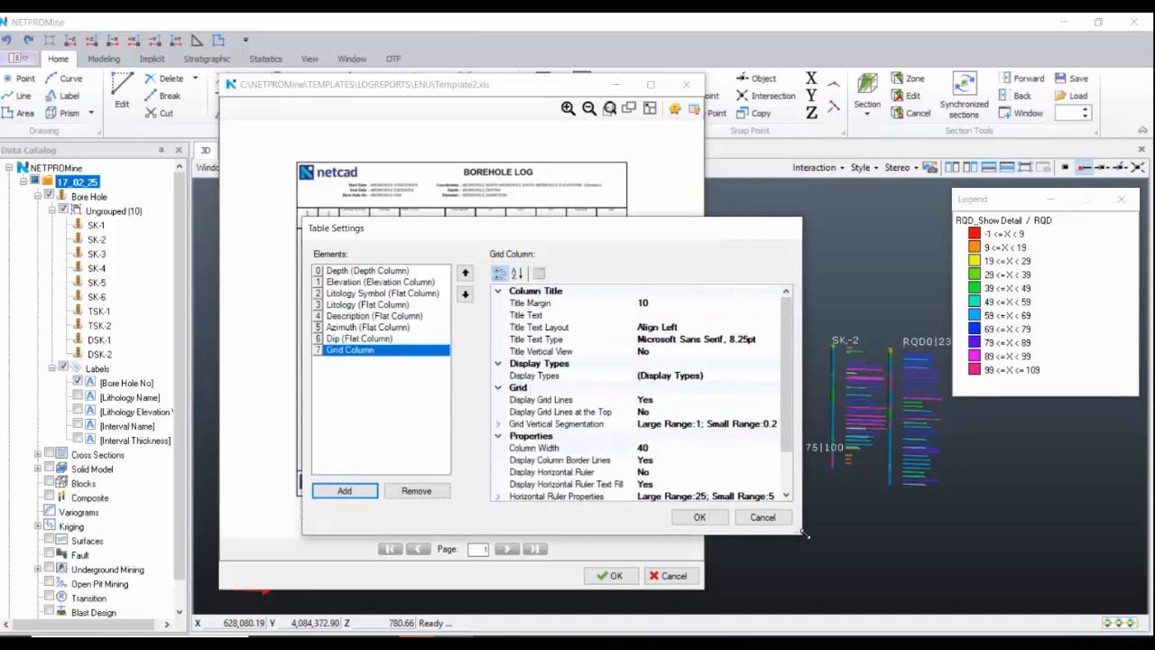
{"action": "left_click", "coordinate": [675, 305]}
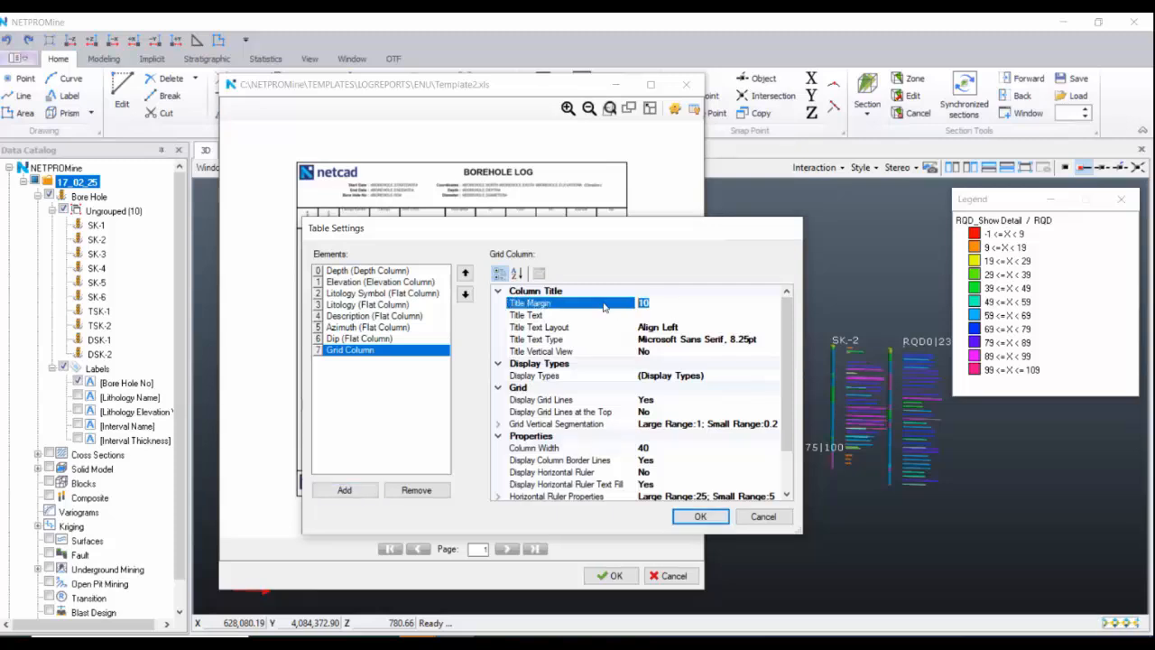
{"action": "type", "text": "35"}
{"action": "left_click", "coordinate": [662, 317]}
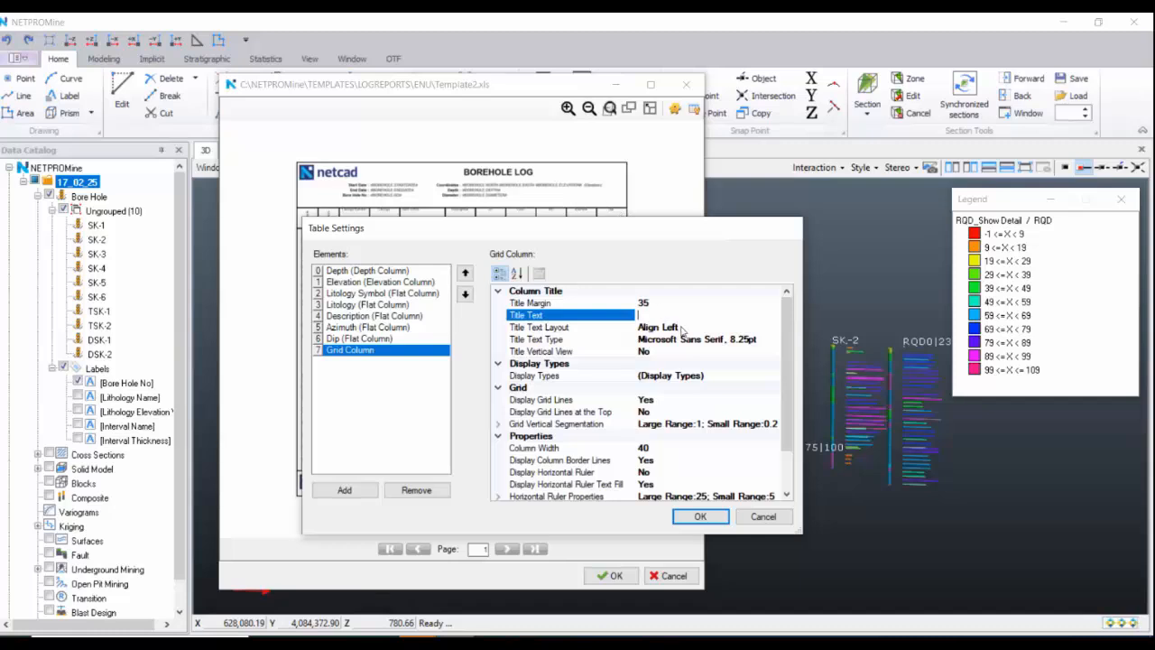
{"action": "type", "text": "RQD"}
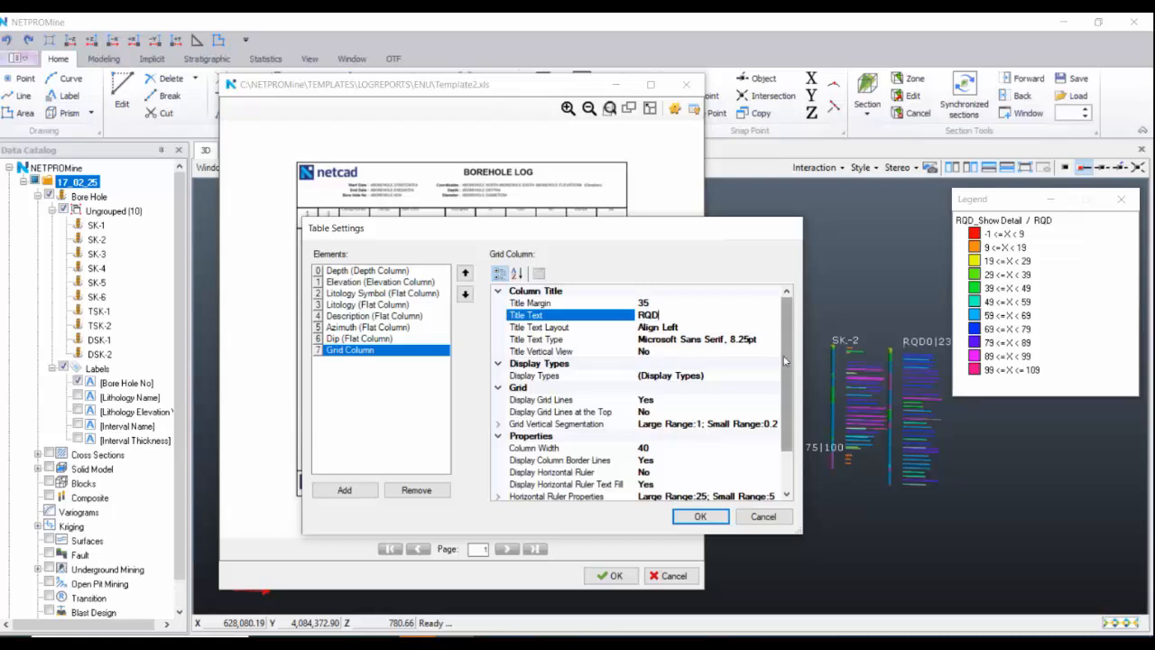
- Set the RQD grid column's width to 100 and accept the table settings
{"action": "left_click_drag", "start_coordinate": [784, 361], "coordinate": [790, 394]}
{"action": "left_click", "coordinate": [726, 398]}
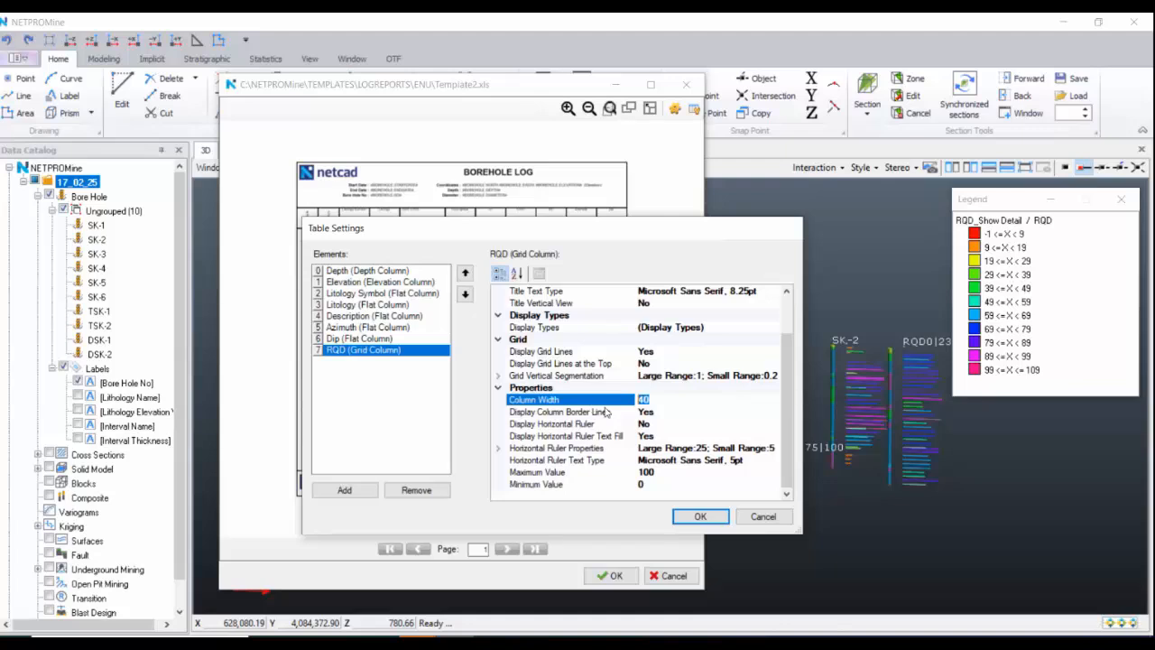
{"action": "type", "text": "100"}
{"action": "left_click", "coordinate": [700, 516]}
- Examine the new RQD grid column and its grid lines in the Template2 preview, both up close and in the whole layout
{"action": "scroll", "coordinate": [495, 183], "scroll_direction": "up", "scroll_amount": 2}
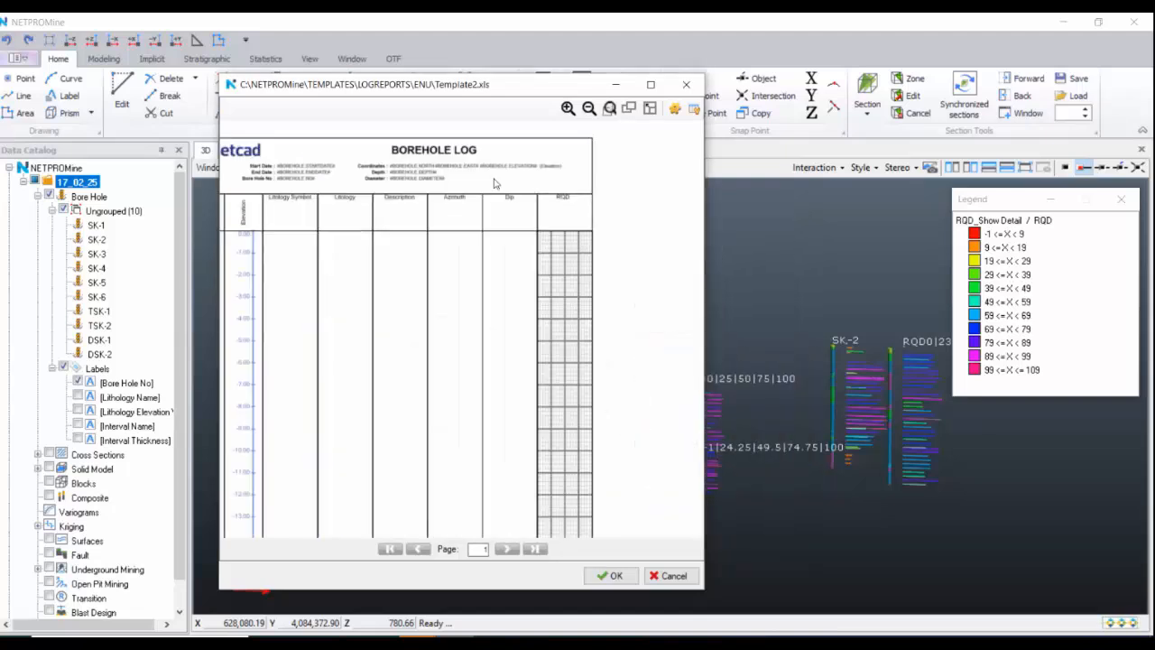
{"action": "scroll", "coordinate": [494, 183], "scroll_direction": "up", "scroll_amount": 2}
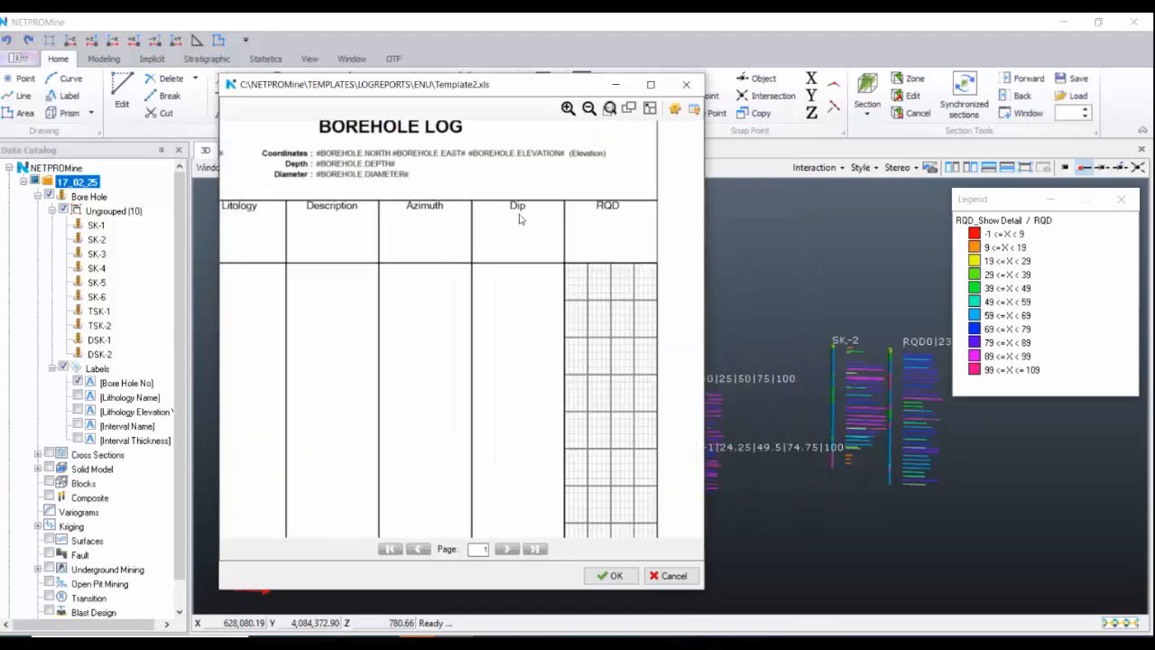
{"action": "scroll", "coordinate": [541, 257], "scroll_direction": "down", "scroll_amount": 2}
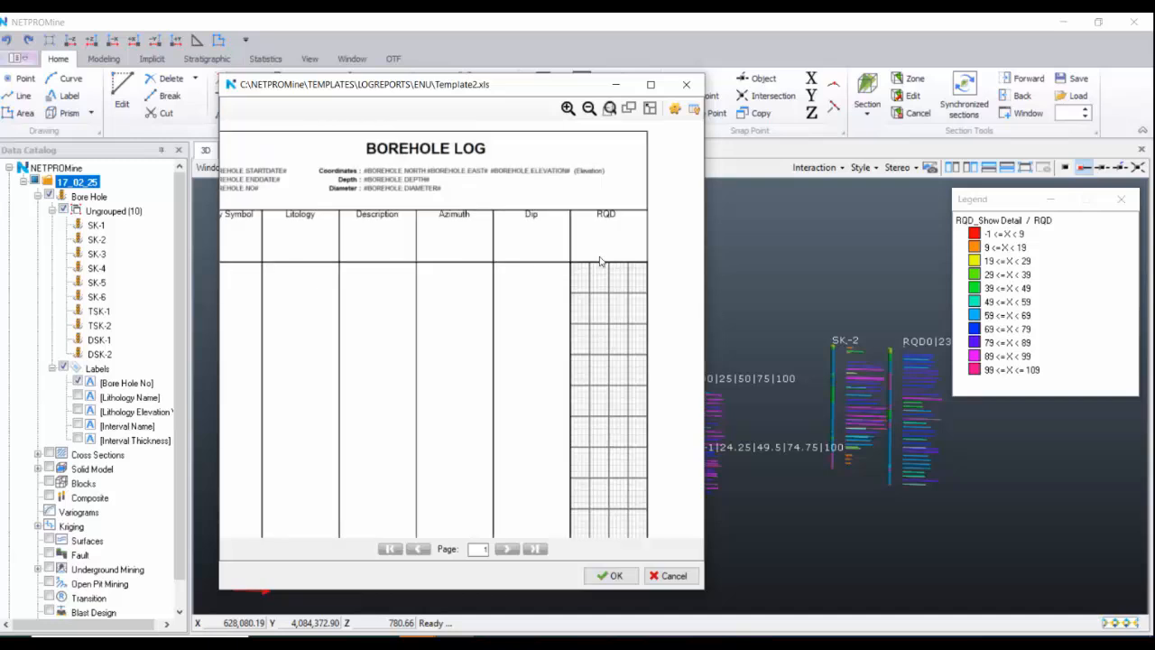
{"action": "scroll", "coordinate": [547, 265], "scroll_direction": "down", "scroll_amount": 2}
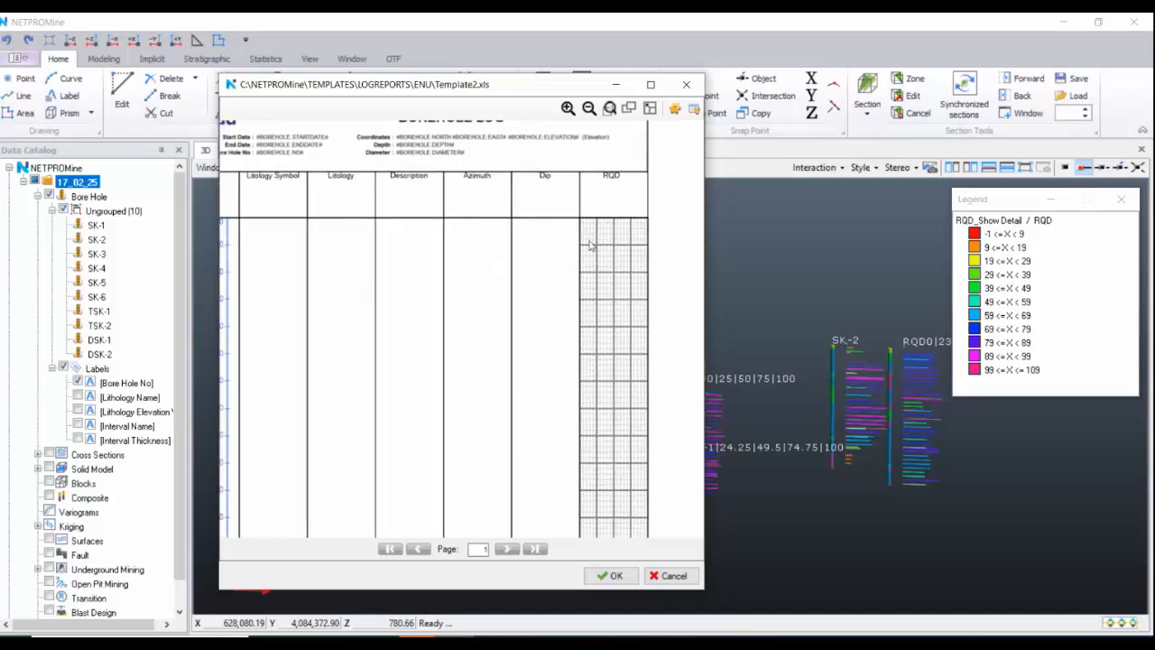
{"action": "scroll", "coordinate": [583, 255], "scroll_direction": "up", "scroll_amount": 4}
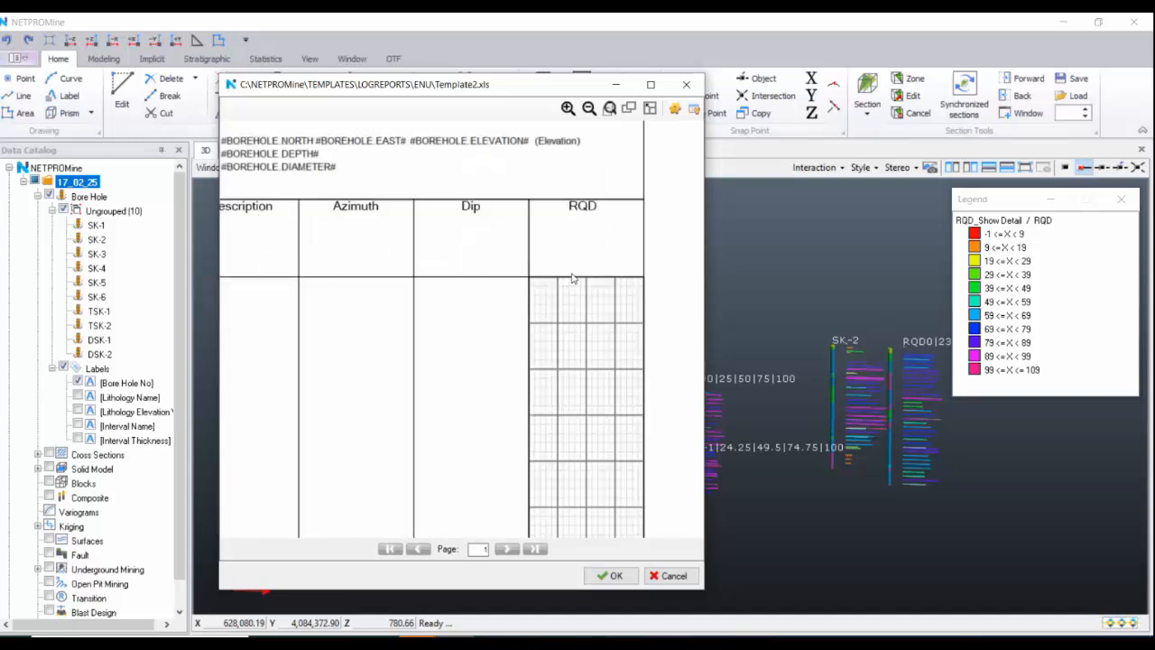
{"action": "scroll", "coordinate": [599, 303], "scroll_direction": "up", "scroll_amount": 2}
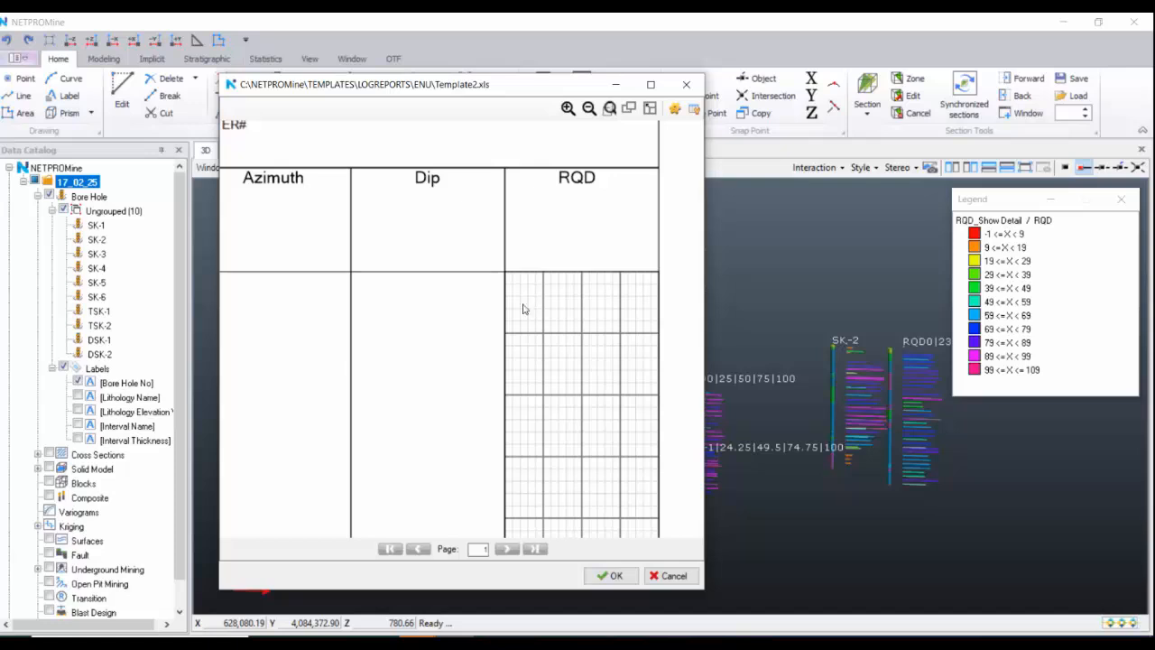
{"action": "scroll", "coordinate": [611, 310], "scroll_direction": "down", "scroll_amount": 5, "text": "ctrl"}
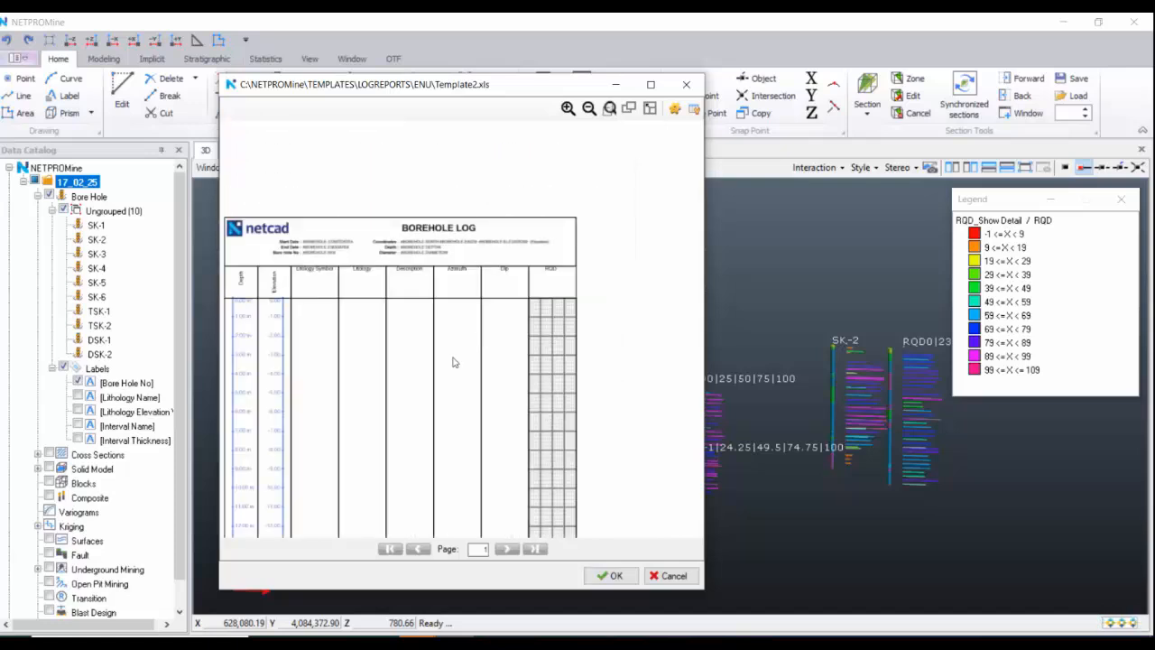
{"action": "left_click_drag", "start_coordinate": [540, 308], "coordinate": [505, 304]}
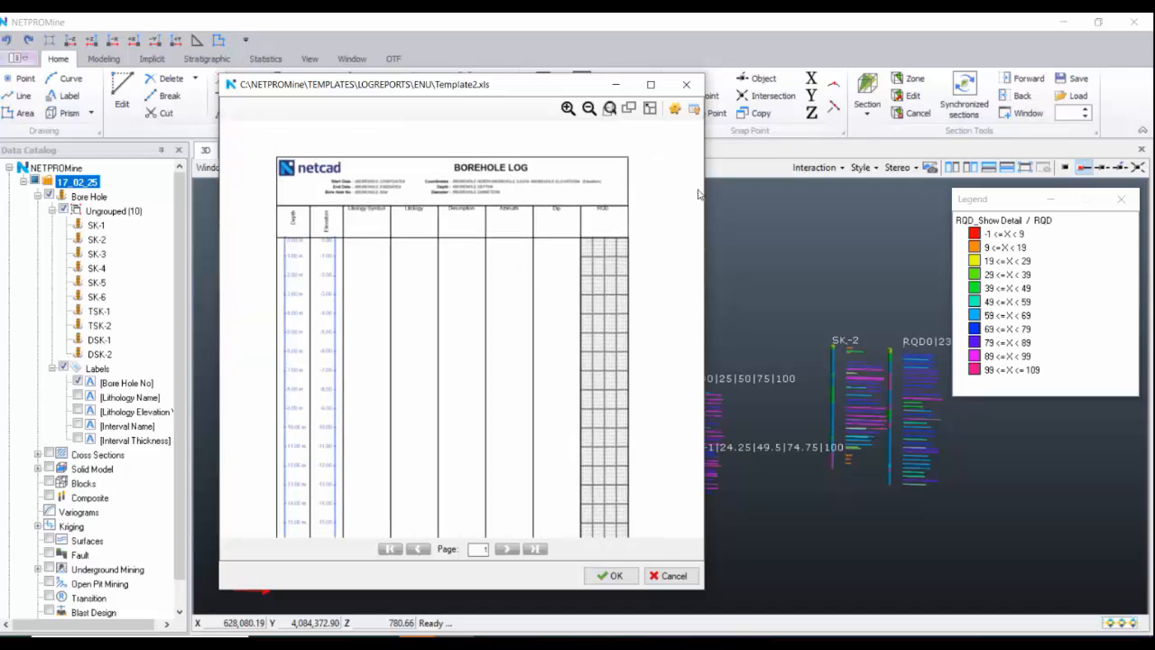
- Reopen the table settings, select the RQD grid column and open its display type settings
{"action": "left_click", "coordinate": [698, 113]}
{"action": "left_click", "coordinate": [412, 350]}
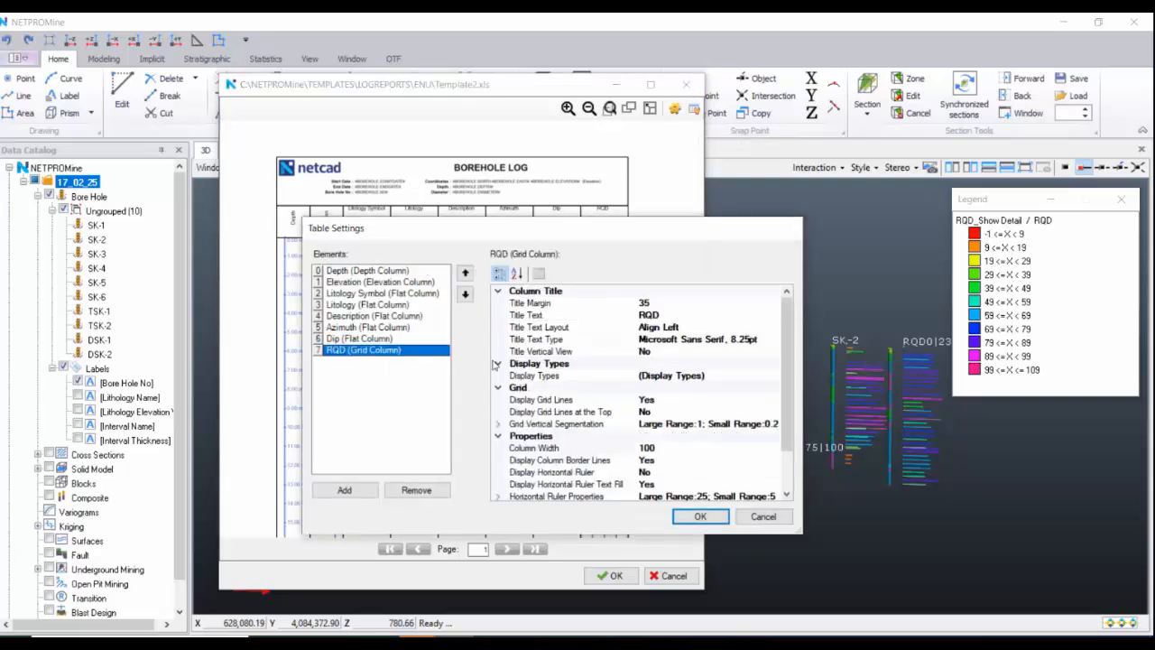
{"action": "scroll", "coordinate": [681, 372], "scroll_direction": "down", "scroll_amount": 2}
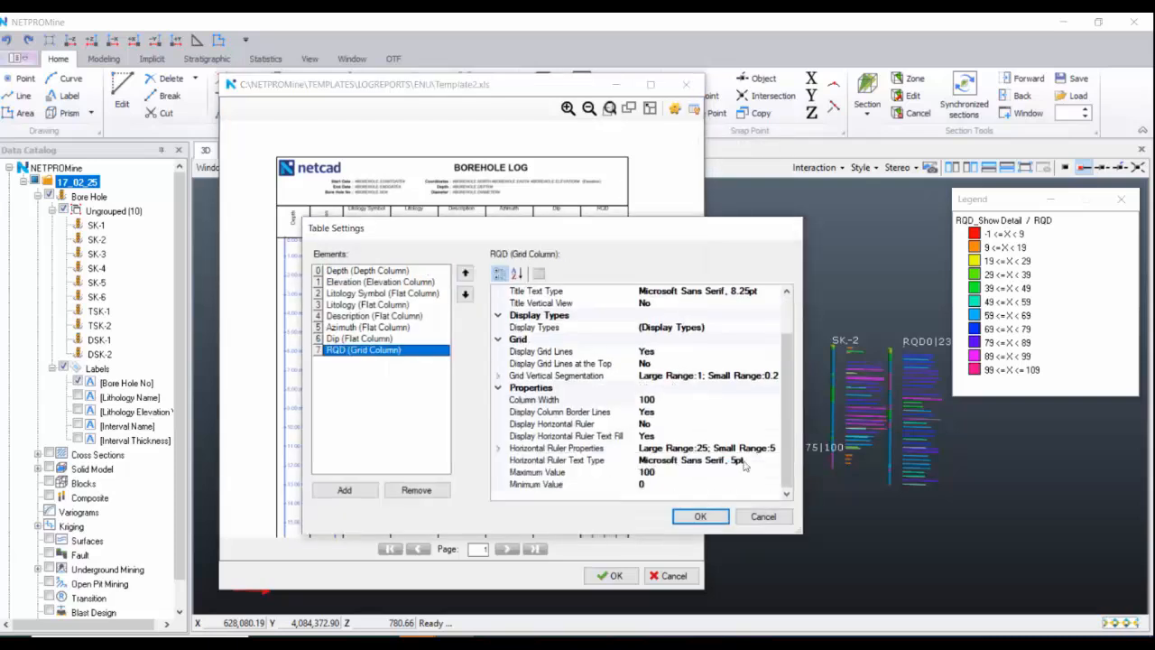
{"action": "scroll", "coordinate": [745, 464], "scroll_direction": "up", "scroll_amount": 2}
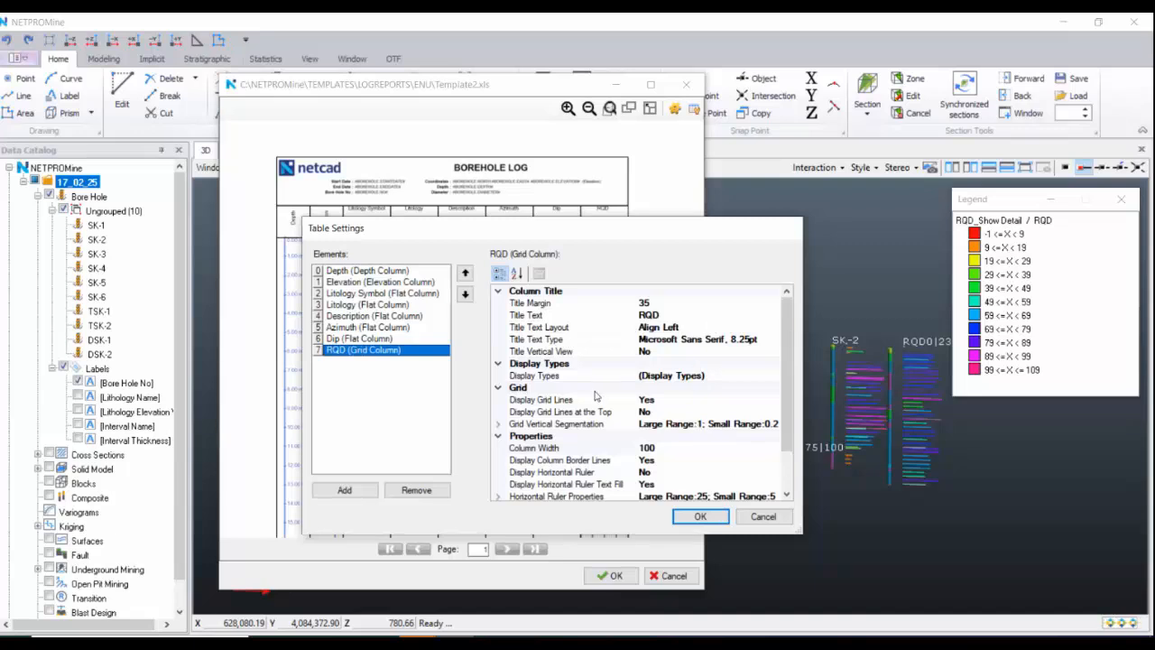
{"action": "left_click", "coordinate": [737, 377]}
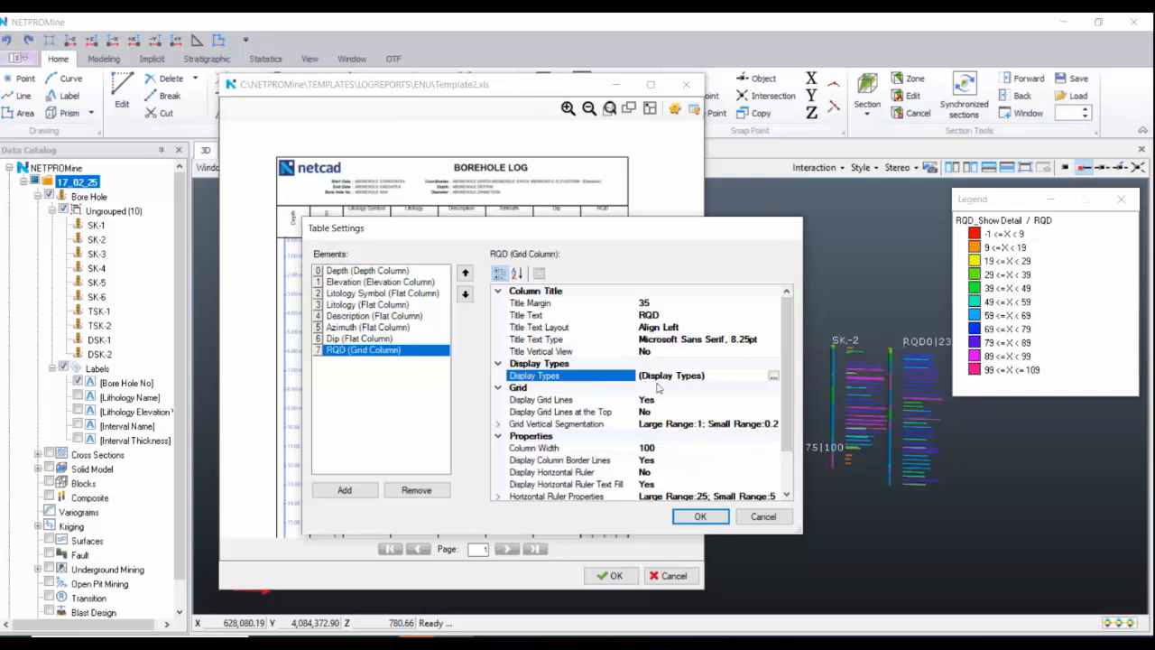
{"action": "left_click", "coordinate": [773, 375]}
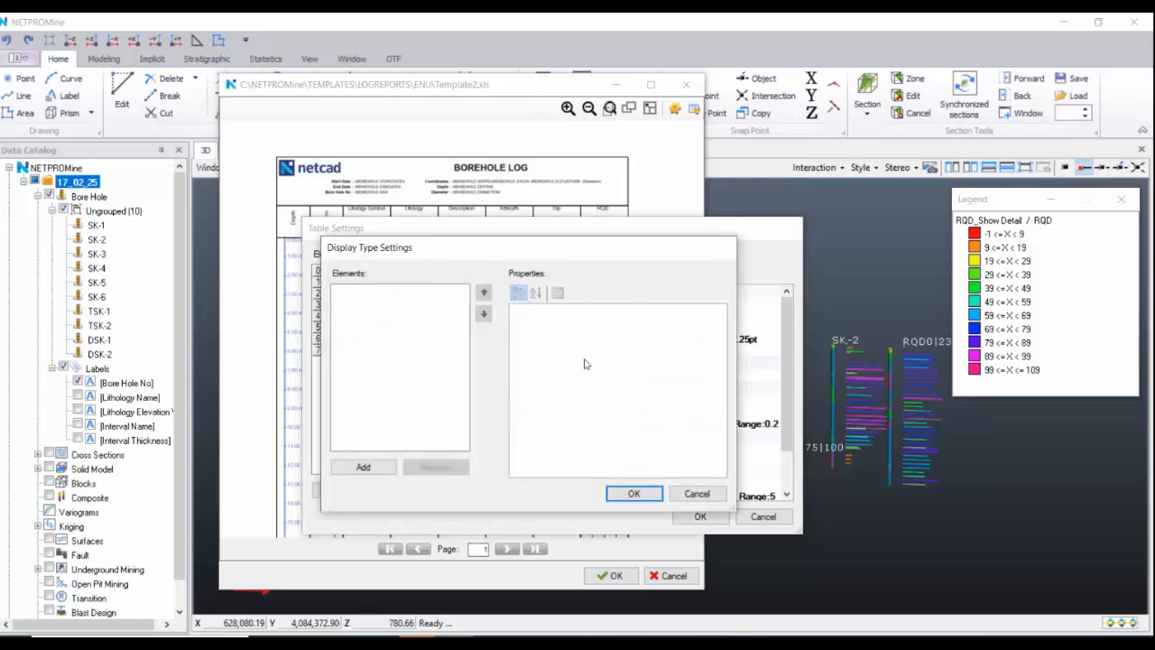
- Add a Line Graph Display Type element to the RQD grid column's display types
{"action": "left_click", "coordinate": [363, 466]}
{"action": "left_click", "coordinate": [695, 337]}
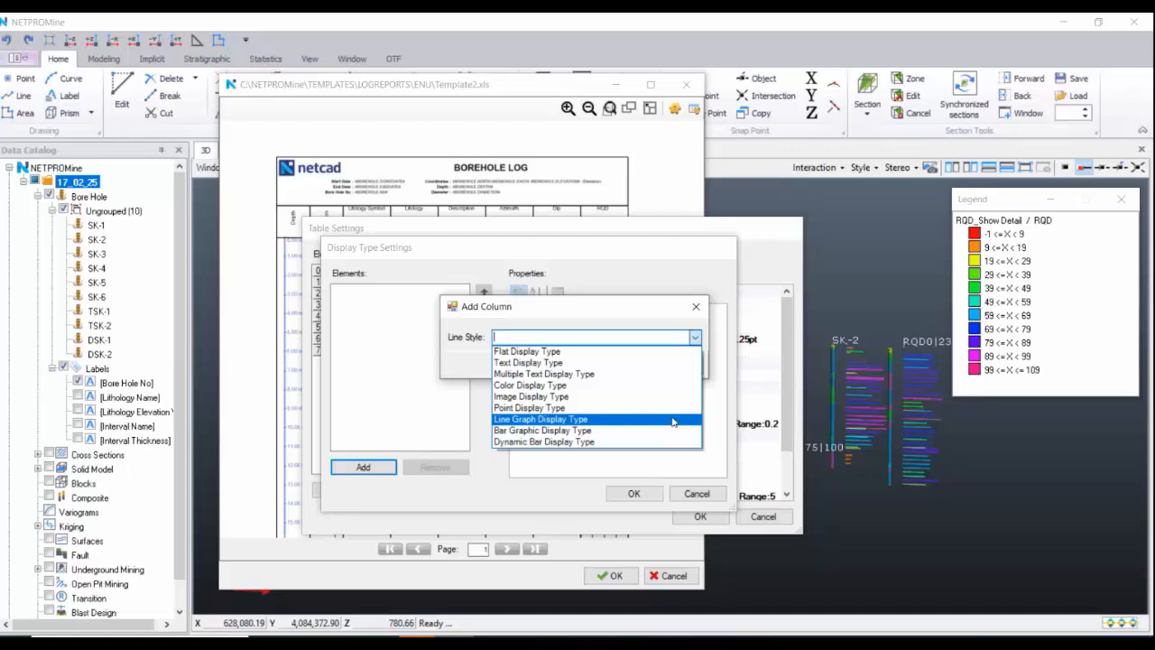
{"action": "left_click", "coordinate": [673, 422]}
{"action": "left_click", "coordinate": [594, 338]}
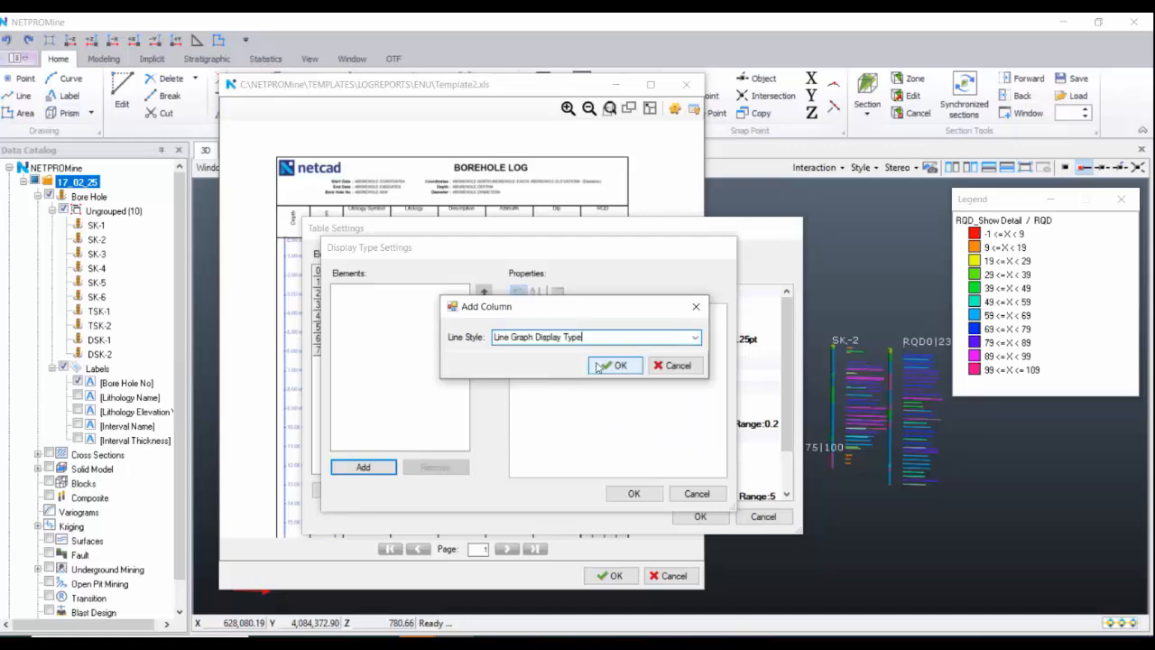
{"action": "left_click", "coordinate": [602, 369]}
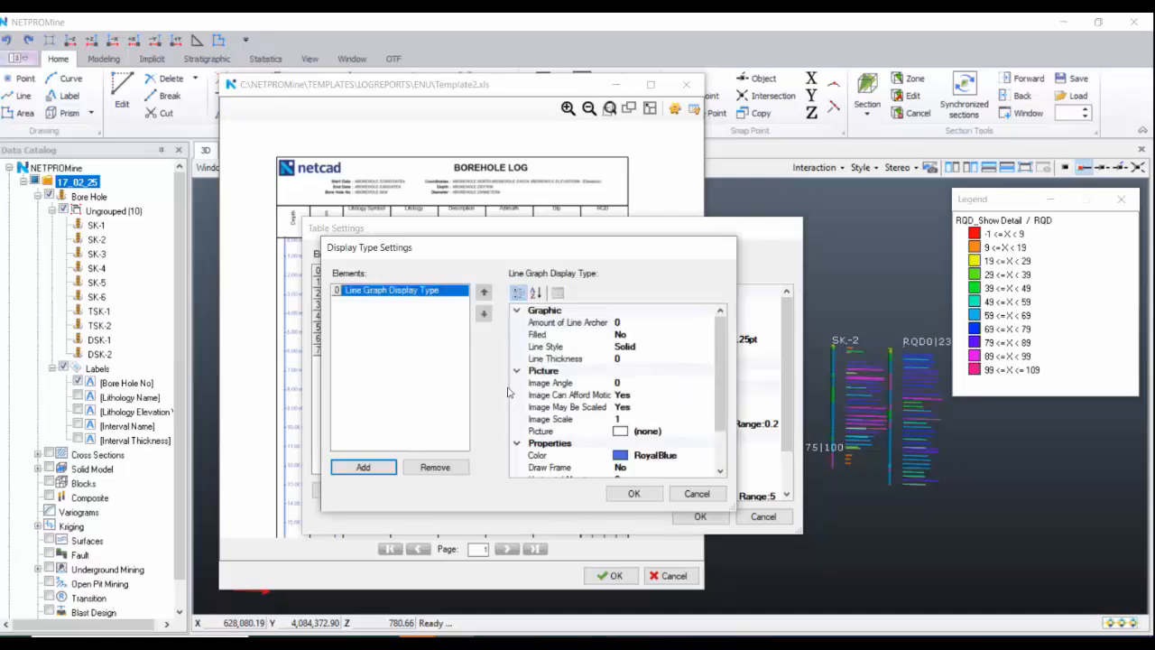
- Set the line graph's line thickness to 3, and move and enlarge the display type dialog to show all properties
{"action": "left_click", "coordinate": [648, 361]}
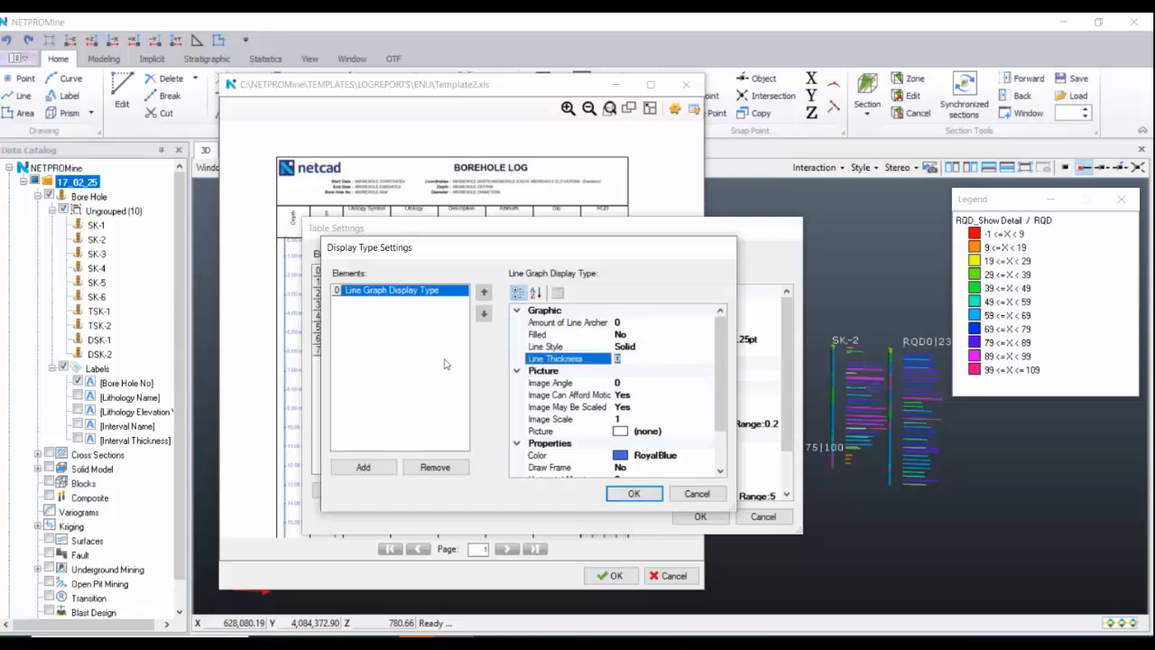
{"action": "type", "text": "3"}
{"action": "left_click_drag", "start_coordinate": [610, 236], "coordinate": [557, 200]}
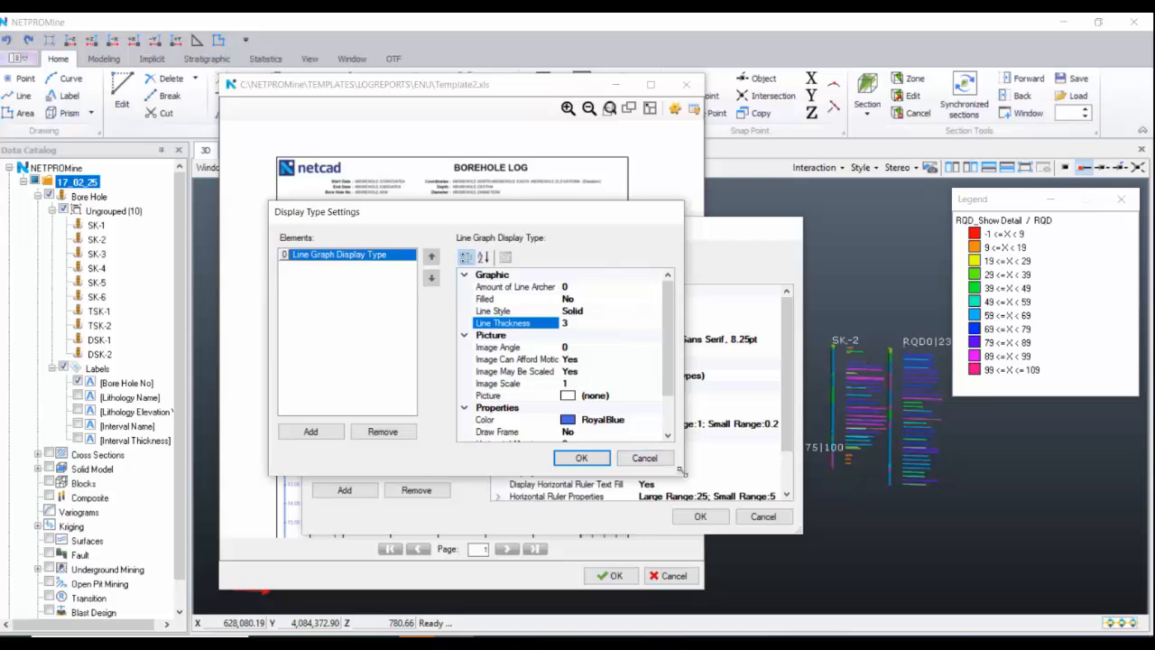
{"action": "left_click_drag", "start_coordinate": [680, 470], "coordinate": [758, 519]}
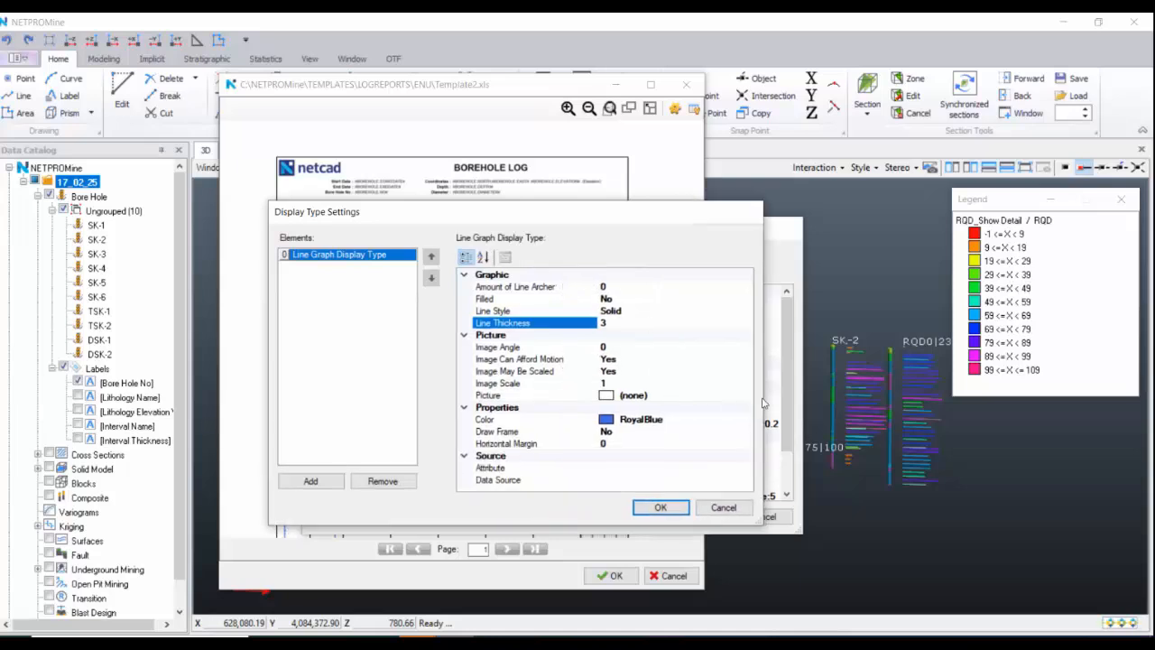
- Set the line graph's source attribute to RQD and open its data source property for selection
{"action": "left_click", "coordinate": [618, 470]}
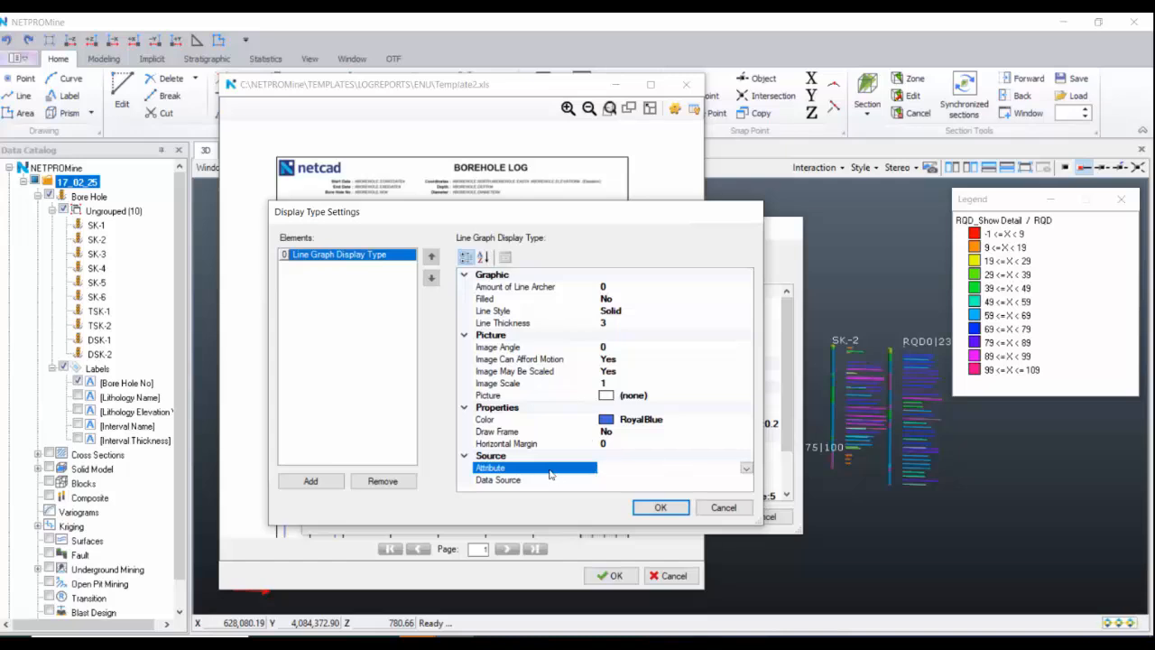
{"action": "left_click", "coordinate": [746, 469]}
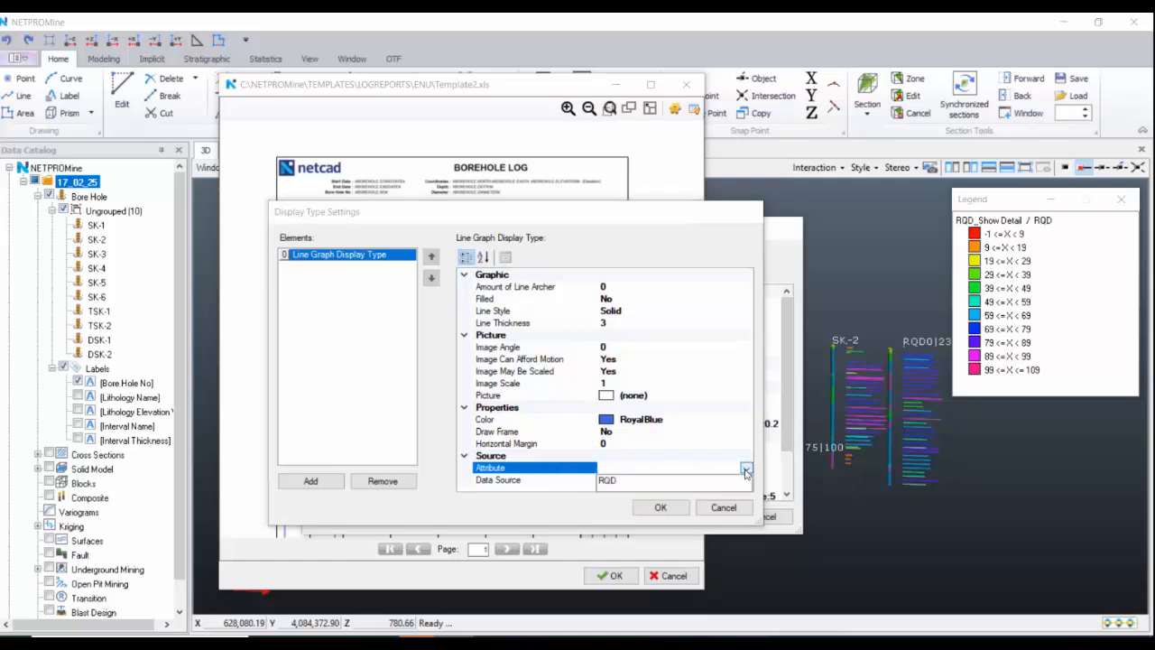
{"action": "left_click", "coordinate": [645, 482]}
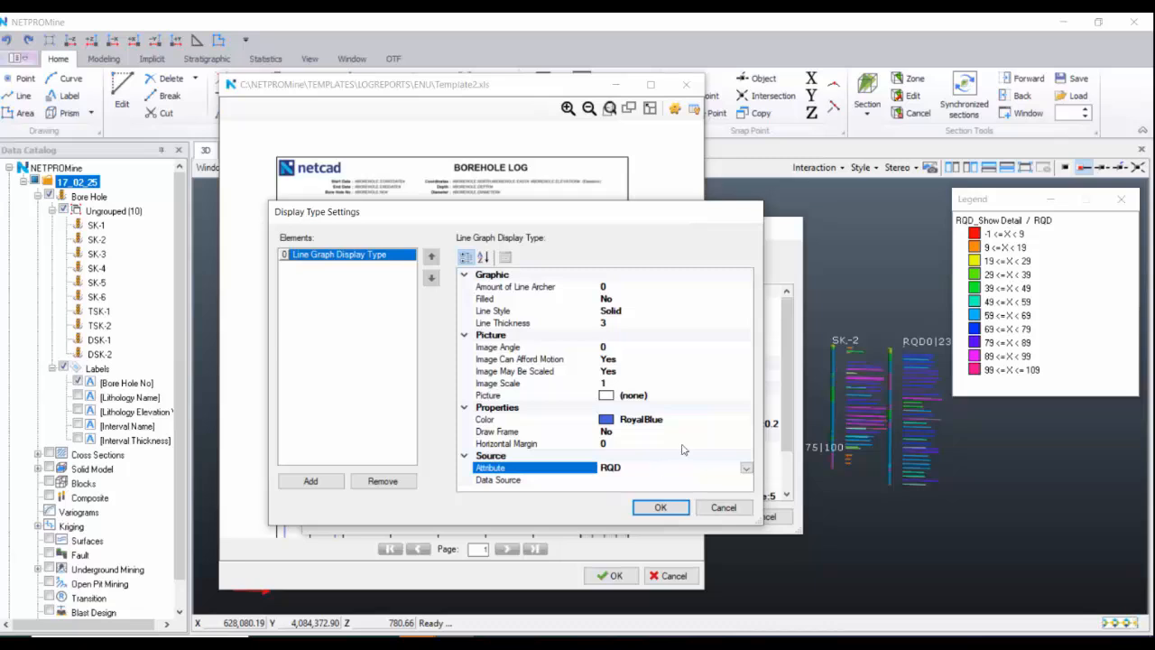
{"action": "left_click", "coordinate": [679, 480]}
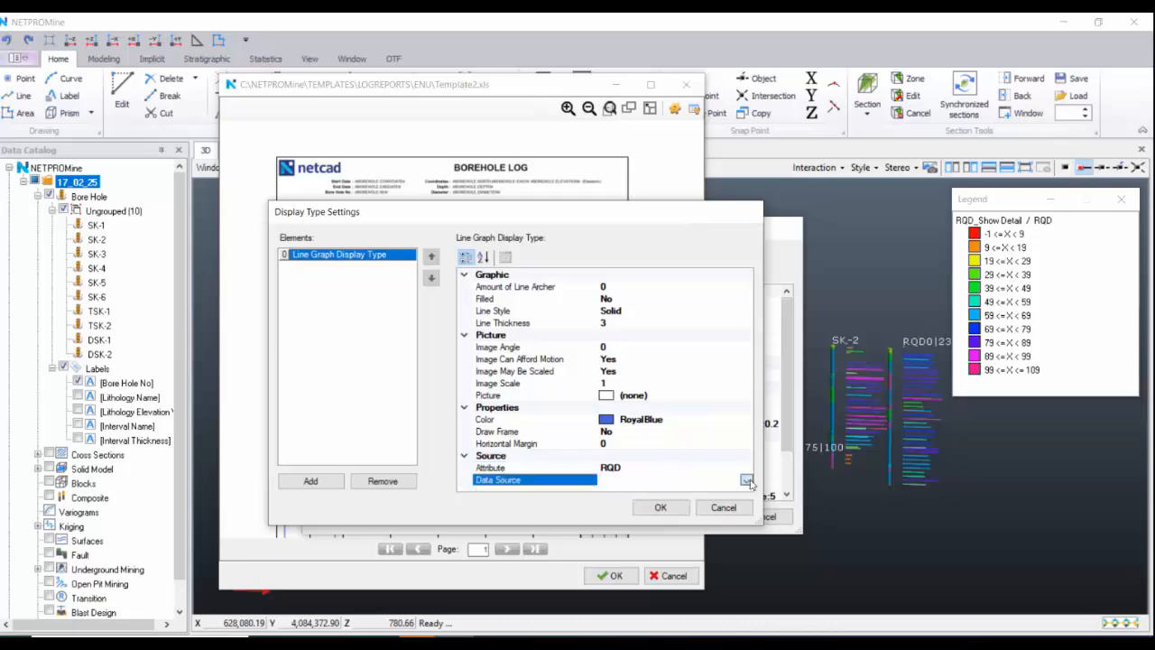
- Set the data source of the RQD column's line graph display type to Detail Records
{"action": "left_click", "coordinate": [746, 479]}
{"action": "scroll", "coordinate": [683, 394], "scroll_direction": "down", "scroll_amount": 1}
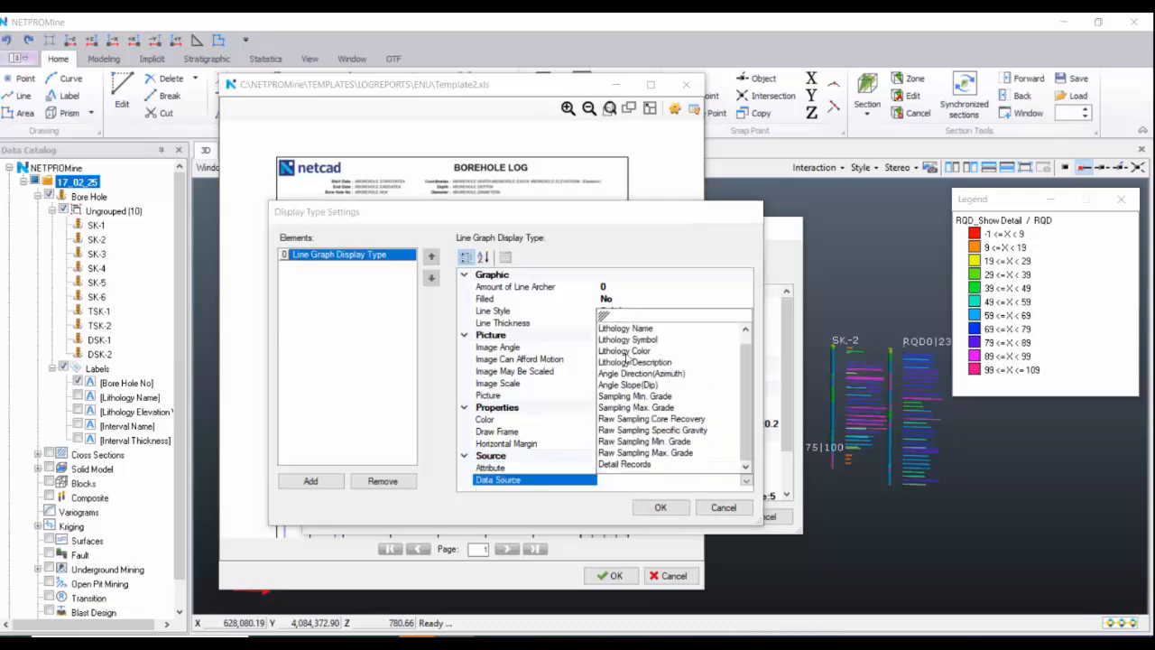
{"action": "left_click", "coordinate": [626, 464]}
{"action": "double_click", "coordinate": [677, 482]}
{"action": "left_click", "coordinate": [683, 481]}
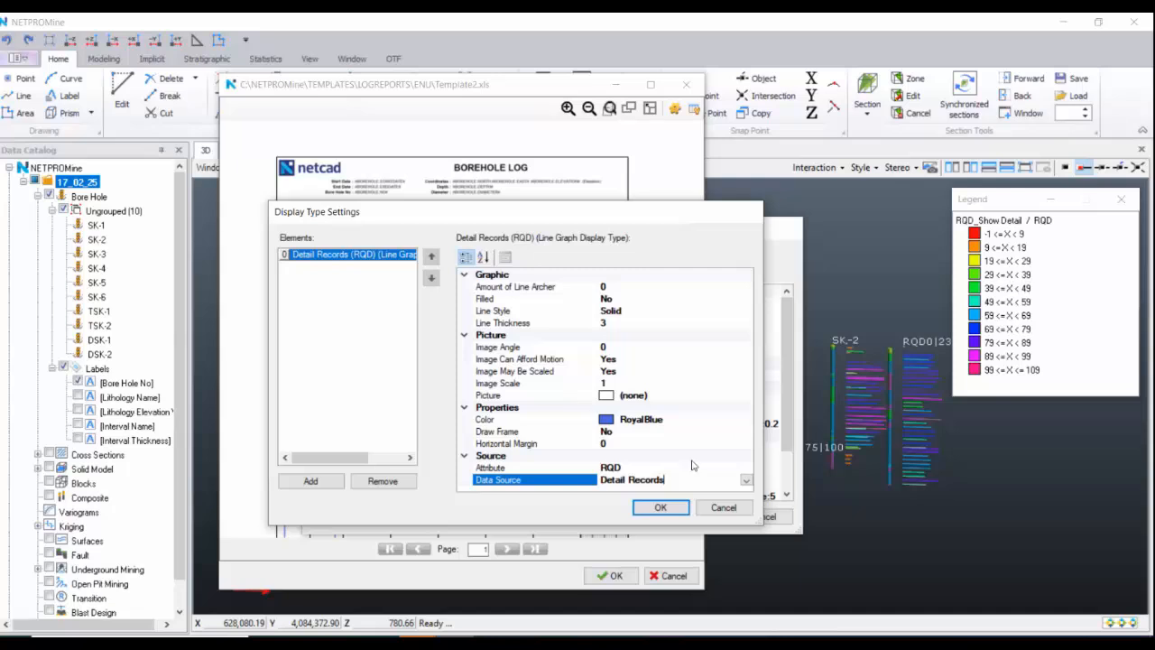
{"action": "left_click", "coordinate": [678, 509]}
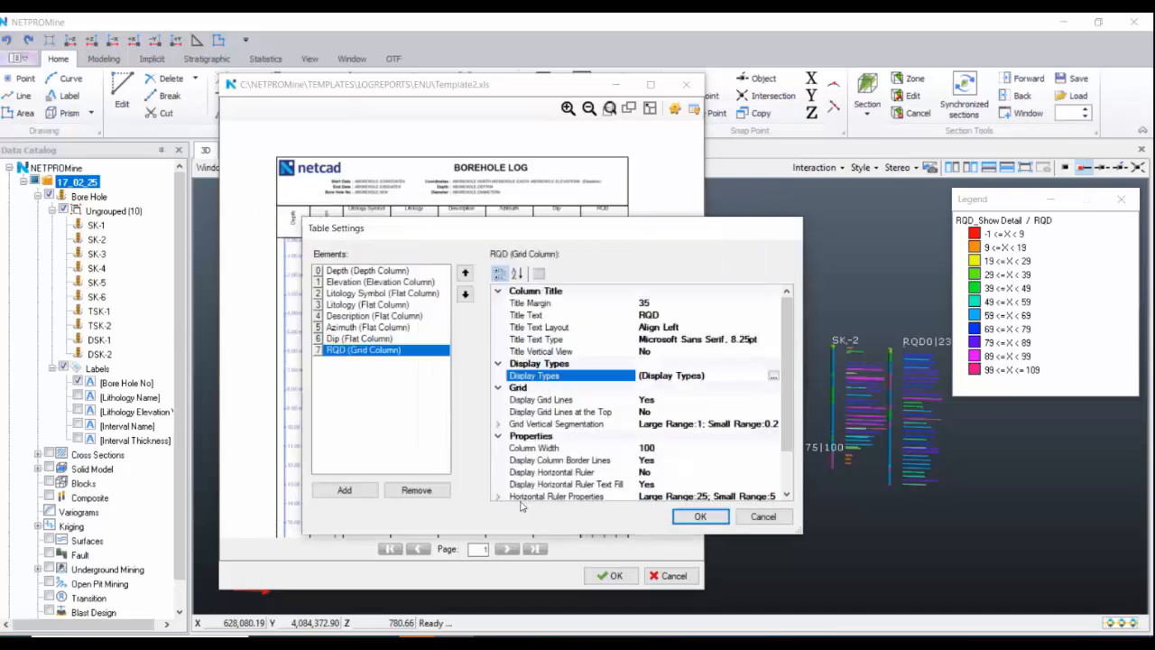
- Accept the table settings, check the borehole log template preview and confirm the Template2 layout
{"action": "left_click", "coordinate": [704, 518]}
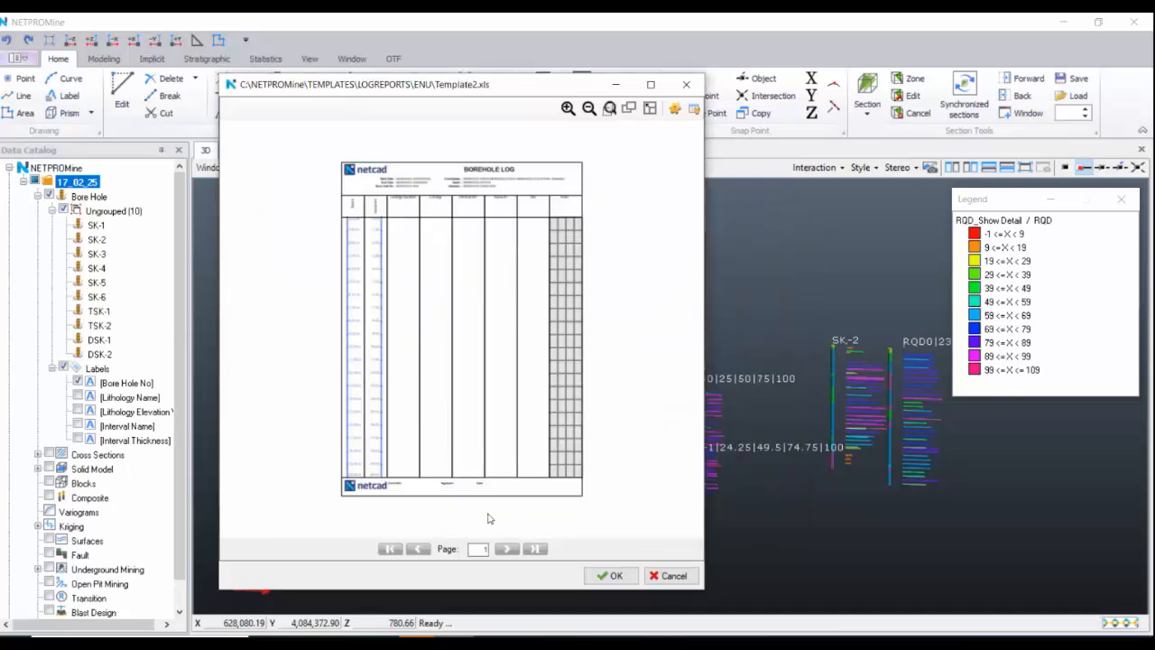
{"action": "scroll", "coordinate": [526, 246], "scroll_direction": "up", "scroll_amount": 2}
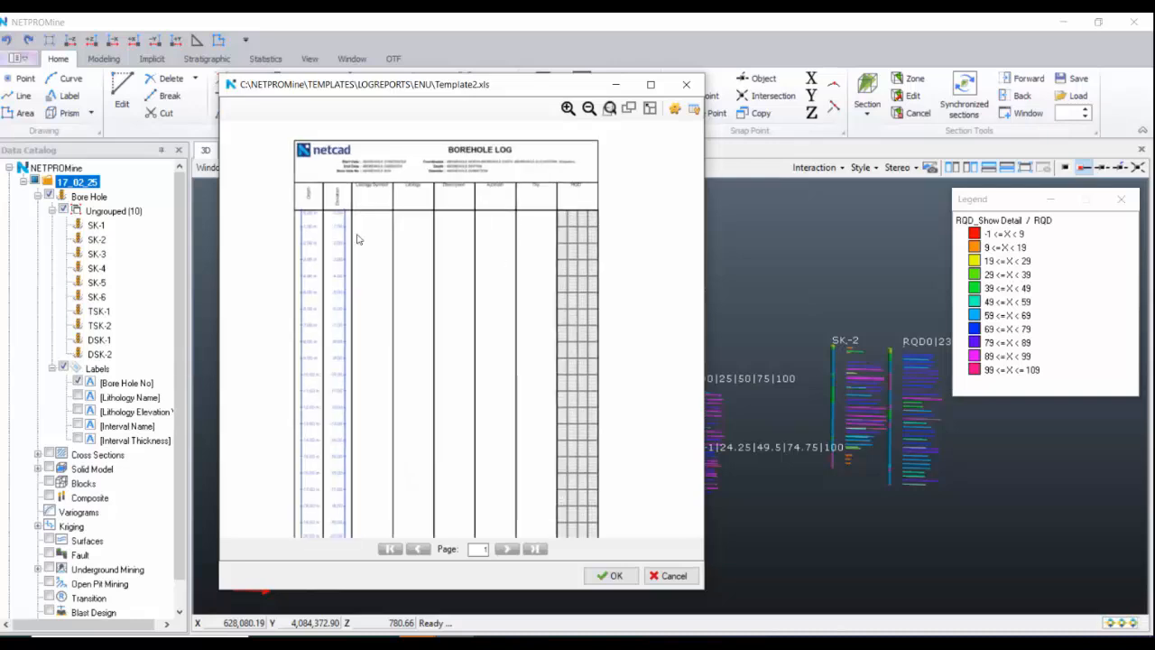
{"action": "scroll", "coordinate": [357, 234], "scroll_direction": "up", "scroll_amount": 1}
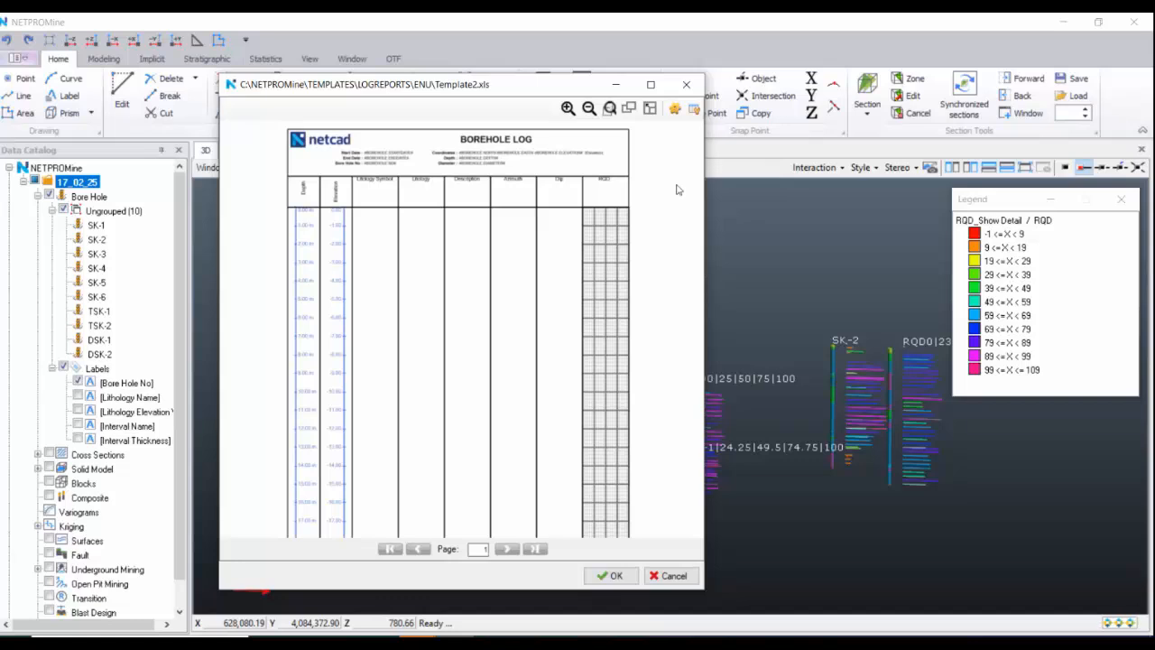
{"action": "left_click", "coordinate": [609, 574]}
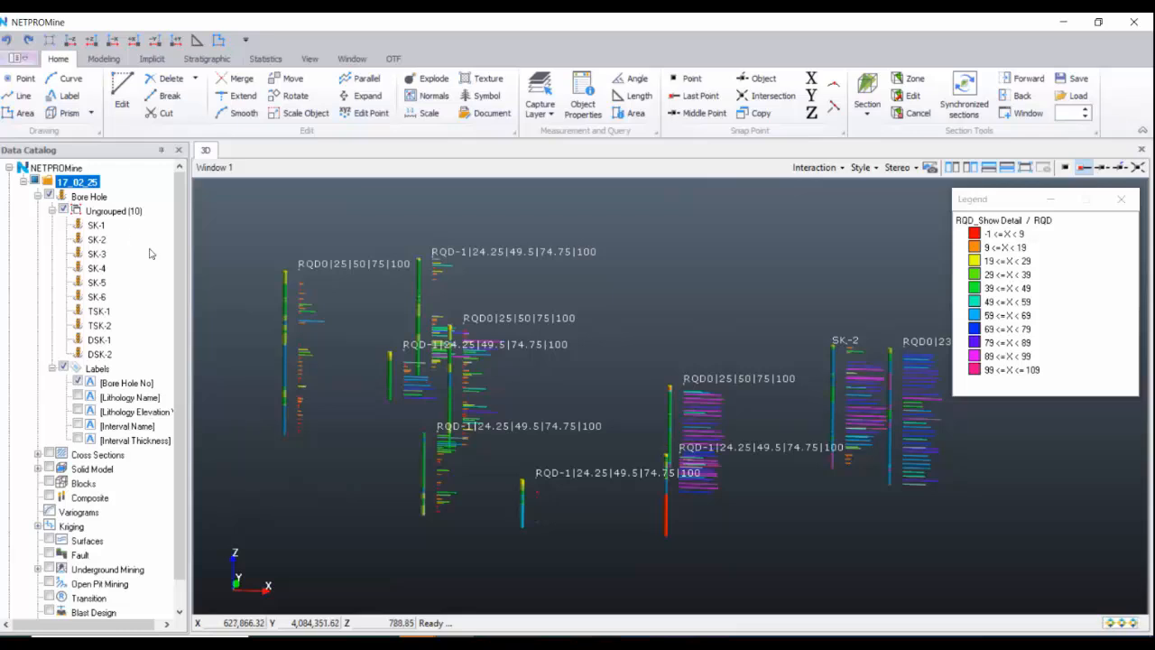
- Generate a bore hole log report for borehole SK-1 using Template2
{"action": "right_click", "coordinate": [131, 226]}
{"action": "mouse_move", "coordinate": [226, 274]}
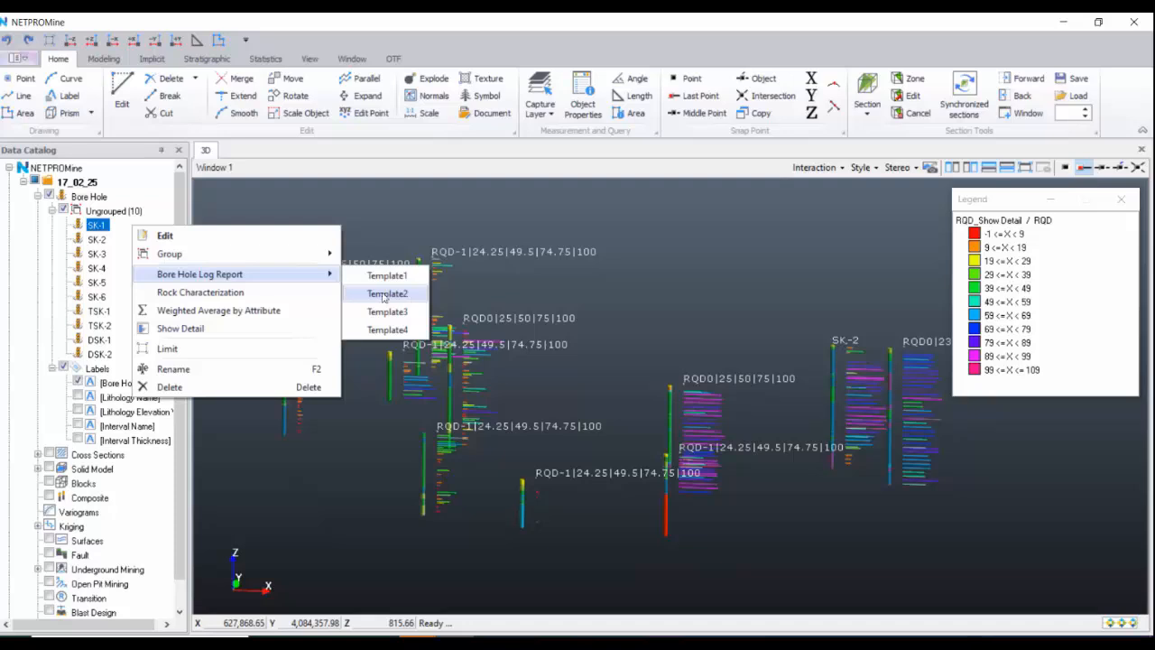
{"action": "left_click", "coordinate": [49, 279]}
{"action": "right_click", "coordinate": [106, 226]}
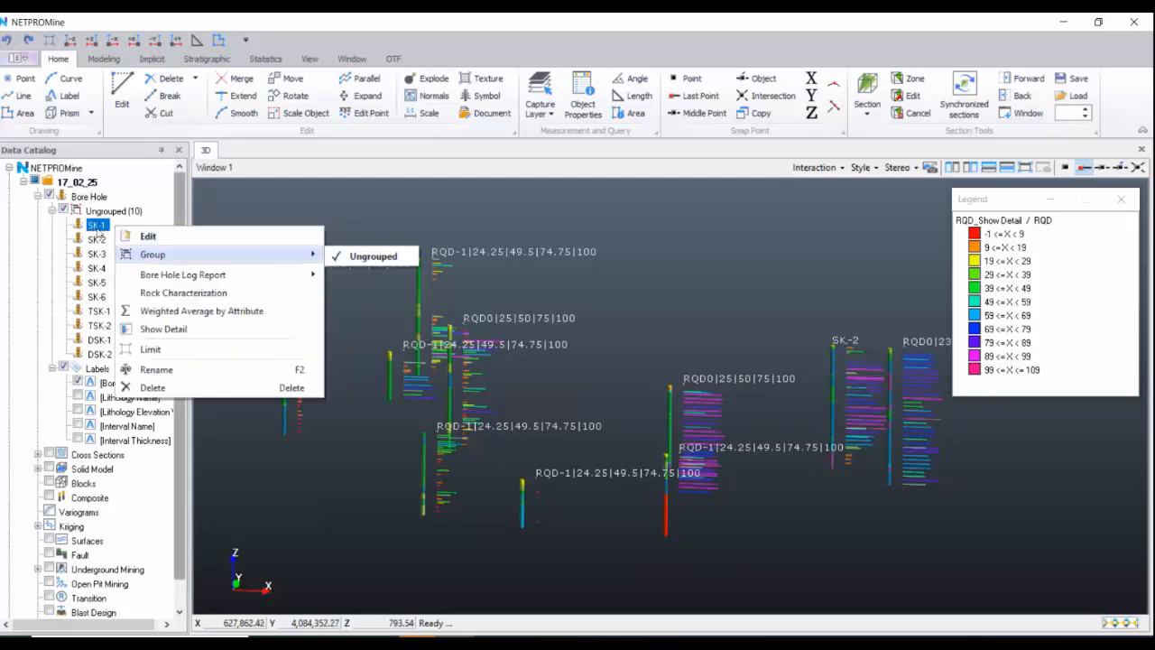
{"action": "mouse_move", "coordinate": [225, 275]}
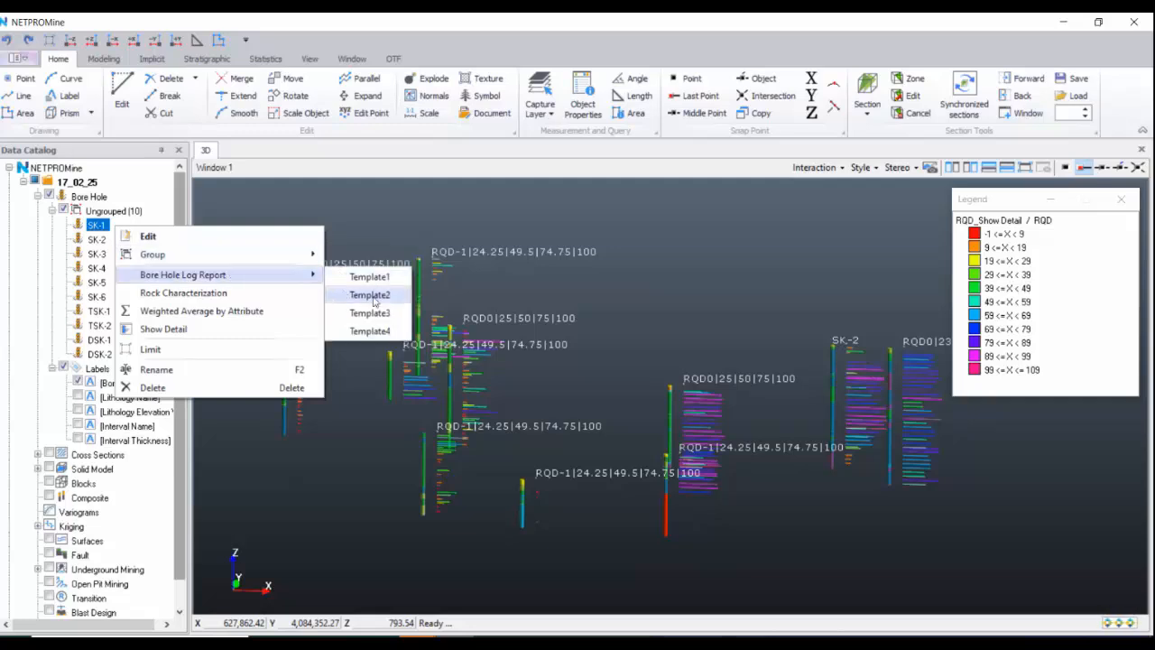
{"action": "left_click", "coordinate": [368, 295]}
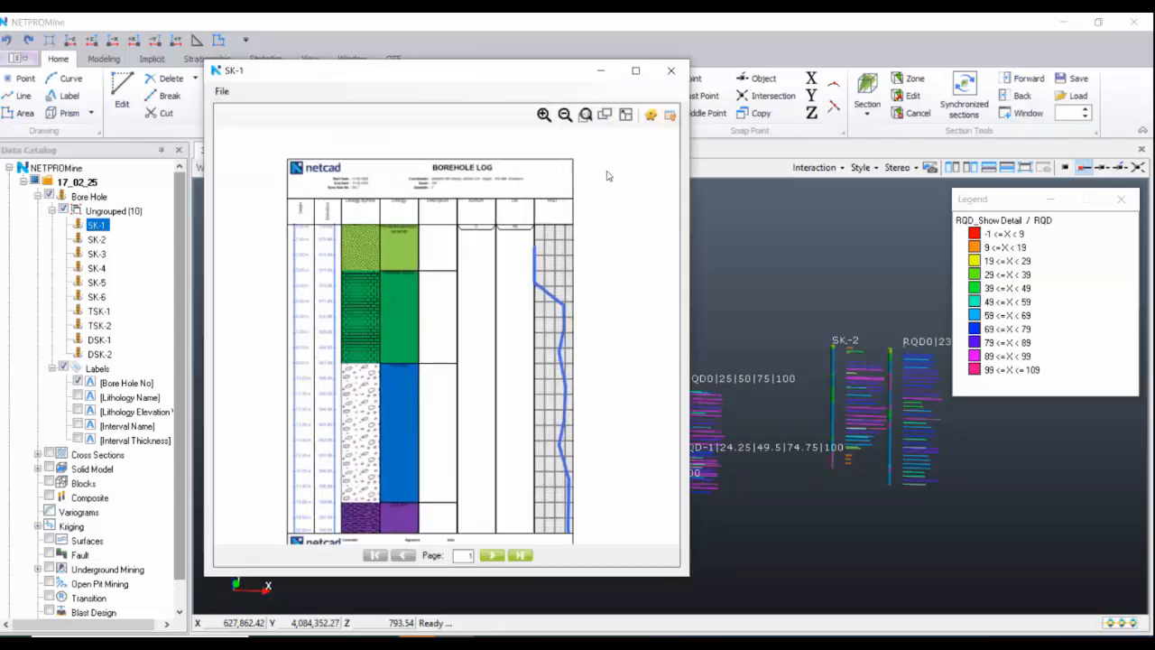
- Increase the table's page depth range in the SK-1 report's display settings so the whole borehole log fits on one page
{"action": "scroll", "coordinate": [607, 176], "scroll_direction": "up", "scroll_amount": 3, "text": "ctrl"}
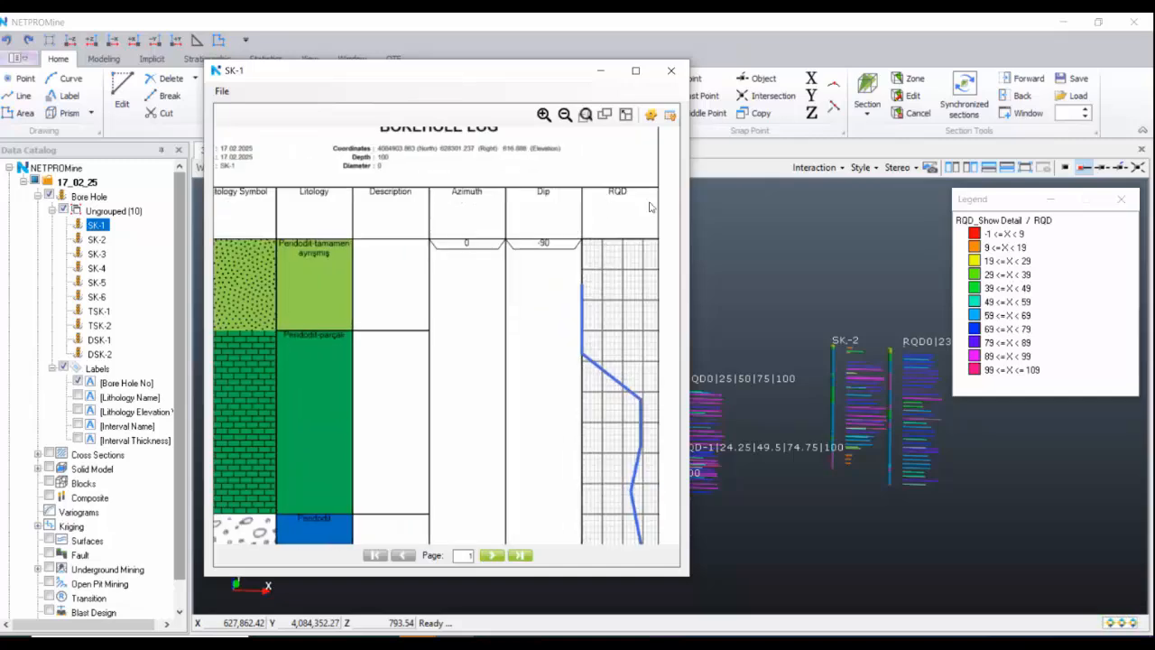
{"action": "scroll", "coordinate": [578, 307], "scroll_direction": "down", "scroll_amount": 3, "text": "ctrl"}
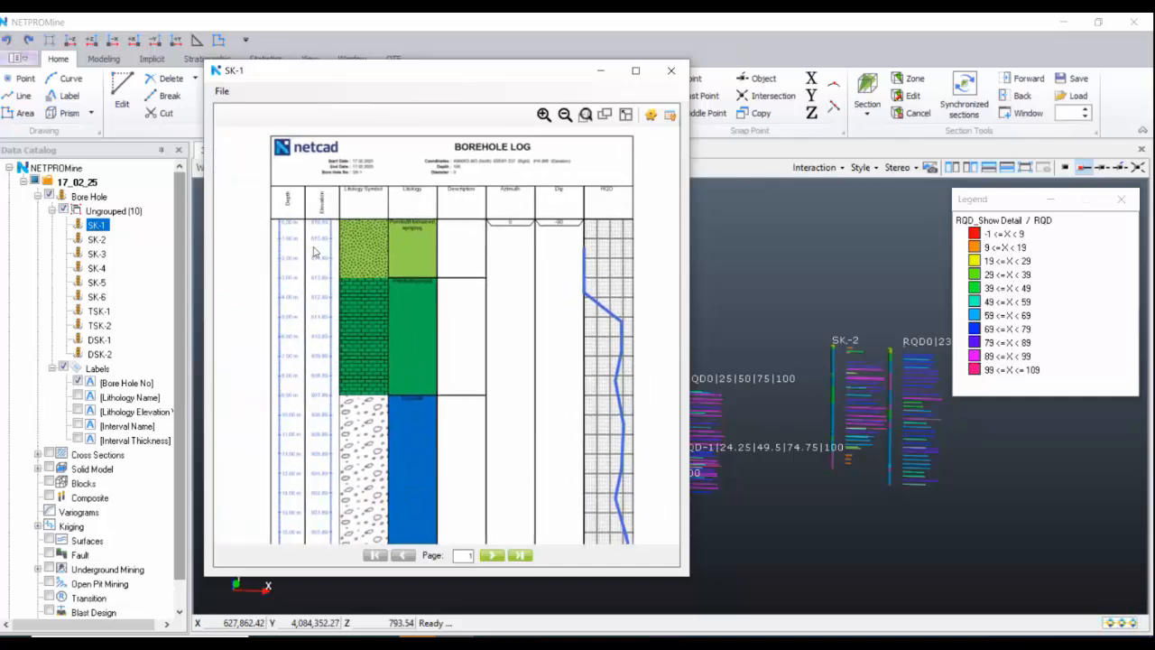
{"action": "scroll", "coordinate": [315, 251], "scroll_direction": "down", "scroll_amount": 3, "text": "ctrl"}
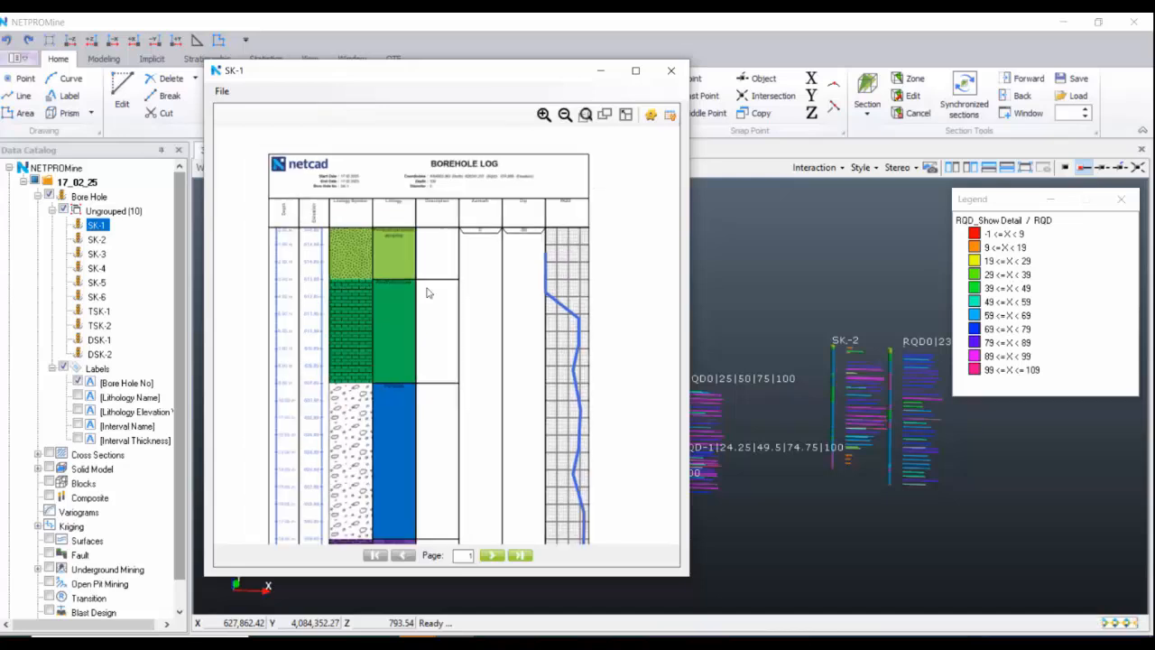
{"action": "scroll", "coordinate": [426, 292], "scroll_direction": "down", "scroll_amount": 1}
{"action": "scroll", "coordinate": [444, 314], "scroll_direction": "up", "scroll_amount": 2}
{"action": "left_click_drag", "start_coordinate": [486, 312], "coordinate": [488, 354]}
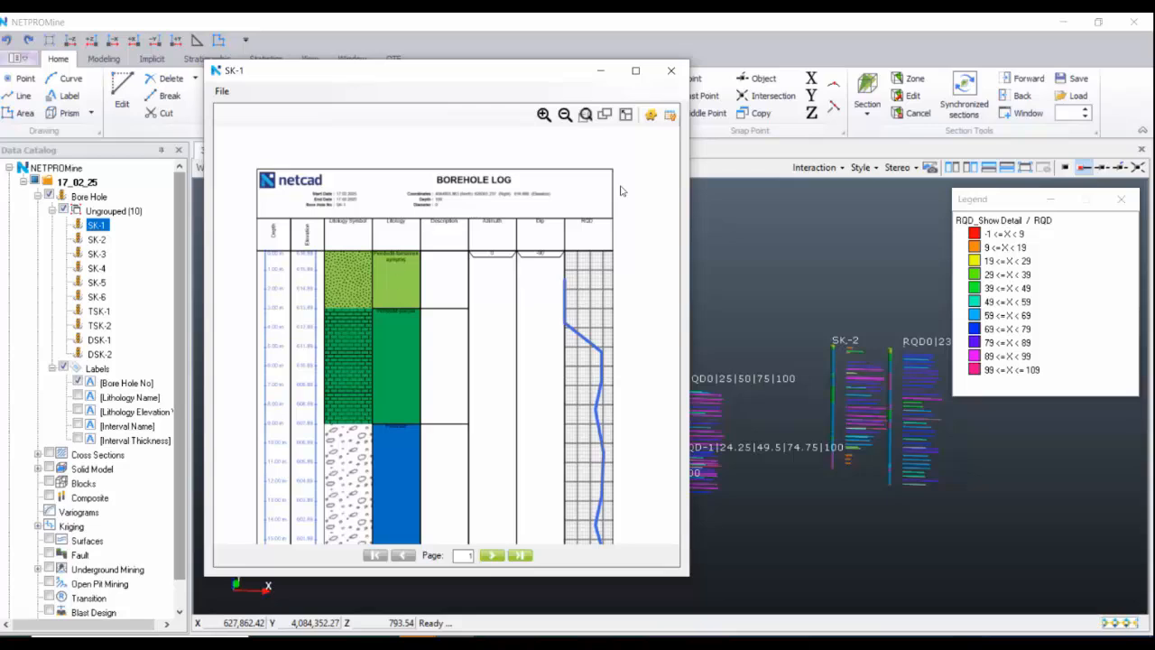
{"action": "left_click", "coordinate": [650, 115]}
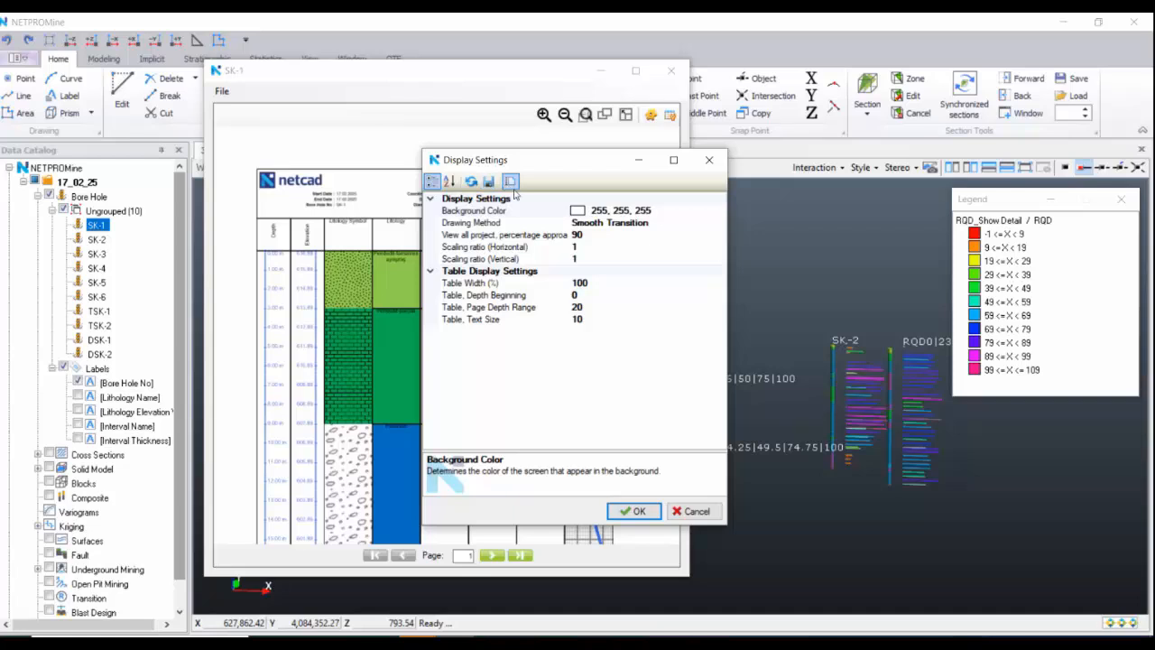
{"action": "left_click", "coordinate": [634, 511]}
- Examine the header, lithology and RQD graph columns along the full depth of the SK-1 log, and close the report
{"action": "scroll", "coordinate": [397, 164], "scroll_direction": "up", "scroll_amount": 6}
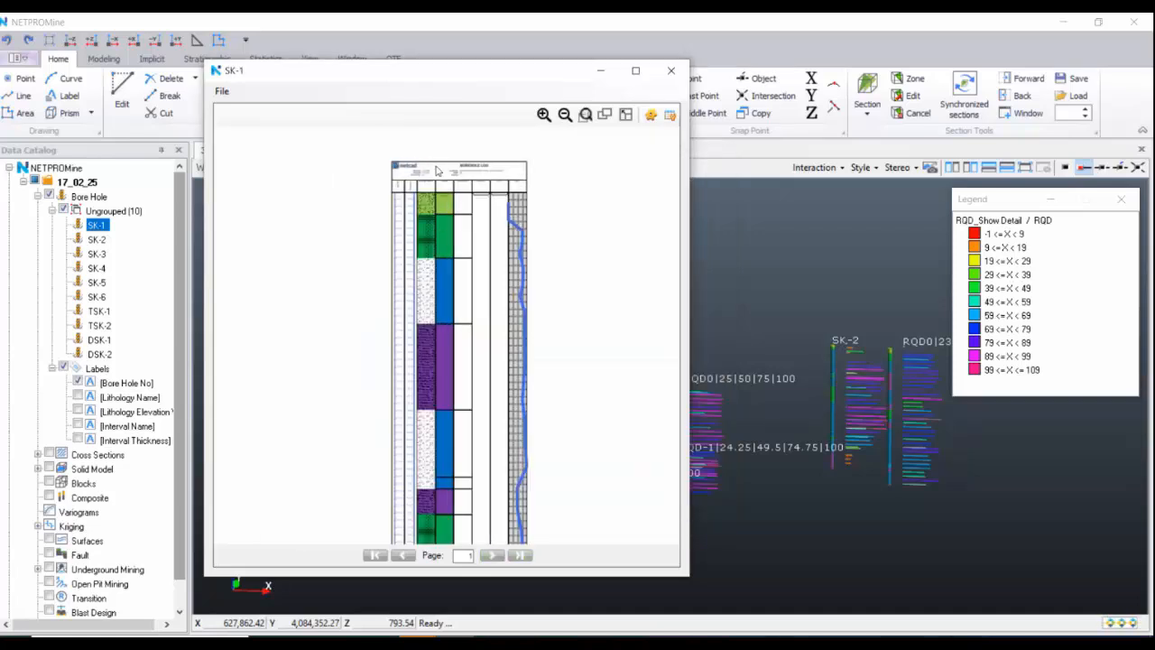
{"action": "scroll", "coordinate": [526, 261], "scroll_direction": "up", "scroll_amount": 4}
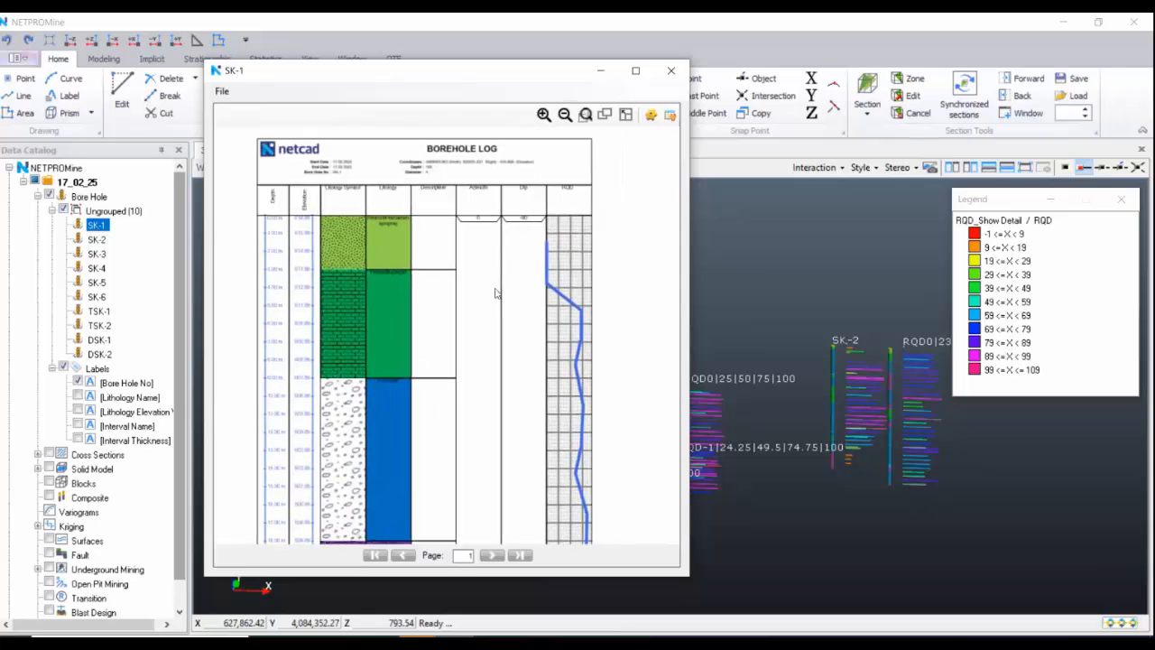
{"action": "scroll", "coordinate": [499, 287], "scroll_direction": "up", "scroll_amount": 4}
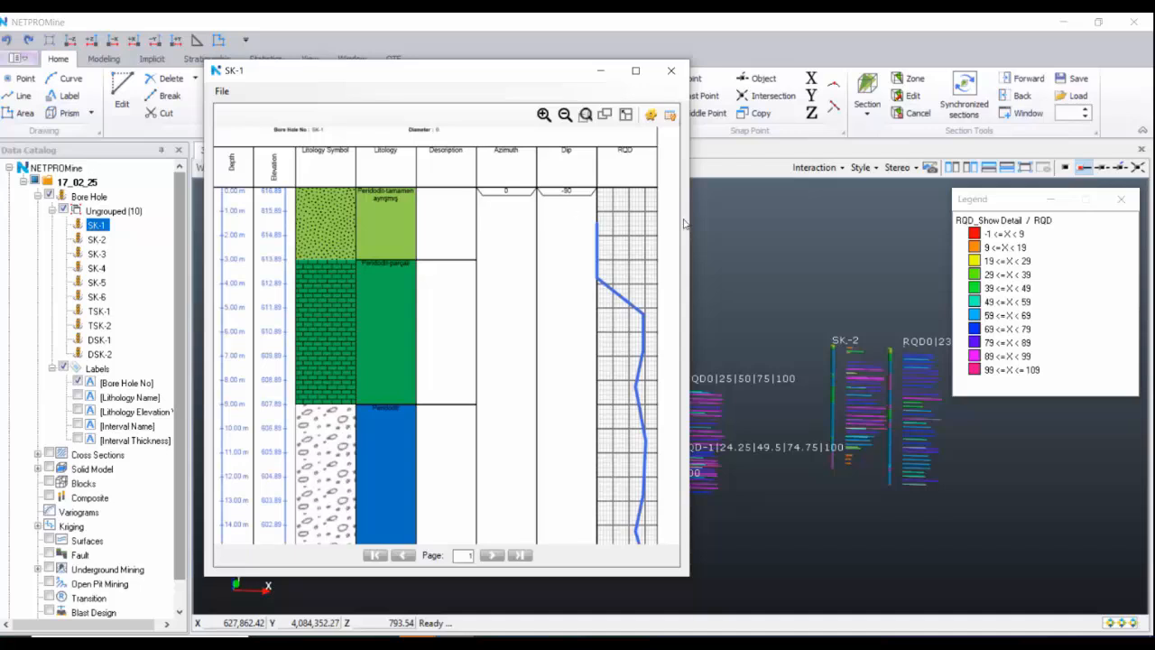
{"action": "left_click_drag", "start_coordinate": [520, 238], "coordinate": [575, 262]}
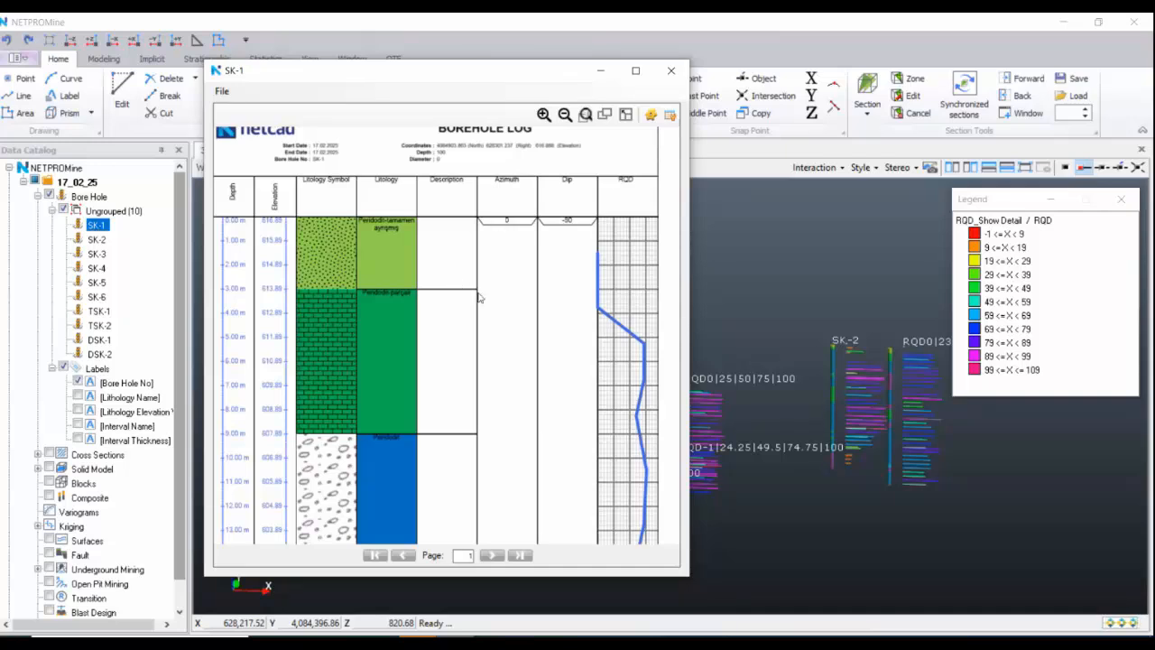
{"action": "scroll", "coordinate": [488, 295], "scroll_direction": "down", "scroll_amount": 4}
{"action": "left_click_drag", "start_coordinate": [484, 438], "coordinate": [505, 276]}
{"action": "left_click_drag", "start_coordinate": [527, 516], "coordinate": [482, 324]}
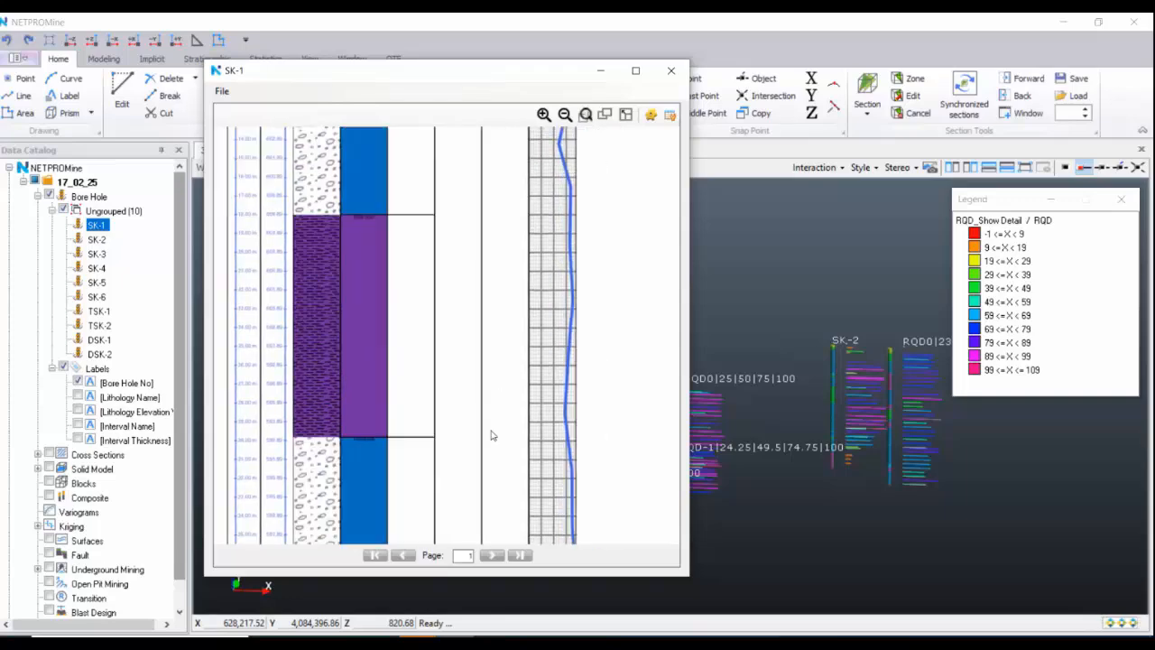
{"action": "left_click_drag", "start_coordinate": [482, 505], "coordinate": [557, 353]}
{"action": "left_click_drag", "start_coordinate": [541, 497], "coordinate": [478, 299]}
{"action": "left_click_drag", "start_coordinate": [514, 523], "coordinate": [510, 271]}
{"action": "left_click_drag", "start_coordinate": [527, 523], "coordinate": [546, 282]}
{"action": "scroll", "coordinate": [545, 284], "scroll_direction": "down", "scroll_amount": 4}
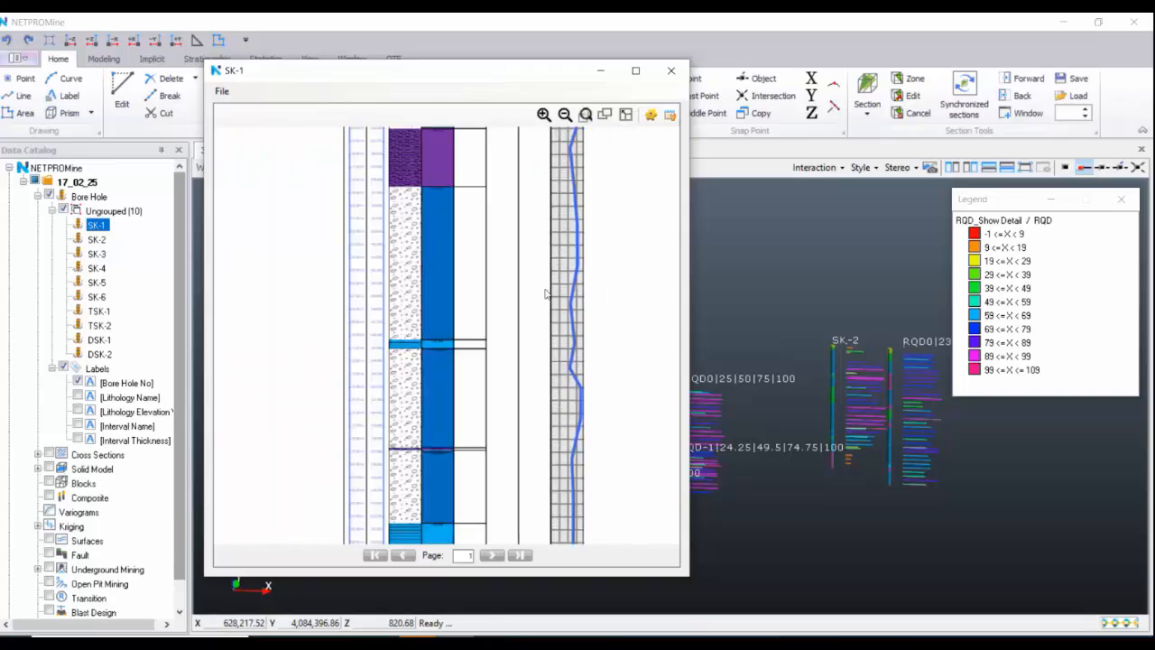
{"action": "left_click_drag", "start_coordinate": [545, 487], "coordinate": [501, 483]}
{"action": "left_click_drag", "start_coordinate": [472, 241], "coordinate": [475, 492]}
{"action": "left_click_drag", "start_coordinate": [479, 329], "coordinate": [475, 474]}
{"action": "left_click_drag", "start_coordinate": [479, 180], "coordinate": [492, 468]}
{"action": "scroll", "coordinate": [507, 388], "scroll_direction": "up", "scroll_amount": 4}
{"action": "scroll", "coordinate": [532, 436], "scroll_direction": "up", "scroll_amount": 2}
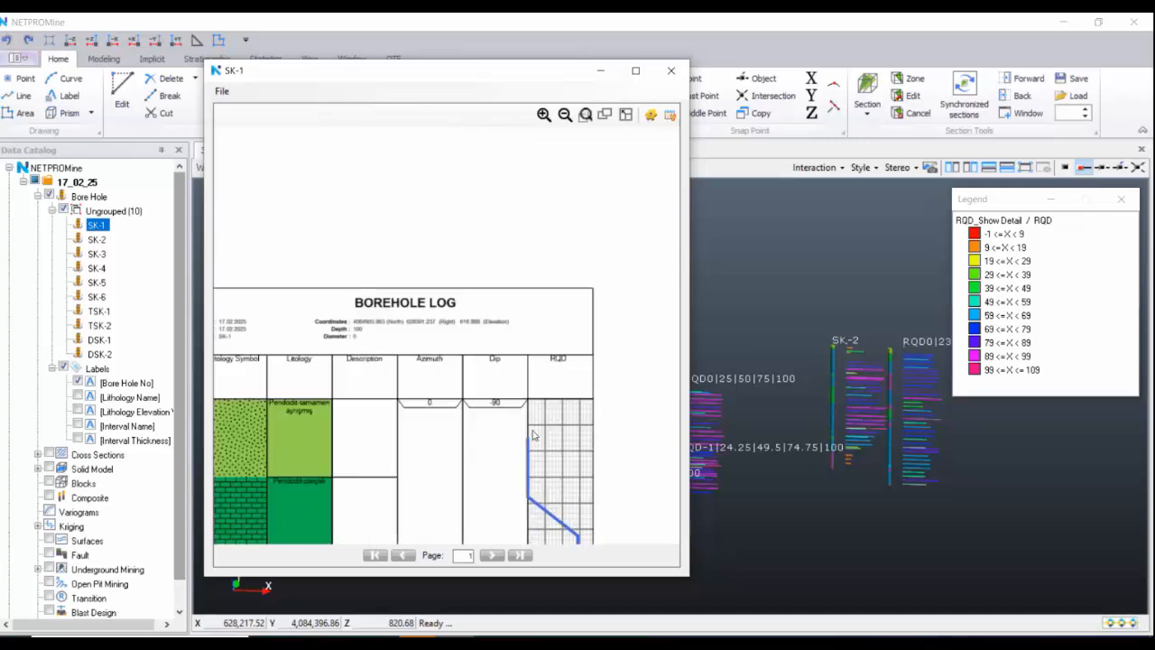
{"action": "left_click", "coordinate": [677, 71]}
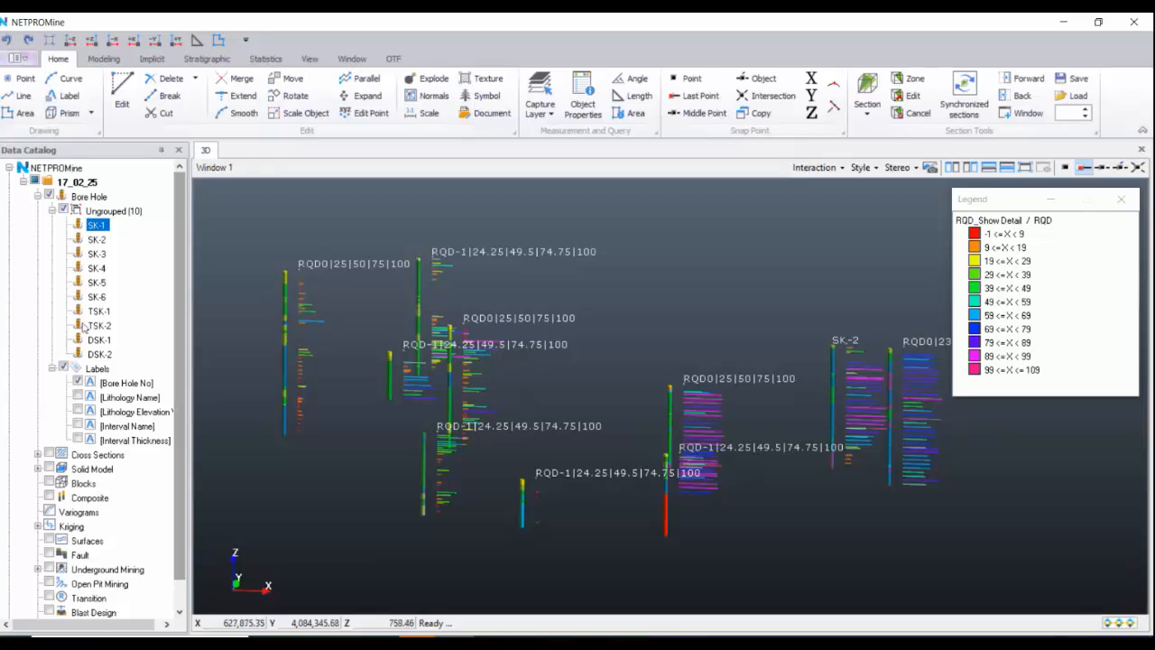
- Delete the 3D layer holding the RQD detail graphs from the data catalog
{"action": "scroll", "coordinate": [82, 345], "scroll_direction": "down", "scroll_amount": 1}
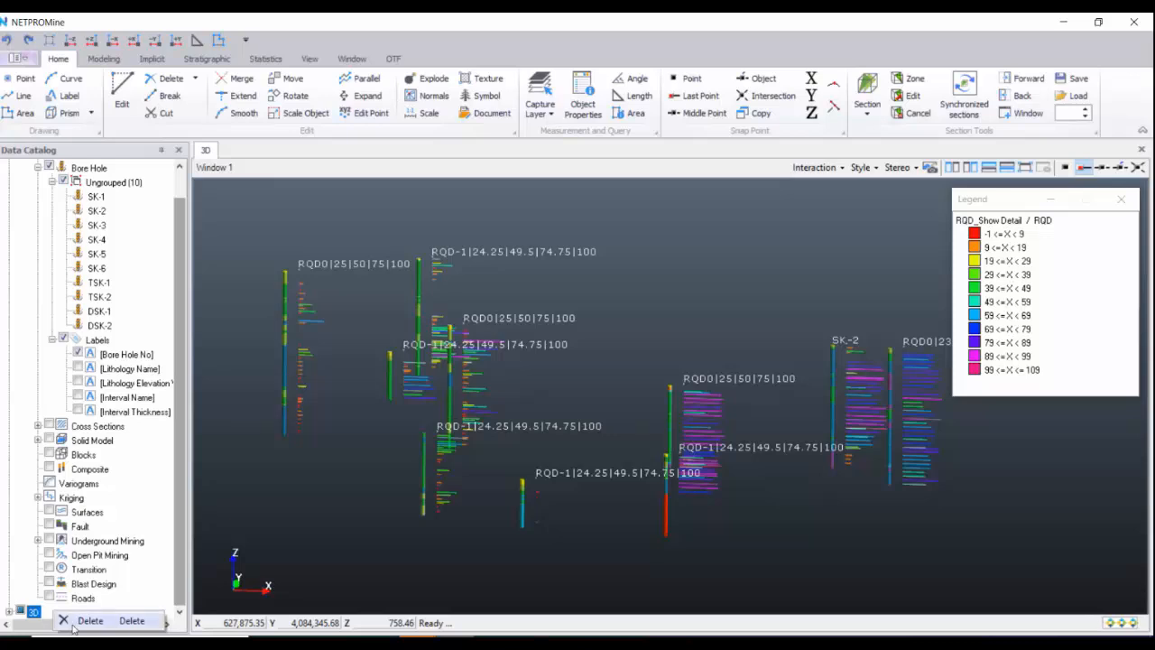
{"action": "left_click", "coordinate": [75, 622]}
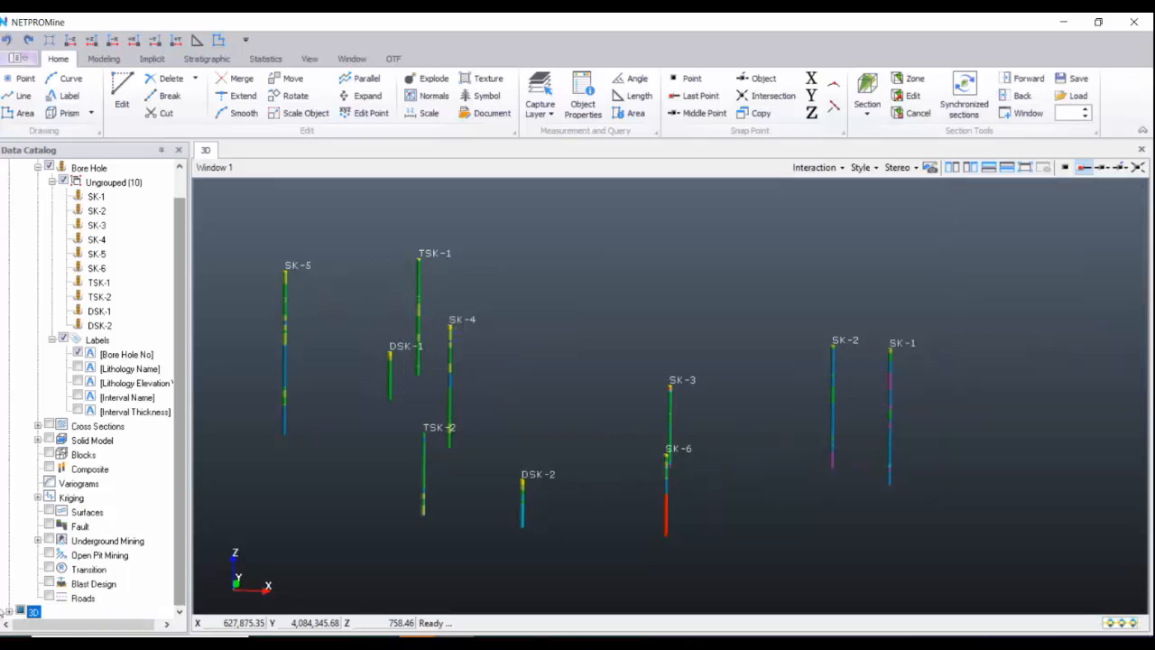
- Collapse the Ungrouped boreholes, turn off the Bore Hole layer's visibility and collapse its branch
{"action": "scroll", "coordinate": [9, 609], "scroll_direction": "up", "scroll_amount": 1}
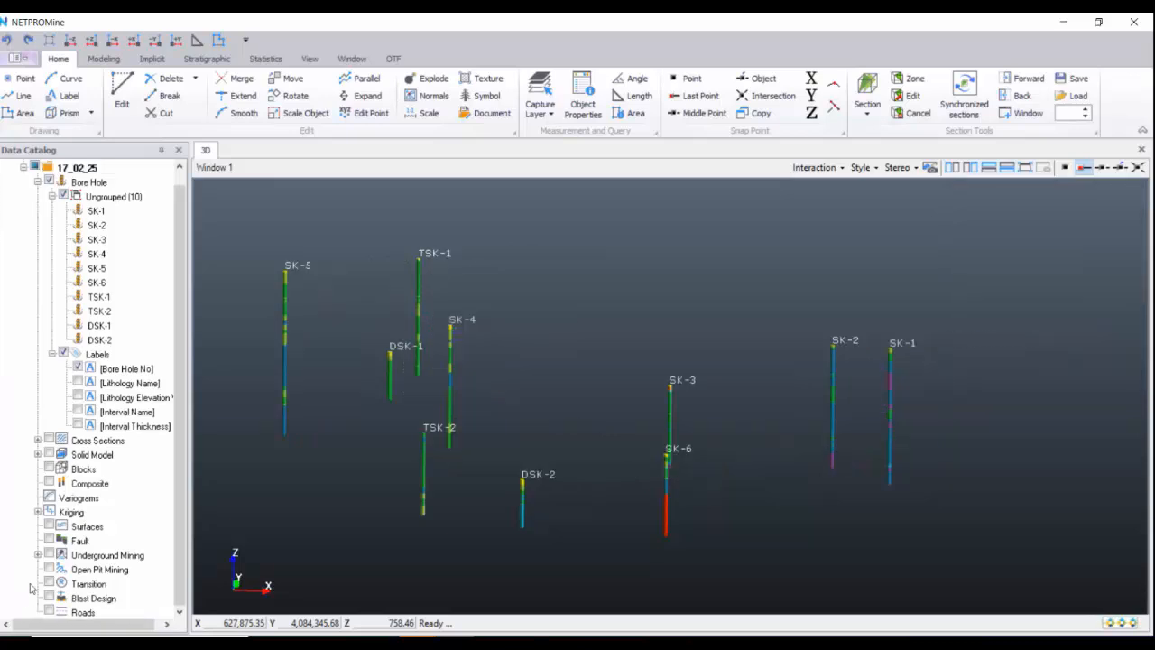
{"action": "scroll", "coordinate": [63, 472], "scroll_direction": "up", "scroll_amount": 1}
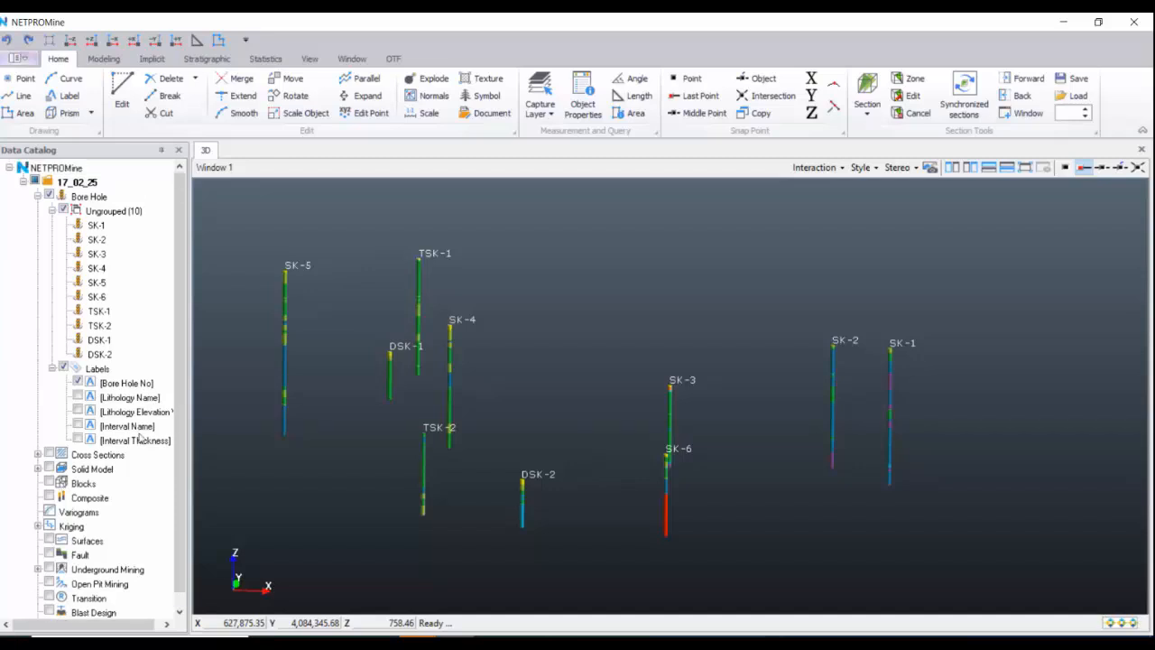
{"action": "left_click", "coordinate": [52, 210]}
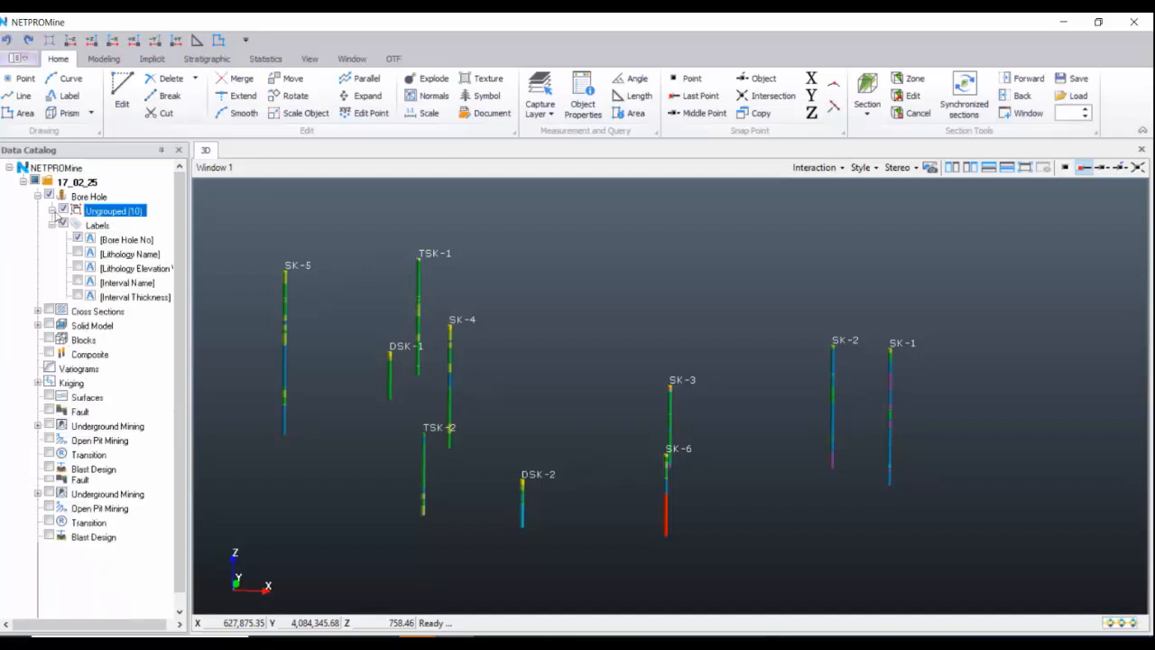
{"action": "left_click", "coordinate": [50, 196]}
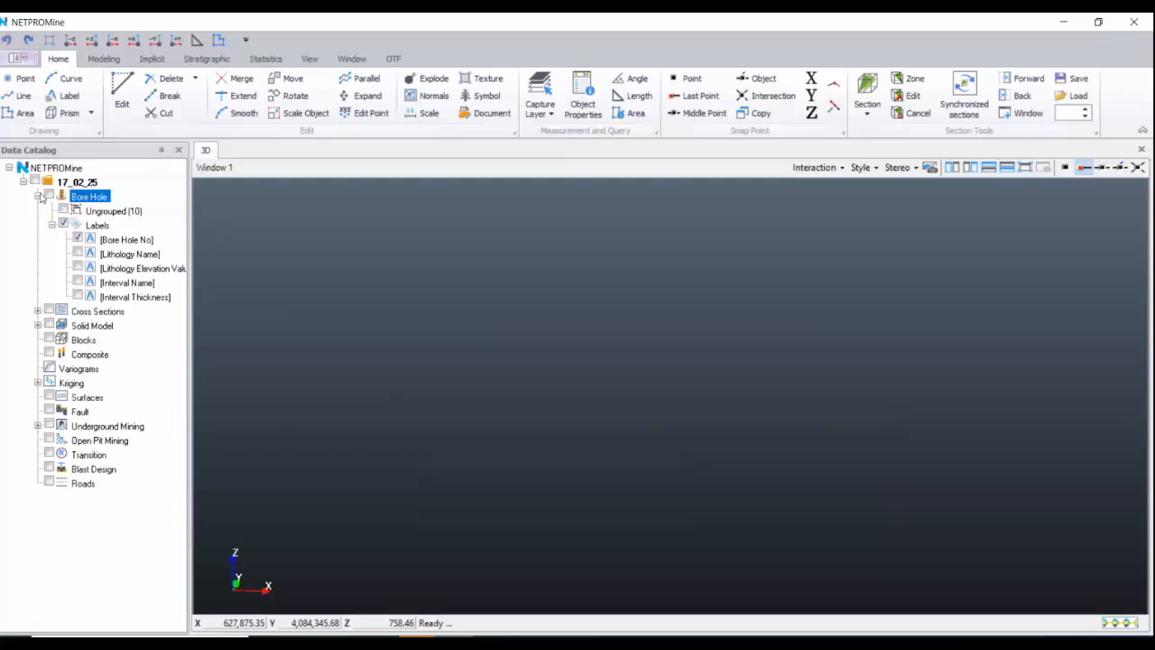
{"action": "left_click", "coordinate": [37, 196]}
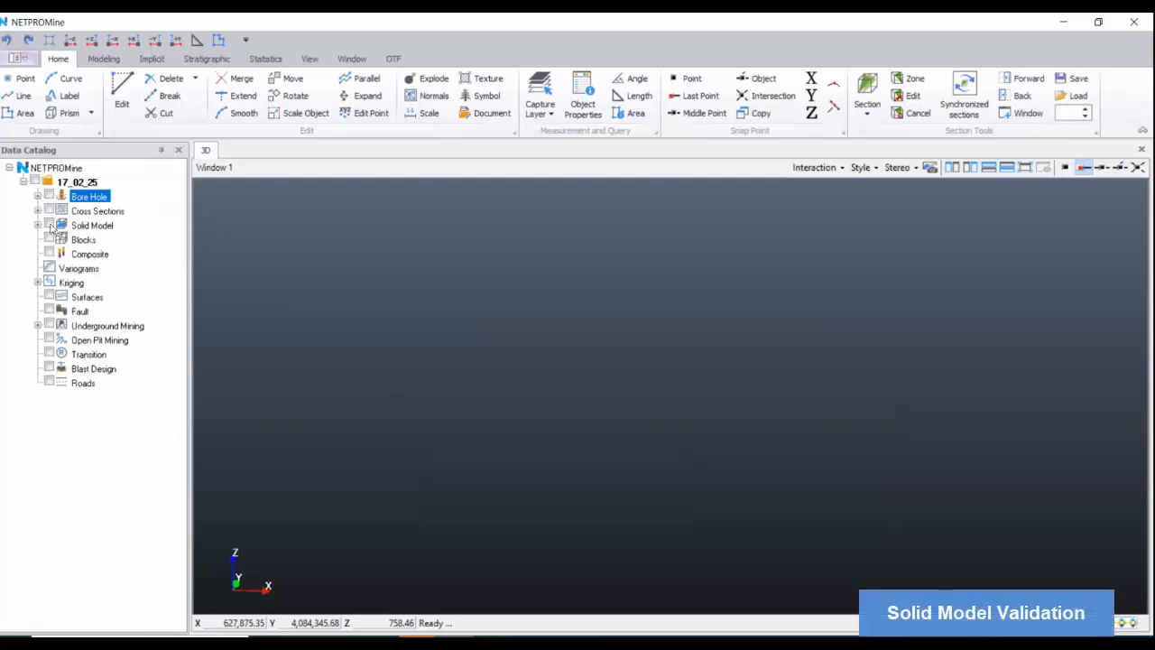
- Display the solid model from the 17_02_25 project, fit it in the 3D view and inspect its surface mesh up close
{"action": "left_click", "coordinate": [38, 225]}
{"action": "left_click", "coordinate": [106, 239]}
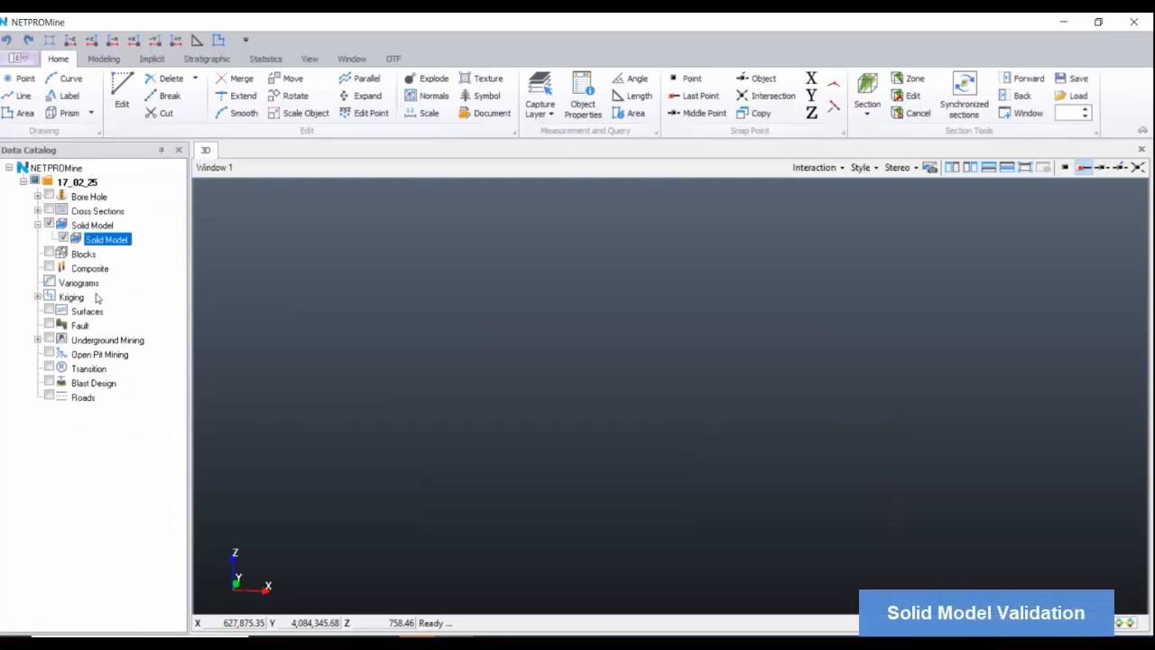
{"action": "left_click", "coordinate": [49, 39]}
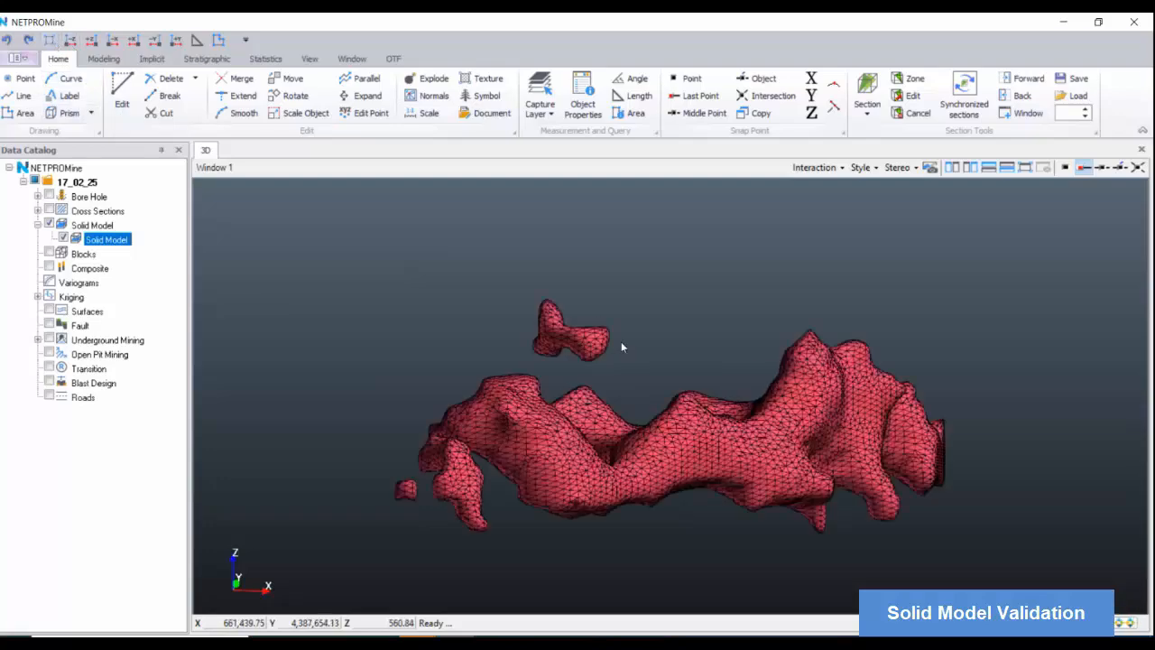
{"action": "scroll", "coordinate": [620, 341], "scroll_direction": "up", "scroll_amount": 3}
{"action": "scroll", "coordinate": [708, 389], "scroll_direction": "up", "scroll_amount": 3}
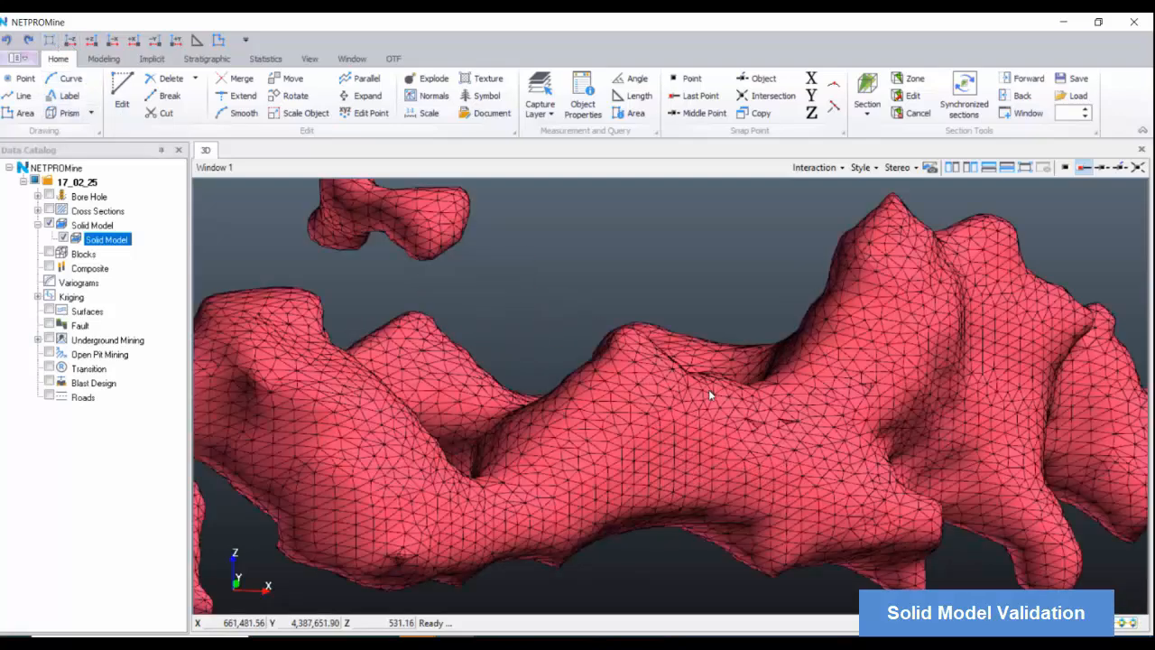
{"action": "scroll", "coordinate": [708, 389], "scroll_direction": "up", "scroll_amount": 4}
{"action": "left_click_drag", "start_coordinate": [654, 398], "coordinate": [632, 431]}
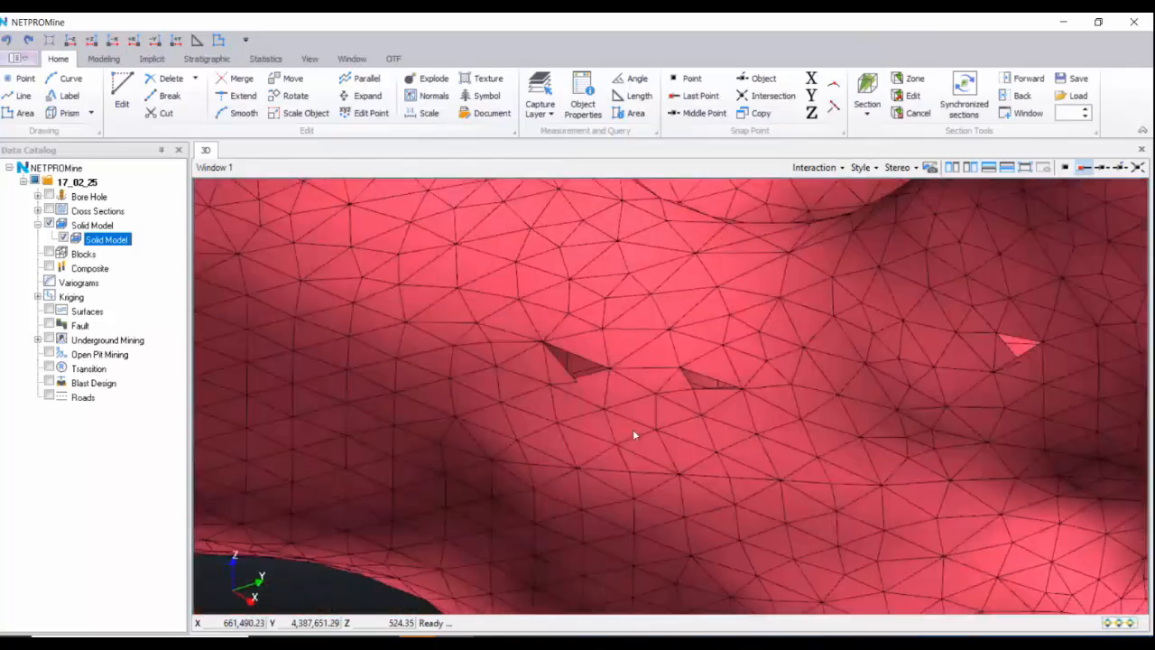
{"action": "scroll", "coordinate": [583, 386], "scroll_direction": "up", "scroll_amount": 3}
{"action": "scroll", "coordinate": [591, 390], "scroll_direction": "up", "scroll_amount": 1}
{"action": "right_click", "coordinate": [602, 391]}
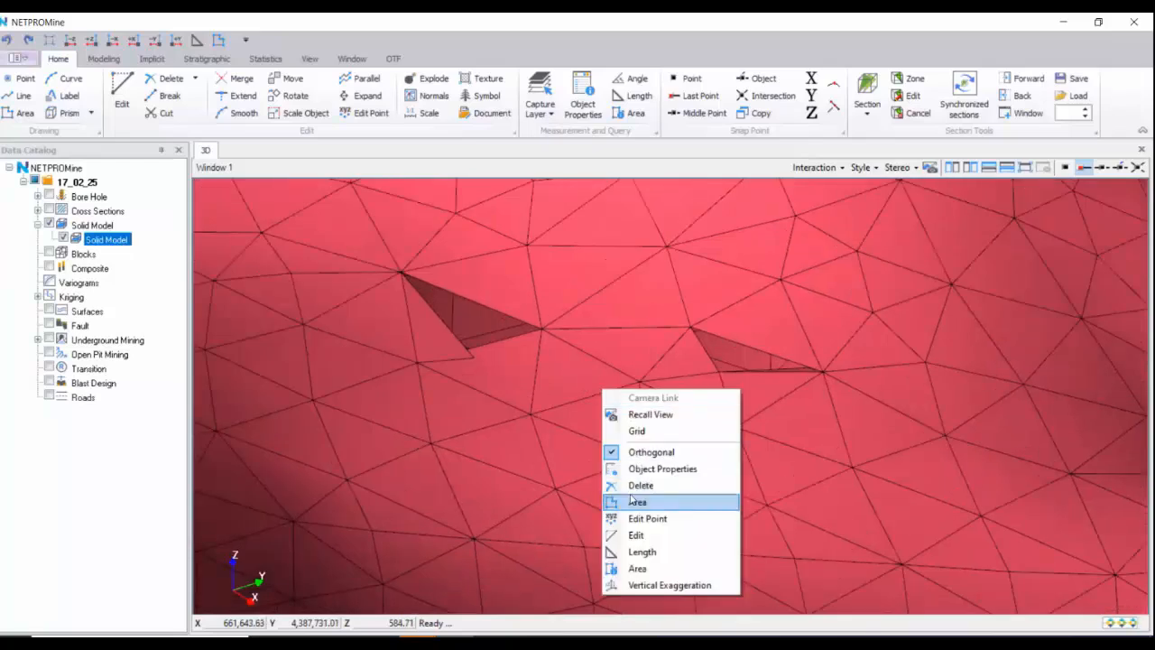
{"action": "left_click", "coordinate": [655, 537]}
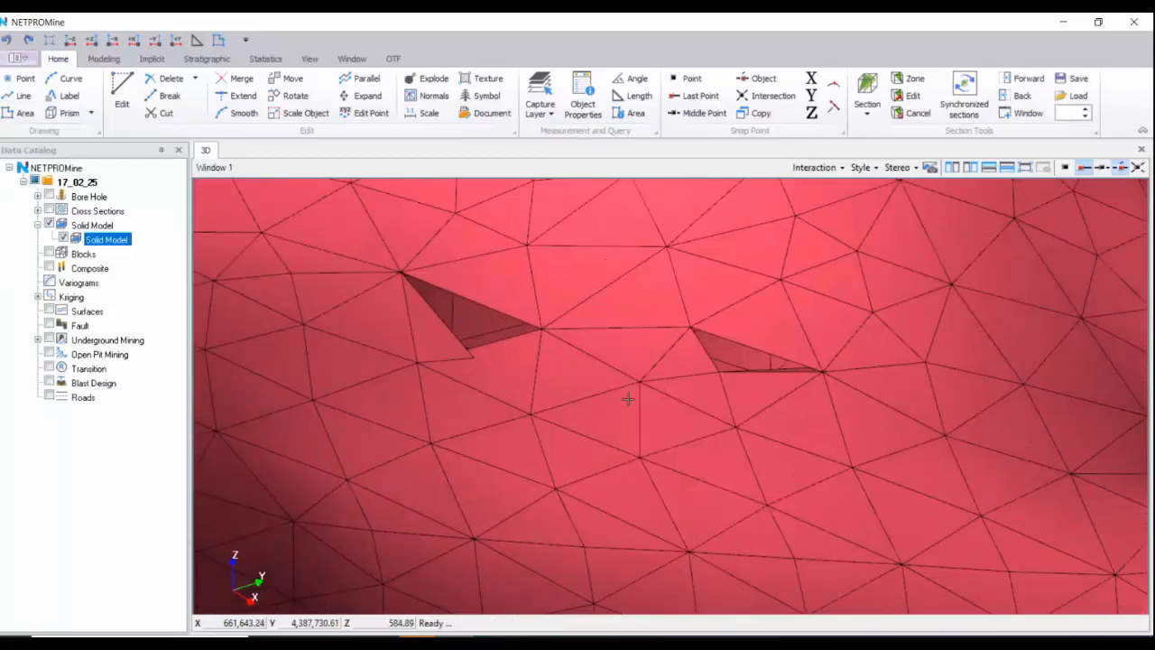
{"action": "left_click", "coordinate": [594, 357]}
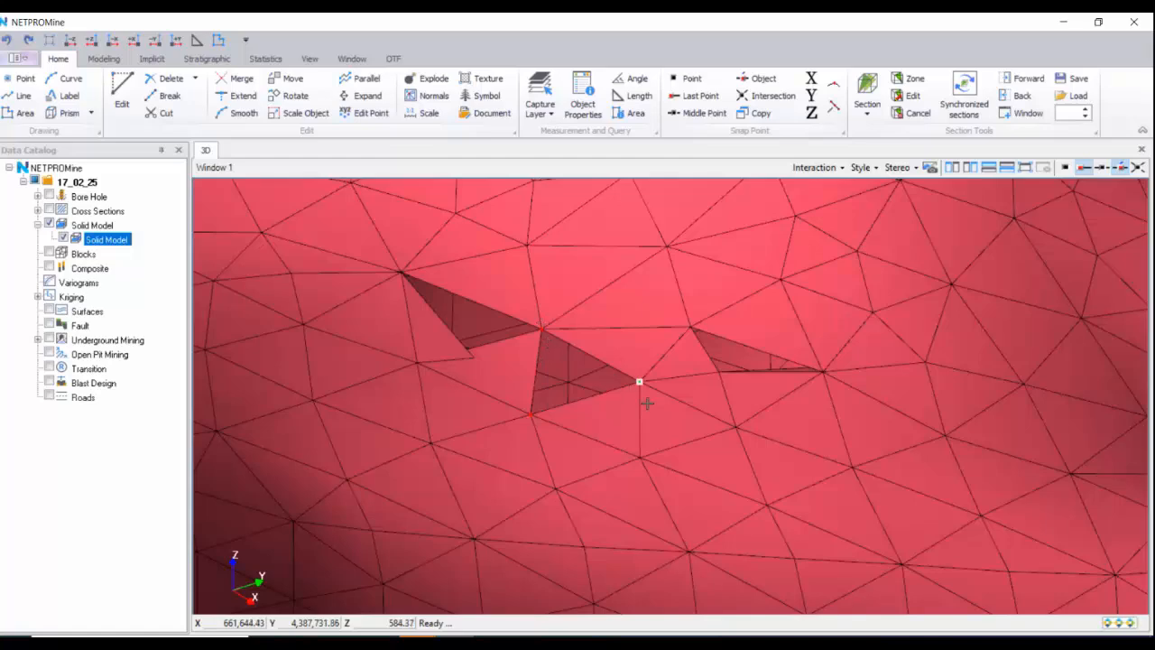
- Examine the holes in the solid model's surface mesh from several angles and distances
{"action": "scroll", "coordinate": [647, 402], "scroll_direction": "down", "scroll_amount": 2}
{"action": "scroll", "coordinate": [605, 384], "scroll_direction": "down", "scroll_amount": 2}
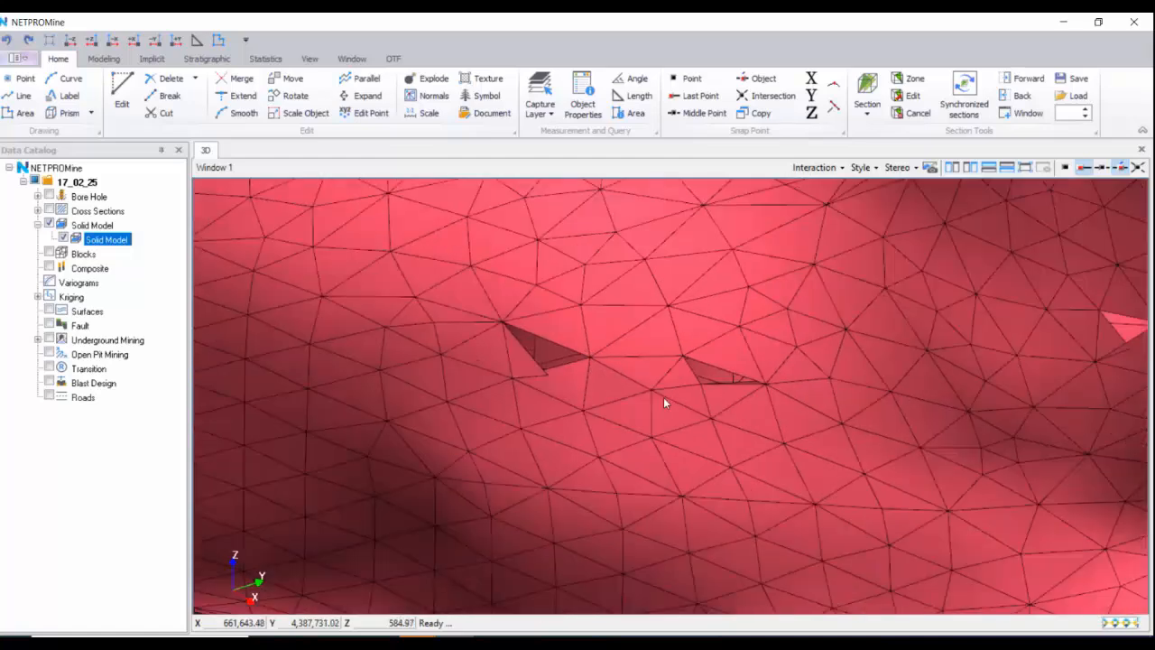
{"action": "left_click_drag", "start_coordinate": [665, 402], "coordinate": [525, 343]}
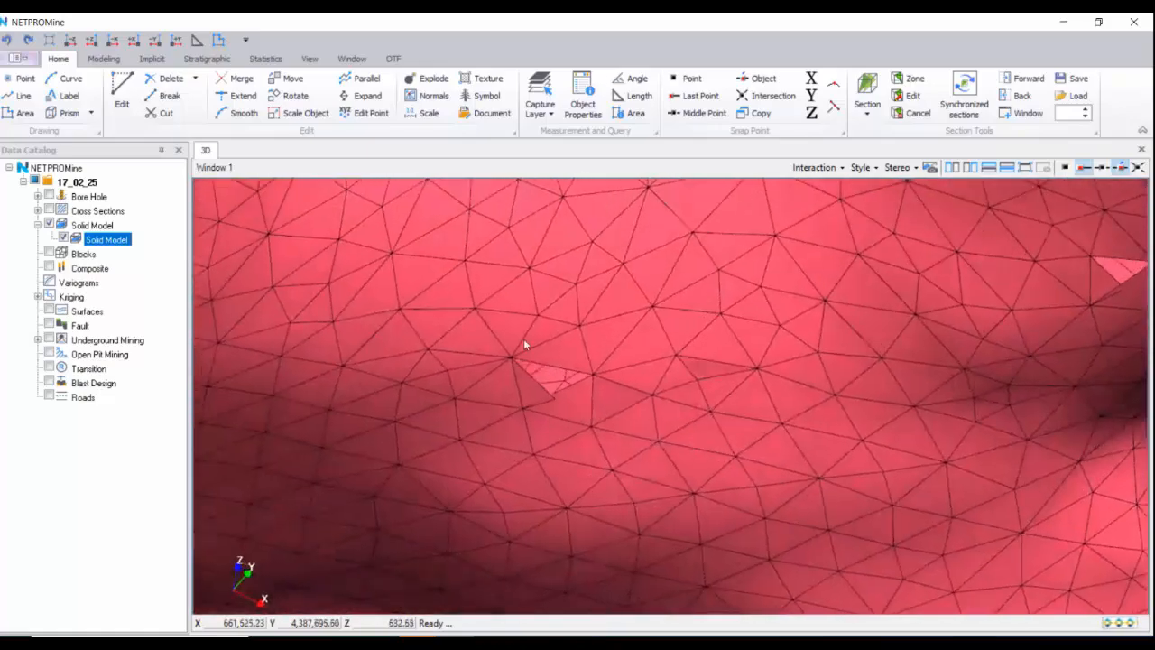
{"action": "scroll", "coordinate": [693, 451], "scroll_direction": "down", "scroll_amount": 6}
{"action": "middle_click_drag", "start_coordinate": [693, 450], "coordinate": [749, 470]}
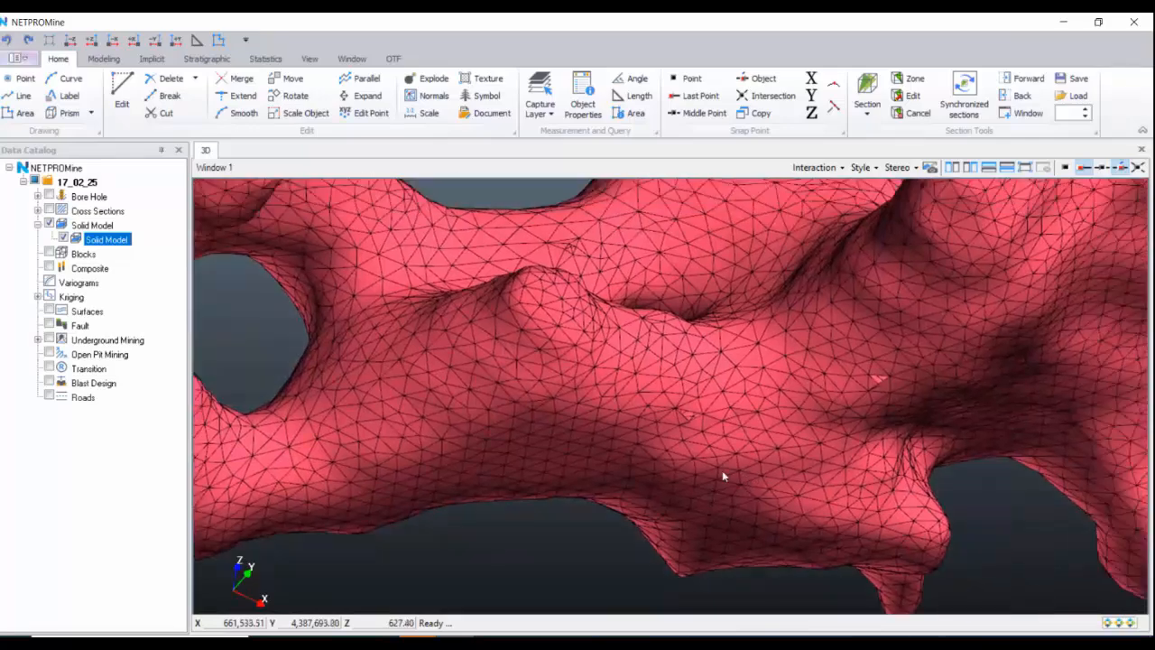
{"action": "scroll", "coordinate": [712, 470], "scroll_direction": "down", "scroll_amount": 5}
{"action": "left_click_drag", "start_coordinate": [712, 470], "coordinate": [710, 420]}
{"action": "scroll", "coordinate": [709, 420], "scroll_direction": "up", "scroll_amount": 3}
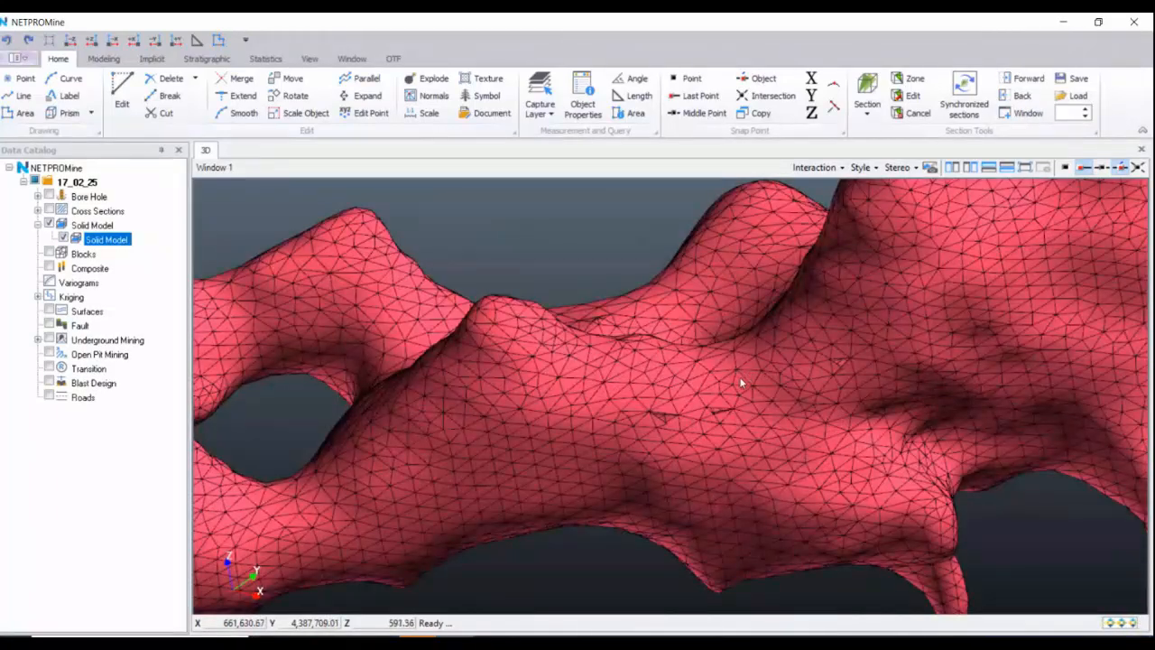
{"action": "scroll", "coordinate": [698, 365], "scroll_direction": "down", "scroll_amount": 6}
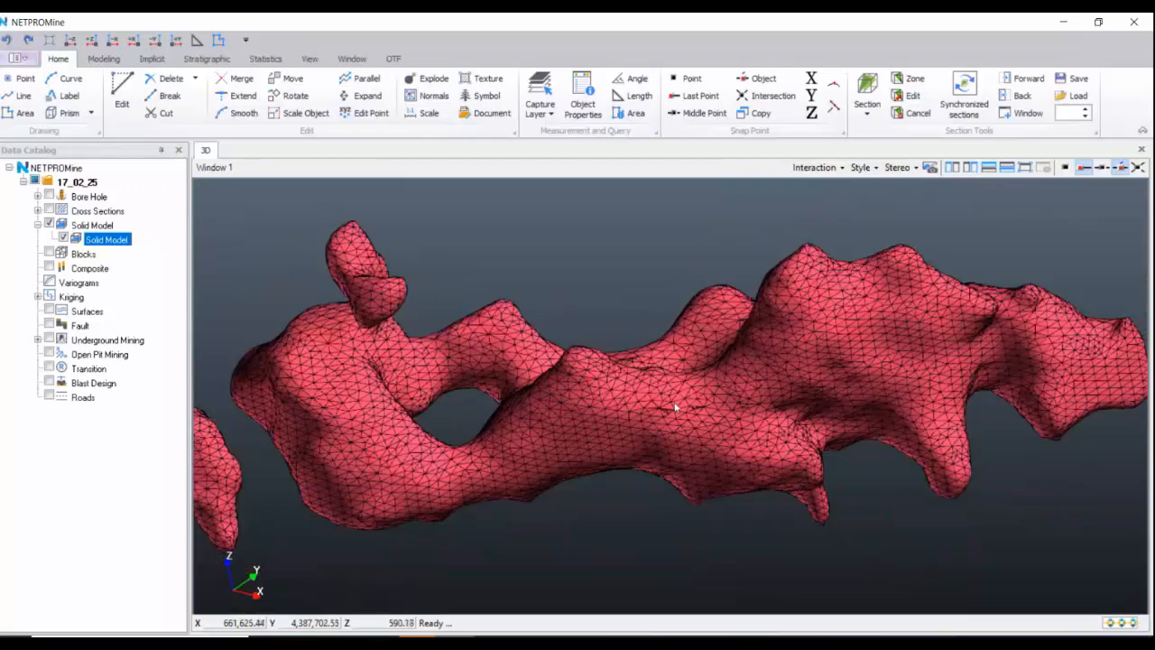
{"action": "scroll", "coordinate": [667, 349], "scroll_direction": "up", "scroll_amount": 6}
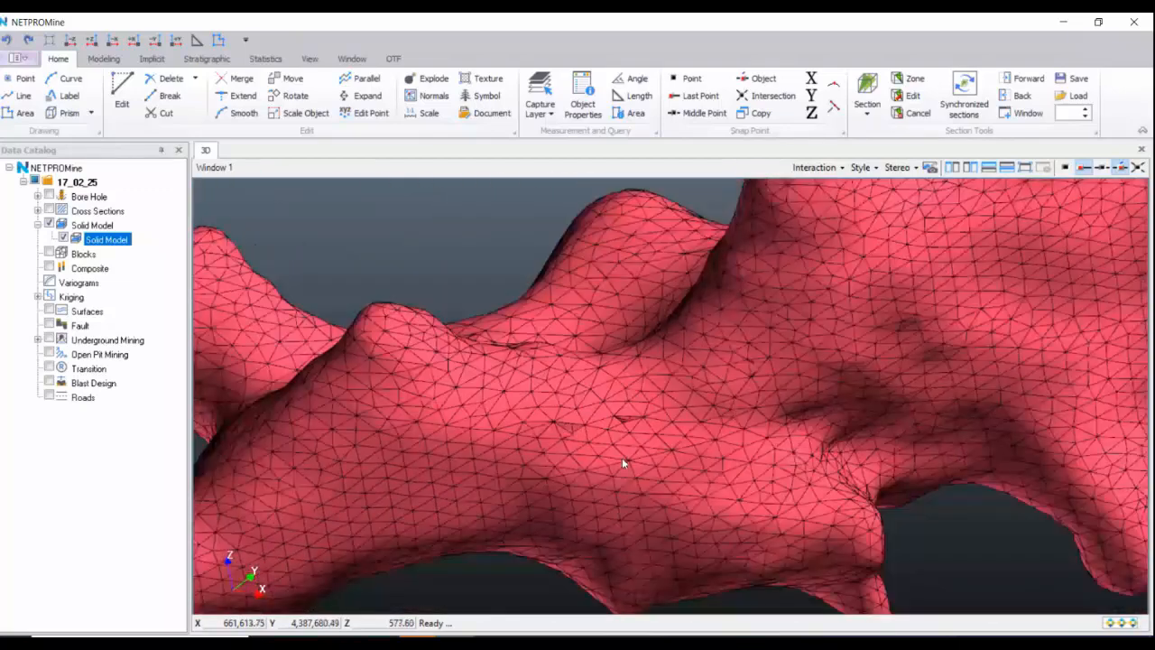
{"action": "left_click_drag", "start_coordinate": [622, 459], "coordinate": [693, 438]}
{"action": "scroll", "coordinate": [694, 437], "scroll_direction": "up", "scroll_amount": 3}
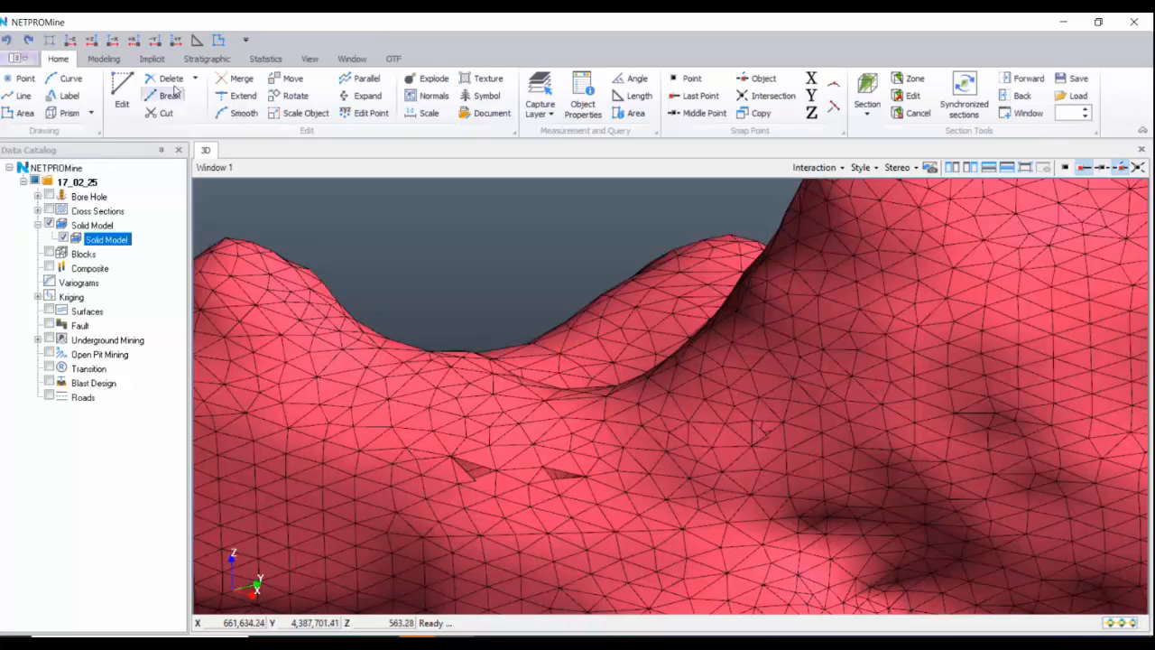
- Run model validation on the solid model, checking for incorrect triangles, transverse triangles and blanks
{"action": "left_click", "coordinate": [152, 58]}
{"action": "left_click", "coordinate": [103, 59]}
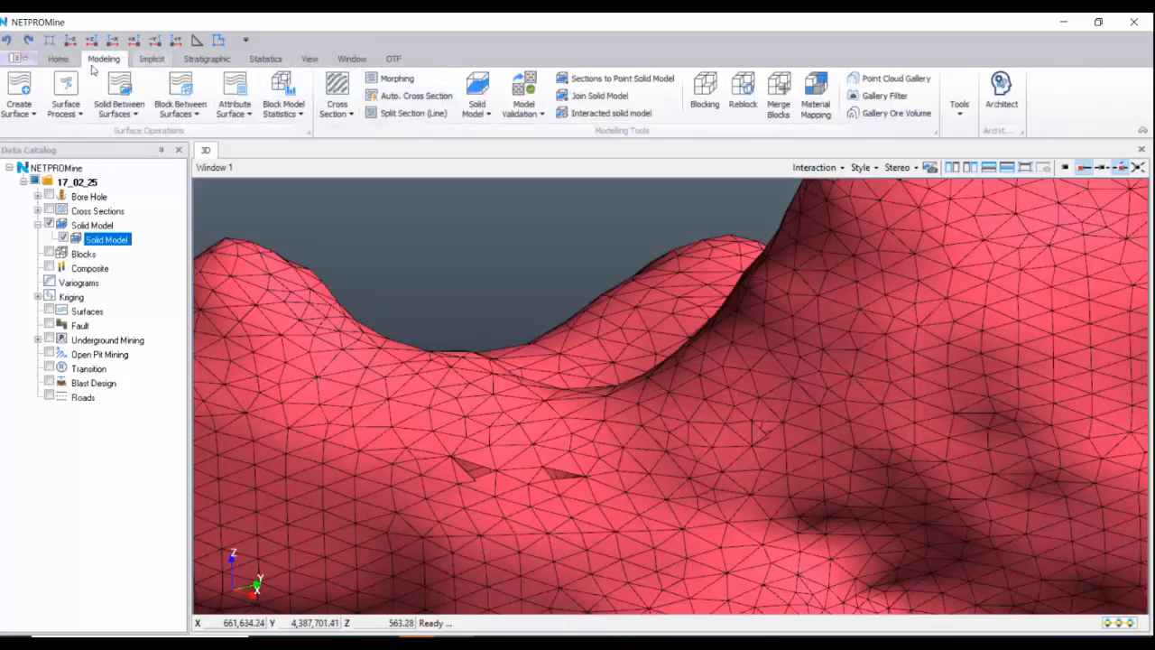
{"action": "left_click", "coordinate": [526, 94]}
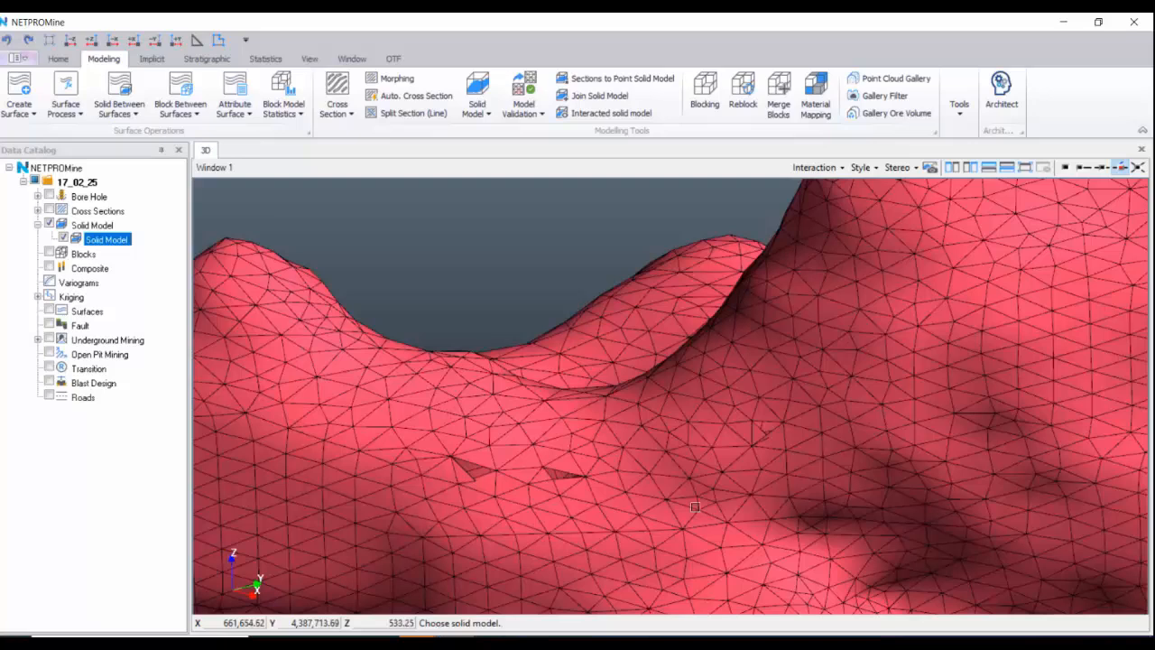
{"action": "left_click", "coordinate": [670, 499]}
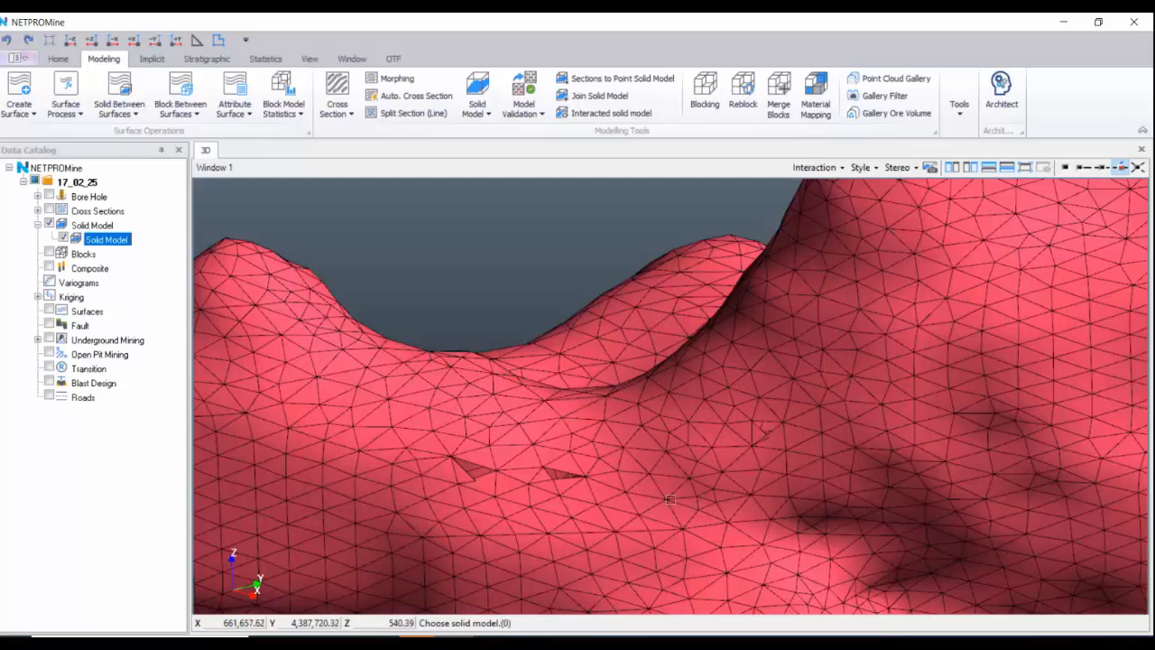
{"action": "left_click", "coordinate": [617, 512]}
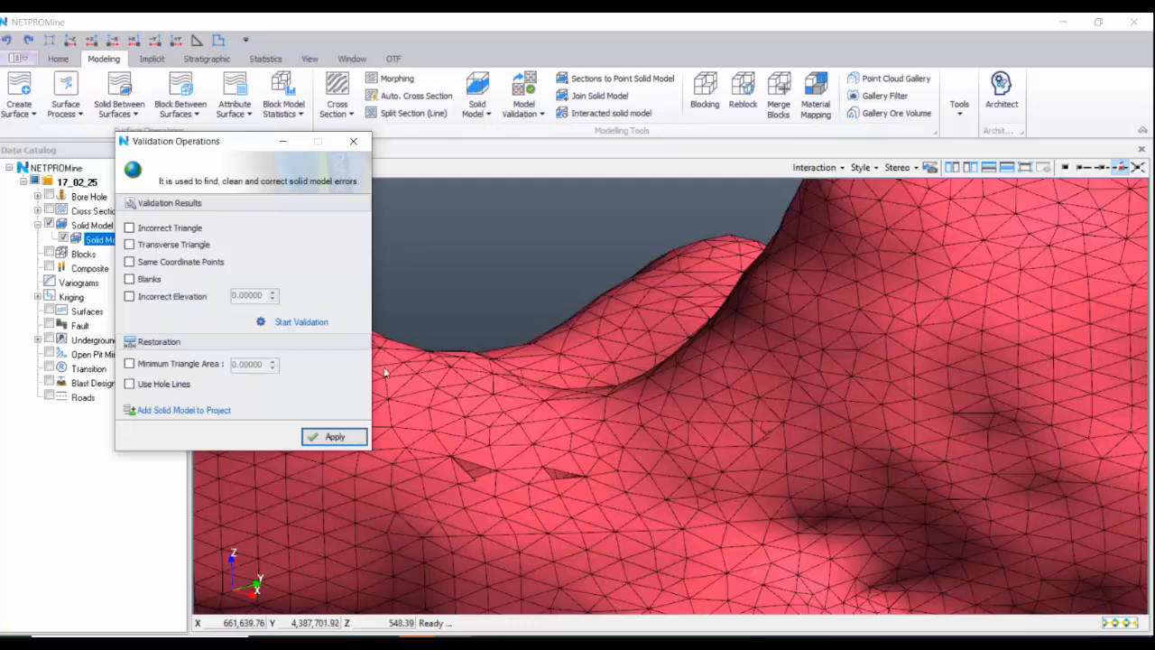
{"action": "left_click", "coordinate": [180, 246]}
{"action": "left_click", "coordinate": [161, 280]}
{"action": "left_click", "coordinate": [301, 322]}
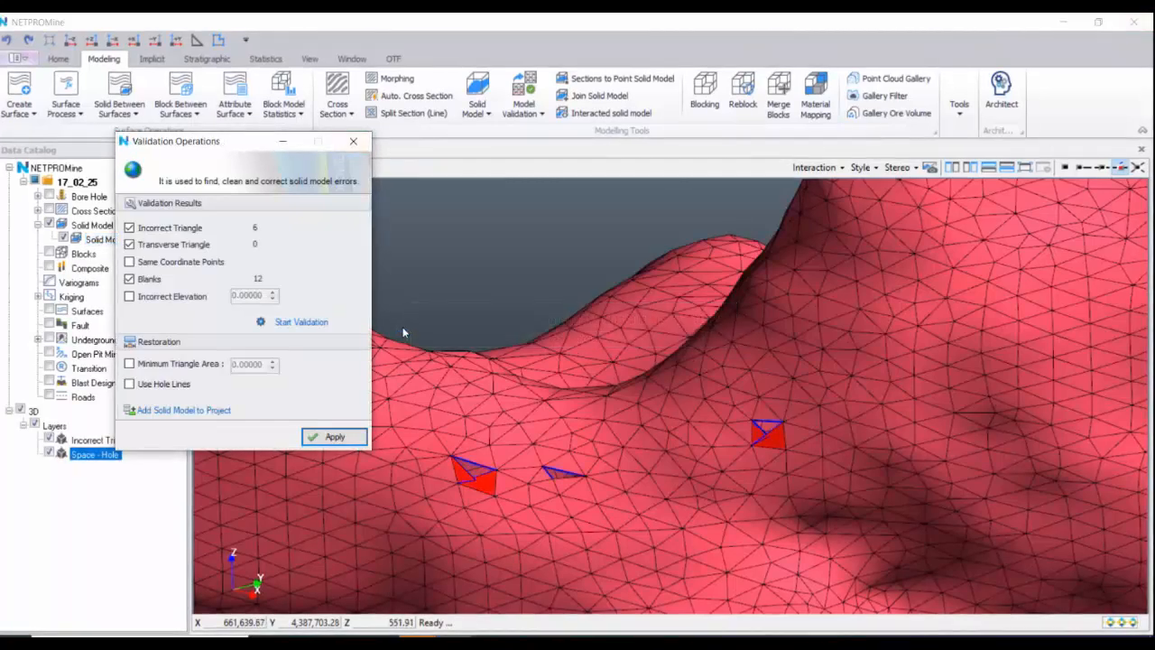
- Examine the highlighted incorrect triangles and hole outlines on the solid model, both close up and across the whole body
{"action": "middle_click_drag", "start_coordinate": [598, 418], "coordinate": [662, 364]}
{"action": "scroll", "coordinate": [661, 368], "scroll_direction": "down", "scroll_amount": 5}
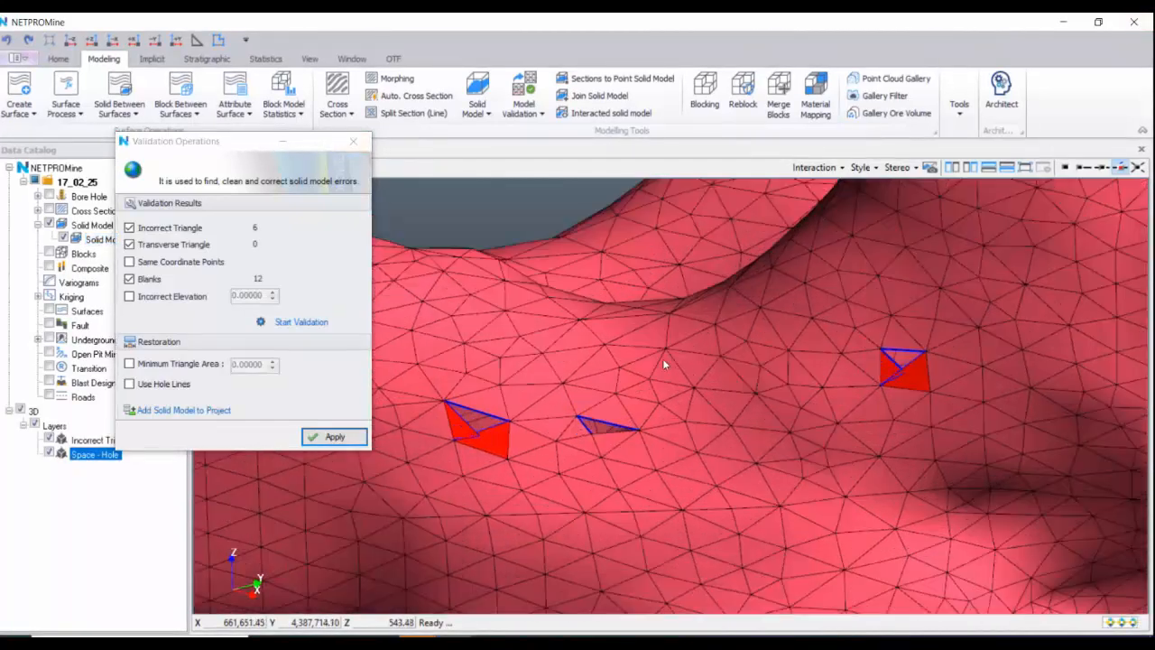
{"action": "scroll", "coordinate": [677, 377], "scroll_direction": "down", "scroll_amount": 5}
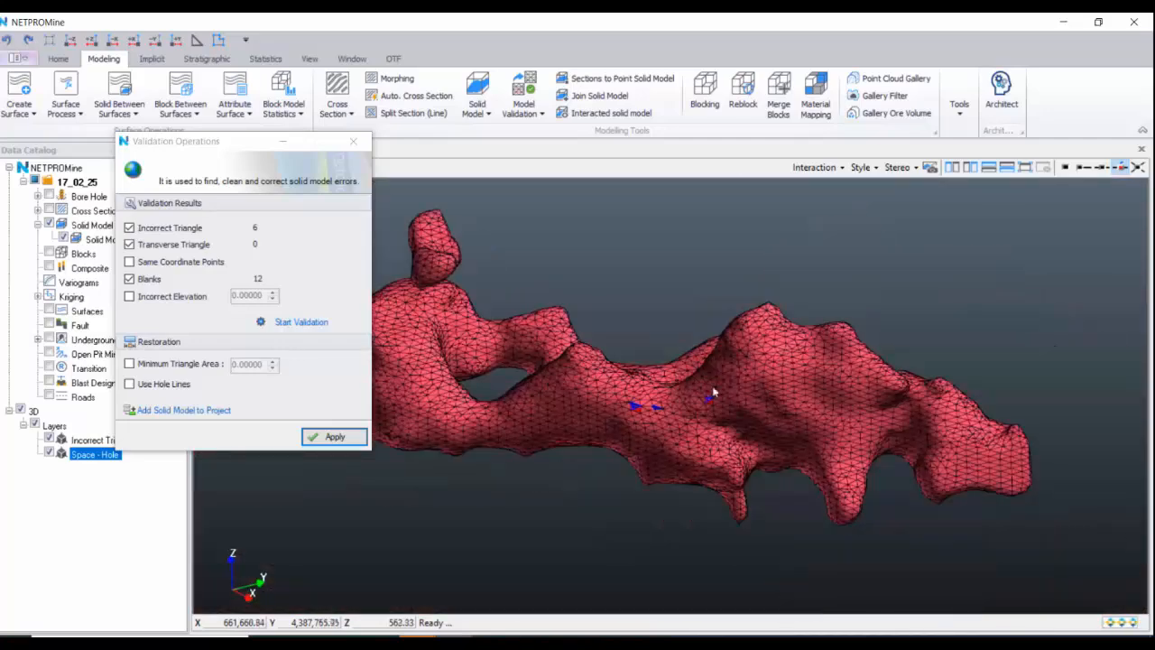
{"action": "scroll", "coordinate": [726, 388], "scroll_direction": "up", "scroll_amount": 6}
{"action": "scroll", "coordinate": [711, 369], "scroll_direction": "up", "scroll_amount": 2}
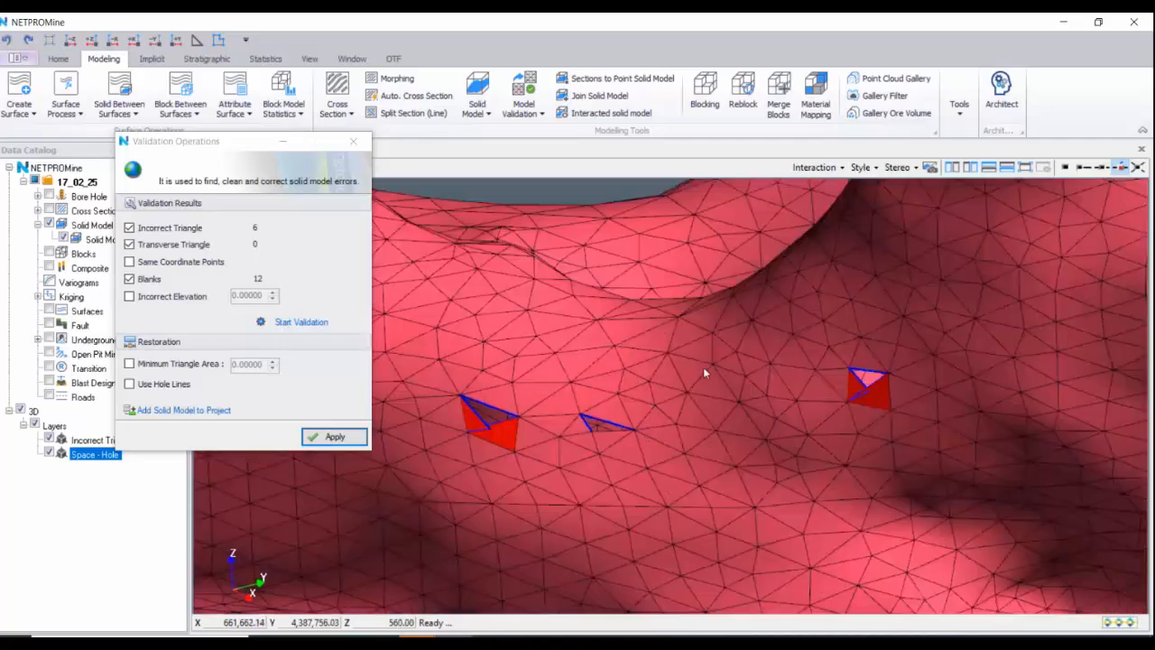
{"action": "scroll", "coordinate": [709, 350], "scroll_direction": "up", "scroll_amount": 2}
{"action": "scroll", "coordinate": [709, 351], "scroll_direction": "up", "scroll_amount": 2}
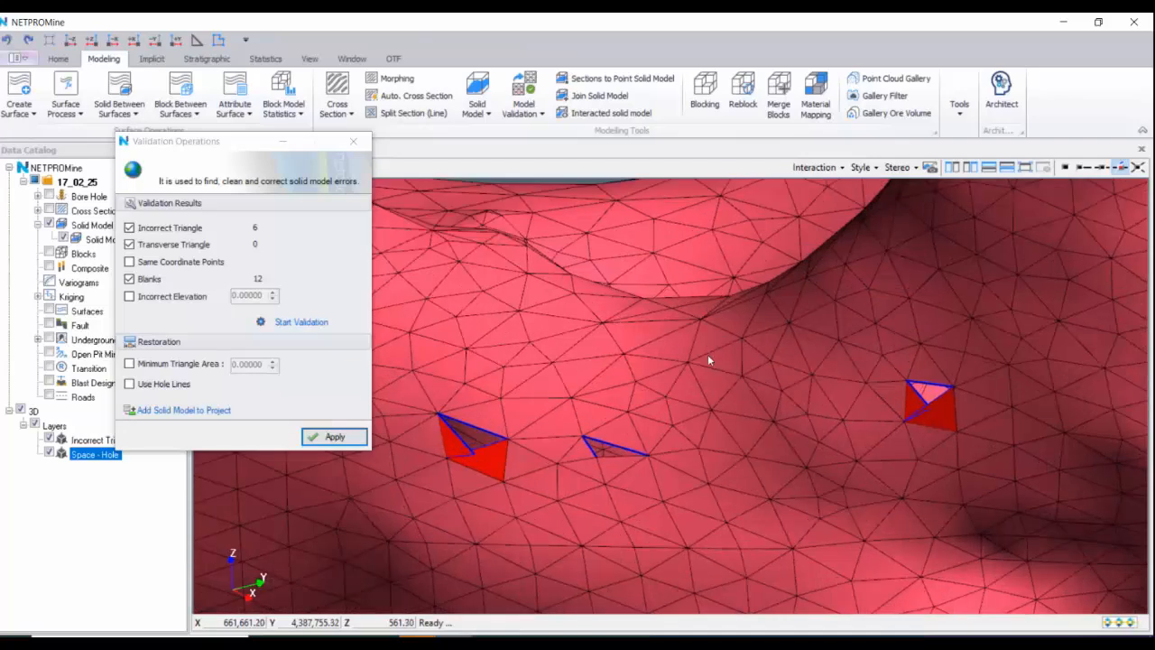
{"action": "left_click_drag", "start_coordinate": [707, 354], "coordinate": [716, 432]}
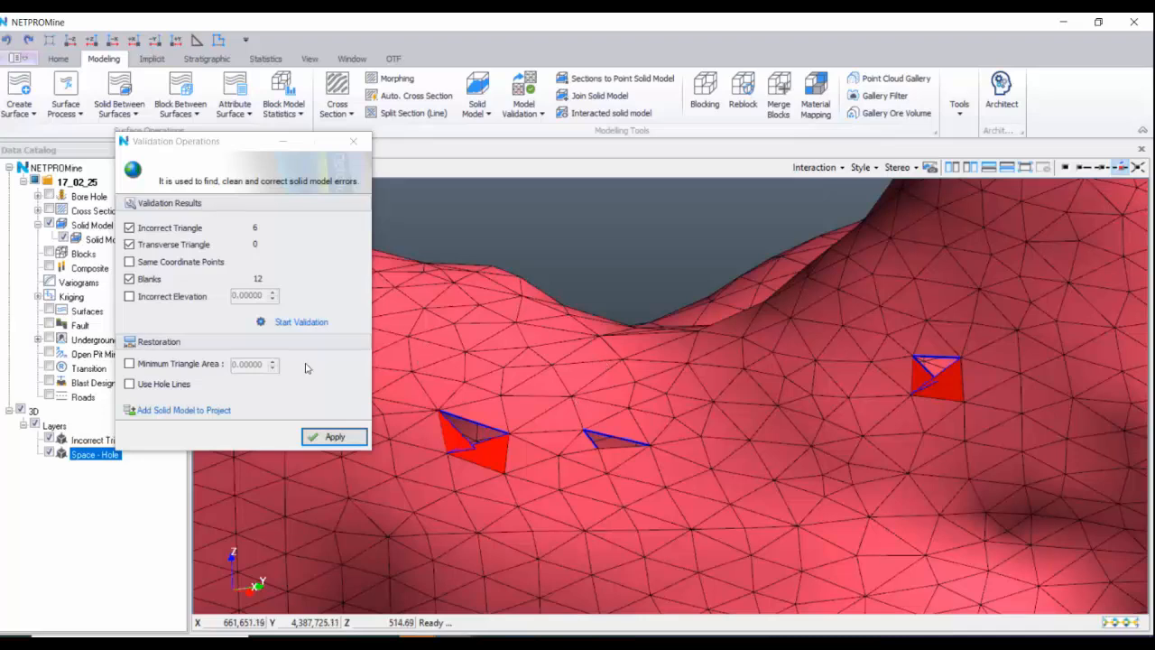
- Repair the solid model with the Minimum Triangle Area option at 0.00000 and Use Hole Lines enabled
{"action": "left_click", "coordinate": [228, 358]}
{"action": "left_click", "coordinate": [129, 384]}
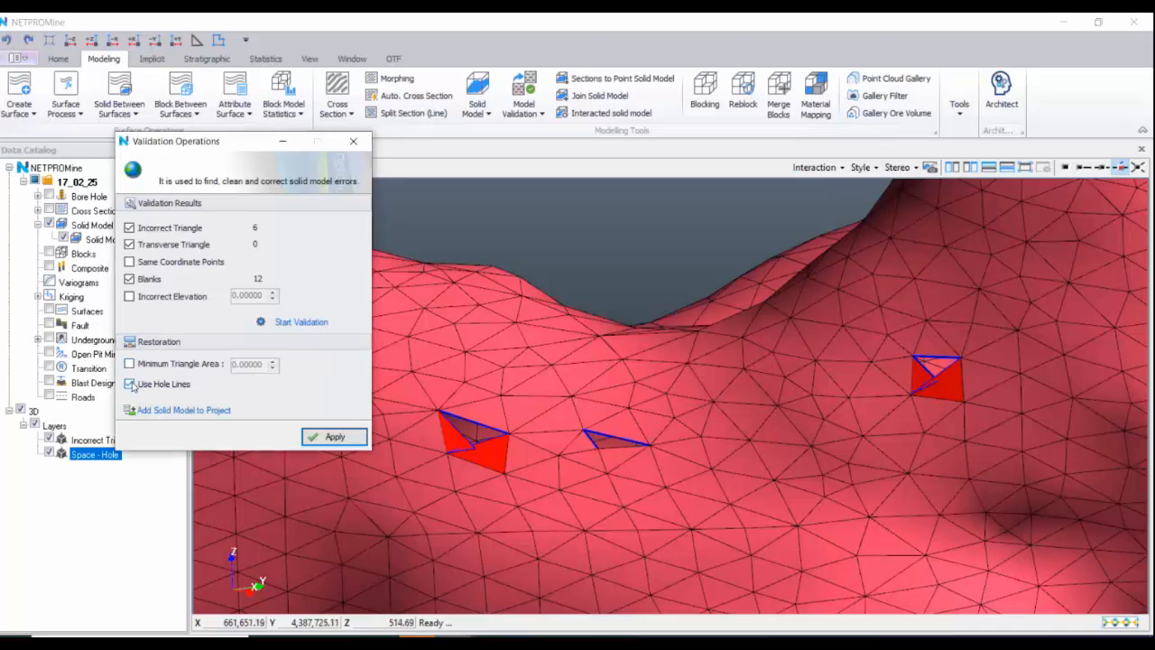
{"action": "left_click", "coordinate": [175, 365]}
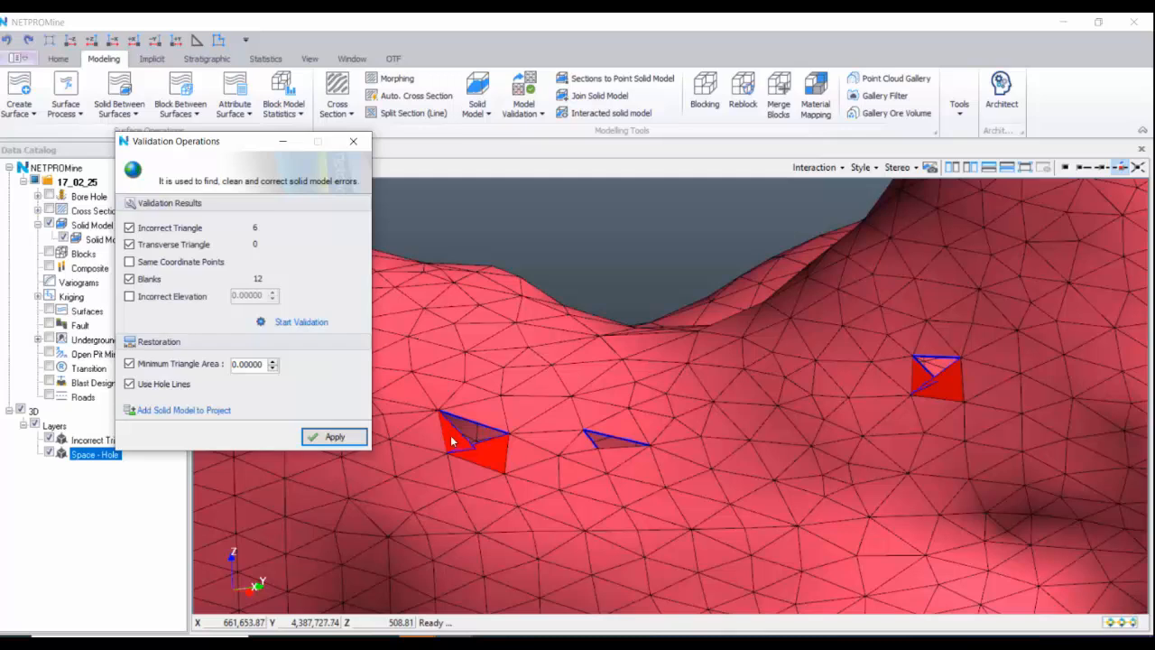
{"action": "left_click", "coordinate": [313, 437]}
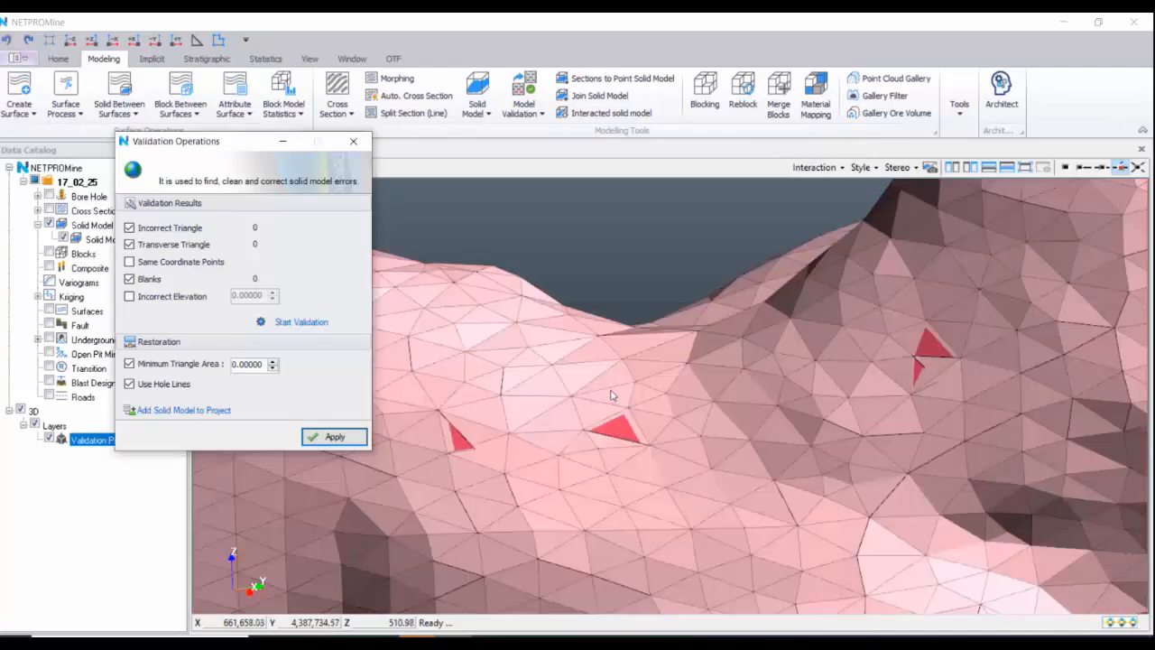
- Inspect the restored mesh around the former holes from different angles and distances
{"action": "middle_click_drag", "start_coordinate": [612, 388], "coordinate": [649, 340]}
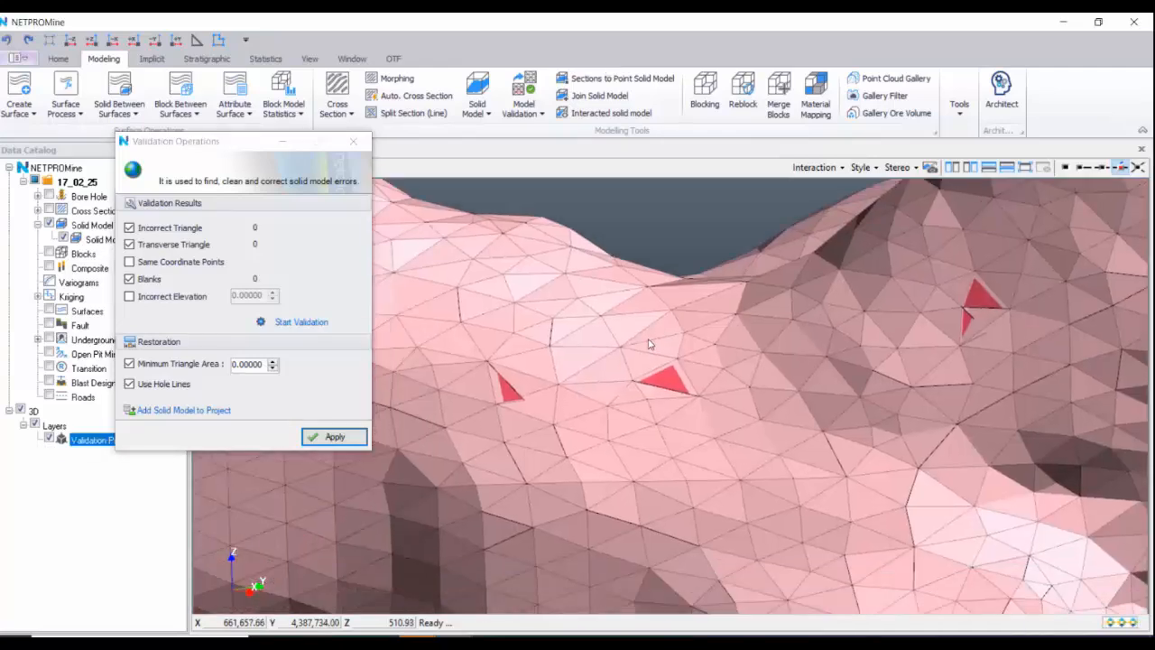
{"action": "scroll", "coordinate": [650, 343], "scroll_direction": "down", "scroll_amount": 1}
{"action": "scroll", "coordinate": [684, 413], "scroll_direction": "up", "scroll_amount": 1}
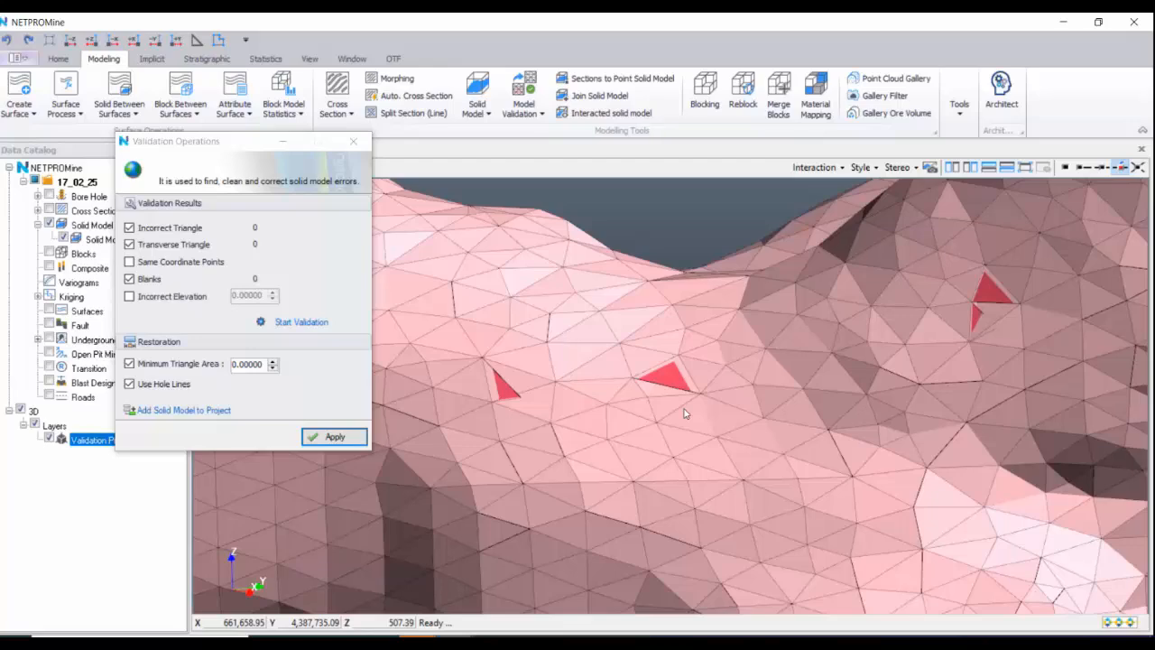
{"action": "scroll", "coordinate": [667, 408], "scroll_direction": "down", "scroll_amount": 3}
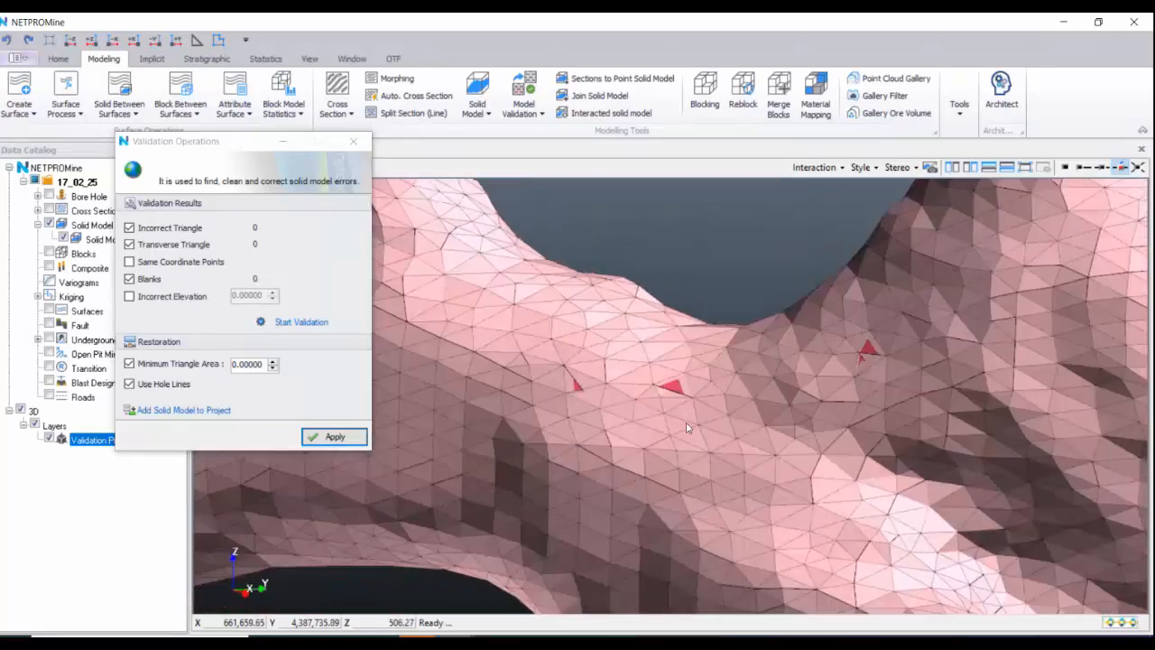
{"action": "left_click_drag", "start_coordinate": [686, 422], "coordinate": [705, 442]}
{"action": "scroll", "coordinate": [677, 414], "scroll_direction": "up", "scroll_amount": 5}
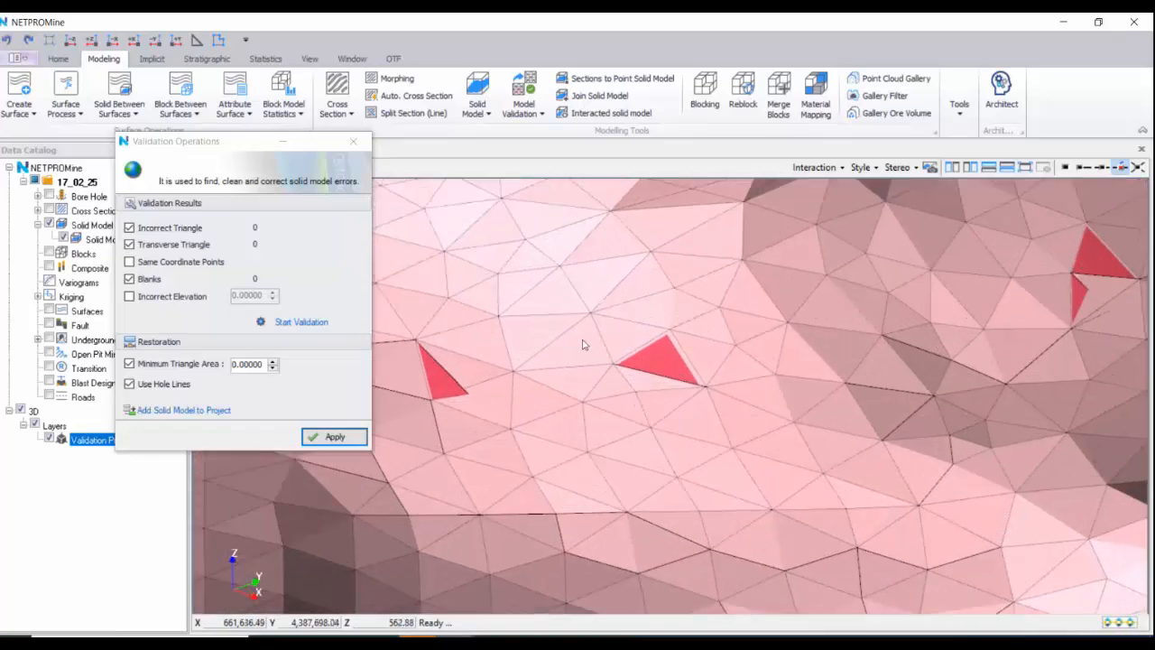
{"action": "scroll", "coordinate": [541, 397], "scroll_direction": "down", "scroll_amount": 3}
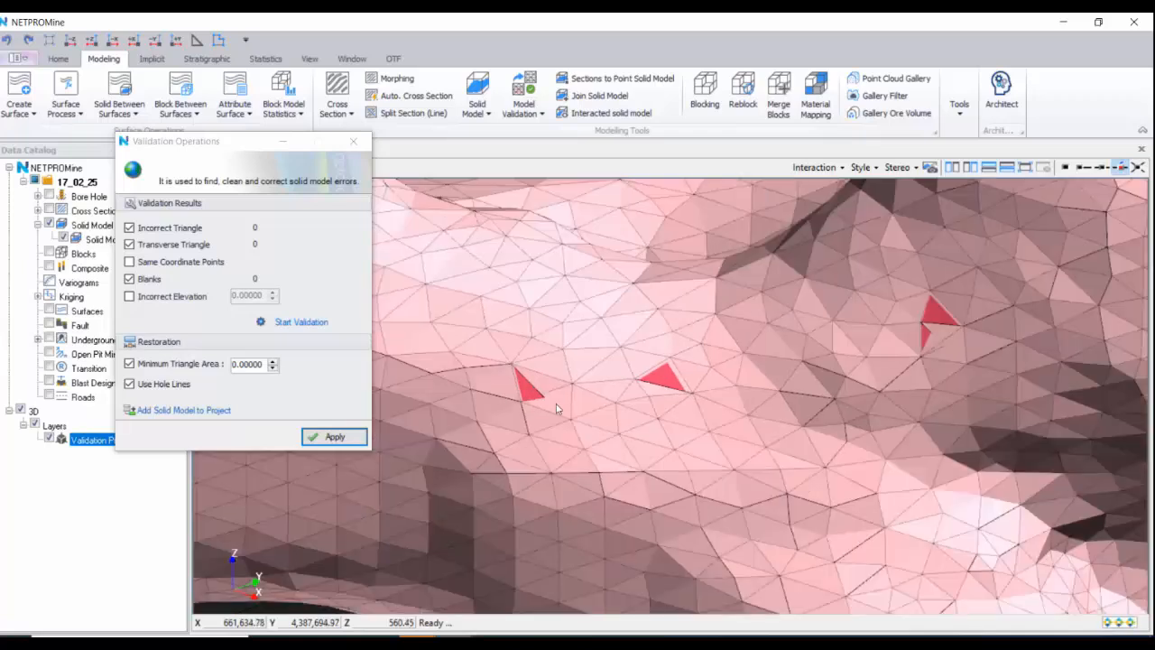
- Add the repaired solid model to the project and close the Validation Operations dialog
{"action": "left_click", "coordinate": [210, 413]}
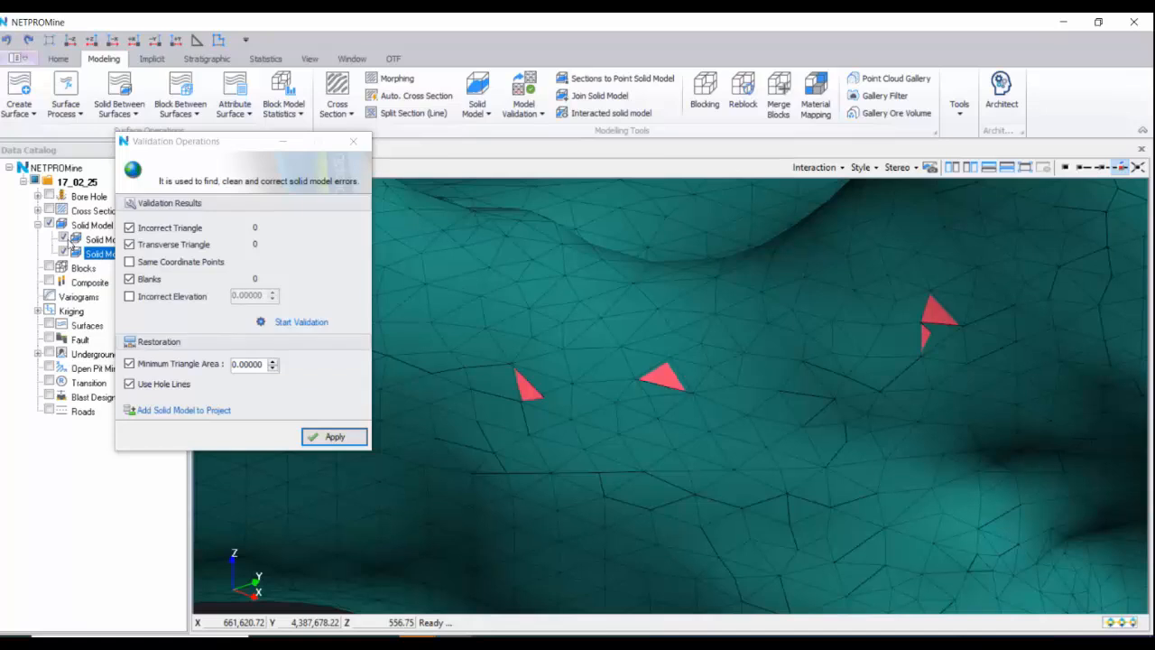
{"action": "left_click_drag", "start_coordinate": [198, 150], "coordinate": [282, 165]}
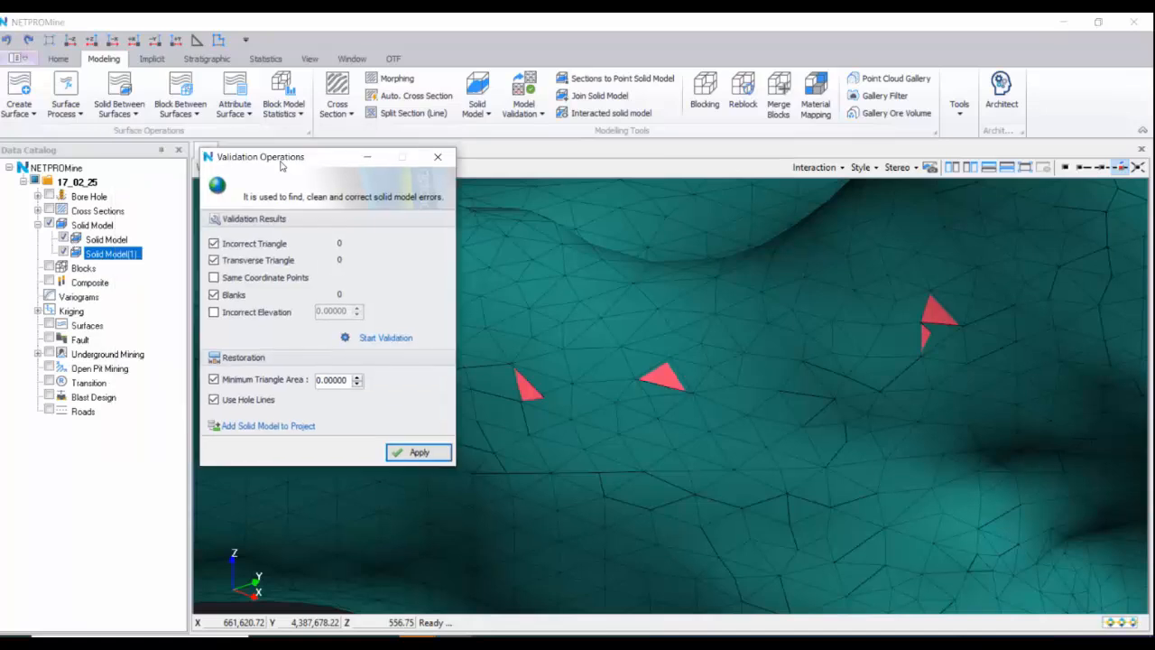
{"action": "left_click", "coordinate": [438, 157]}
- Compare the repaired solid model with the original by showing each one alone in the 3D view
{"action": "left_click", "coordinate": [107, 239]}
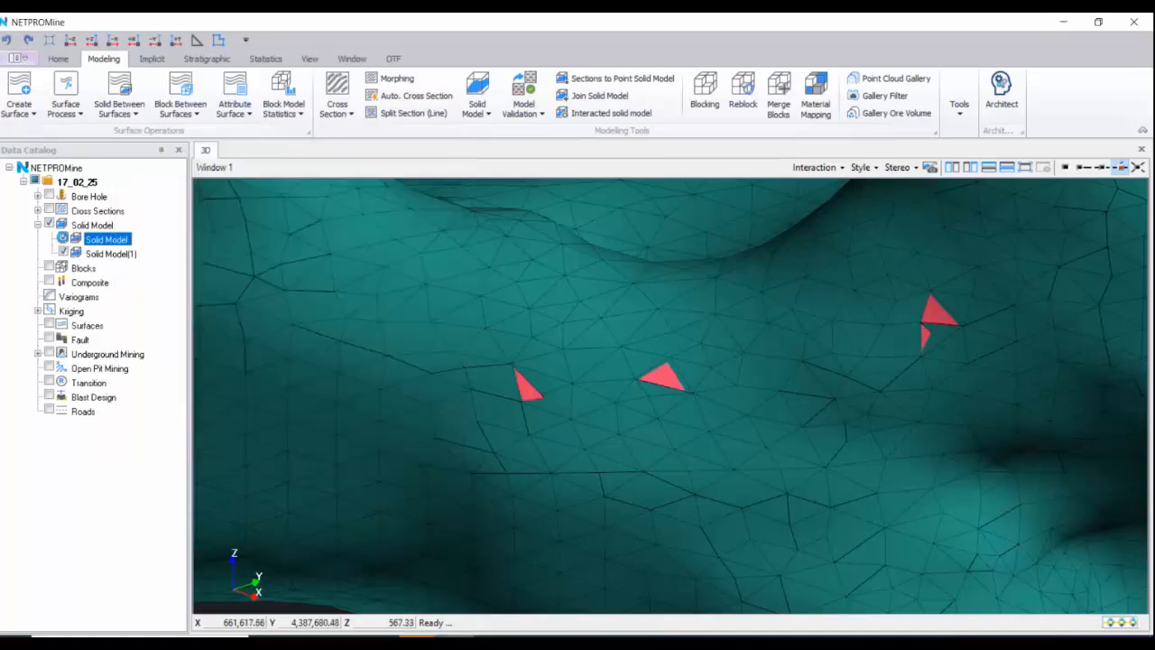
{"action": "left_click", "coordinate": [63, 239]}
{"action": "scroll", "coordinate": [746, 409], "scroll_direction": "down", "scroll_amount": 3}
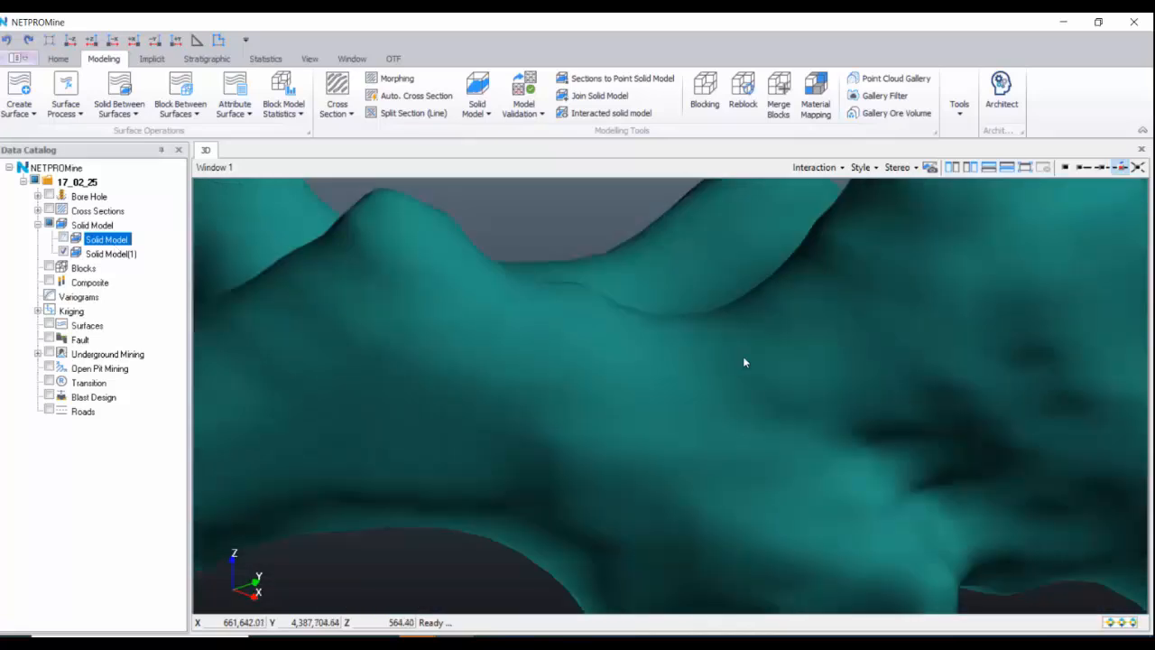
{"action": "scroll", "coordinate": [847, 361], "scroll_direction": "down", "scroll_amount": 2}
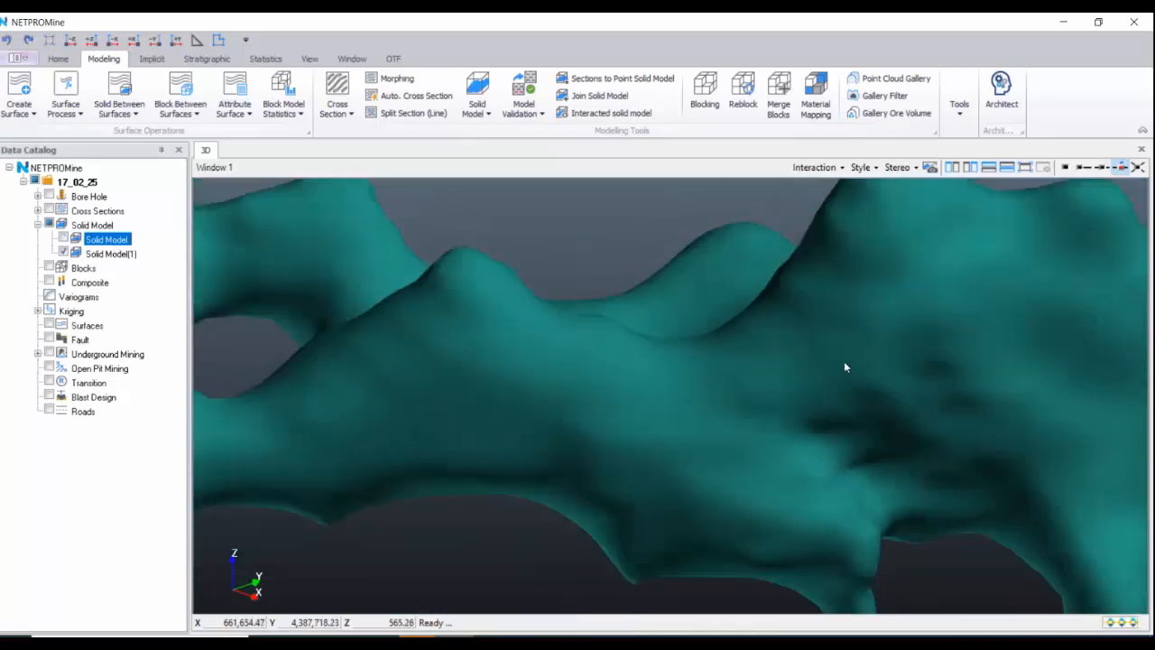
{"action": "scroll", "coordinate": [721, 352], "scroll_direction": "up", "scroll_amount": 4}
{"action": "scroll", "coordinate": [911, 348], "scroll_direction": "down", "scroll_amount": 5}
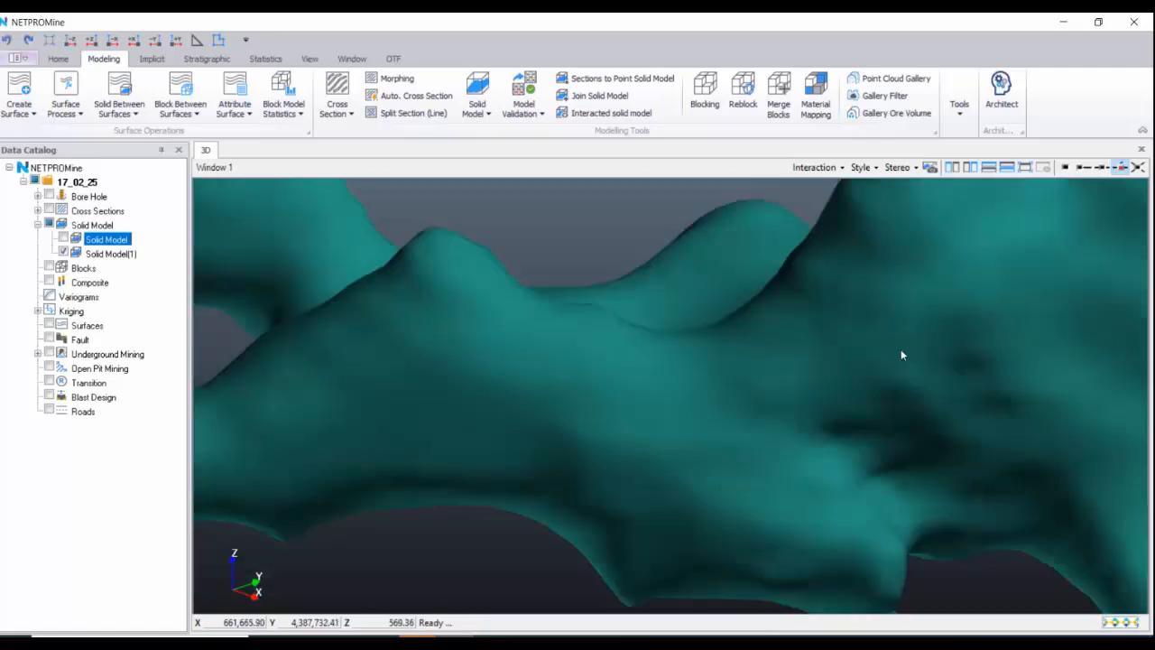
{"action": "left_click", "coordinate": [103, 254]}
{"action": "scroll", "coordinate": [632, 393], "scroll_direction": "up", "scroll_amount": 5}
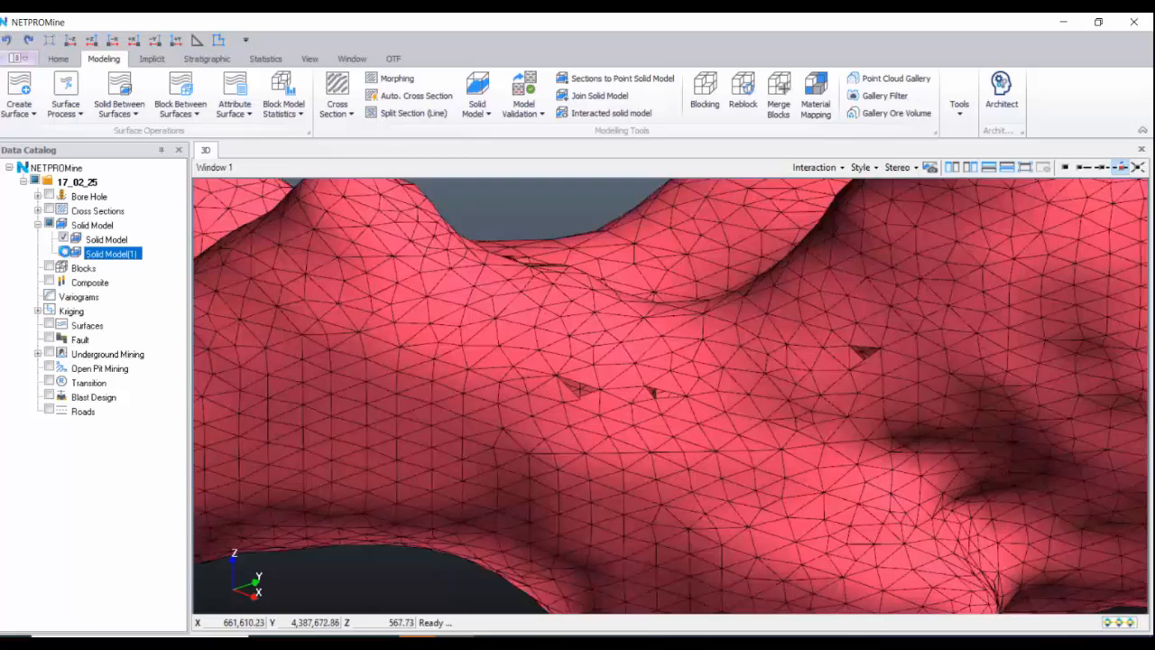
- Show only the repaired solid model in the 3D view and enable Area Borders in its style
{"action": "left_click", "coordinate": [64, 239]}
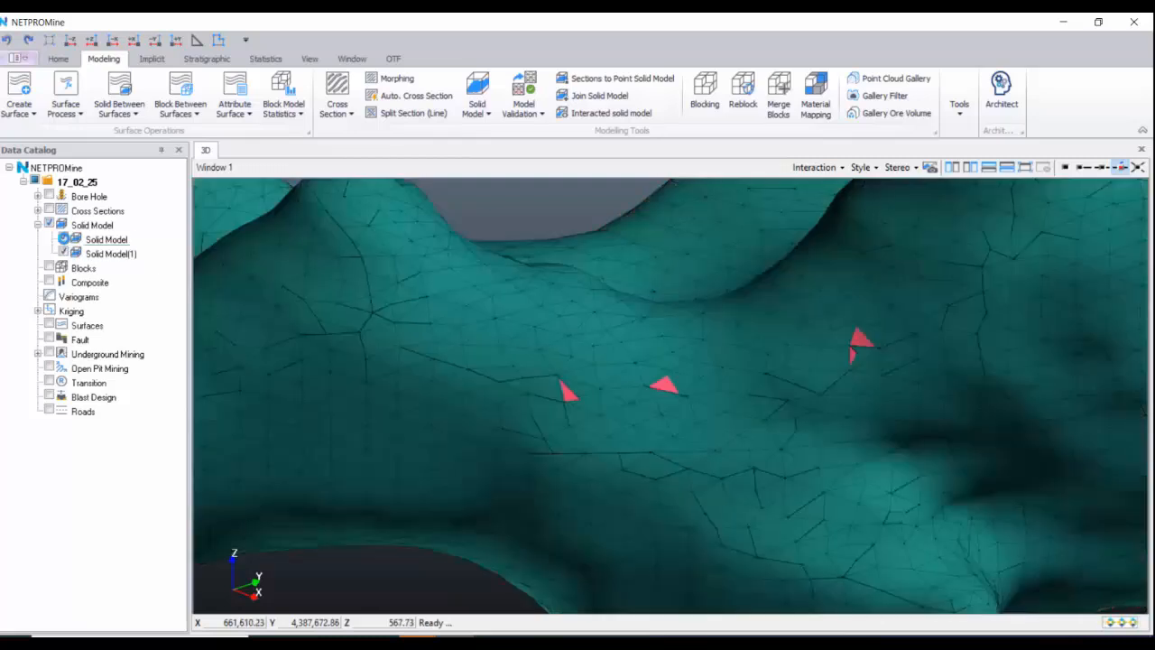
{"action": "right_click", "coordinate": [140, 255]}
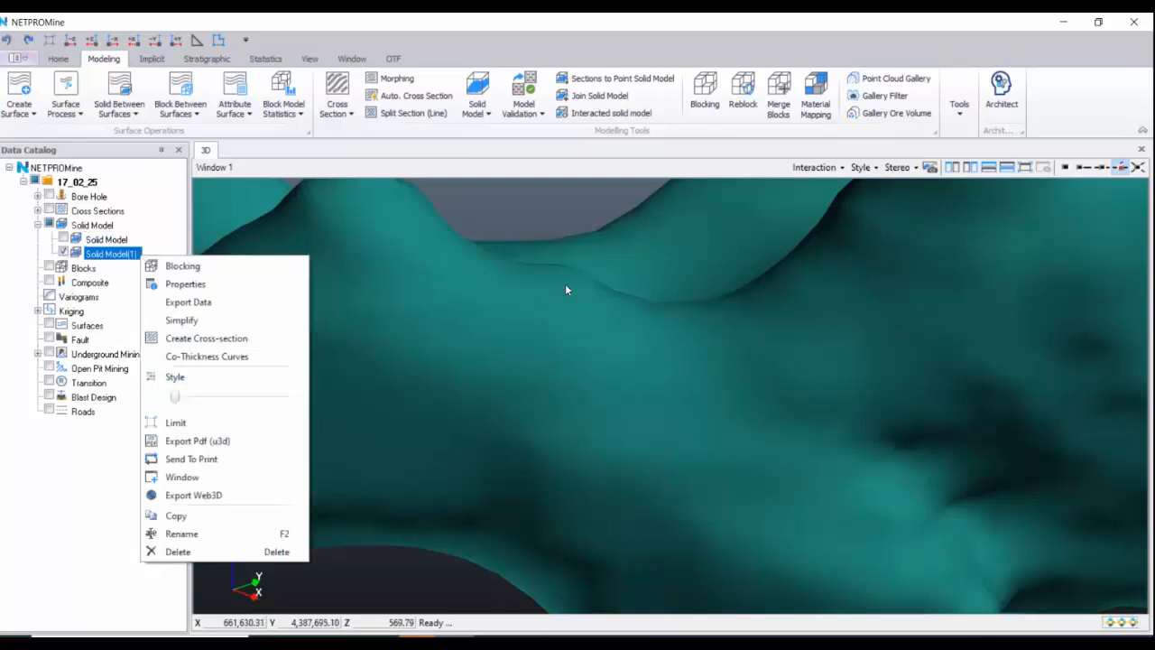
{"action": "left_click", "coordinate": [289, 378]}
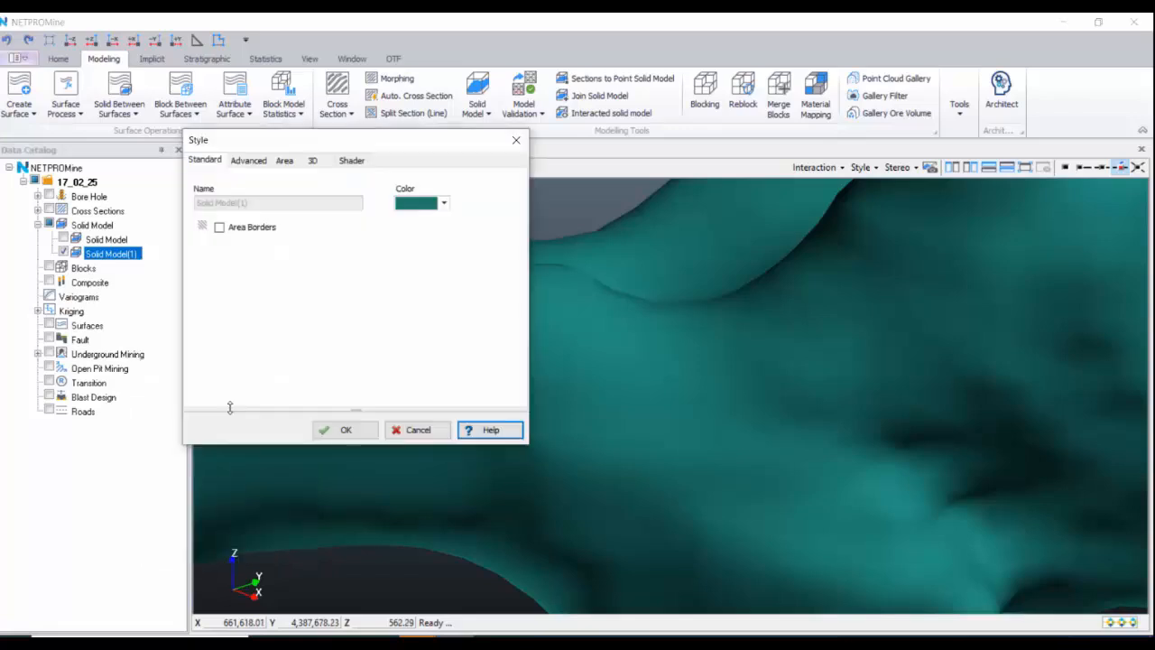
{"action": "left_click", "coordinate": [251, 228]}
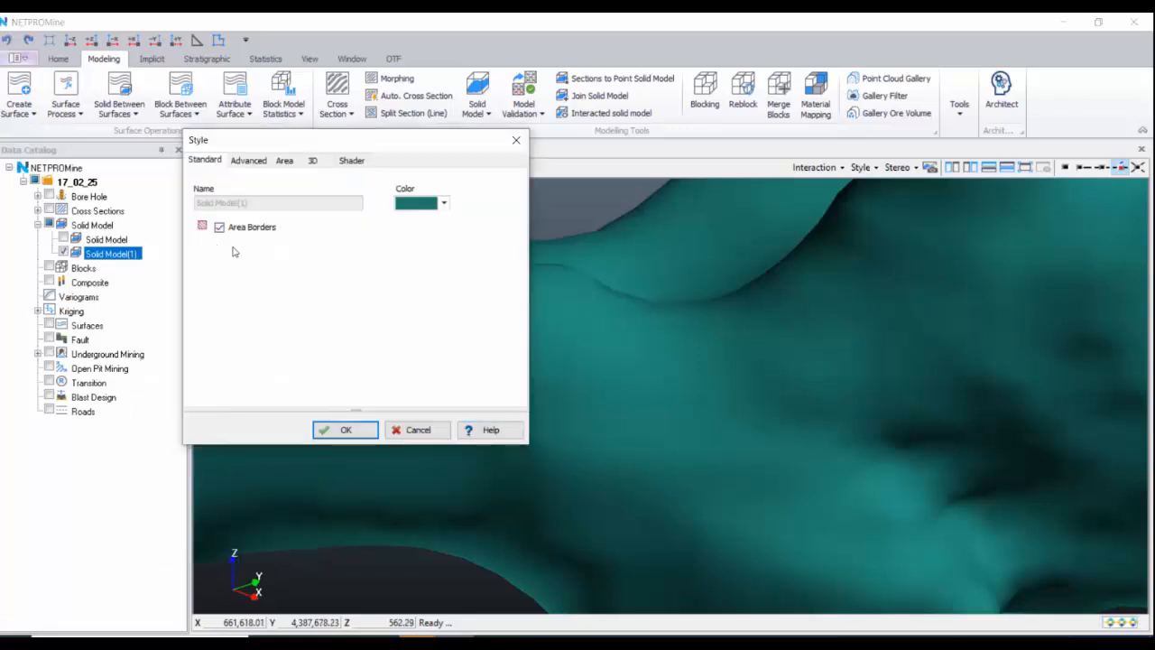
{"action": "left_click", "coordinate": [348, 429]}
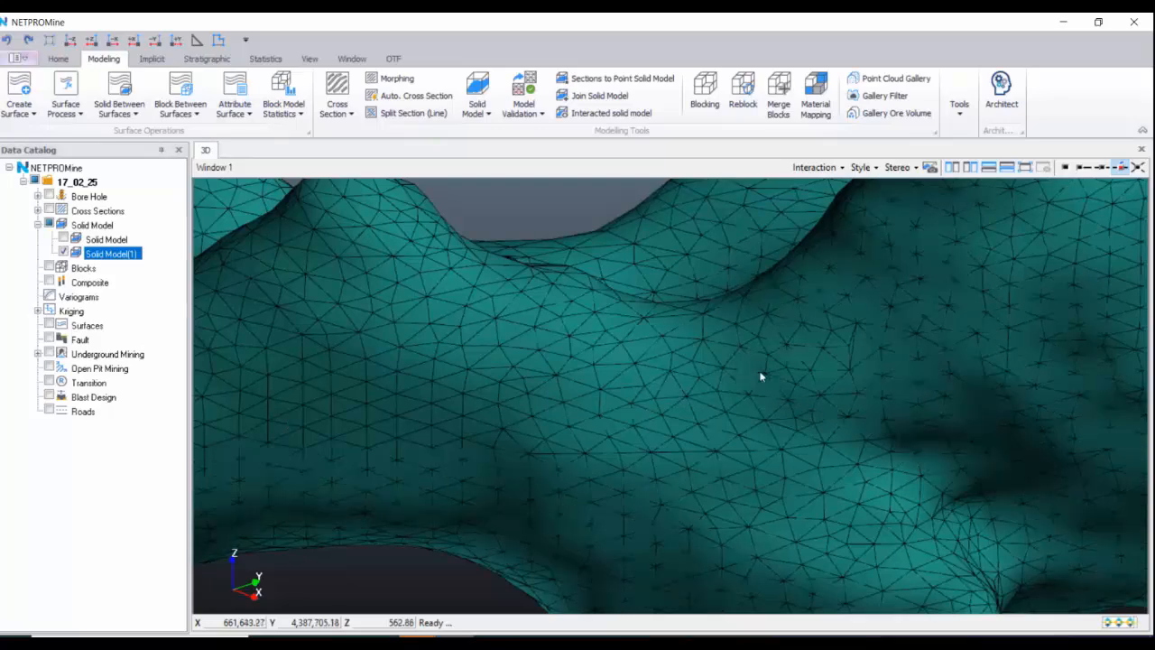
- Inspect the triangle mesh of the repaired solid model up close and as a whole from different angles
{"action": "left_click_drag", "start_coordinate": [760, 377], "coordinate": [568, 309]}
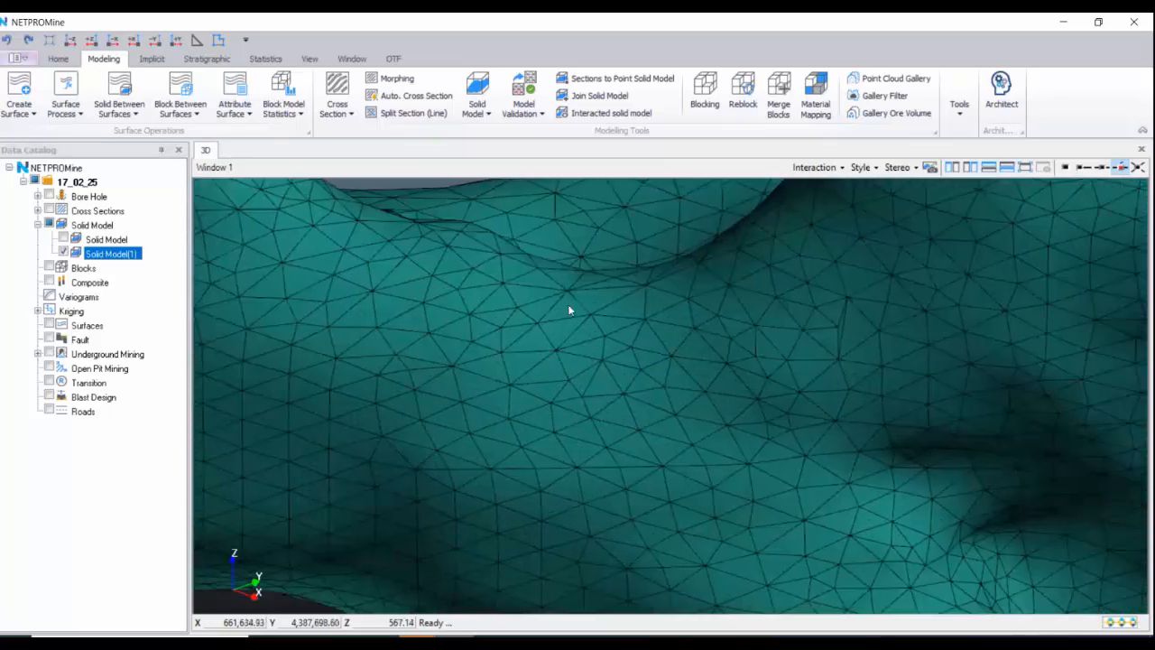
{"action": "scroll", "coordinate": [686, 301], "scroll_direction": "down", "scroll_amount": 10}
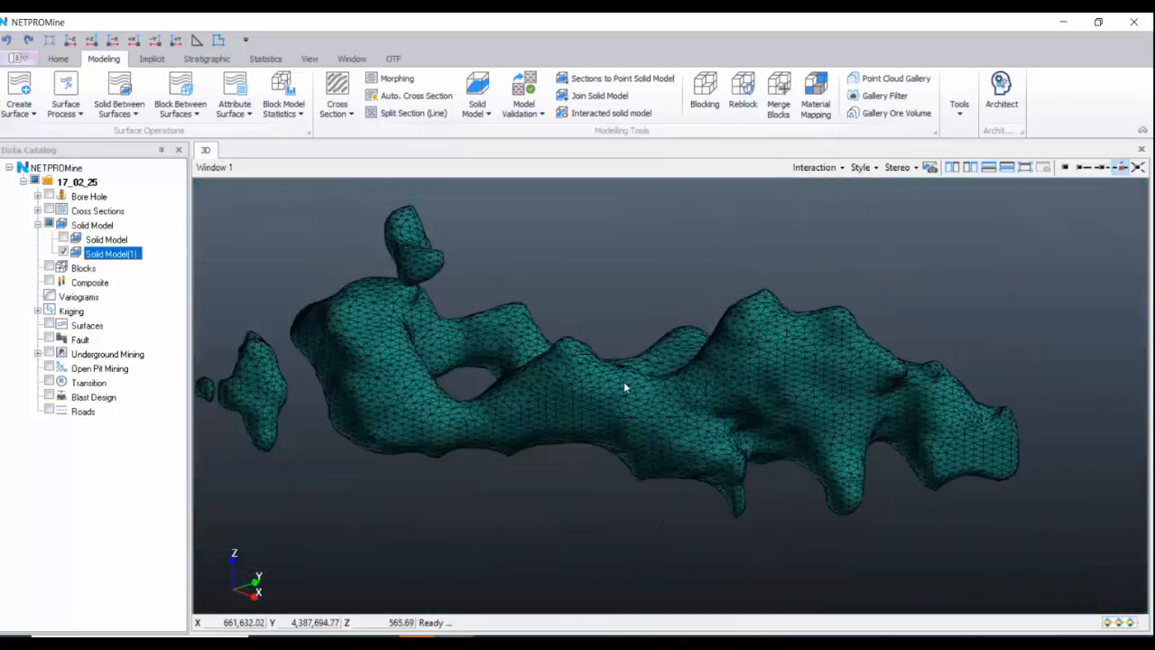
{"action": "left_click_drag", "start_coordinate": [623, 381], "coordinate": [665, 423]}
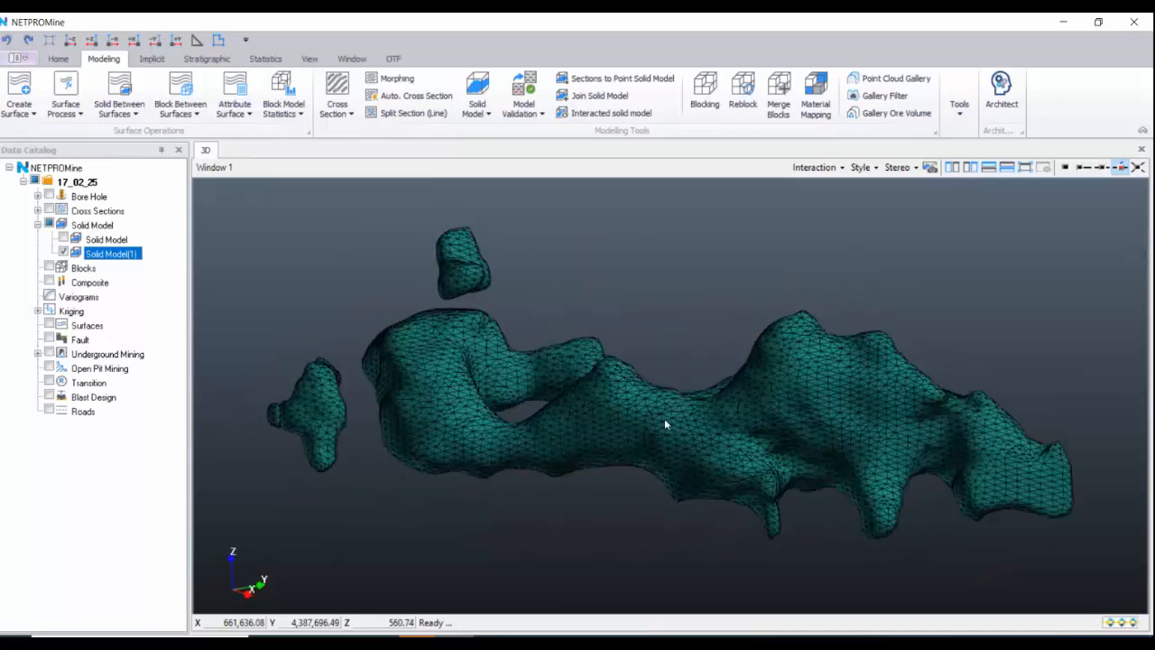
{"action": "scroll", "coordinate": [665, 421], "scroll_direction": "up", "scroll_amount": 6}
{"action": "left_click_drag", "start_coordinate": [785, 428], "coordinate": [647, 419]}
{"action": "scroll", "coordinate": [610, 422], "scroll_direction": "down", "scroll_amount": 6}
{"action": "scroll", "coordinate": [639, 412], "scroll_direction": "up", "scroll_amount": 2}
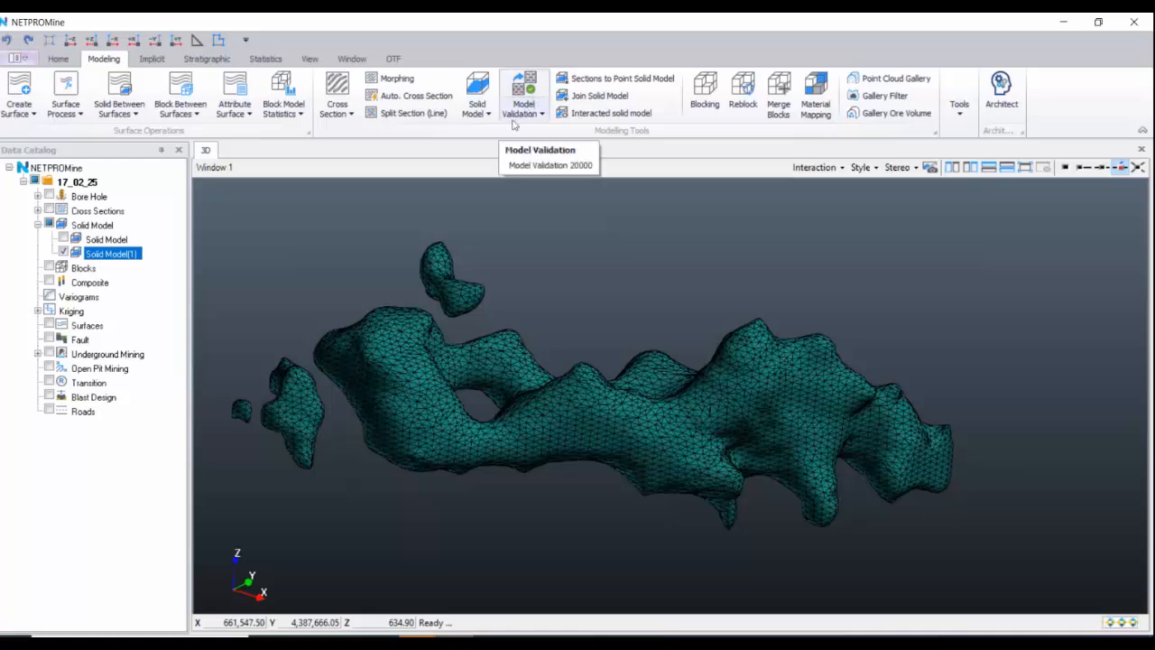
- Hide the repaired solid model and open the Projection page of the general settings
{"action": "left_click", "coordinate": [63, 253]}
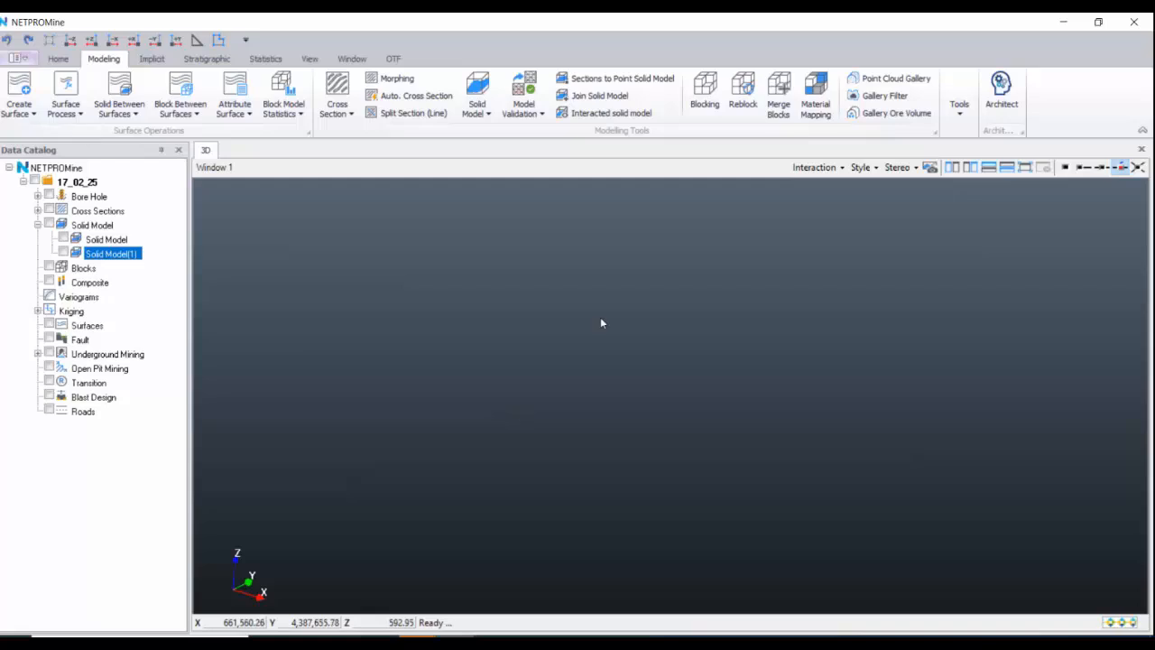
{"action": "left_click", "coordinate": [18, 58]}
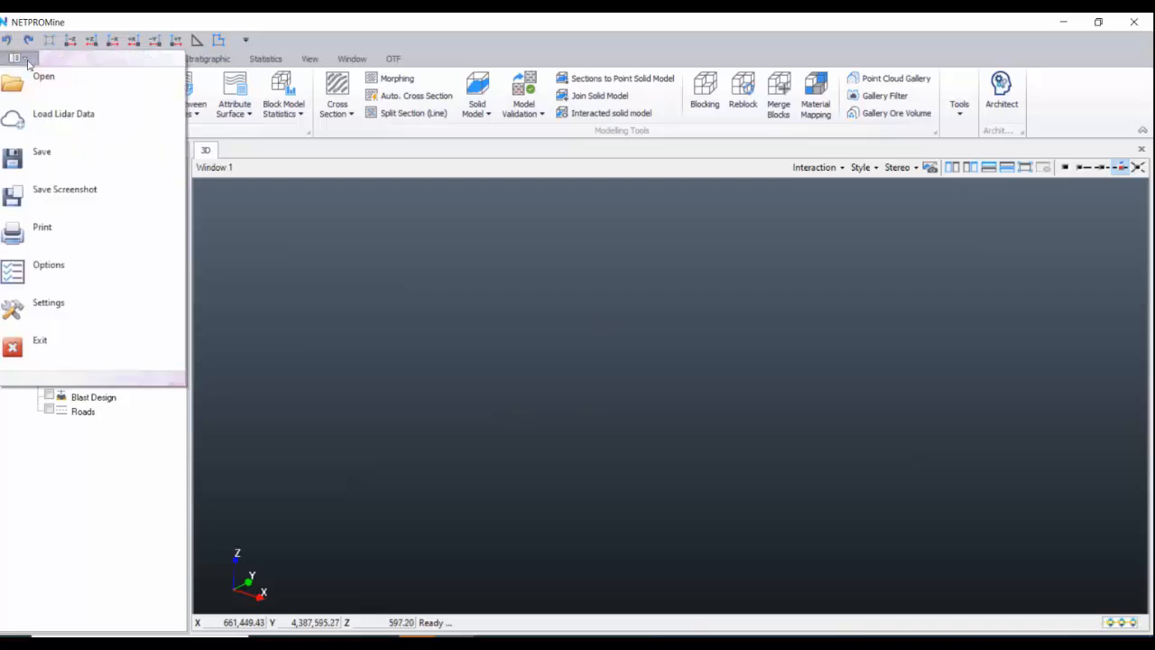
{"action": "left_click", "coordinate": [86, 300]}
{"action": "left_click_drag", "start_coordinate": [214, 70], "coordinate": [407, 157]}
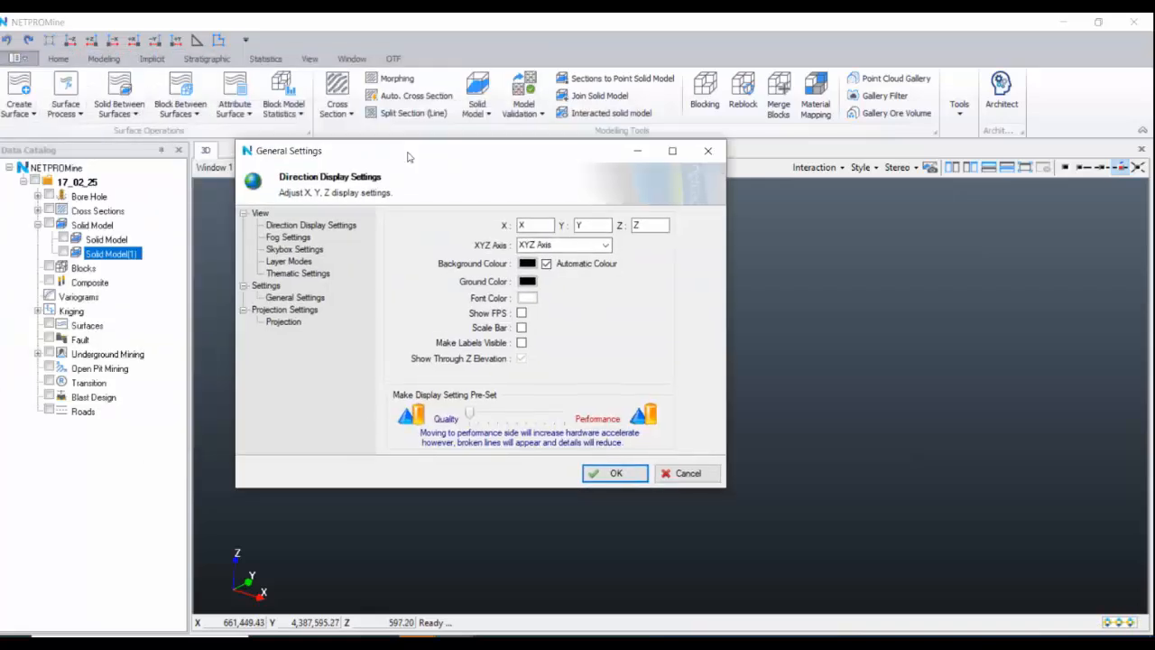
{"action": "left_click", "coordinate": [283, 322]}
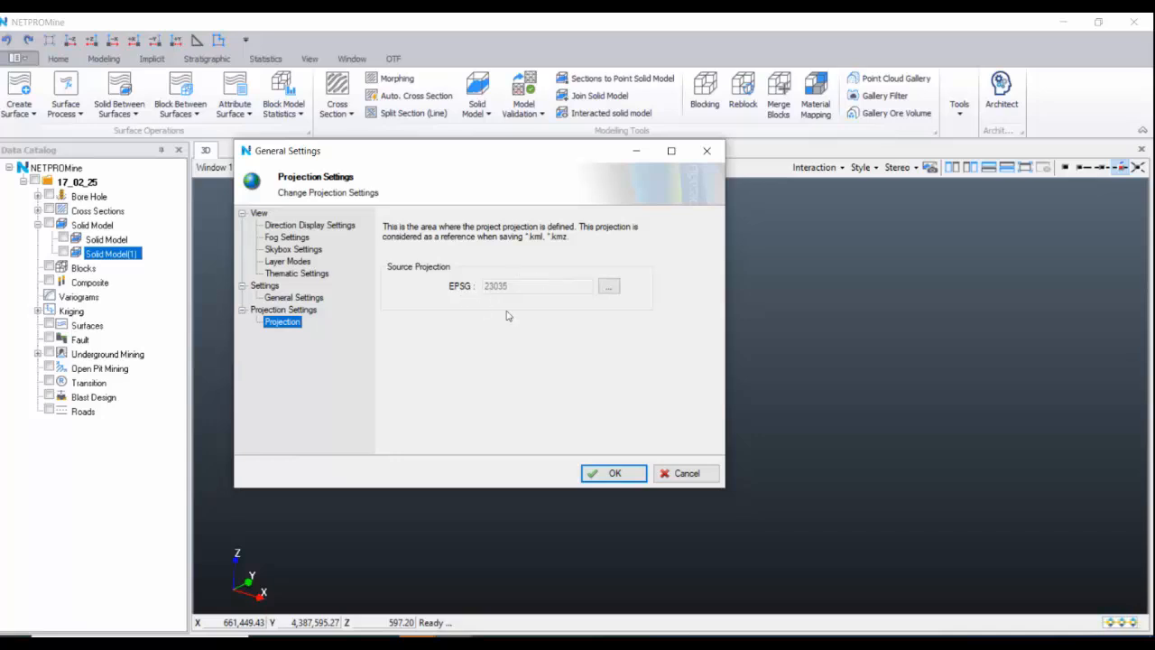
- Try to define the source projection as UTM 6° with the ED50 datum, picking zone 35 from the Turkey map
{"action": "left_click", "coordinate": [610, 286]}
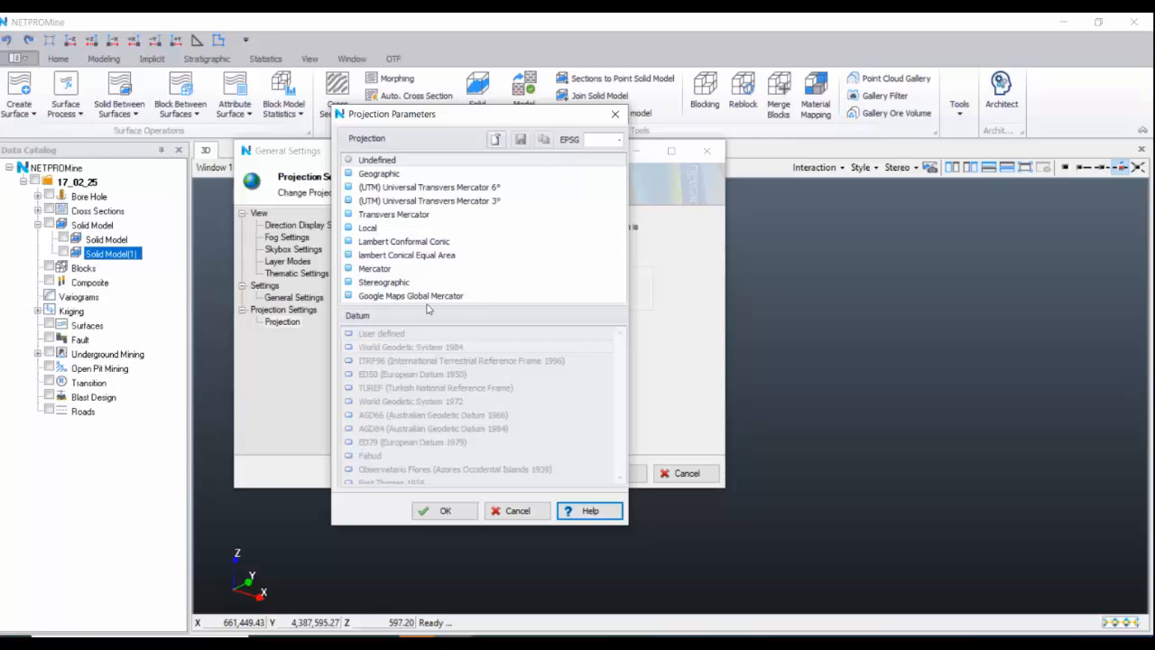
{"action": "left_click", "coordinate": [490, 189]}
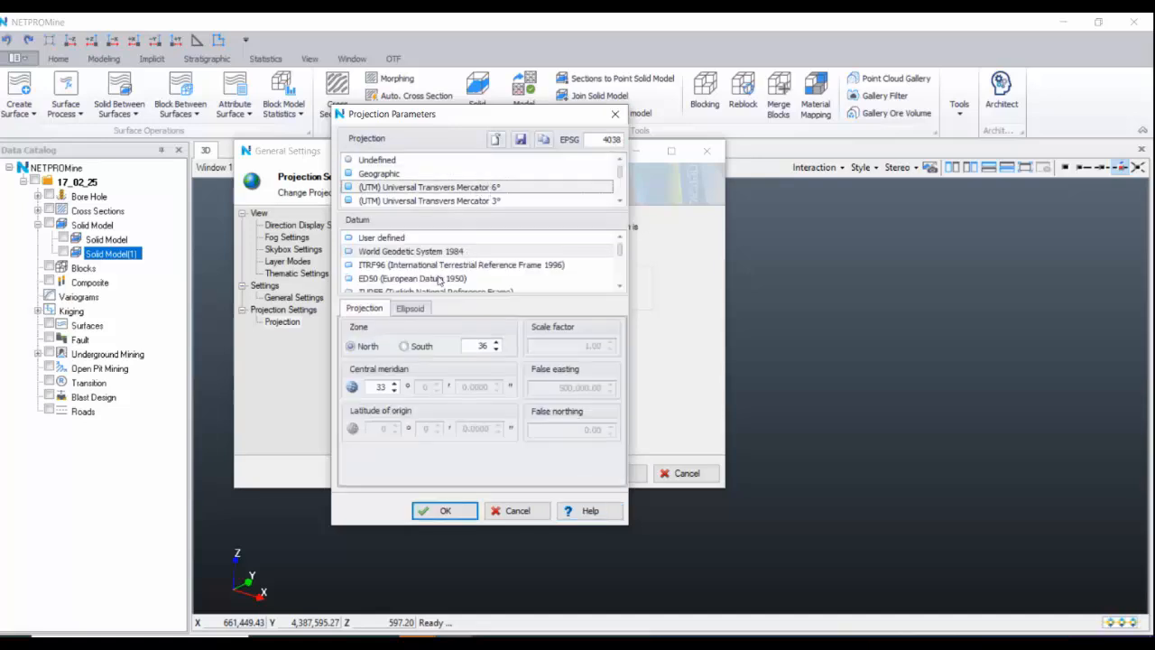
{"action": "left_click", "coordinate": [441, 279]}
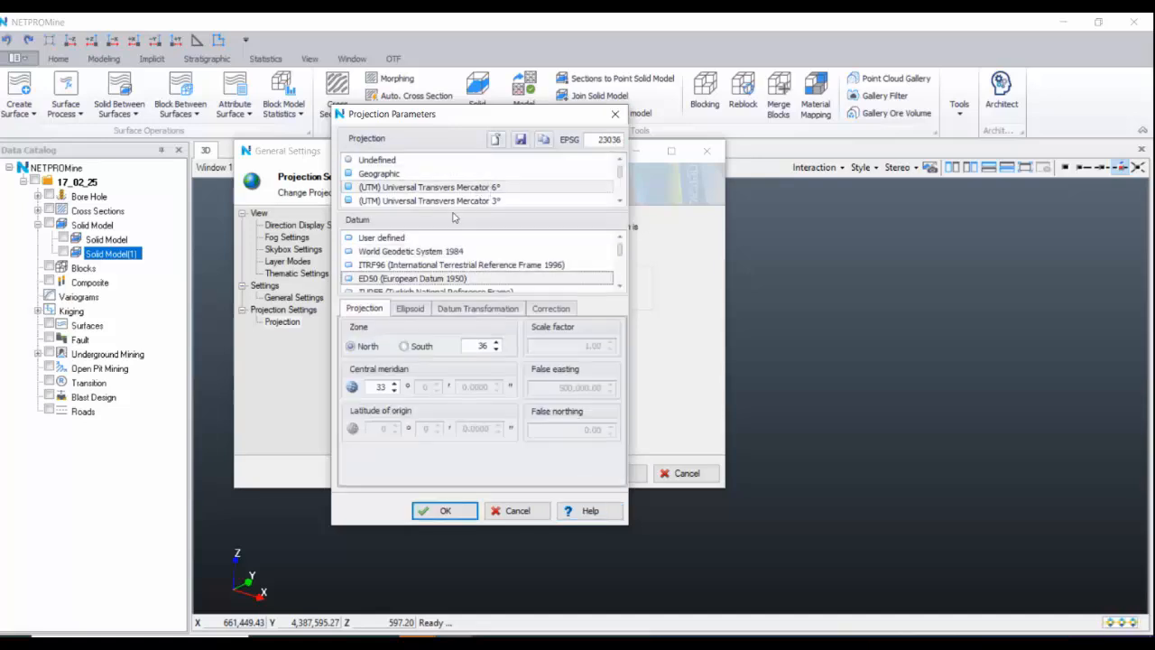
{"action": "left_click", "coordinate": [353, 387]}
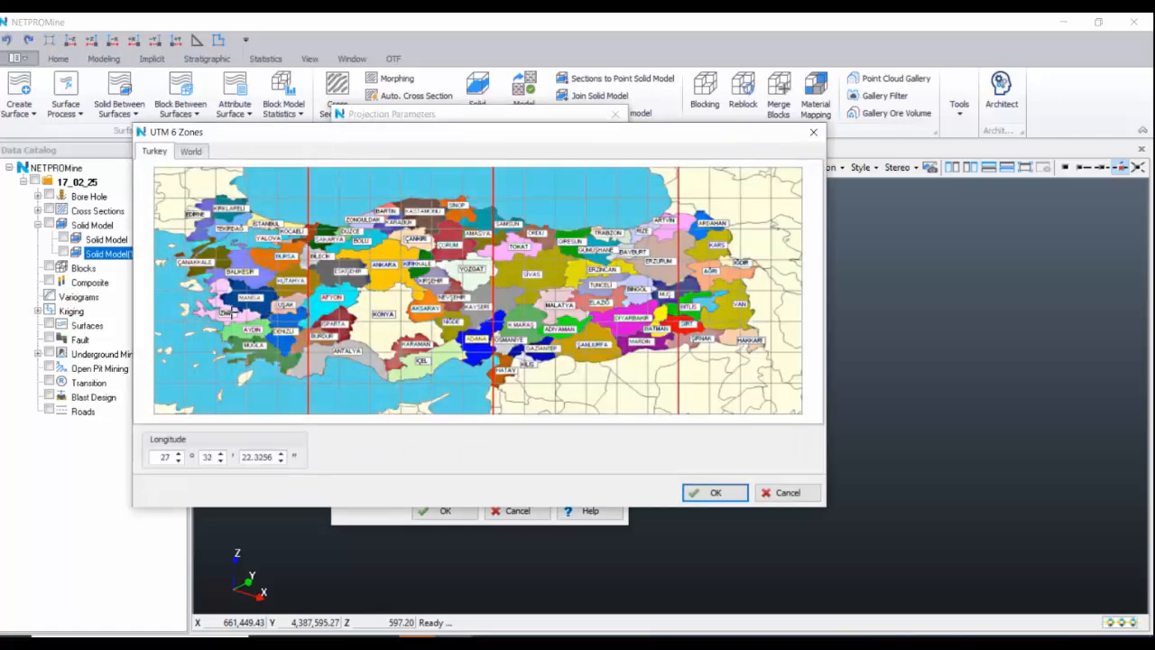
{"action": "double_click", "coordinate": [232, 313]}
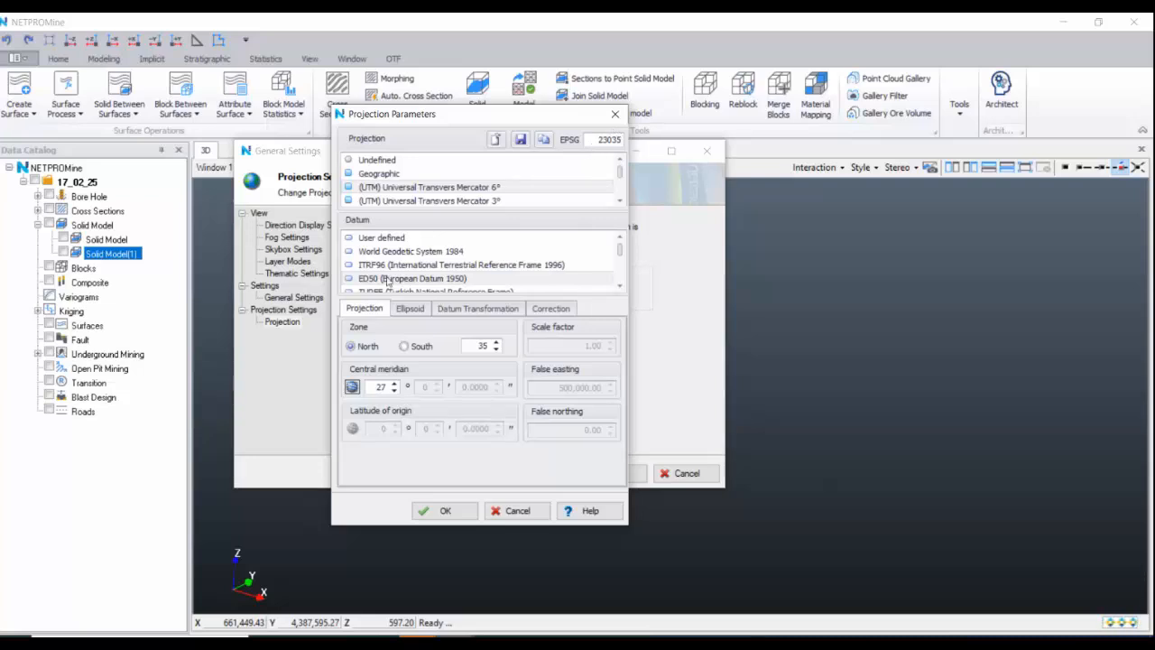
{"action": "left_click", "coordinate": [615, 114]}
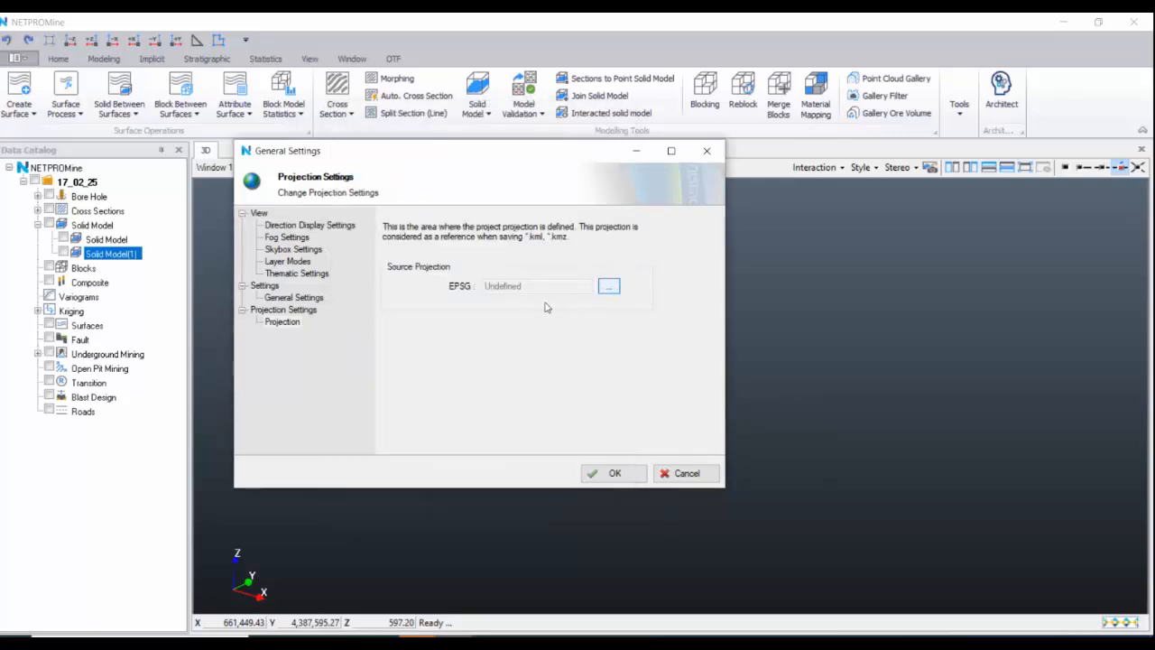
- Set the project's source projection to EPSG 23035 and apply the general settings
{"action": "left_click", "coordinate": [600, 140]}
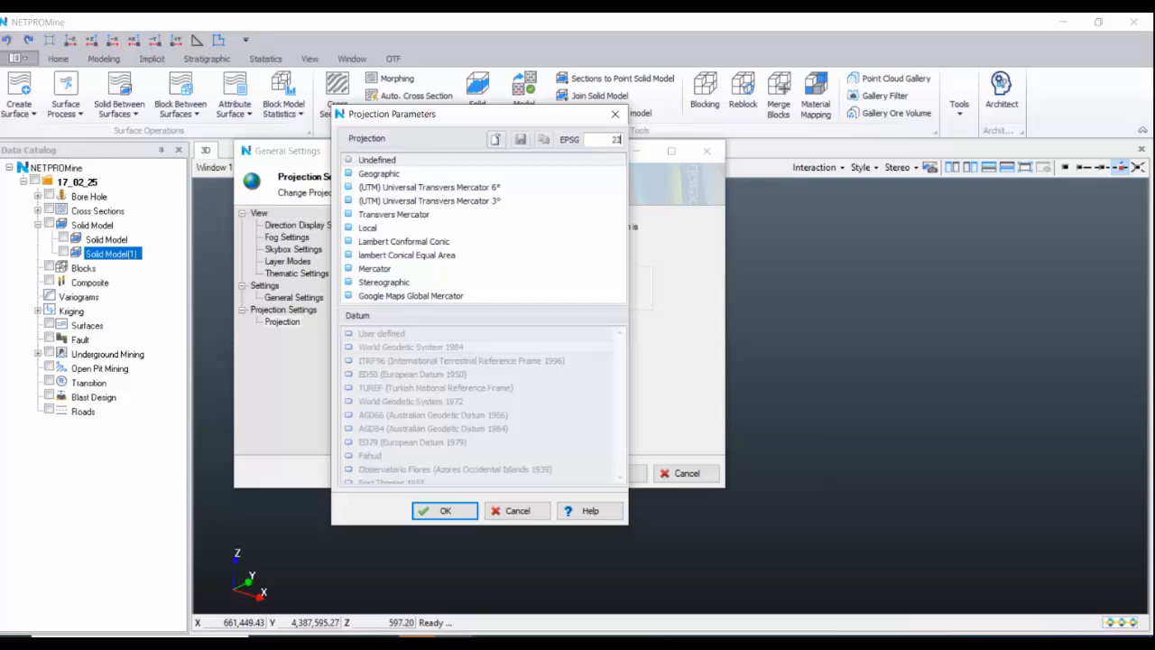
{"action": "type", "text": "23035"}
{"action": "left_click", "coordinate": [444, 510]}
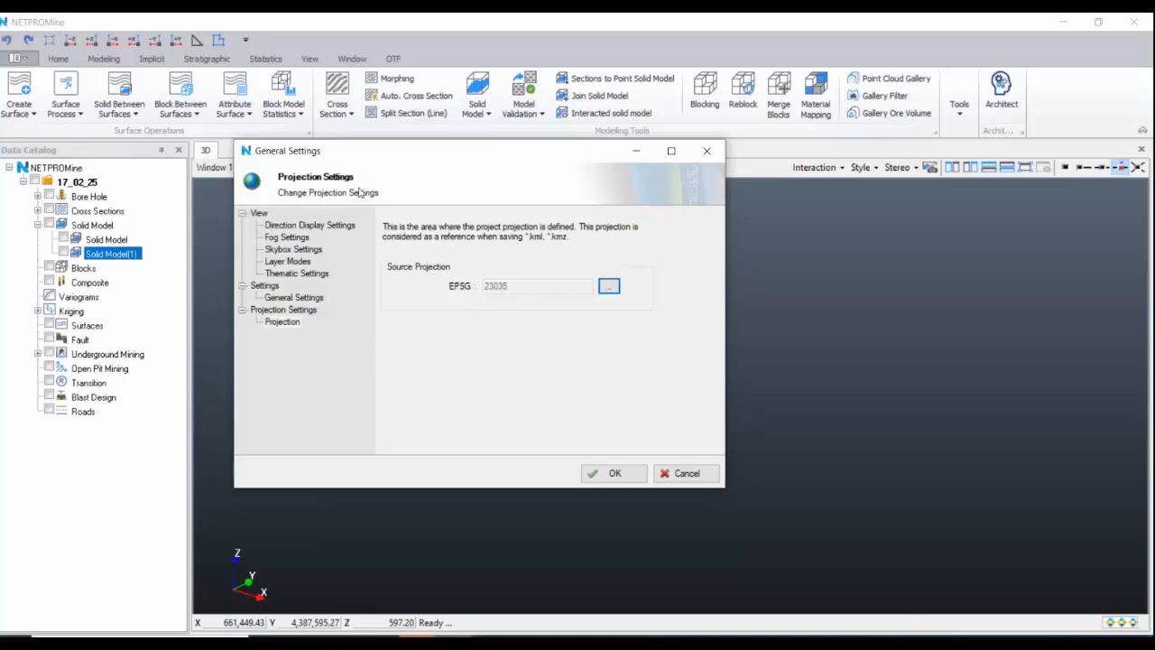
{"action": "left_click", "coordinate": [630, 474]}
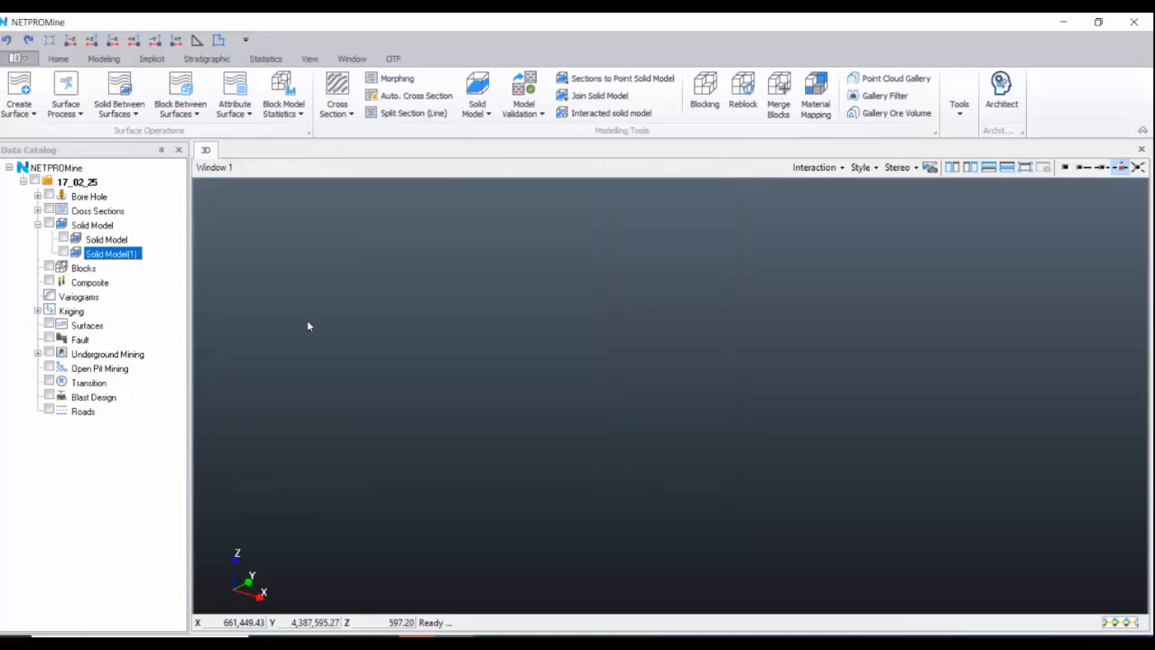
- Show the cross section of Group1 in the 3D view, fitted and turned so that its outline faces the viewer
{"action": "left_click", "coordinate": [37, 210]}
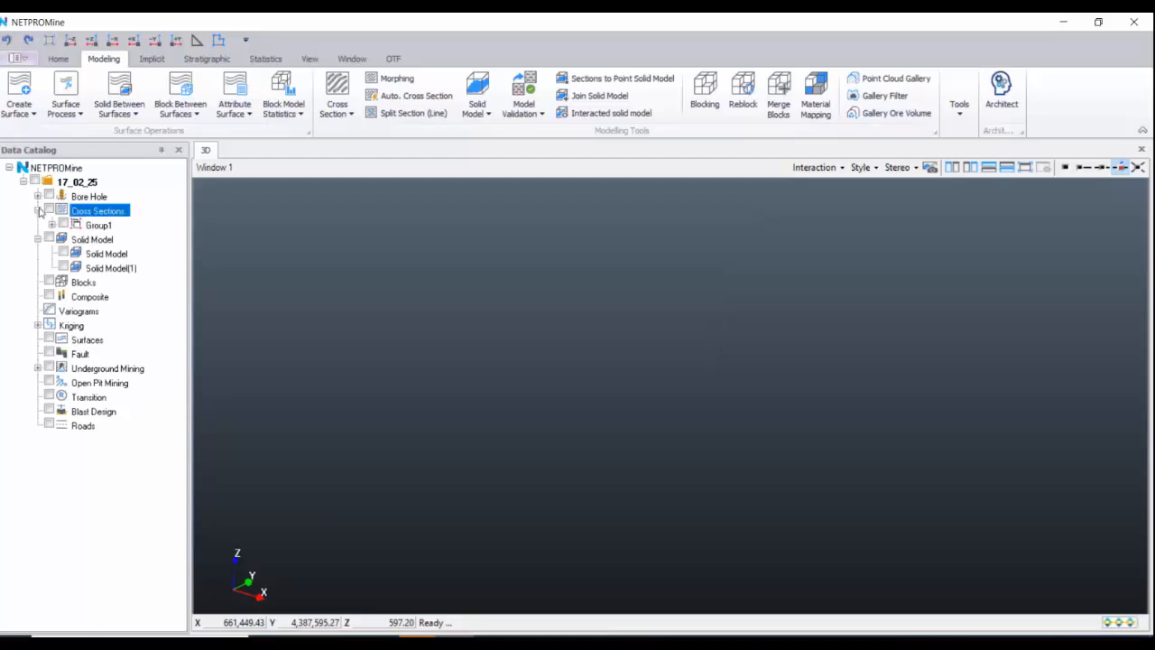
{"action": "left_click", "coordinate": [51, 224]}
{"action": "left_click", "coordinate": [78, 239]}
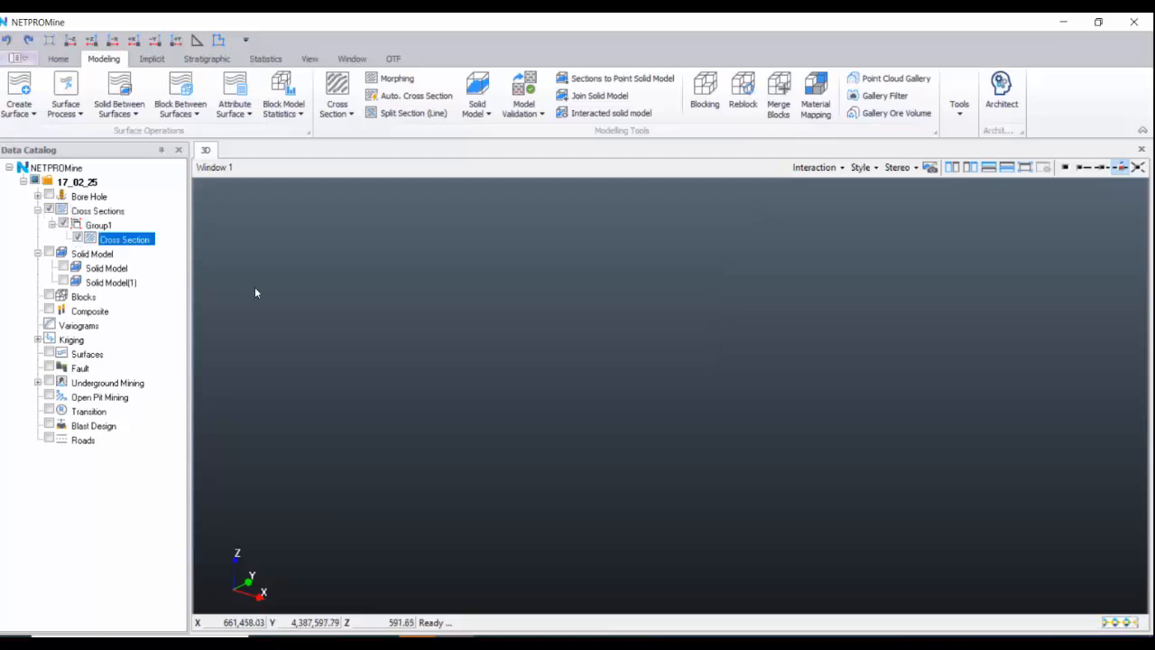
{"action": "left_click", "coordinate": [49, 41]}
{"action": "scroll", "coordinate": [363, 265], "scroll_direction": "up", "scroll_amount": 3}
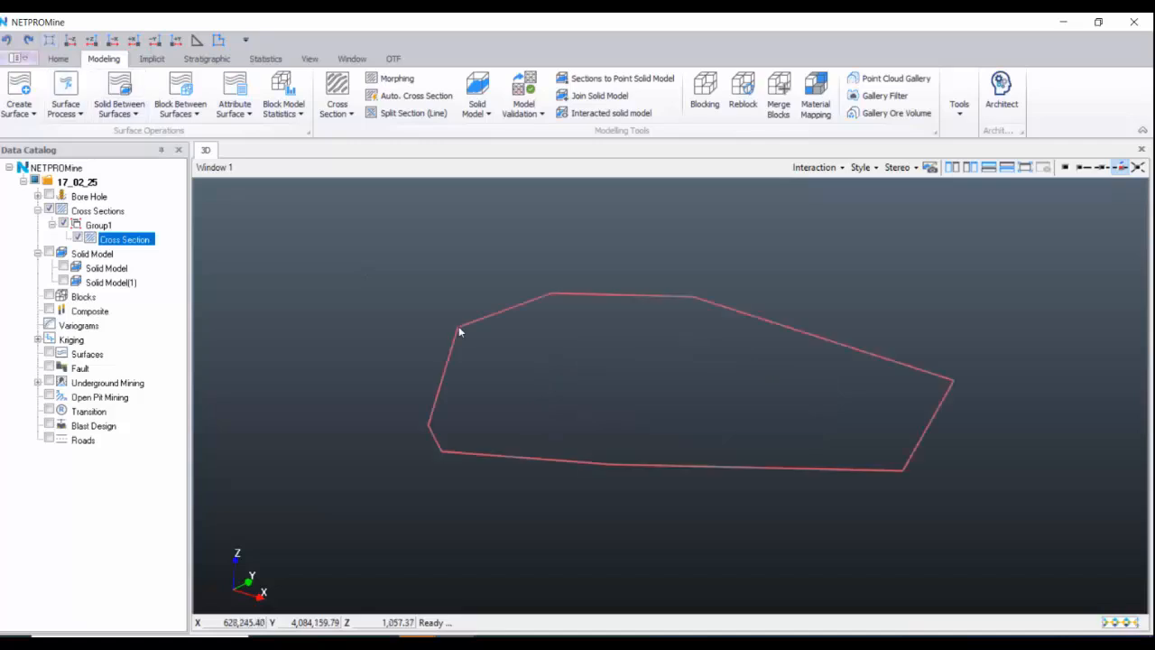
{"action": "left_click_drag", "start_coordinate": [460, 332], "coordinate": [617, 394]}
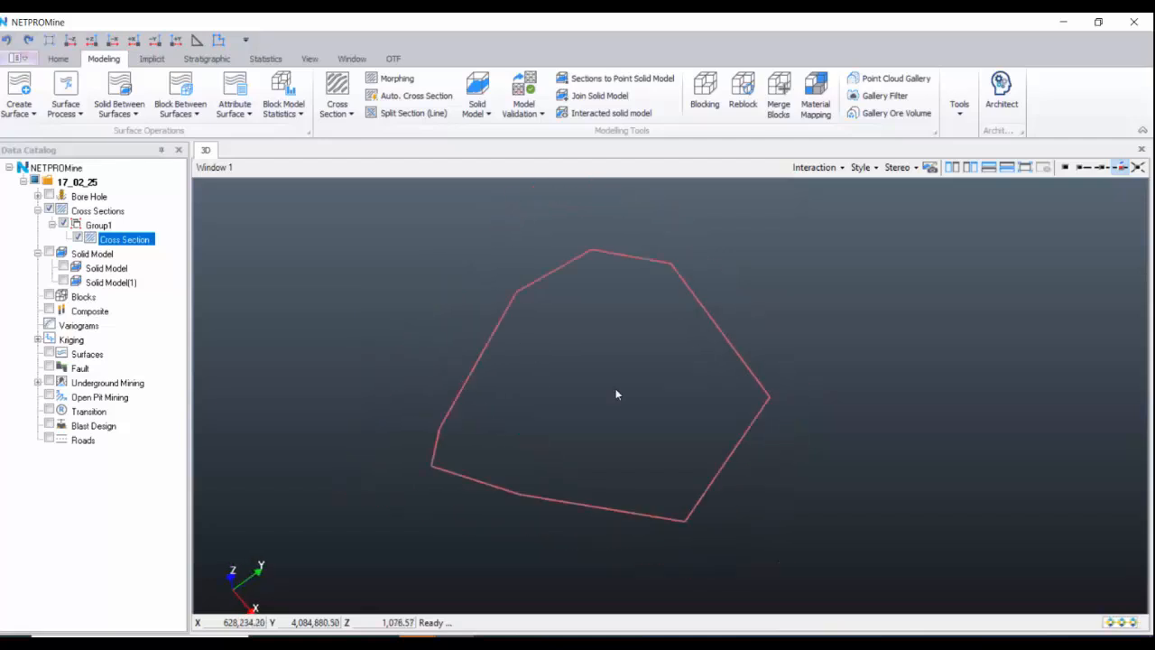
- Create a new drawing layer named Line
{"action": "right_click", "coordinate": [513, 374]}
{"action": "left_click", "coordinate": [569, 513]}
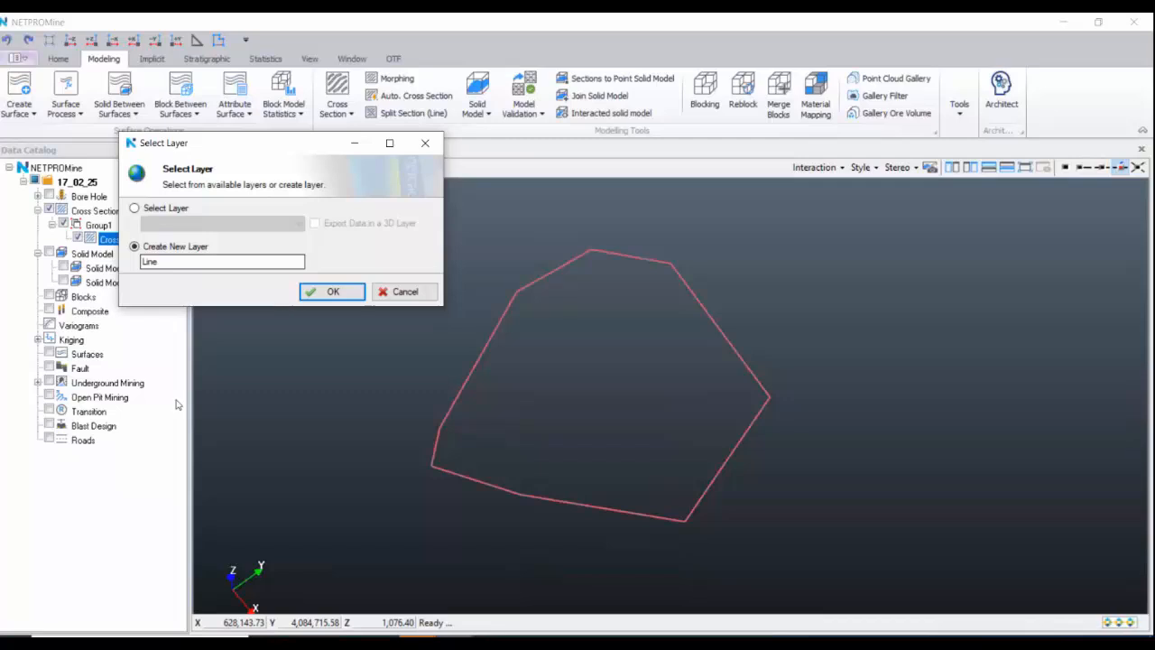
{"action": "left_click", "coordinate": [206, 262]}
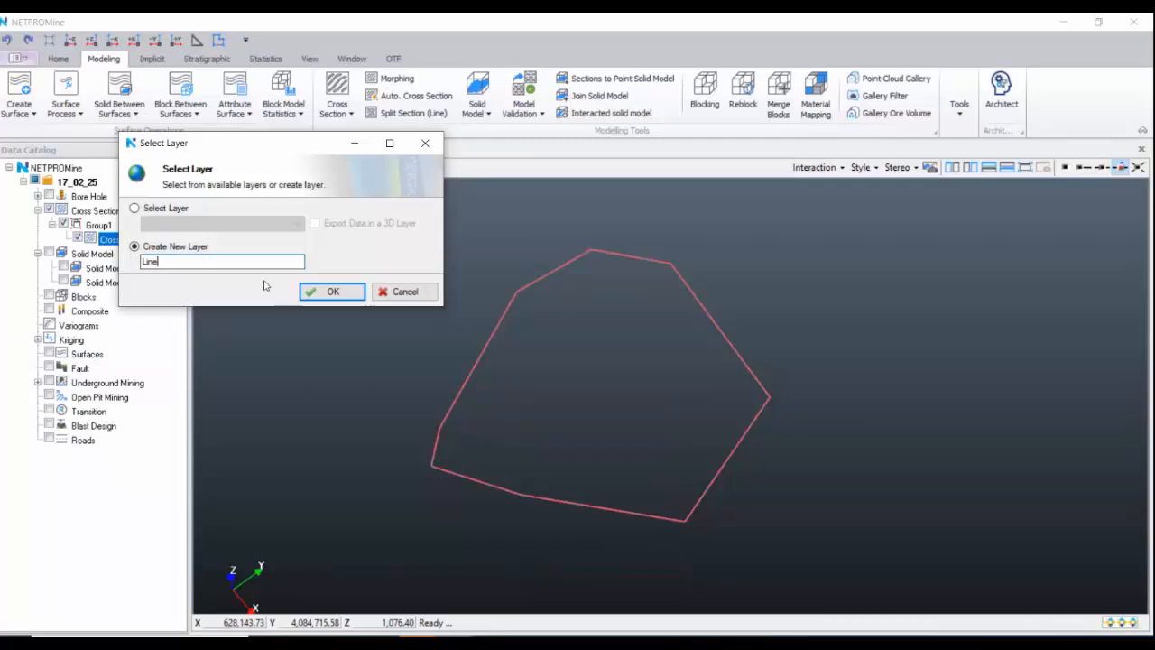
{"action": "left_click", "coordinate": [331, 291]}
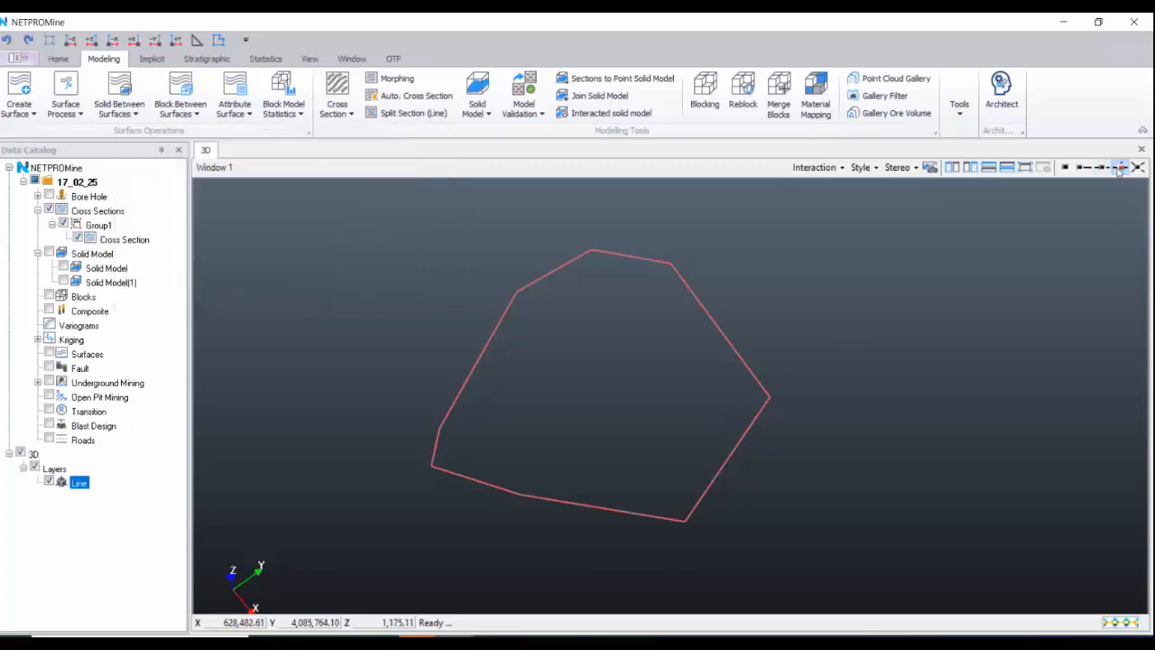
- Draw a line on the Line layer that traces the cross-section outline through its corner points
{"action": "left_click", "coordinate": [1080, 170]}
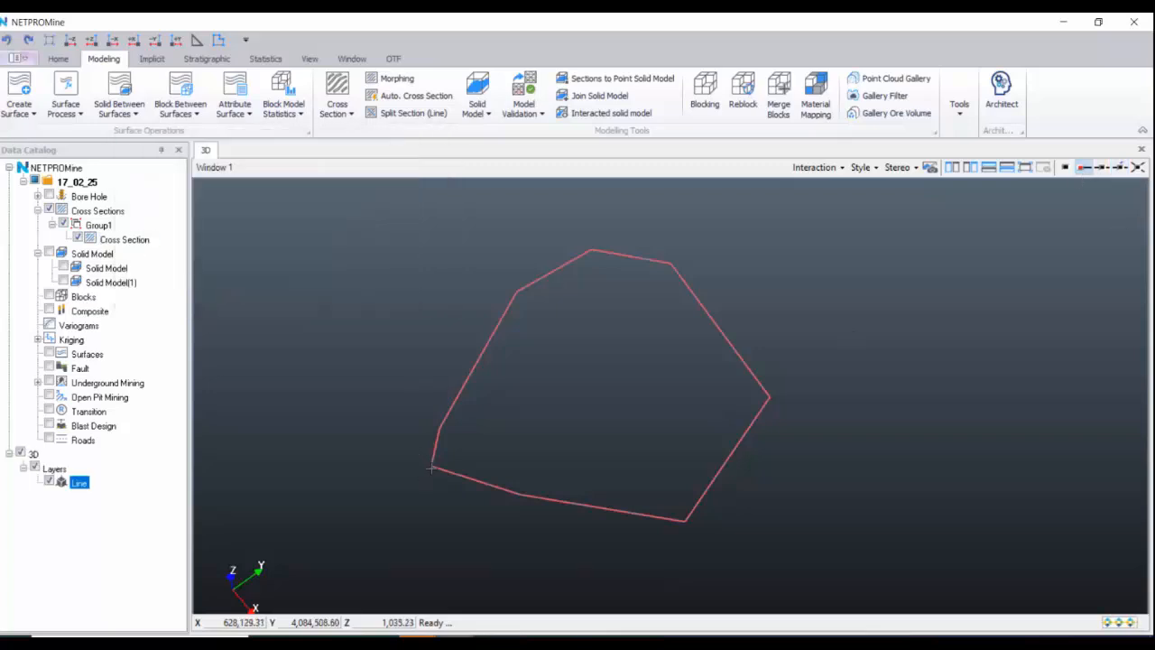
{"action": "left_click", "coordinate": [440, 426]}
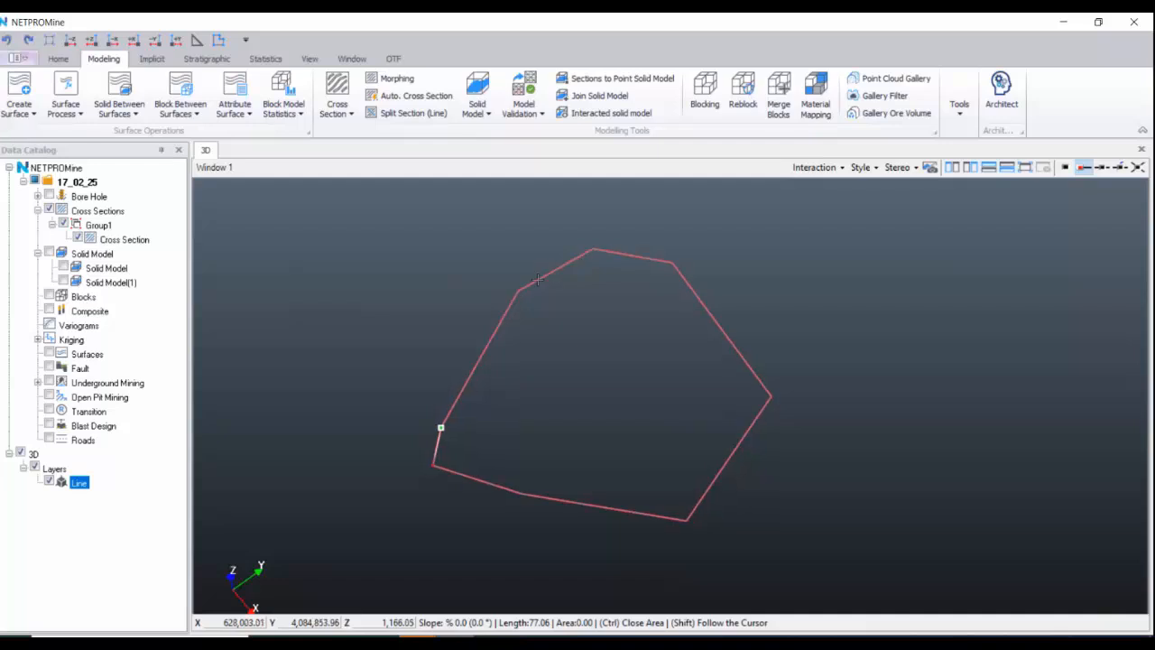
{"action": "left_click", "coordinate": [517, 290]}
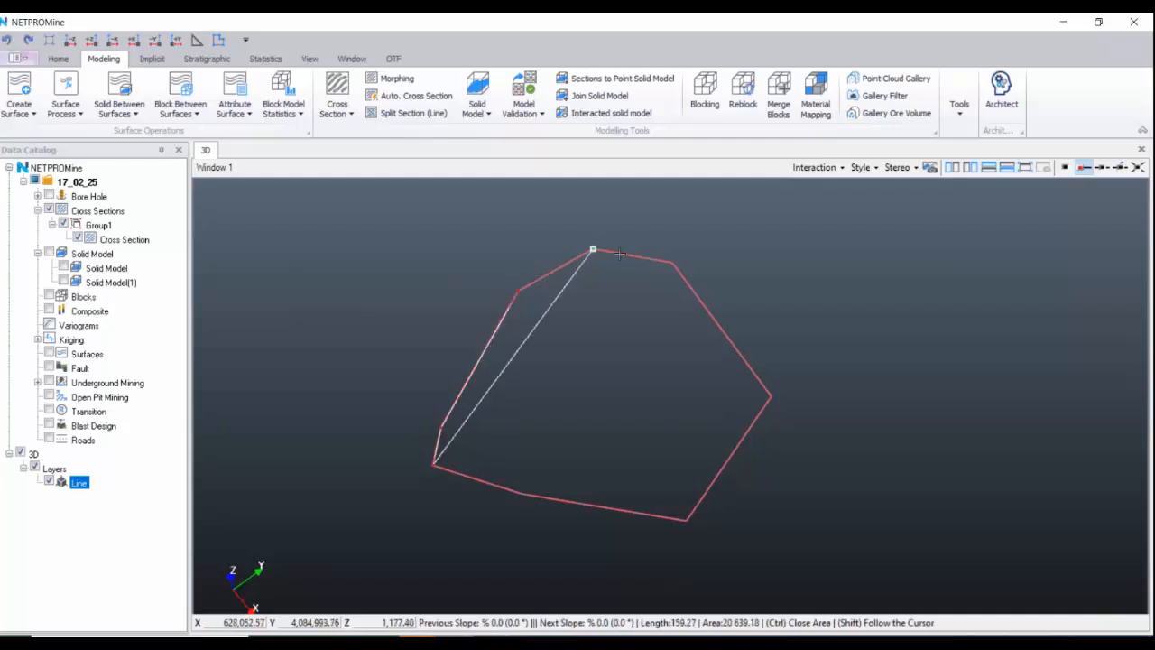
{"action": "left_click", "coordinate": [674, 262]}
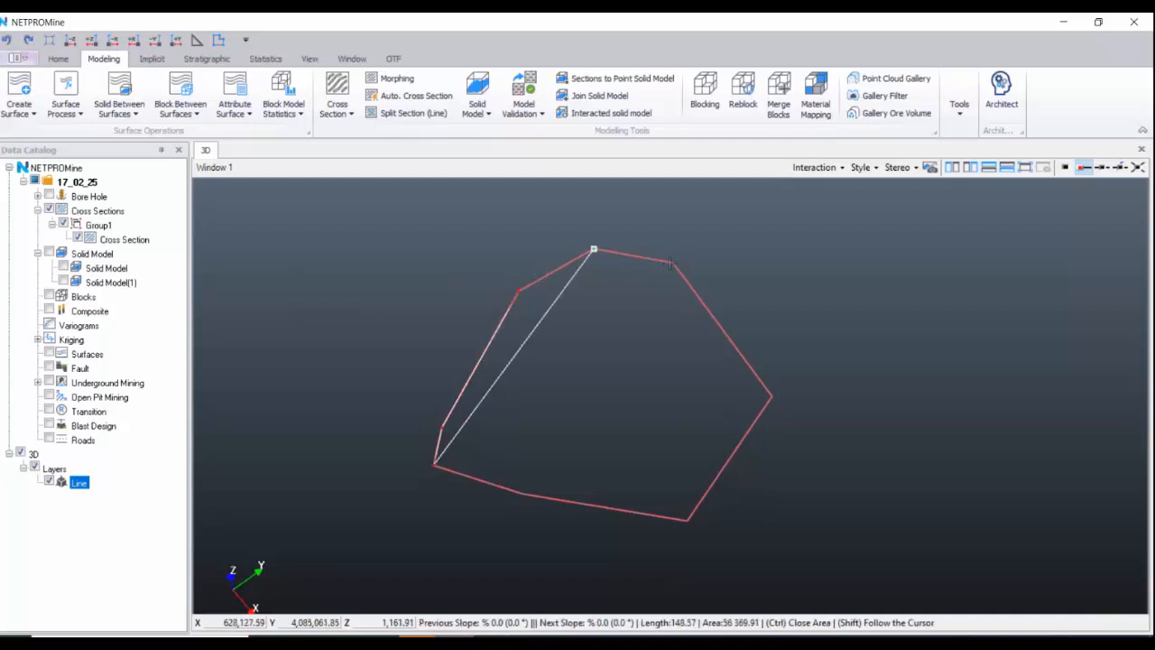
{"action": "left_click", "coordinate": [771, 398]}
{"action": "left_click", "coordinate": [686, 520]}
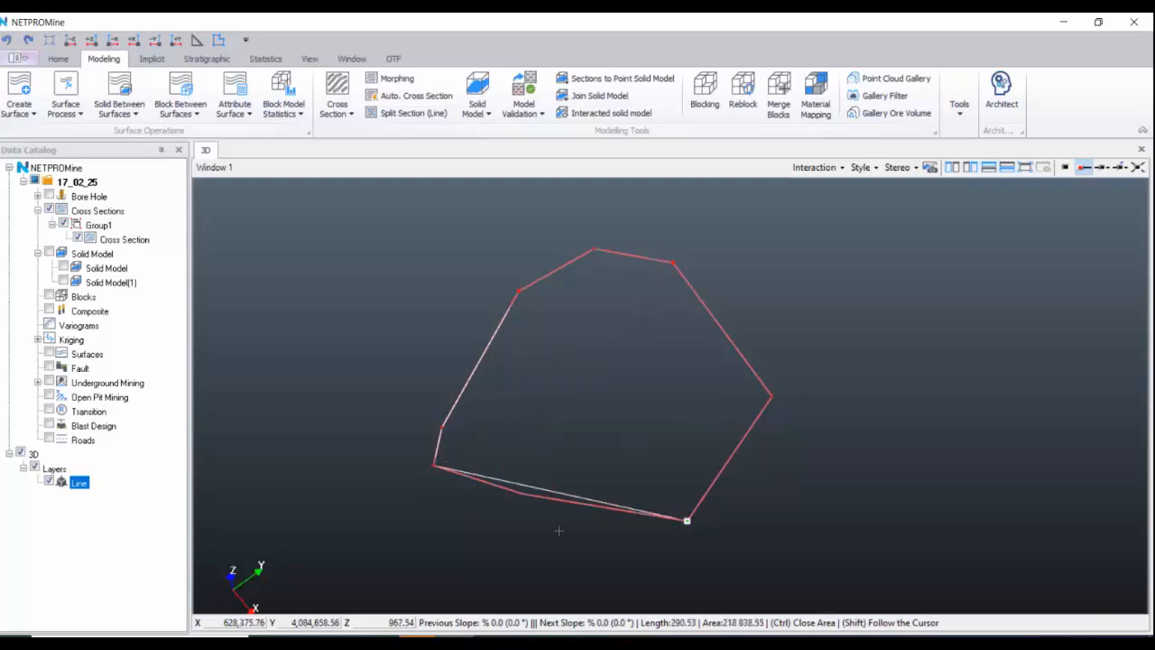
{"action": "left_click", "coordinate": [523, 494]}
{"action": "right_click", "coordinate": [485, 445]}
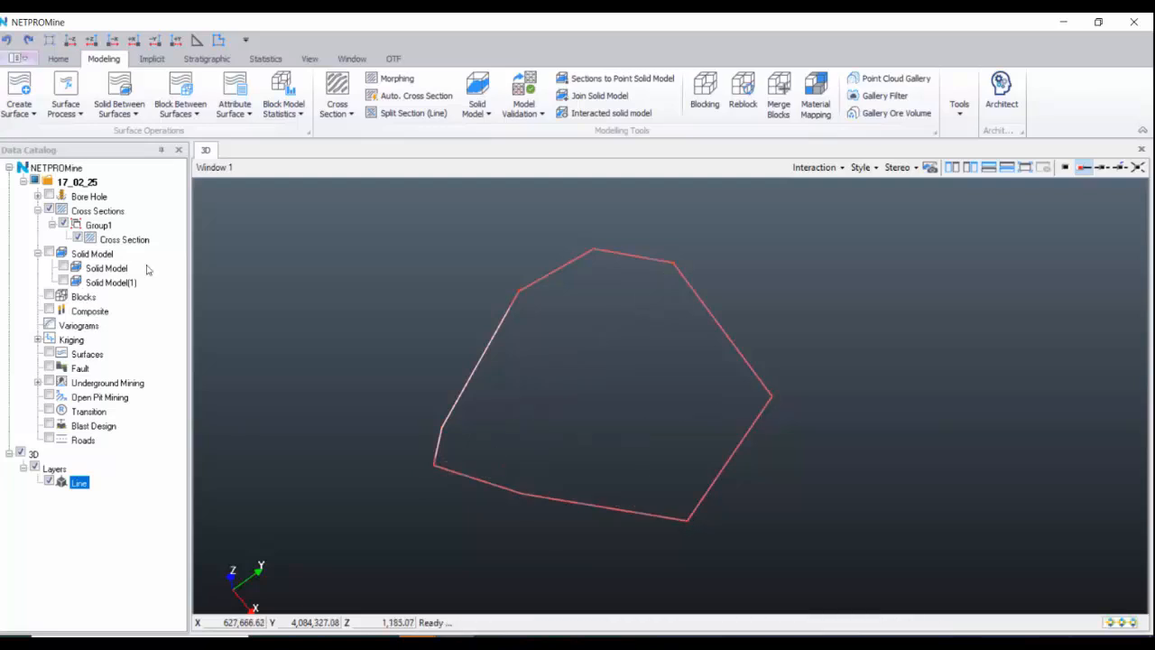
- Hide the cross section and collapse its catalog group so that only the traced line shows in the 3D view
{"action": "left_click", "coordinate": [78, 238]}
{"action": "left_click", "coordinate": [38, 211]}
{"action": "scroll", "coordinate": [564, 397], "scroll_direction": "up", "scroll_amount": 2}
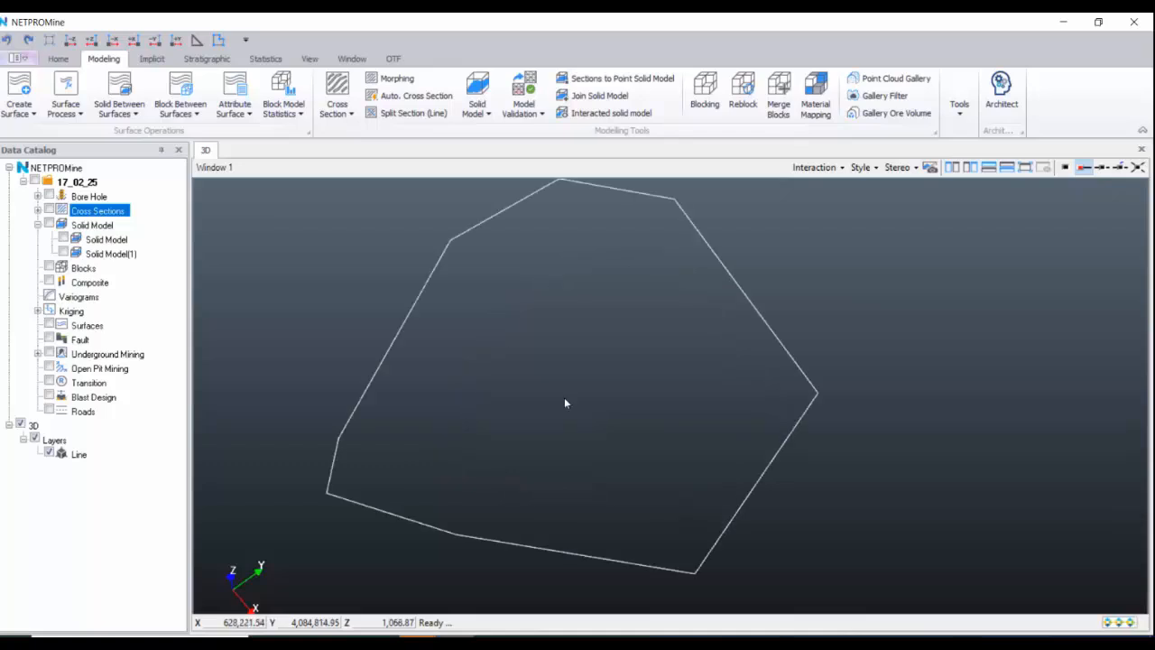
{"action": "middle_click_drag", "start_coordinate": [565, 399], "coordinate": [618, 404]}
{"action": "left_click", "coordinate": [150, 428]}
{"action": "left_click_drag", "start_coordinate": [541, 419], "coordinate": [612, 527]}
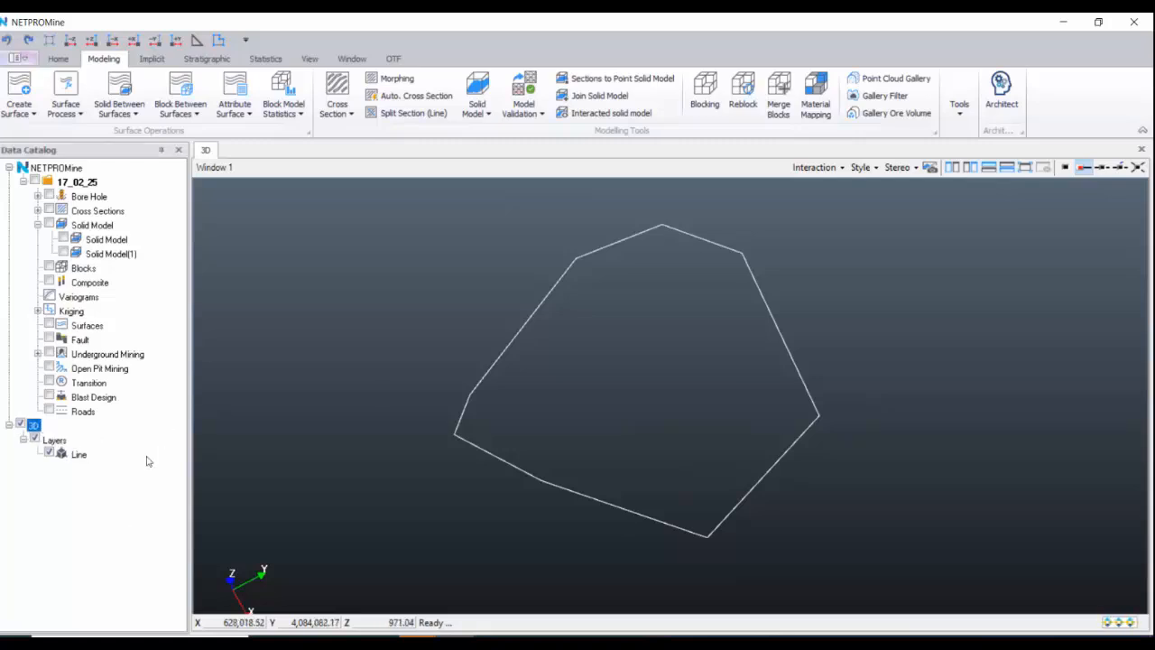
- Save the drawing with the Line layer to the desktop as a Kml file named 33
{"action": "left_click", "coordinate": [18, 60]}
{"action": "left_click", "coordinate": [51, 171]}
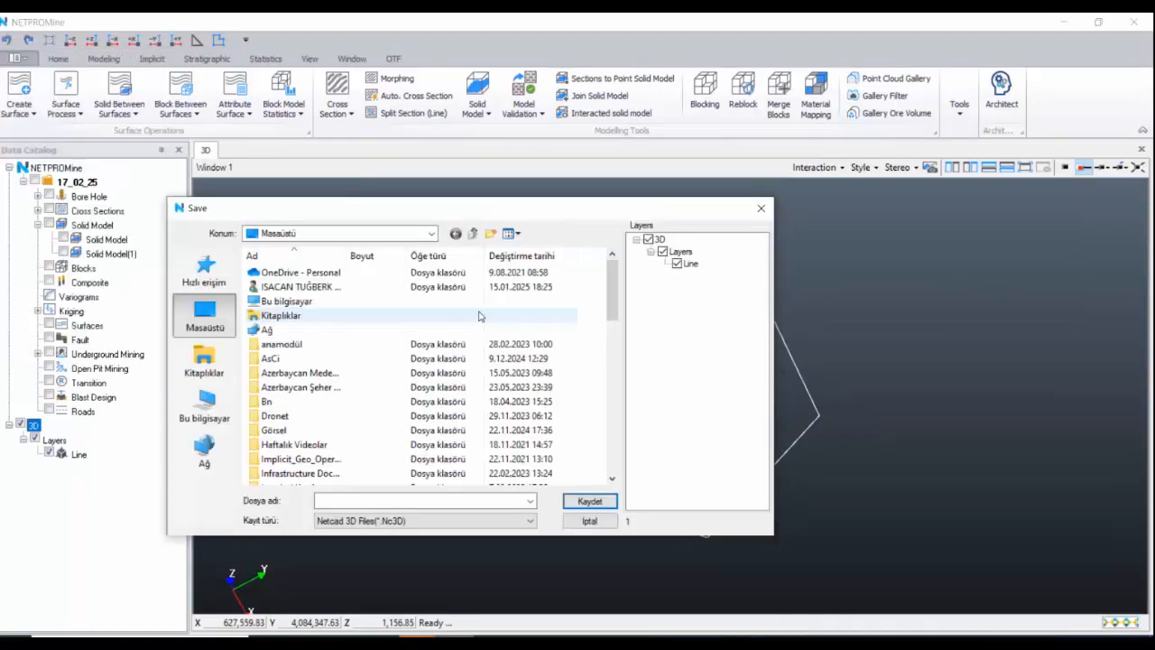
{"action": "left_click", "coordinate": [397, 521]}
{"action": "left_click", "coordinate": [397, 480]}
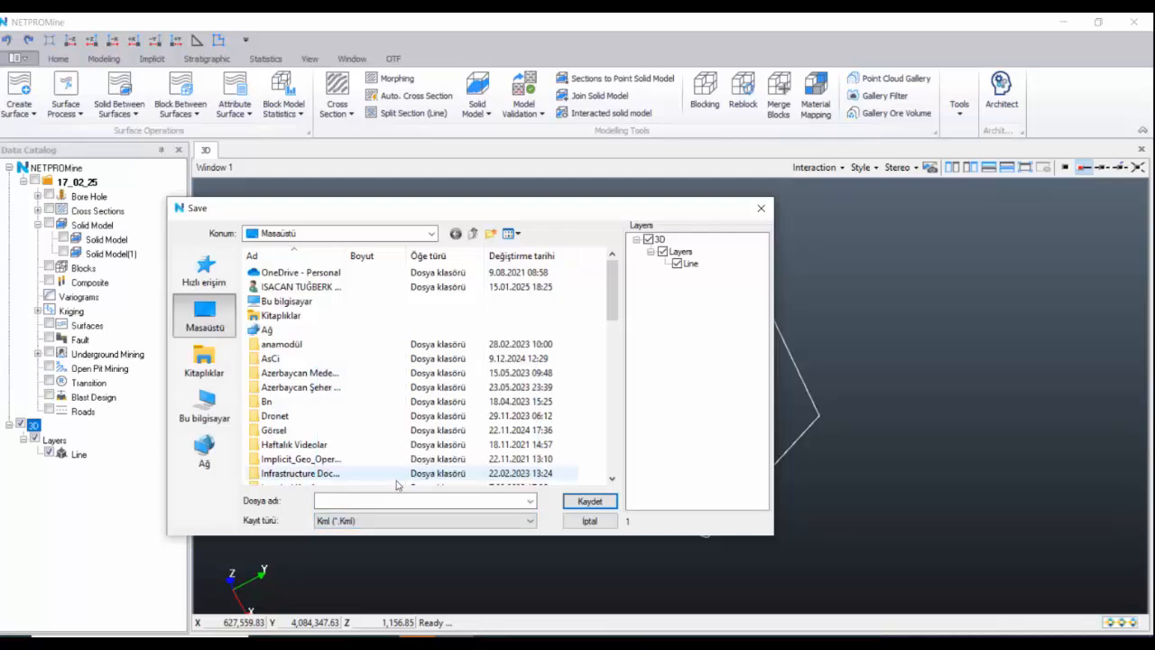
{"action": "left_click", "coordinate": [377, 500]}
{"action": "type", "text": "33"}
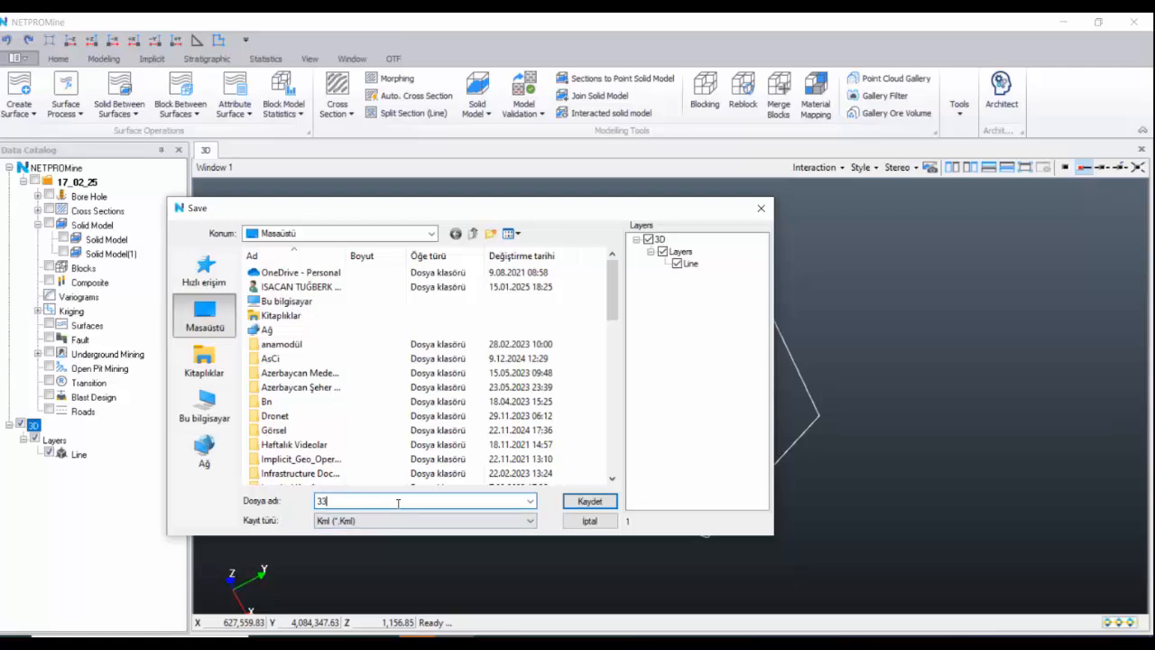
{"action": "left_click", "coordinate": [590, 502]}
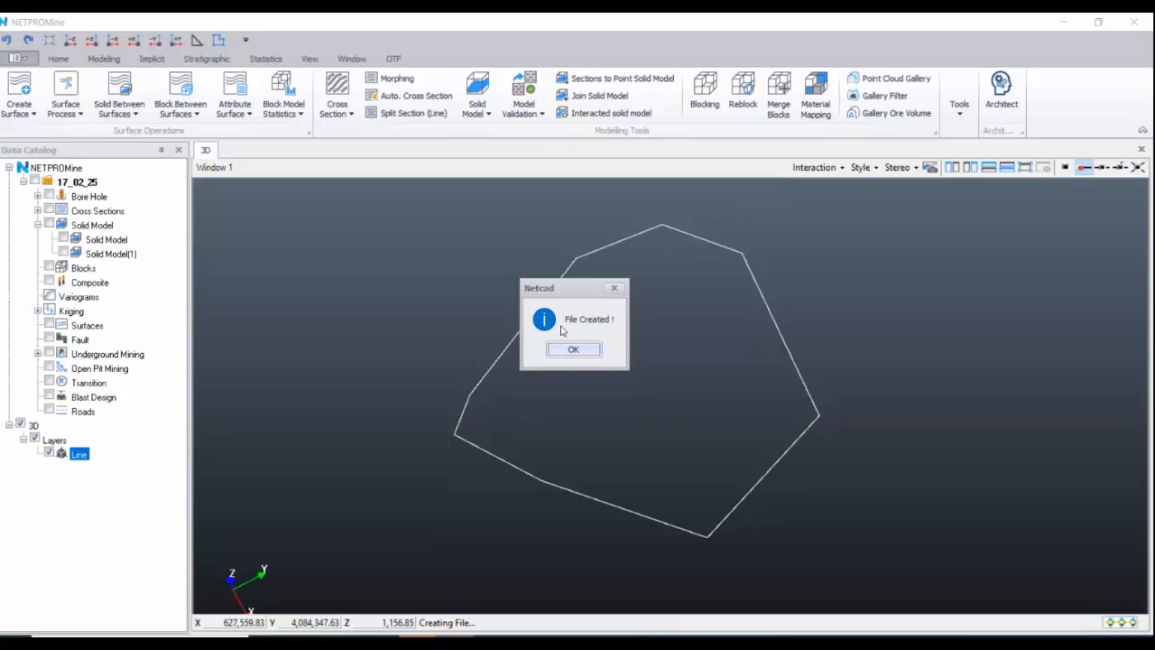
{"action": "left_click", "coordinate": [583, 349]}
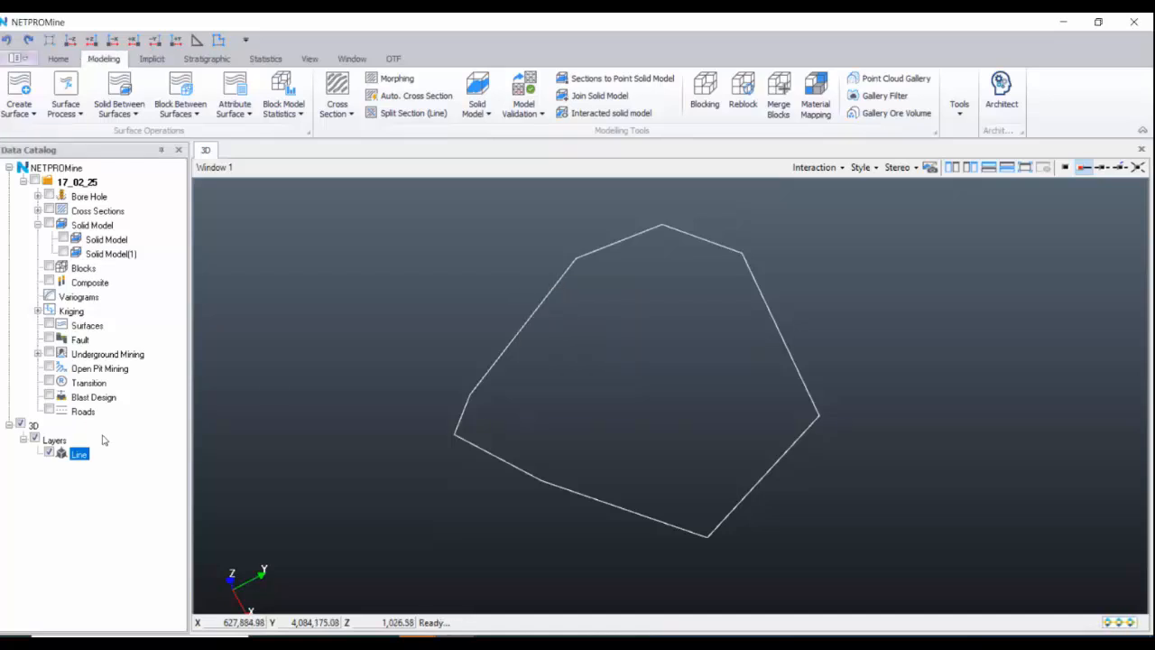
- Remove the 3D drawing from the data catalog and load 33.Kml from the desktop to check the exported outline
{"action": "right_click", "coordinate": [101, 431]}
{"action": "left_click", "coordinate": [136, 440]}
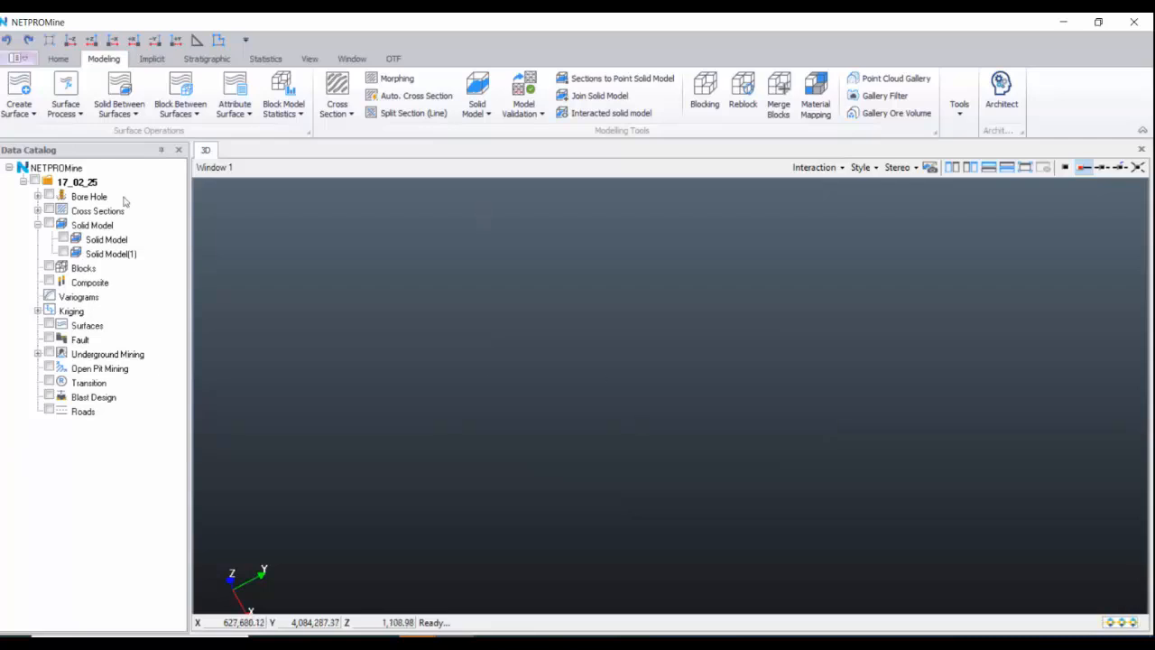
{"action": "left_click", "coordinate": [15, 58]}
{"action": "left_click", "coordinate": [107, 101]}
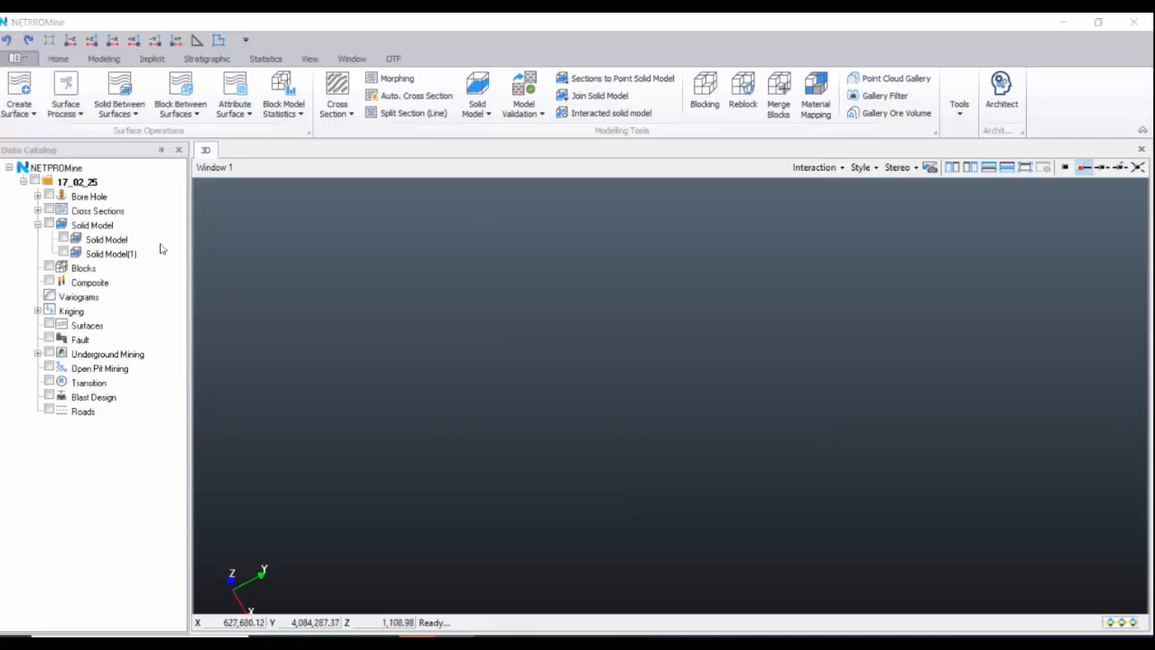
{"action": "scroll", "coordinate": [317, 396], "scroll_direction": "down", "scroll_amount": 3}
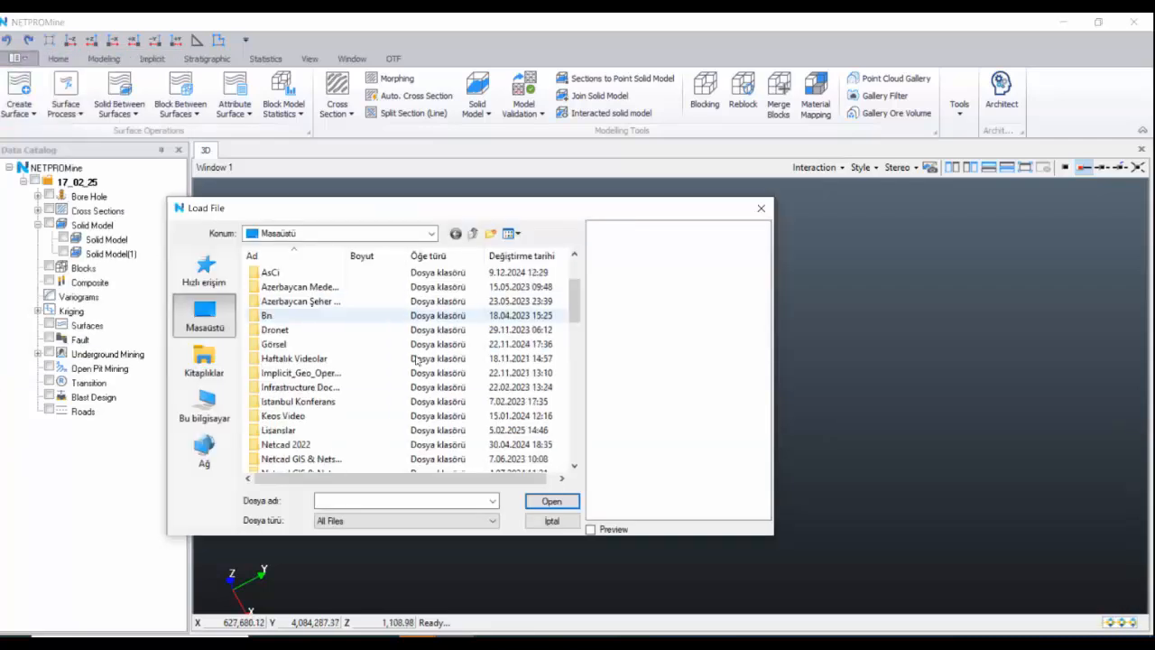
{"action": "left_click", "coordinate": [317, 397]}
{"action": "key", "text": "3"}
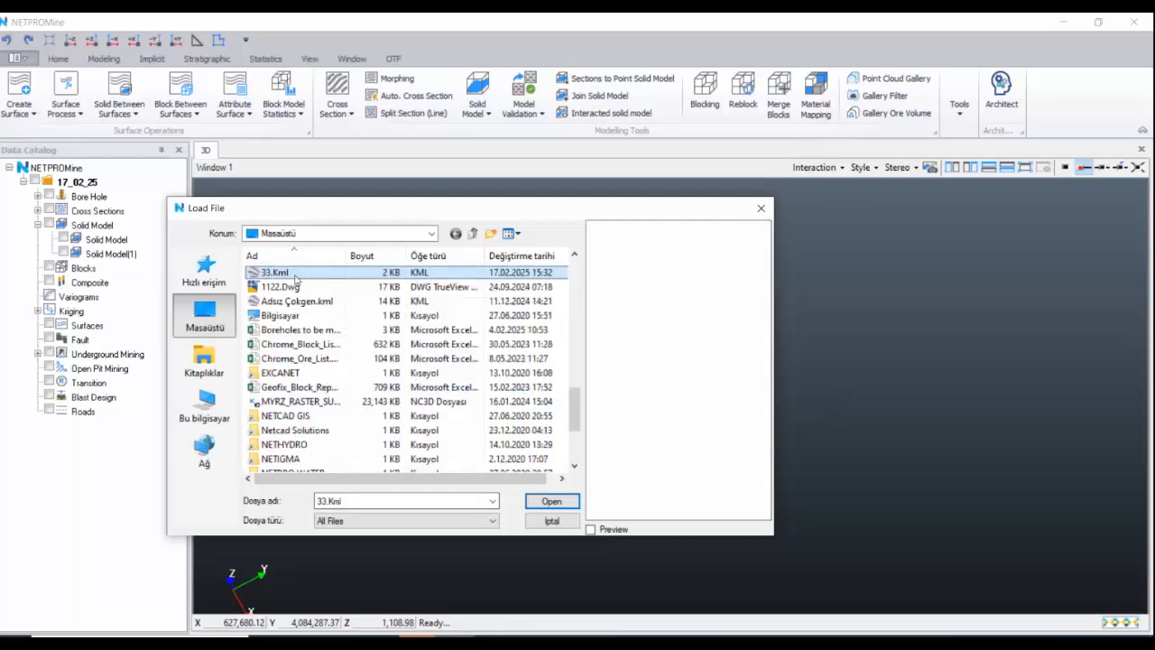
{"action": "left_click", "coordinate": [526, 496]}
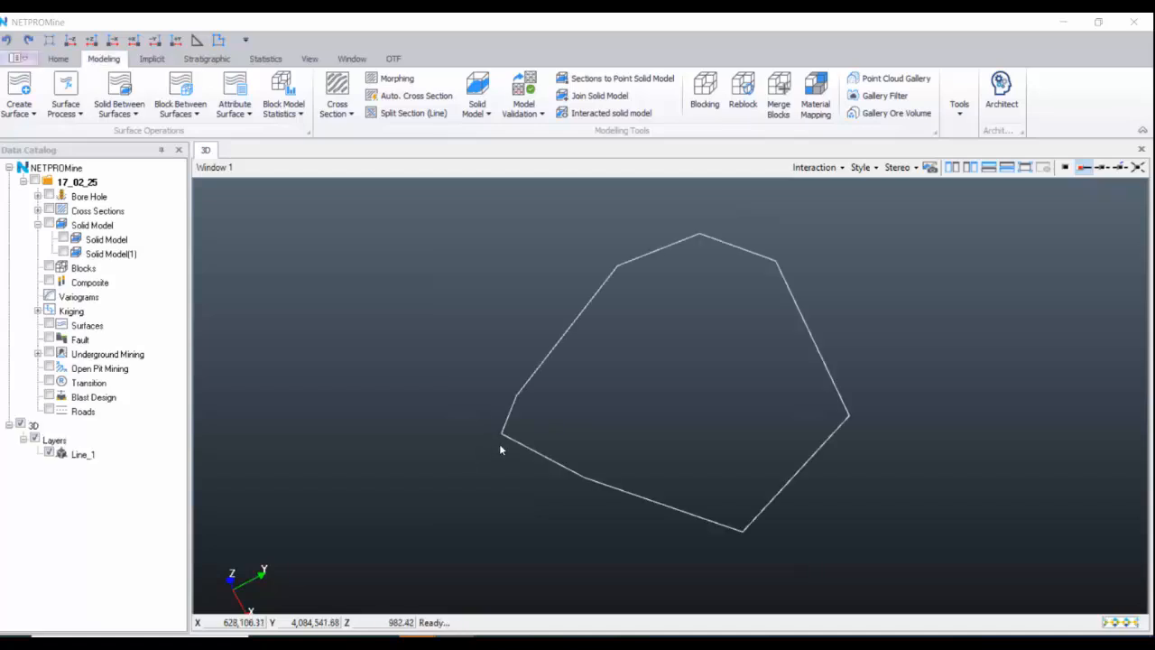
{"action": "scroll", "coordinate": [584, 364], "scroll_direction": "up", "scroll_amount": 2}
{"action": "middle_click_drag", "start_coordinate": [649, 421], "coordinate": [587, 417]}
{"action": "left_click_drag", "start_coordinate": [587, 416], "coordinate": [616, 505]}
- Switch to File Explorer, find 33.Kml in the desktop folder and open it in Google Earth Pro
{"action": "key", "text": "alt+Tab"}
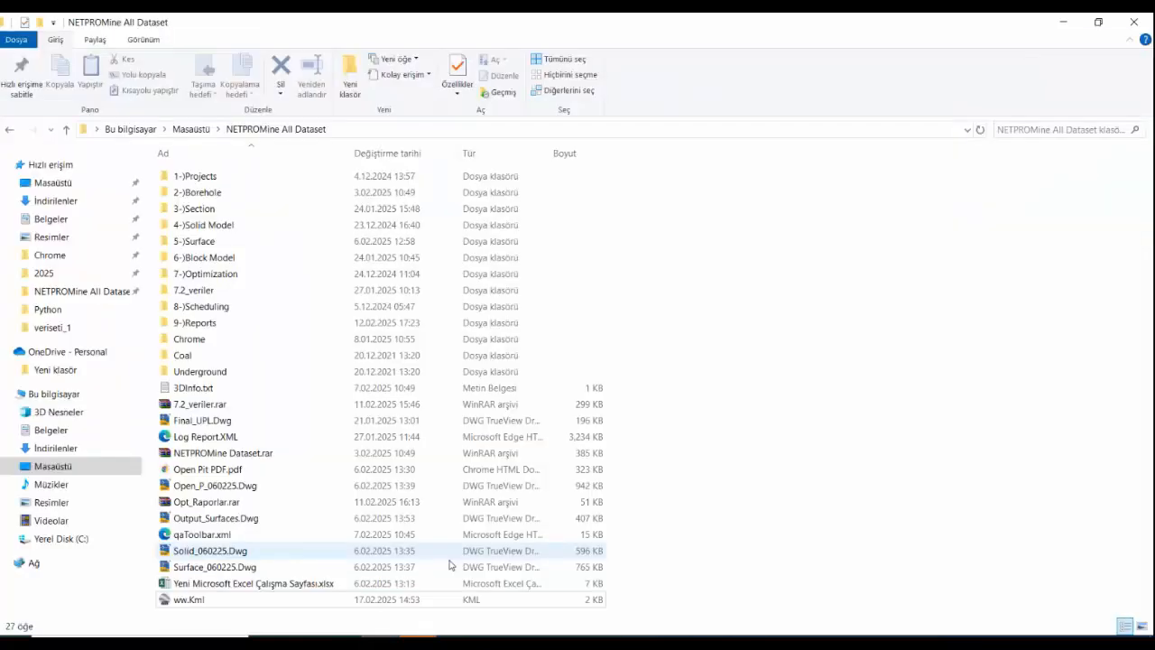
{"action": "left_click", "coordinate": [456, 600]}
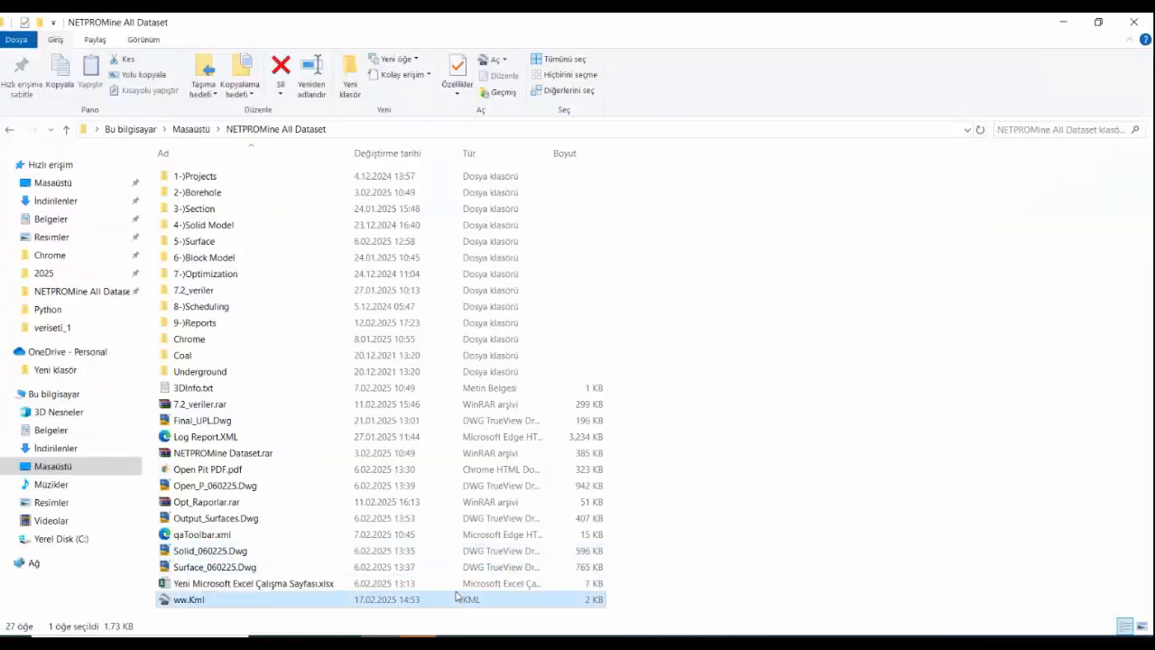
{"action": "left_click", "coordinate": [88, 186]}
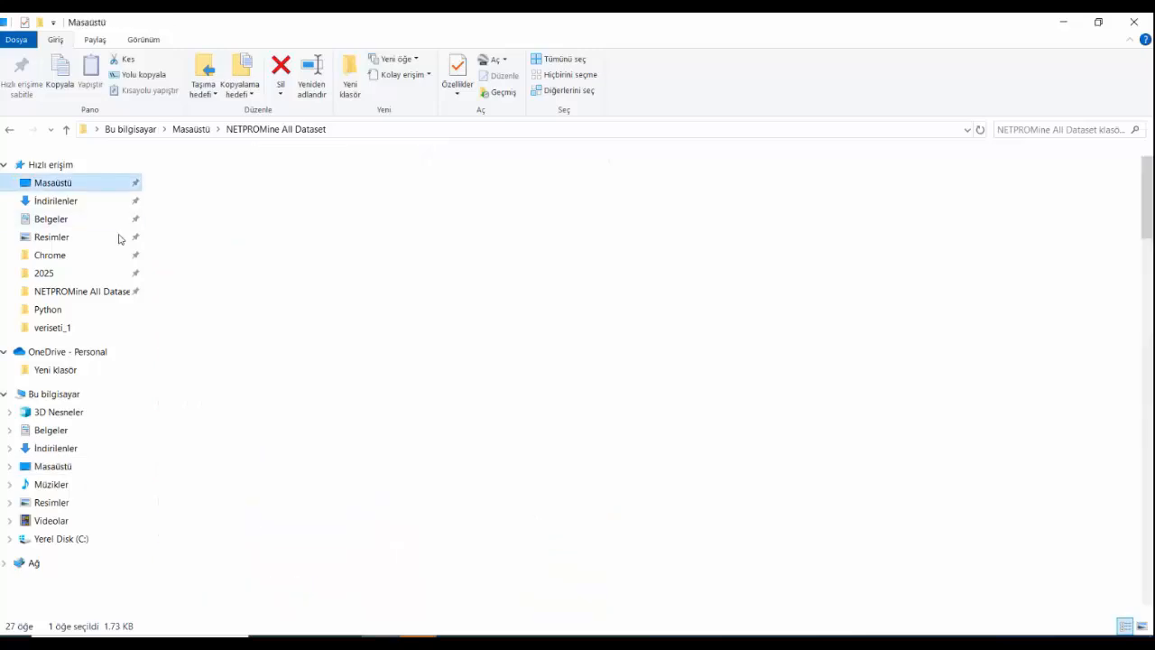
{"action": "left_click", "coordinate": [217, 304]}
{"action": "key", "text": "3"}
{"action": "key", "text": "3"}
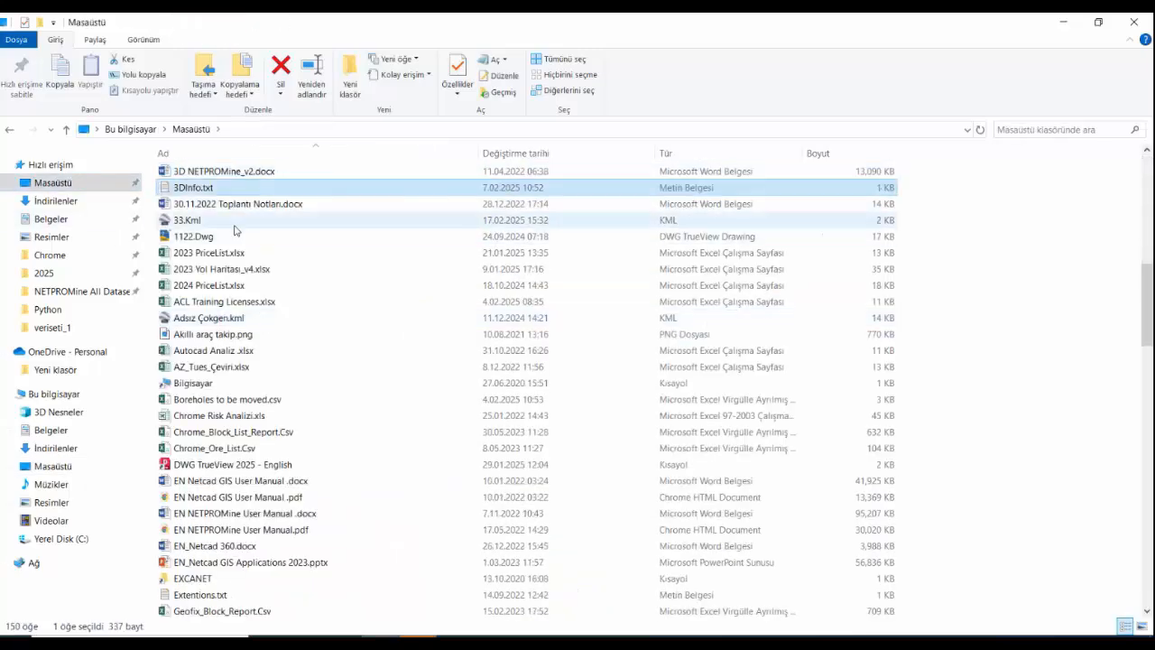
{"action": "left_click", "coordinate": [252, 222]}
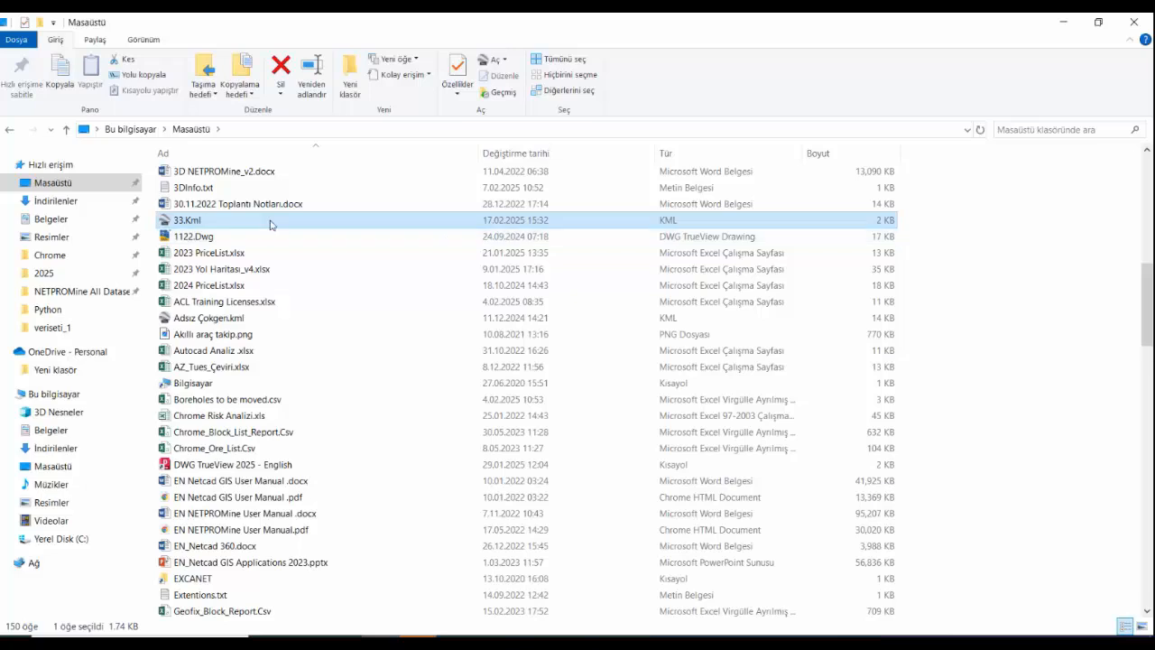
{"action": "left_click", "coordinate": [1072, 22]}
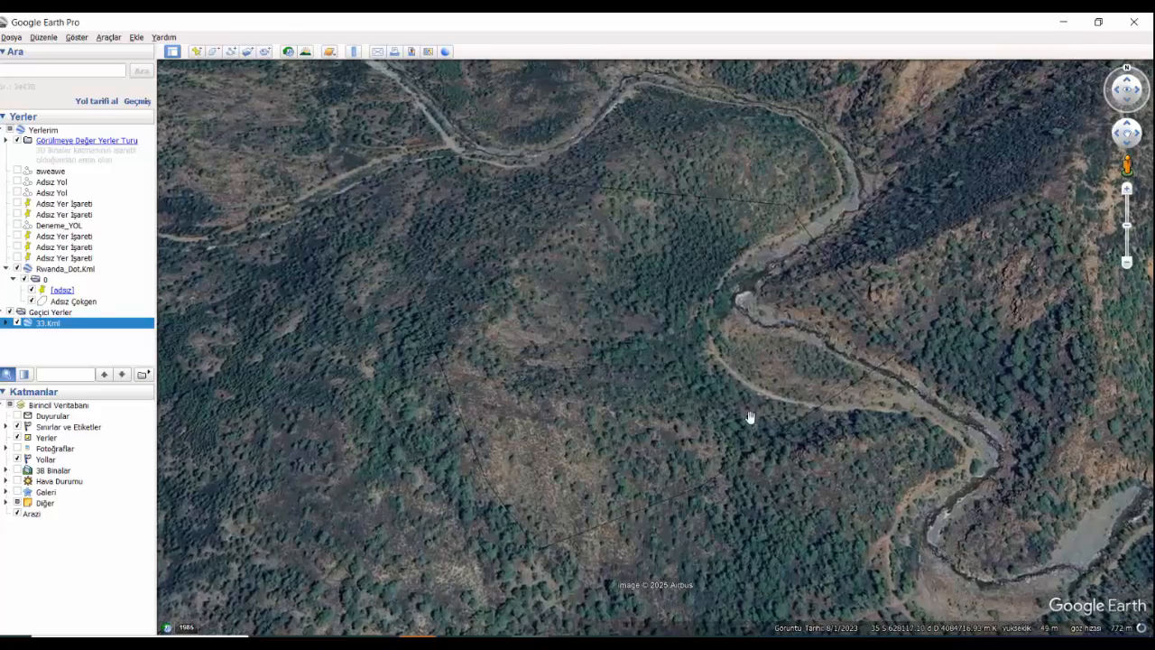
- Examine where the 33.Kml outline lies on the satellite imagery and expand the file to show its Line folder
{"action": "scroll", "coordinate": [784, 280], "scroll_direction": "up", "scroll_amount": 2}
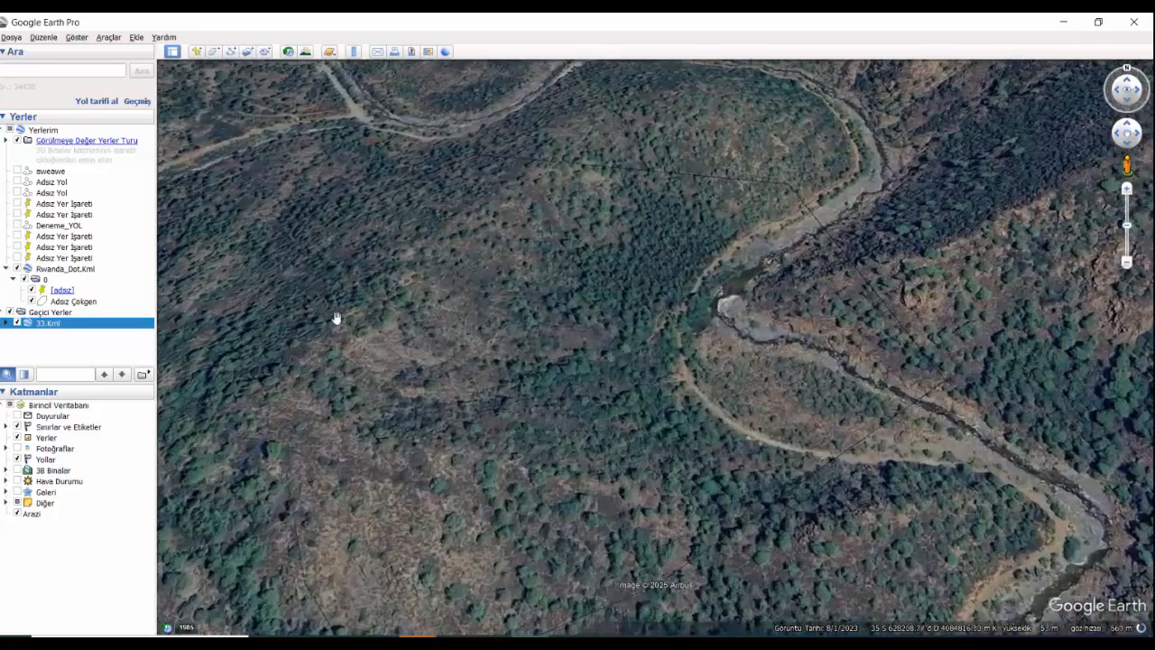
{"action": "left_click", "coordinate": [7, 323]}
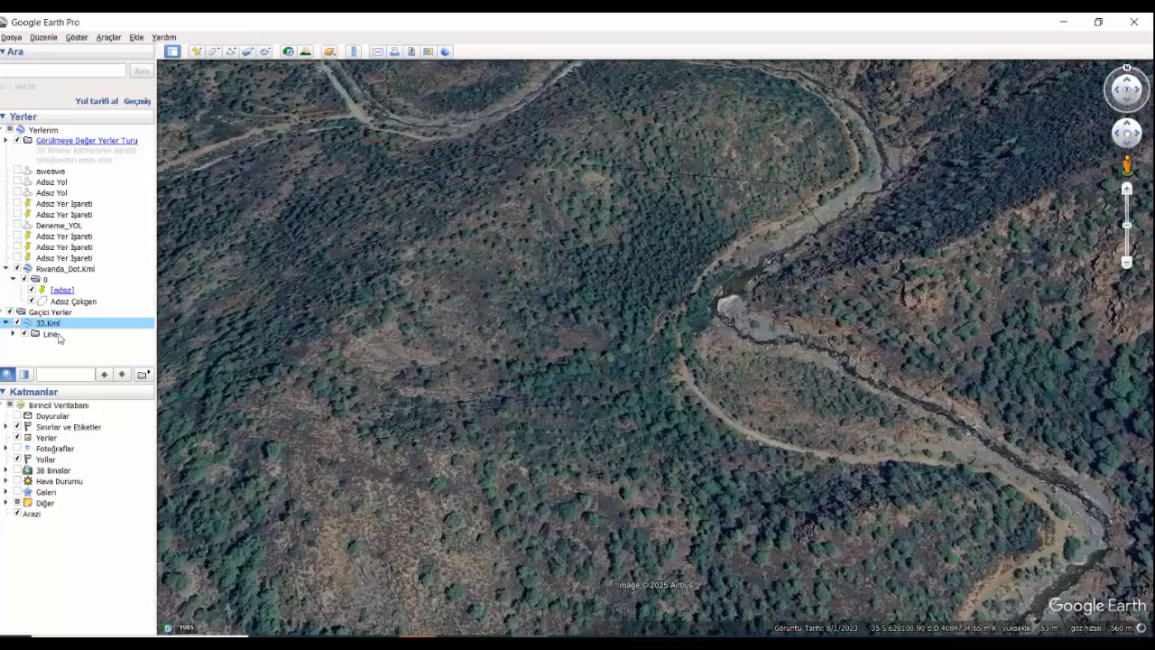
{"action": "scroll", "coordinate": [714, 349], "scroll_direction": "down", "scroll_amount": 1}
{"action": "scroll", "coordinate": [709, 339], "scroll_direction": "down", "scroll_amount": 1}
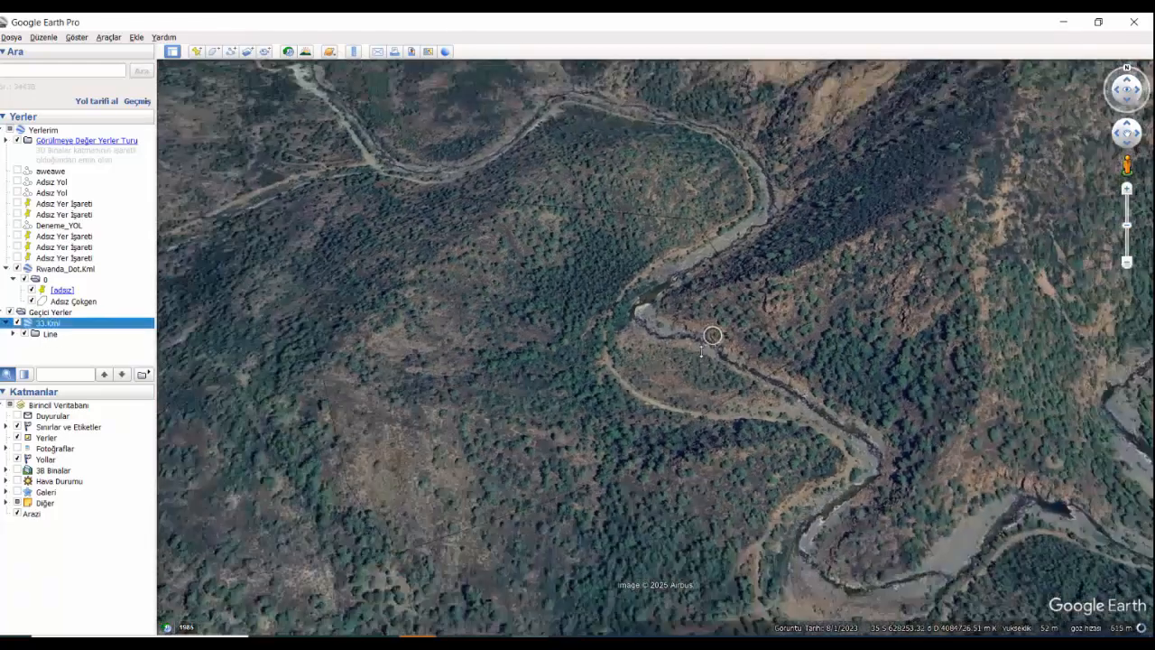
{"action": "mouse_move", "coordinate": [680, 355]}
{"action": "middle_mouse_down"}
{"action": "mouse_move", "coordinate": [689, 491]}
{"action": "mouse_move", "coordinate": [716, 250]}
{"action": "mouse_move", "coordinate": [648, 198]}
{"action": "middle_mouse_up"}
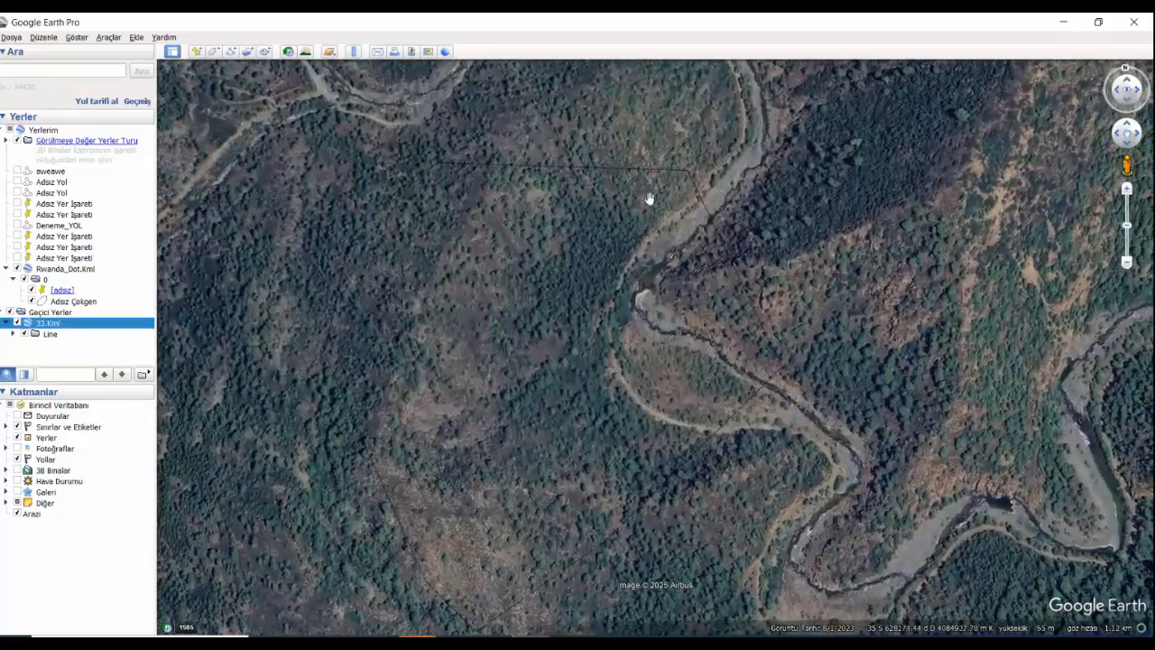
{"action": "scroll", "coordinate": [607, 182], "scroll_direction": "up", "scroll_amount": 3}
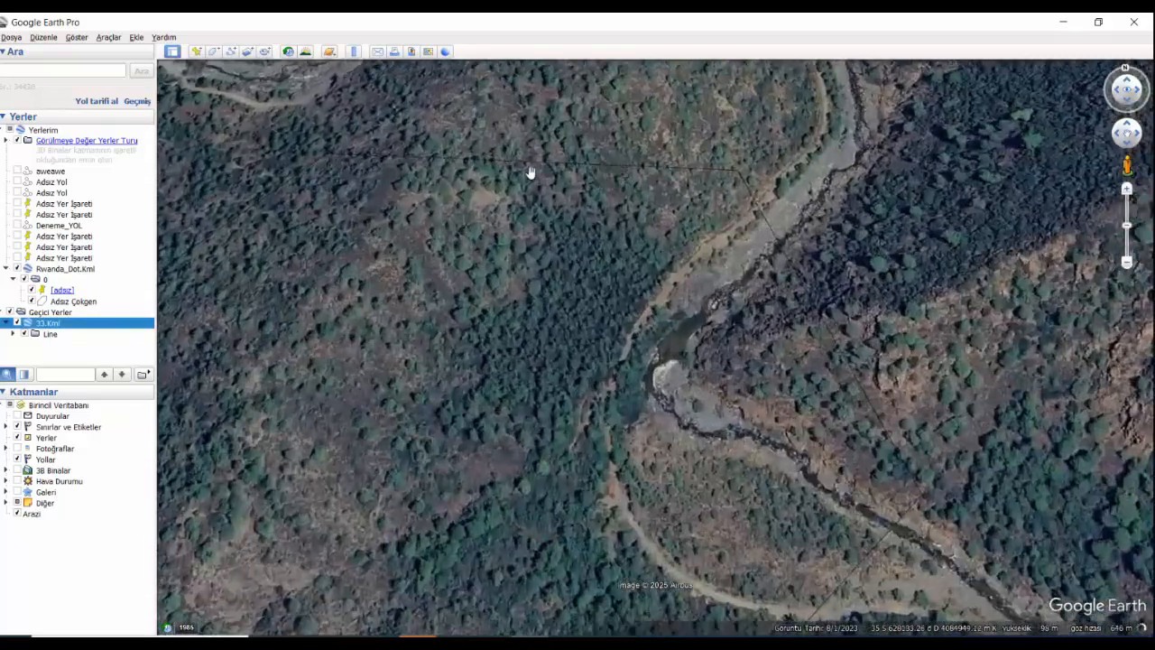
{"action": "scroll", "coordinate": [898, 465], "scroll_direction": "down", "scroll_amount": 3}
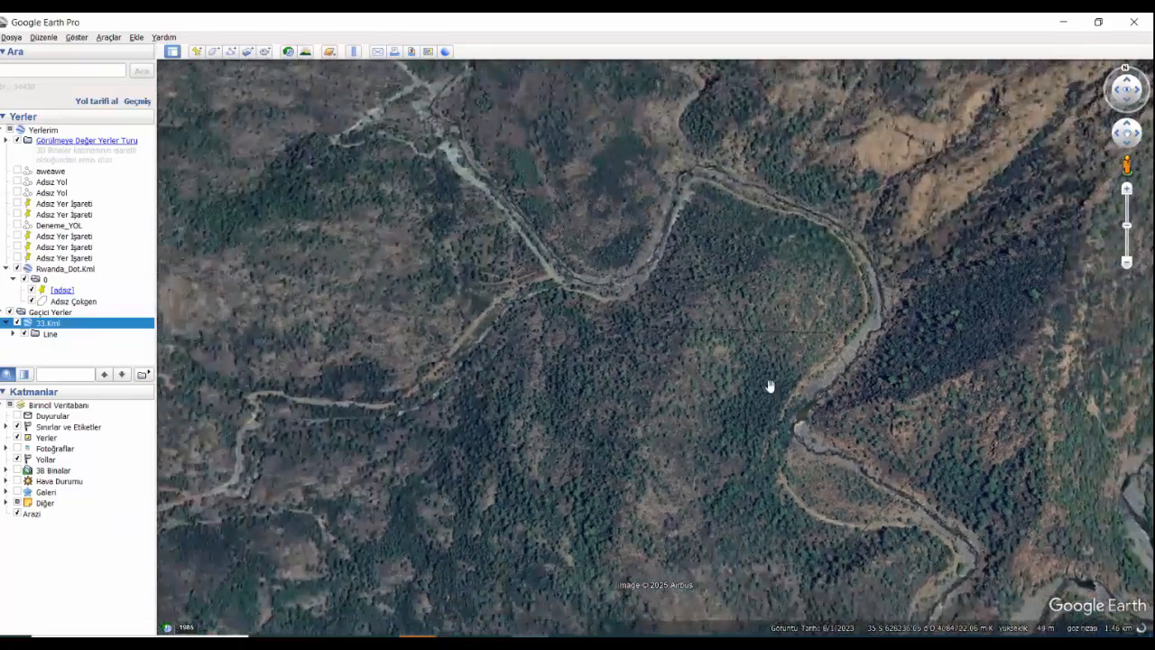
{"action": "middle_click_drag", "start_coordinate": [768, 387], "coordinate": [758, 390]}
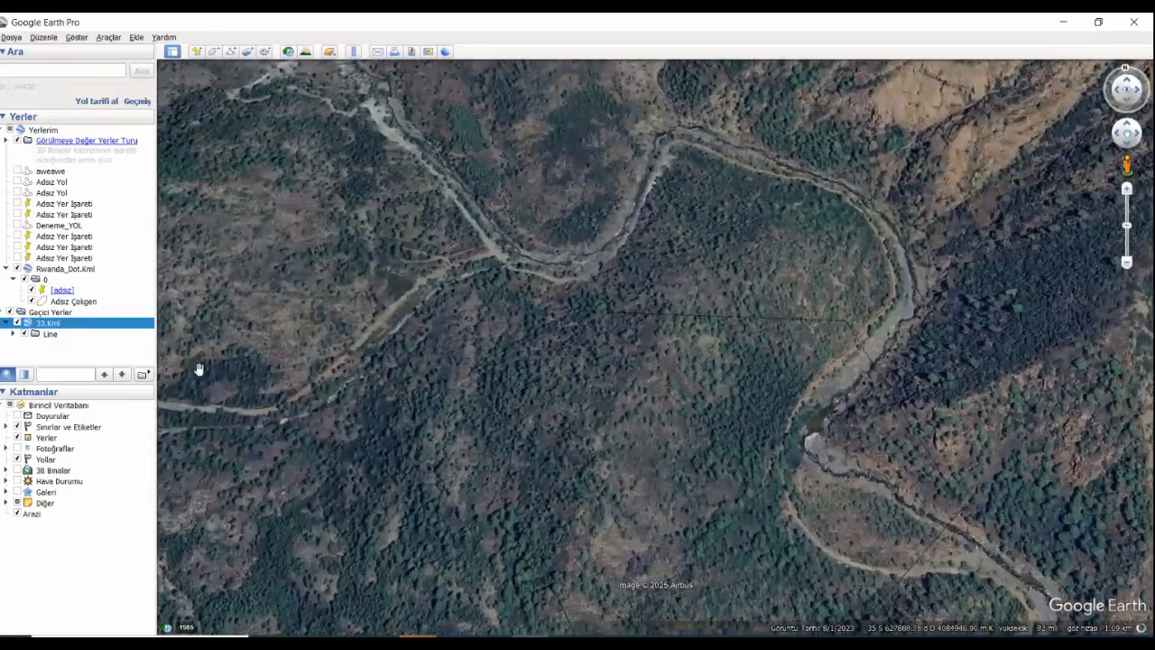
- Set the line color of the untitled path in the Line folder to red, #ff0000
{"action": "left_click", "coordinate": [13, 335]}
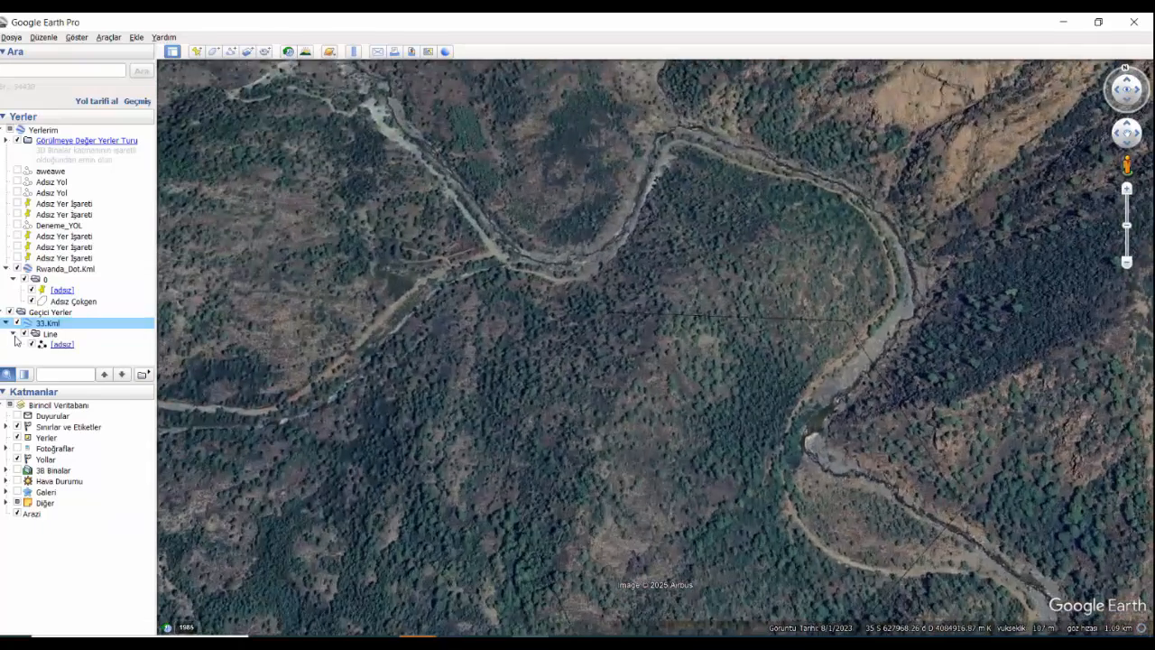
{"action": "right_click", "coordinate": [94, 345]}
{"action": "mouse_move", "coordinate": [100, 352]}
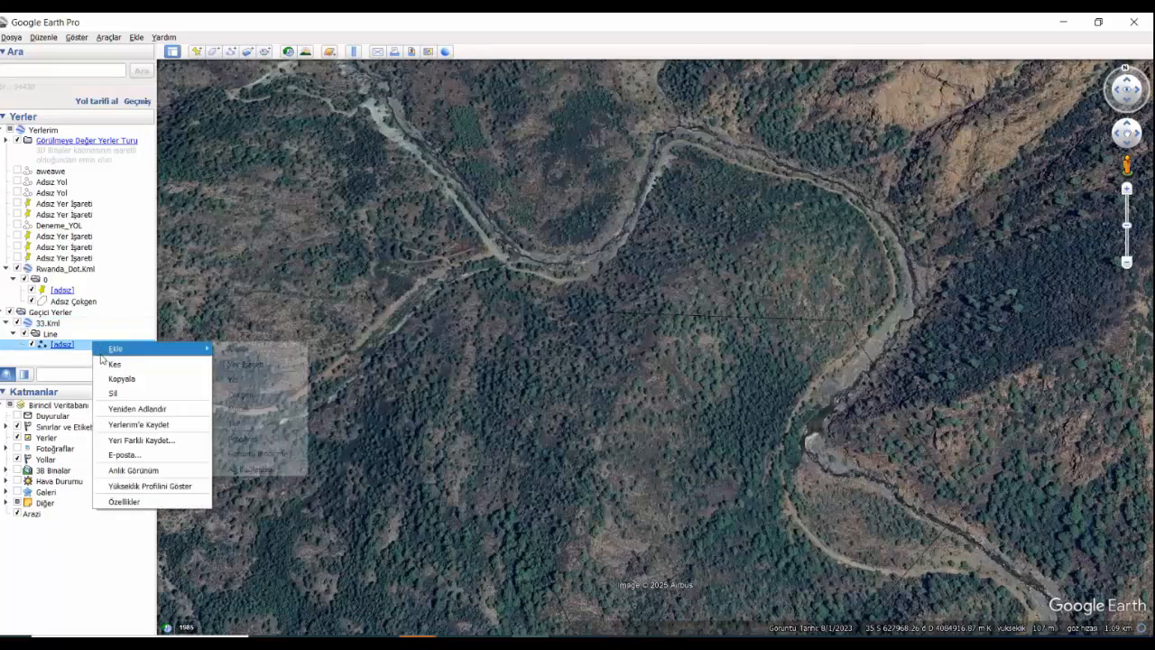
{"action": "left_click", "coordinate": [168, 499]}
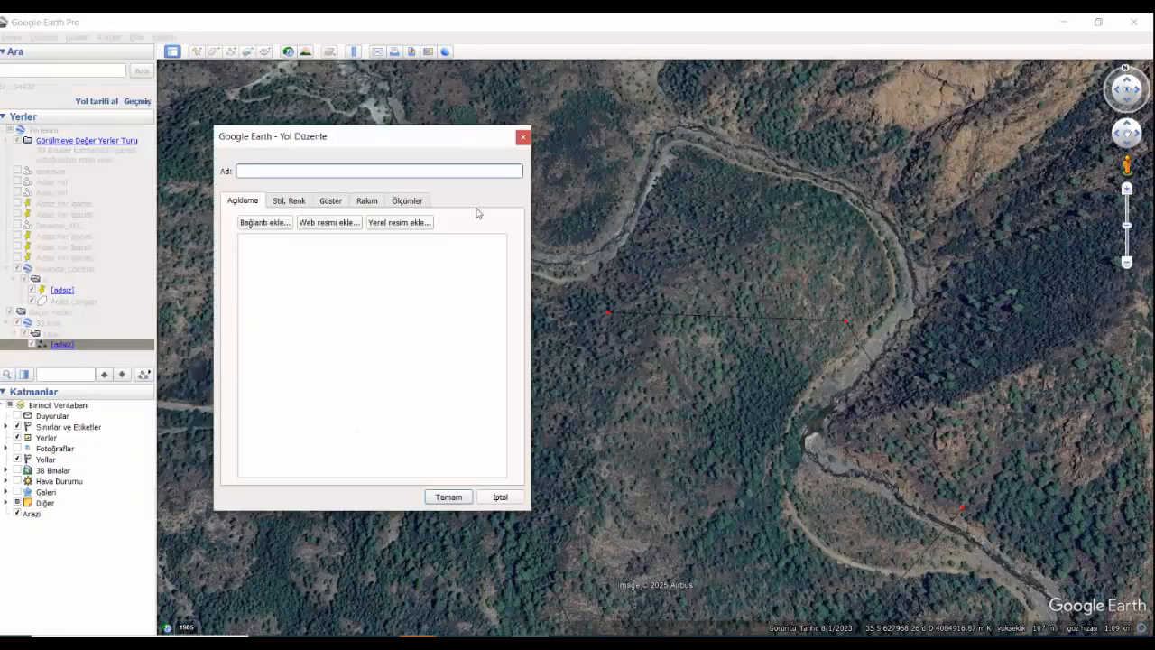
{"action": "left_click", "coordinate": [298, 203]}
{"action": "left_click", "coordinate": [276, 245]}
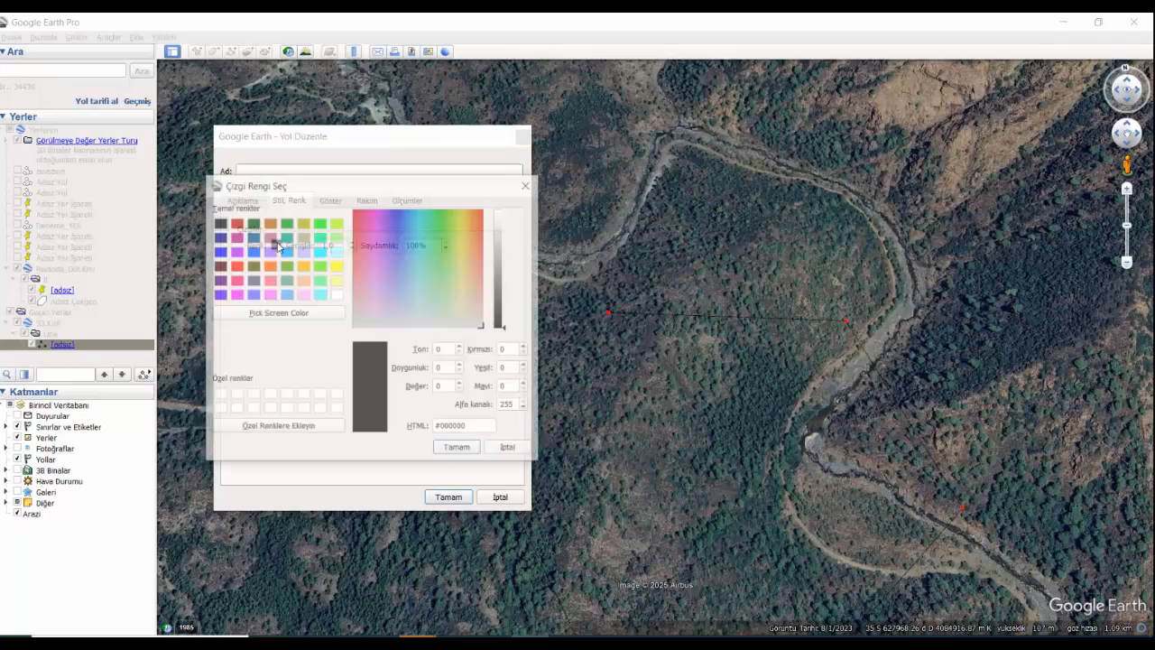
{"action": "left_click", "coordinate": [238, 225]}
{"action": "left_click", "coordinate": [235, 253]}
{"action": "left_click", "coordinate": [236, 265]}
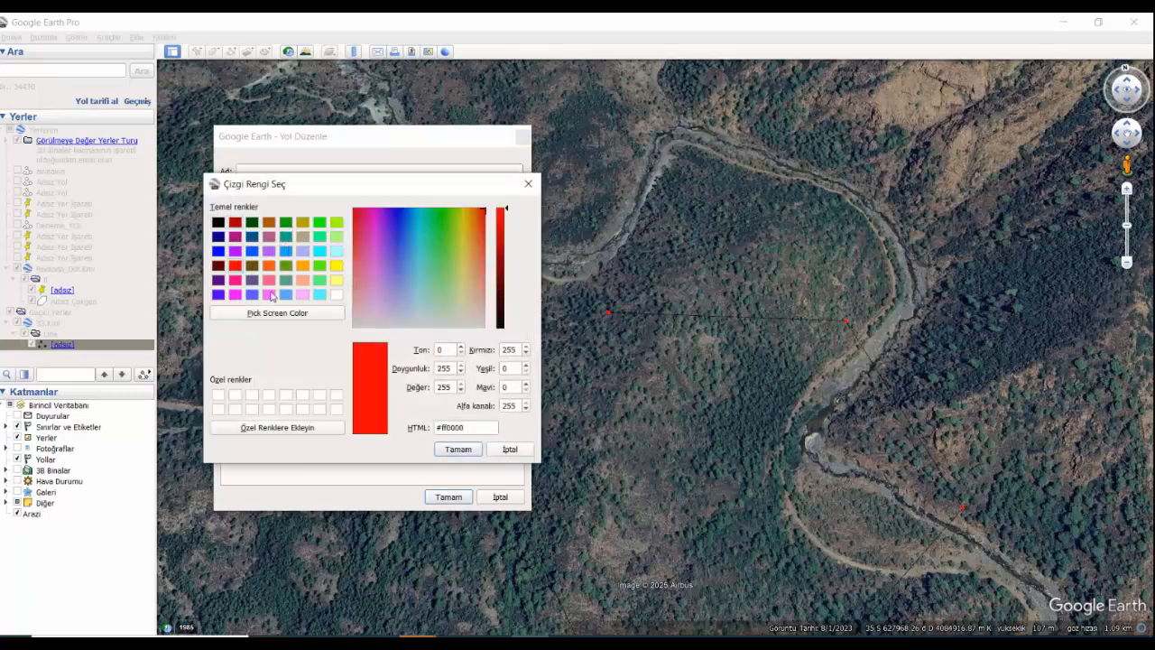
{"action": "left_click", "coordinate": [458, 448]}
{"action": "left_click", "coordinate": [449, 496]}
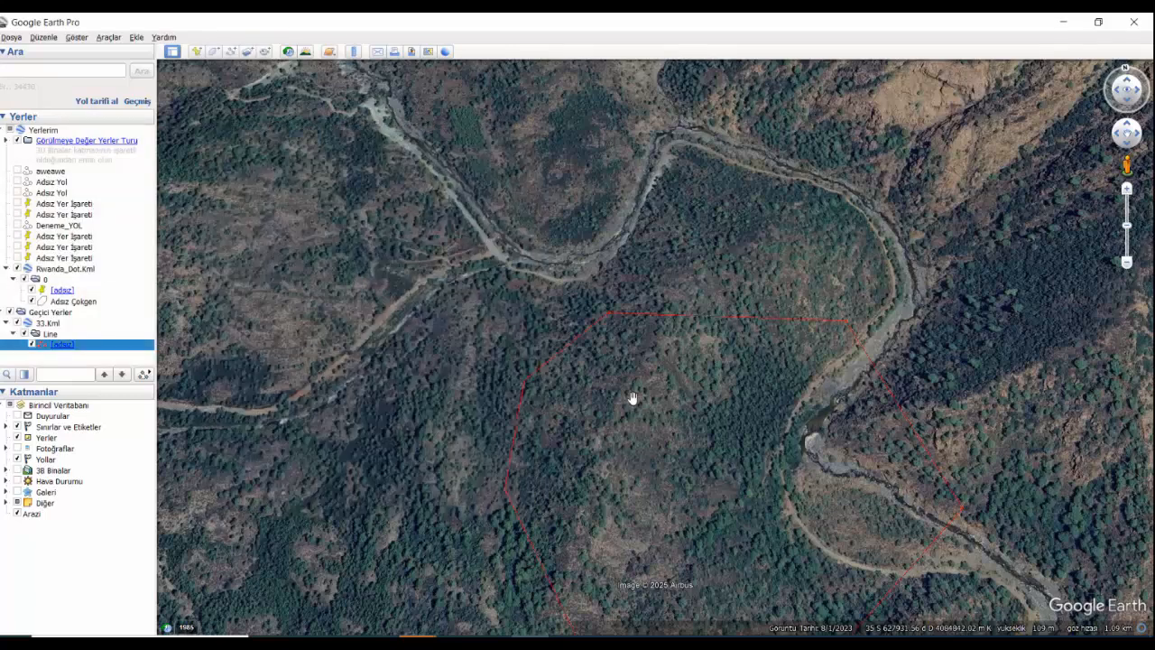
- Examine the location of the red outline relative to the surrounding terrain and coastline
{"action": "scroll", "coordinate": [632, 398], "scroll_direction": "down", "scroll_amount": 2}
{"action": "left_click_drag", "start_coordinate": [675, 425], "coordinate": [642, 322]}
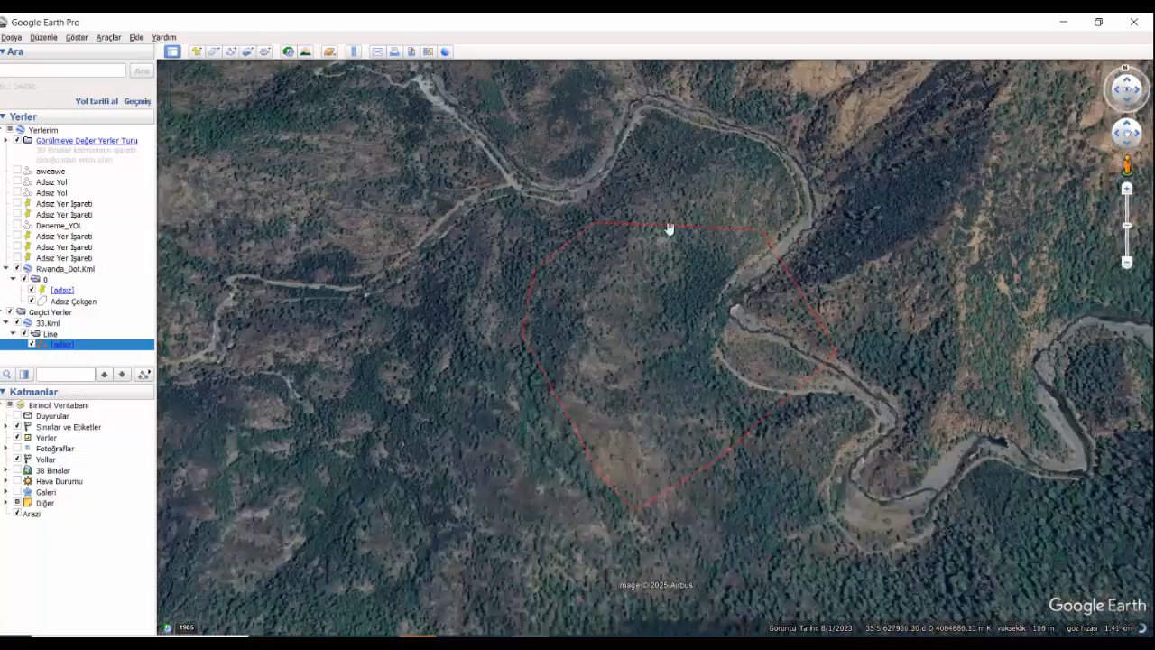
{"action": "scroll", "coordinate": [641, 319], "scroll_direction": "down", "scroll_amount": 3}
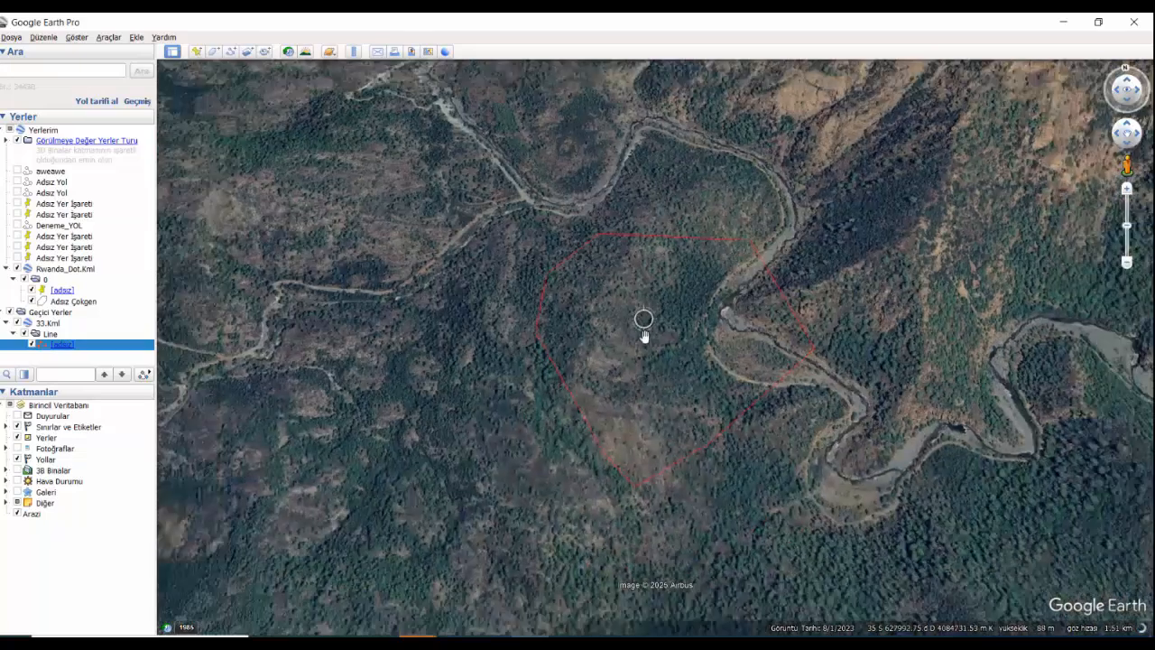
{"action": "scroll", "coordinate": [745, 394], "scroll_direction": "down", "scroll_amount": 5}
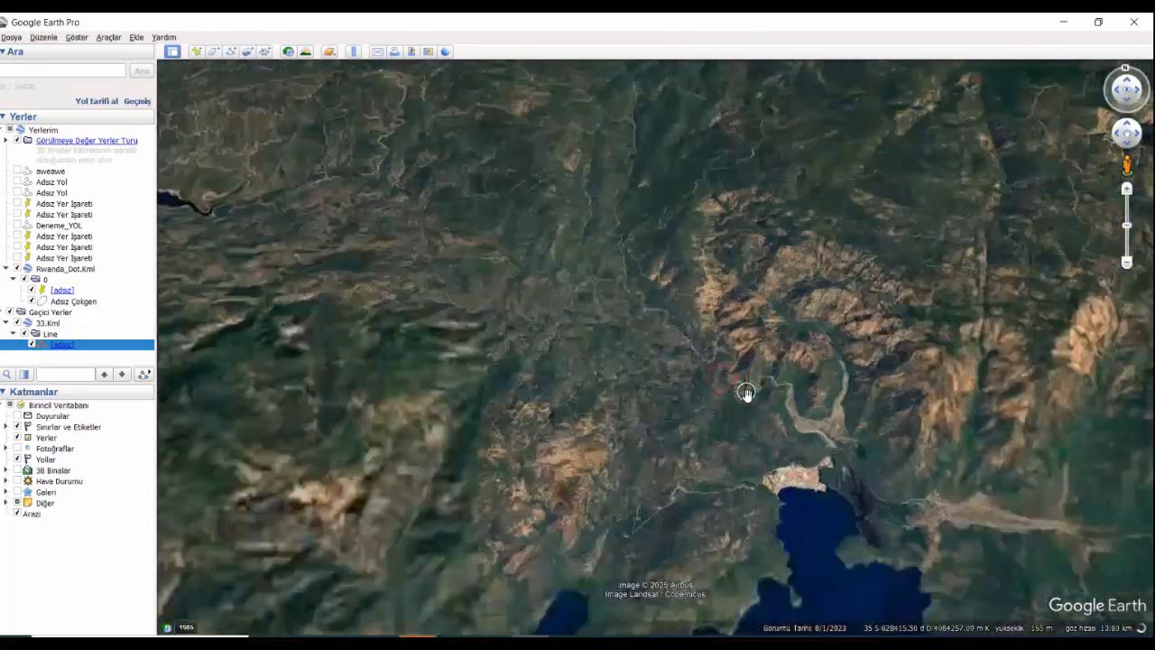
{"action": "scroll", "coordinate": [853, 367], "scroll_direction": "down", "scroll_amount": 4}
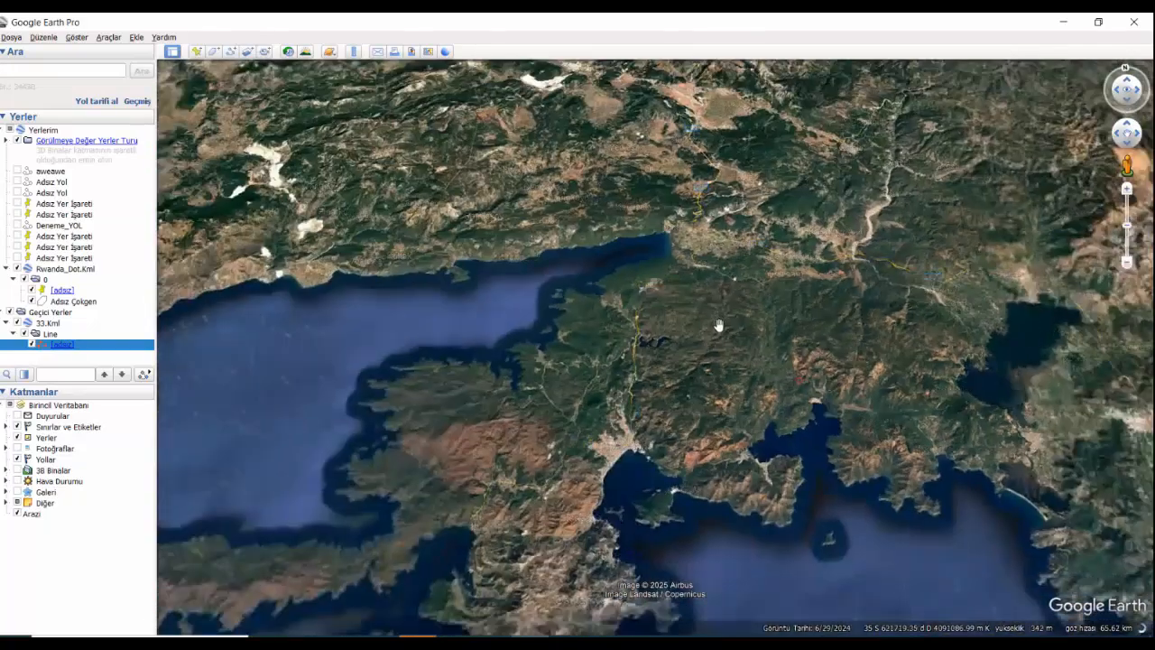
- Close Google Earth Pro without saving the temporary places and return to NETPROMine
{"action": "scroll", "coordinate": [866, 368], "scroll_direction": "down", "scroll_amount": 3}
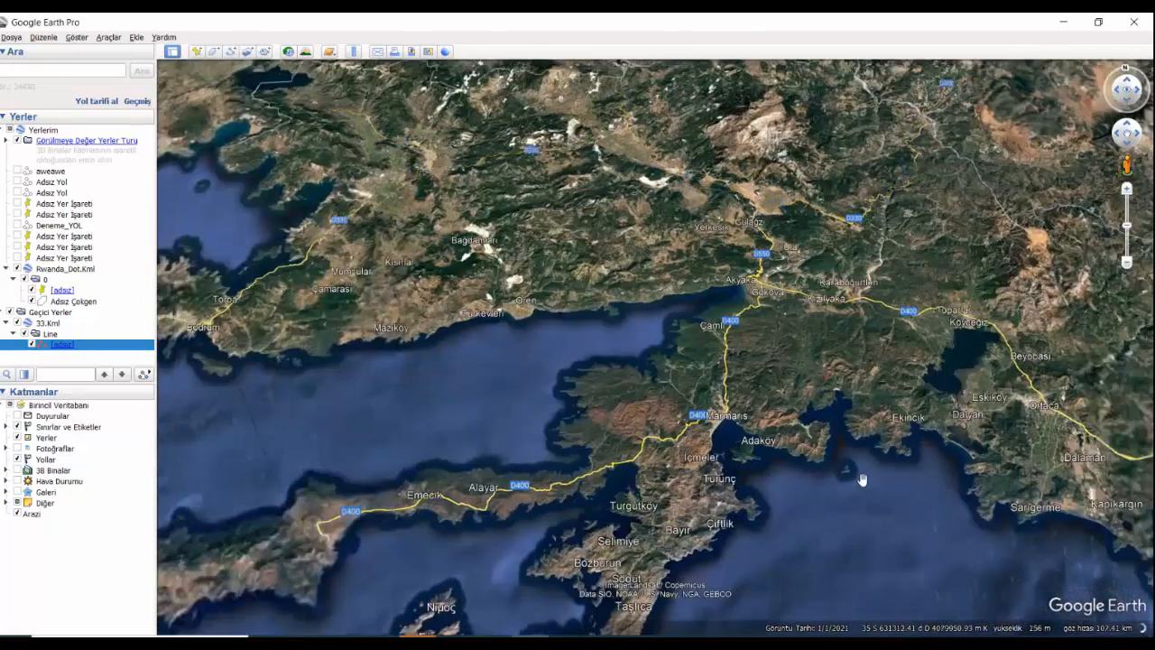
{"action": "scroll", "coordinate": [587, 428], "scroll_direction": "down", "scroll_amount": 4}
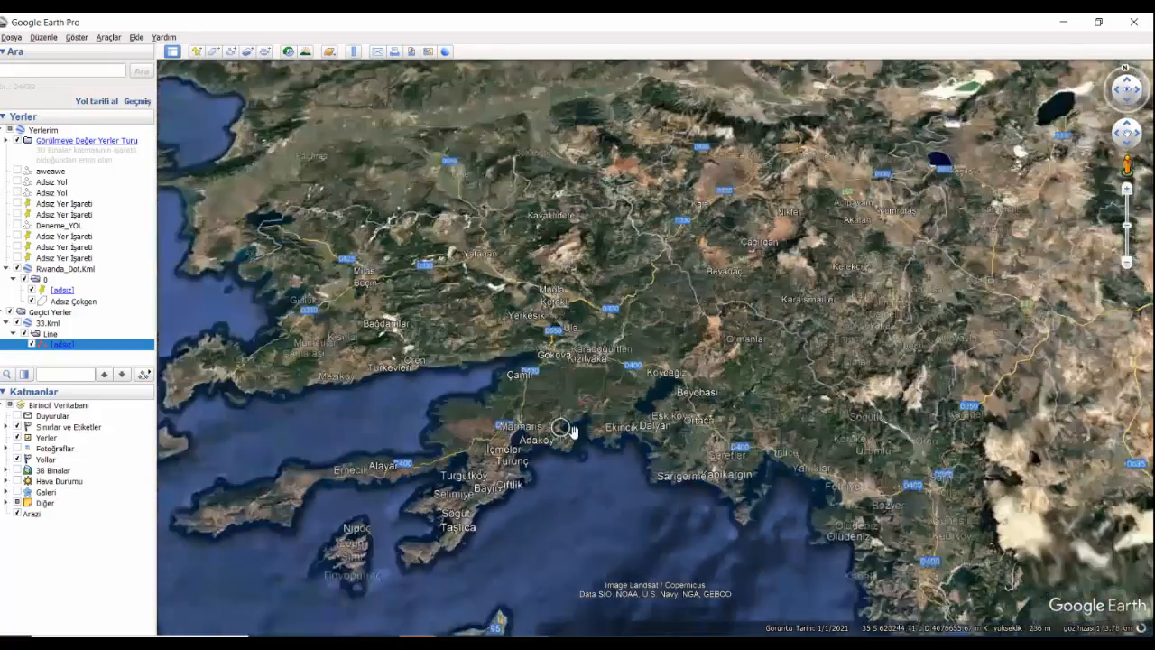
{"action": "scroll", "coordinate": [586, 428], "scroll_direction": "down", "scroll_amount": 5}
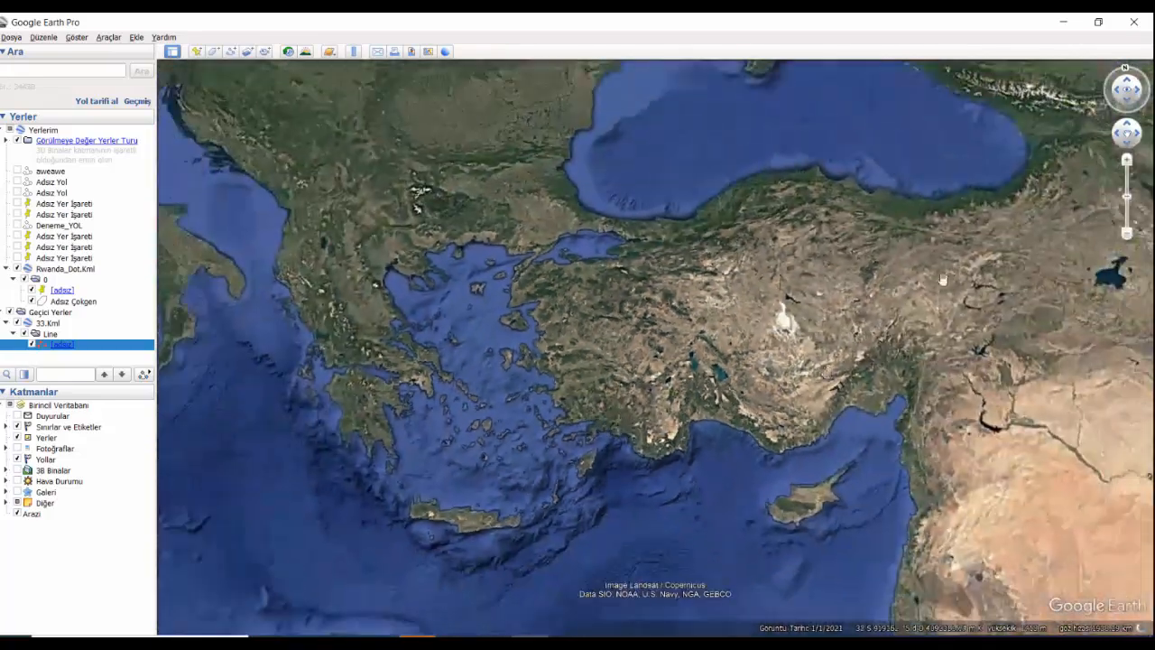
{"action": "scroll", "coordinate": [735, 401], "scroll_direction": "down", "scroll_amount": 2}
{"action": "left_click_drag", "start_coordinate": [735, 404], "coordinate": [675, 436]}
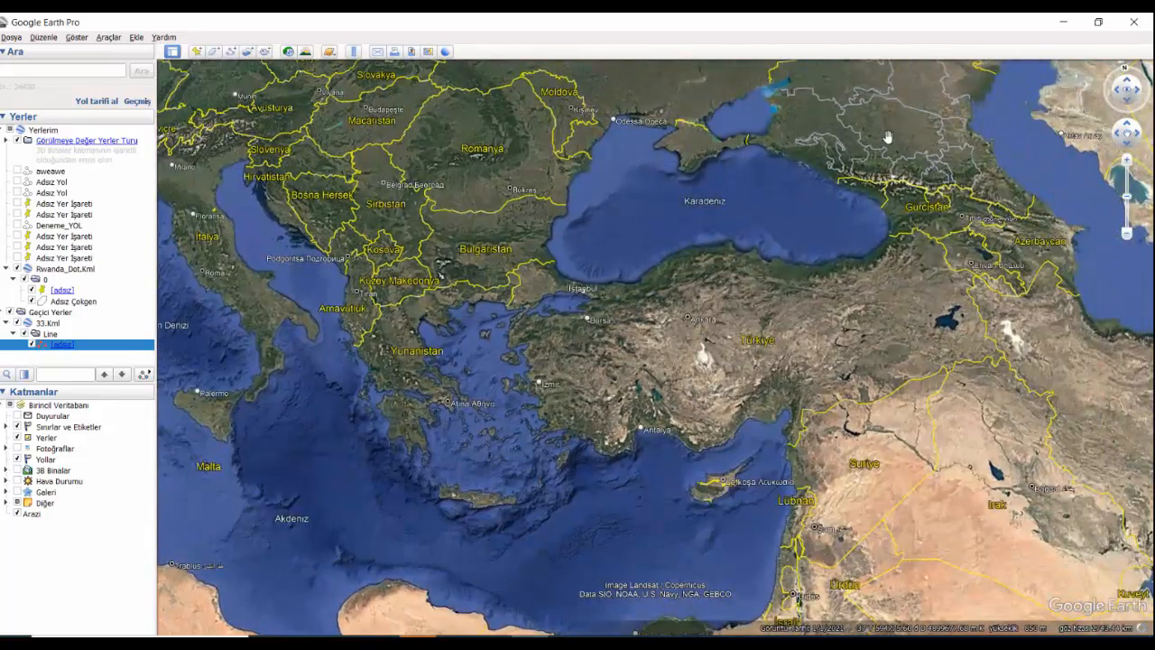
{"action": "left_click", "coordinate": [1129, 29]}
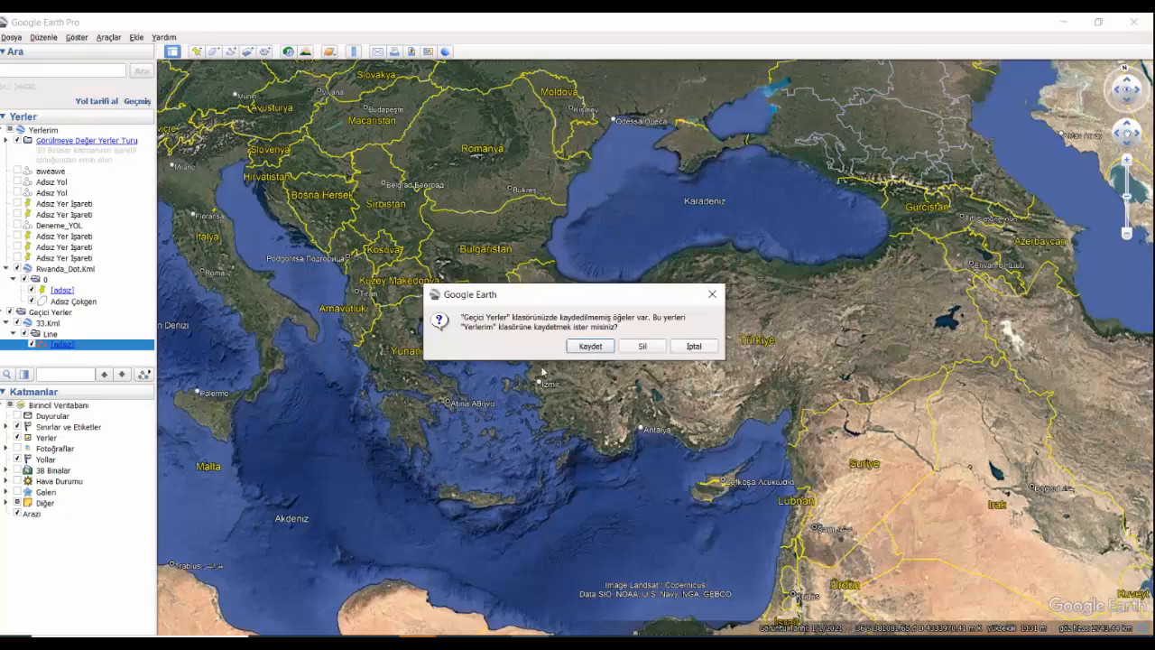
{"action": "left_click", "coordinate": [660, 348]}
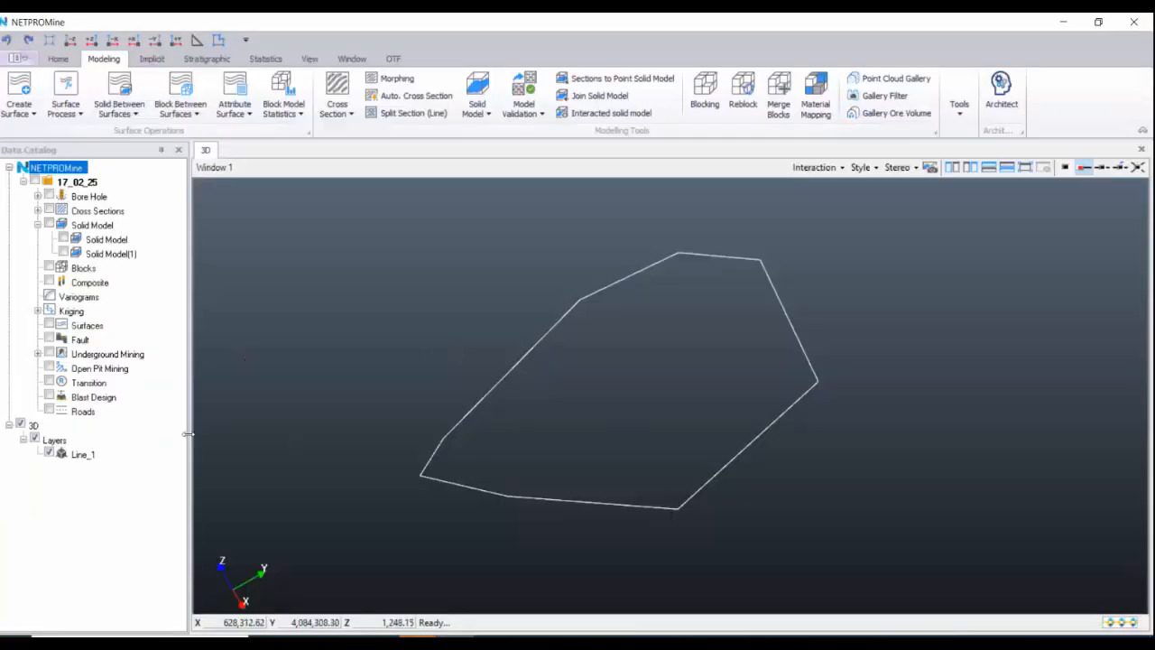
- Delete the 3D group containing the Line_1 layer from the data catalog
{"action": "left_click", "coordinate": [166, 373]}
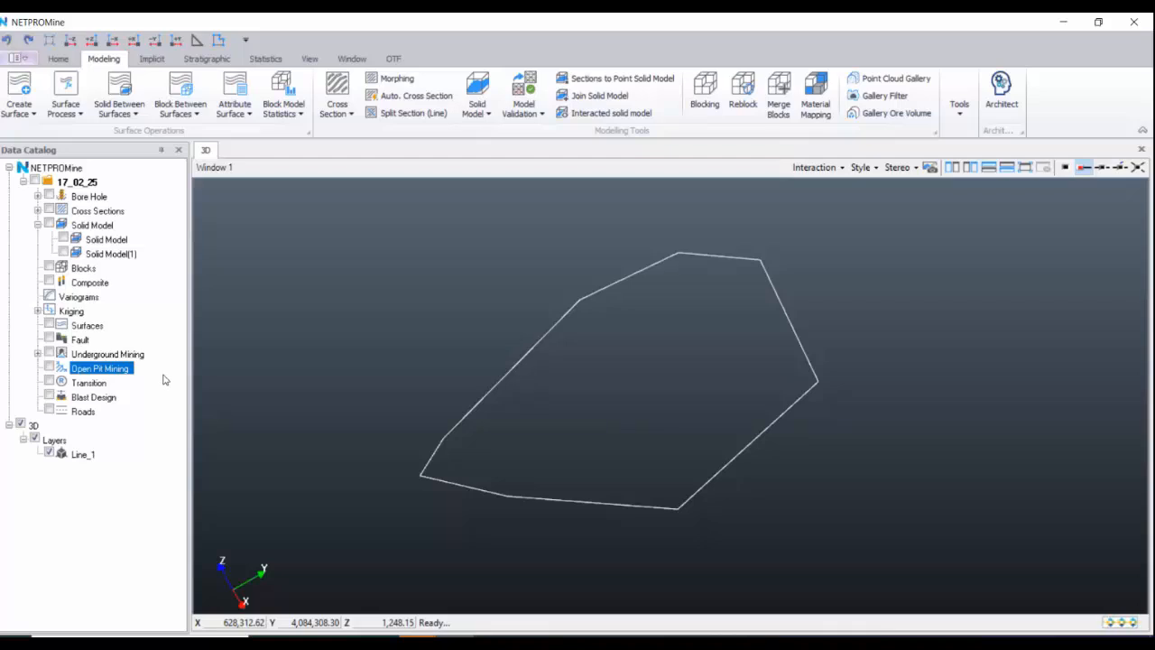
{"action": "left_click", "coordinate": [119, 426]}
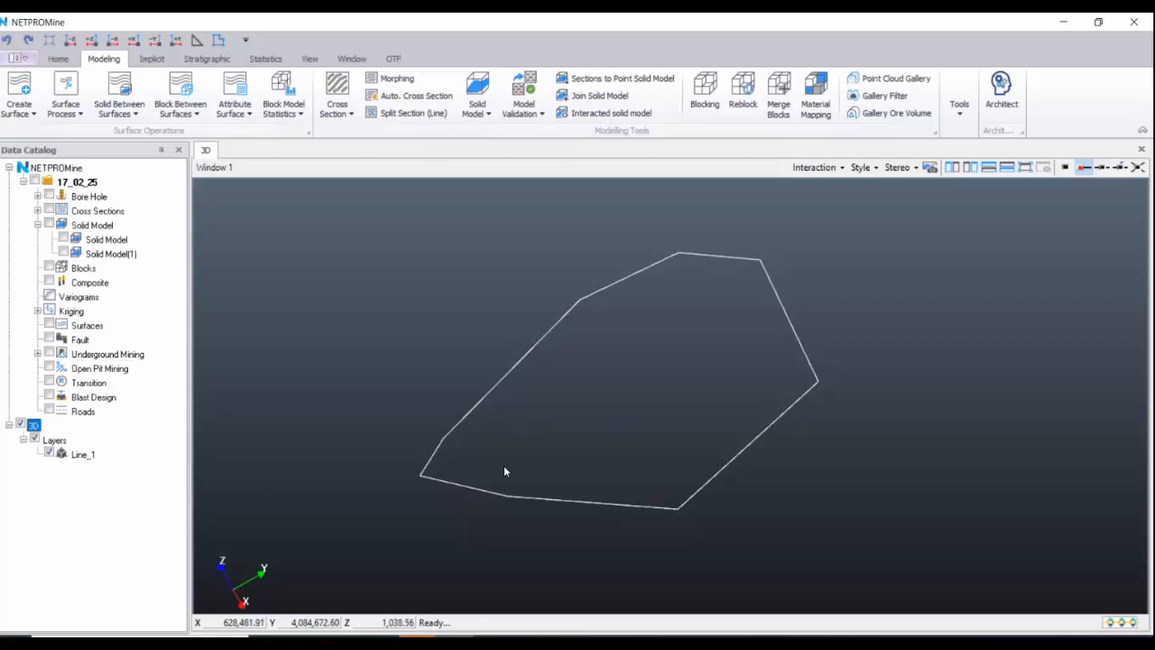
{"action": "right_click", "coordinate": [88, 426]}
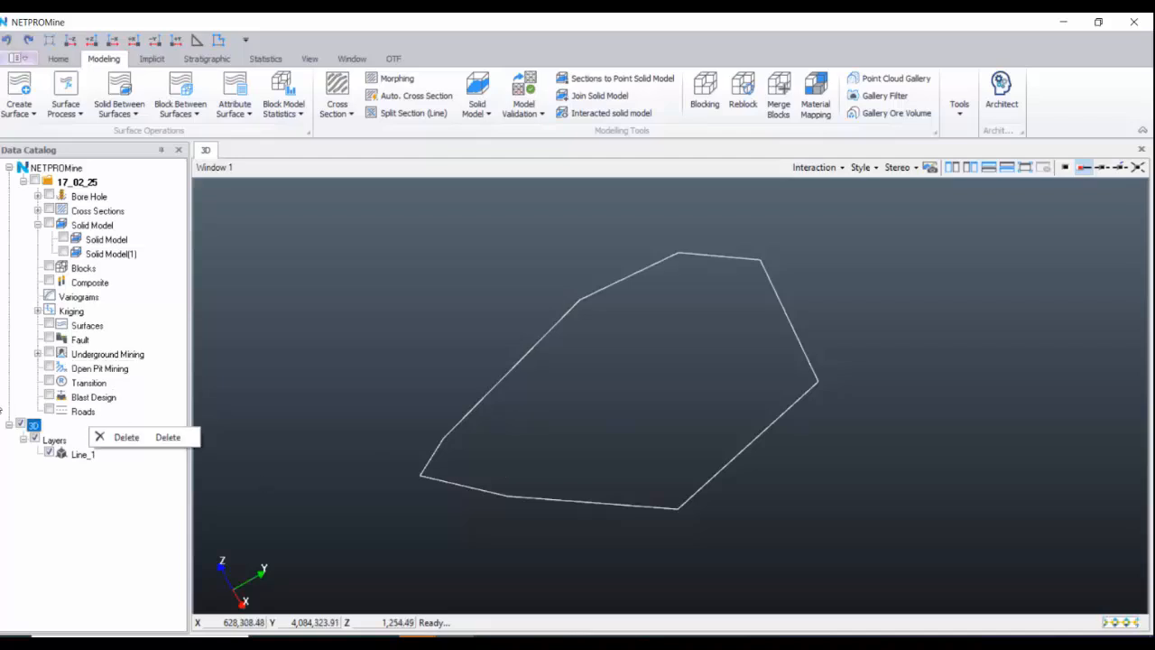
{"action": "left_click", "coordinate": [147, 437]}
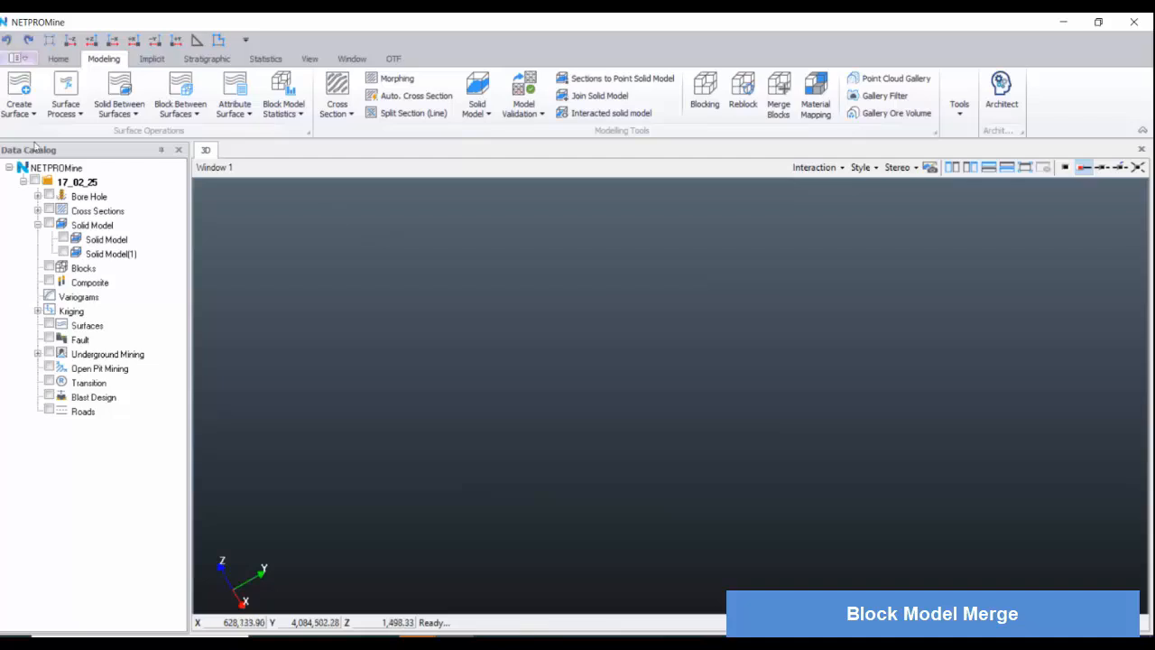
- Add an attribute named Grade with the unit % to the properties of project 17_02_25
{"action": "left_click", "coordinate": [98, 182]}
{"action": "right_click", "coordinate": [113, 185]}
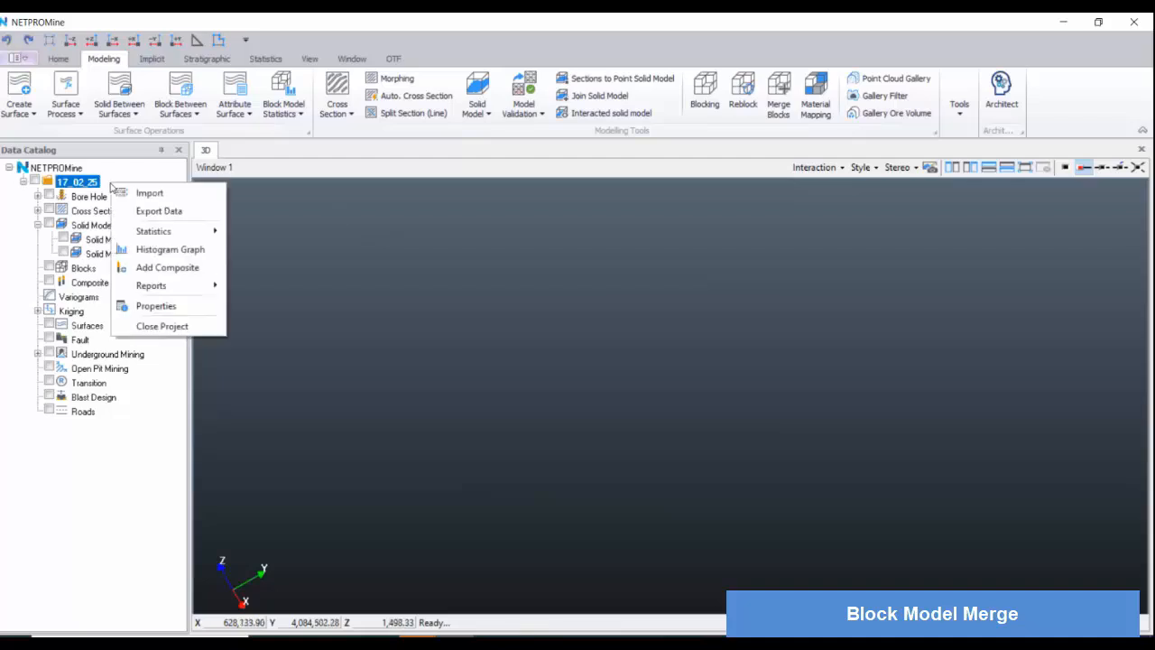
{"action": "mouse_move", "coordinate": [141, 282]}
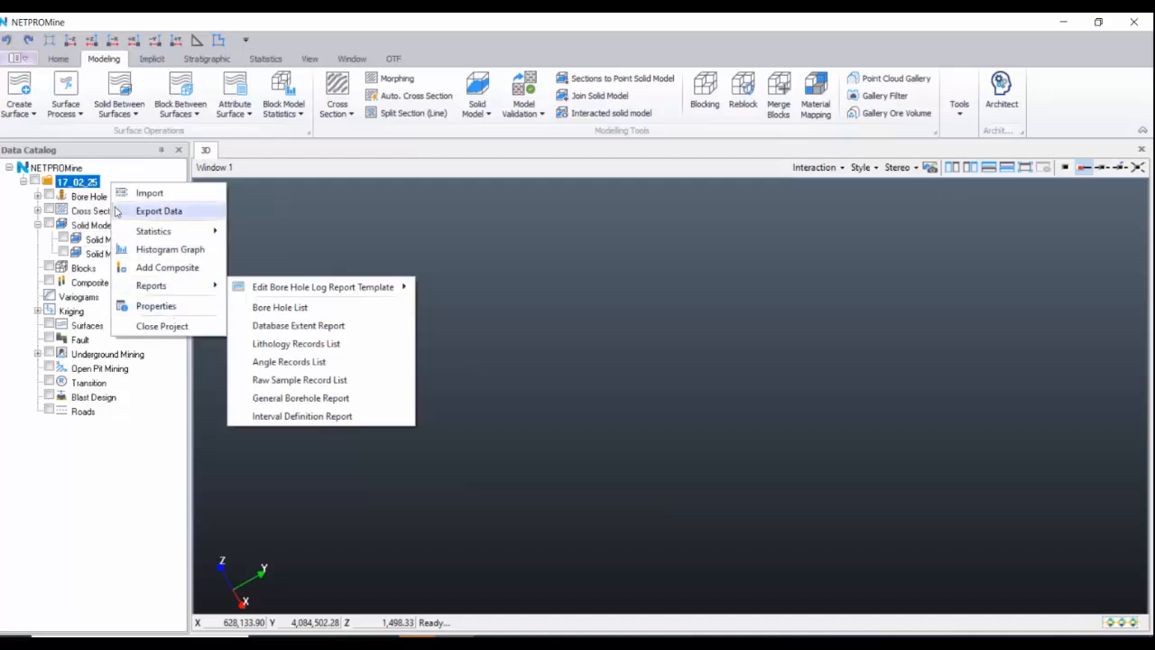
{"action": "left_click", "coordinate": [156, 306]}
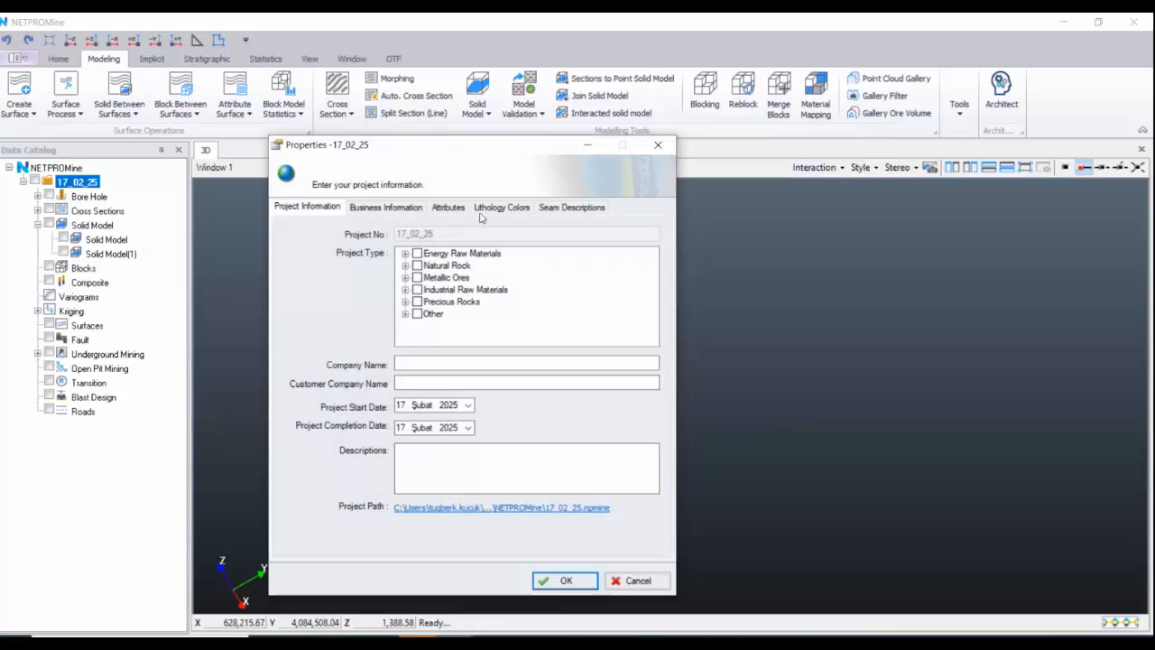
{"action": "left_click", "coordinate": [448, 207]}
{"action": "left_click", "coordinate": [346, 291]}
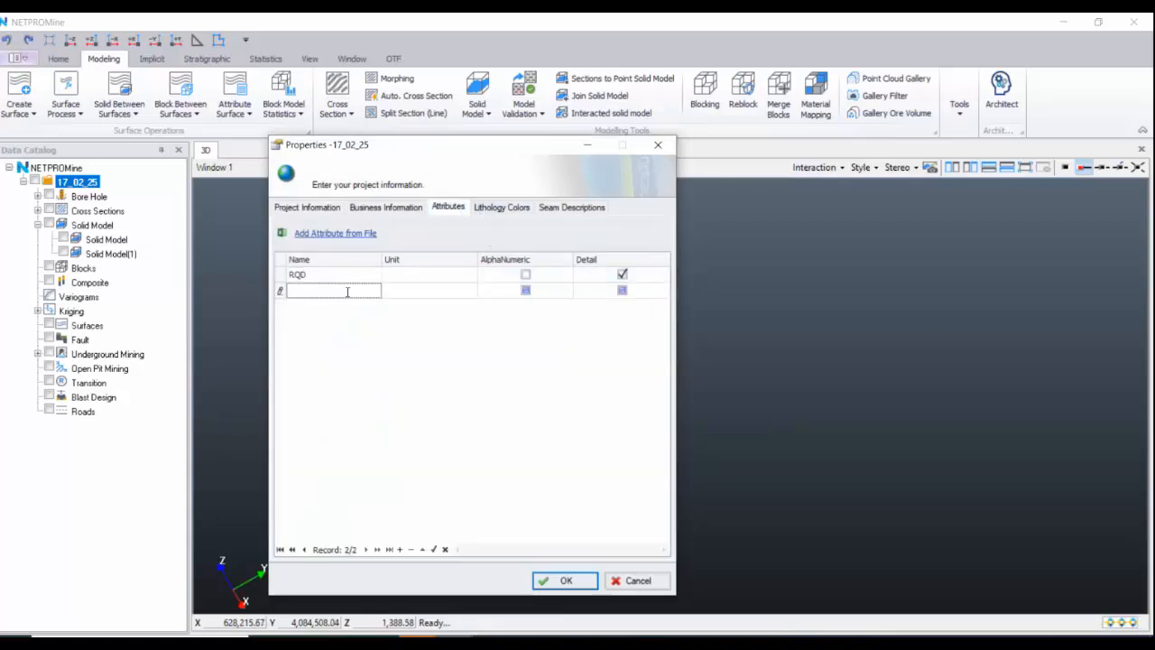
{"action": "type", "text": "Grade"}
{"action": "left_click", "coordinate": [457, 291]}
{"action": "left_click", "coordinate": [470, 290]}
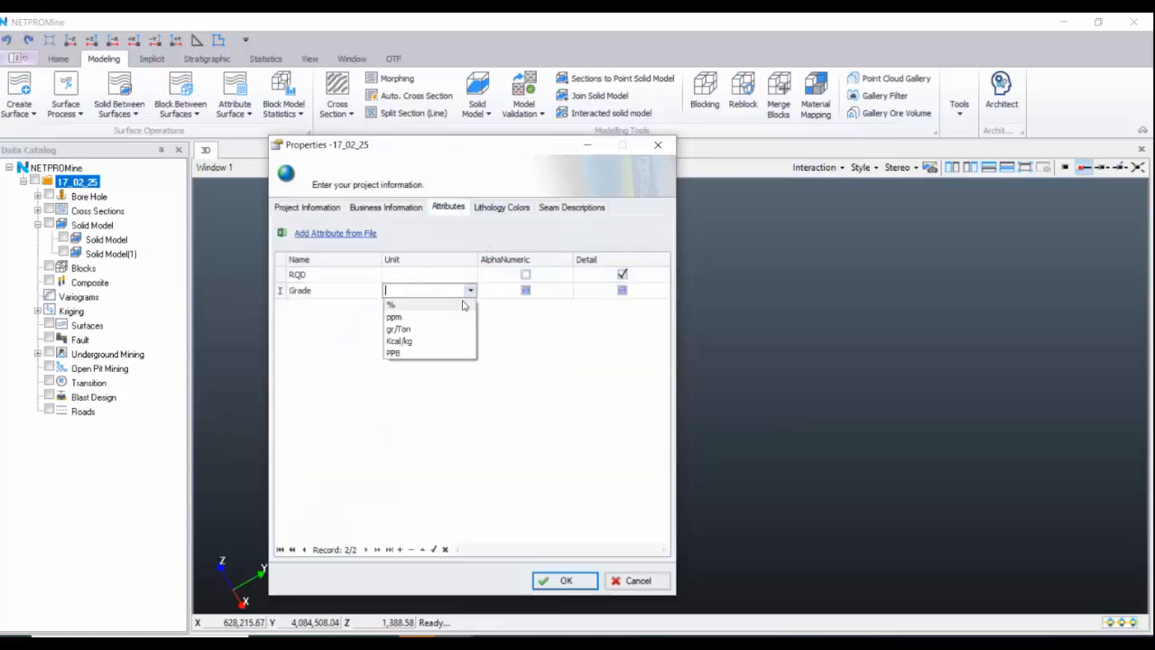
{"action": "left_click", "coordinate": [393, 301]}
{"action": "left_click", "coordinate": [563, 581]}
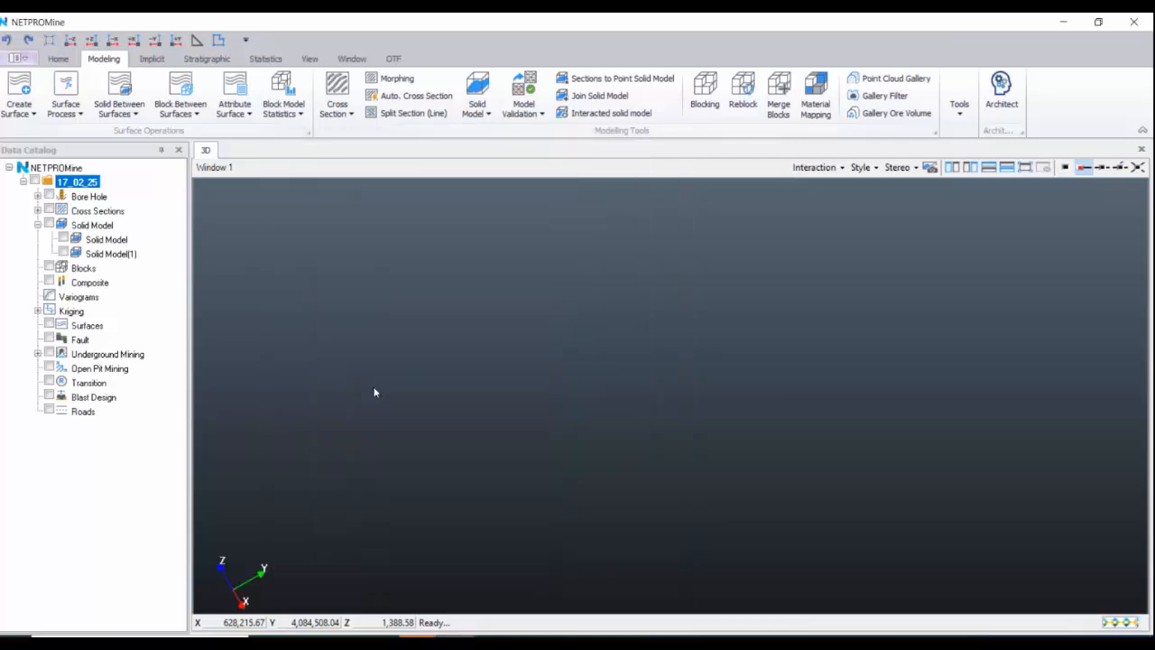
- Start a block model import with Chrome_Block_Model.Csv from the 6-)Block Model folder of NETPROMine All Dataset
{"action": "right_click", "coordinate": [143, 272]}
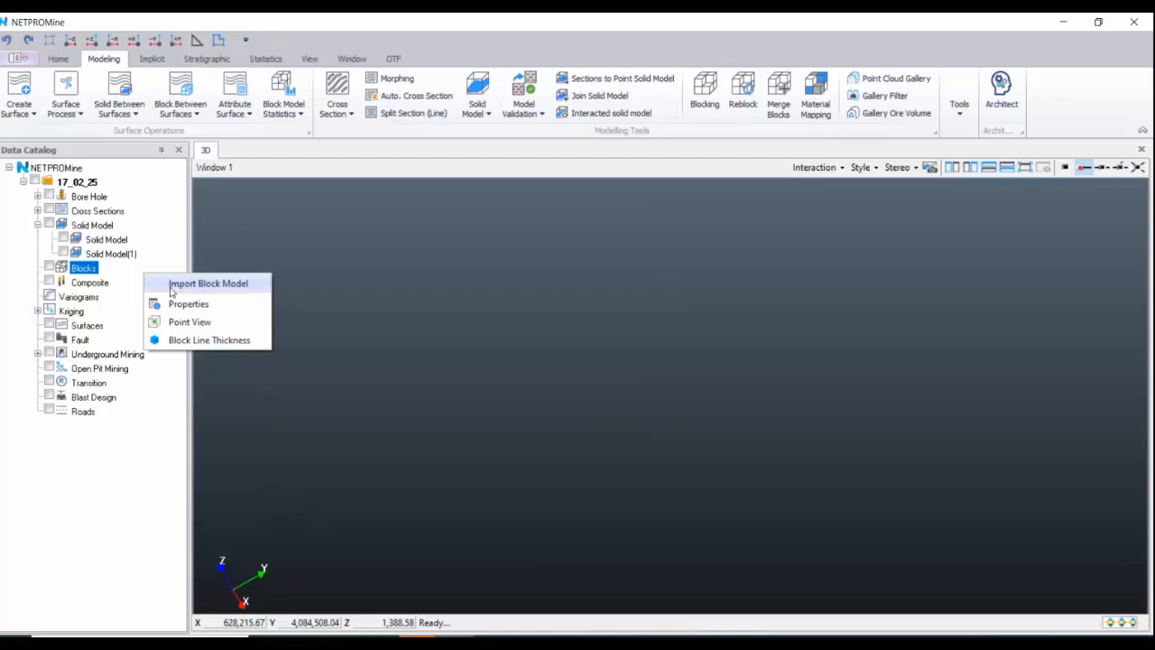
{"action": "left_click", "coordinate": [171, 283]}
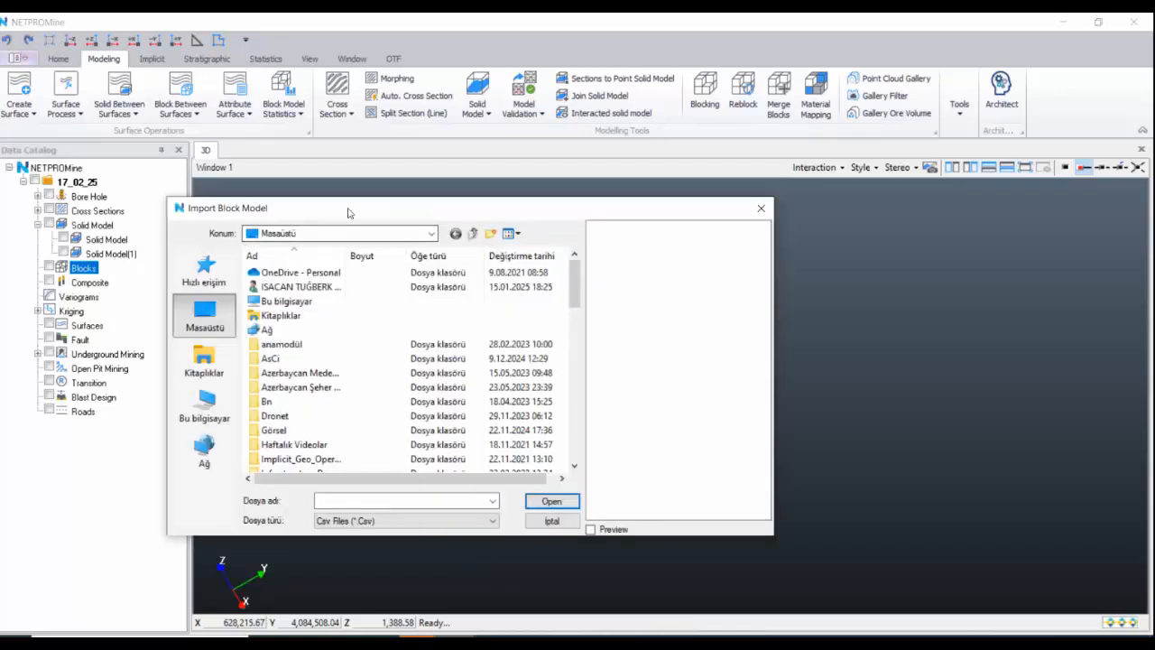
{"action": "left_click_drag", "start_coordinate": [288, 208], "coordinate": [333, 179]}
{"action": "scroll", "coordinate": [402, 274], "scroll_direction": "down", "scroll_amount": 3}
{"action": "scroll", "coordinate": [402, 275], "scroll_direction": "down", "scroll_amount": 3}
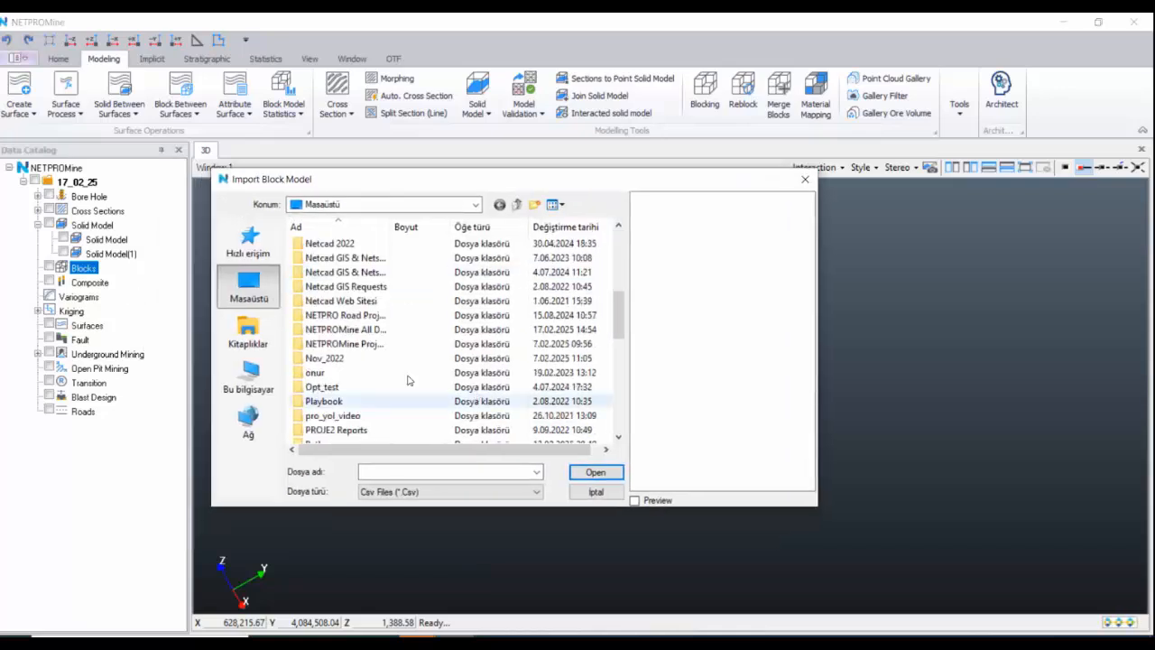
{"action": "double_click", "coordinate": [455, 331]}
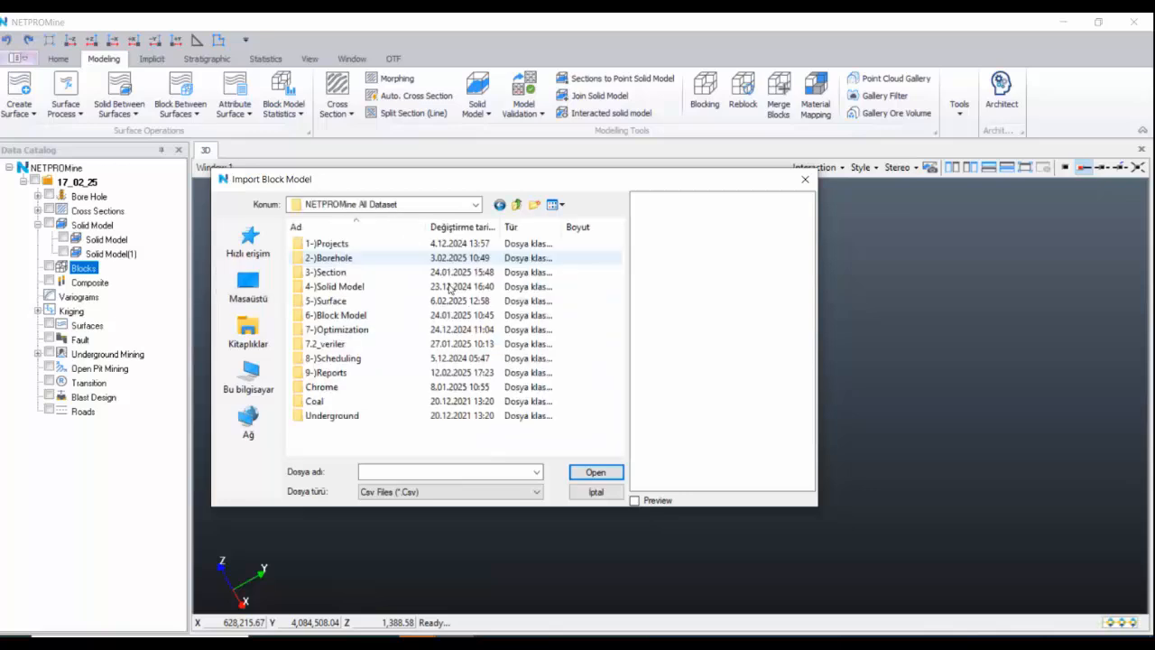
{"action": "double_click", "coordinate": [397, 314]}
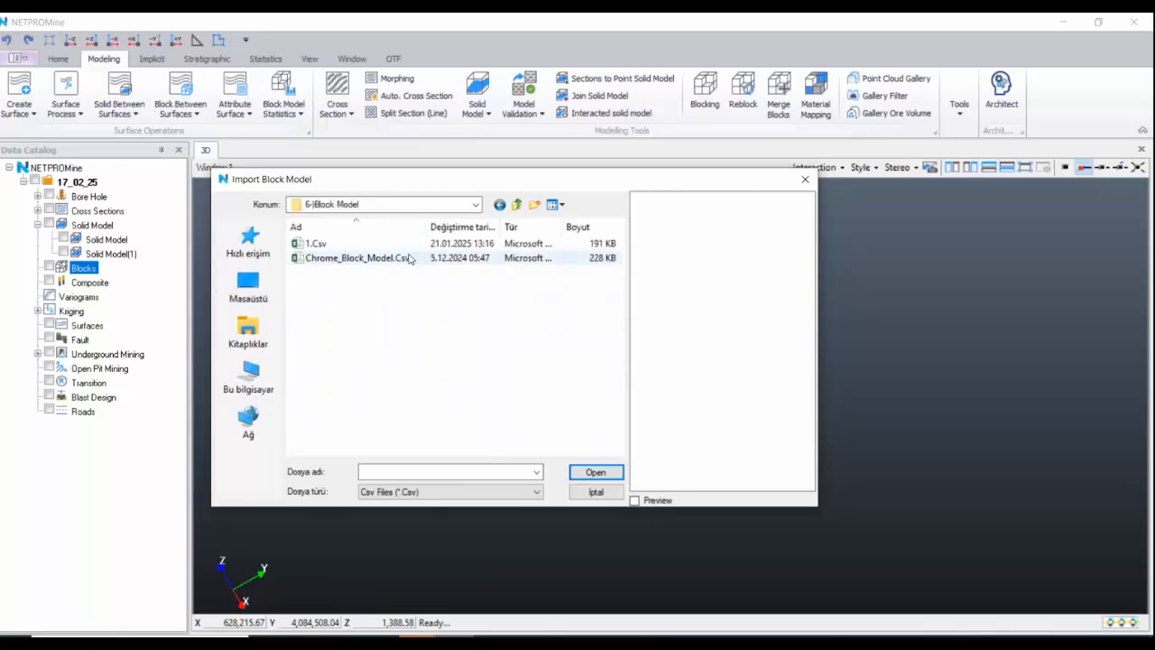
{"action": "left_click", "coordinate": [403, 260]}
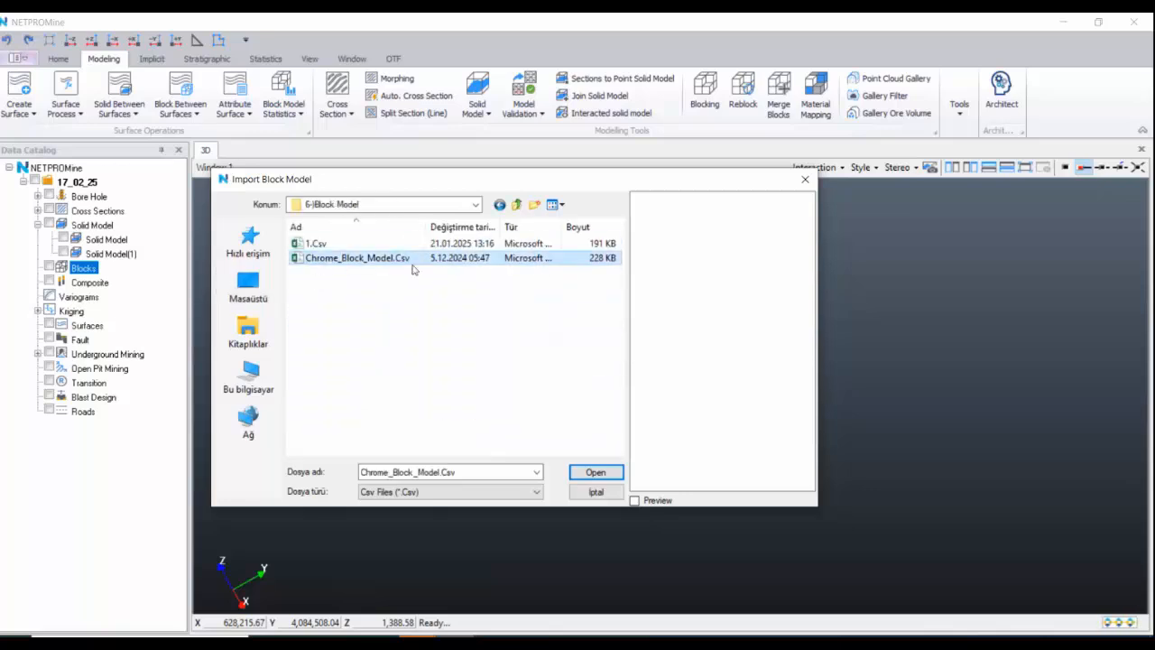
{"action": "left_click", "coordinate": [589, 470]}
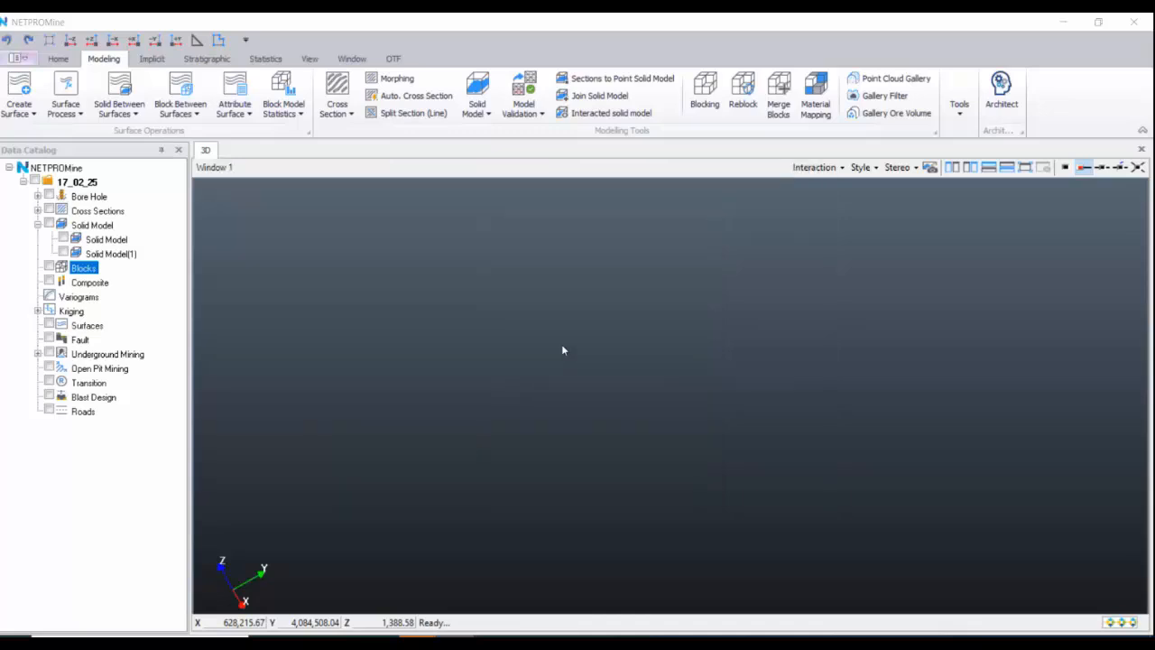
- Exclude the Blok No column from the import and match the block X, Y and Z coordinate columns to X, Y and Z
{"action": "left_click_drag", "start_coordinate": [380, 144], "coordinate": [356, 135]}
{"action": "left_click", "coordinate": [631, 112]}
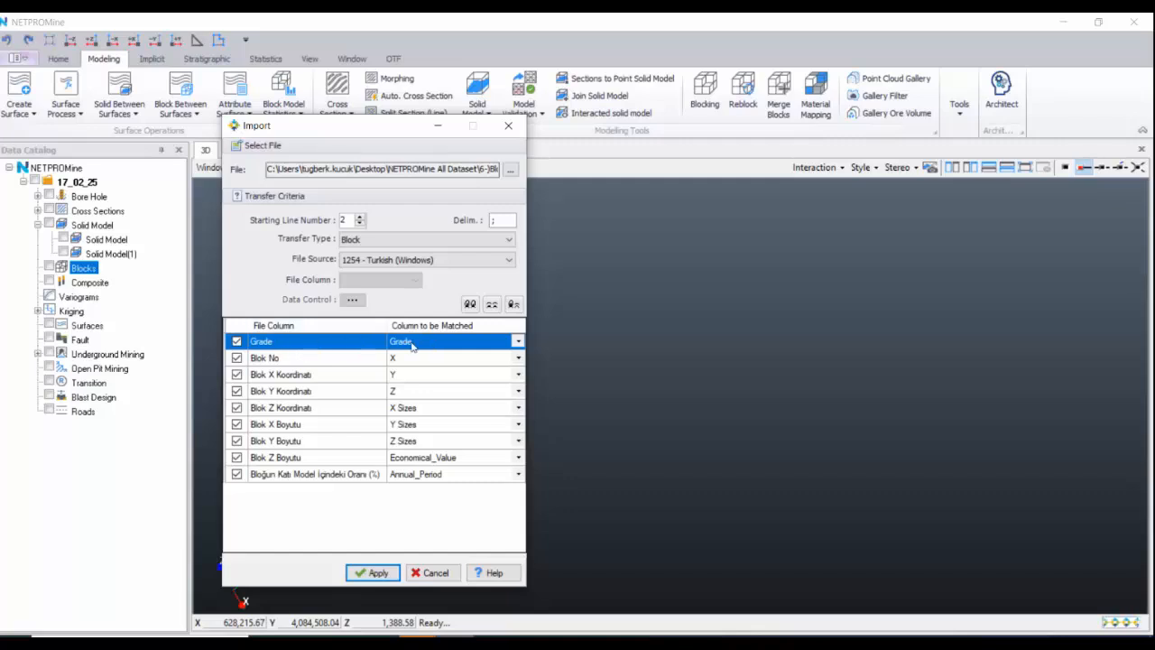
{"action": "left_click", "coordinate": [236, 358]}
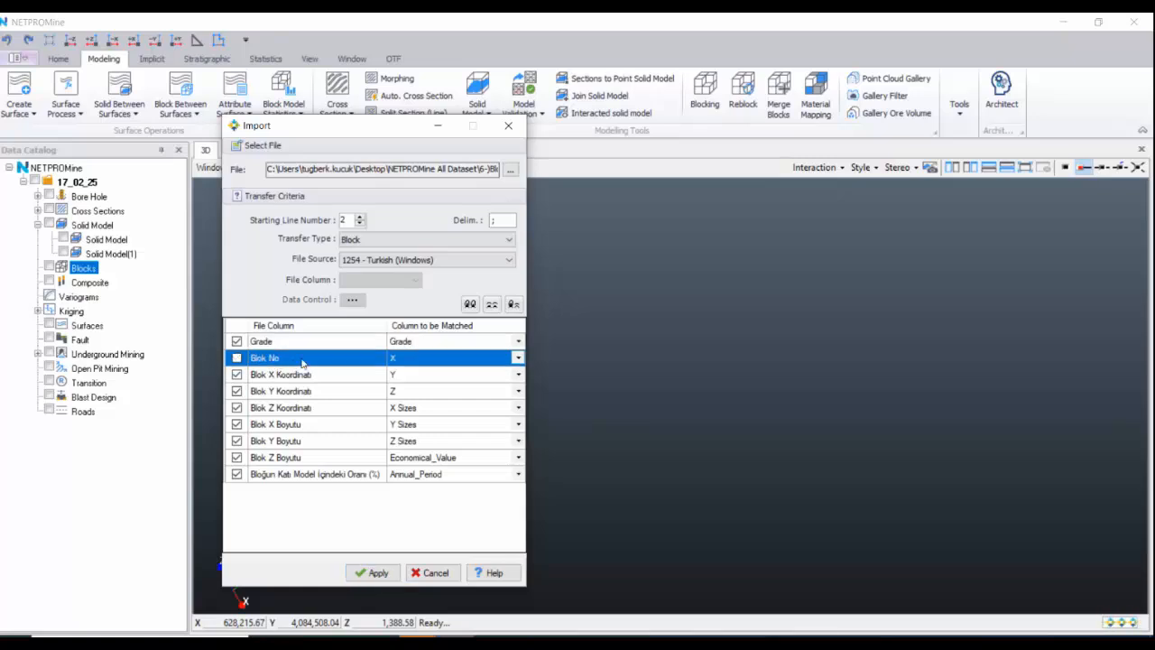
{"action": "left_click", "coordinate": [300, 375]}
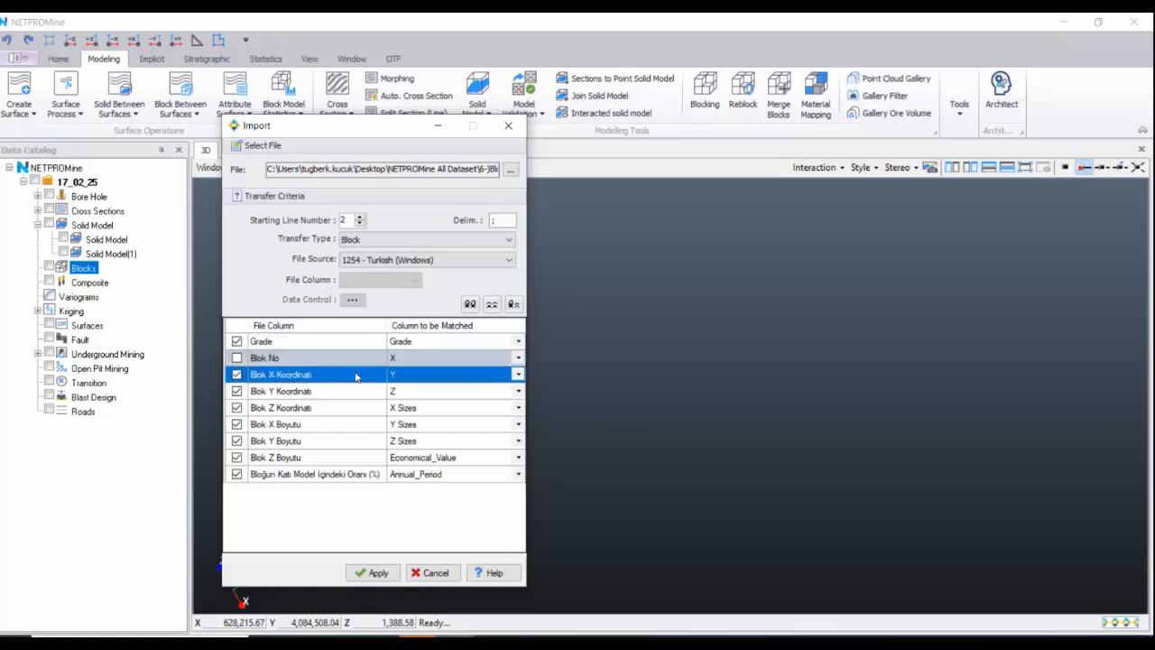
{"action": "left_click", "coordinate": [420, 380]}
{"action": "left_click", "coordinate": [433, 394]}
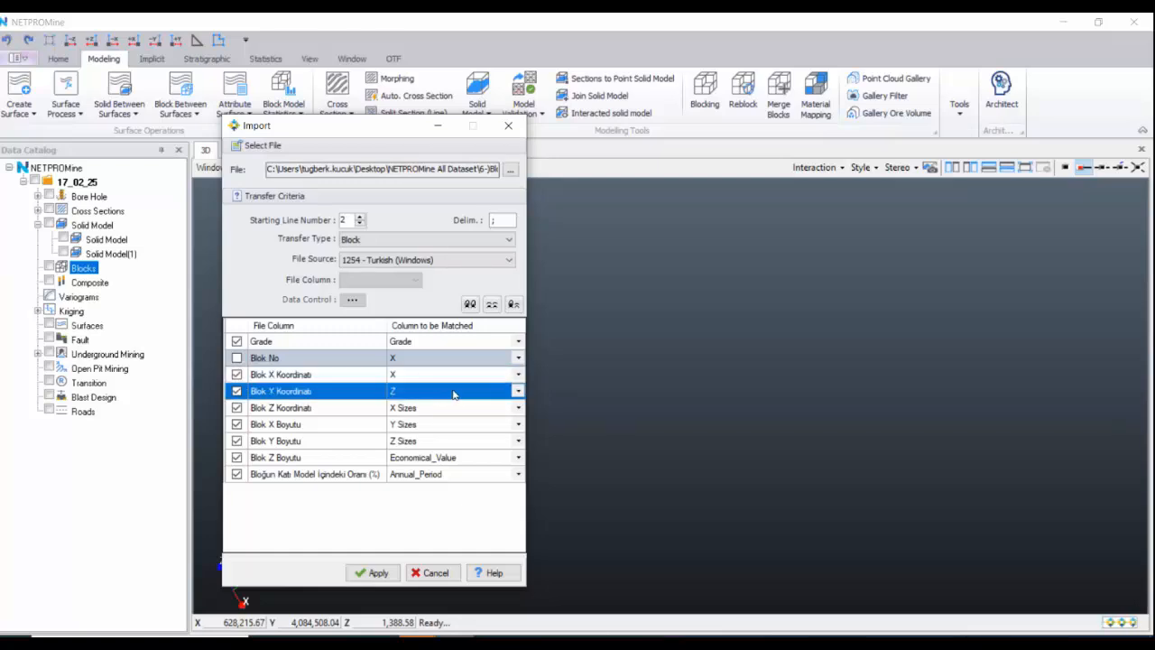
{"action": "left_click", "coordinate": [453, 394]}
{"action": "scroll", "coordinate": [453, 394], "scroll_direction": "up", "scroll_amount": 1}
{"action": "left_click", "coordinate": [437, 404]}
{"action": "left_click", "coordinate": [440, 407]}
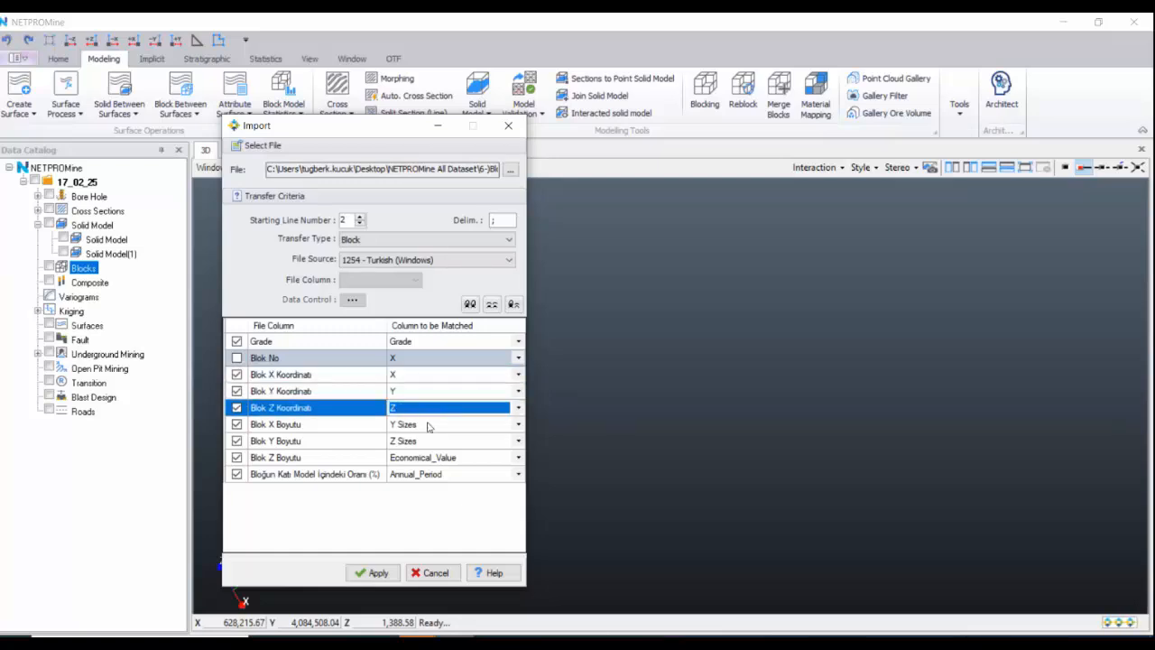
- Match the block size columns to X, Y and Z Sizes, exclude the solid model percentage column, and import the blocks
{"action": "left_click", "coordinate": [433, 425]}
{"action": "left_click", "coordinate": [443, 429]}
{"action": "left_click", "coordinate": [456, 457]}
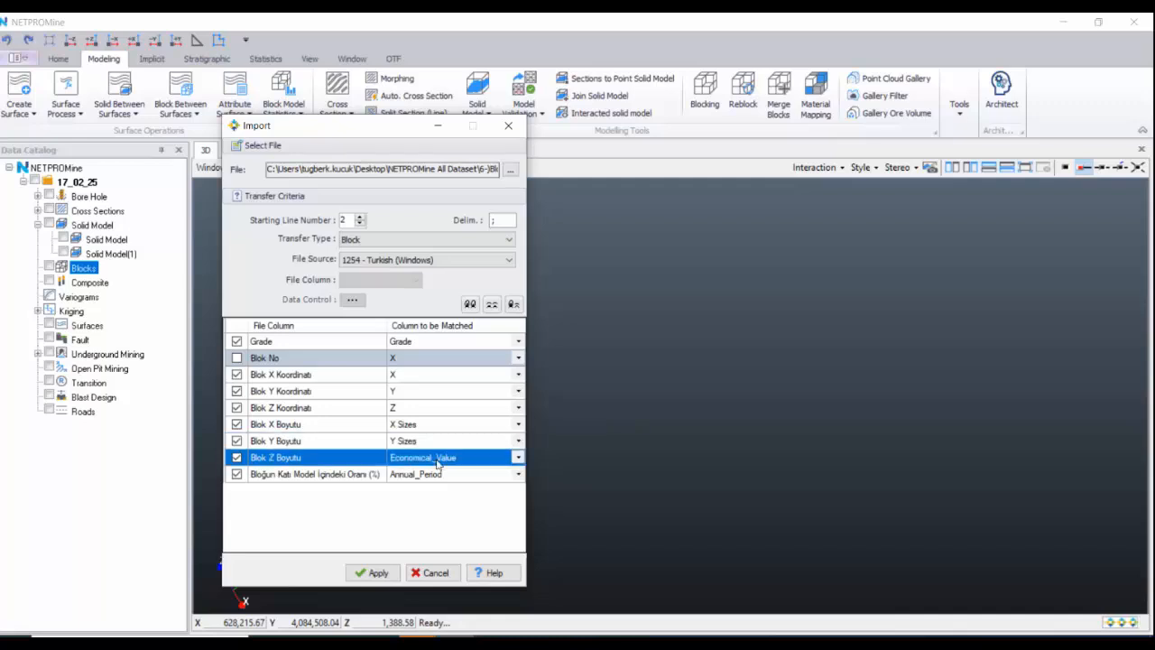
{"action": "left_click", "coordinate": [237, 475]}
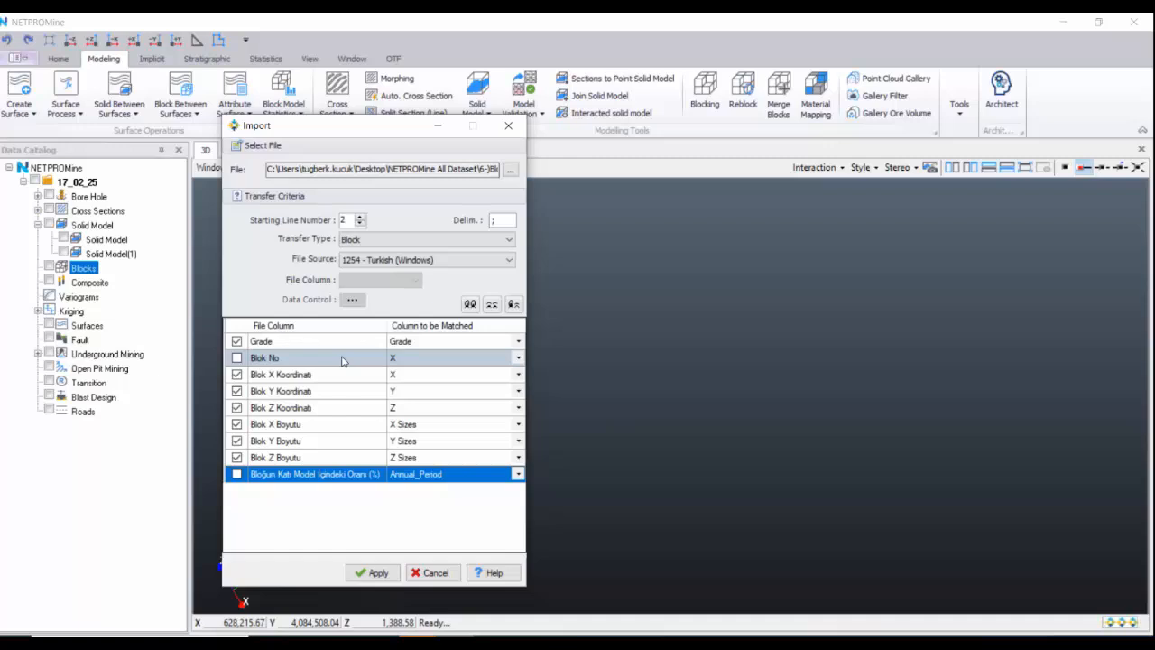
{"action": "left_click", "coordinate": [379, 572]}
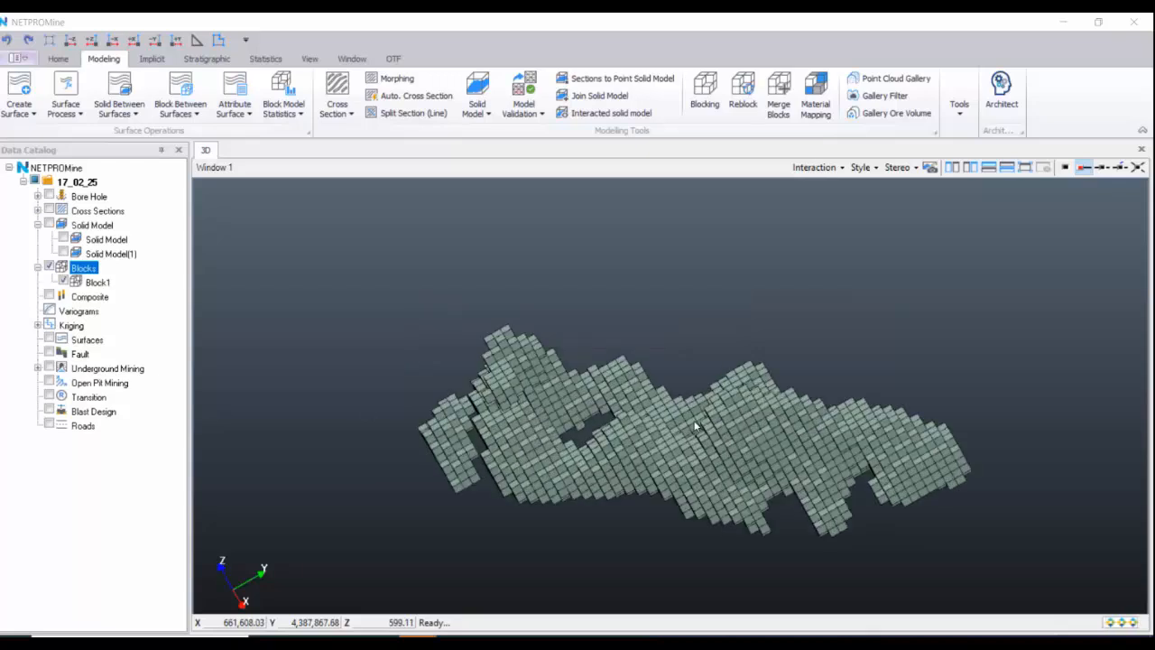
{"action": "left_click_drag", "start_coordinate": [695, 425], "coordinate": [761, 365]}
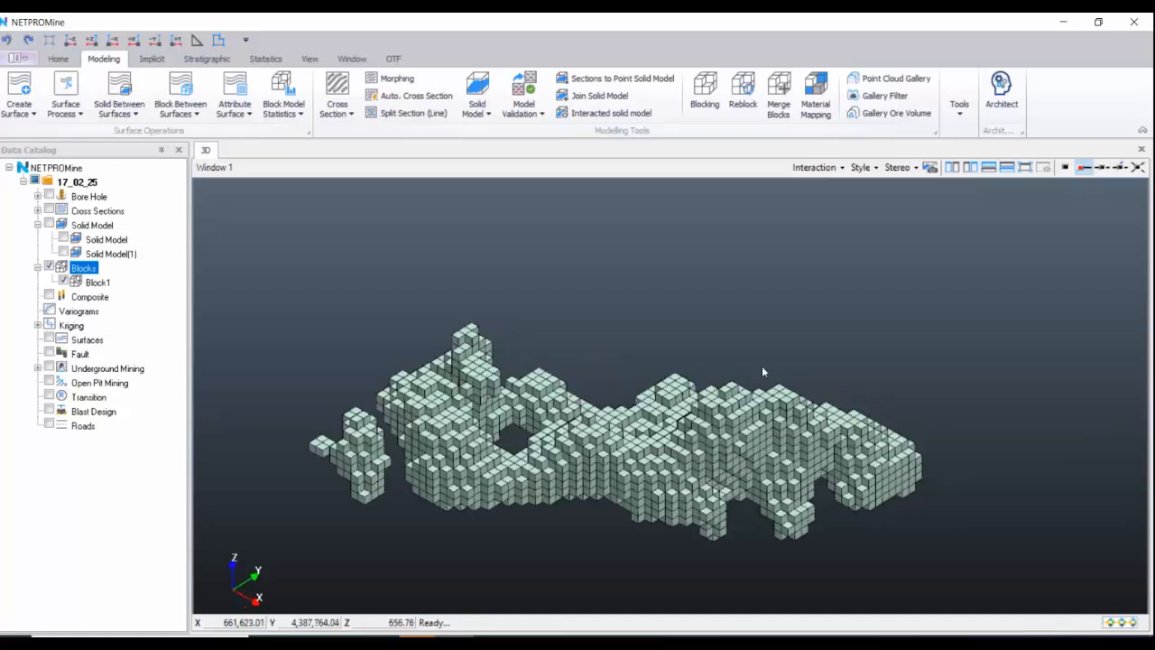
{"action": "right_click", "coordinate": [140, 282]}
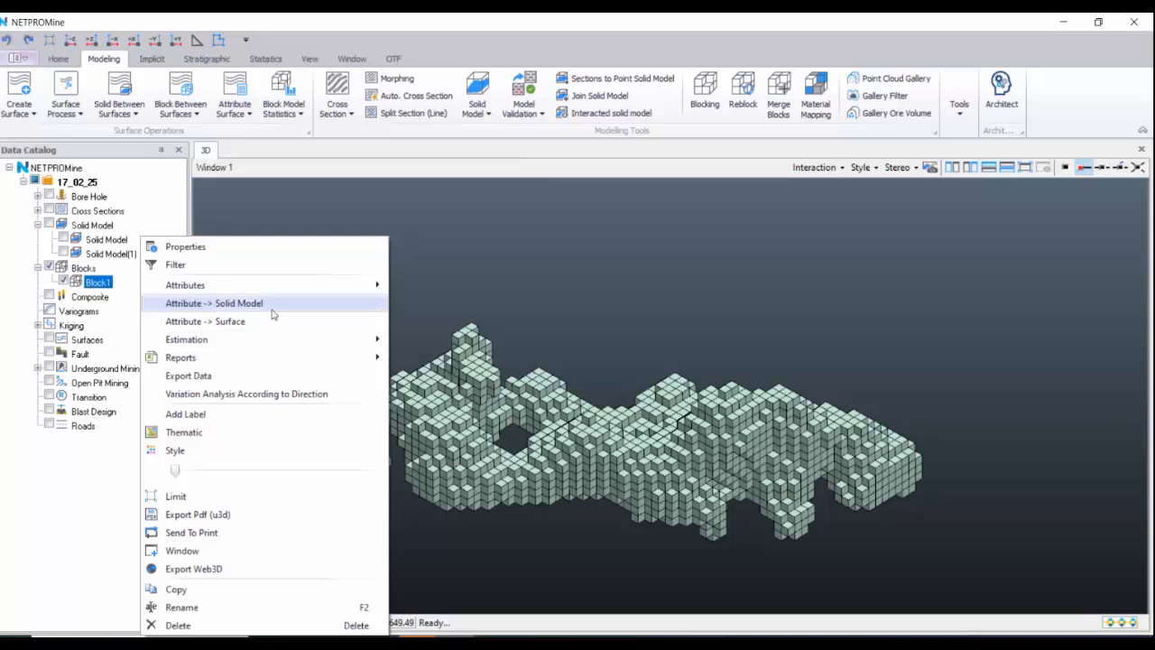
{"action": "mouse_move", "coordinate": [285, 285]}
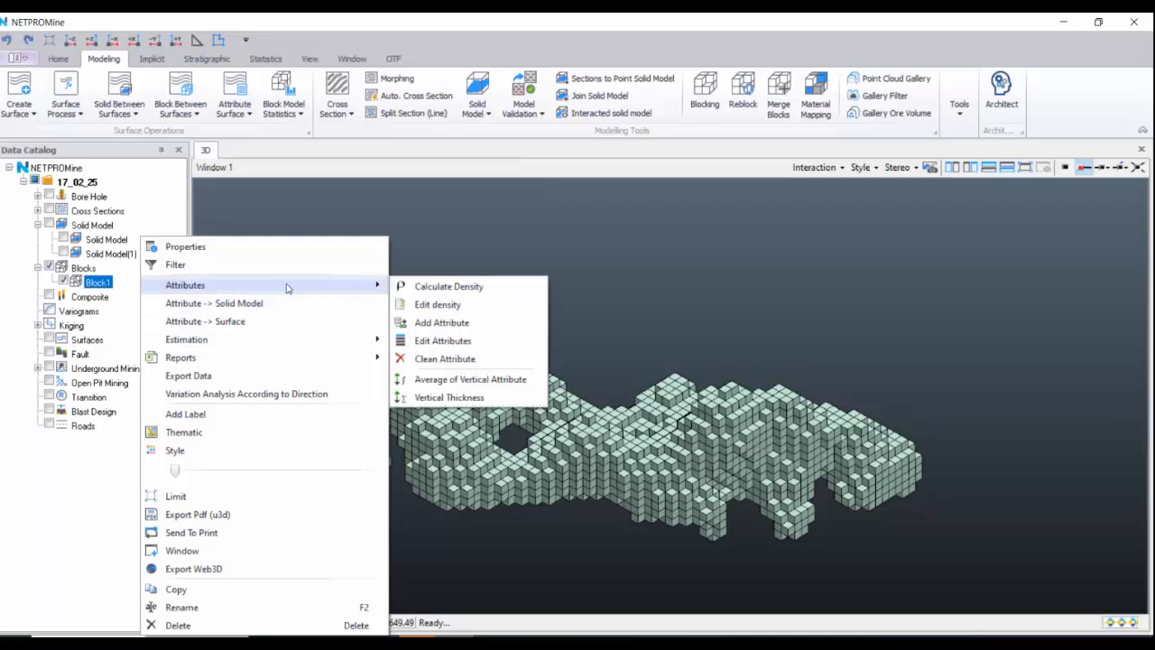
{"action": "left_click", "coordinate": [462, 324]}
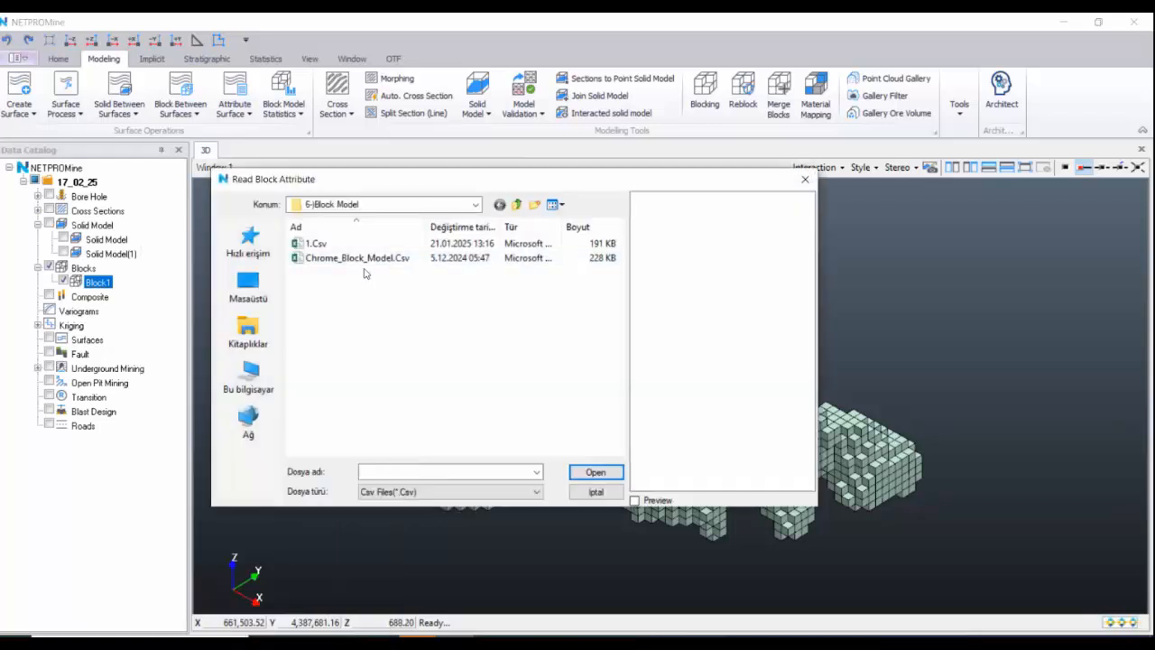
{"action": "double_click", "coordinate": [384, 258]}
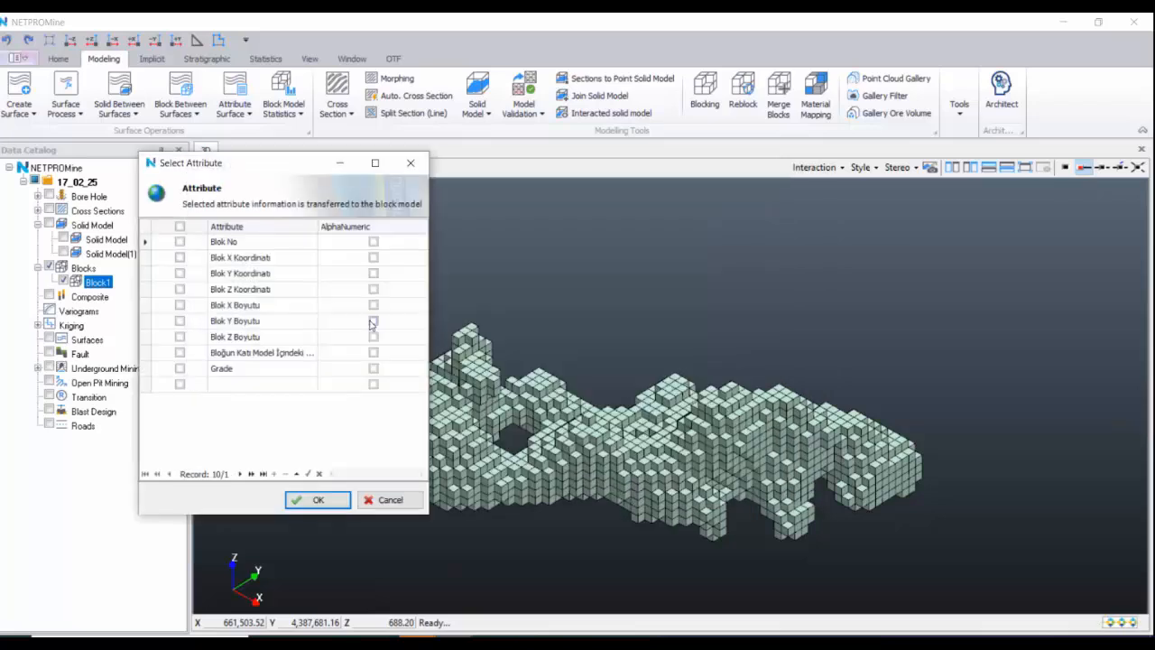
{"action": "left_click_drag", "start_coordinate": [238, 166], "coordinate": [268, 169]}
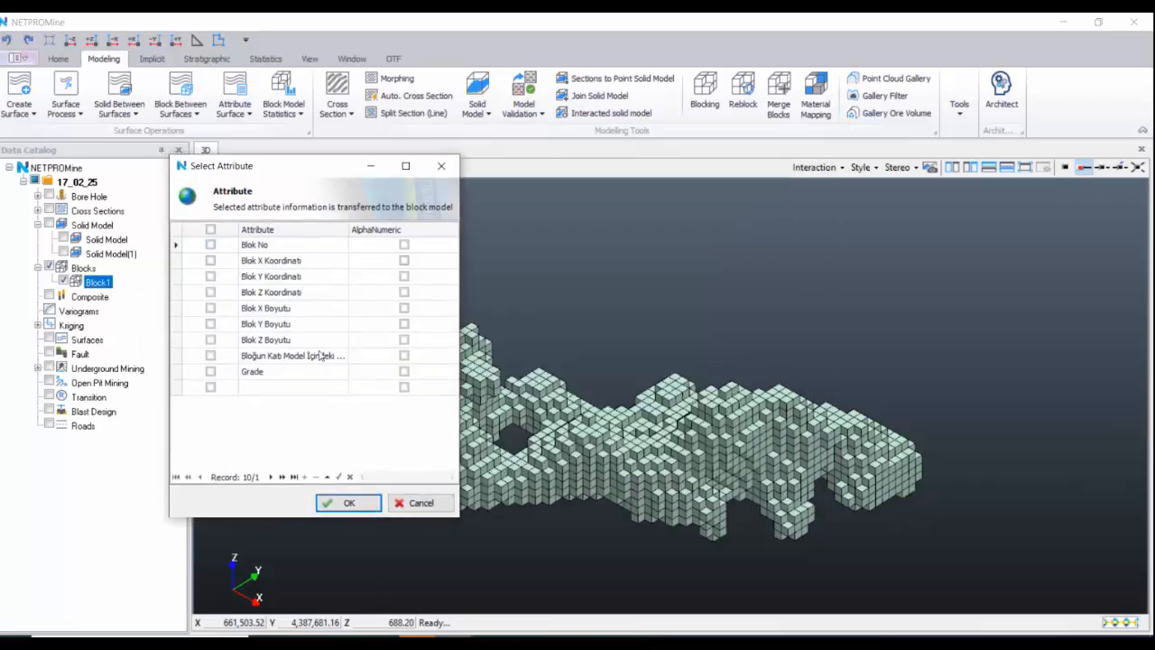
{"action": "left_click", "coordinate": [410, 387]}
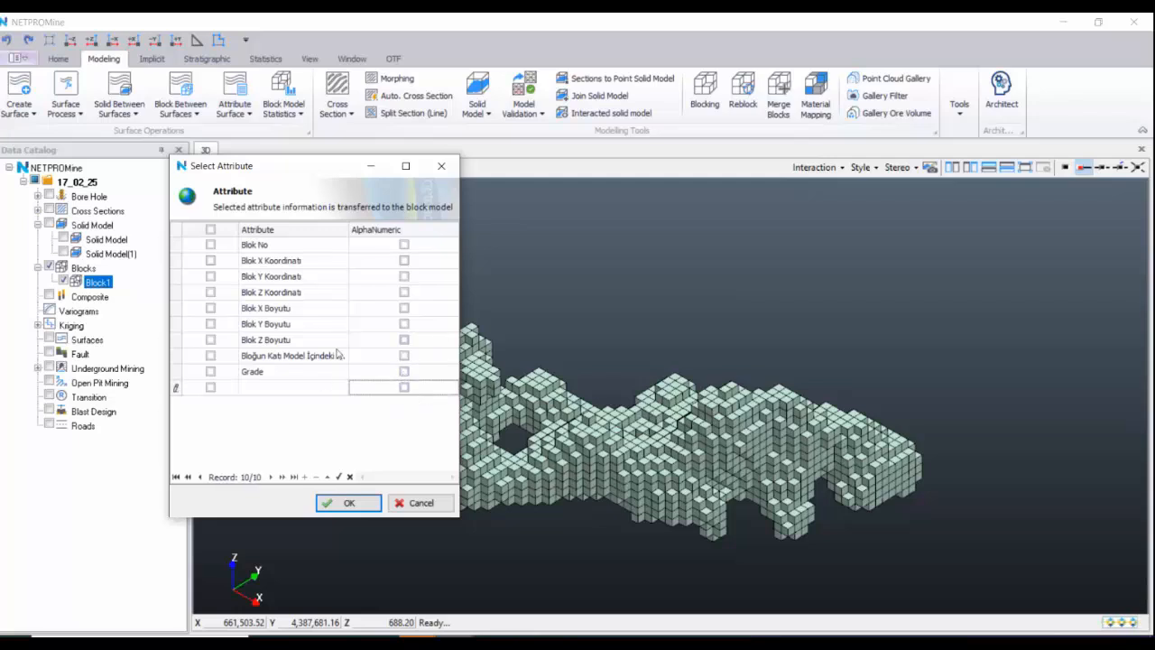
{"action": "left_click", "coordinate": [441, 165]}
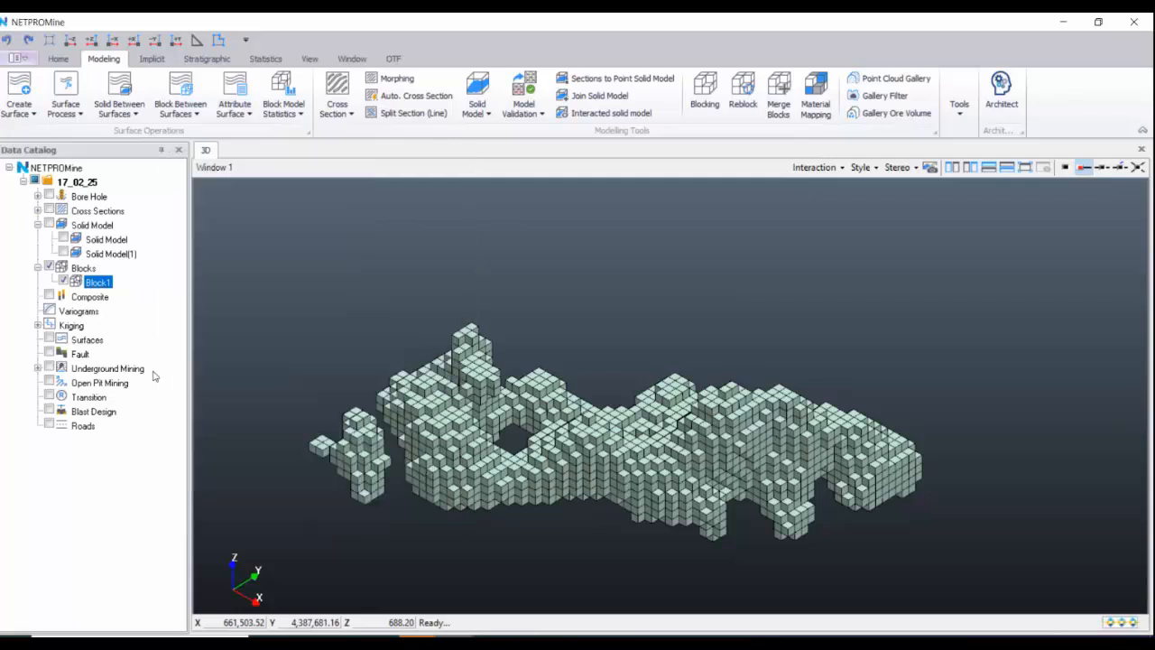
- Start a numeric range thematic map for Block1 using the Grade attribute as the value expression
{"action": "middle_click_drag", "start_coordinate": [492, 409], "coordinate": [503, 393]}
{"action": "mouse_move", "coordinate": [648, 433]}
{"action": "left_mouse_down"}
{"action": "mouse_move", "coordinate": [666, 385]}
{"action": "mouse_move", "coordinate": [653, 425]}
{"action": "left_mouse_up"}
{"action": "right_click", "coordinate": [124, 286]}
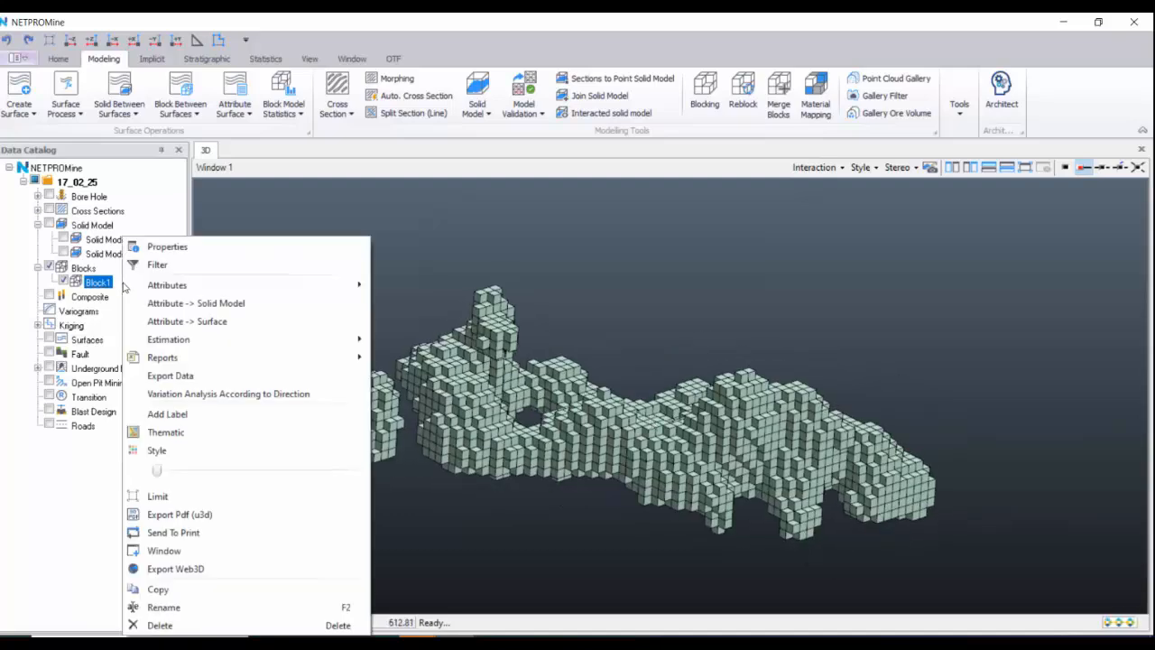
{"action": "mouse_move", "coordinate": [174, 288]}
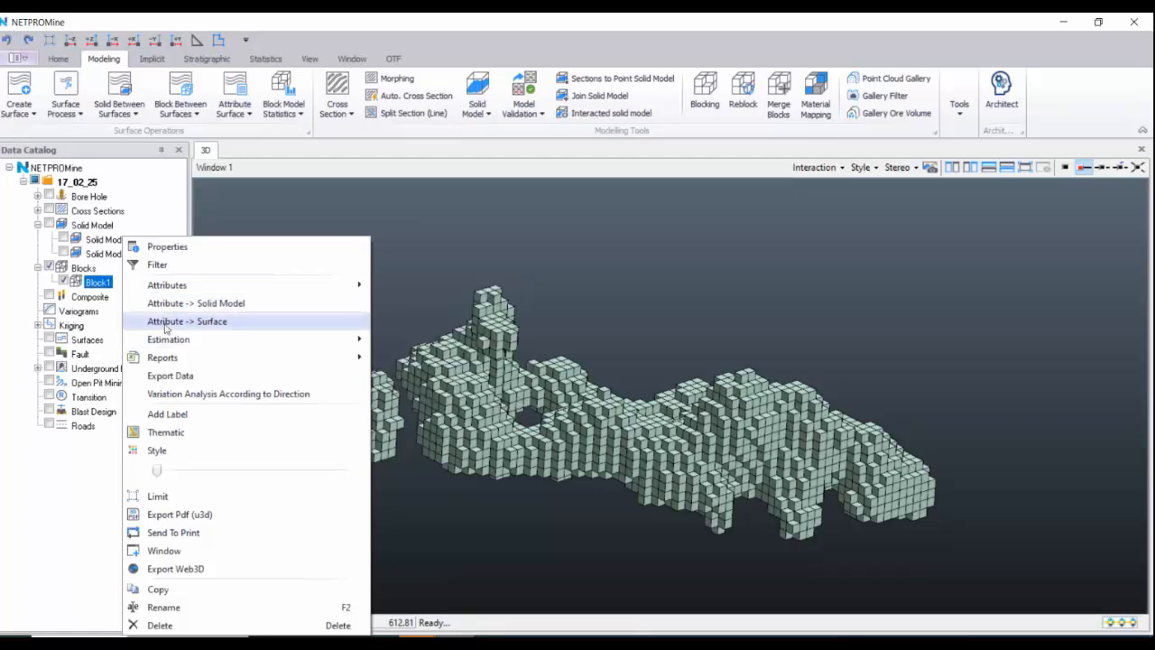
{"action": "left_click", "coordinate": [207, 434]}
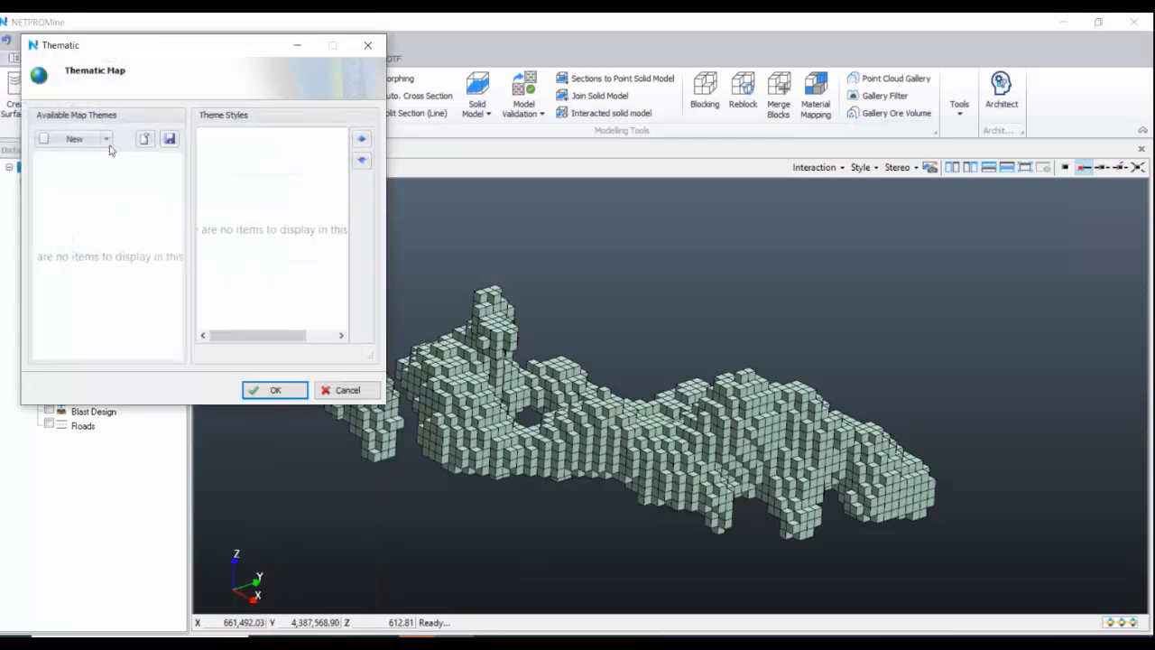
{"action": "left_click", "coordinate": [106, 140]}
{"action": "left_click", "coordinate": [112, 178]}
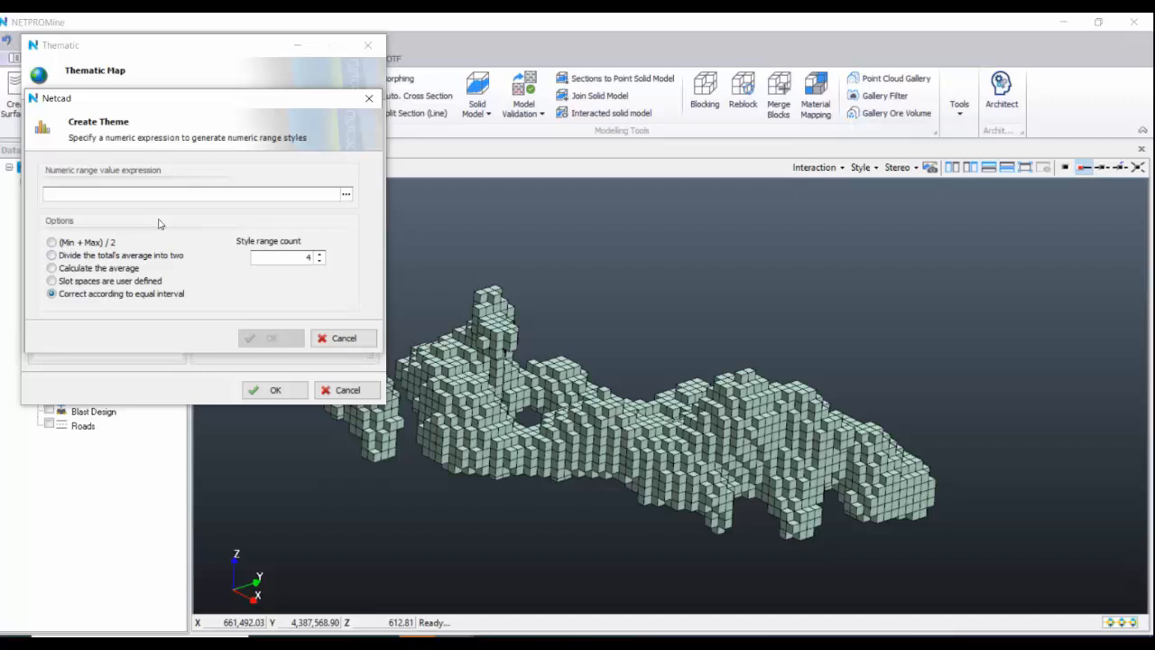
{"action": "left_click", "coordinate": [345, 194]}
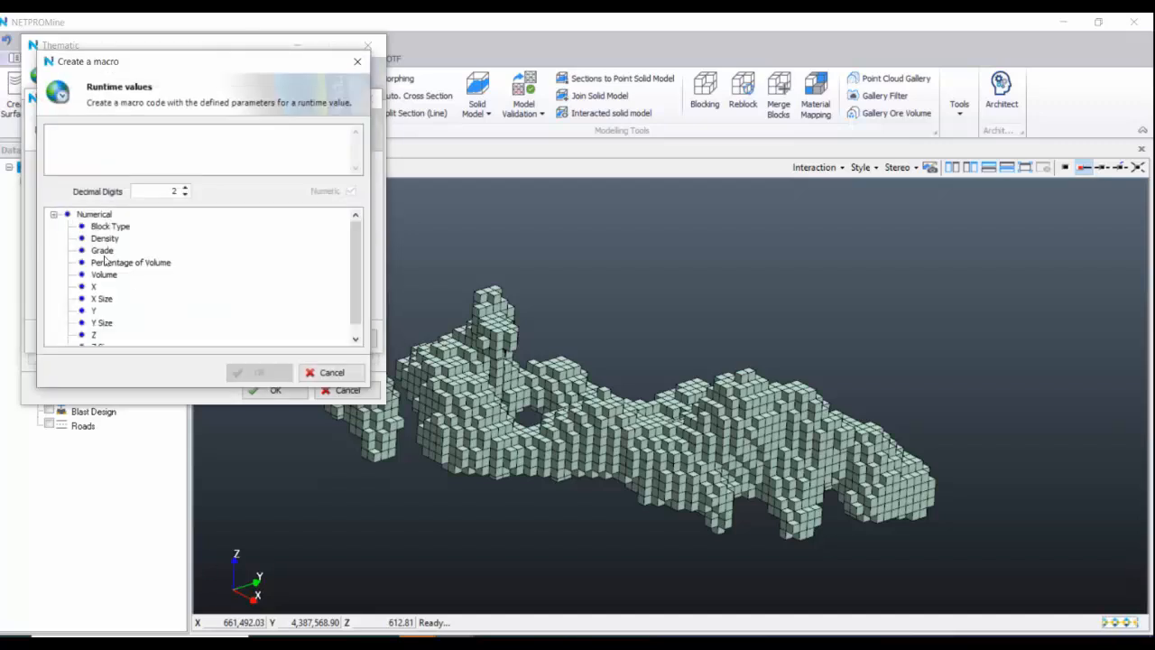
{"action": "double_click", "coordinate": [102, 251]}
{"action": "left_click", "coordinate": [257, 372]}
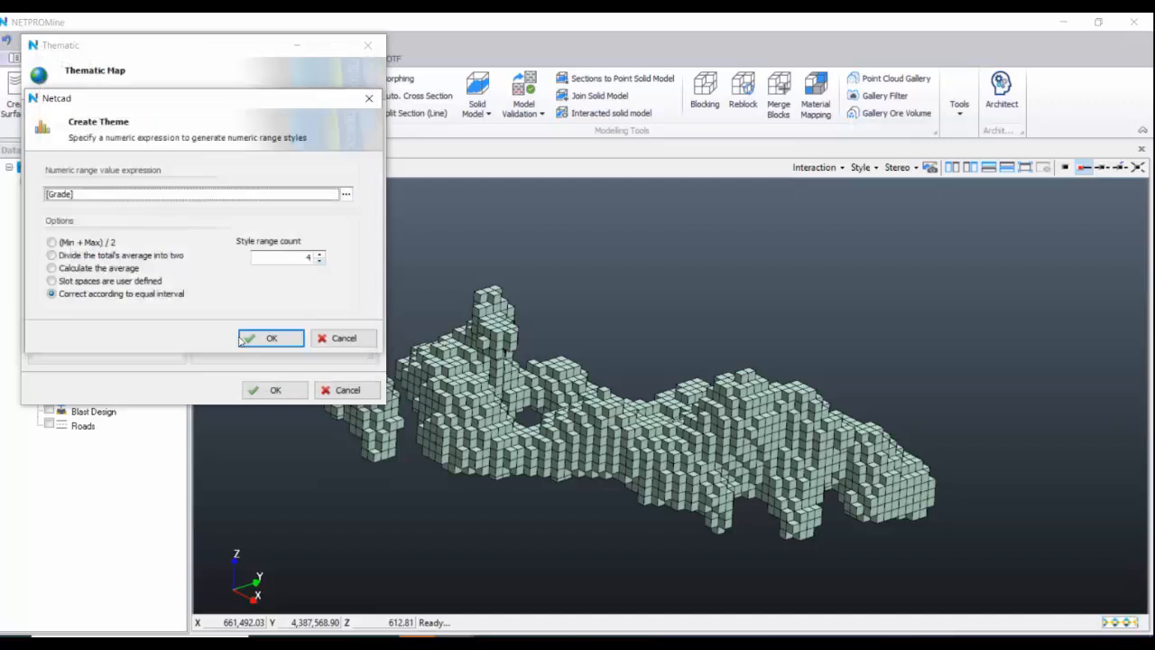
- Create the Grade theme with user-defined slot spaces and a slot value of 5
{"action": "left_click", "coordinate": [139, 282]}
{"action": "double_click", "coordinate": [321, 281]}
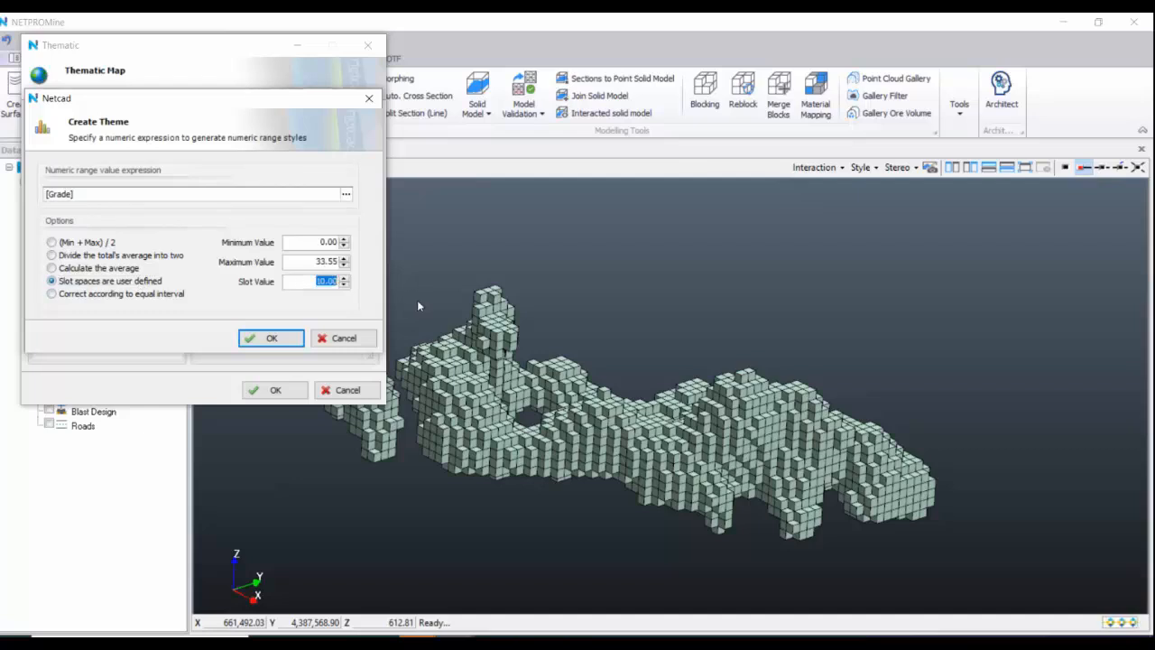
{"action": "type", "text": "5"}
{"action": "left_click", "coordinate": [287, 341]}
- Give all the Grade range styles a hue color range with red as the main color and apply the theme to Block1
{"action": "left_click_drag", "start_coordinate": [256, 305], "coordinate": [244, 158]}
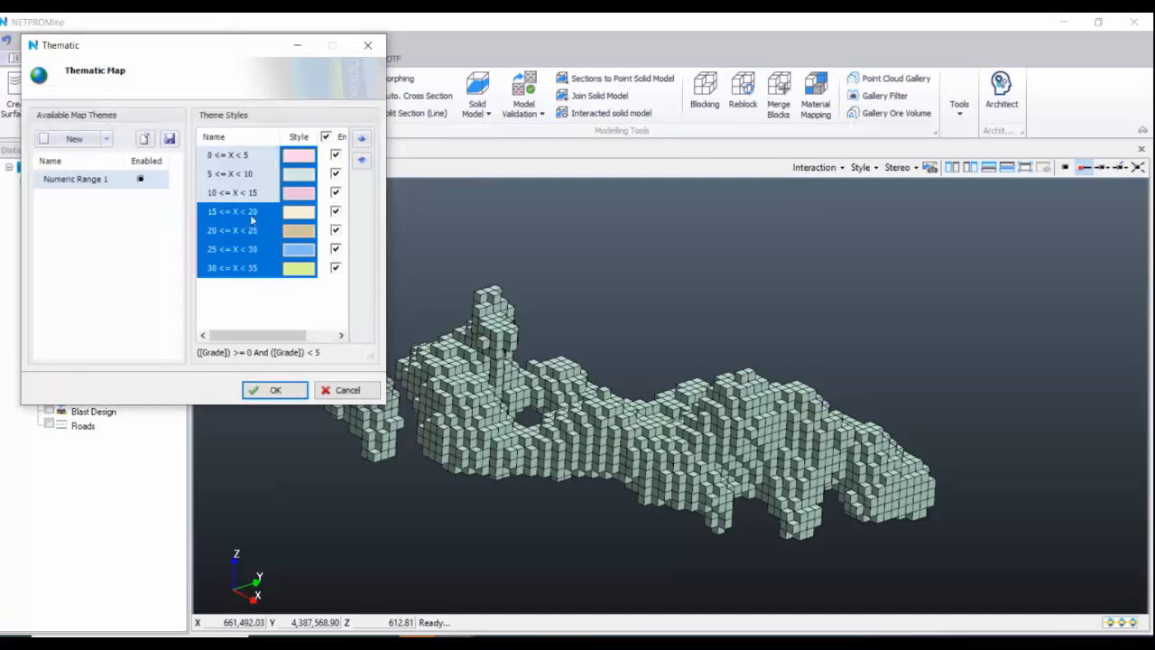
{"action": "right_click", "coordinate": [247, 219]}
{"action": "left_click", "coordinate": [307, 292]}
{"action": "left_click", "coordinate": [591, 285]}
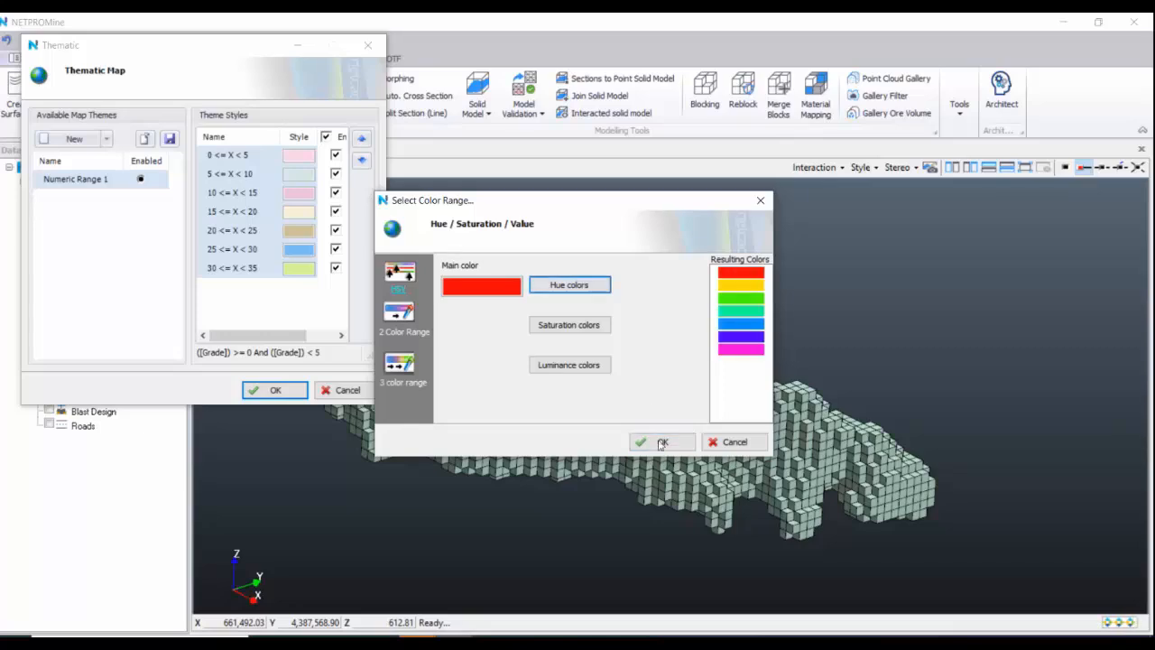
{"action": "left_click", "coordinate": [662, 441]}
{"action": "left_click", "coordinate": [275, 390]}
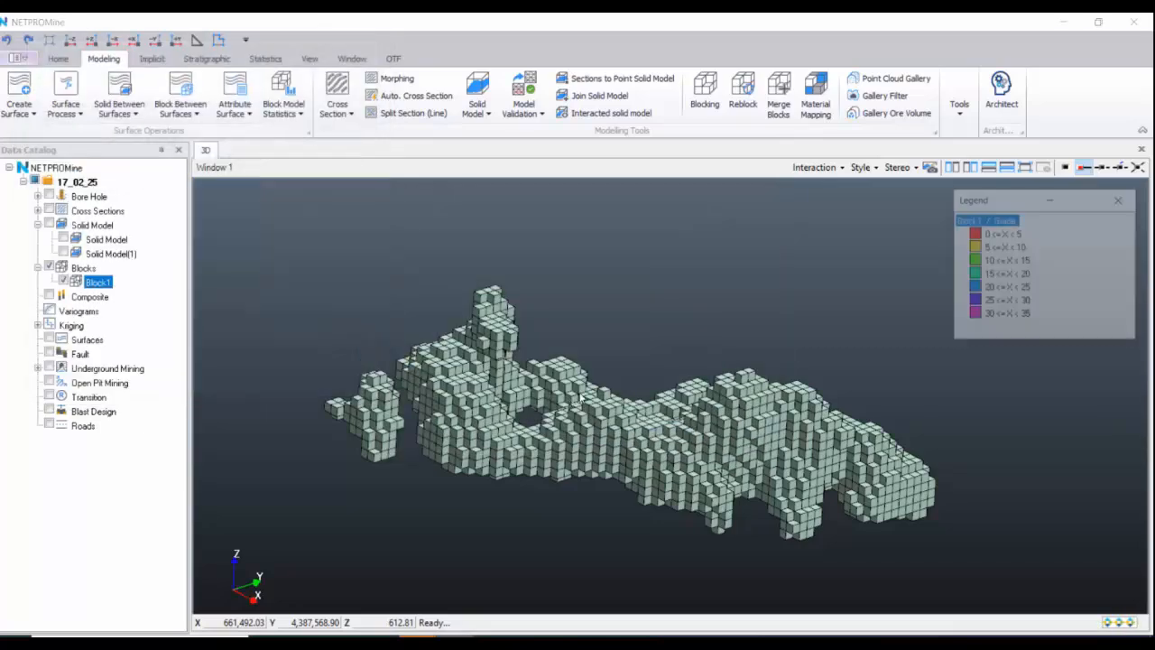
{"action": "scroll", "coordinate": [638, 428], "scroll_direction": "up", "scroll_amount": 1}
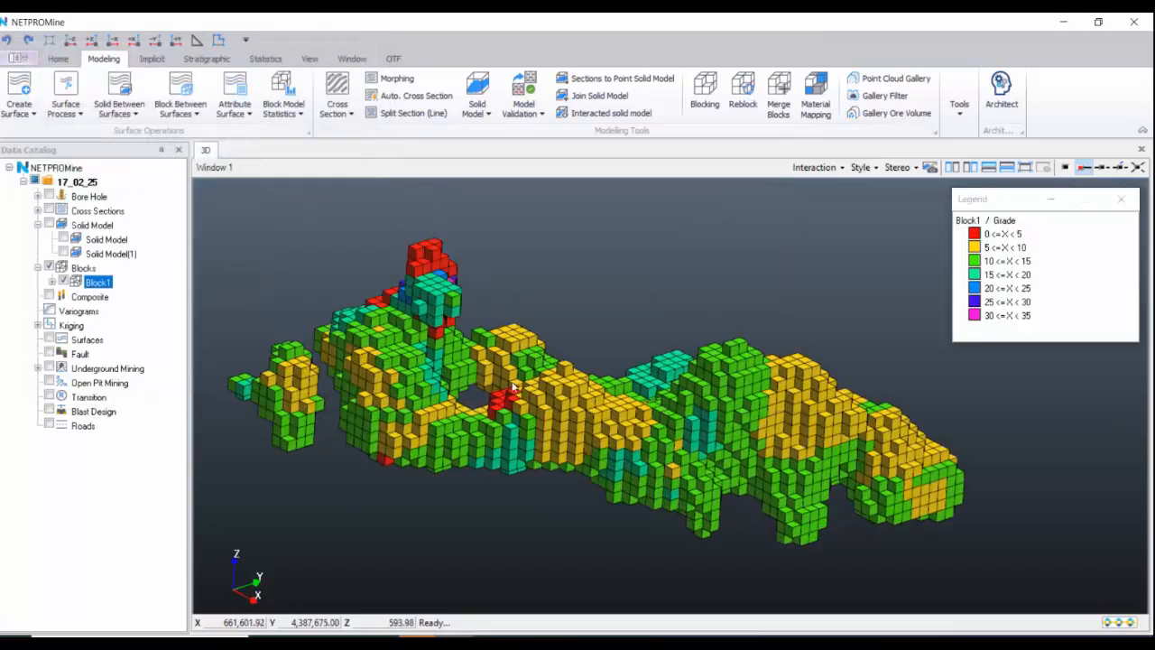
{"action": "scroll", "coordinate": [639, 425], "scroll_direction": "down", "scroll_amount": 1}
{"action": "left_click_drag", "start_coordinate": [638, 425], "coordinate": [613, 457]}
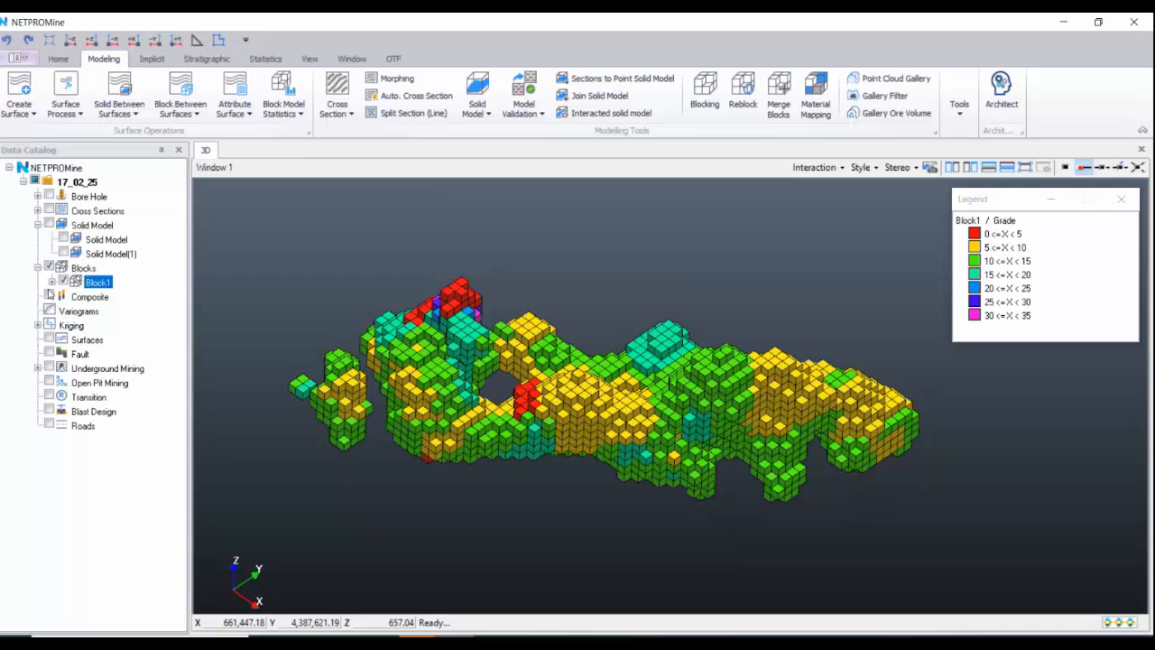
- Expand Block1's thematic ranges and start a filter on Block1 with a Grade > condition
{"action": "left_click", "coordinate": [51, 282]}
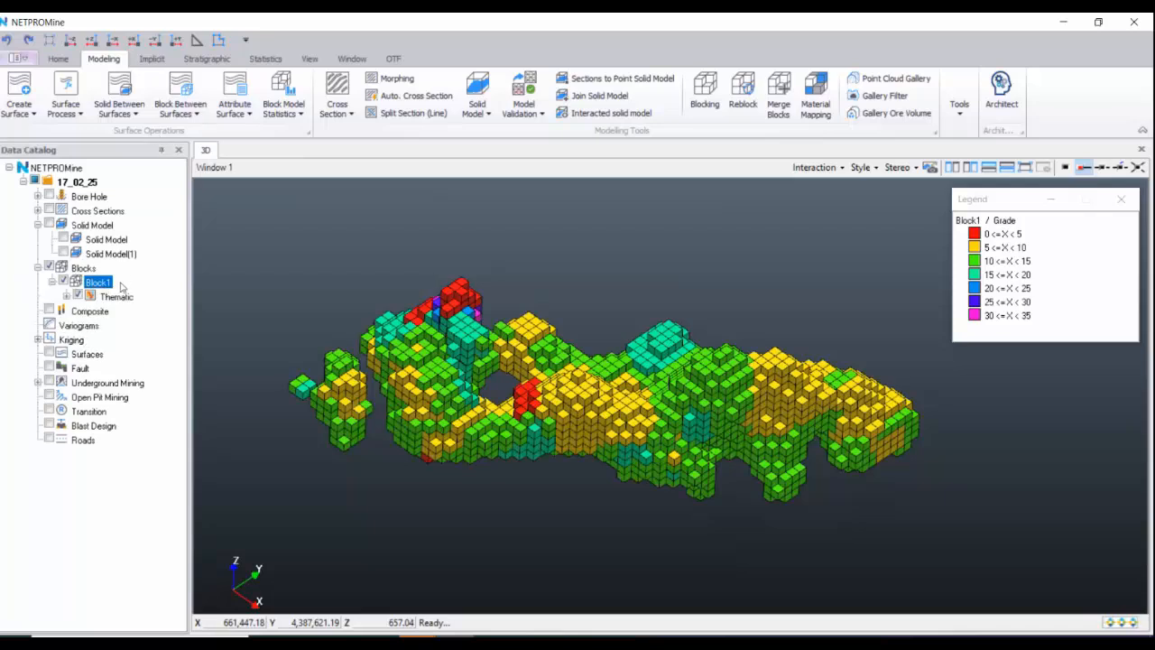
{"action": "left_click", "coordinate": [66, 296]}
{"action": "right_click", "coordinate": [123, 283]}
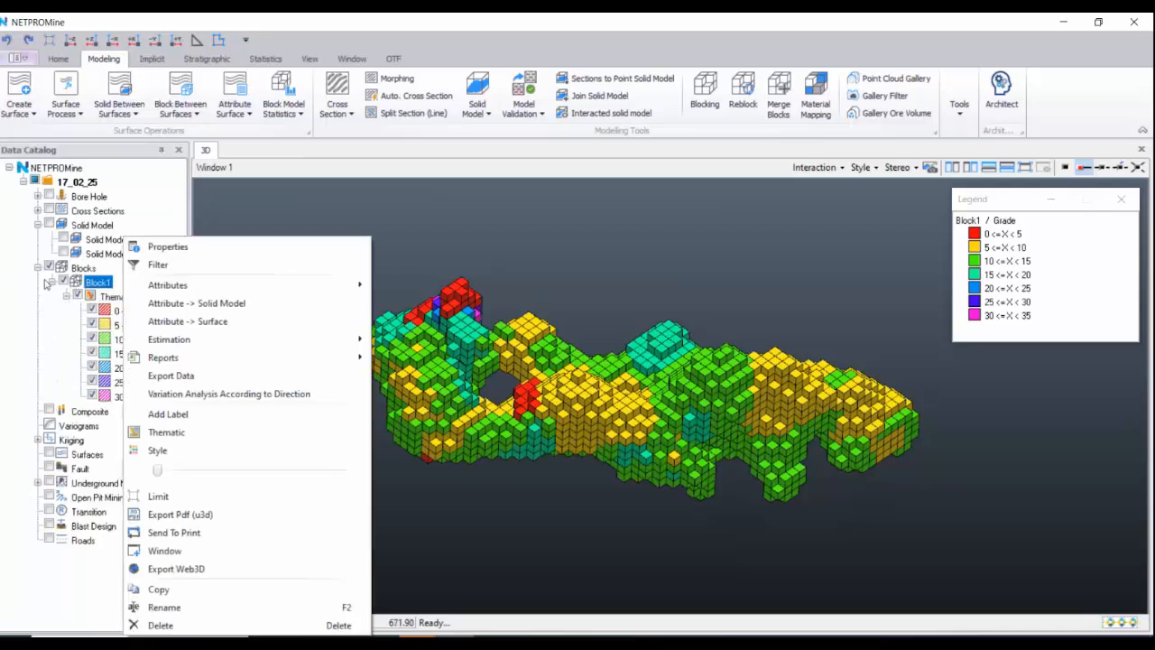
{"action": "left_click", "coordinate": [236, 264]}
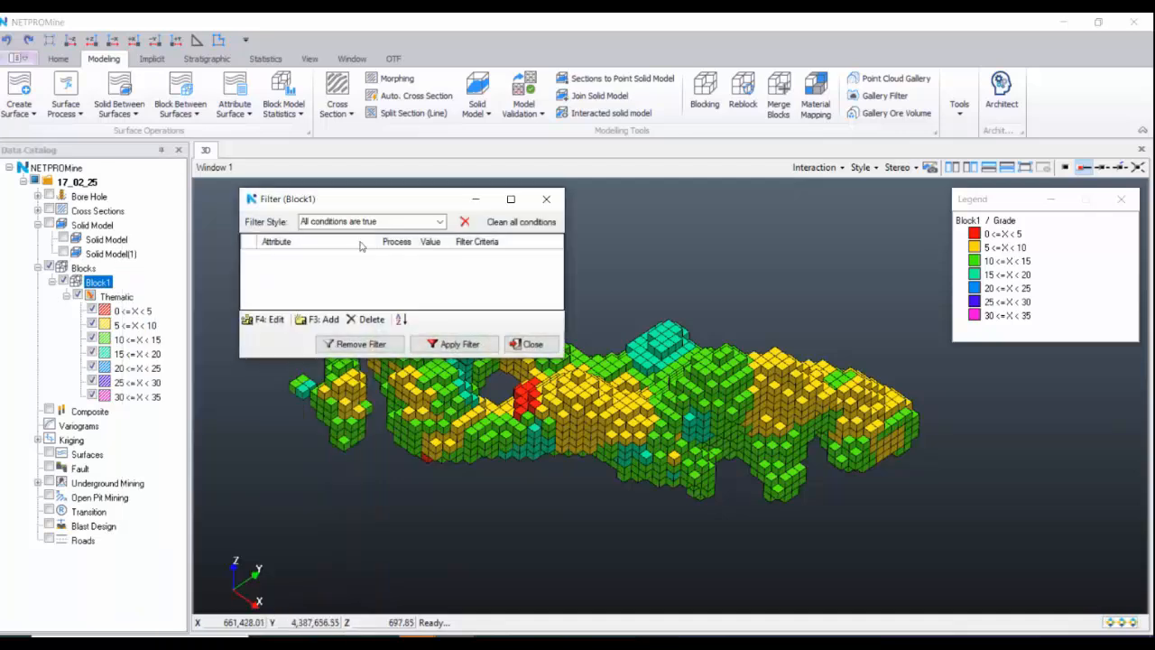
{"action": "left_click", "coordinate": [327, 321]}
{"action": "left_click", "coordinate": [367, 257]}
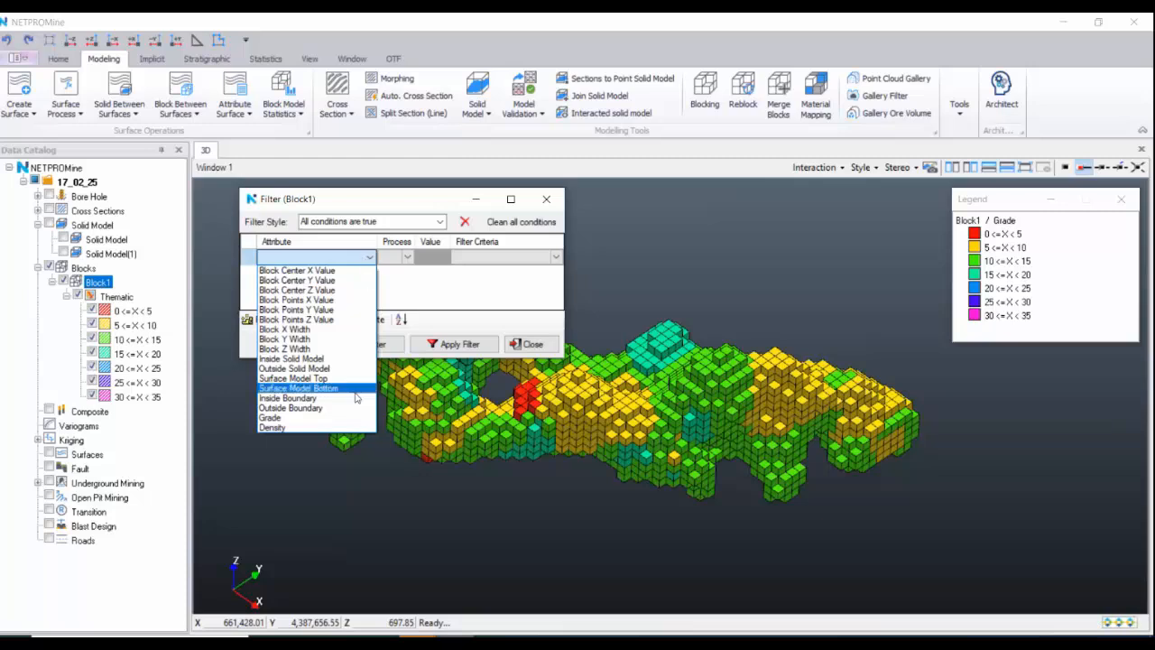
{"action": "left_click", "coordinate": [271, 418]}
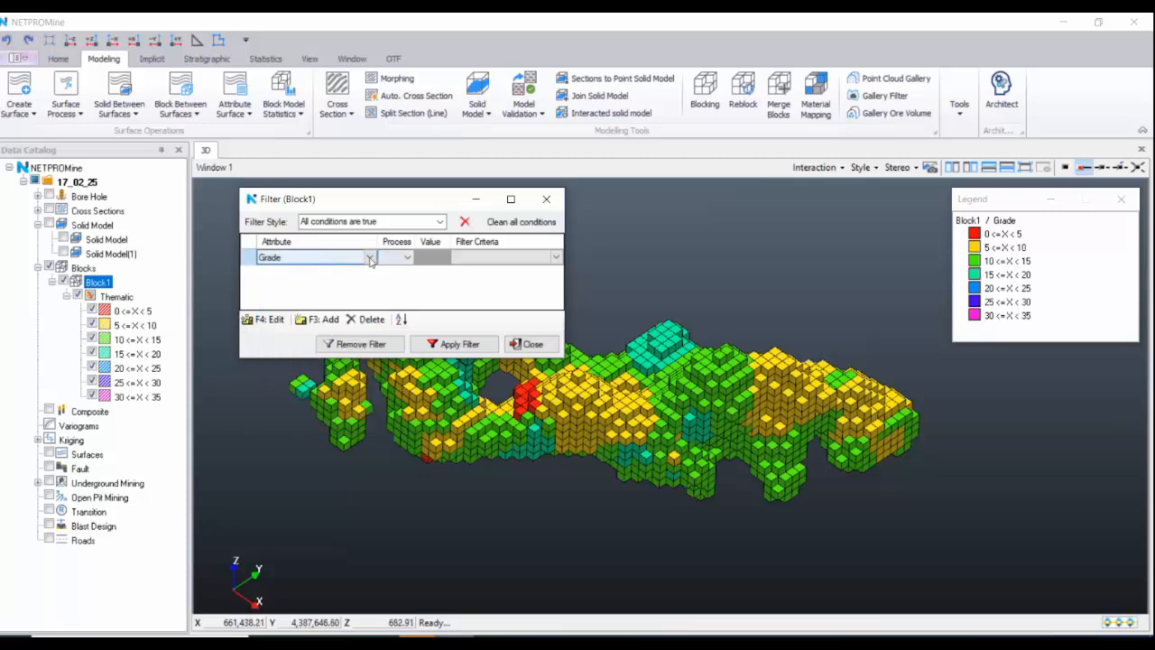
{"action": "left_click", "coordinate": [397, 257]}
{"action": "left_click", "coordinate": [396, 271]}
- Add a second filter condition on Grade with the < operator
{"action": "left_click", "coordinate": [323, 319]}
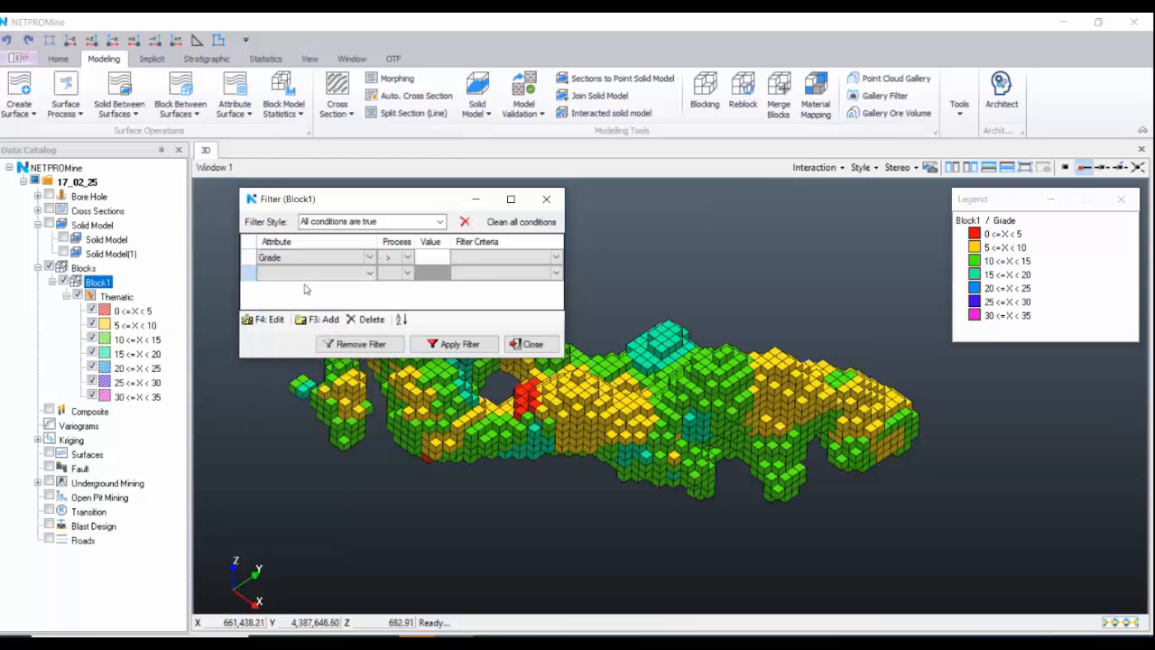
{"action": "left_click", "coordinate": [368, 273]}
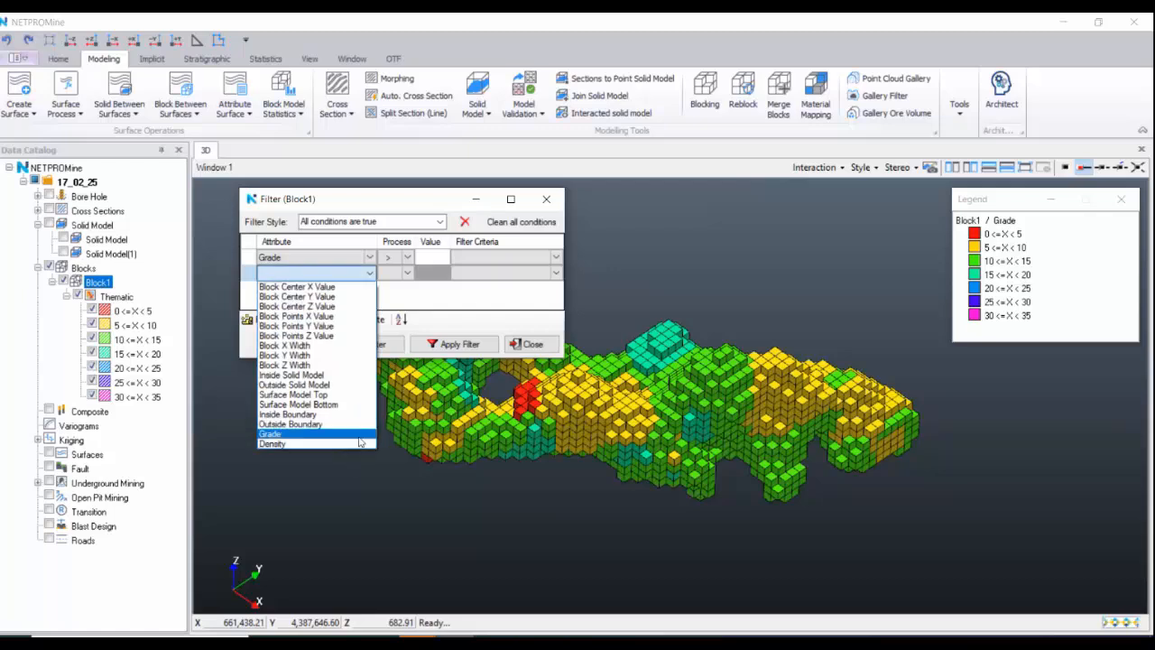
{"action": "left_click", "coordinate": [271, 434]}
{"action": "left_click", "coordinate": [398, 273]}
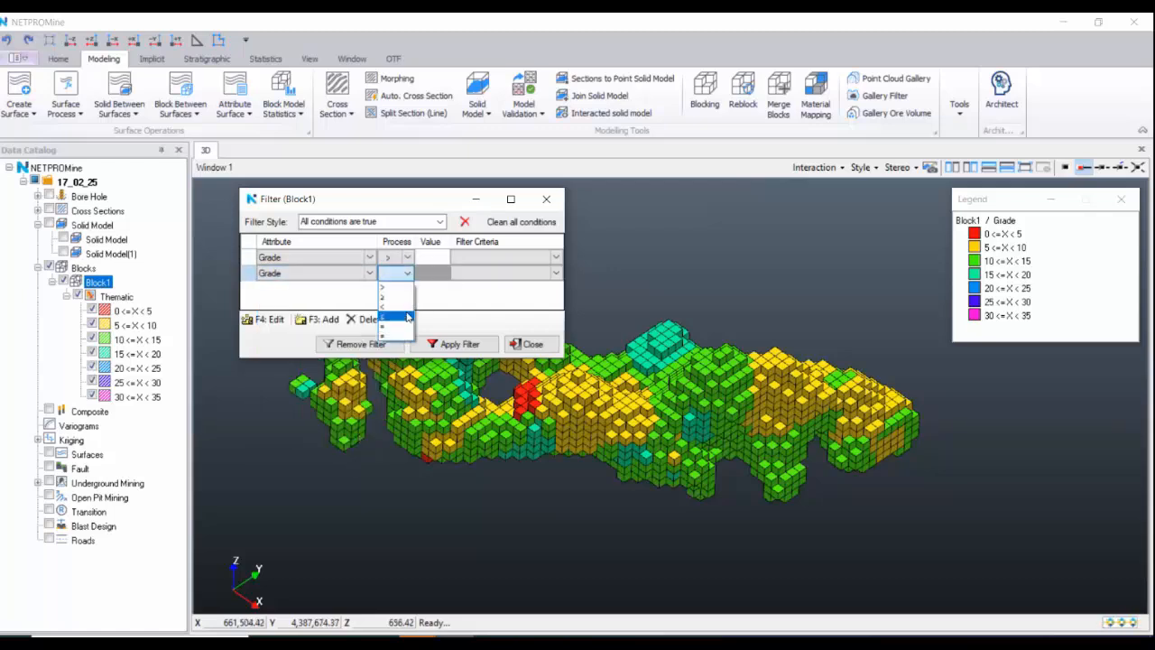
{"action": "left_click", "coordinate": [401, 316]}
- Set the two filter values to Grade > 5 and Grade < 15 and apply the filter to Block1
{"action": "left_click", "coordinate": [428, 259]}
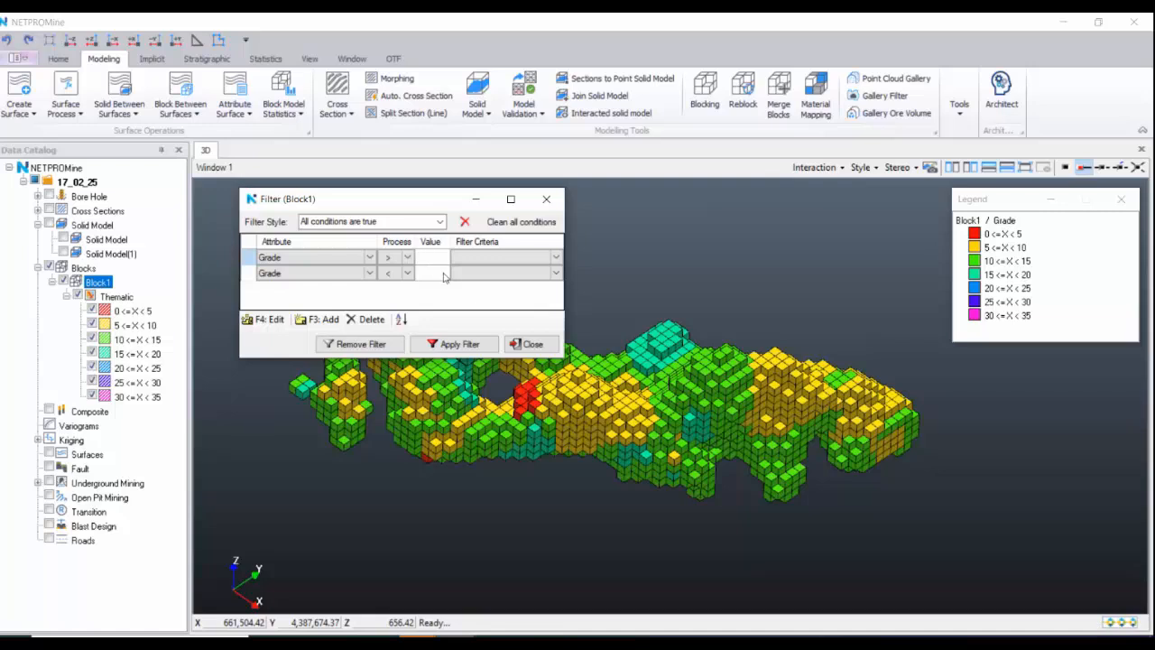
{"action": "type", "text": "5"}
{"action": "left_click", "coordinate": [443, 274]}
{"action": "type", "text": "15"}
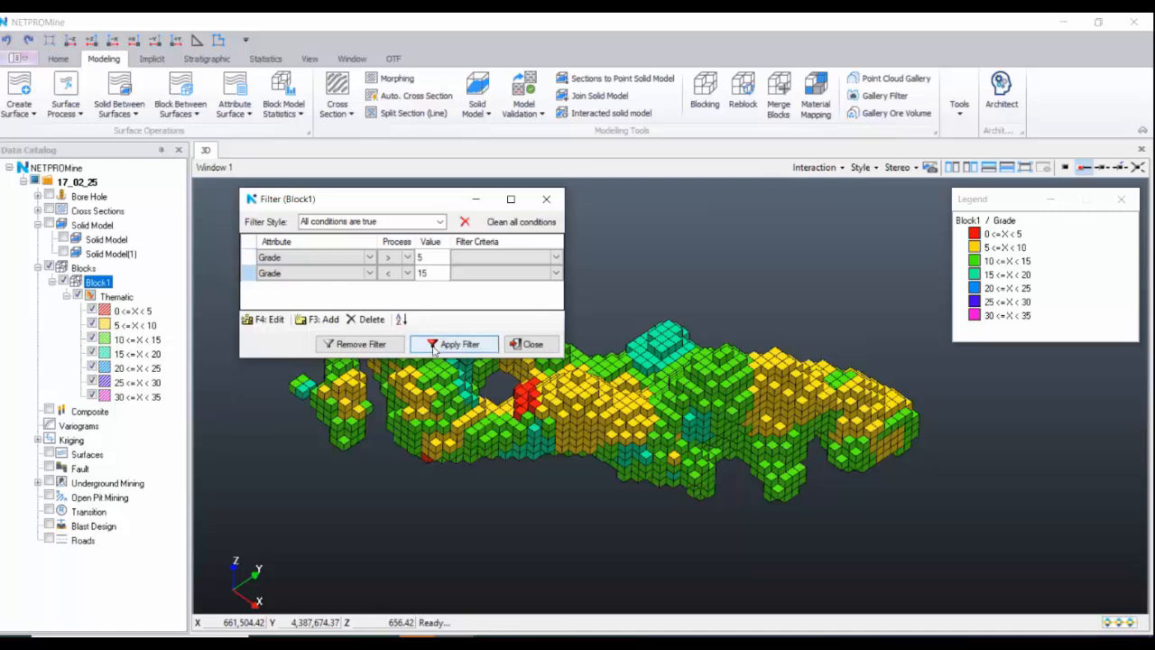
{"action": "left_click", "coordinate": [437, 344]}
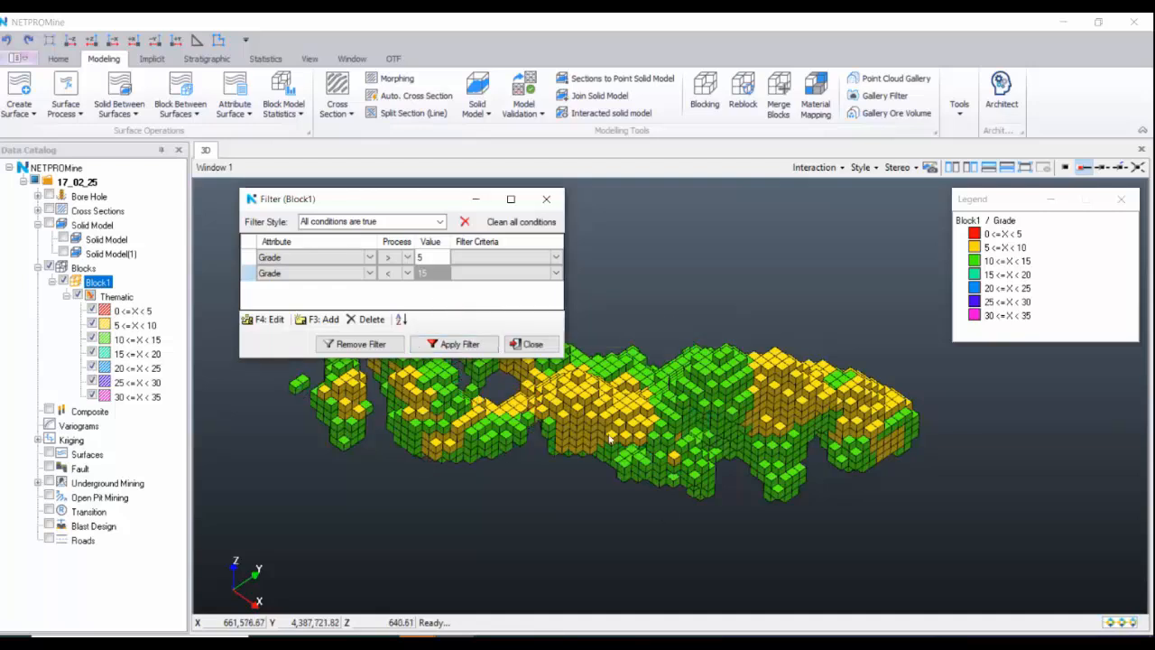
- Change the lower Grade condition to > 7, reapply the filter and inspect the remaining blocks
{"action": "middle_click_drag", "start_coordinate": [408, 410], "coordinate": [580, 430]}
{"action": "left_click", "coordinate": [436, 279]}
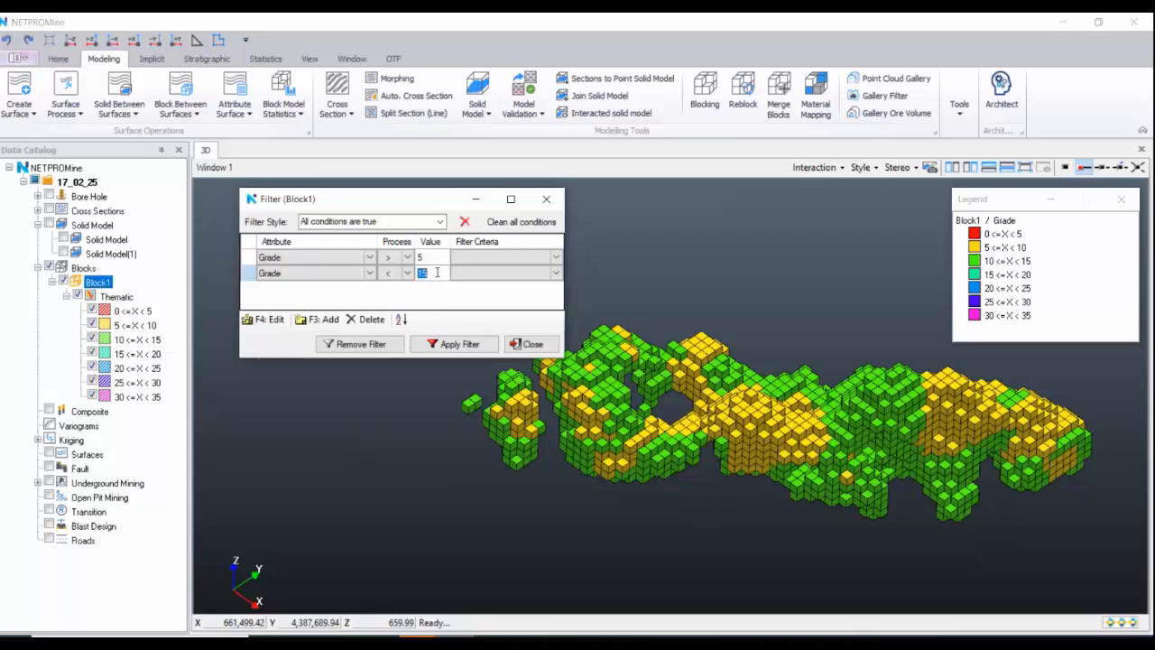
{"action": "left_click", "coordinate": [431, 256]}
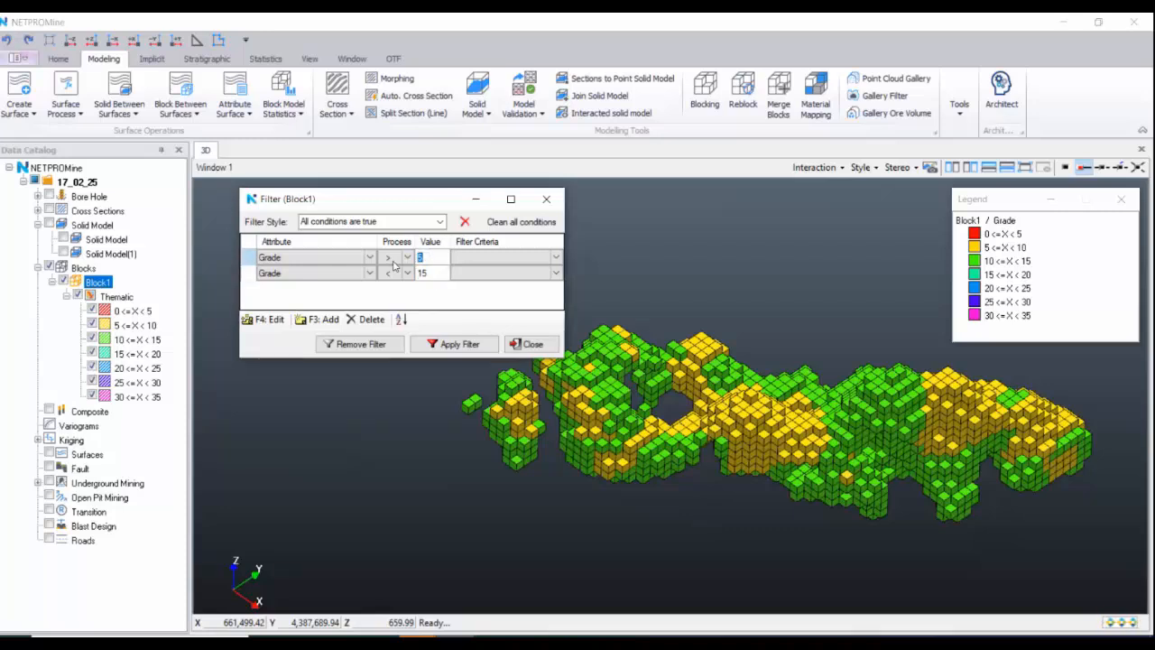
{"action": "type", "text": "7"}
{"action": "left_click", "coordinate": [456, 344]}
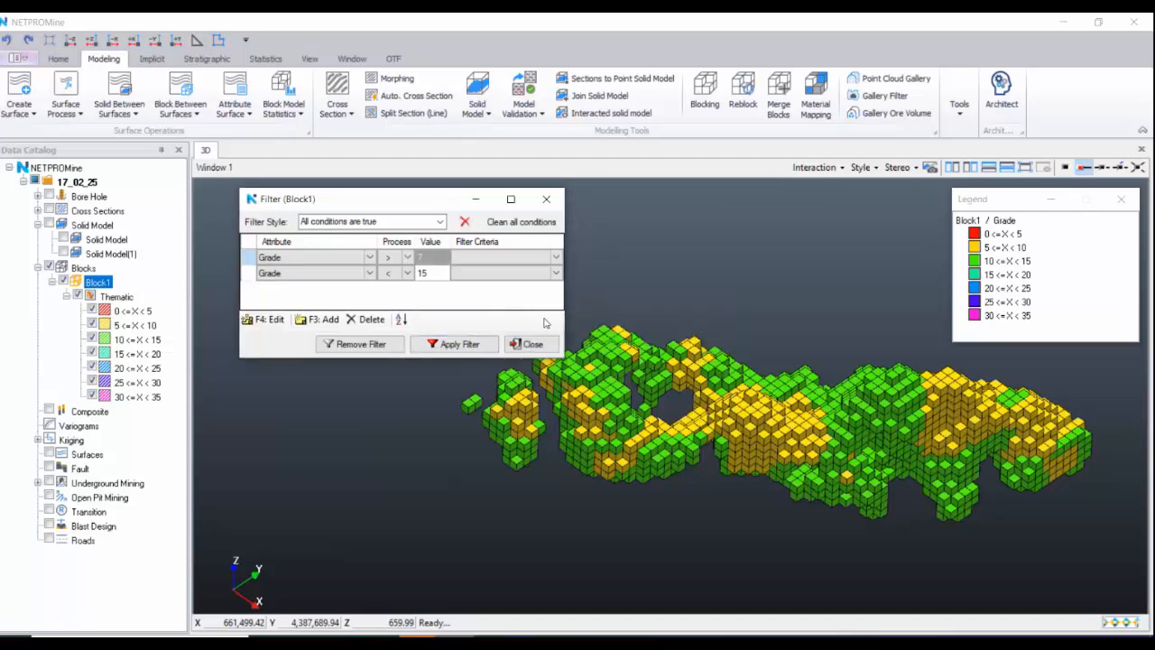
{"action": "middle_click_drag", "start_coordinate": [952, 445], "coordinate": [918, 427]}
{"action": "scroll", "coordinate": [866, 415], "scroll_direction": "down", "scroll_amount": 4}
{"action": "left_click_drag", "start_coordinate": [821, 413], "coordinate": [819, 382]}
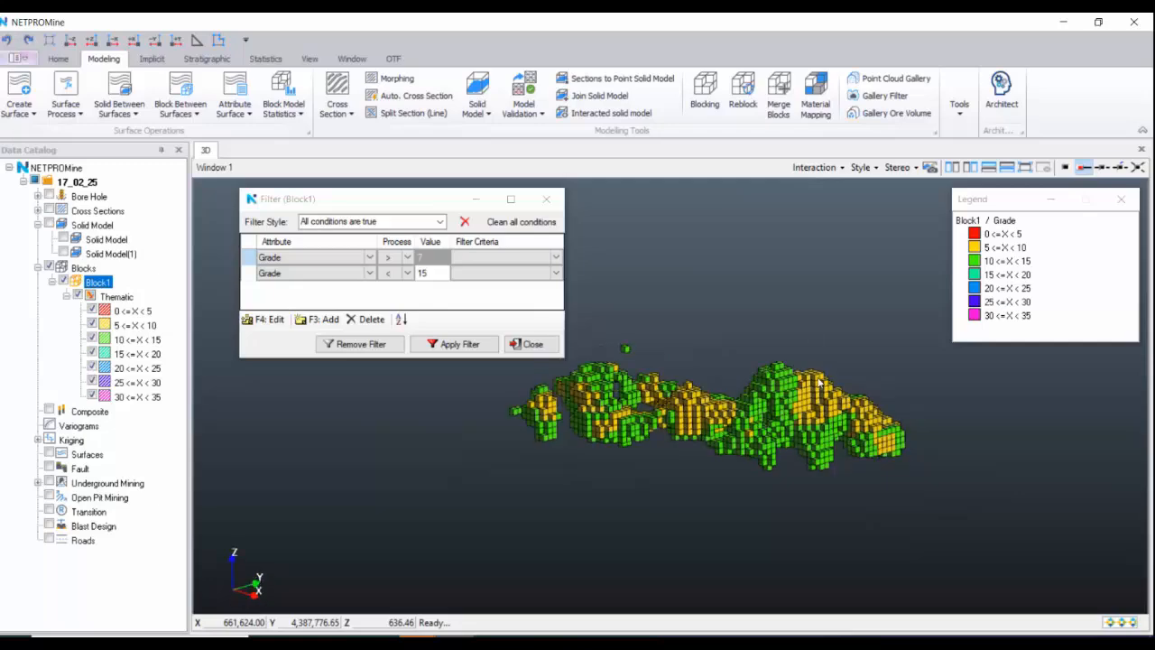
- Add a third filter condition to Block1 on Block Points Z Value with the > operator
{"action": "scroll", "coordinate": [819, 382], "scroll_direction": "up", "scroll_amount": 3}
{"action": "left_click", "coordinate": [1005, 247]}
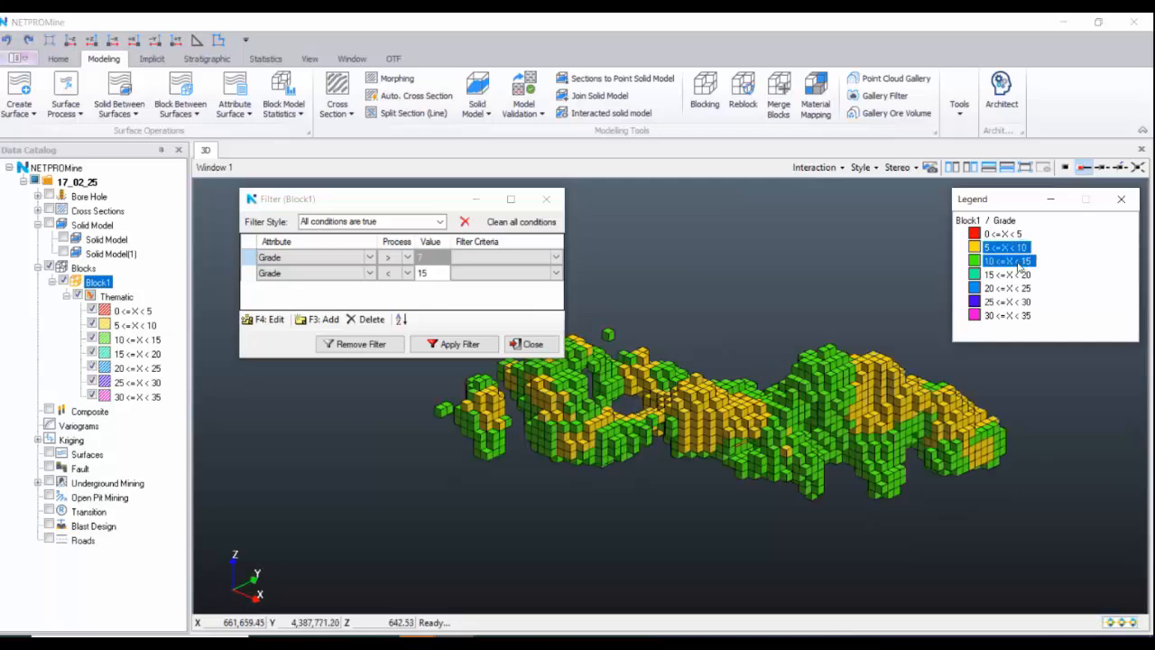
{"action": "left_click", "coordinate": [395, 298]}
{"action": "left_click", "coordinate": [323, 320]}
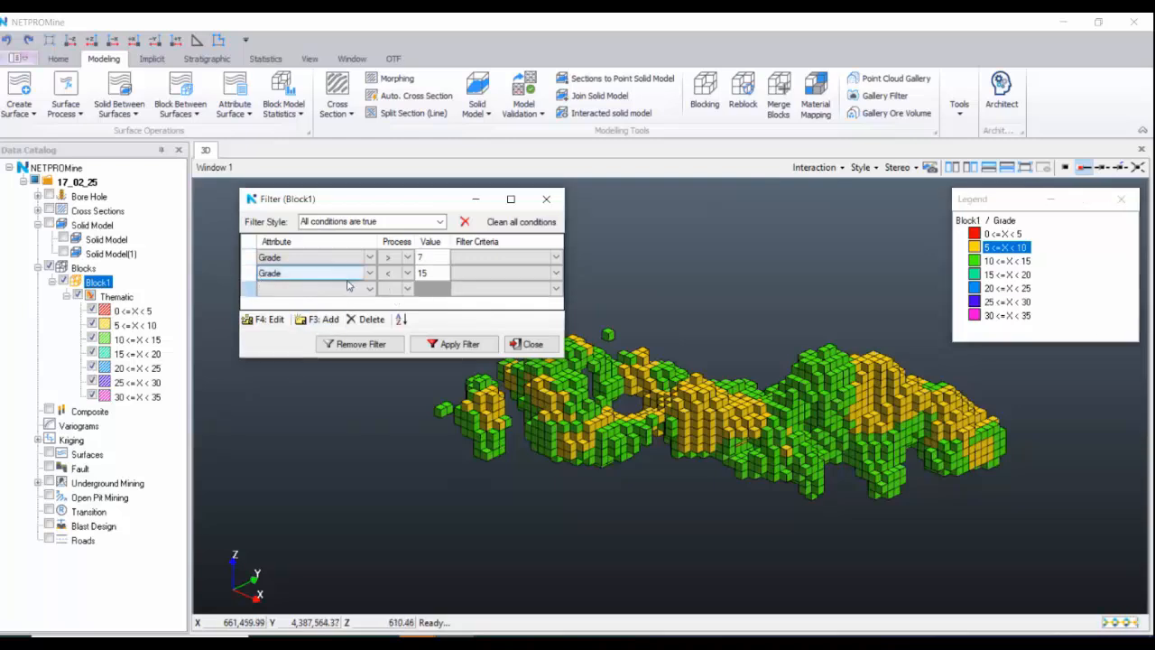
{"action": "left_click", "coordinate": [348, 287]}
{"action": "left_click", "coordinate": [369, 288]}
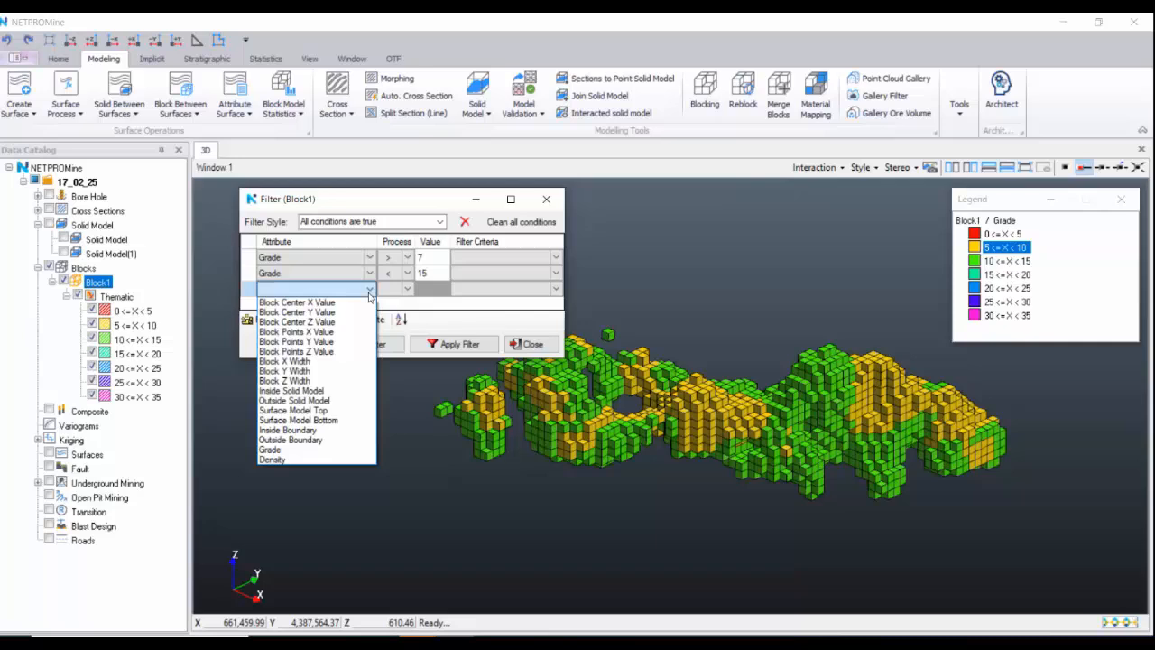
{"action": "left_click", "coordinate": [350, 352]}
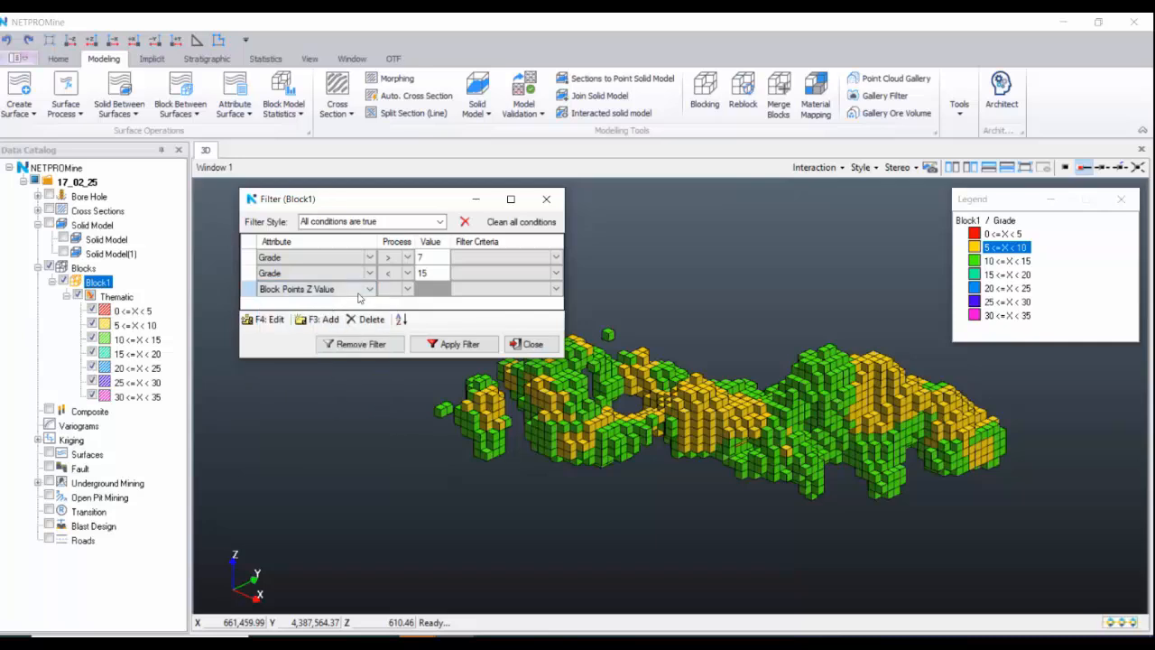
{"action": "left_click", "coordinate": [411, 291]}
{"action": "left_click", "coordinate": [407, 288]}
{"action": "left_click", "coordinate": [397, 305]}
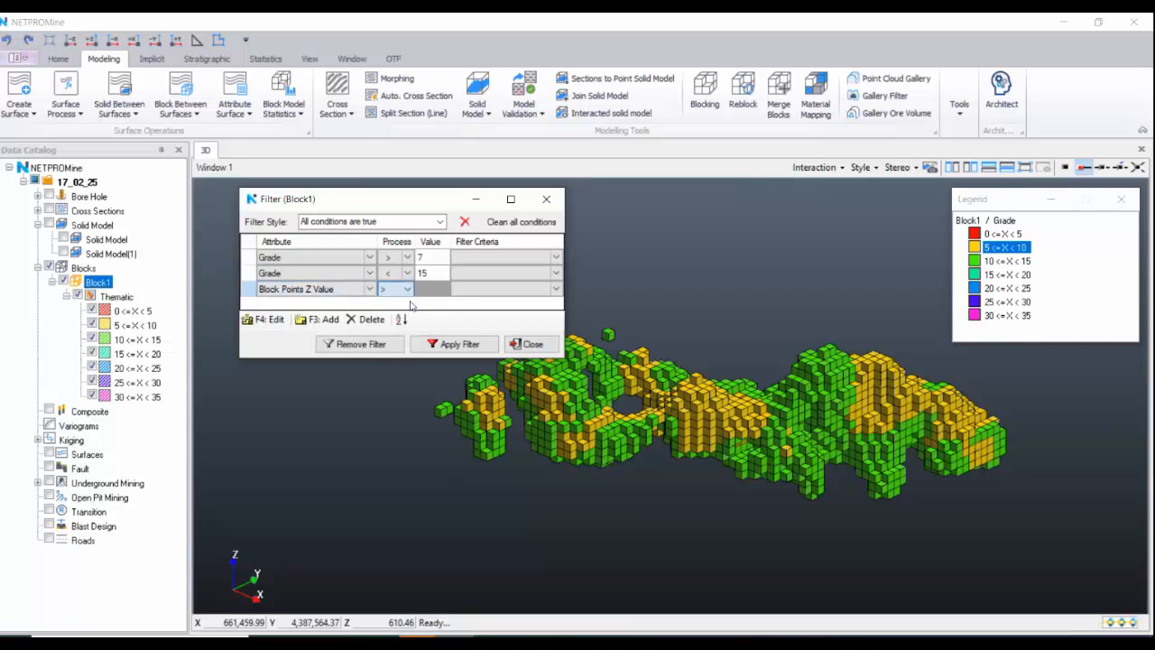
{"action": "left_click", "coordinate": [424, 289]}
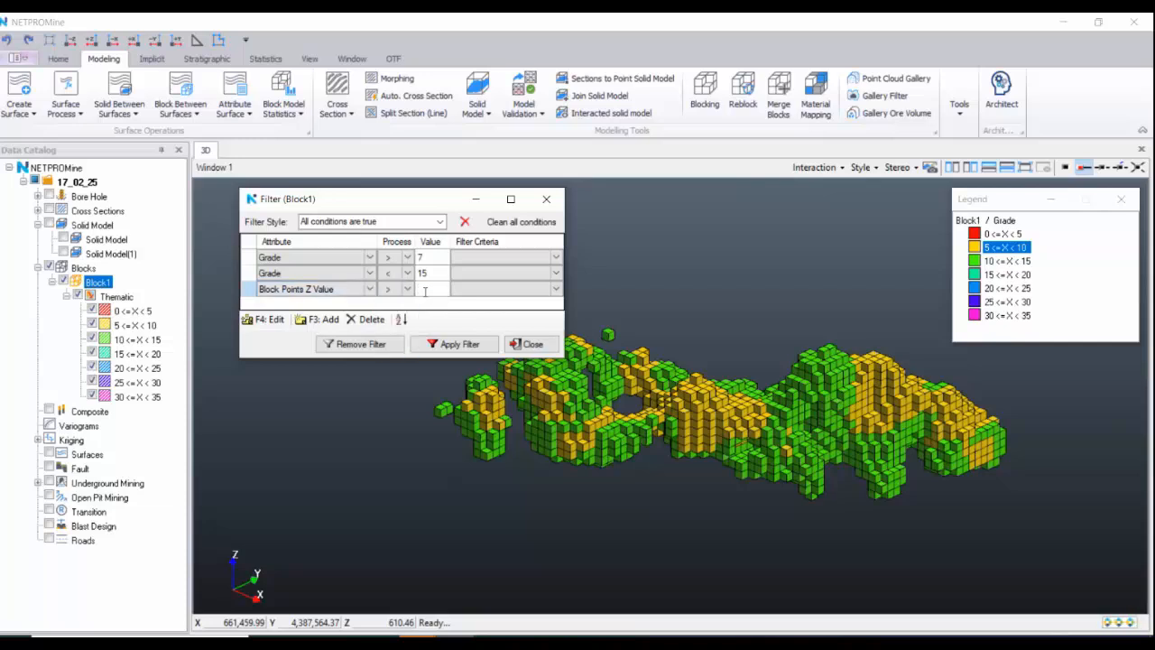
- Check the block elevations in the YZ side view and set the Block Points Z Value > condition to 450
{"action": "left_click", "coordinate": [287, 36]}
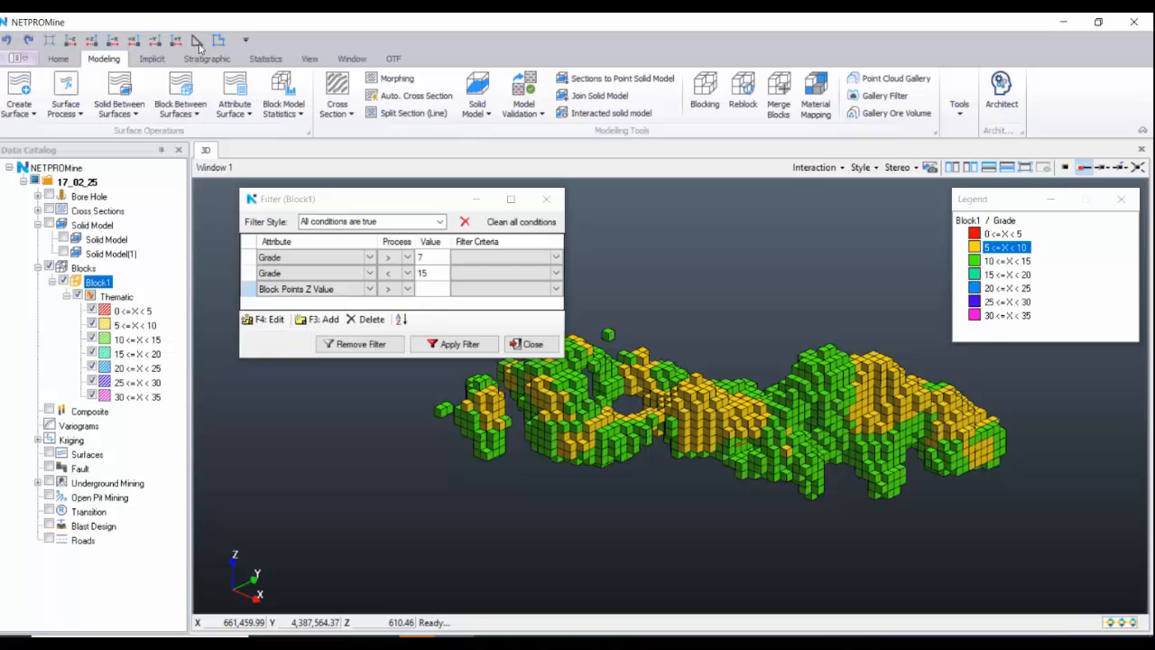
{"action": "left_click", "coordinate": [117, 43]}
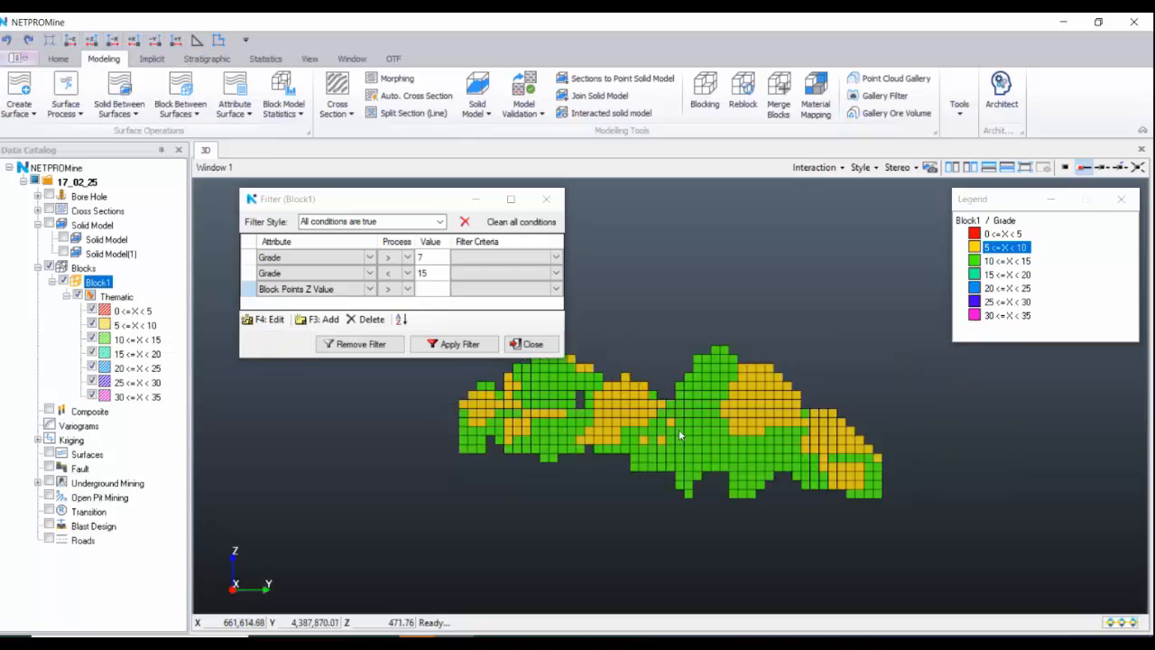
{"action": "scroll", "coordinate": [794, 405], "scroll_direction": "down", "scroll_amount": 2}
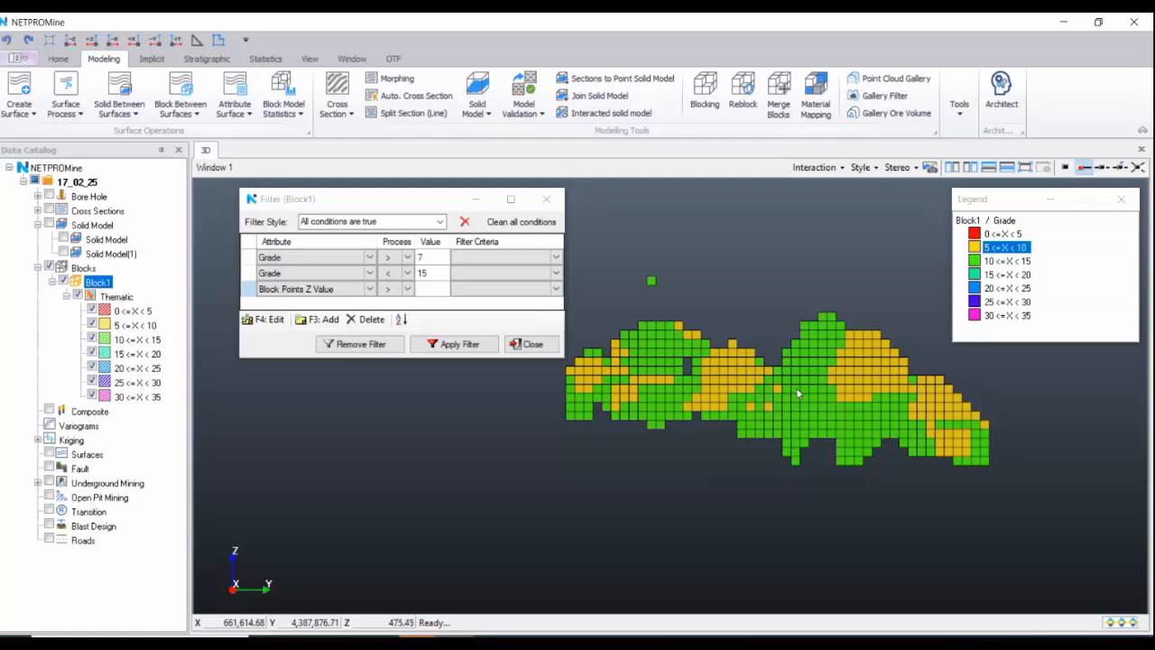
{"action": "left_click", "coordinate": [449, 313]}
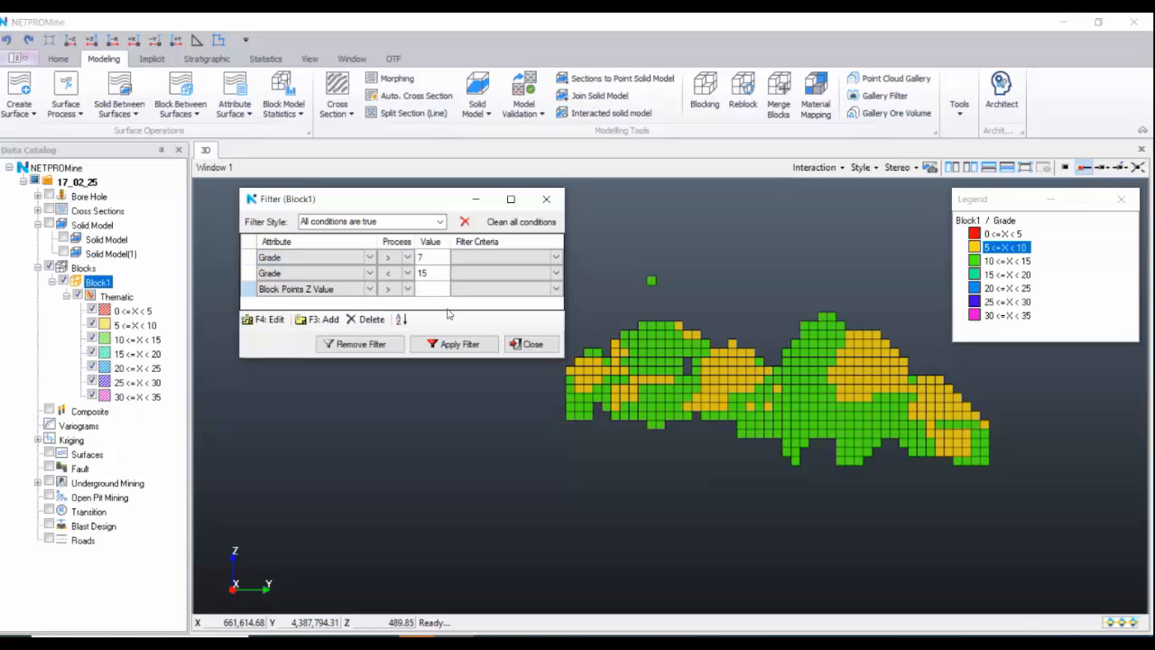
{"action": "type", "text": "450"}
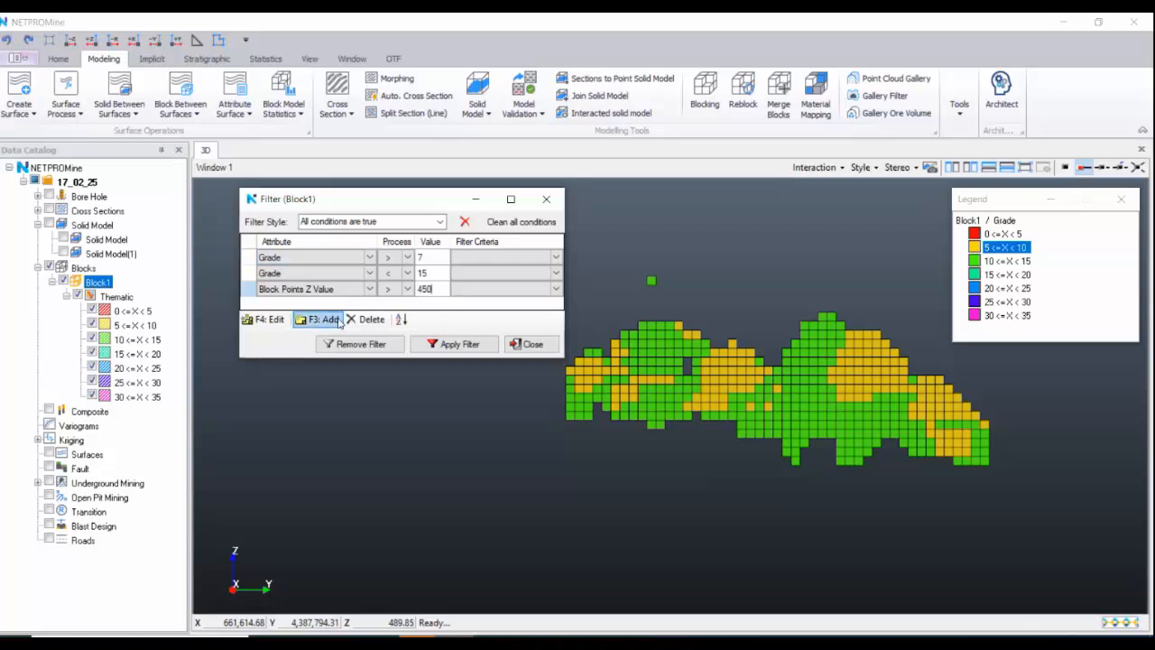
- Add a Block Points Z Value < 475 condition, apply the filter and inspect the remaining blocks
{"action": "left_click", "coordinate": [322, 319]}
{"action": "left_click", "coordinate": [369, 288]}
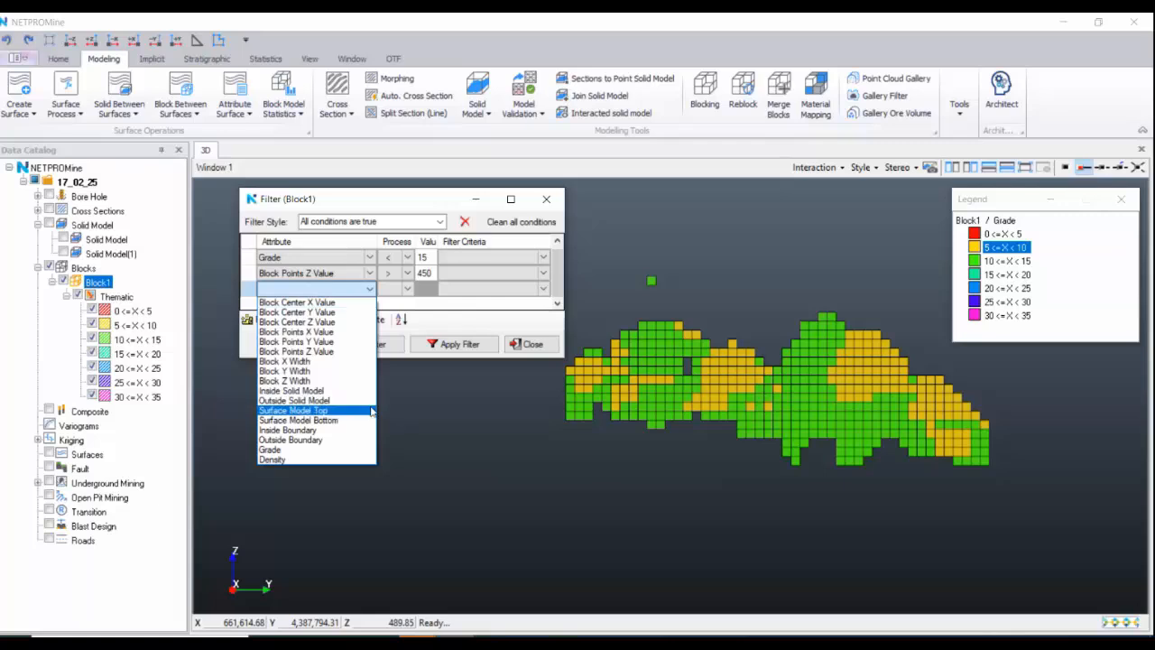
{"action": "left_click", "coordinate": [361, 351]}
{"action": "left_click", "coordinate": [397, 288]}
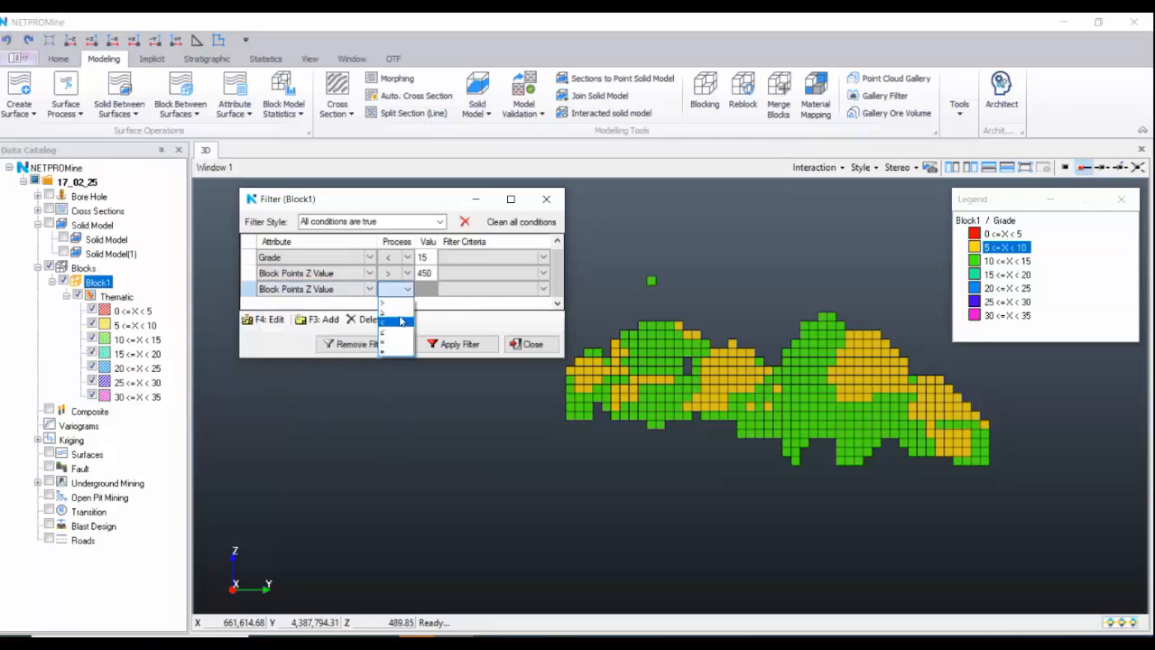
{"action": "left_click", "coordinate": [394, 311]}
{"action": "left_click", "coordinate": [429, 291]}
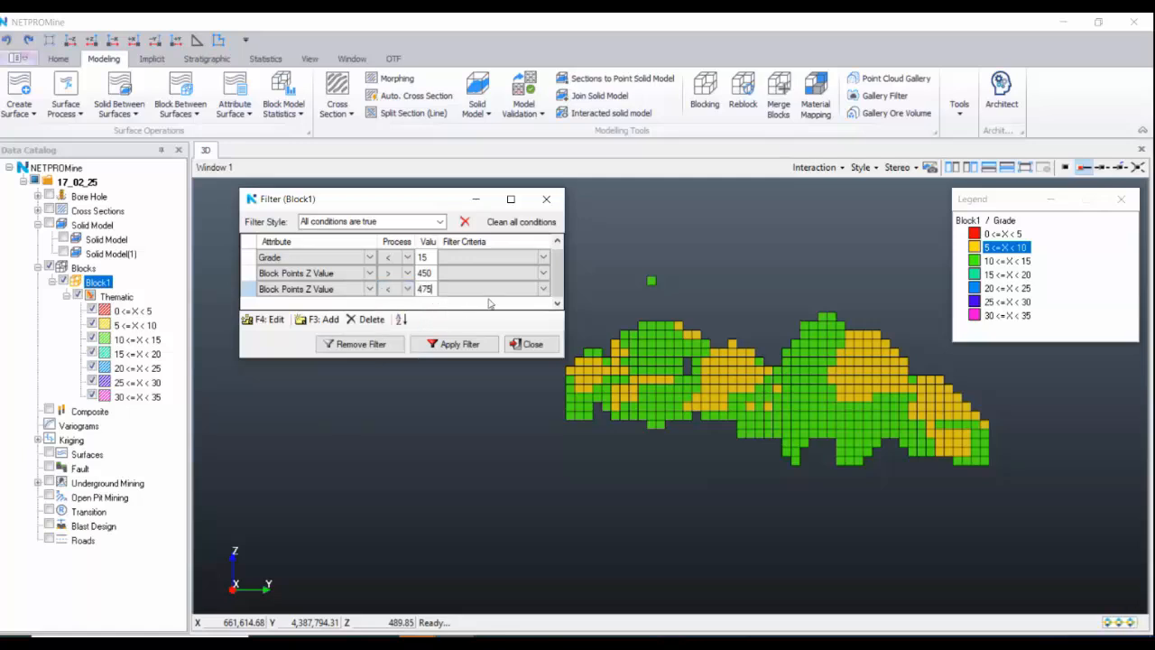
{"action": "left_click", "coordinate": [458, 344]}
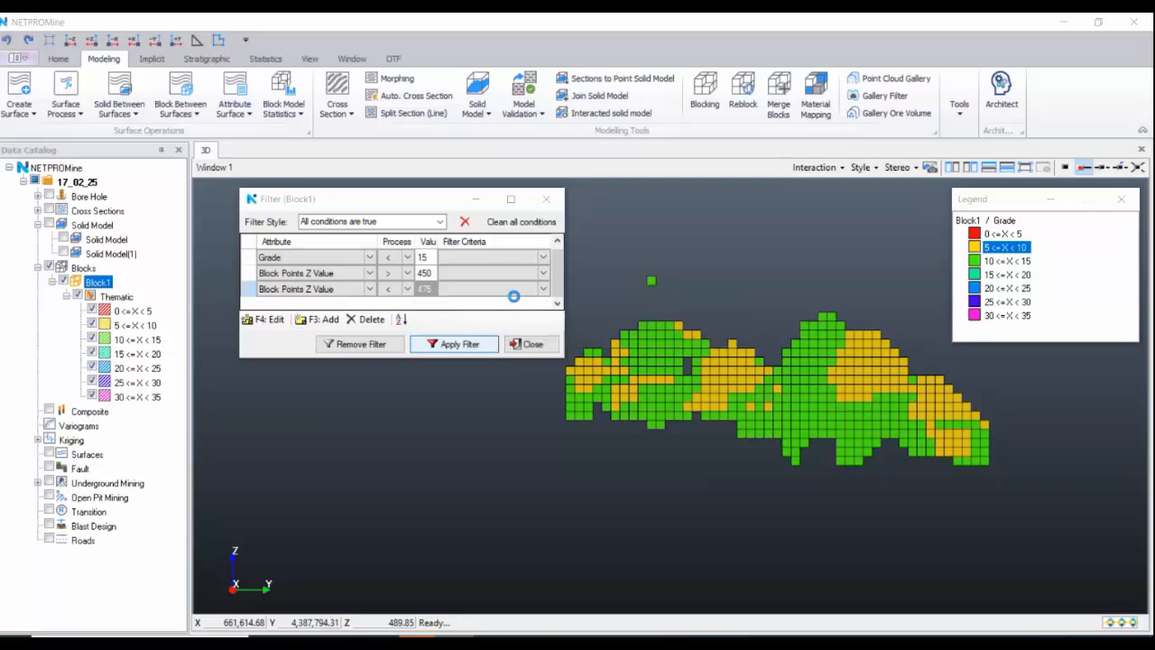
{"action": "scroll", "coordinate": [766, 402], "scroll_direction": "down", "scroll_amount": 2}
{"action": "left_click_drag", "start_coordinate": [763, 408], "coordinate": [682, 394]}
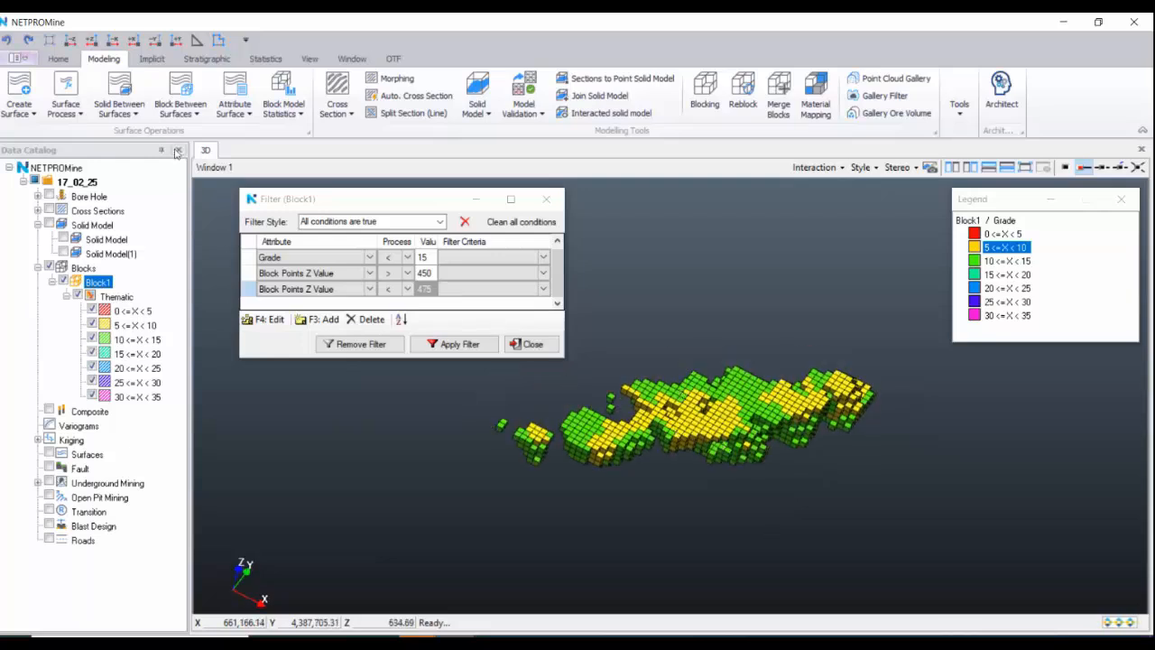
- Set the view to plan and start an area drawing on a new layer named AA2
{"action": "left_click", "coordinate": [70, 41]}
{"action": "middle_click_drag", "start_coordinate": [782, 399], "coordinate": [747, 445]}
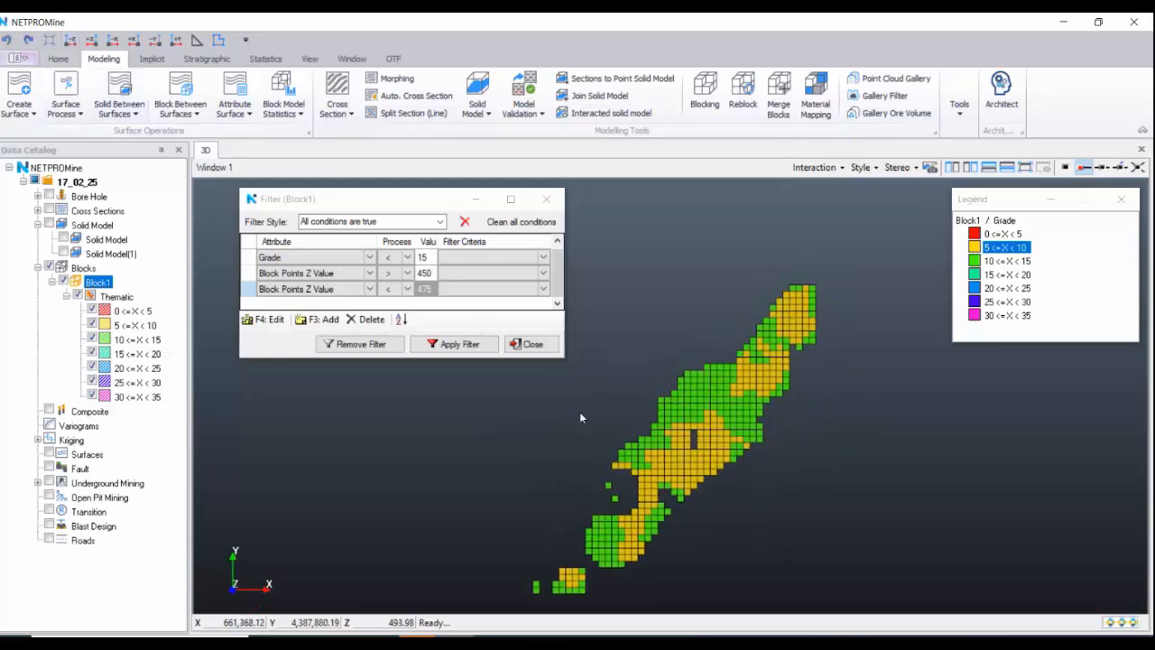
{"action": "right_click", "coordinate": [361, 426]}
{"action": "left_click", "coordinate": [458, 541]}
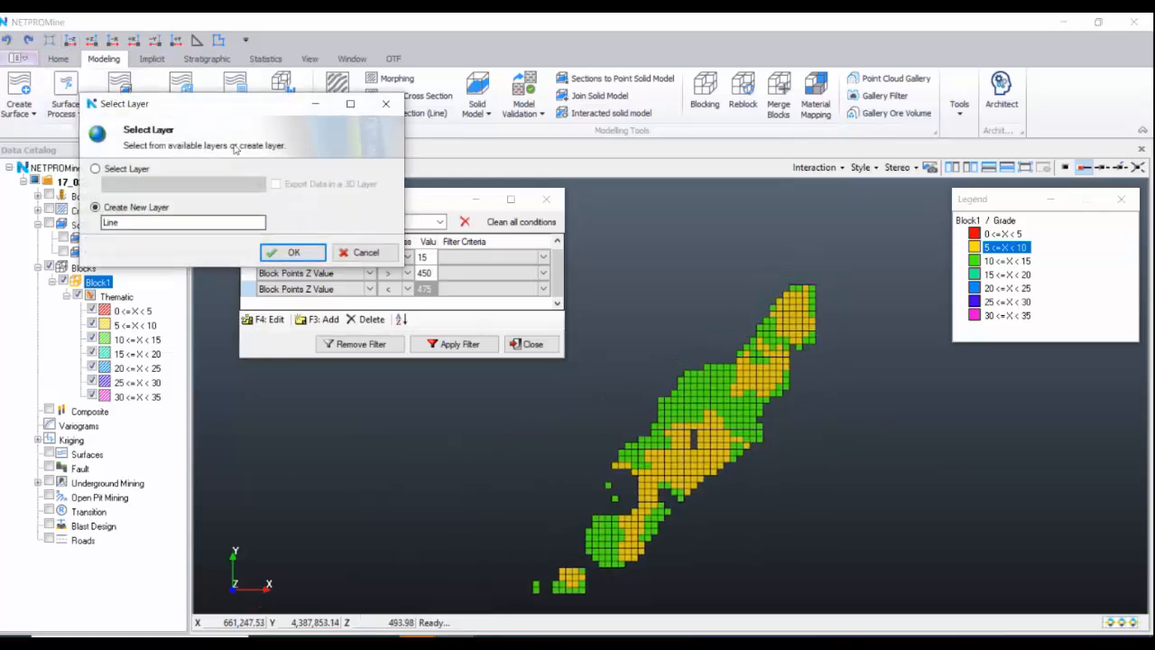
{"action": "left_click", "coordinate": [129, 221]}
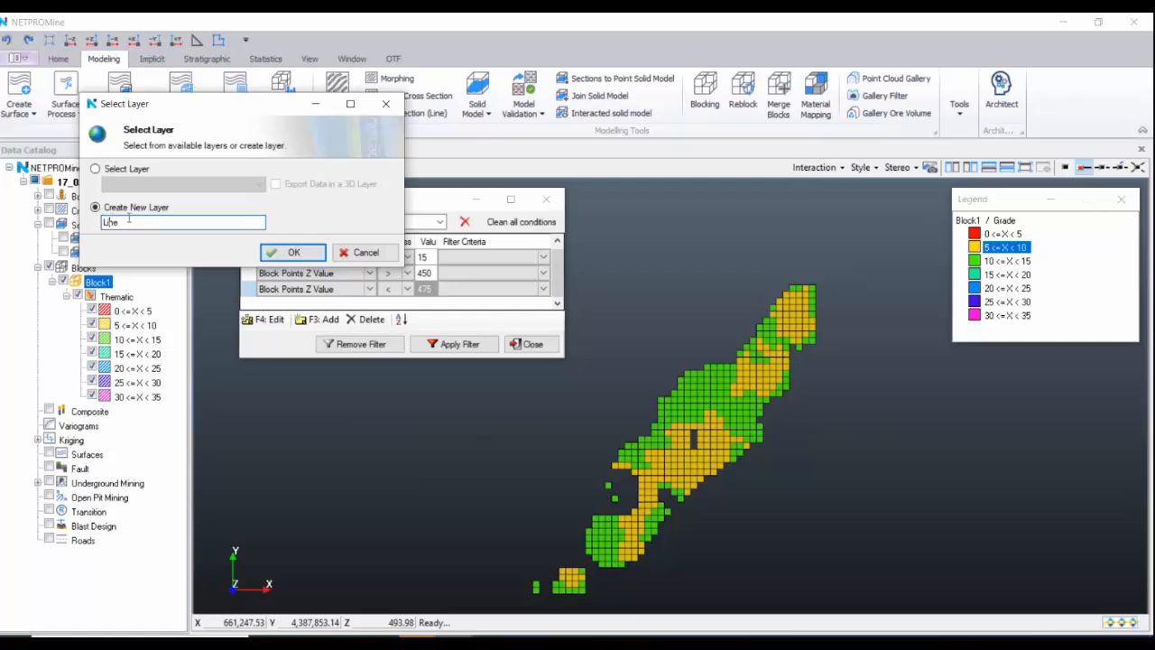
{"action": "double_click", "coordinate": [129, 221]}
{"action": "type", "text": "AAA"}
{"action": "left_click", "coordinate": [294, 254]}
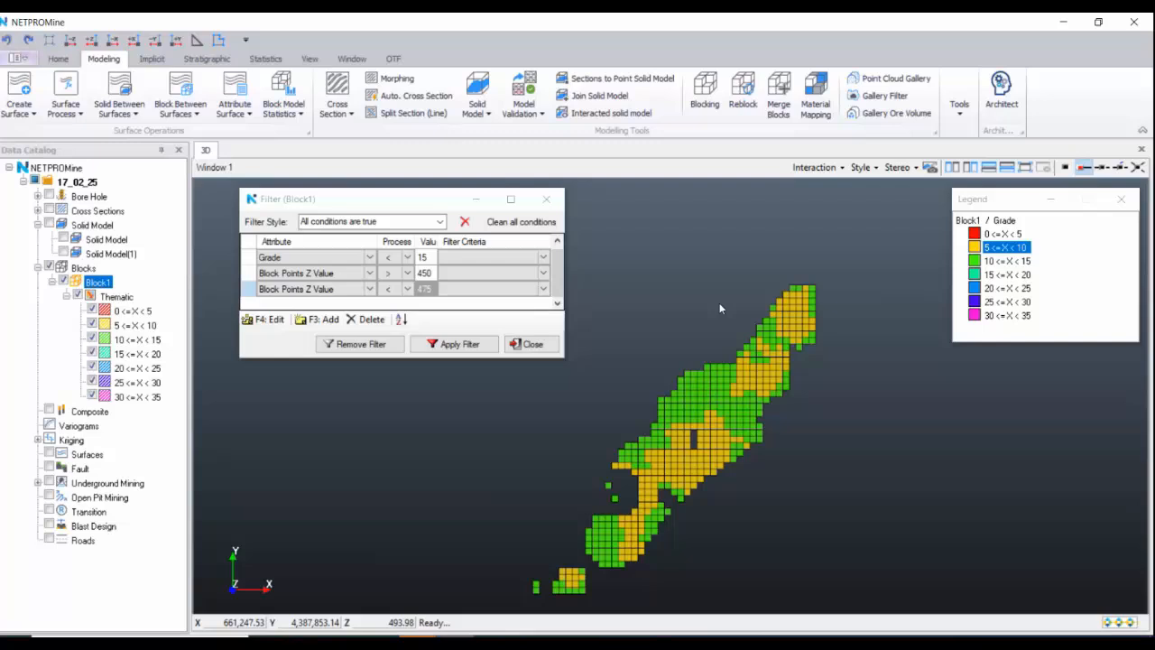
- Draw a closed five-point boundary around the upper-right, northeastern part of the filtered blocks
{"action": "left_click", "coordinate": [645, 358]}
{"action": "left_click", "coordinate": [788, 492]}
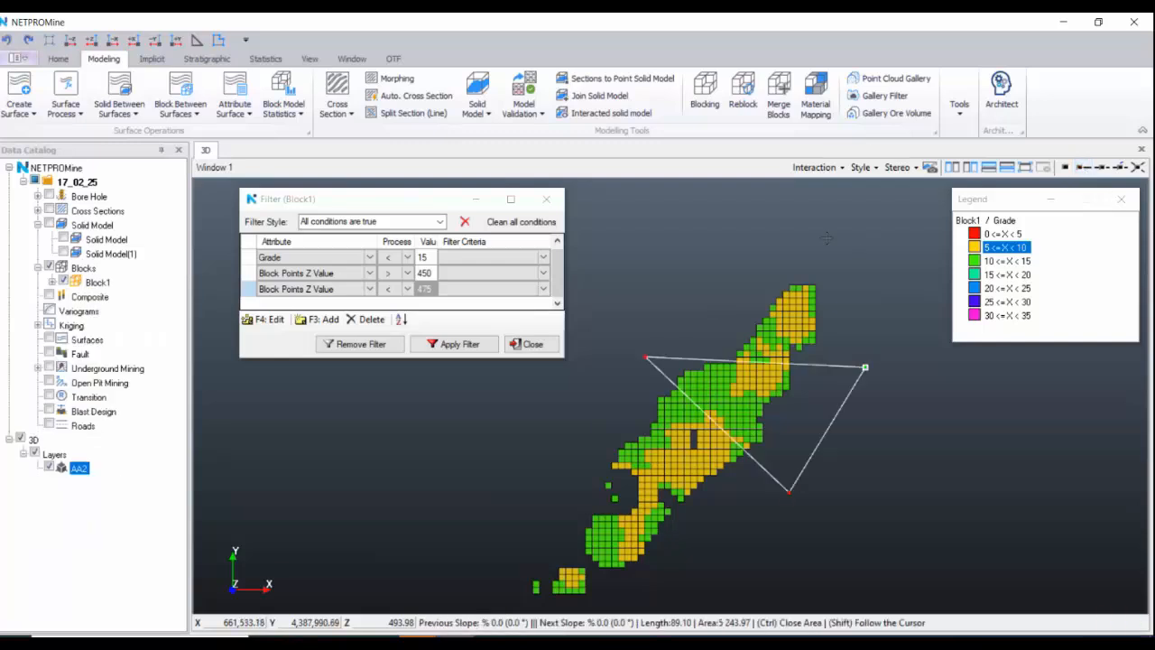
{"action": "left_click", "coordinate": [865, 367]}
{"action": "left_click", "coordinate": [824, 238]}
{"action": "left_click", "coordinate": [727, 243]}
{"action": "right_click", "coordinate": [851, 406]}
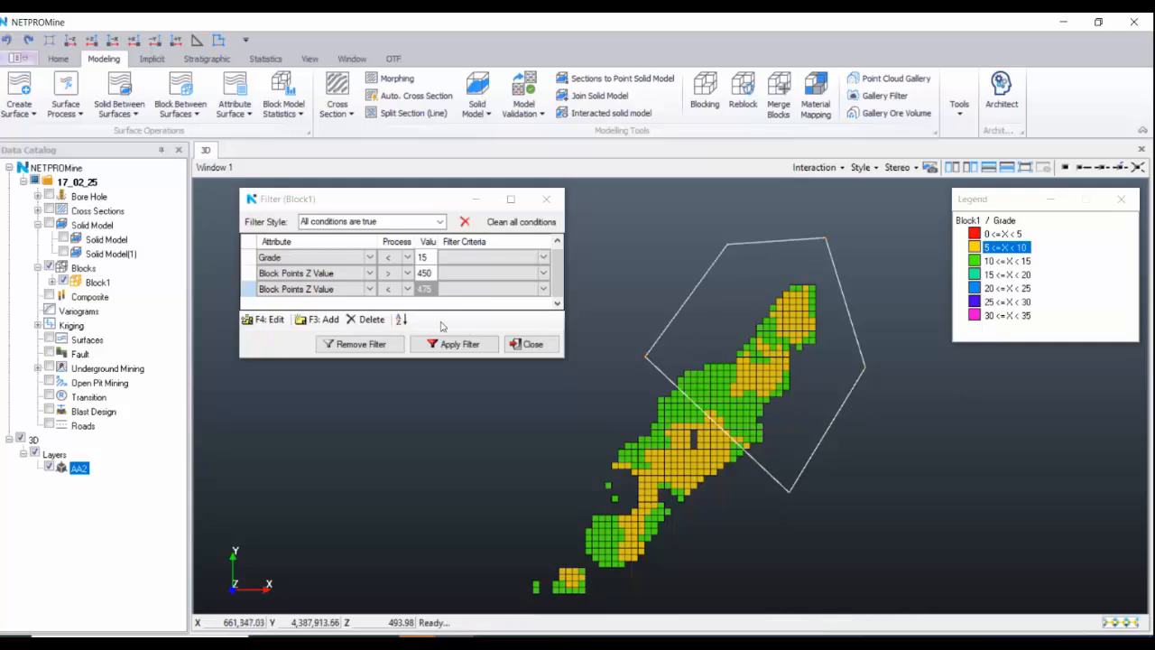
- Add an Inside Boundary condition to the Block1 filter with Central Point of the block as its criterion
{"action": "left_click", "coordinate": [326, 319]}
{"action": "left_click", "coordinate": [342, 290]}
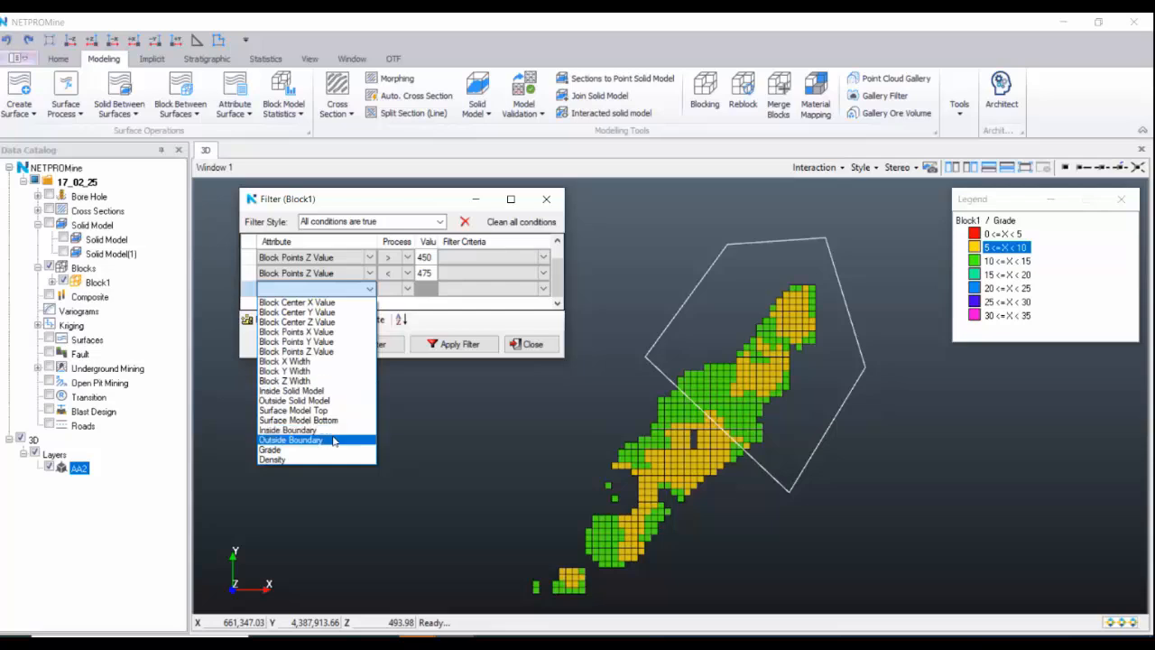
{"action": "left_click", "coordinate": [334, 429]}
{"action": "left_click", "coordinate": [466, 289]}
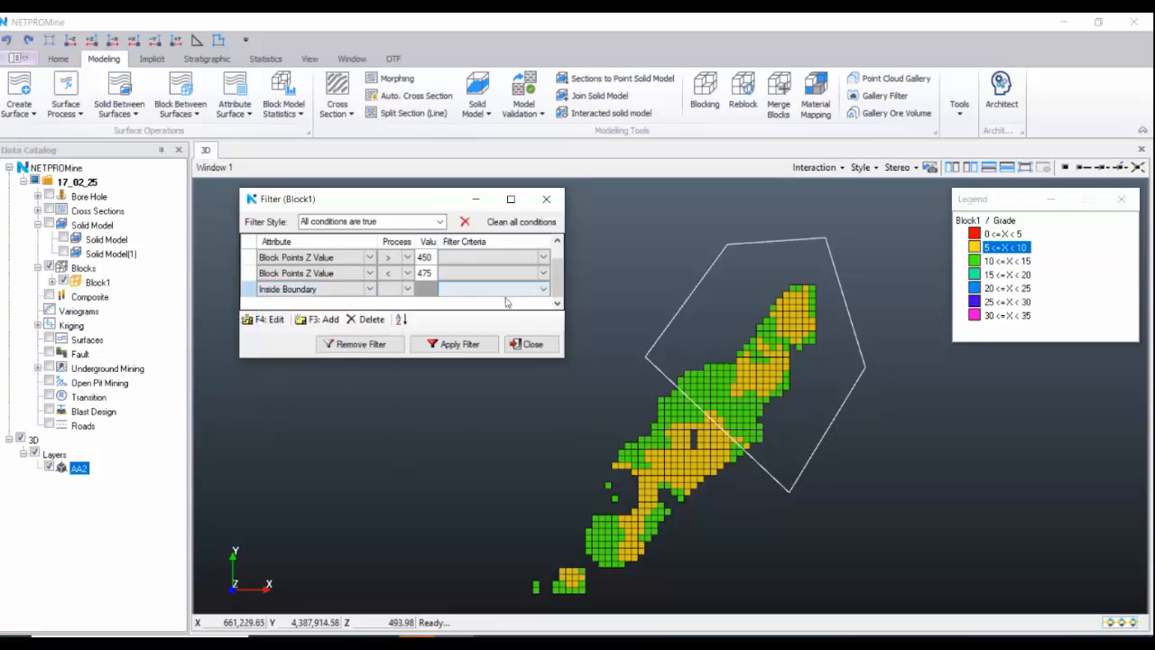
{"action": "left_click", "coordinate": [542, 289]}
{"action": "left_click", "coordinate": [525, 322]}
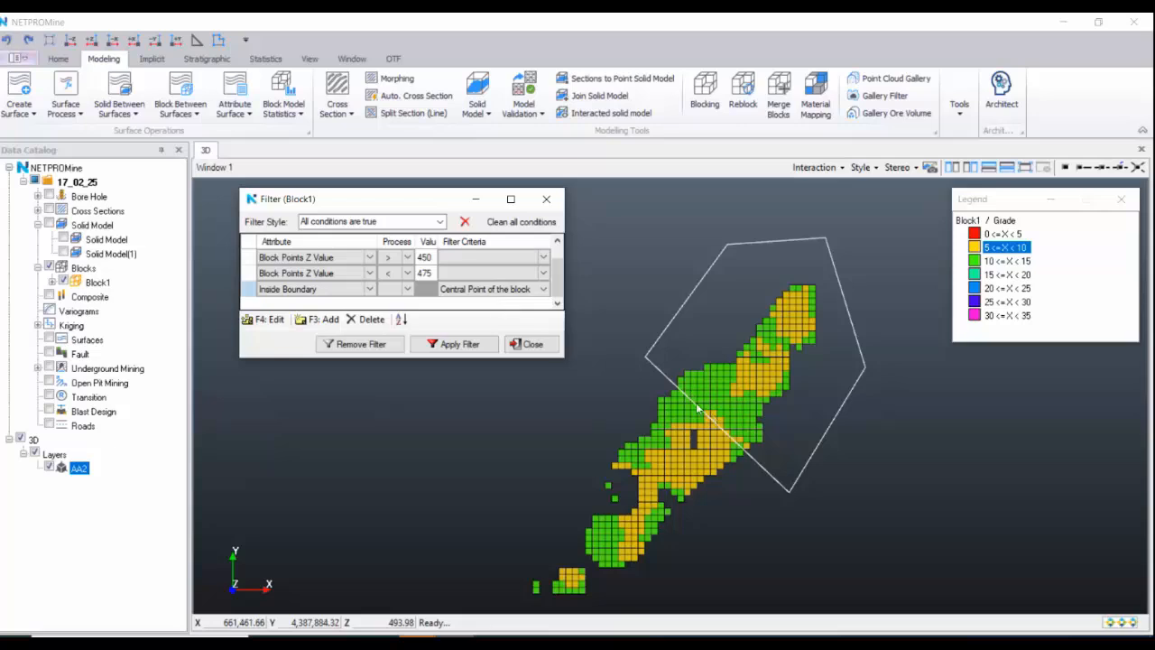
- Apply the filter using the drawn polygon as the boundary area and inspect the blocks inside it
{"action": "scroll", "coordinate": [681, 370], "scroll_direction": "up", "scroll_amount": 2}
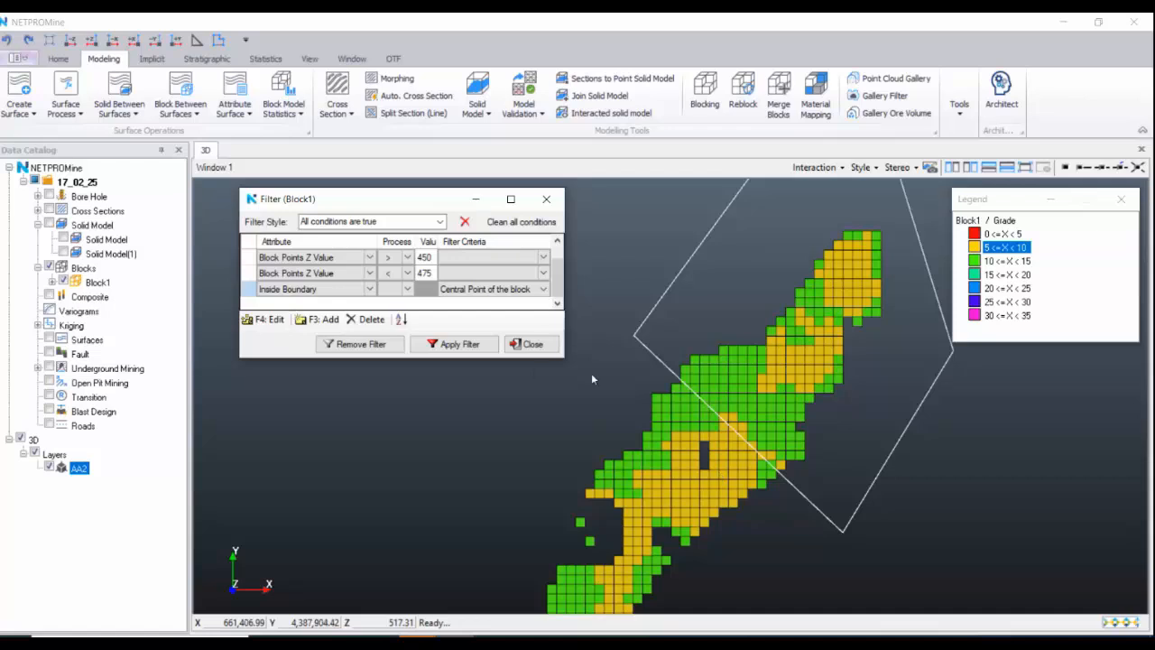
{"action": "left_click", "coordinate": [460, 346]}
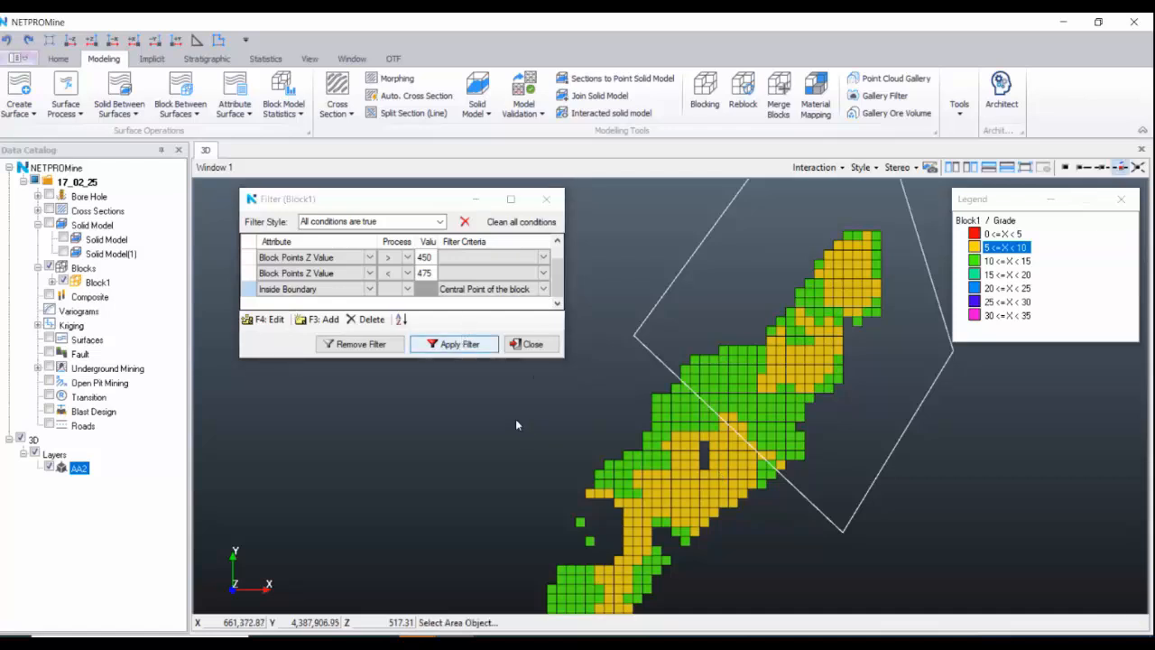
{"action": "left_click", "coordinate": [455, 344]}
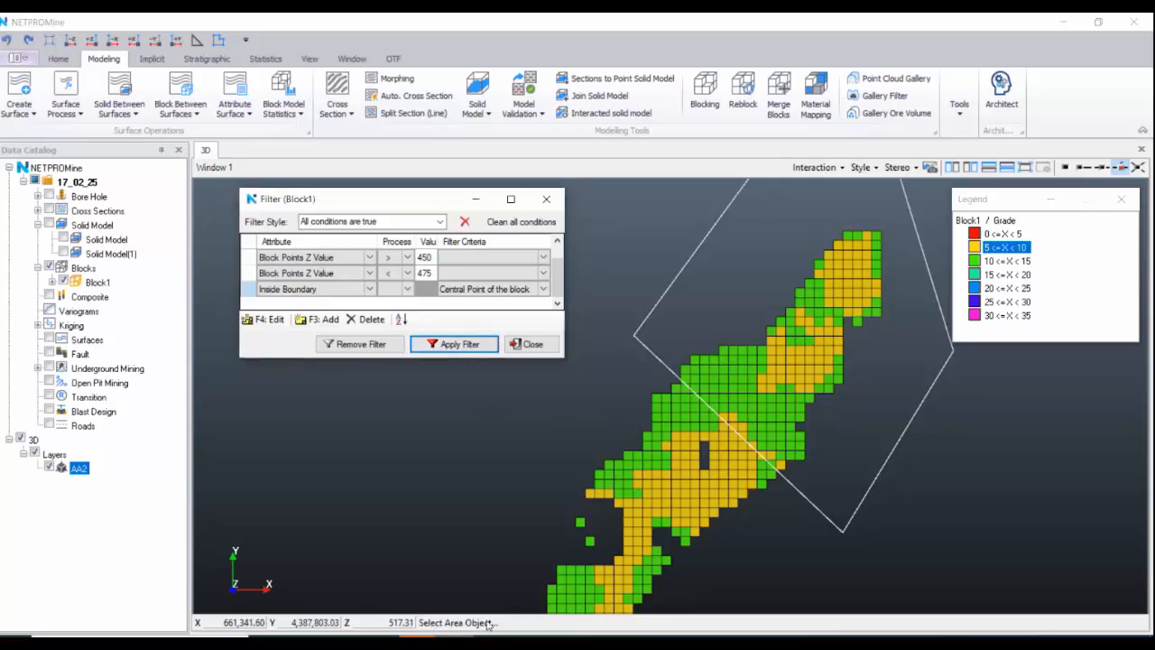
{"action": "left_click", "coordinate": [341, 290]}
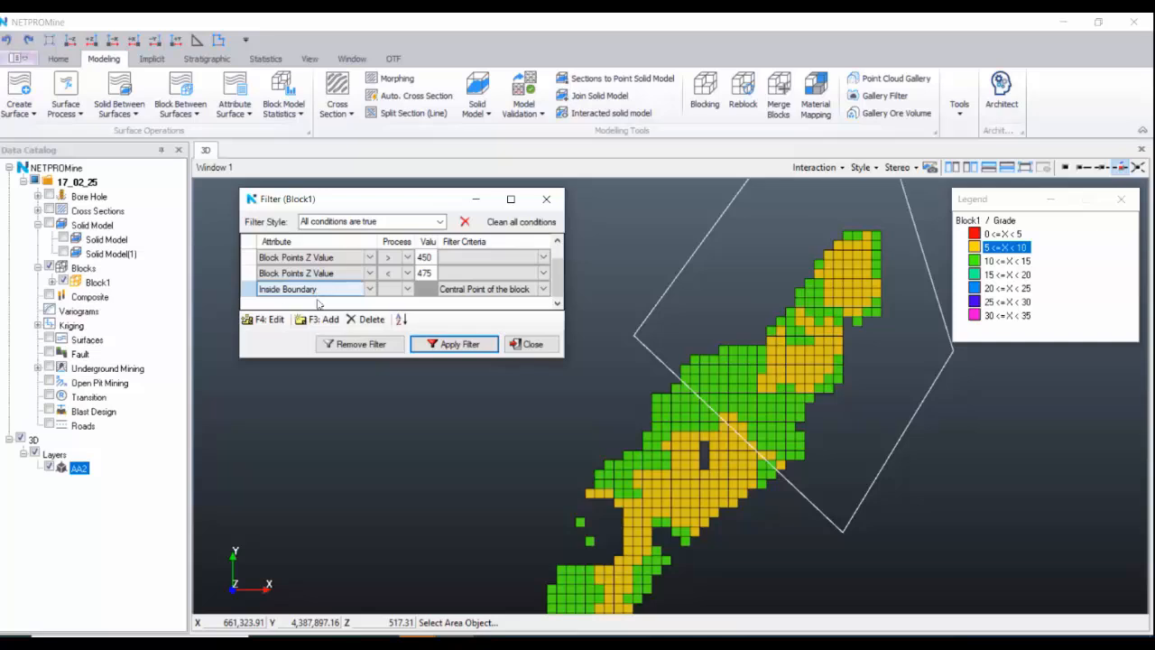
{"action": "left_click", "coordinate": [652, 348]}
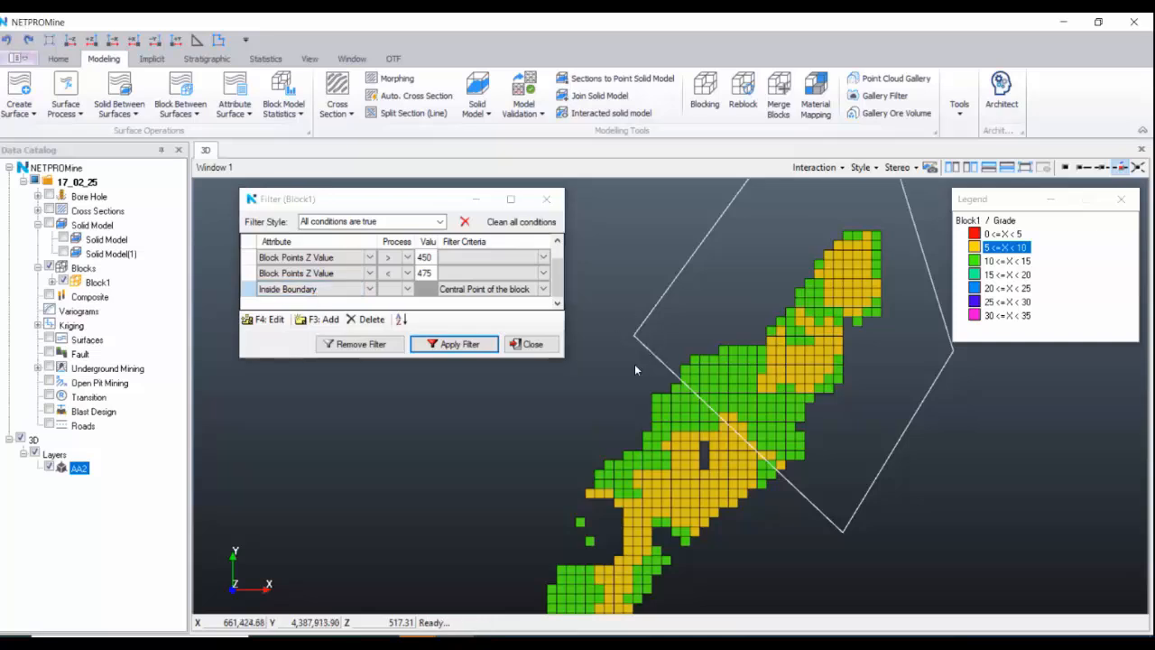
{"action": "left_click", "coordinate": [646, 350]}
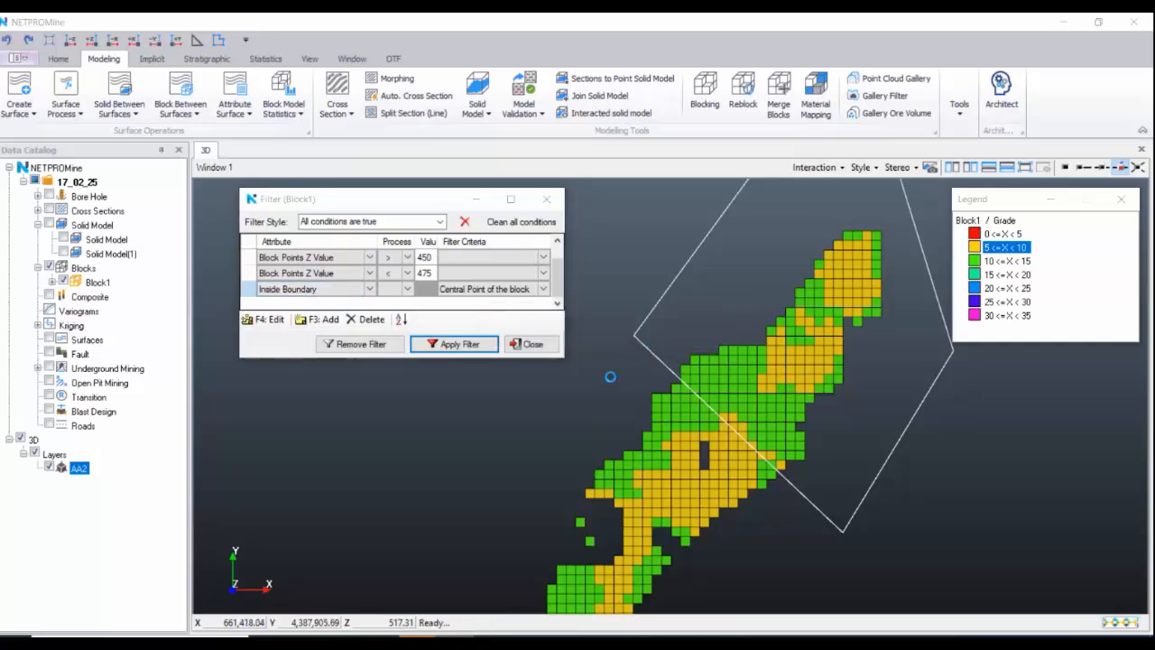
{"action": "scroll", "coordinate": [587, 415], "scroll_direction": "down", "scroll_amount": 3}
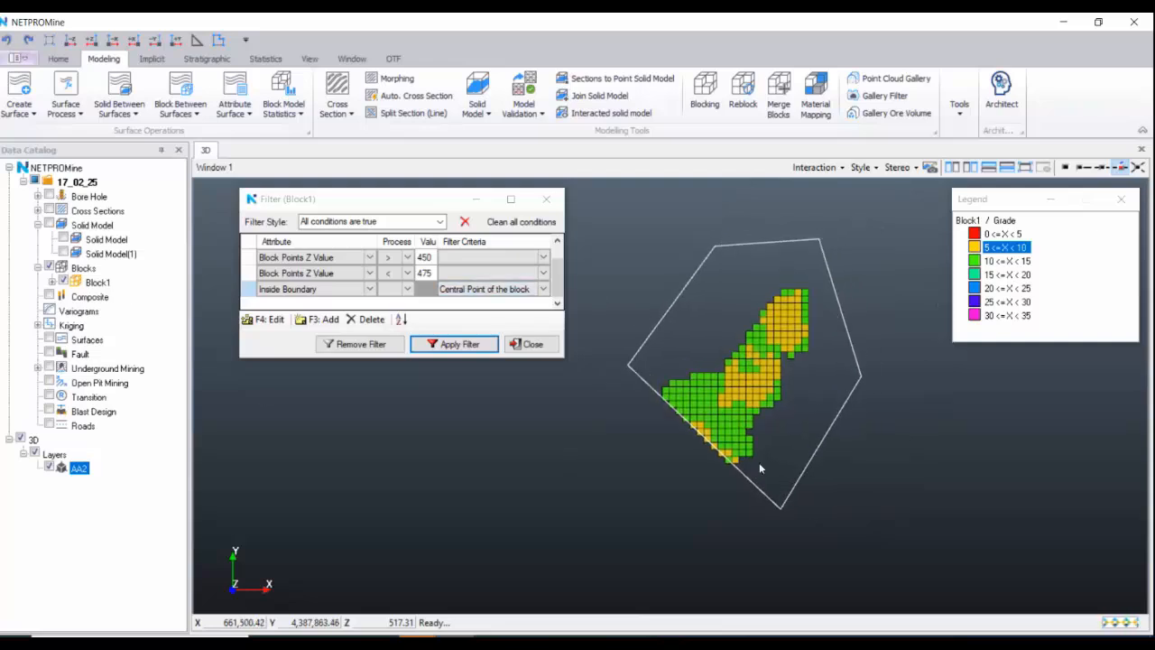
{"action": "middle_click_drag", "start_coordinate": [775, 424], "coordinate": [725, 298]}
- Create a second block model from the filtered Block1 and turn on its display
{"action": "left_click", "coordinate": [149, 285]}
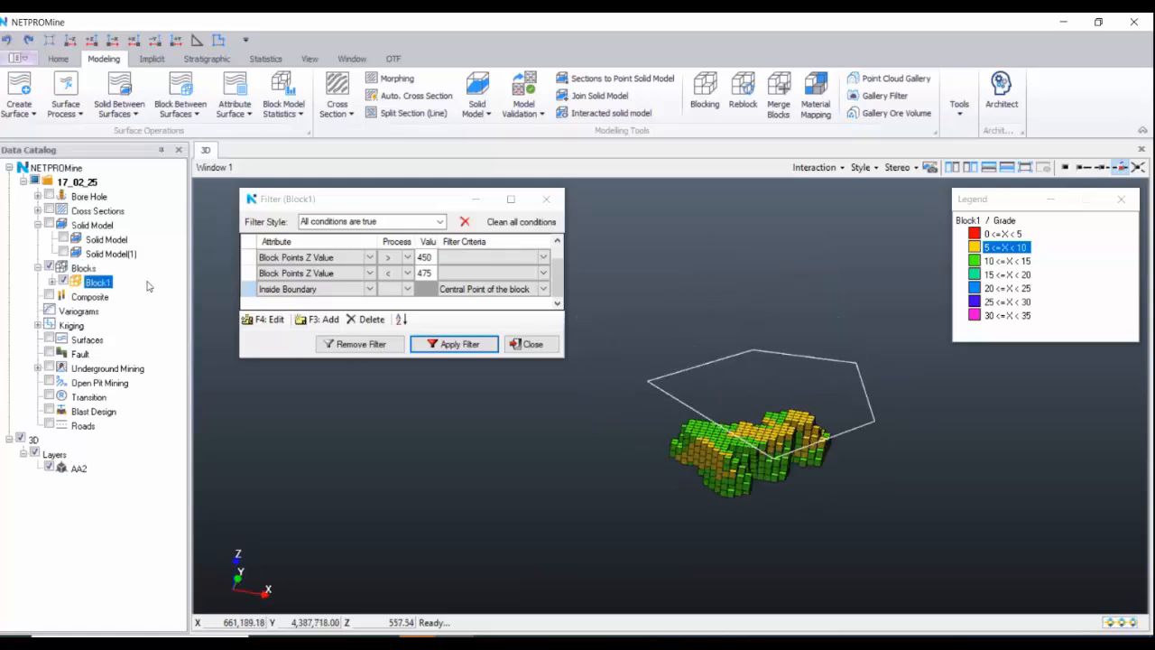
{"action": "right_click", "coordinate": [149, 285]}
{"action": "left_click", "coordinate": [180, 566]}
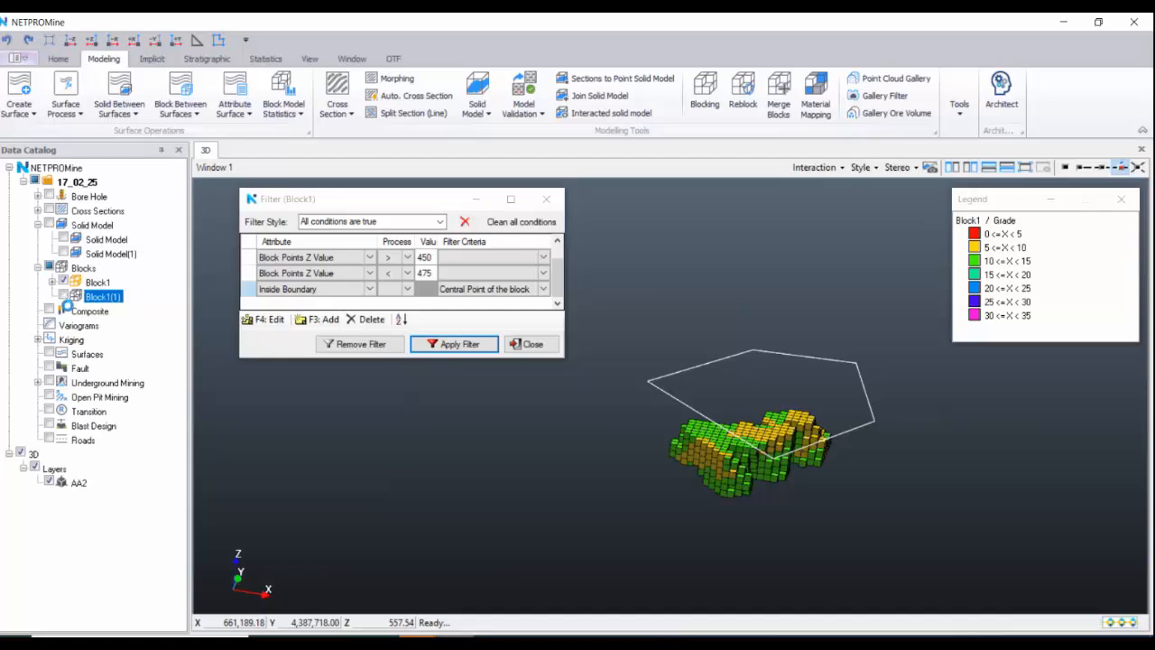
{"action": "left_click", "coordinate": [64, 296]}
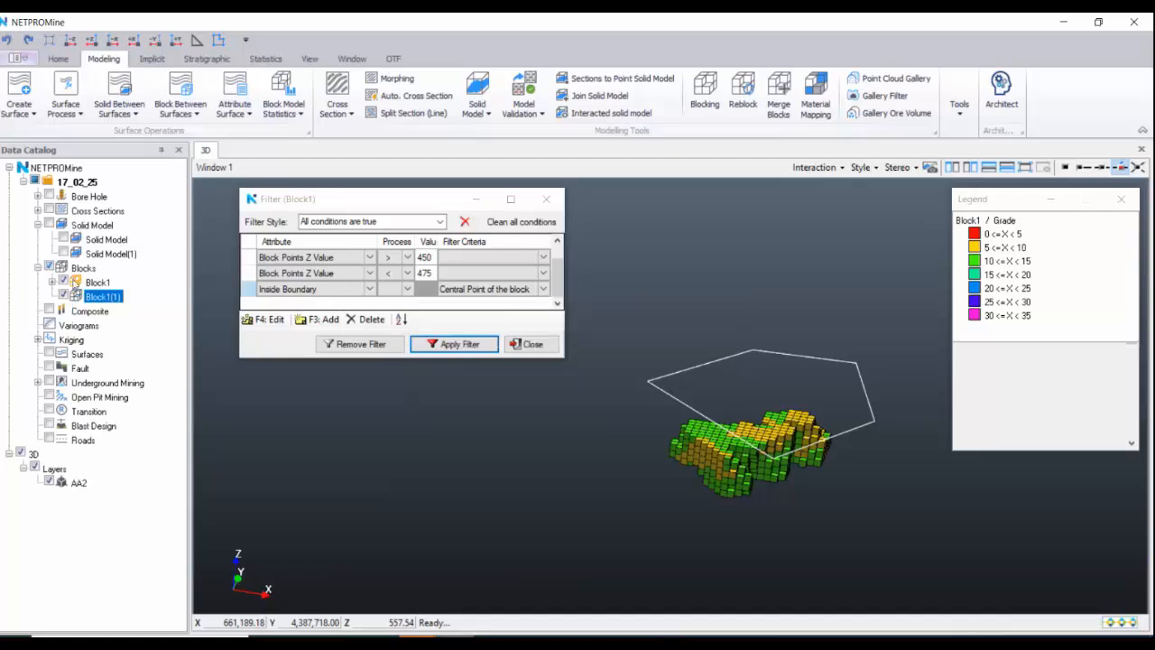
- Try raising the transparency of Block1 to 96
{"action": "left_click", "coordinate": [97, 282]}
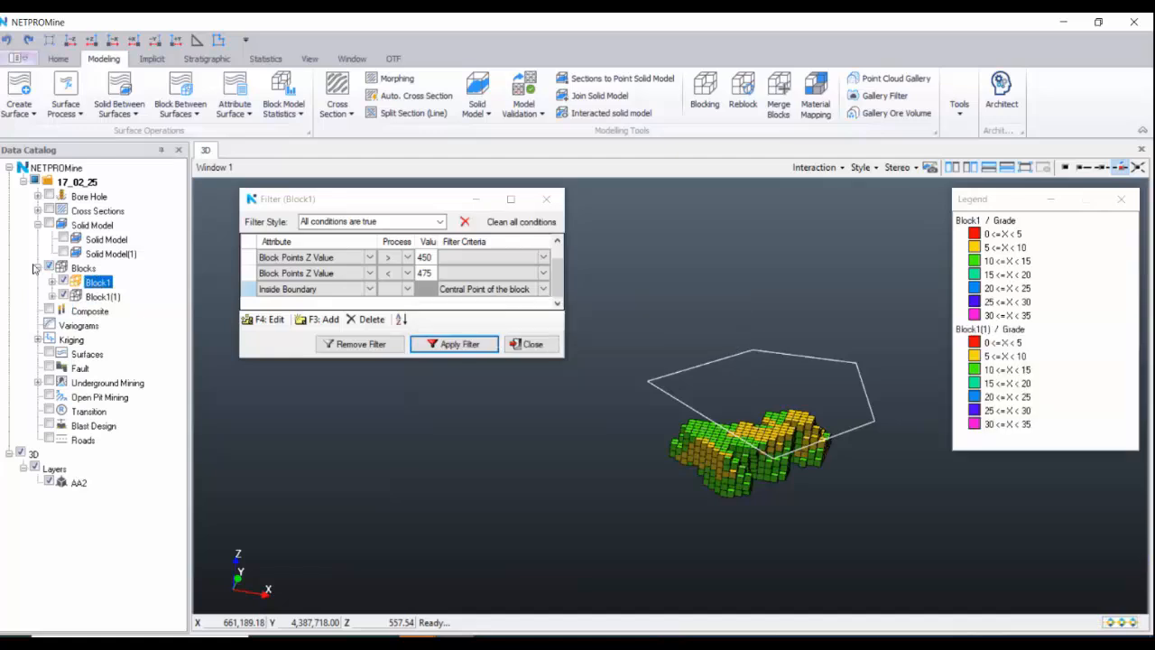
{"action": "right_click", "coordinate": [113, 294]}
{"action": "left_click_drag", "start_coordinate": [150, 478], "coordinate": [359, 470]}
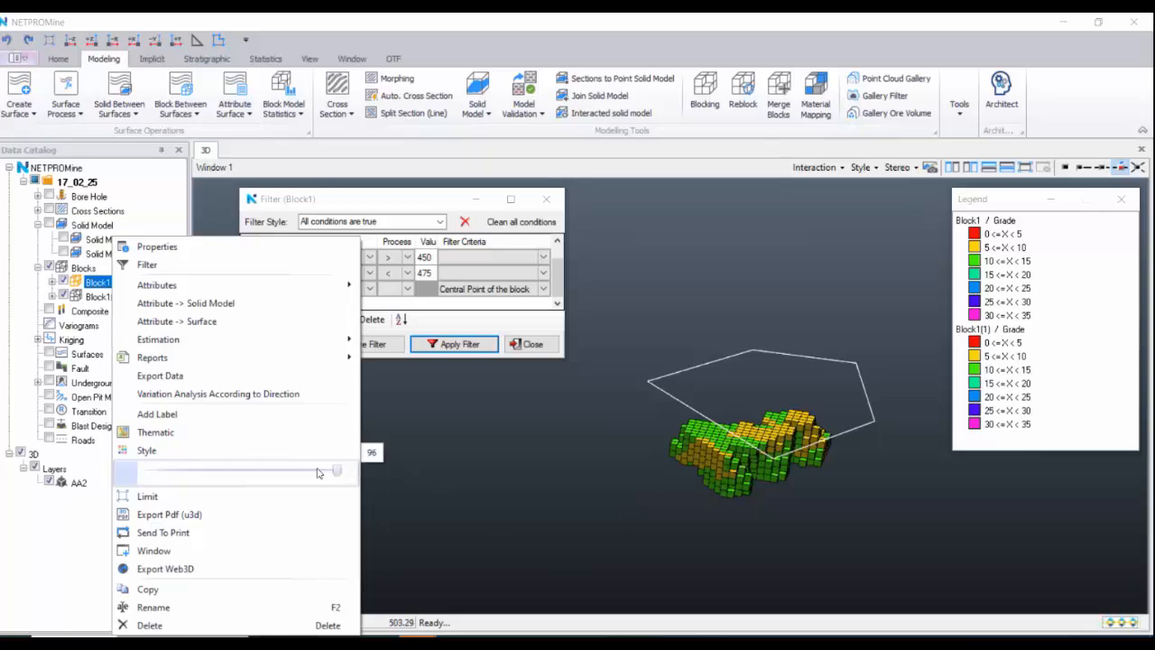
{"action": "left_click", "coordinate": [56, 276]}
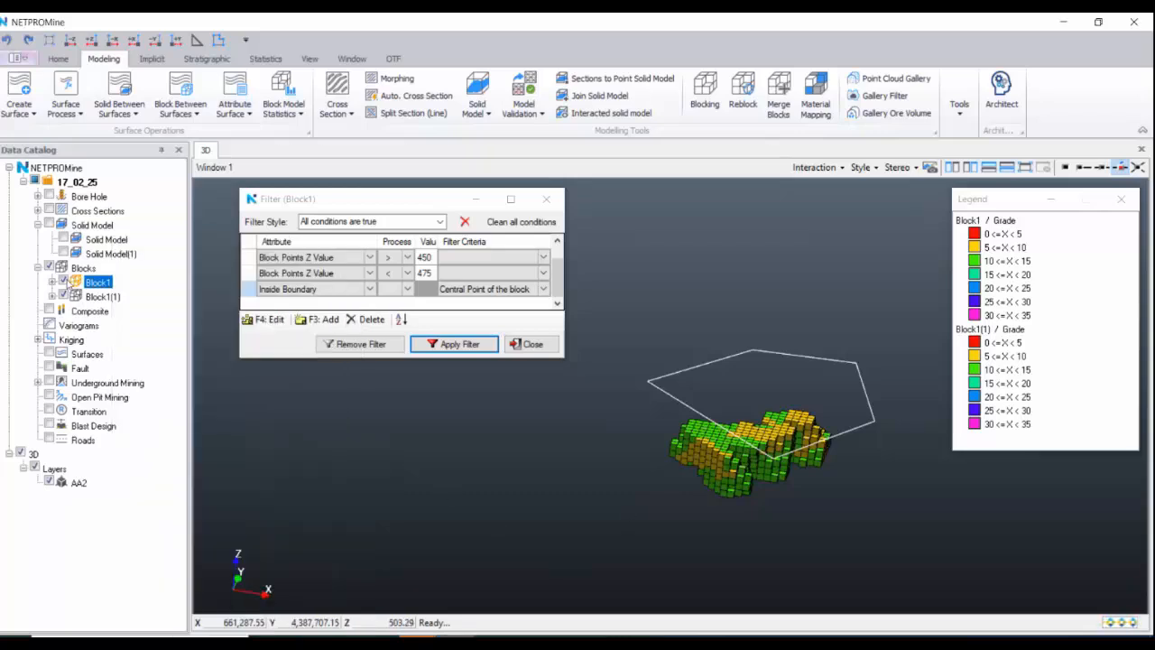
- Hide Block1 and examine the Block1(1) model on its own from a closer, different angle
{"action": "left_click", "coordinate": [63, 283]}
{"action": "scroll", "coordinate": [745, 424], "scroll_direction": "up", "scroll_amount": 2}
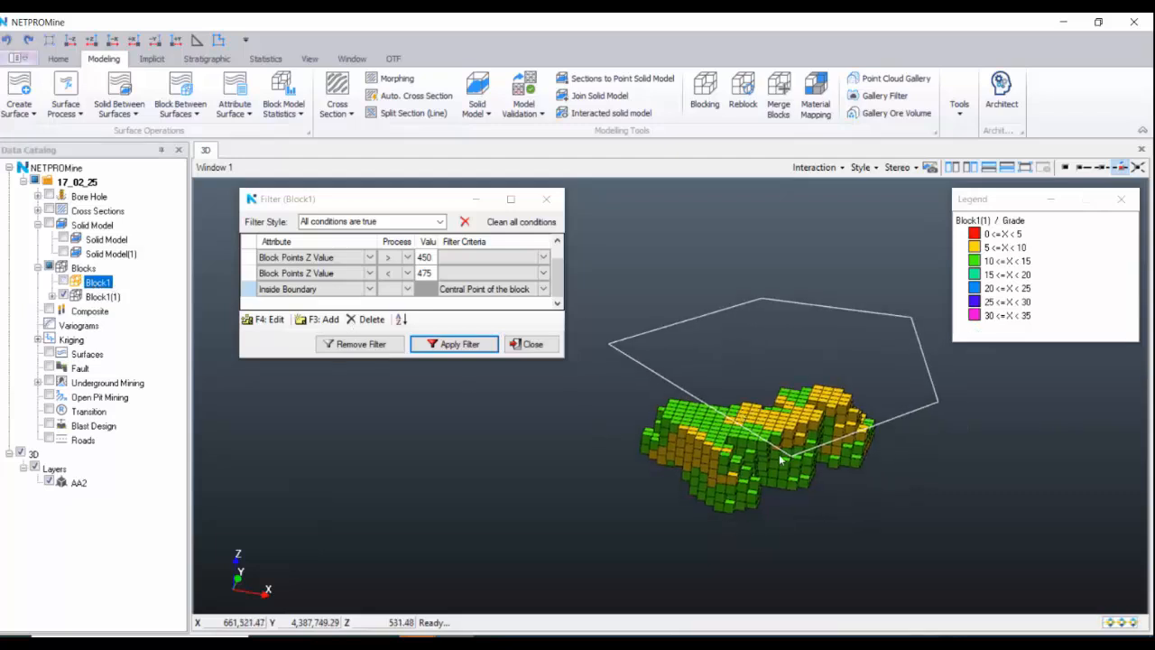
{"action": "left_click", "coordinate": [139, 296]}
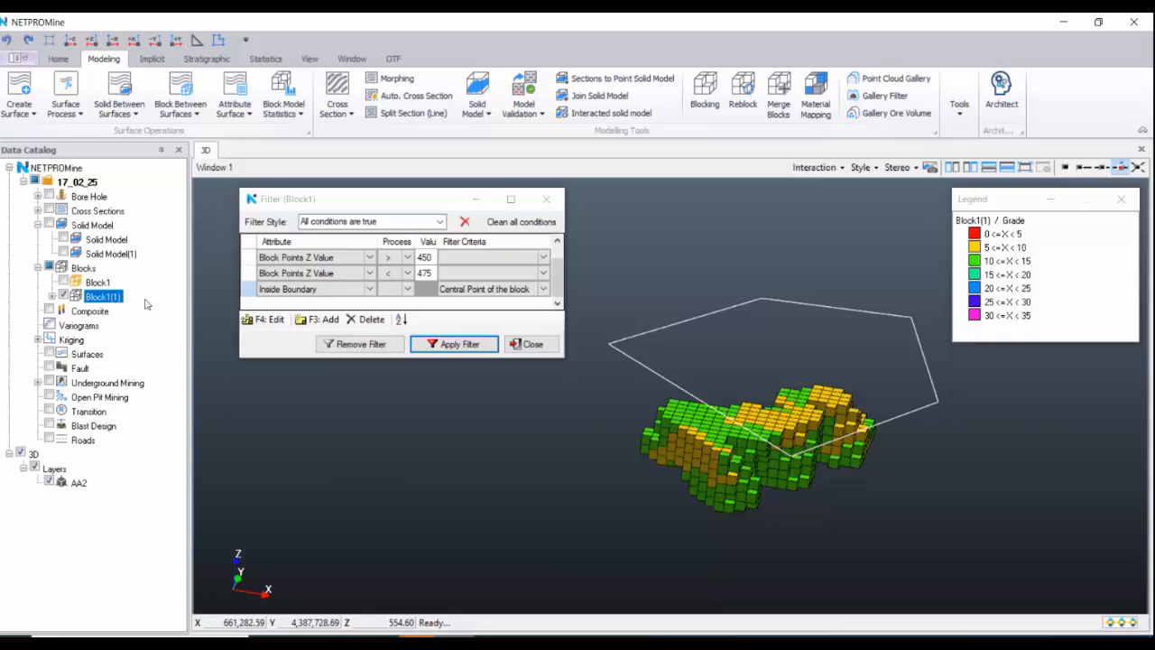
{"action": "right_click", "coordinate": [144, 305]}
{"action": "left_click_drag", "start_coordinate": [187, 470], "coordinate": [112, 510]}
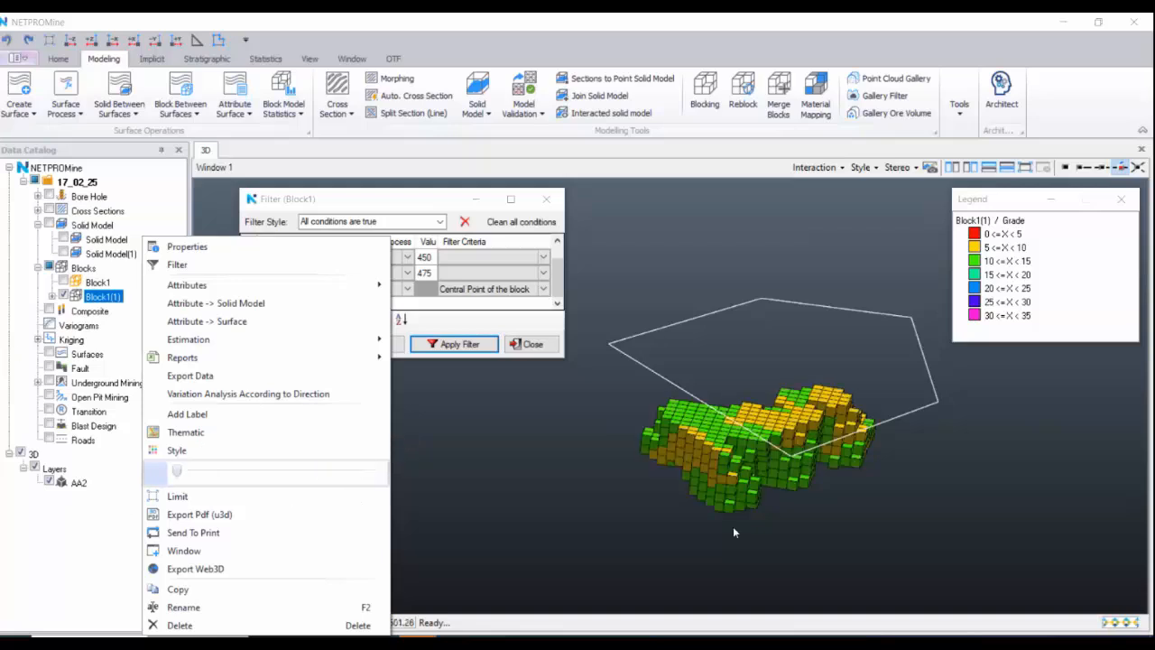
{"action": "left_click_drag", "start_coordinate": [777, 470], "coordinate": [749, 463]}
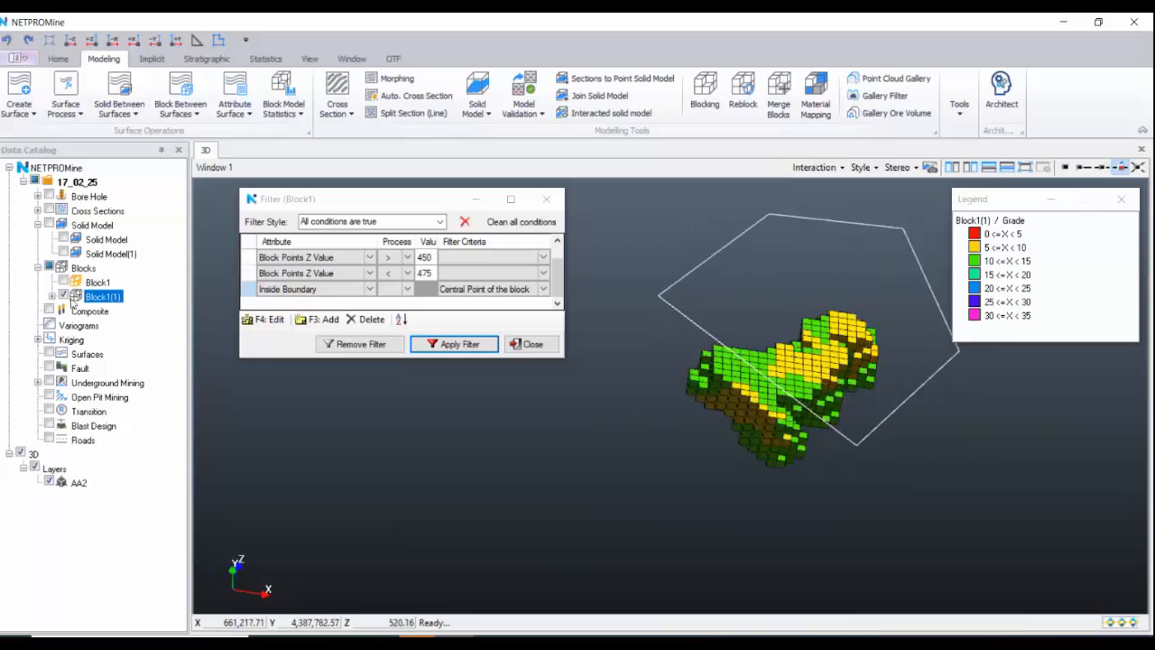
- Display Block1 instead of Block1(1) and filter it with an Outside Boundary condition, using the drawn polygon as the area
{"action": "left_click", "coordinate": [63, 296]}
{"action": "left_click", "coordinate": [64, 282]}
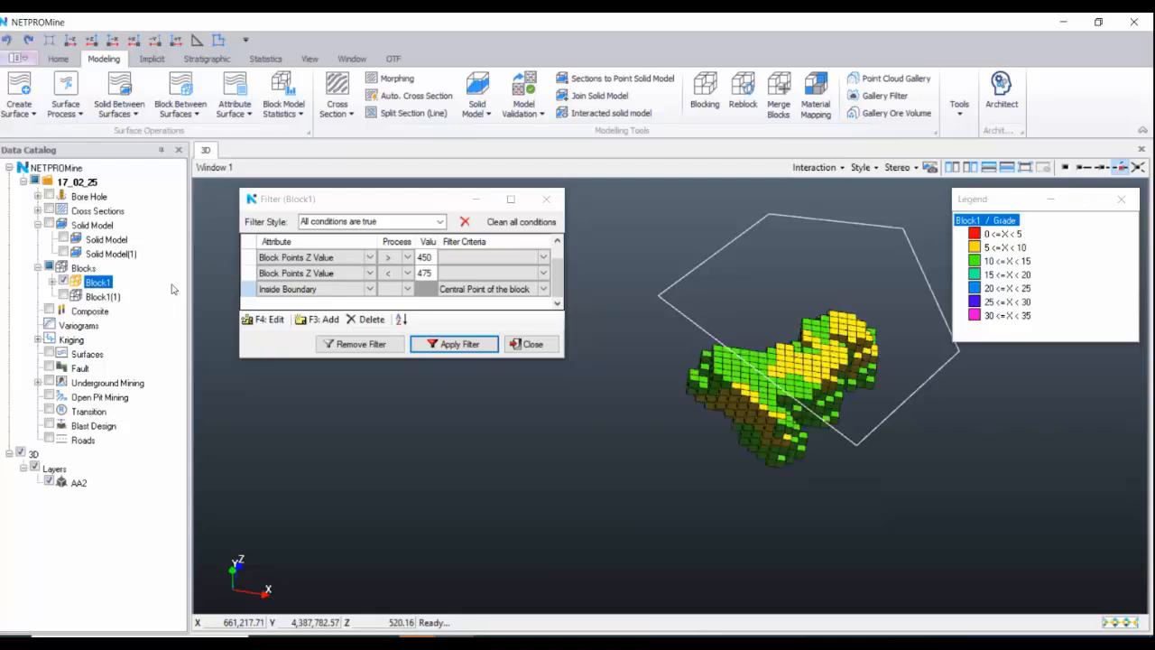
{"action": "left_click", "coordinate": [369, 290]}
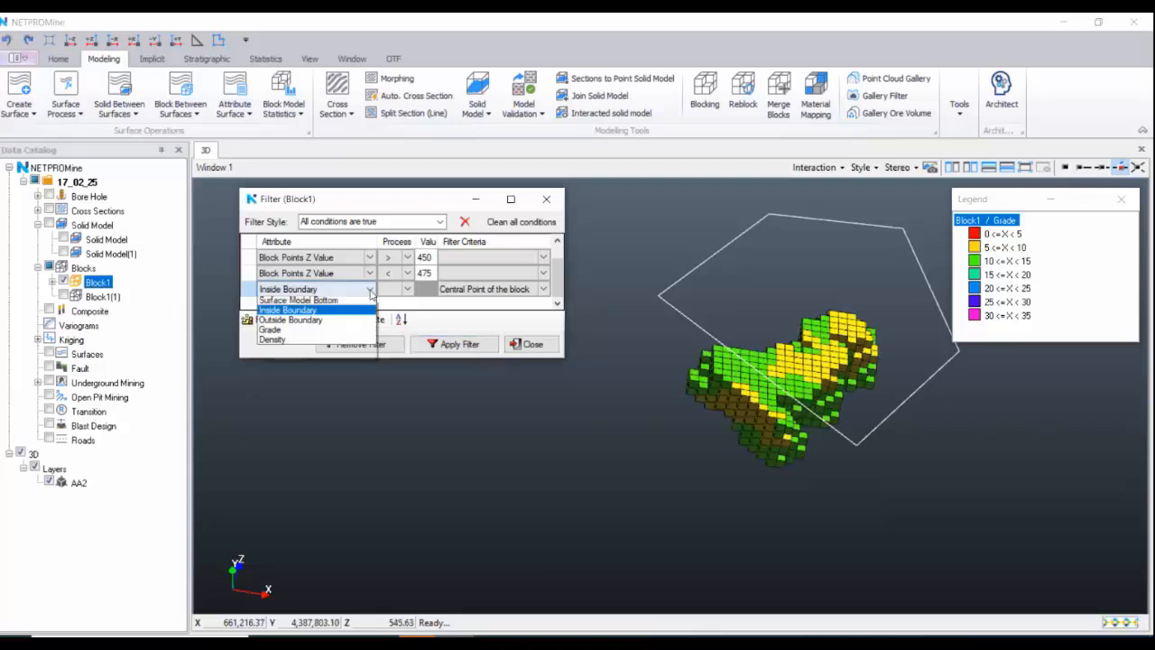
{"action": "left_click", "coordinate": [358, 442]}
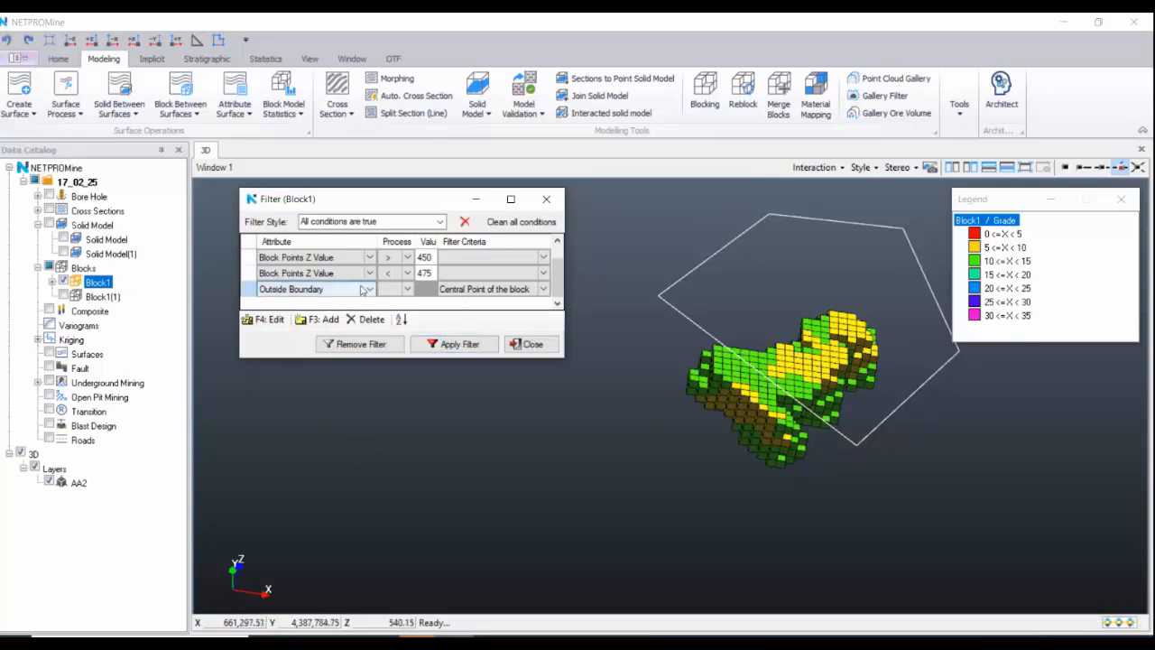
{"action": "left_click", "coordinate": [453, 344]}
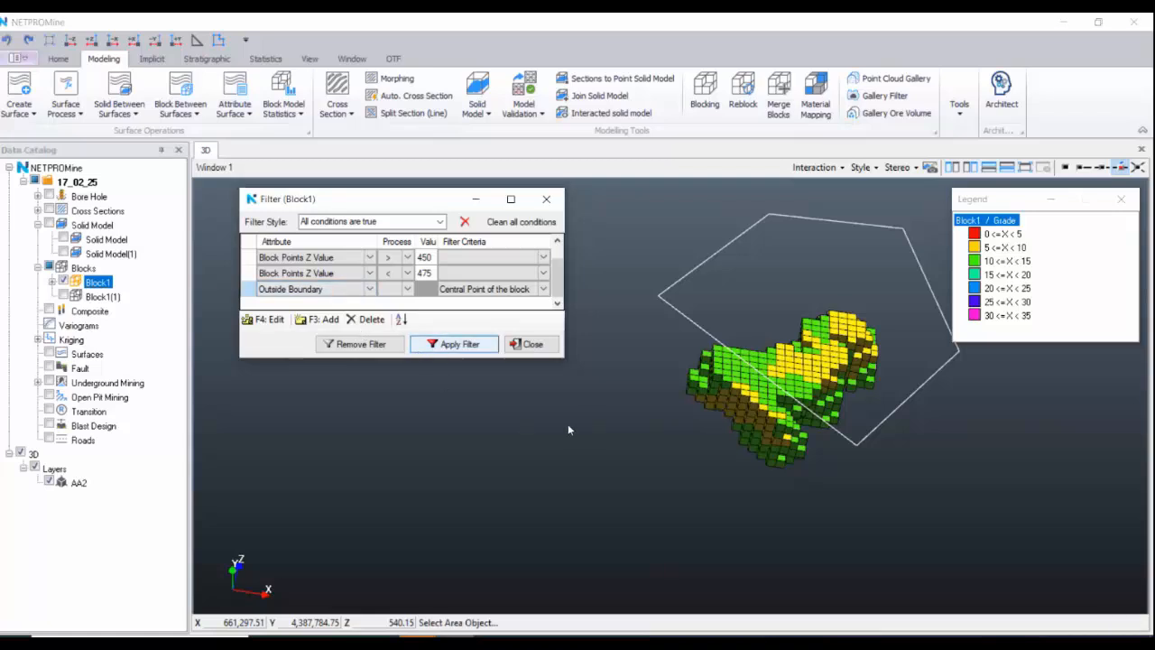
{"action": "left_click", "coordinate": [674, 312]}
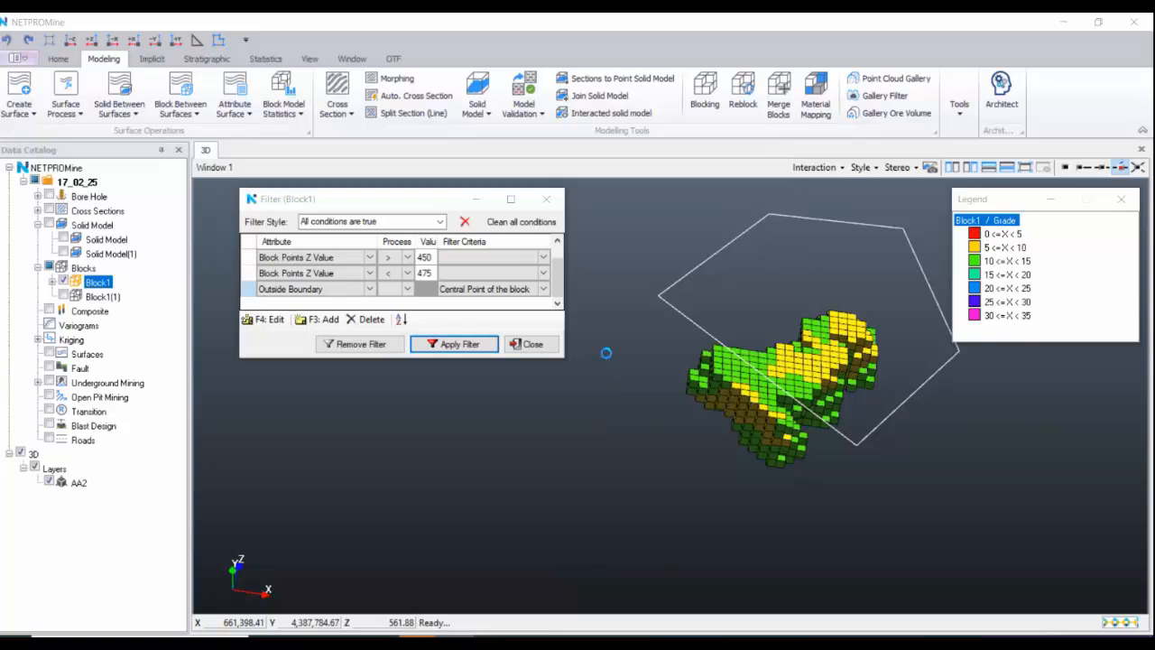
- Copy the filtered Block1 as another block model and remove the filter from Block1, closing the filter settings
{"action": "right_click", "coordinate": [125, 282]}
{"action": "left_click", "coordinate": [208, 593]}
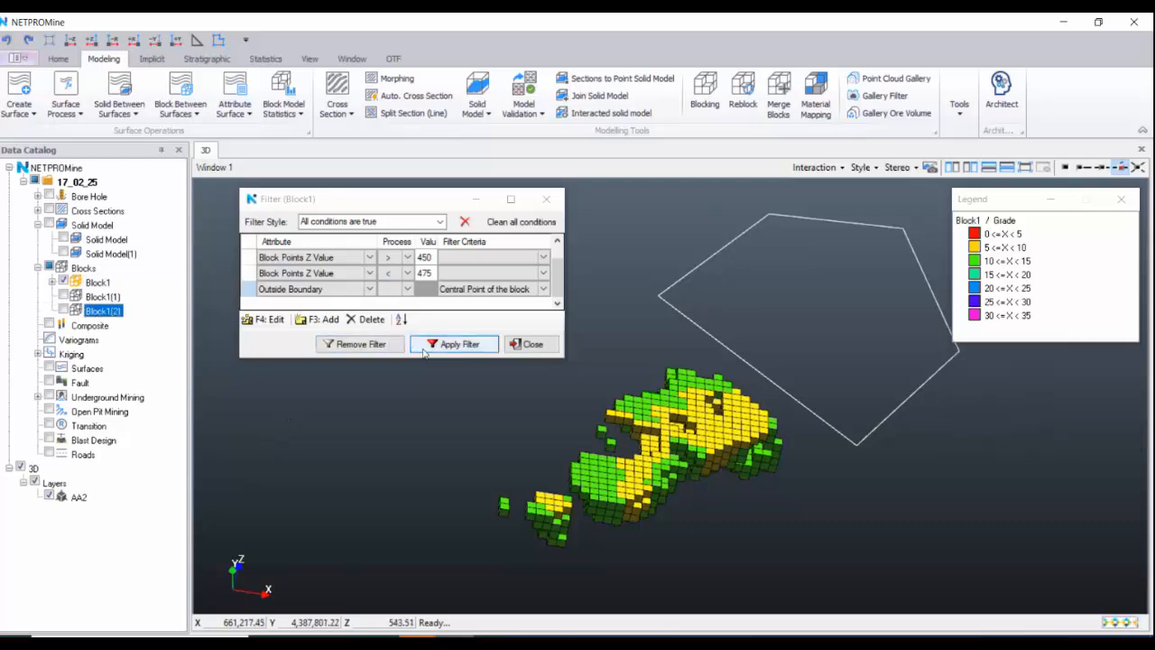
{"action": "left_click", "coordinate": [393, 343]}
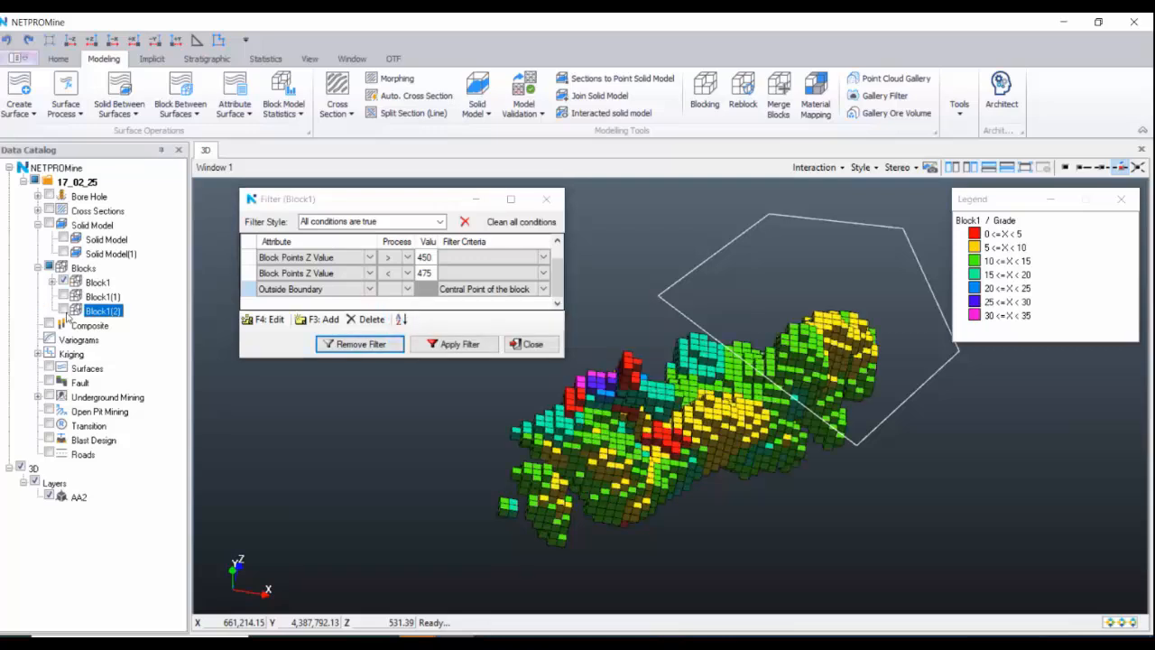
{"action": "left_click", "coordinate": [546, 199]}
- Display Block1(1) and Block1(2) together with Block1 hidden, and remove the 3D drawing that holds the boundary polygon
{"action": "left_click", "coordinate": [63, 281]}
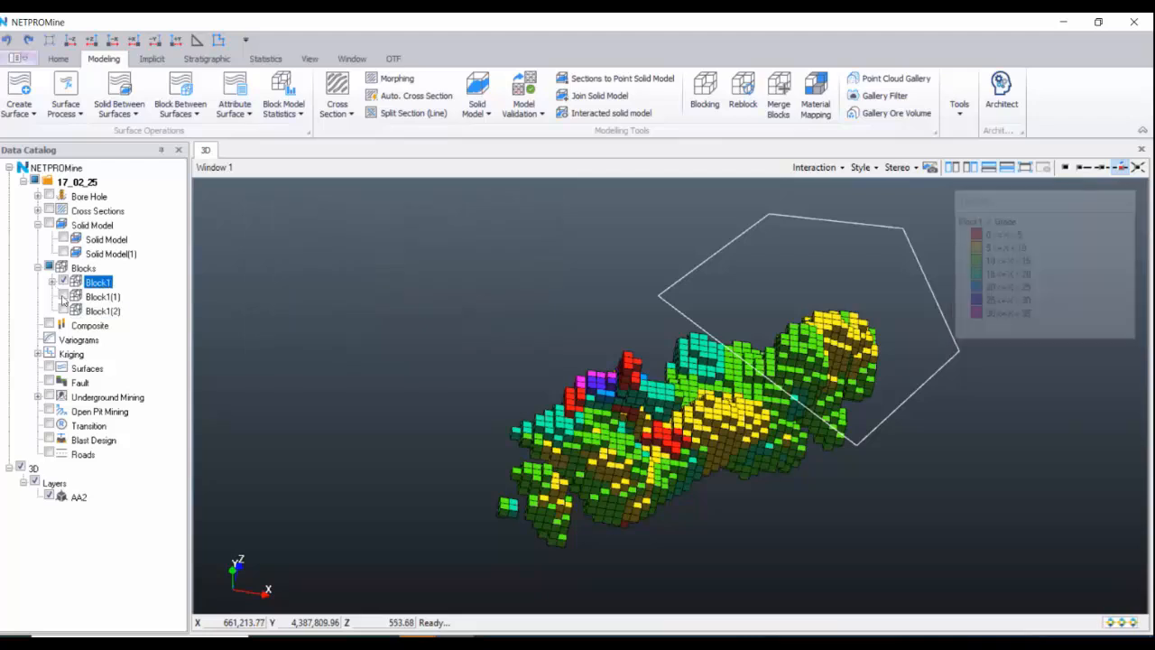
{"action": "left_click", "coordinate": [64, 296]}
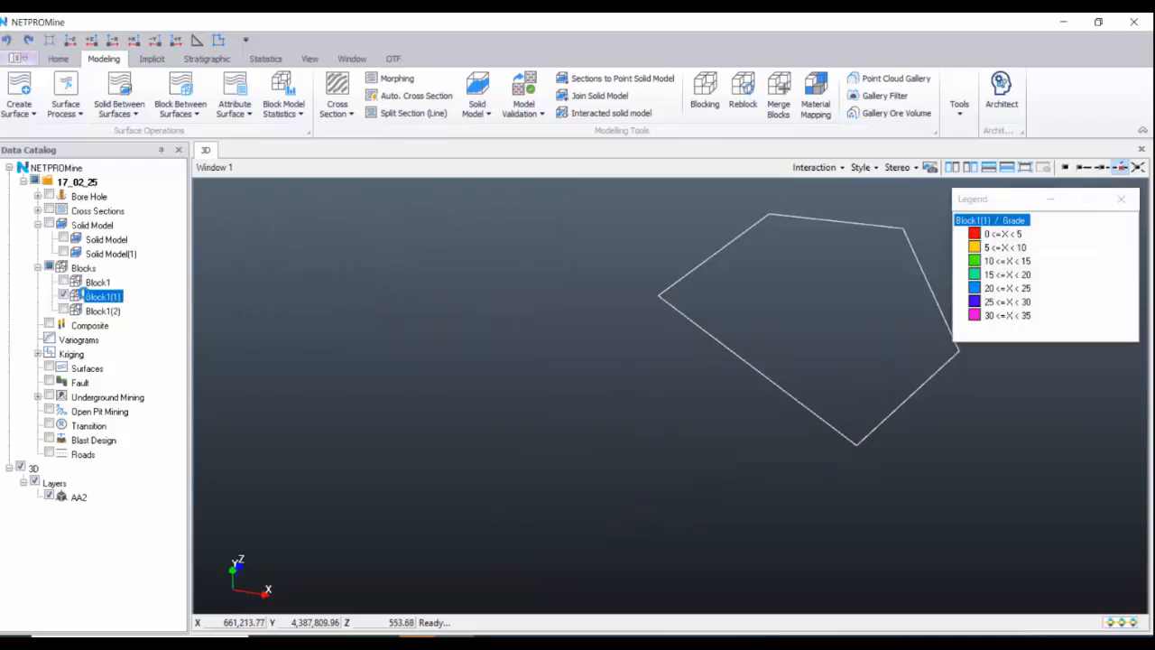
{"action": "left_click", "coordinate": [64, 310]}
{"action": "left_click", "coordinate": [101, 311]}
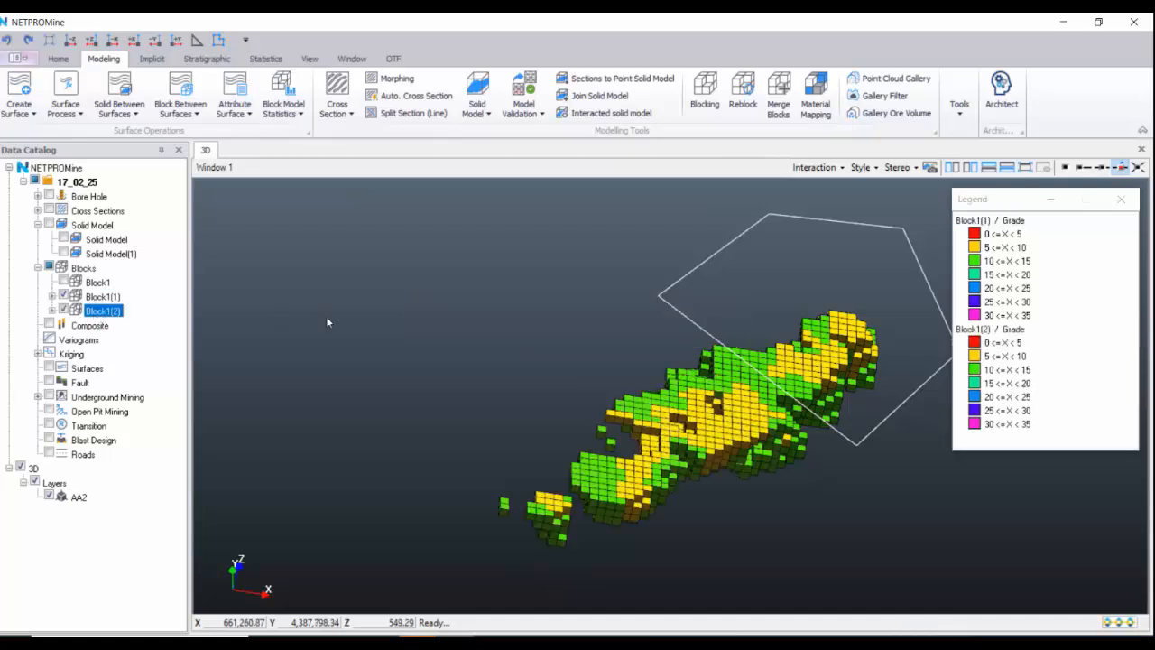
{"action": "middle_click_drag", "start_coordinate": [690, 416], "coordinate": [568, 329]}
{"action": "right_click", "coordinate": [59, 468]}
{"action": "left_click", "coordinate": [83, 476]}
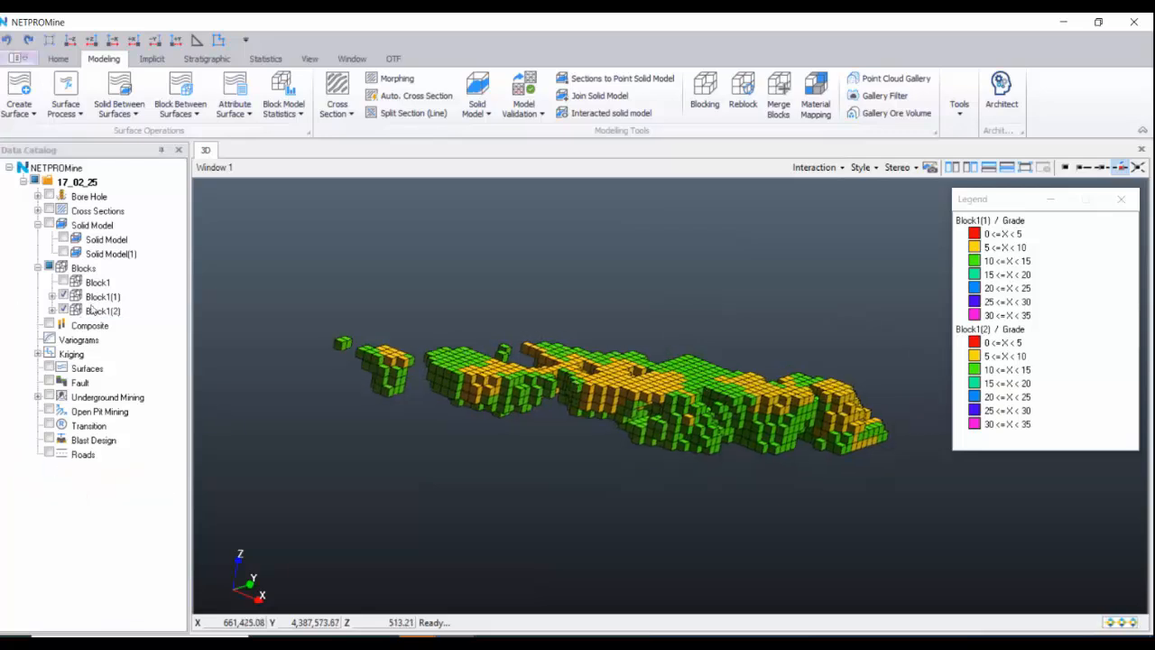
- Make Block1(1) semi-transparent and set the transparency of Block1(2) to 87 to compare the two parts
{"action": "right_click", "coordinate": [131, 298]}
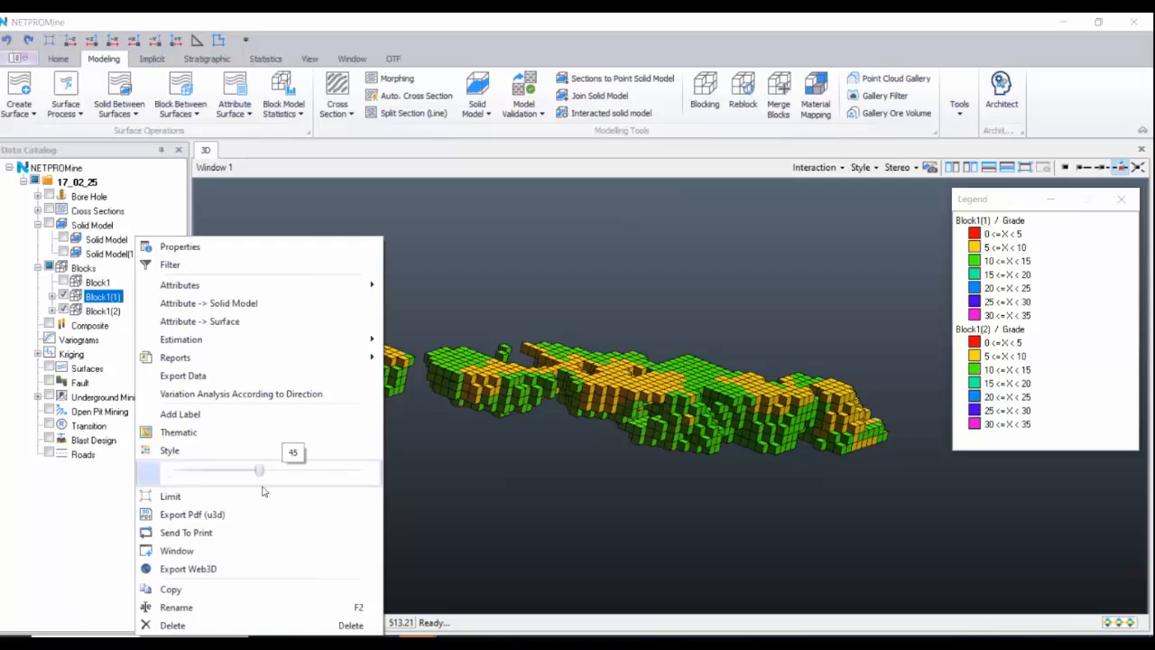
{"action": "left_click", "coordinate": [289, 470]}
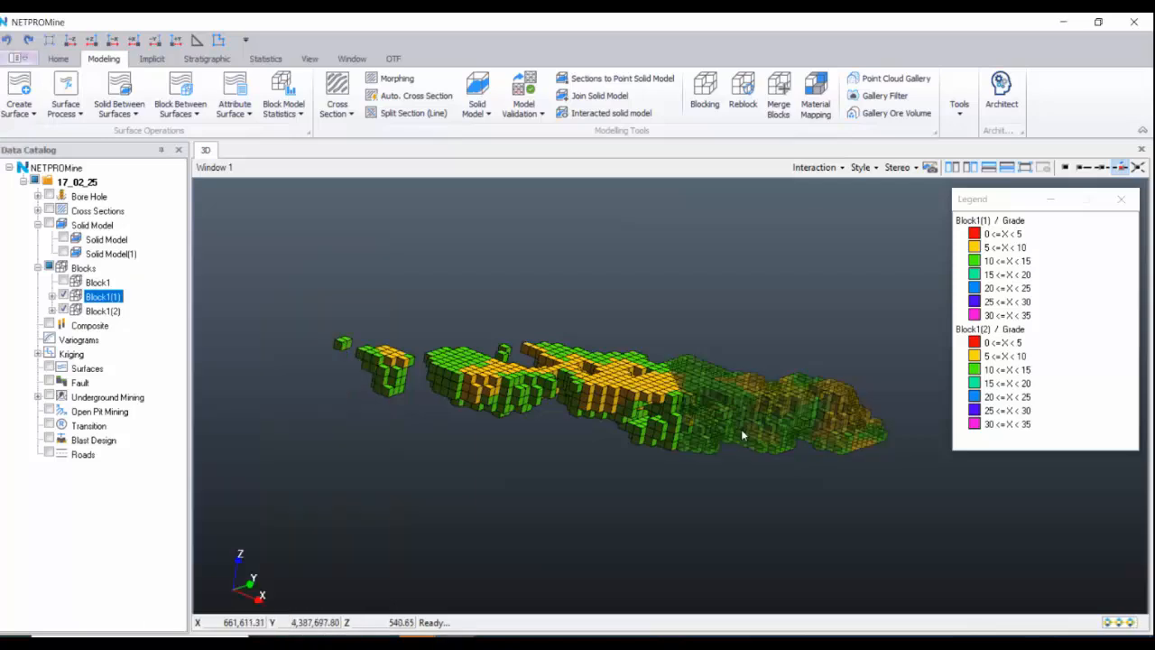
{"action": "right_click", "coordinate": [149, 313]}
{"action": "left_click_drag", "start_coordinate": [187, 475], "coordinate": [357, 470]}
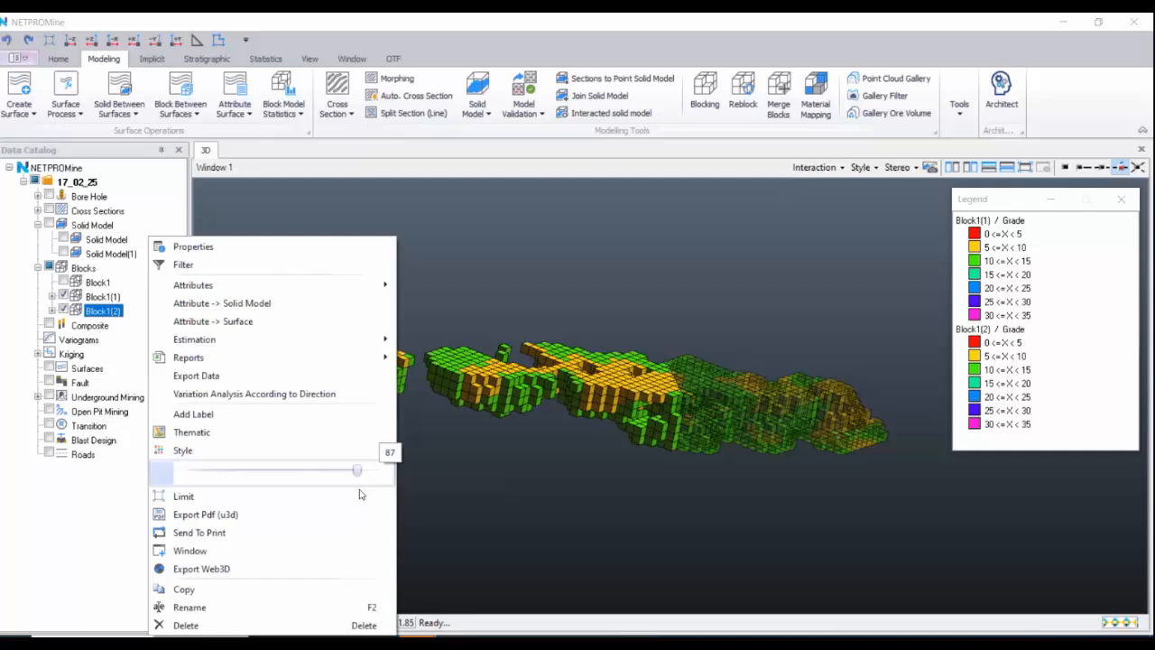
{"action": "left_click", "coordinate": [2, 505]}
{"action": "left_click_drag", "start_coordinate": [699, 448], "coordinate": [636, 431]}
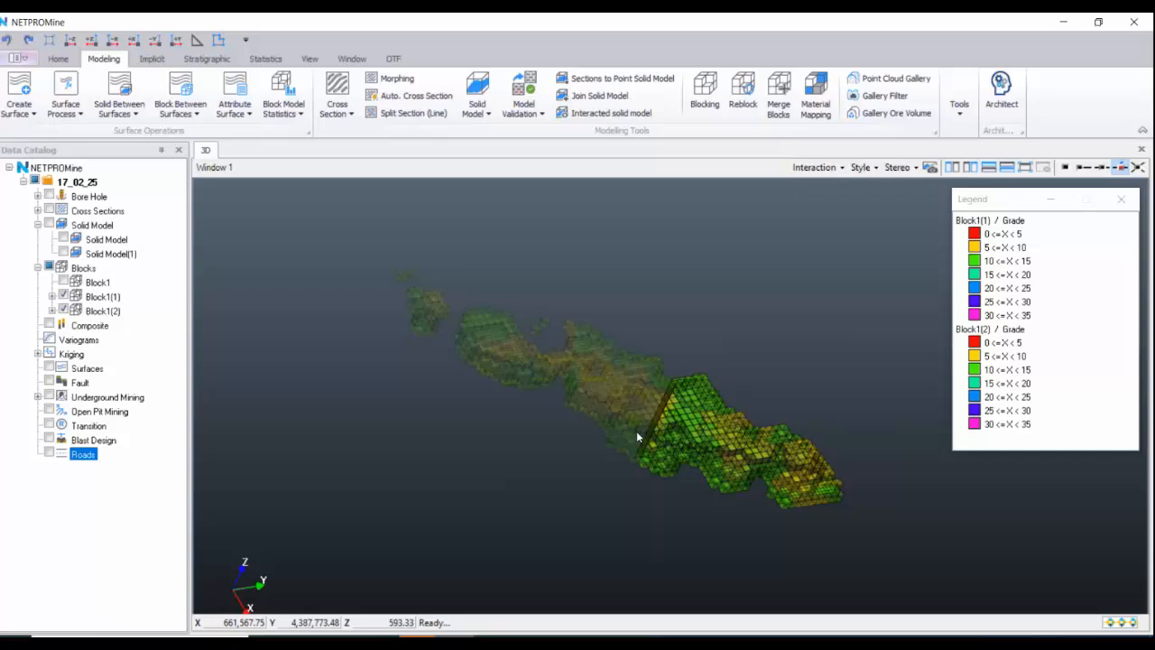
{"action": "left_click", "coordinate": [63, 296]}
{"action": "left_click", "coordinate": [63, 296]}
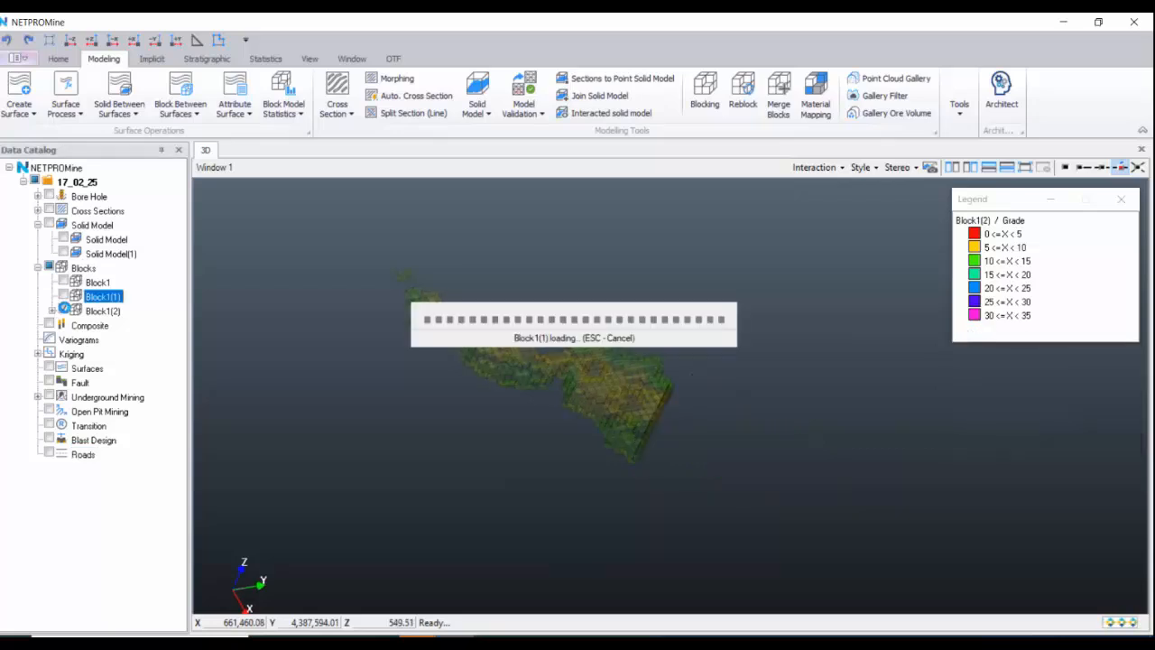
- Reset the transparency of Block1(1) and Block1(2) so both models are fully opaque
{"action": "right_click", "coordinate": [135, 298]}
{"action": "left_click_drag", "start_coordinate": [292, 472], "coordinate": [102, 471]}
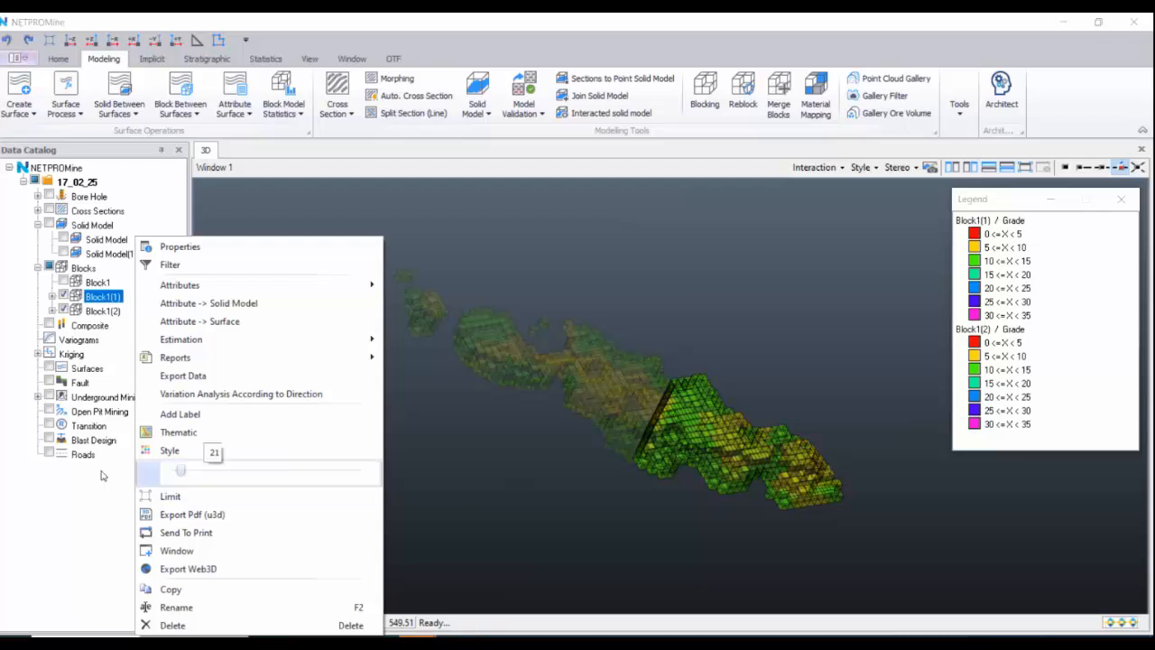
{"action": "left_click", "coordinate": [11, 487]}
{"action": "right_click", "coordinate": [128, 313]}
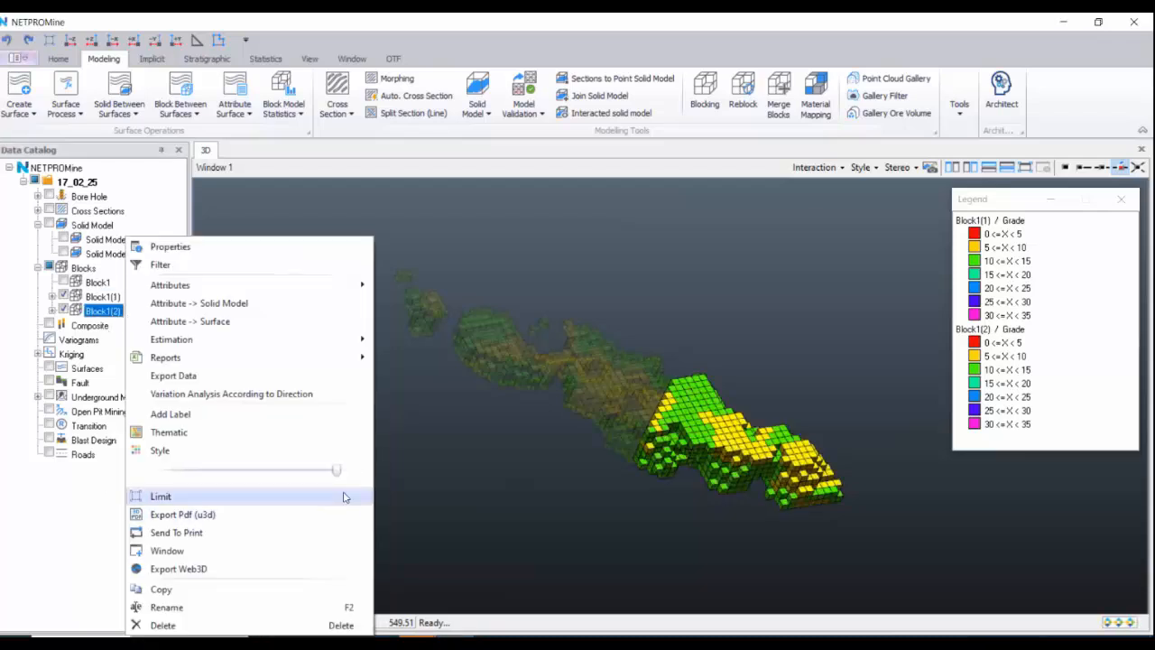
{"action": "left_click_drag", "start_coordinate": [336, 470], "coordinate": [163, 471]}
{"action": "left_click", "coordinate": [40, 492]}
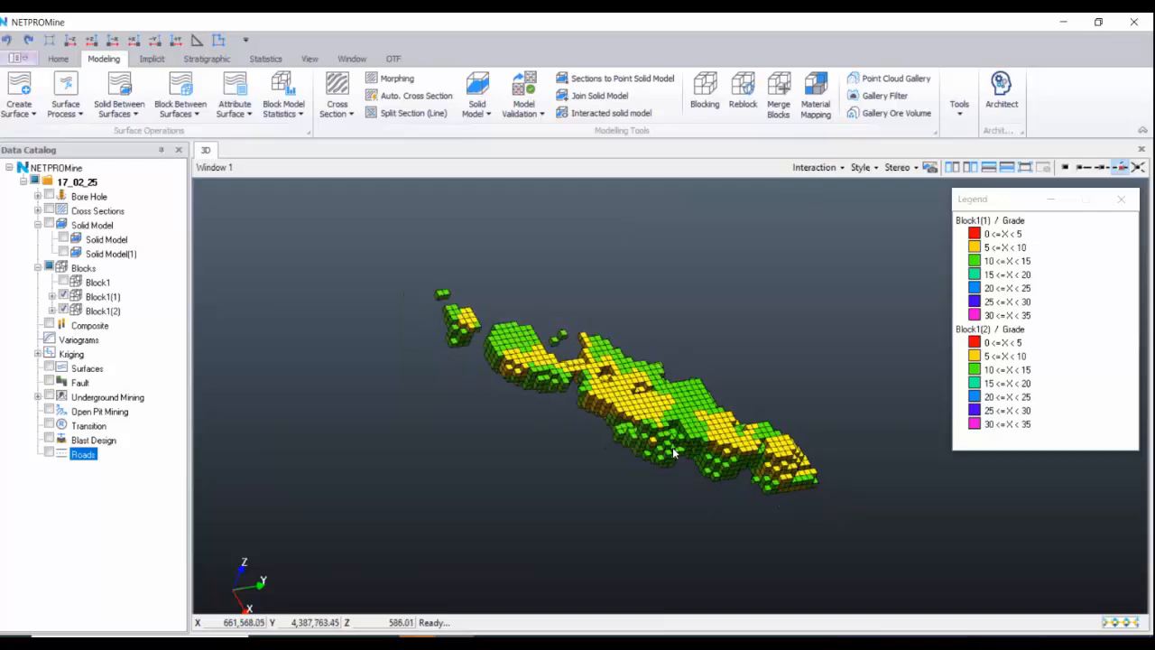
{"action": "scroll", "coordinate": [603, 407], "scroll_direction": "up", "scroll_amount": 3}
{"action": "left_click_drag", "start_coordinate": [602, 407], "coordinate": [705, 397]}
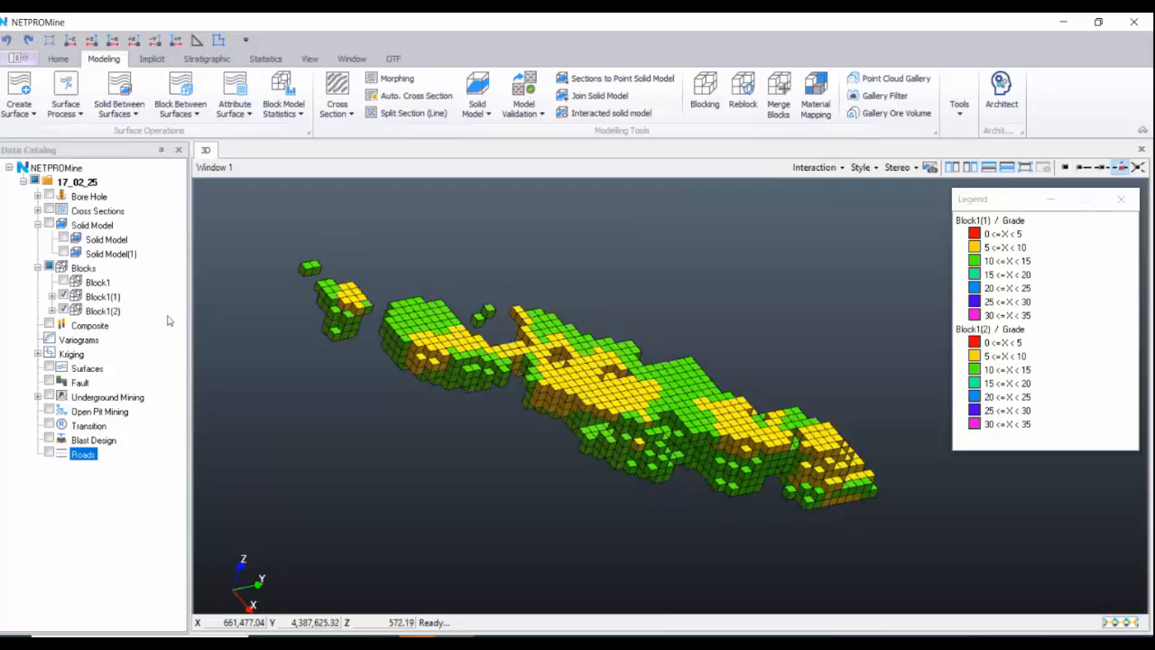
- Delete the Thematic grade colouring from Block1(2)
{"action": "left_click", "coordinate": [53, 311]}
{"action": "left_click", "coordinate": [66, 325]}
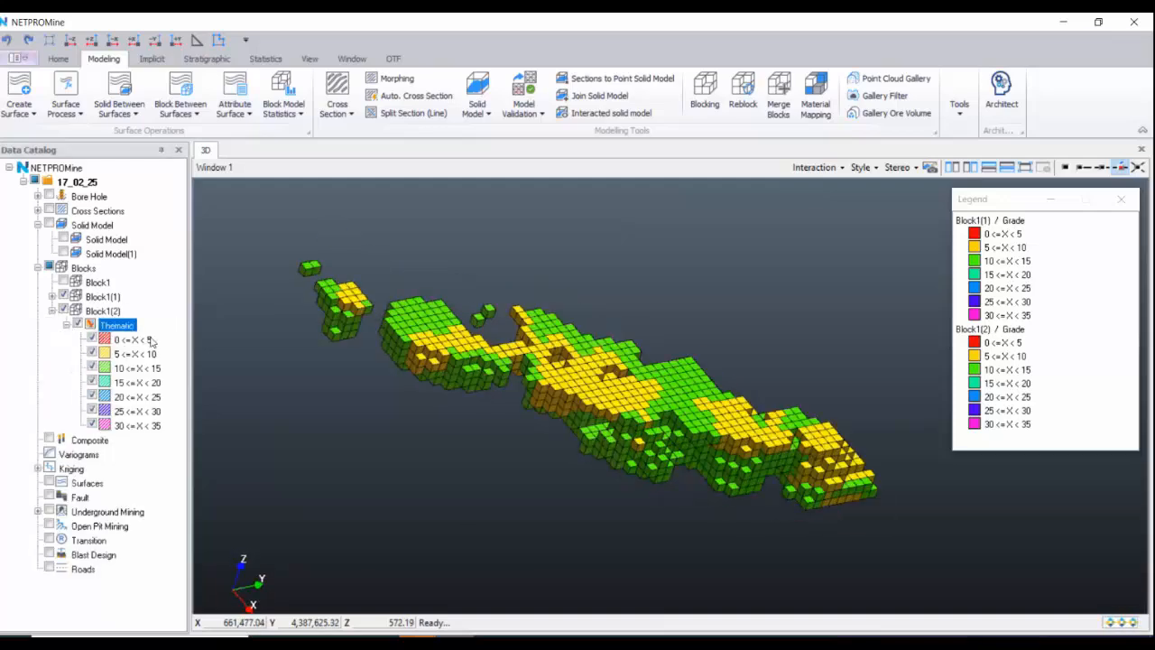
{"action": "right_click", "coordinate": [154, 323]}
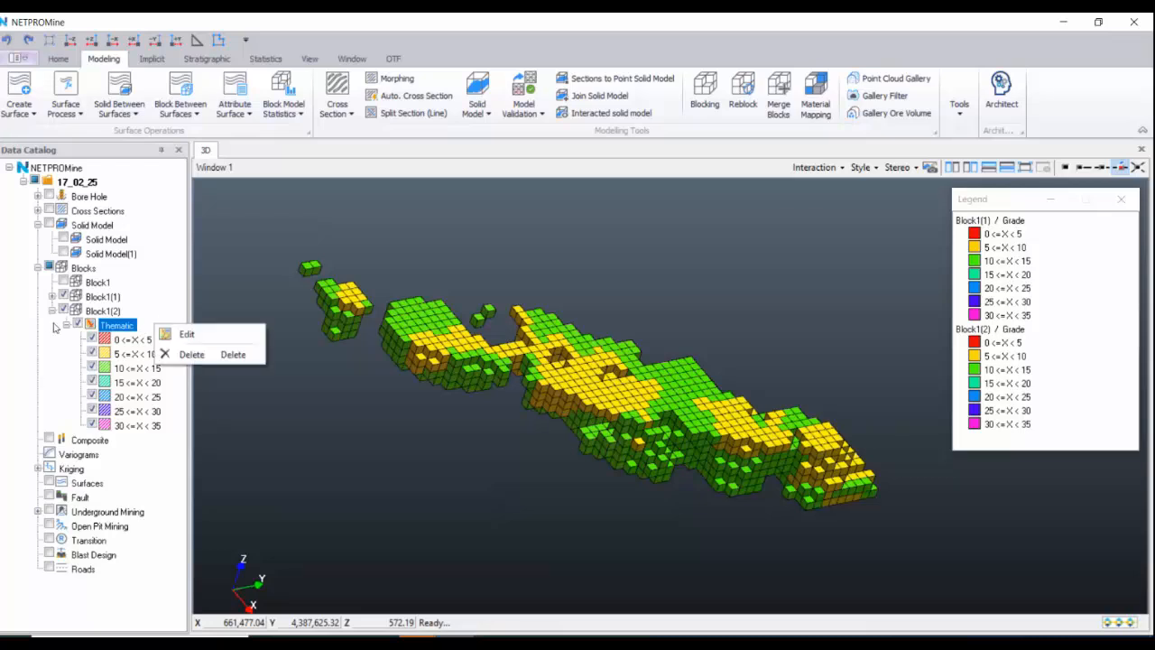
{"action": "left_click", "coordinate": [190, 358]}
{"action": "left_click", "coordinate": [508, 349]}
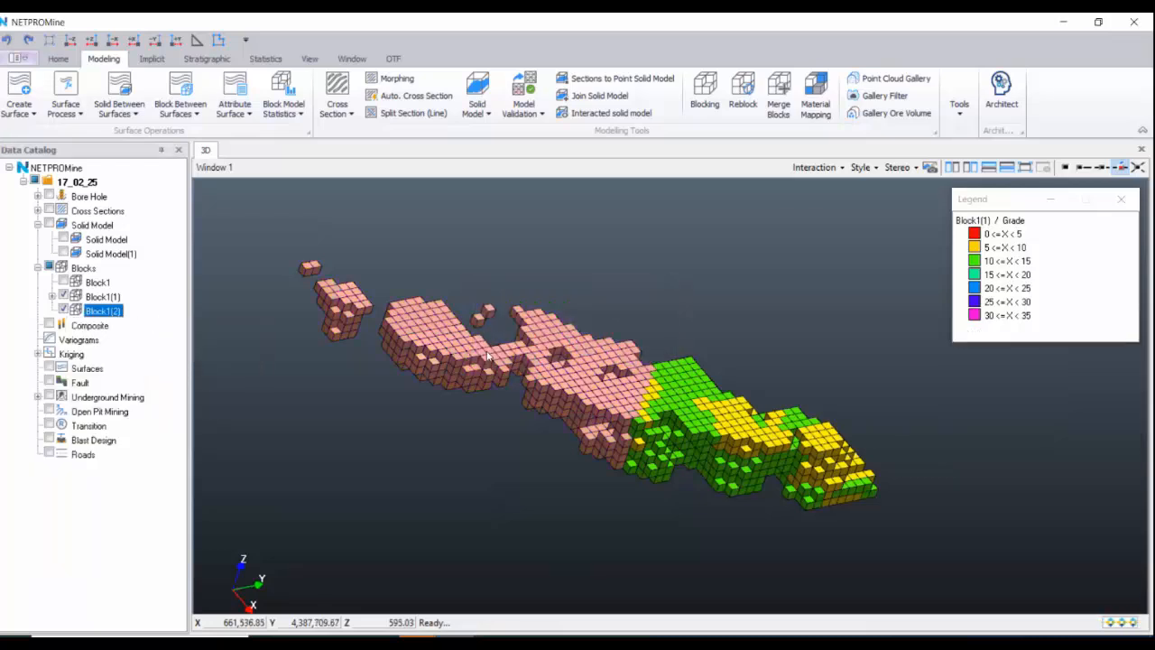
- Check the Grade and Density attributes in the properties of one block in Block1(2)
{"action": "scroll", "coordinate": [514, 378], "scroll_direction": "down", "scroll_amount": 2}
{"action": "mouse_move", "coordinate": [568, 371]}
{"action": "left_mouse_down"}
{"action": "mouse_move", "coordinate": [552, 316]}
{"action": "mouse_move", "coordinate": [570, 354]}
{"action": "left_mouse_up"}
{"action": "scroll", "coordinate": [569, 353], "scroll_direction": "up", "scroll_amount": 2}
{"action": "right_click", "coordinate": [554, 423]}
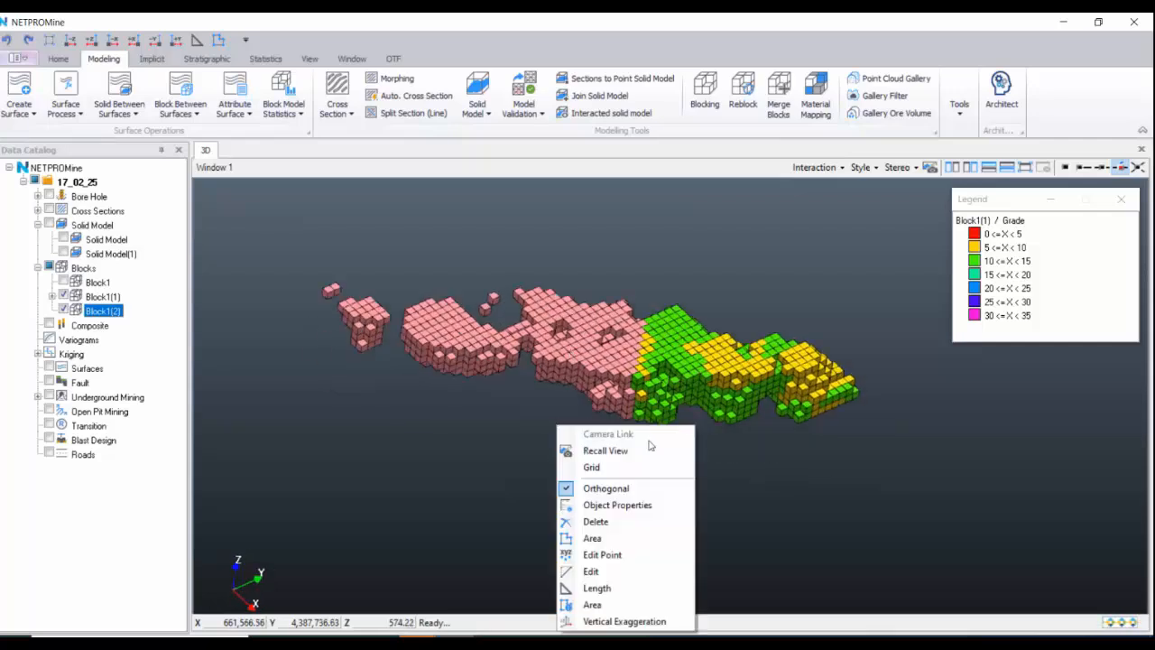
{"action": "left_click", "coordinate": [617, 504]}
{"action": "left_click", "coordinate": [617, 369]}
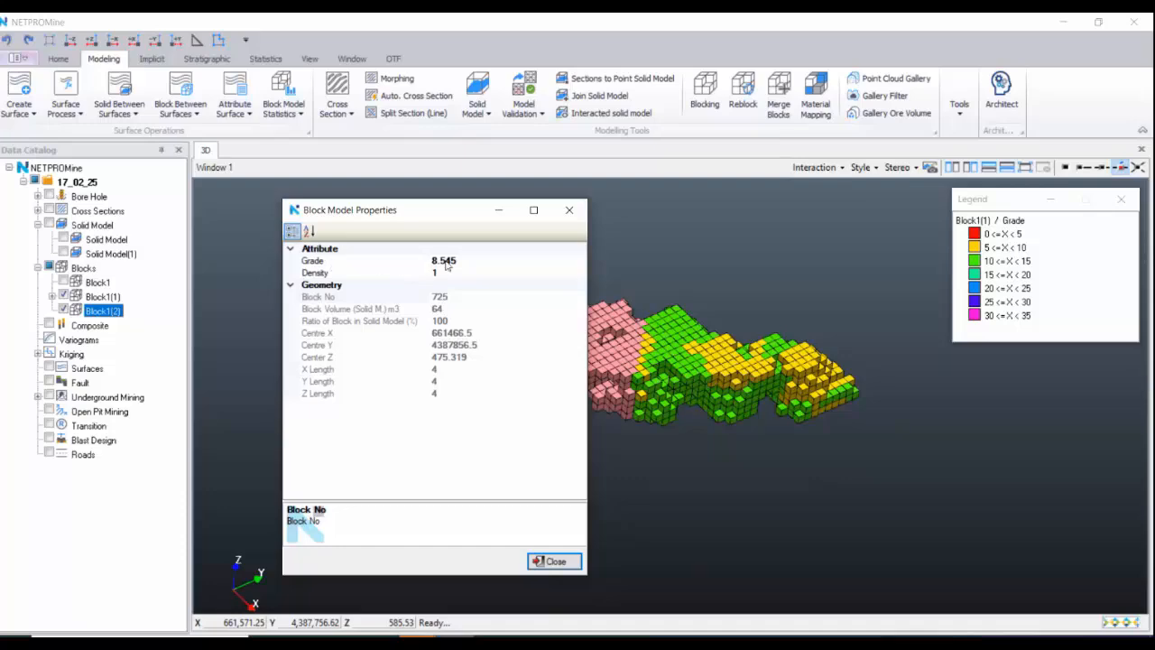
{"action": "left_click", "coordinate": [446, 261]}
{"action": "left_click", "coordinate": [480, 272]}
{"action": "left_click", "coordinate": [568, 210]}
- Inspect the properties of another block in the uncoloured Block1(2) part and close the dialog
{"action": "scroll", "coordinate": [568, 282], "scroll_direction": "up", "scroll_amount": 2}
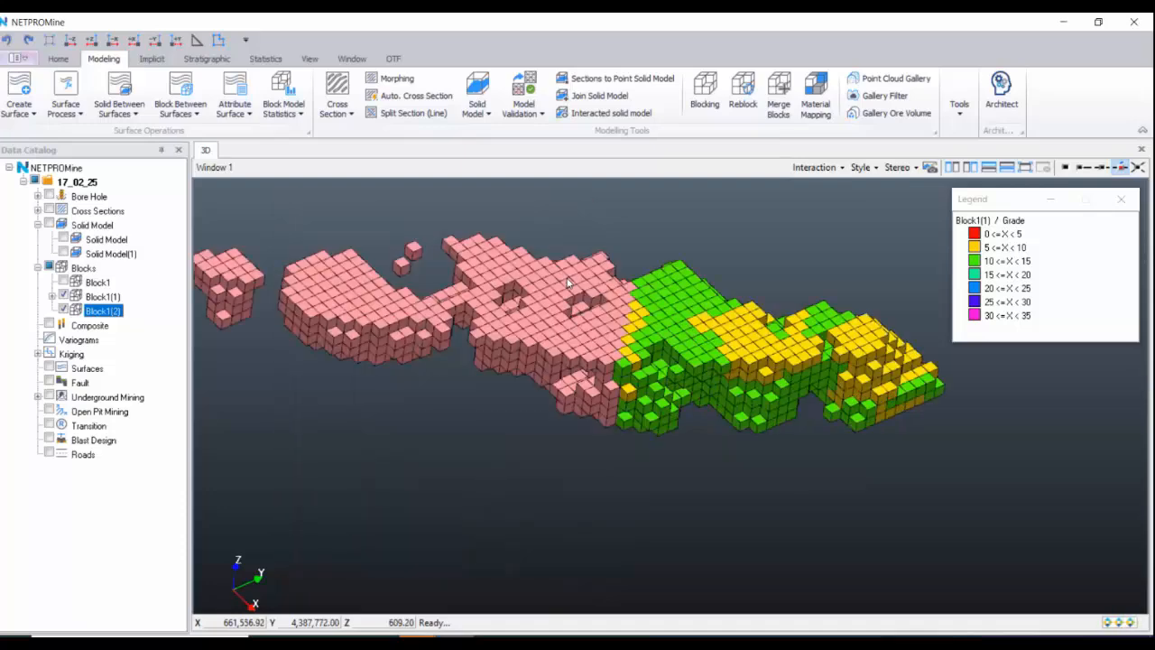
{"action": "scroll", "coordinate": [568, 282], "scroll_direction": "up", "scroll_amount": 4}
{"action": "right_click", "coordinate": [569, 431]}
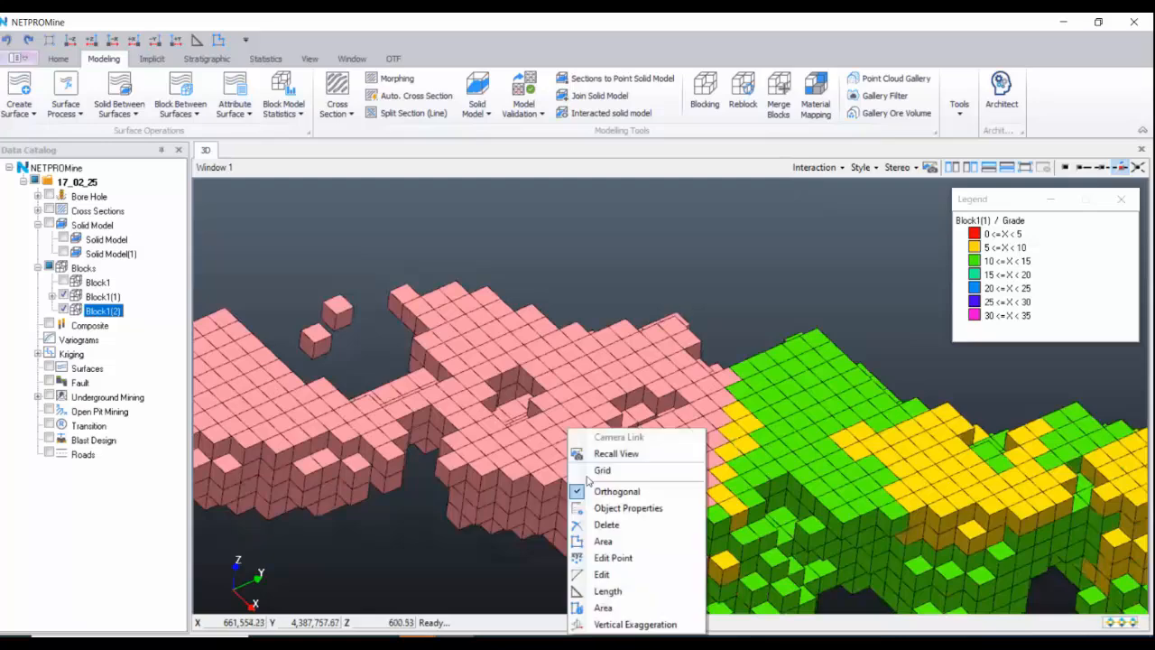
{"action": "left_click", "coordinate": [649, 508]}
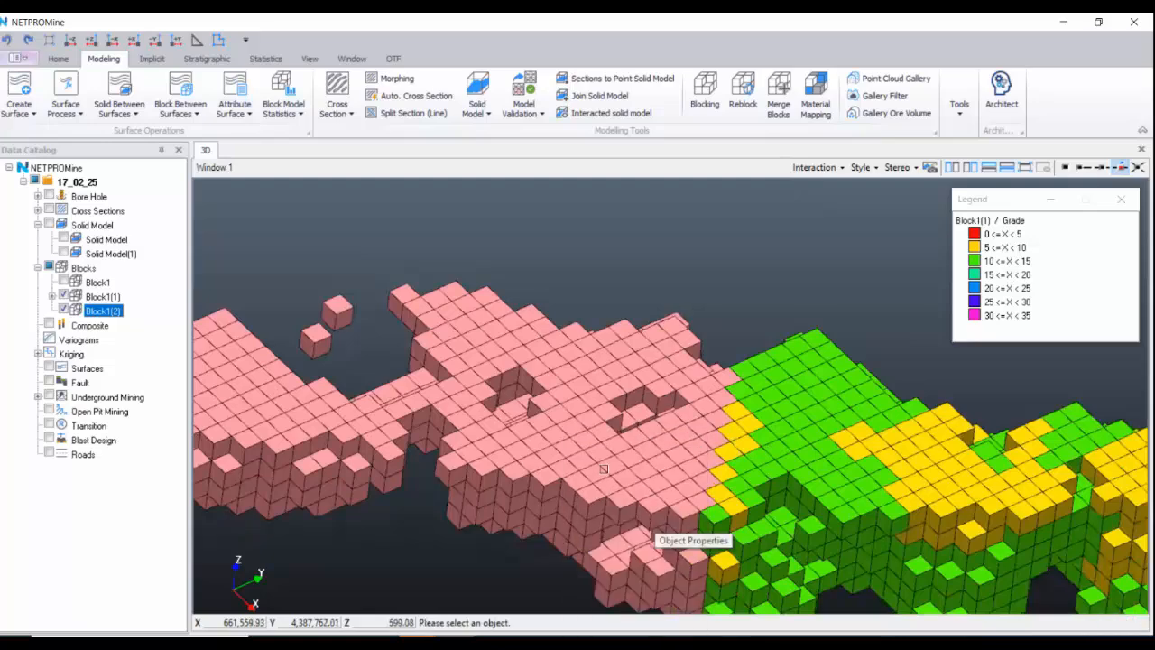
{"action": "left_click", "coordinate": [570, 372]}
{"action": "left_click", "coordinate": [570, 210]}
- Merge Blocks using Block1(2) as the first block model and Block1(1) as the second
{"action": "scroll", "coordinate": [607, 281], "scroll_direction": "down", "scroll_amount": 5}
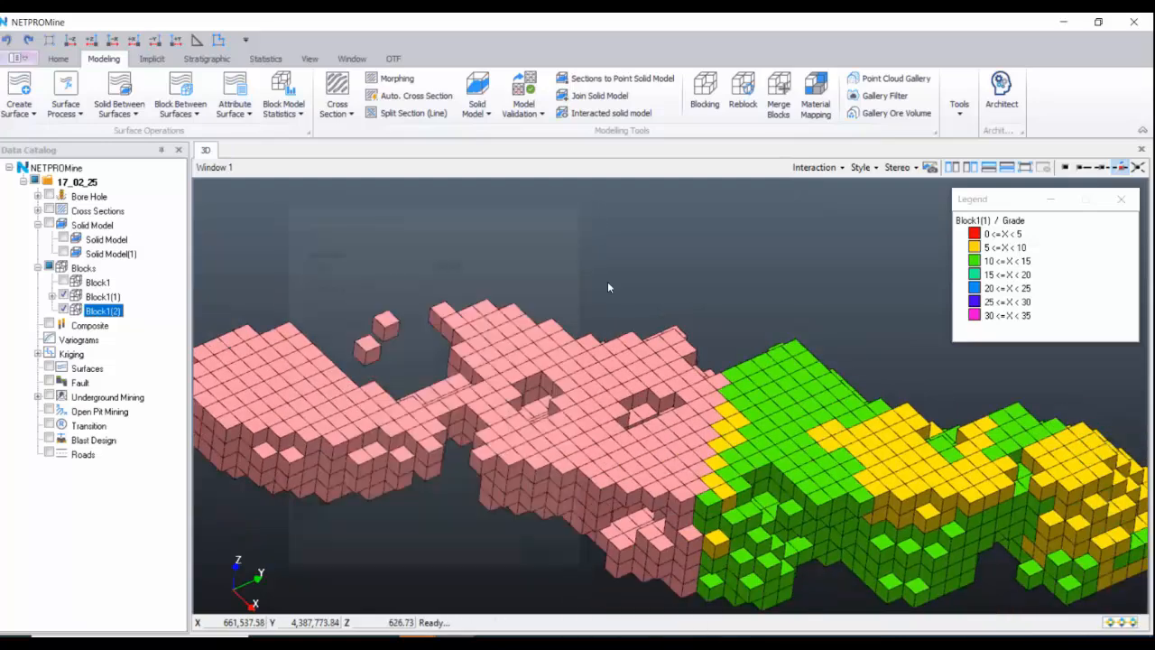
{"action": "middle_click_drag", "start_coordinate": [669, 455], "coordinate": [636, 418]}
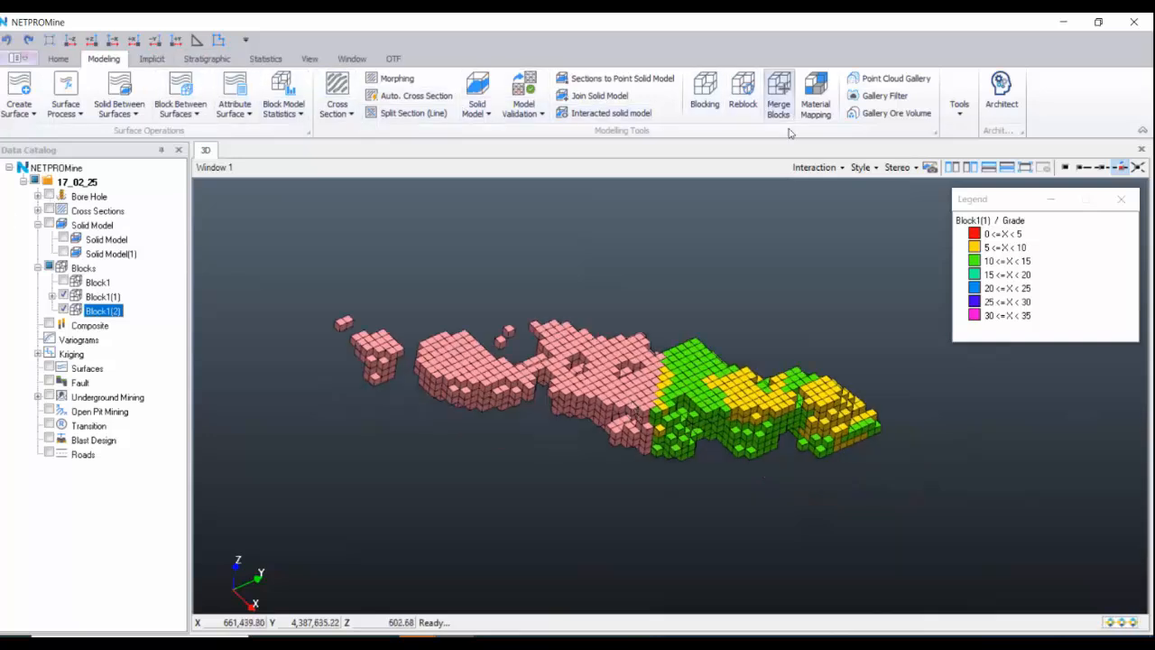
{"action": "left_click", "coordinate": [778, 98]}
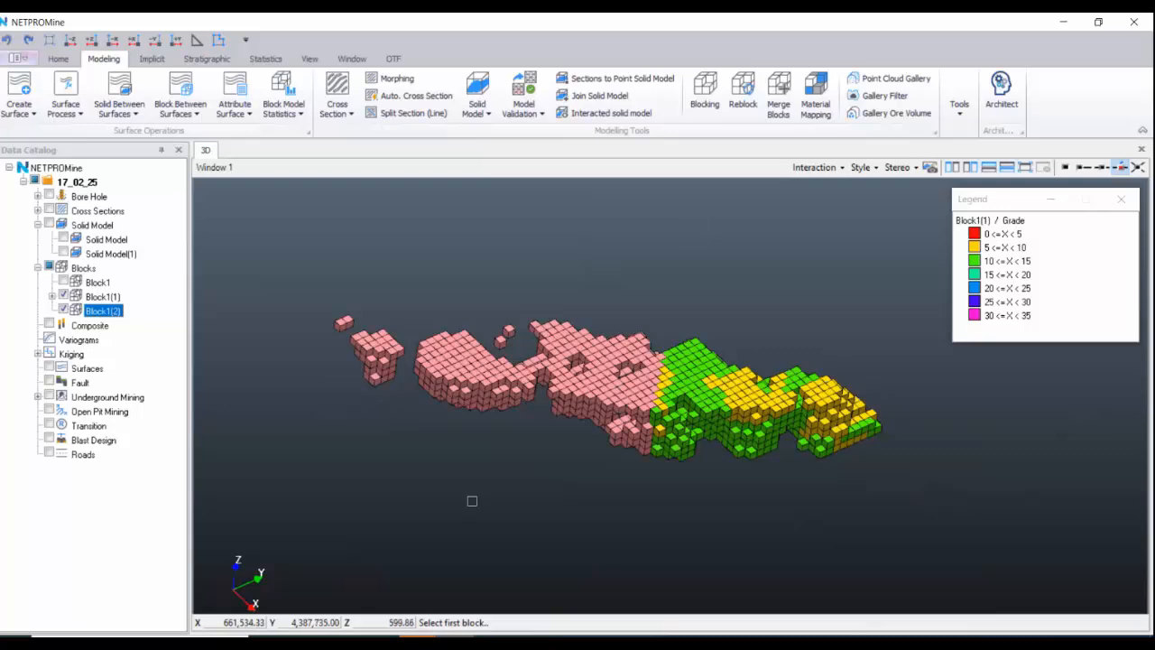
{"action": "left_click", "coordinate": [604, 403]}
{"action": "left_click", "coordinate": [752, 410]}
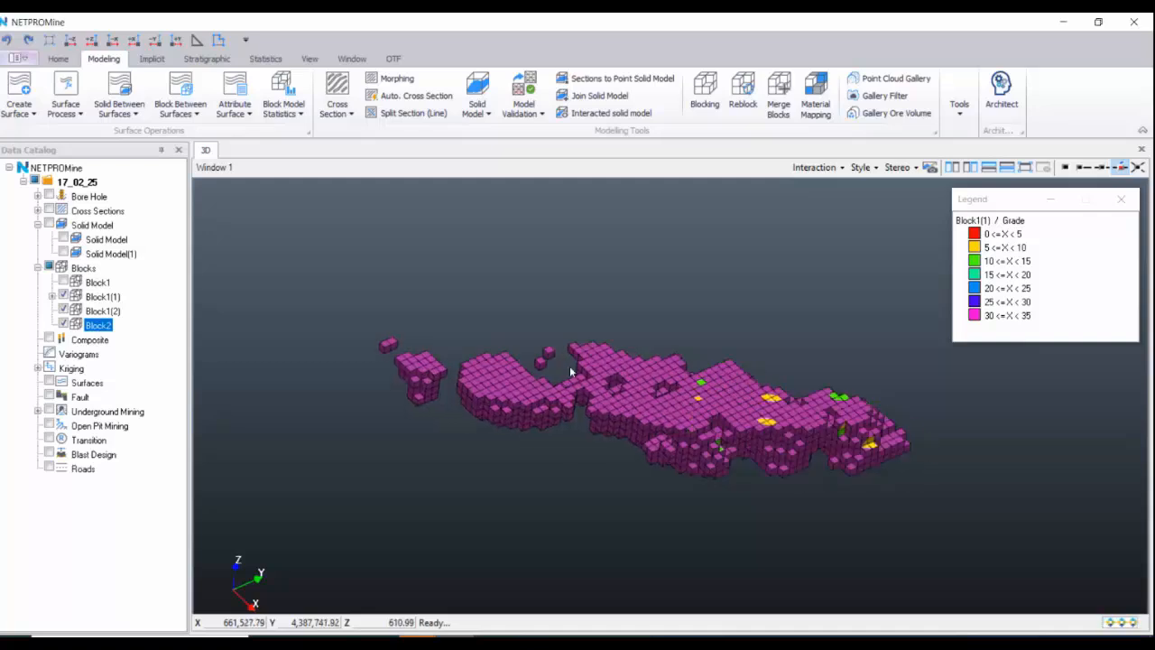
- Hide Block1(1) and Block1(2) so that only the merged model Block2 is displayed
{"action": "left_click", "coordinate": [63, 296]}
{"action": "left_click", "coordinate": [63, 311]}
{"action": "scroll", "coordinate": [736, 439], "scroll_direction": "up", "scroll_amount": 3}
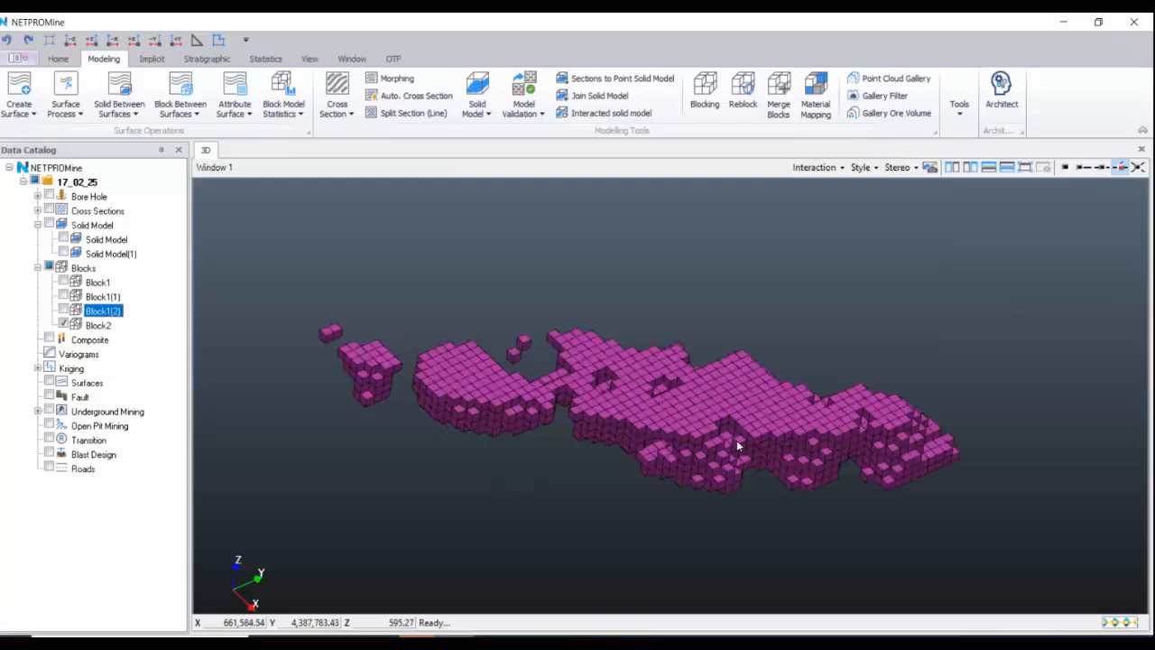
{"action": "left_click_drag", "start_coordinate": [714, 384], "coordinate": [513, 438]}
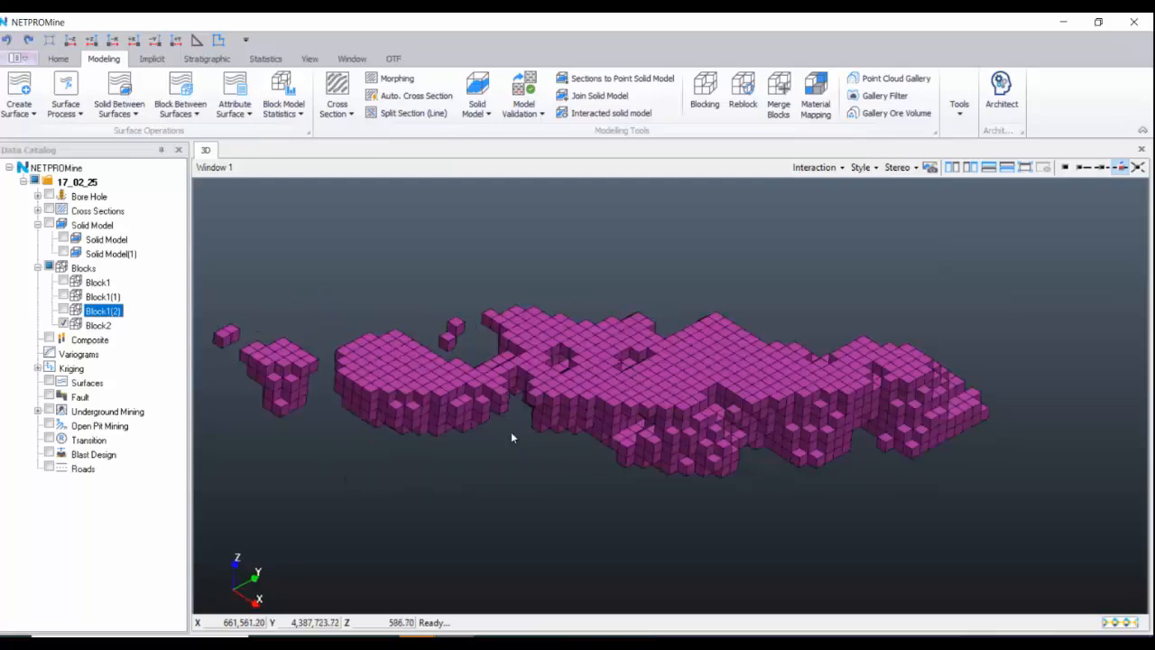
{"action": "left_click", "coordinate": [63, 325]}
{"action": "left_click", "coordinate": [63, 325]}
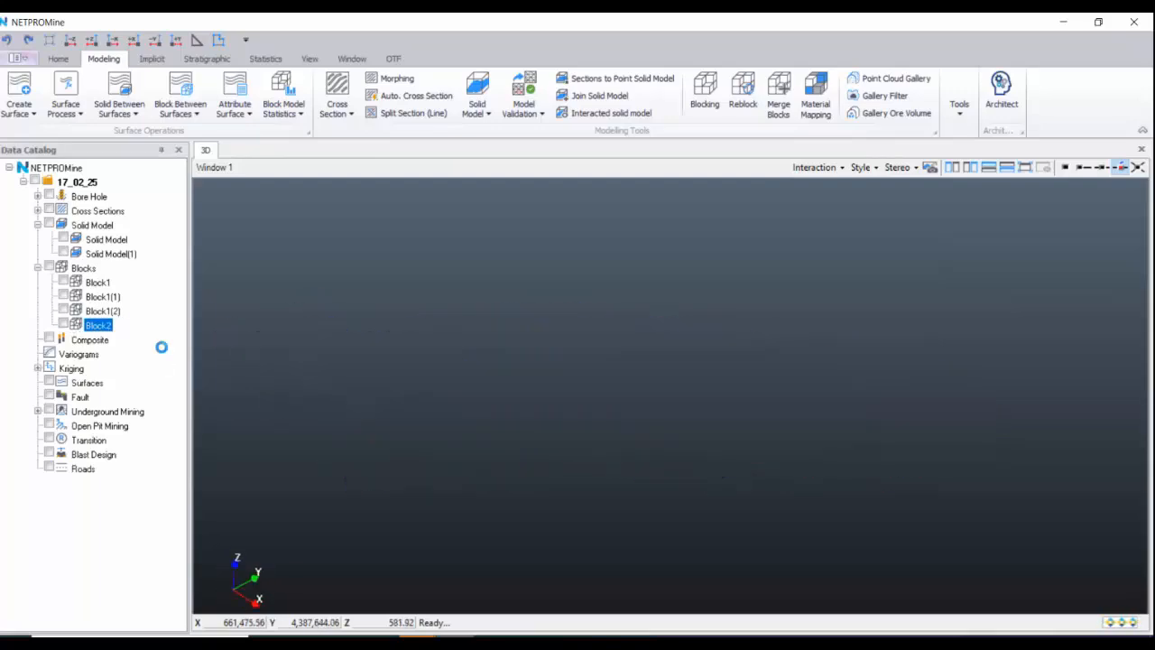
- Query the object properties of a block in the merged model Block2
{"action": "right_click", "coordinate": [505, 413]}
{"action": "left_click", "coordinate": [550, 426]}
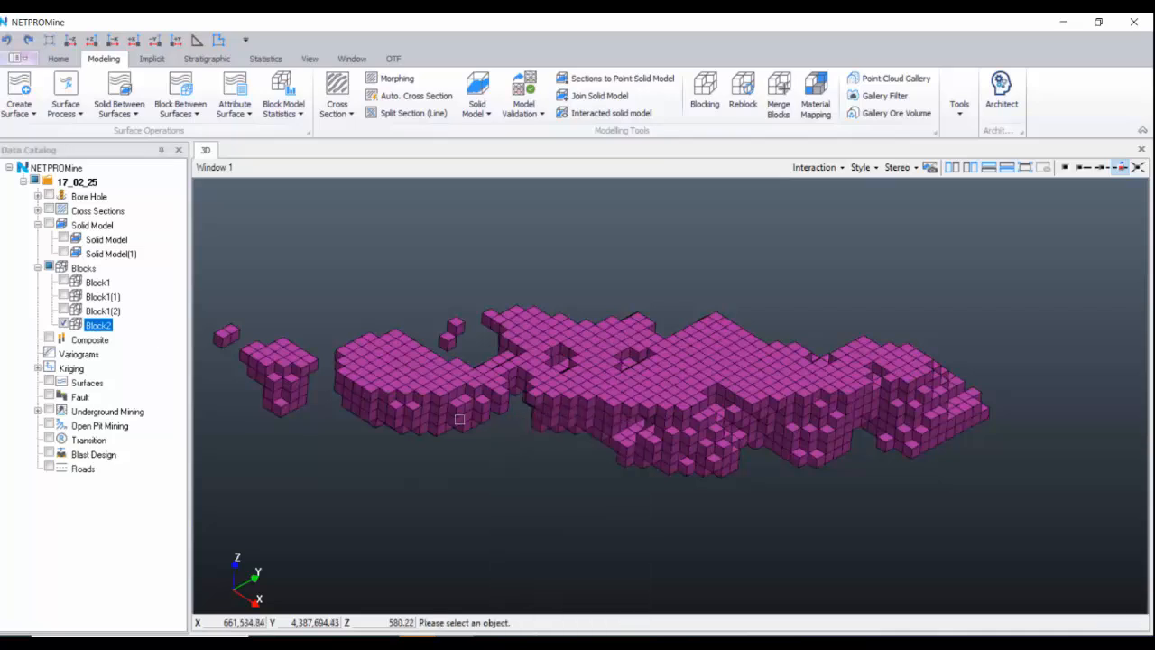
- Inspect the Grade attribute in the object properties of two different blocks of the Block2 model
{"action": "left_click", "coordinate": [401, 363]}
{"action": "left_click", "coordinate": [479, 263]}
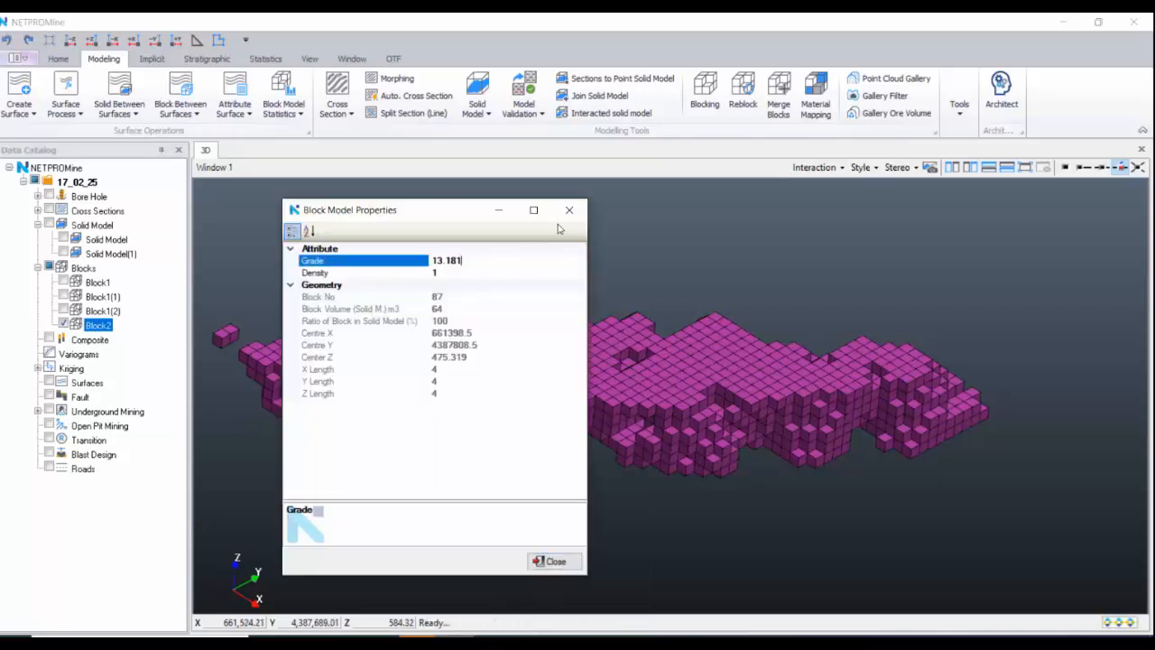
{"action": "left_click", "coordinate": [570, 209]}
{"action": "right_click", "coordinate": [520, 467]}
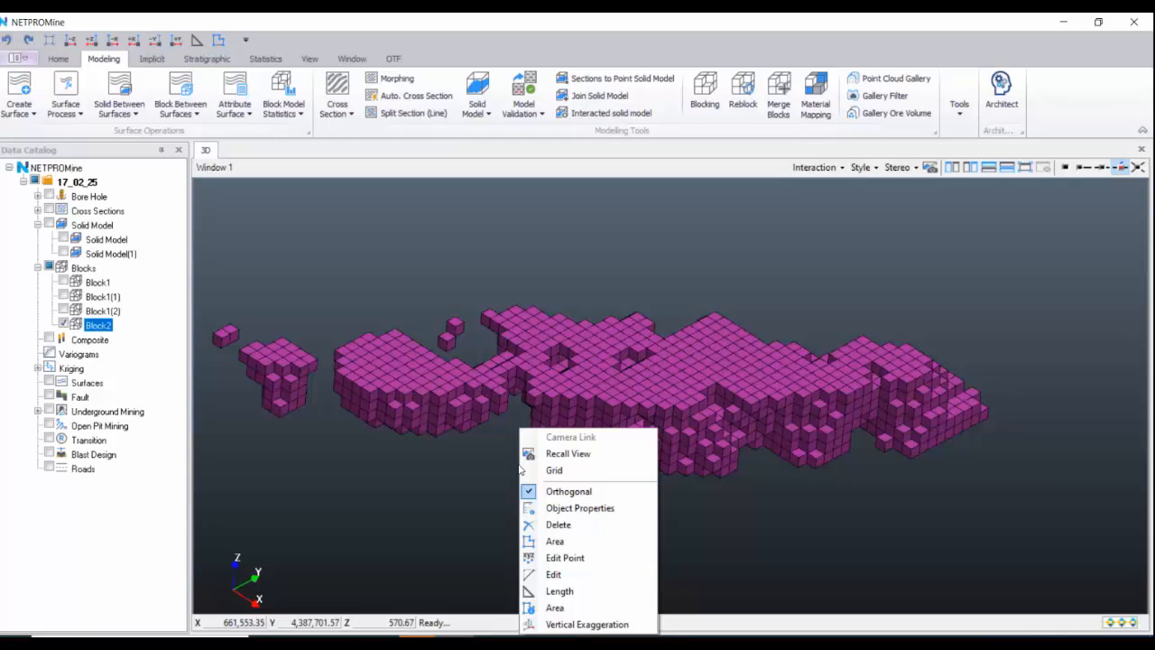
{"action": "left_click", "coordinate": [578, 508]}
{"action": "left_click", "coordinate": [747, 365]}
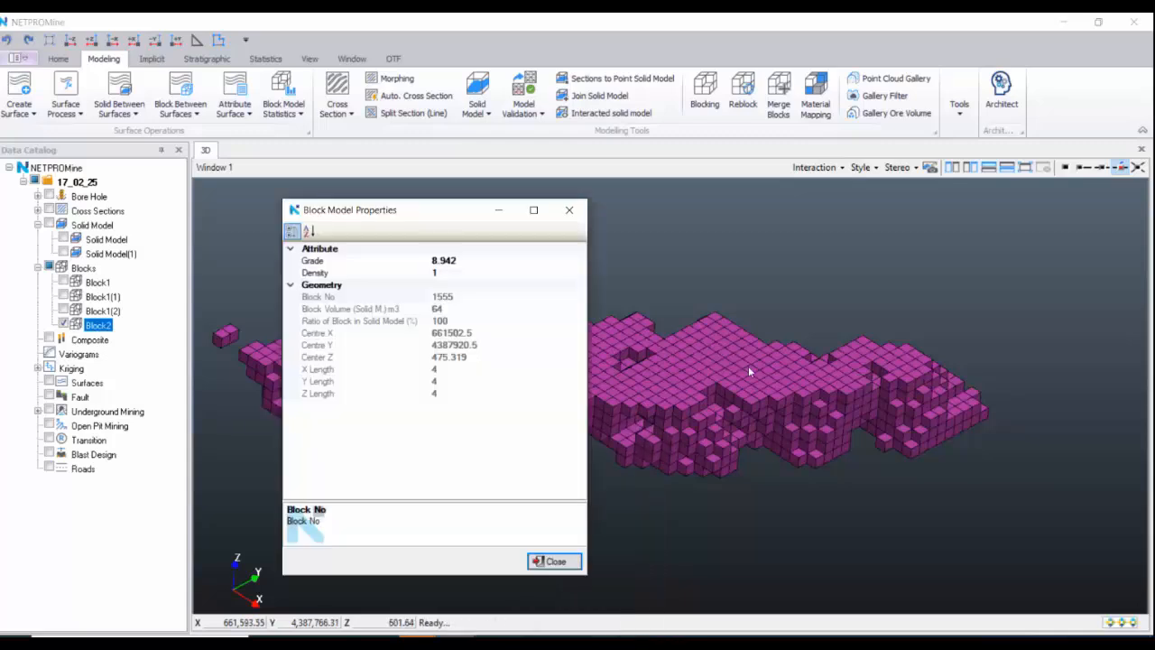
{"action": "left_click", "coordinate": [477, 261]}
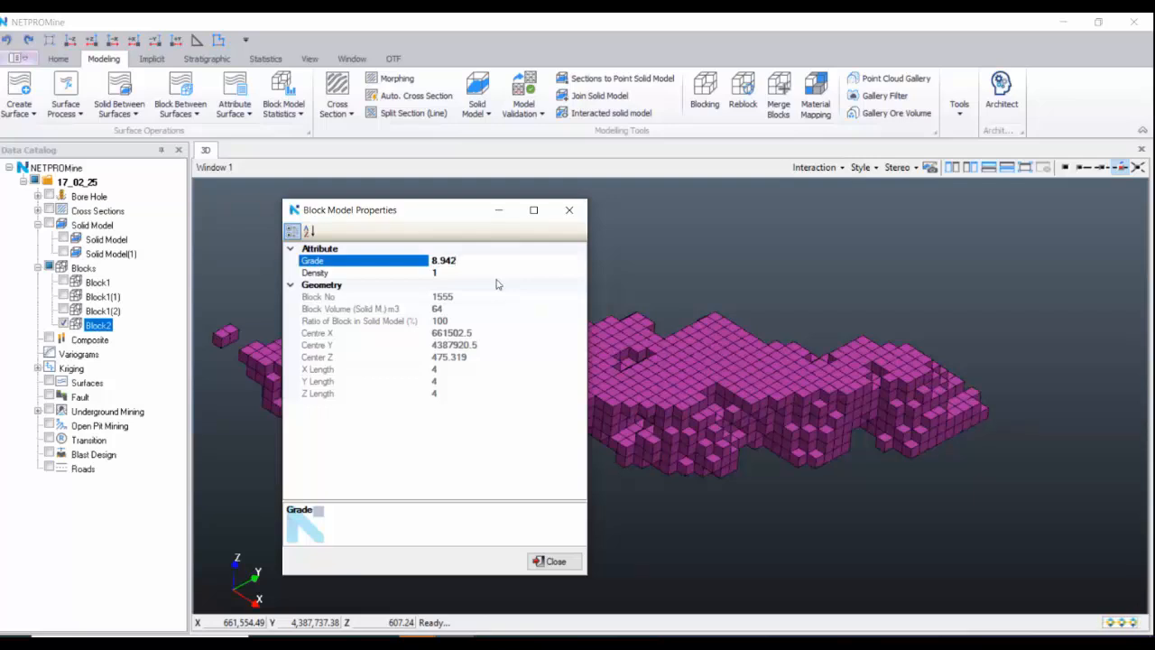
{"action": "left_click", "coordinate": [568, 210]}
- Hide Block2, display Block1(1) and Block1(2) together, and leave only Block1(2) displayed
{"action": "left_click", "coordinate": [63, 325]}
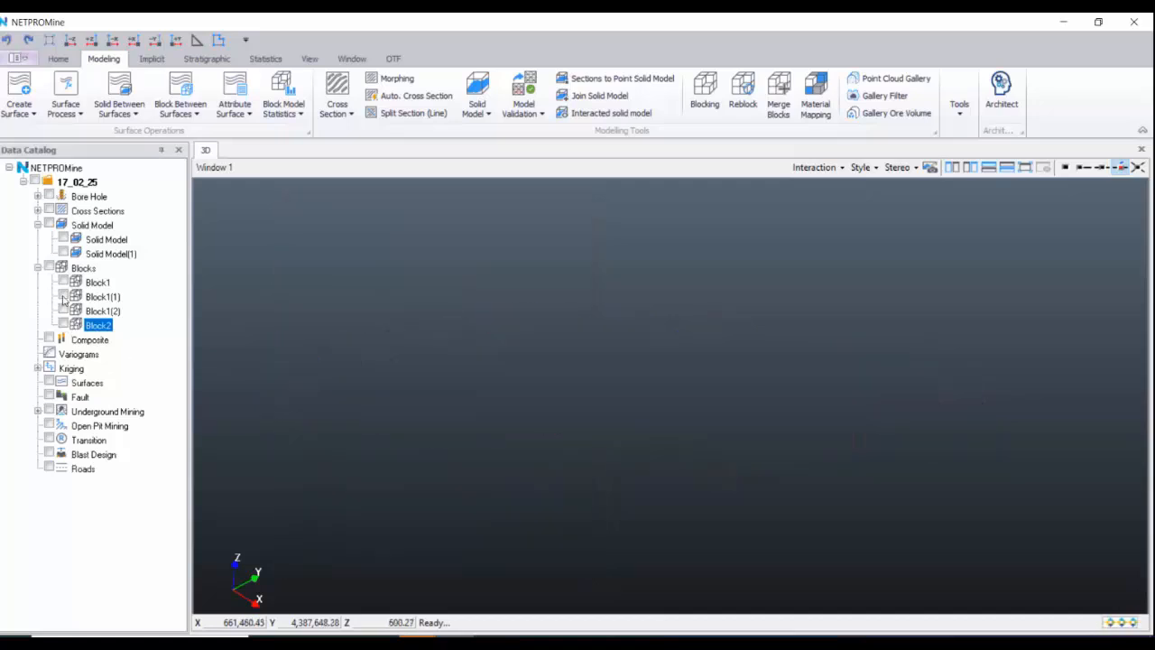
{"action": "left_click", "coordinate": [63, 296]}
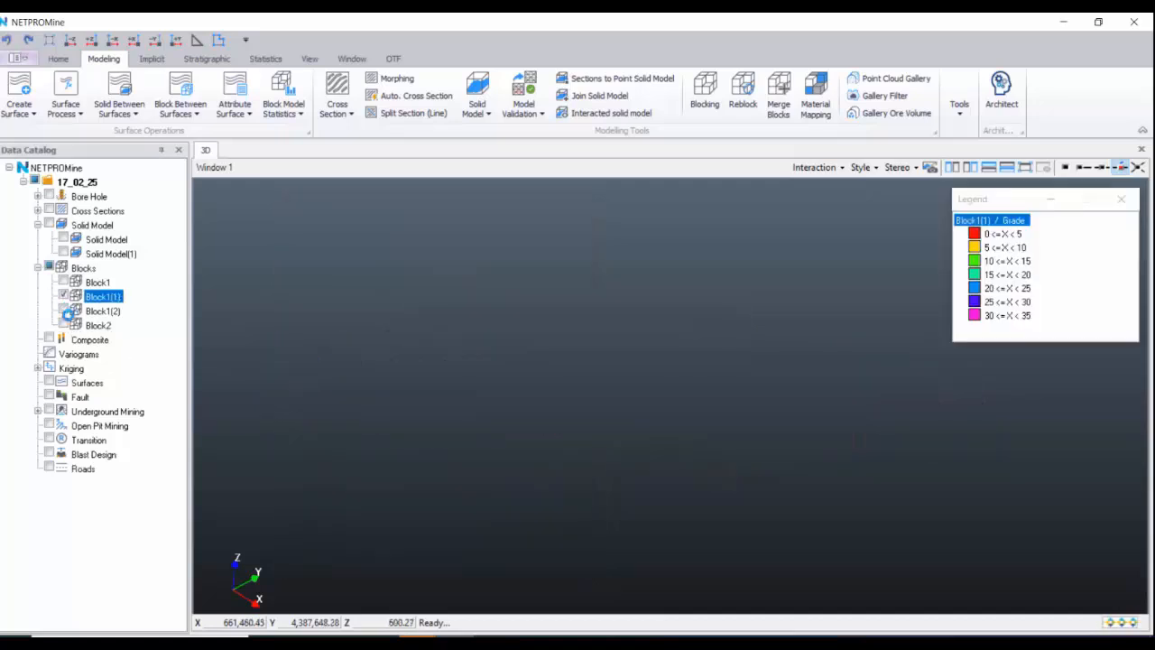
{"action": "left_click", "coordinate": [63, 311]}
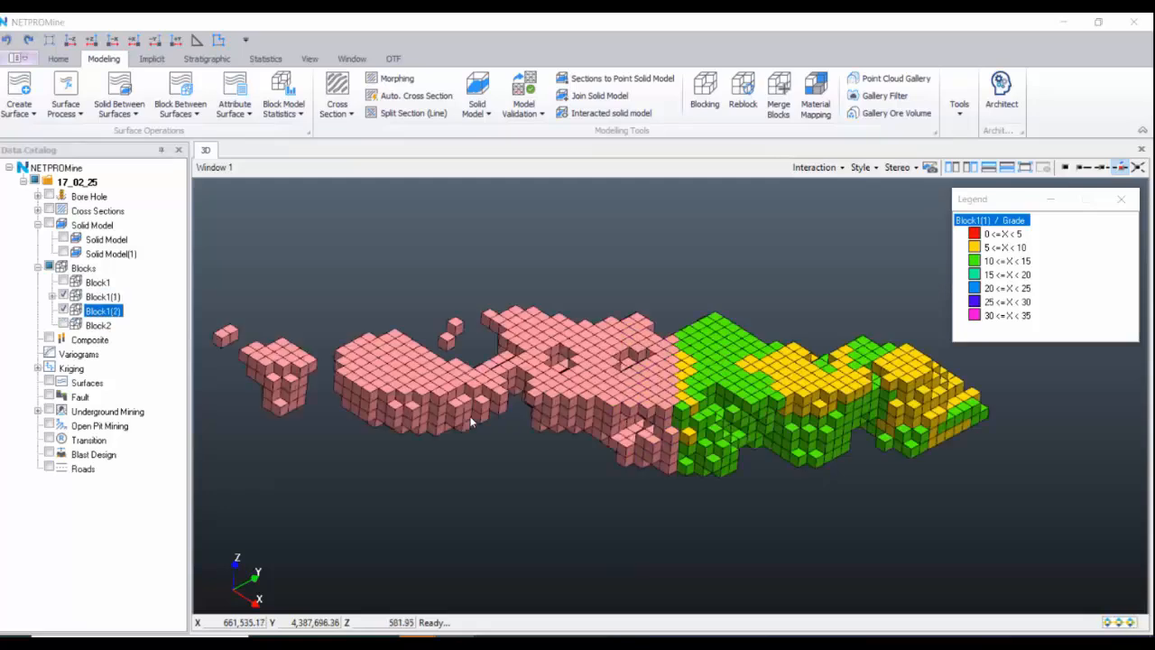
{"action": "left_click", "coordinate": [63, 296]}
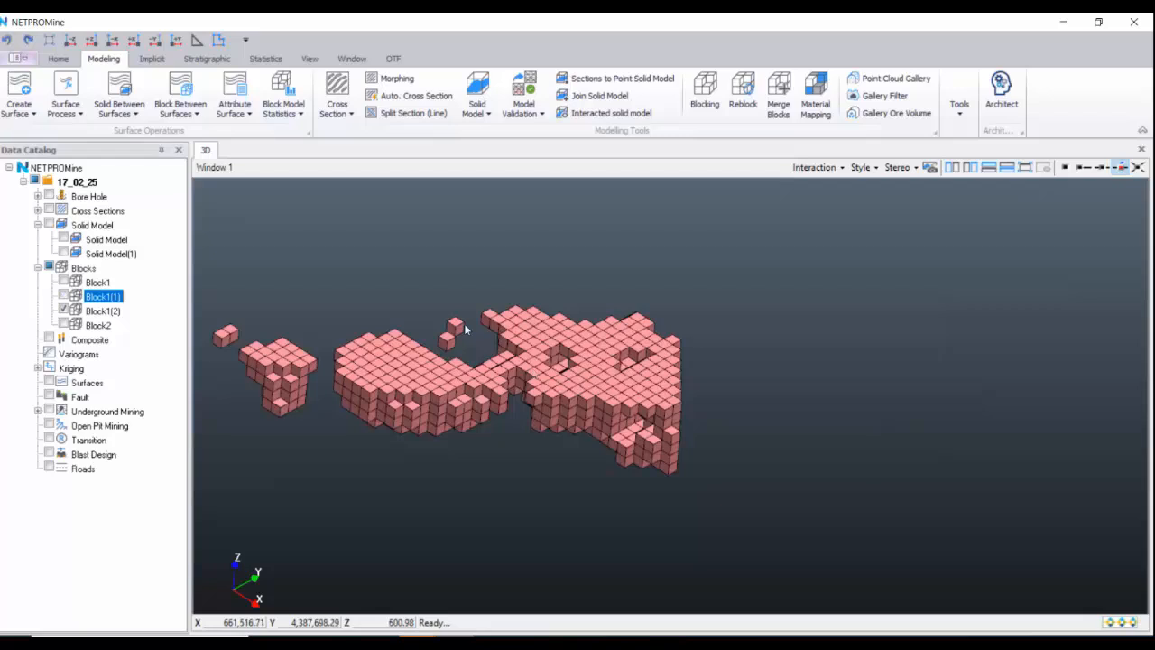
- Add a Low Grade attribute to Block1(2) with the alphanumeric value LG assigned, with Grade ticked in the attribute update
{"action": "right_click", "coordinate": [133, 319]}
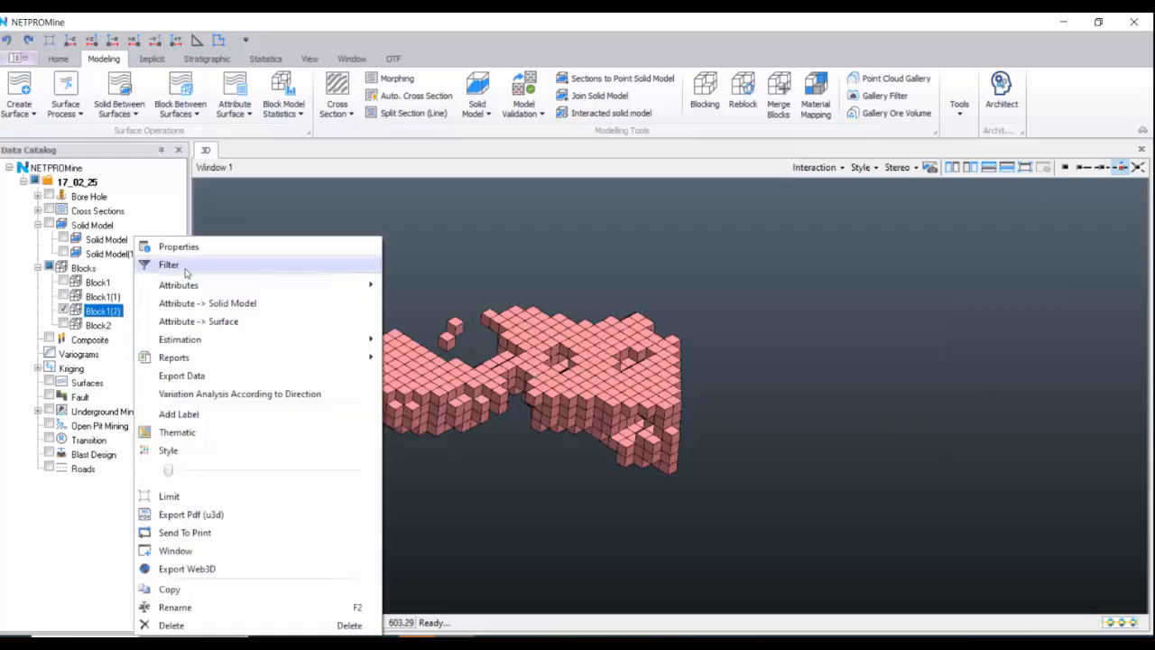
{"action": "mouse_move", "coordinate": [240, 285]}
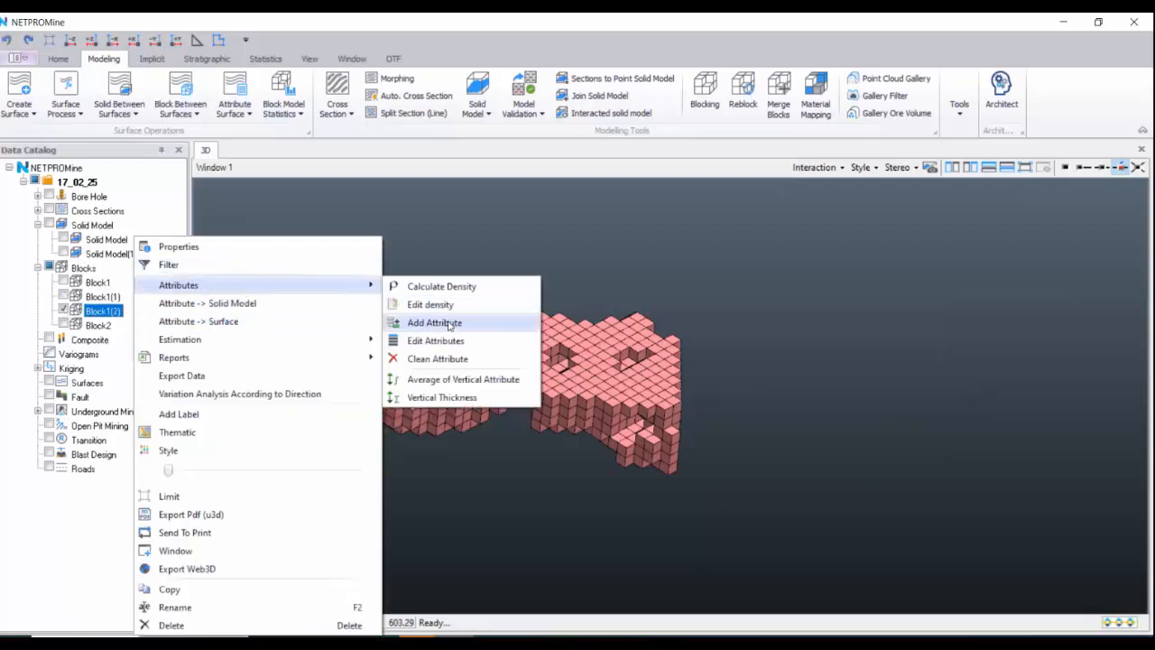
{"action": "left_click", "coordinate": [451, 336]}
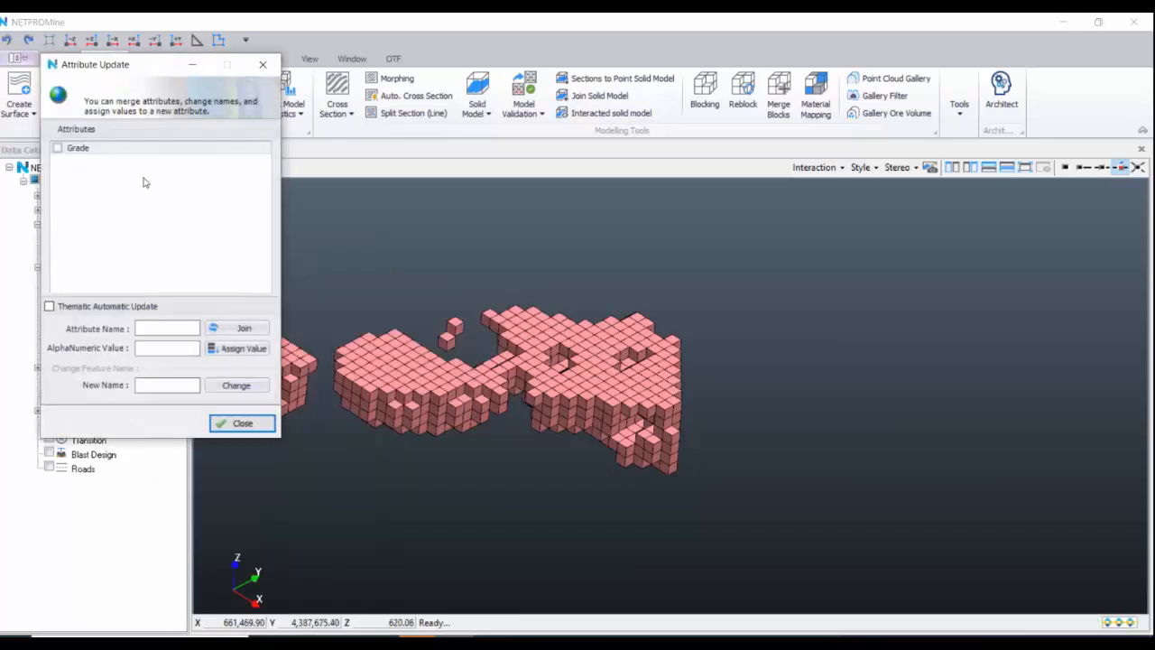
{"action": "left_click", "coordinate": [57, 148]}
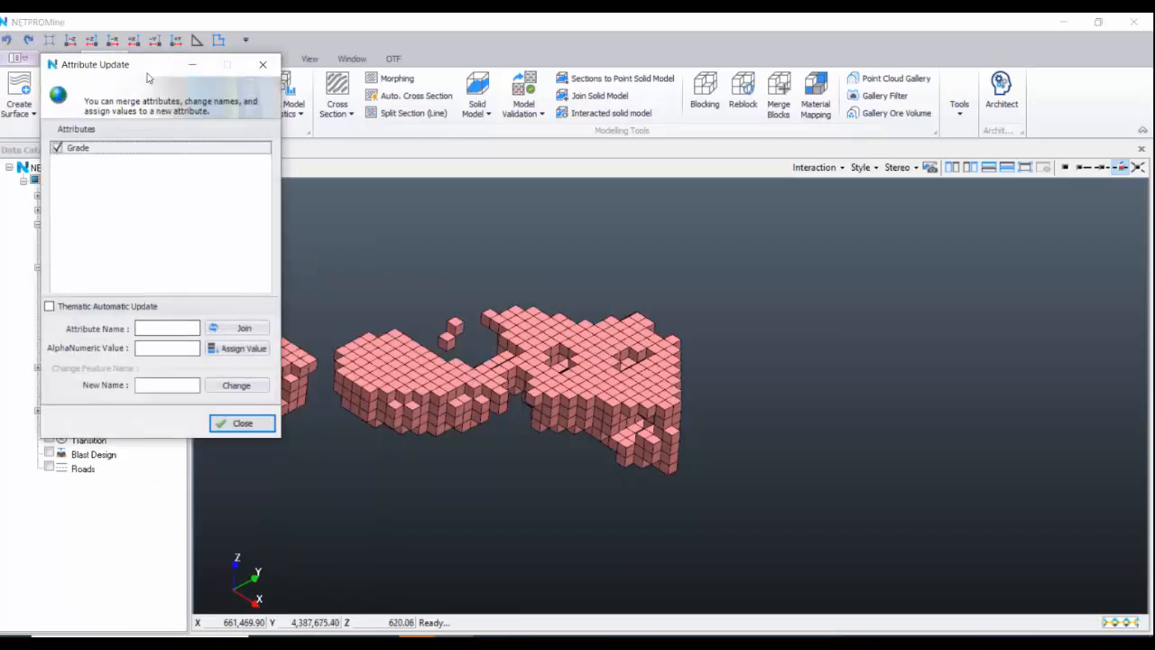
{"action": "left_click_drag", "start_coordinate": [147, 77], "coordinate": [263, 176]}
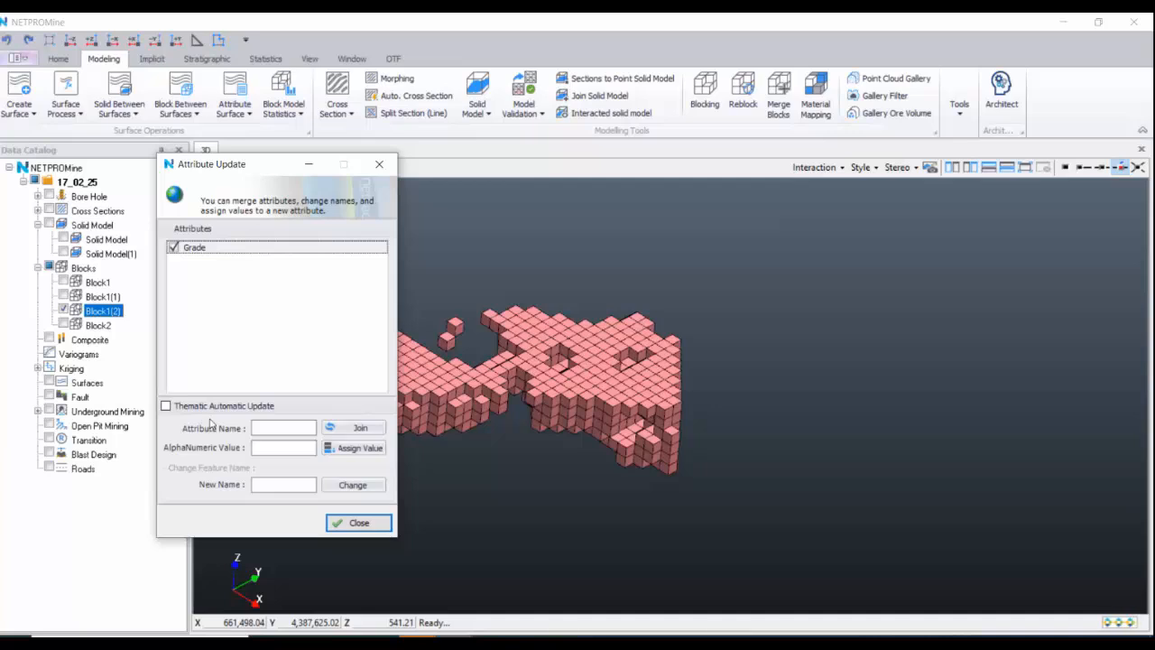
{"action": "left_click", "coordinate": [290, 425]}
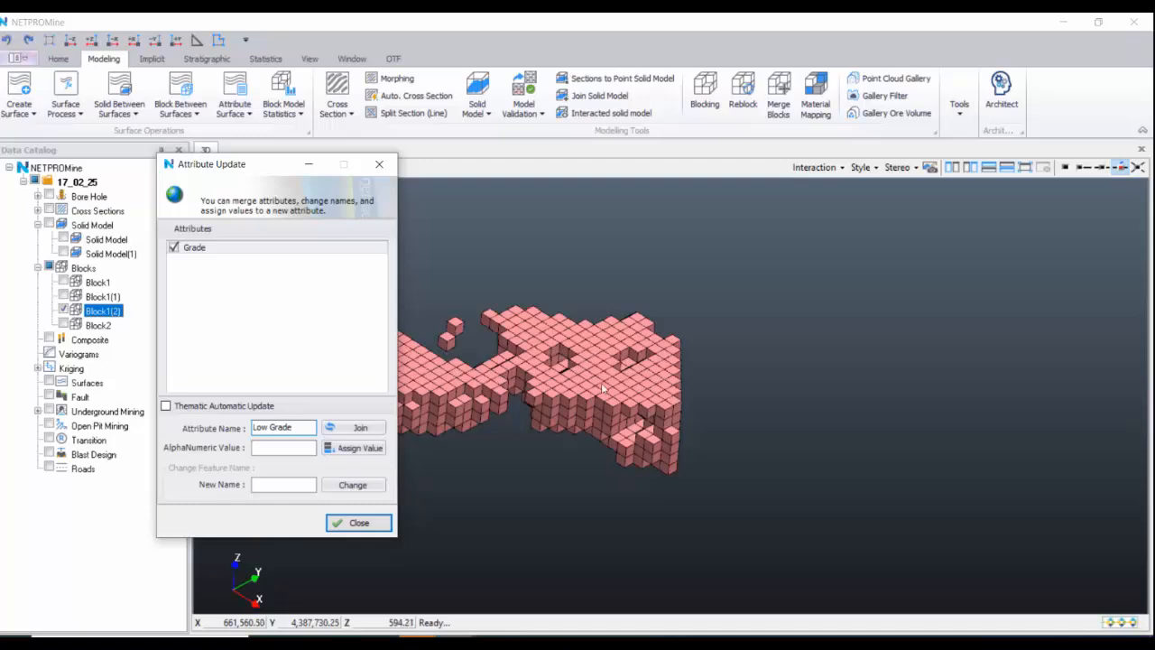
{"action": "left_click", "coordinate": [278, 447]}
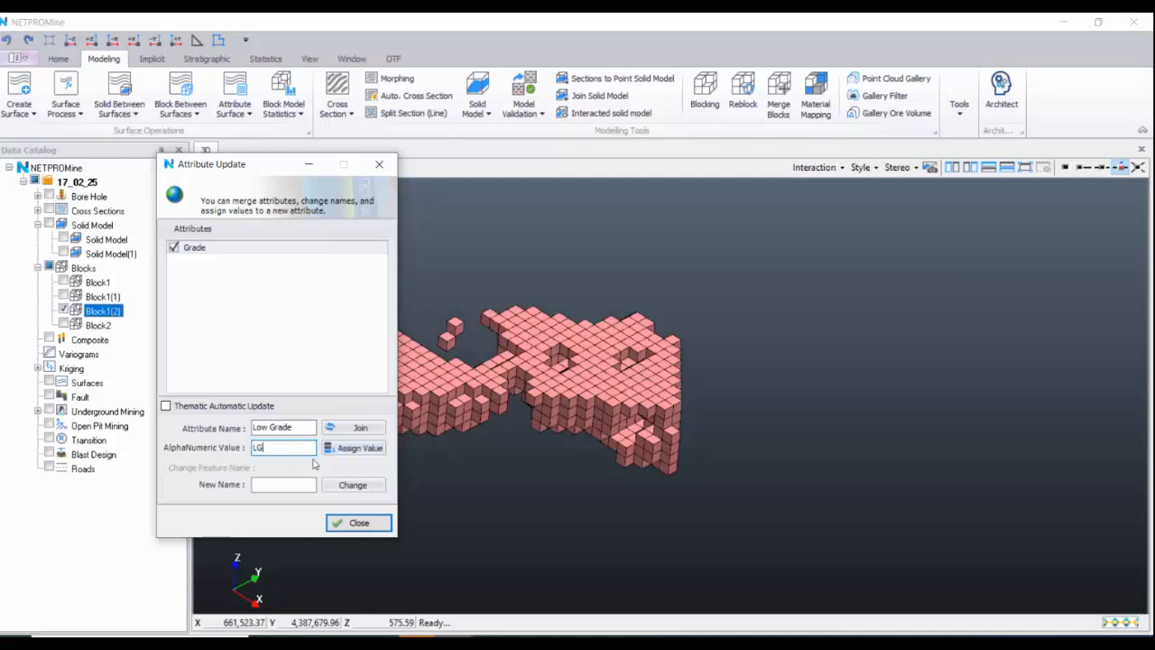
{"action": "left_click", "coordinate": [372, 448]}
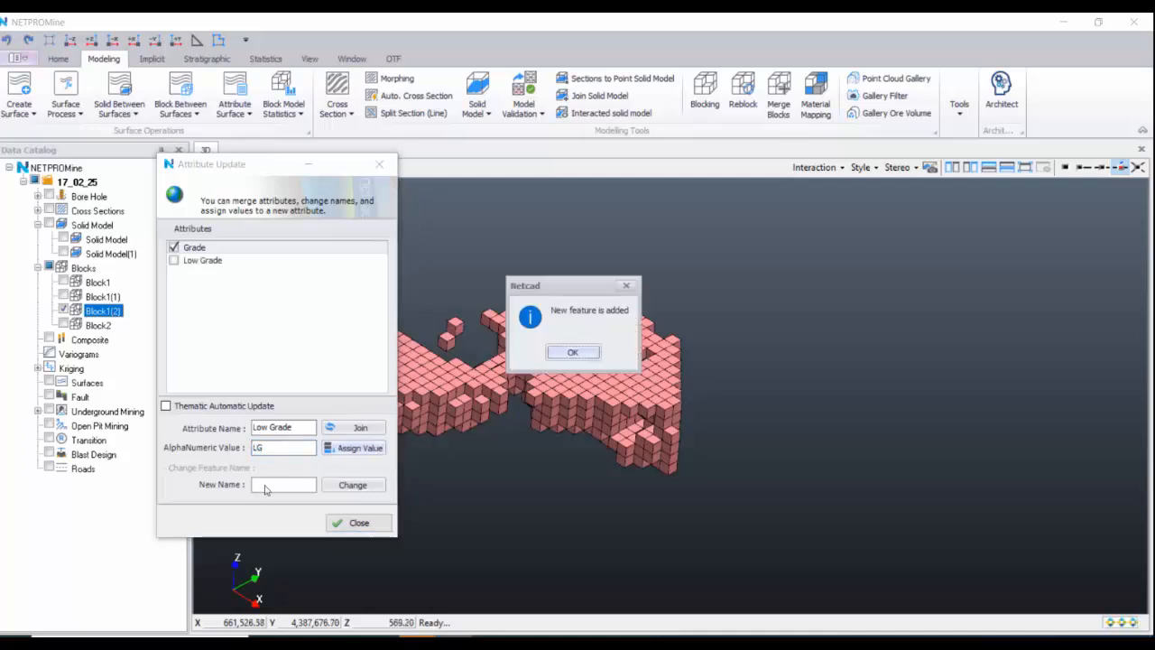
{"action": "left_click", "coordinate": [574, 352]}
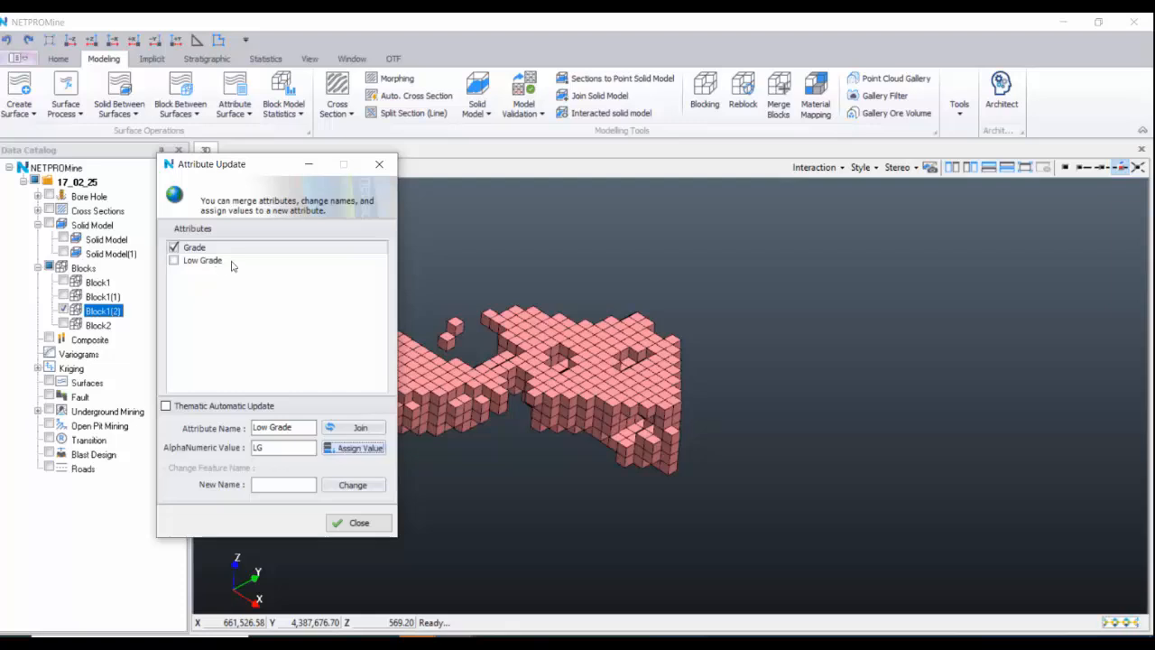
{"action": "left_click", "coordinate": [378, 163]}
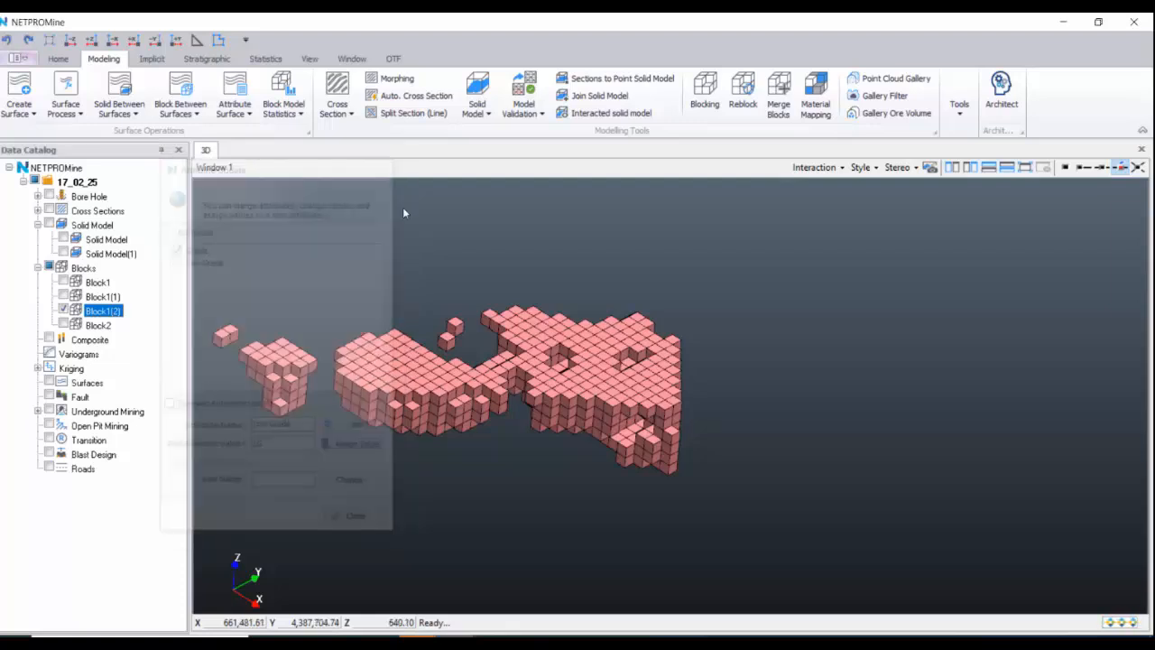
- Check the Low Grade attribute in the object properties of one block of Block1(2)
{"action": "right_click", "coordinate": [499, 386]}
{"action": "left_click", "coordinate": [554, 466]}
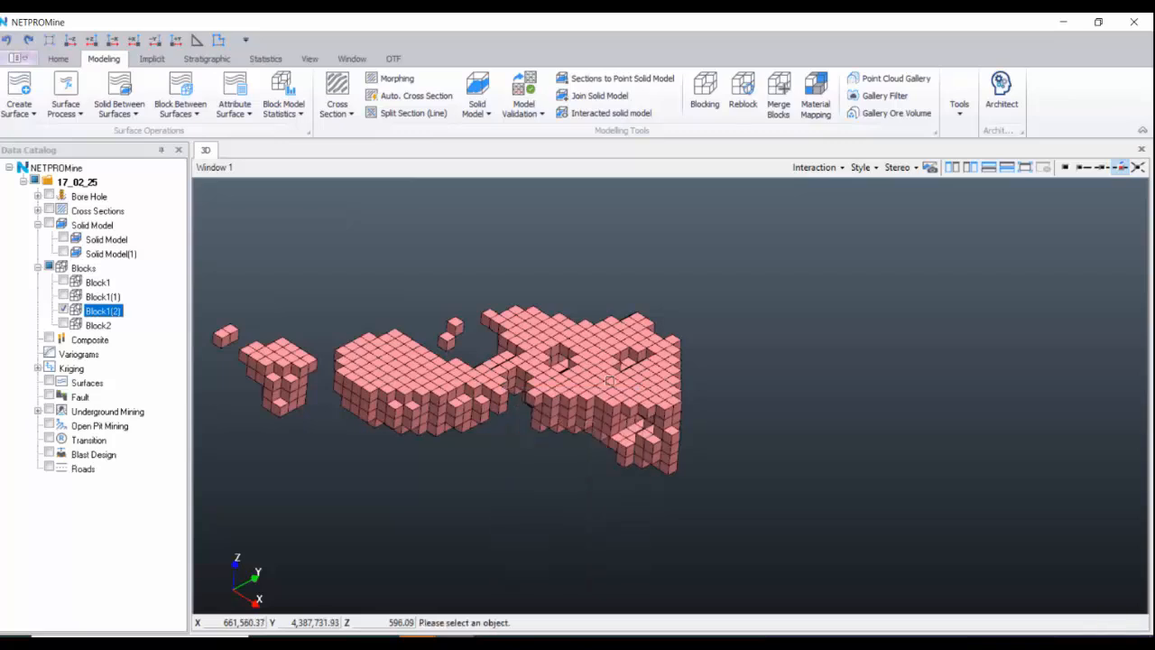
{"action": "left_click", "coordinate": [571, 406]}
{"action": "left_click", "coordinate": [465, 287]}
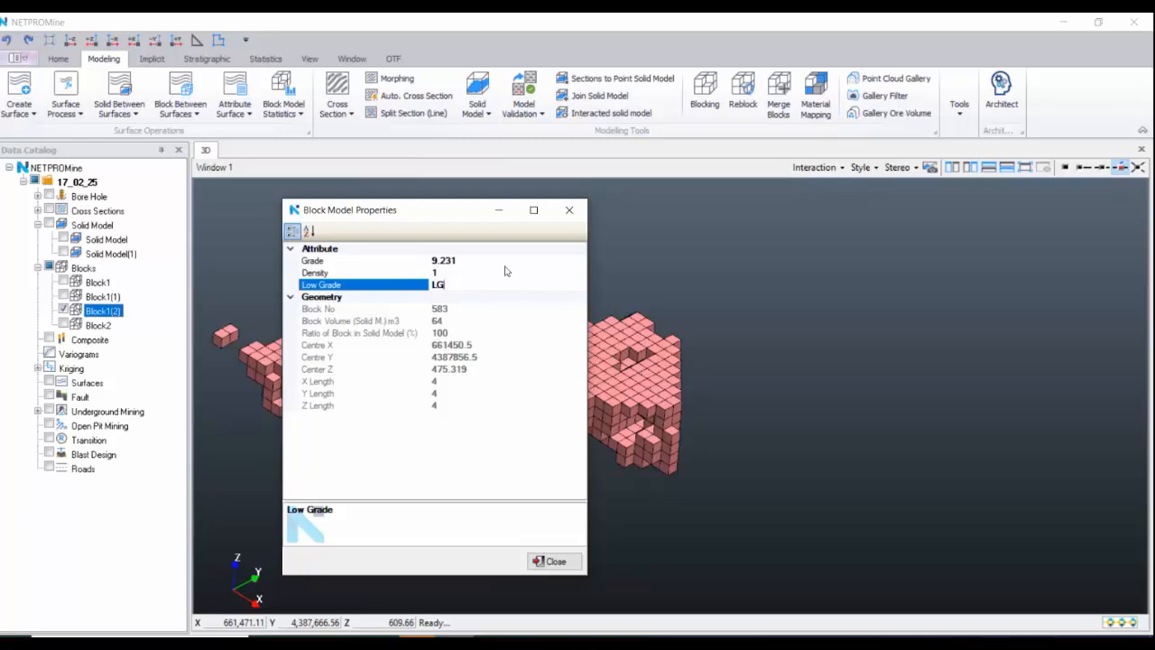
{"action": "left_click", "coordinate": [581, 209]}
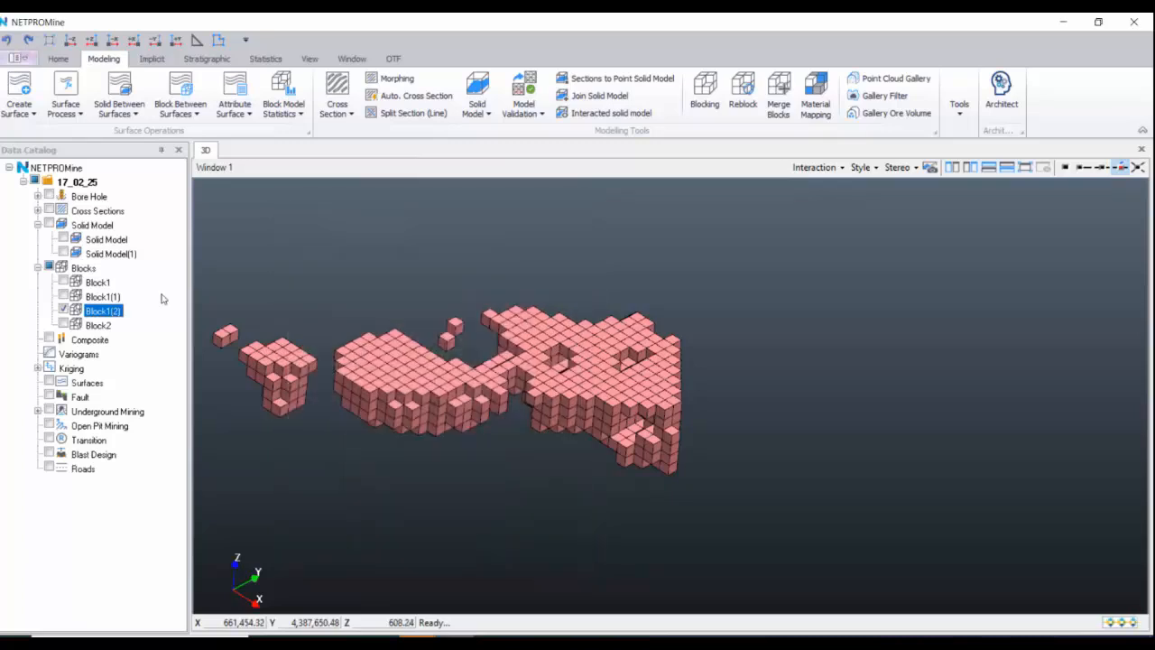
- Display Block1(1) instead of Block1(2) and inspect the Grade attribute of one of its blocks
{"action": "left_click", "coordinate": [64, 310]}
{"action": "left_click", "coordinate": [63, 295]}
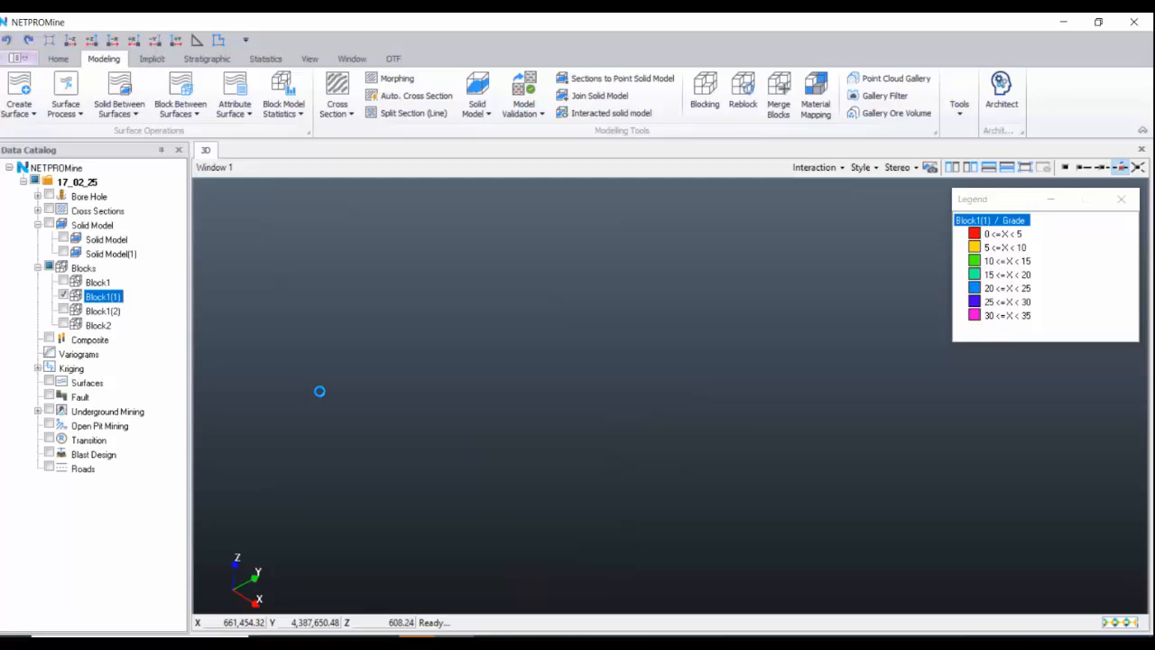
{"action": "right_click", "coordinate": [523, 412]}
{"action": "left_click", "coordinate": [564, 495]}
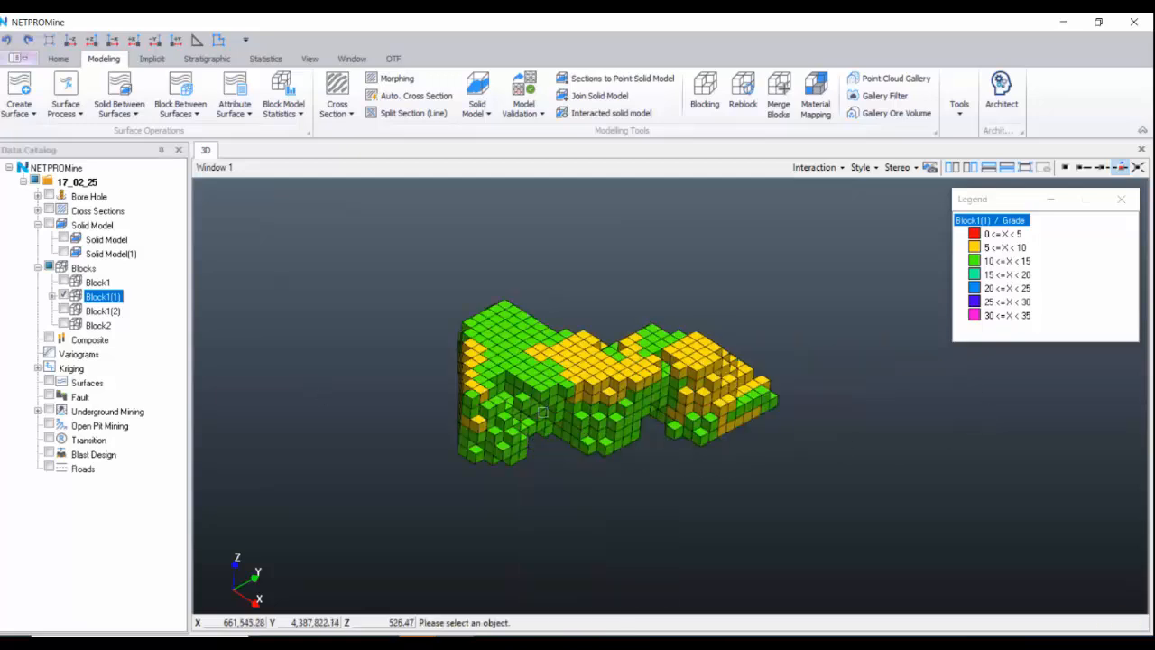
{"action": "left_click", "coordinate": [541, 412]}
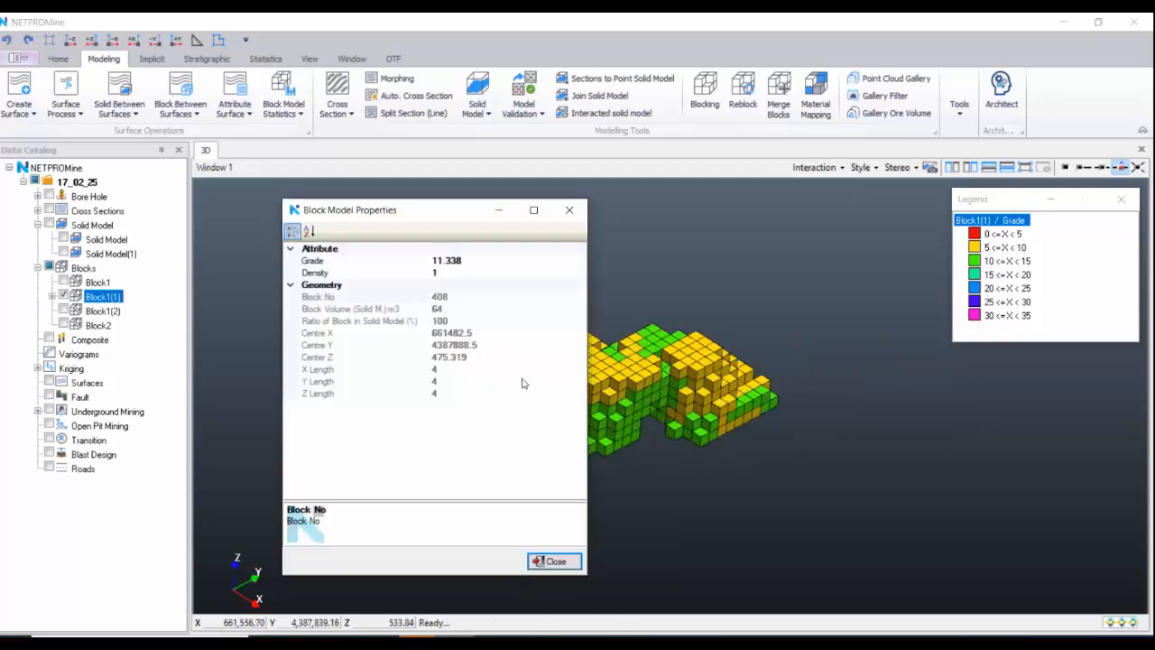
{"action": "left_click", "coordinate": [487, 262]}
{"action": "left_click", "coordinate": [468, 265]}
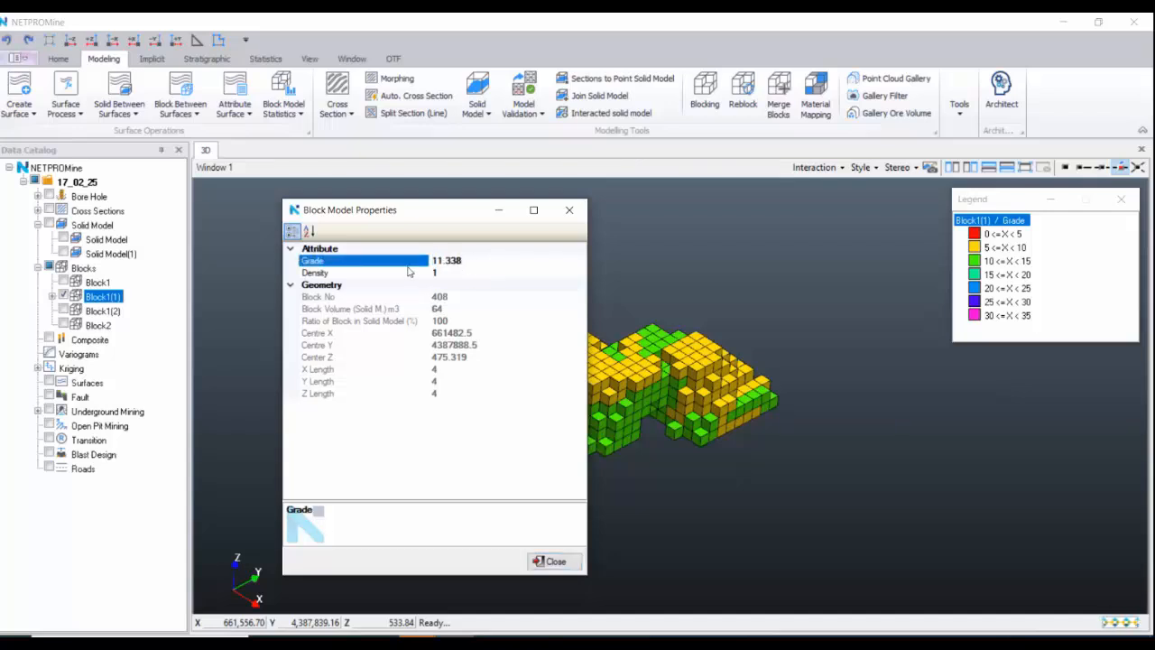
{"action": "left_click", "coordinate": [569, 209]}
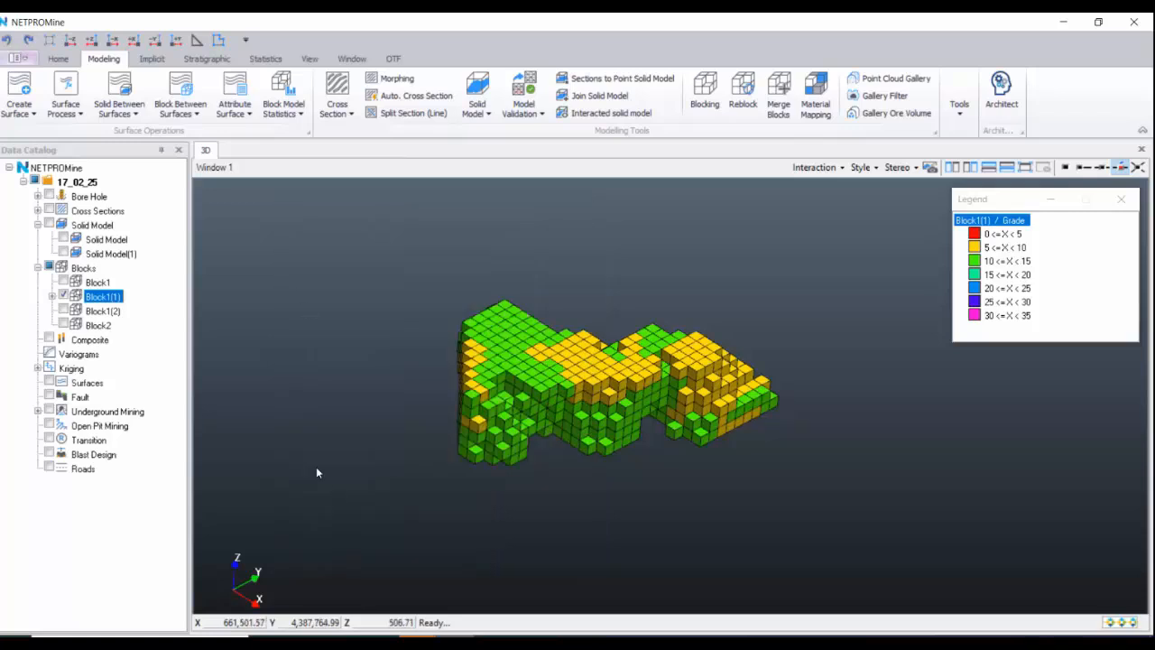
- Add a High Grade attribute to Block1(1) with the alphanumeric value HG assigned, with Grade ticked in the attribute update
{"action": "right_click", "coordinate": [145, 304]}
{"action": "mouse_move", "coordinate": [338, 279]}
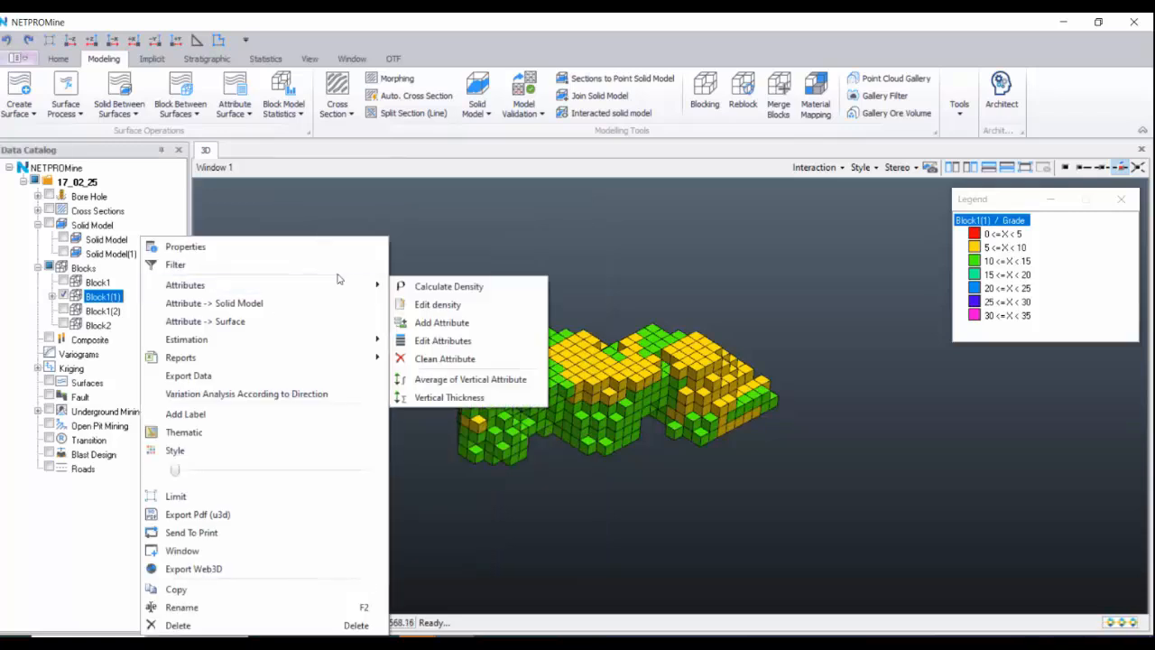
{"action": "left_click", "coordinate": [443, 340]}
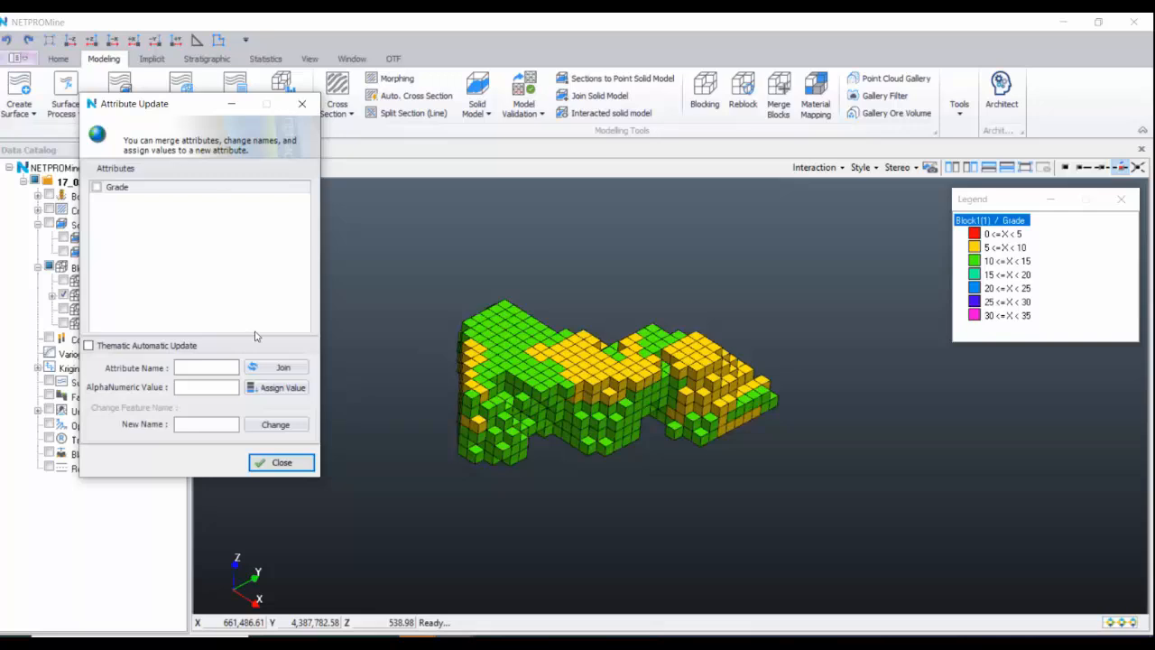
{"action": "left_click", "coordinate": [96, 186]}
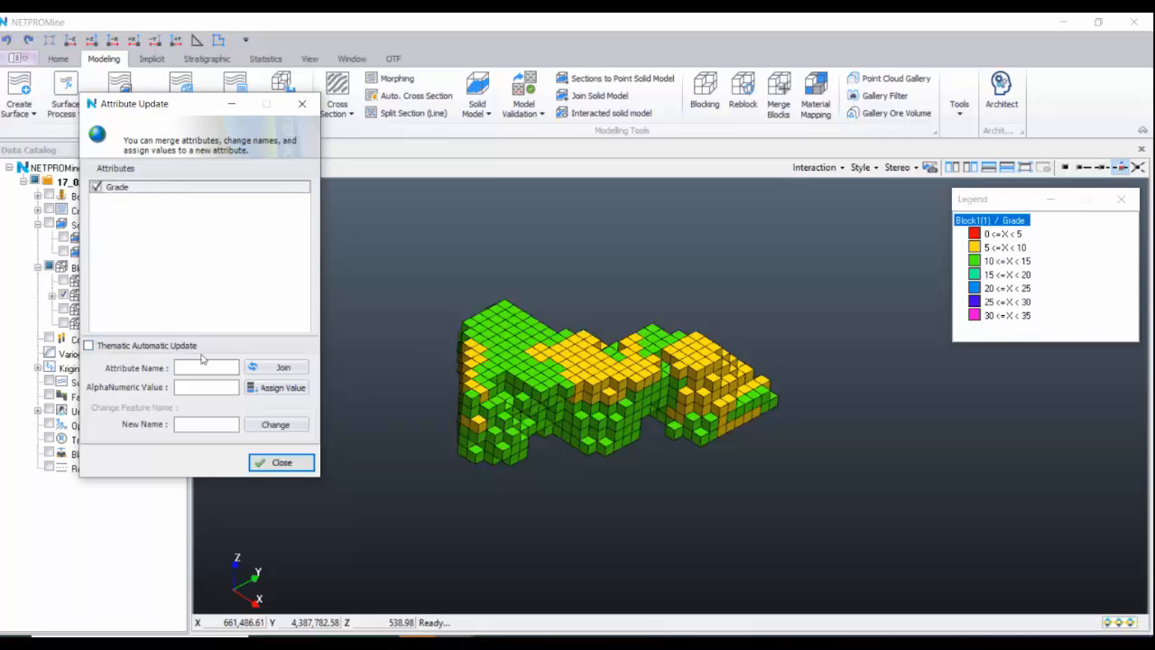
{"action": "left_click", "coordinate": [204, 364]}
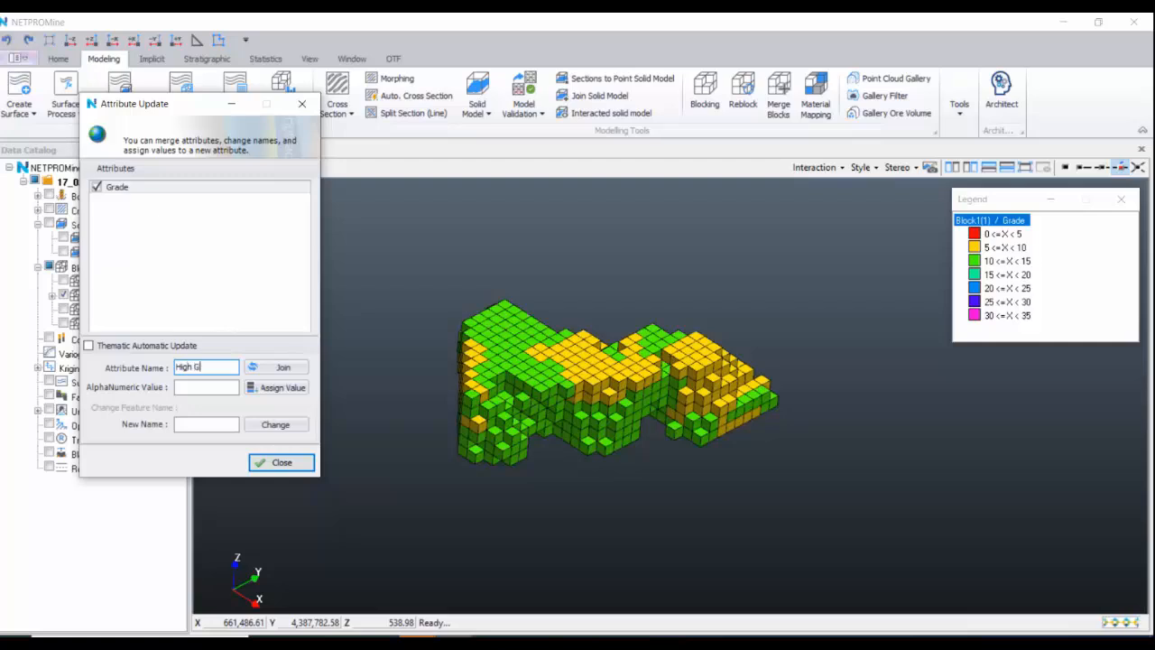
{"action": "type", "text": "High Grade"}
{"action": "left_click", "coordinate": [211, 387]}
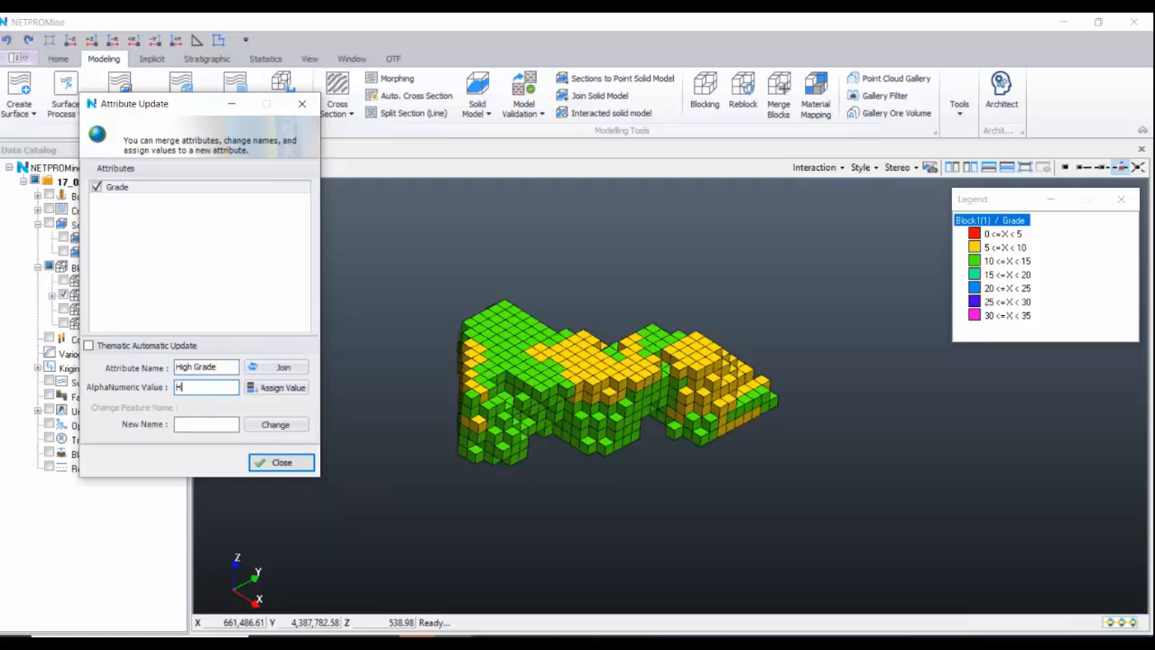
{"action": "left_click", "coordinate": [280, 388]}
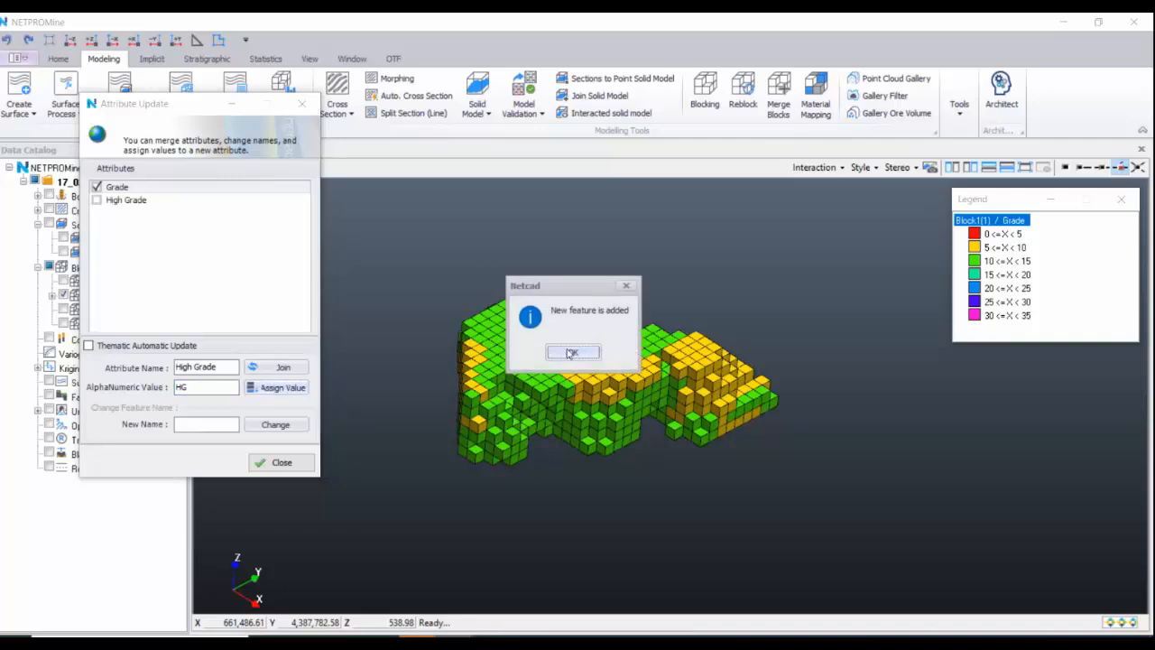
{"action": "key", "text": "Return"}
{"action": "left_click", "coordinate": [309, 108]}
- Check the High Grade attribute in the object properties of one block of Block1(1)
{"action": "right_click", "coordinate": [447, 353]}
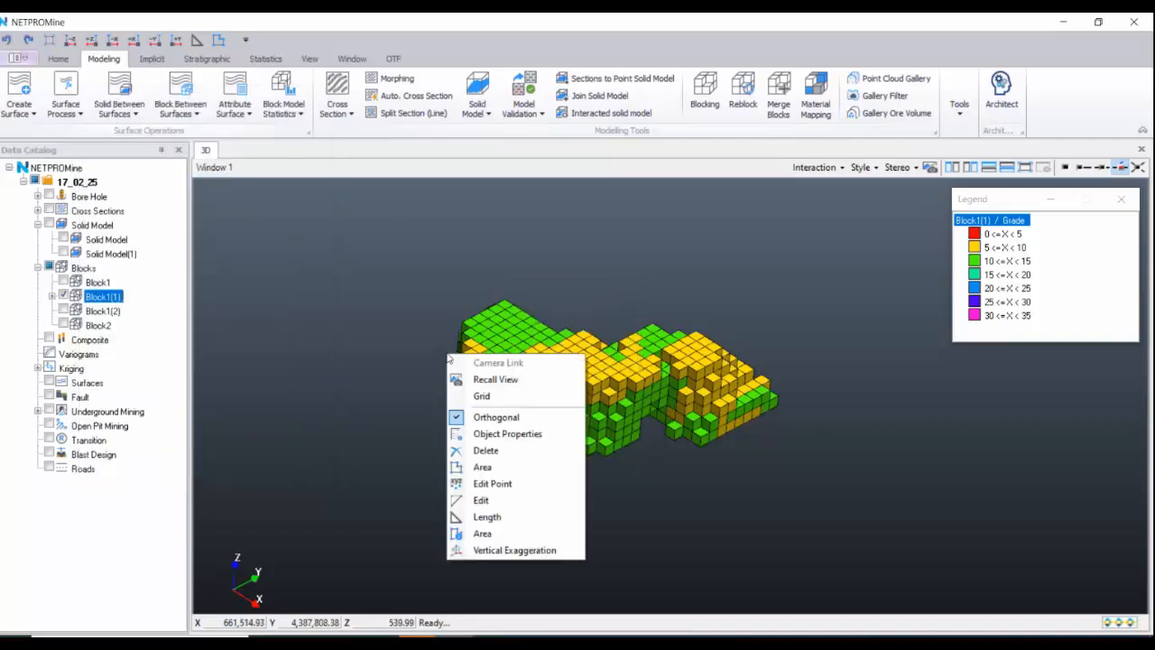
{"action": "left_click", "coordinate": [503, 434]}
{"action": "left_click", "coordinate": [446, 285]}
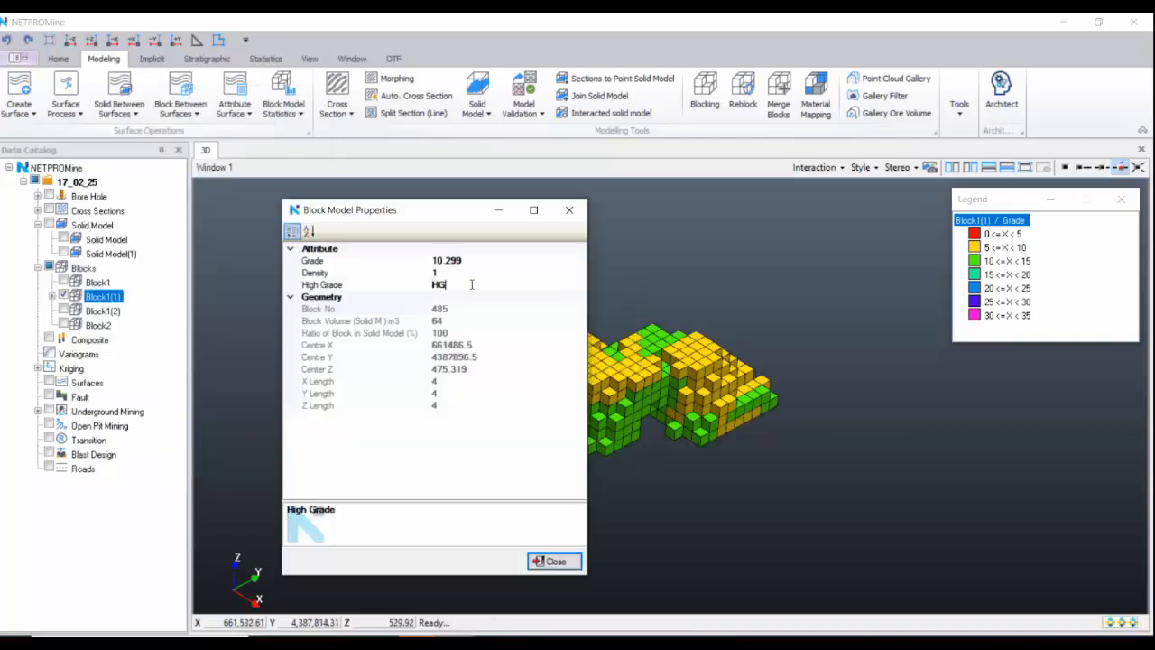
{"action": "left_click", "coordinate": [569, 211]}
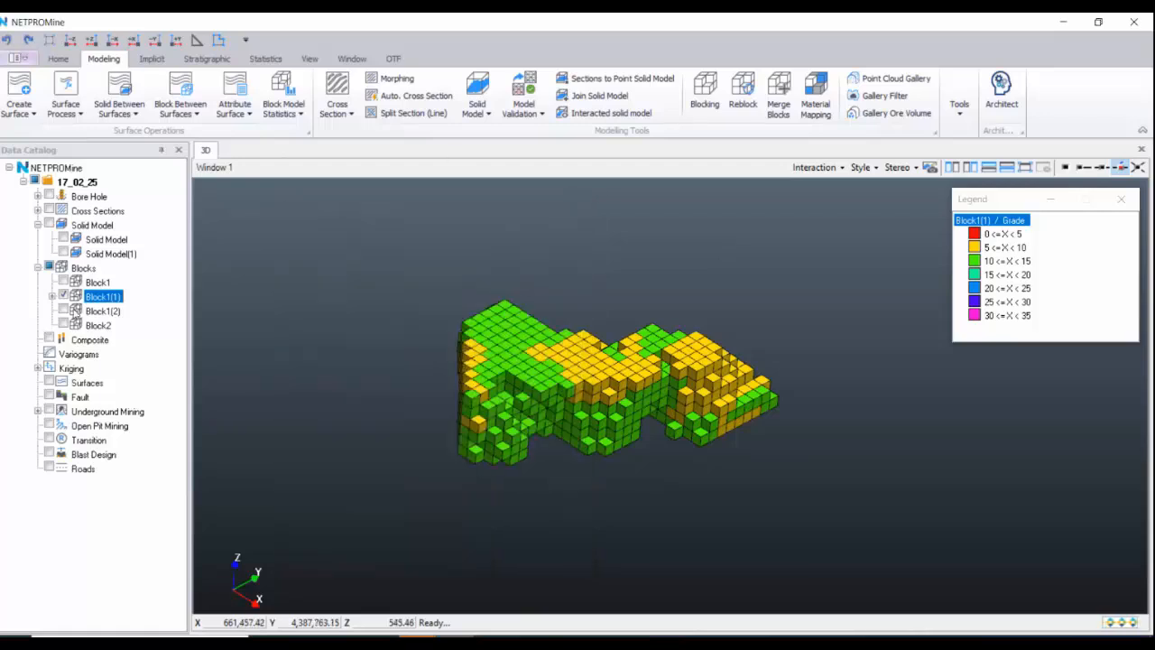
- Display Block1(2) alongside Block1(1) and merge the two block models with the block intersection check
{"action": "left_click", "coordinate": [63, 310]}
{"action": "left_click", "coordinate": [103, 310]}
{"action": "middle_click_drag", "start_coordinate": [469, 318], "coordinate": [536, 326]}
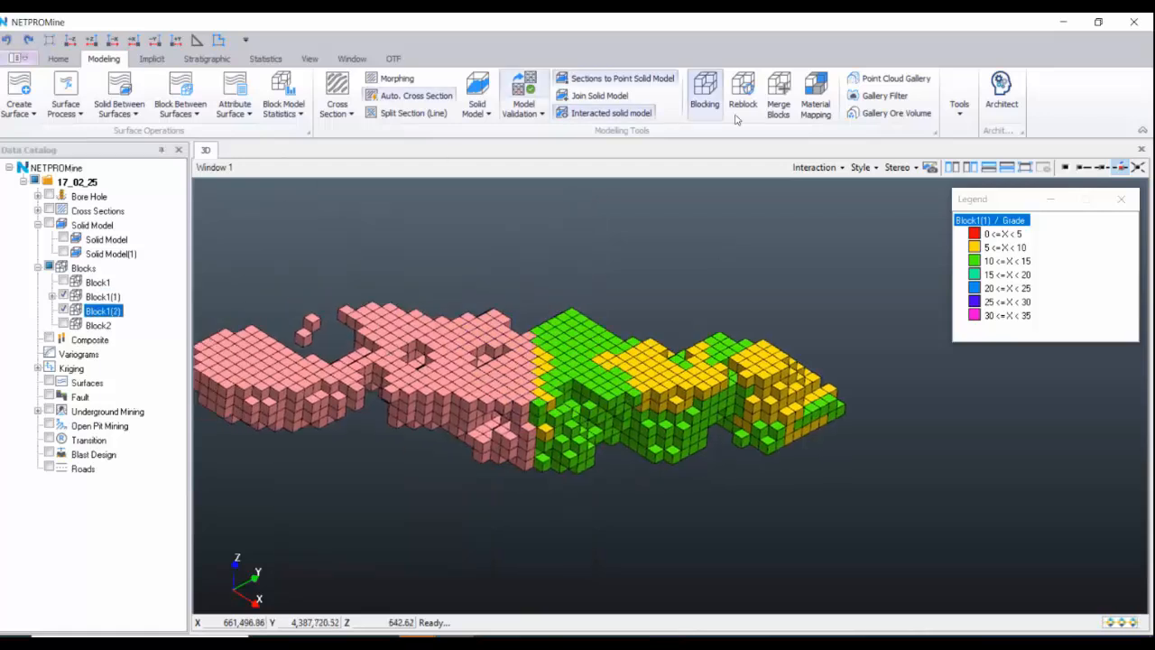
{"action": "left_click", "coordinate": [781, 110]}
{"action": "left_click", "coordinate": [484, 344]}
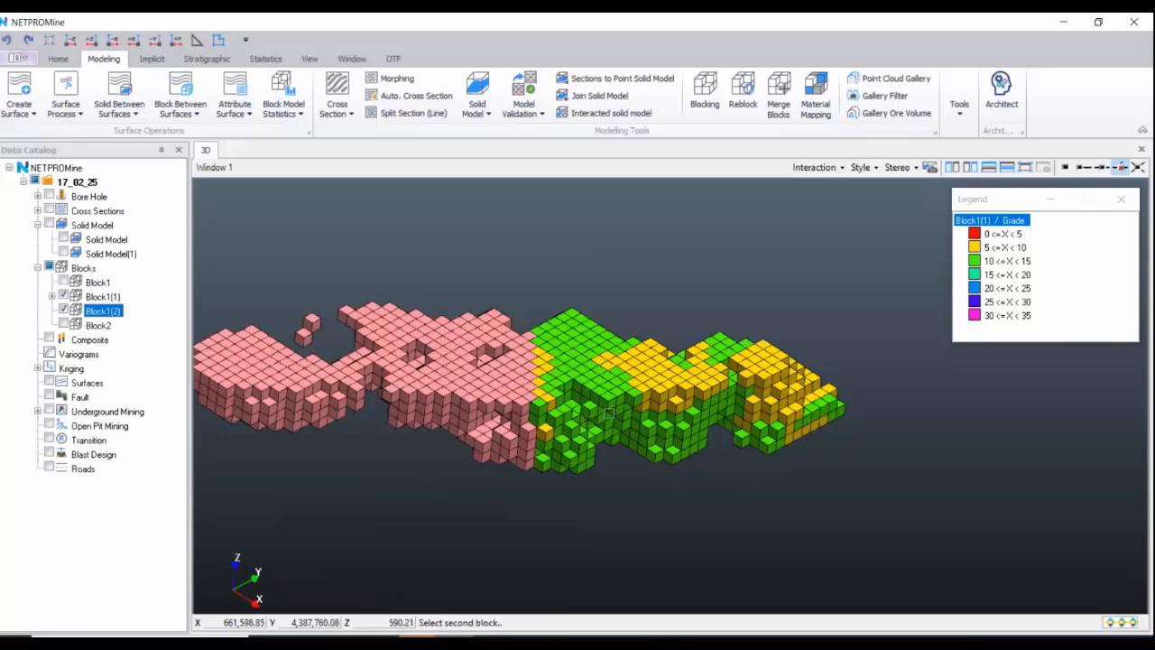
{"action": "left_click", "coordinate": [564, 355]}
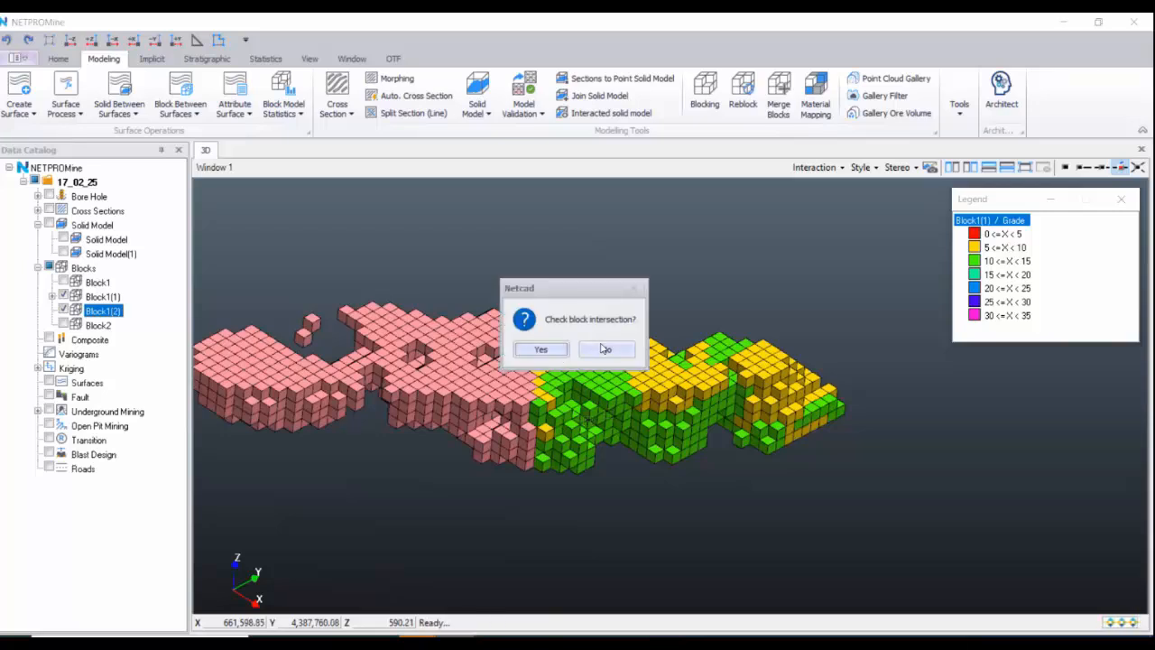
{"action": "left_click", "coordinate": [552, 351]}
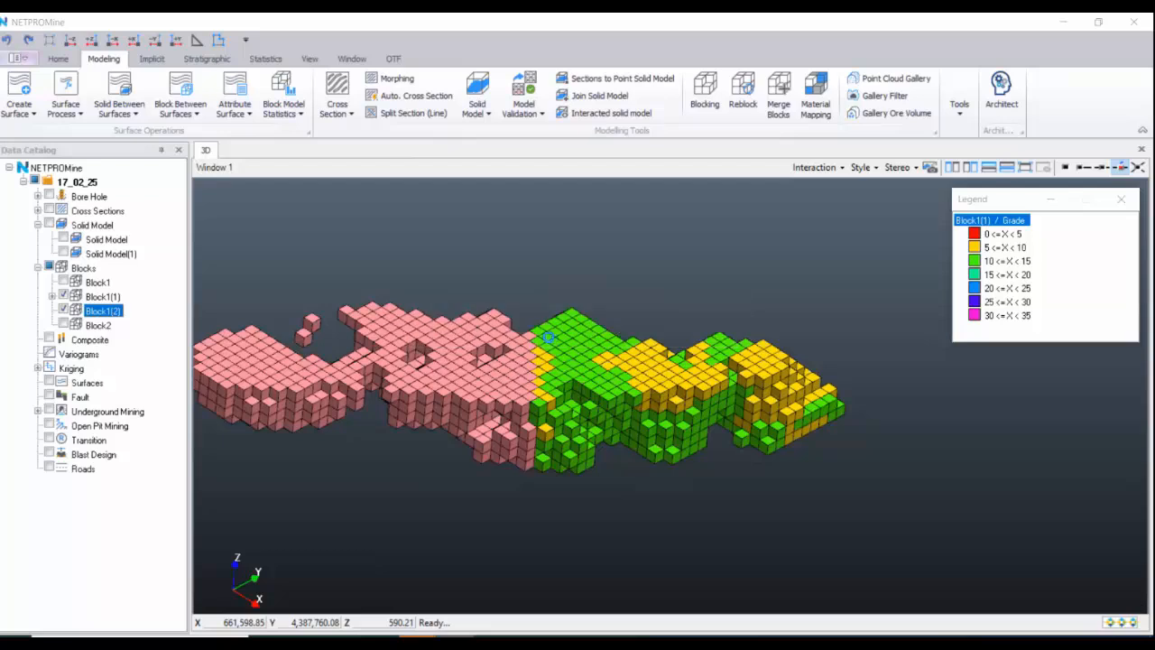
- Hide Block1(2) and Block1(1) and check the attributes of one block in the merged model
{"action": "left_click", "coordinate": [63, 311]}
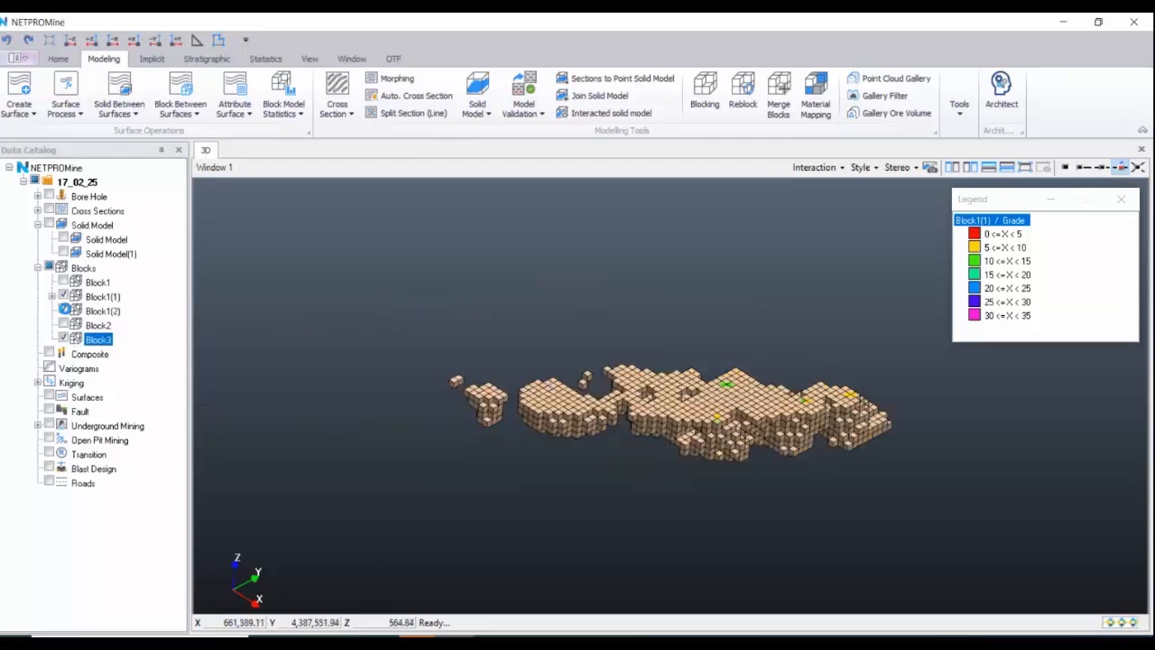
{"action": "left_click", "coordinate": [63, 296]}
{"action": "scroll", "coordinate": [661, 424], "scroll_direction": "up", "scroll_amount": 4}
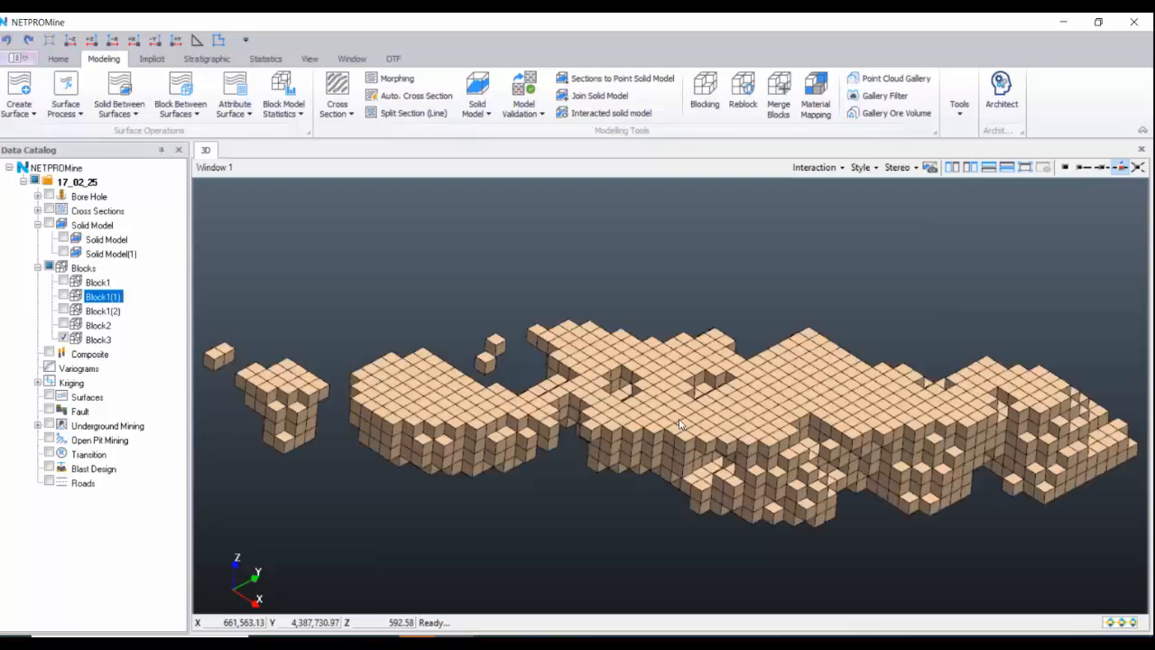
{"action": "double_click", "coordinate": [670, 433]}
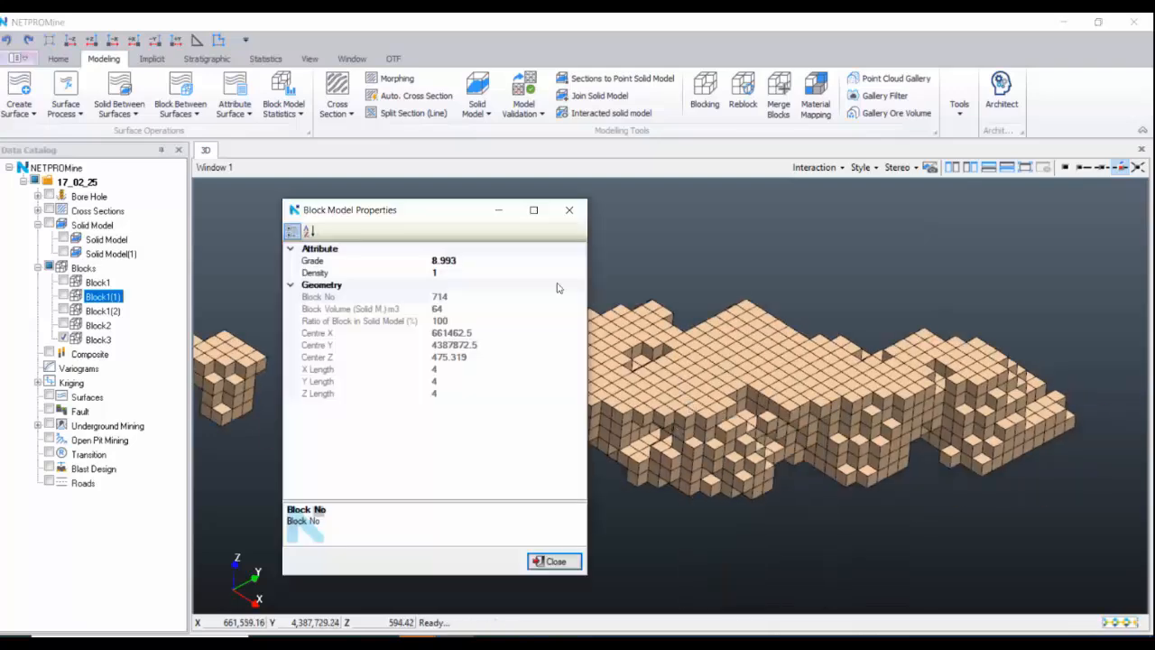
{"action": "left_click", "coordinate": [572, 215]}
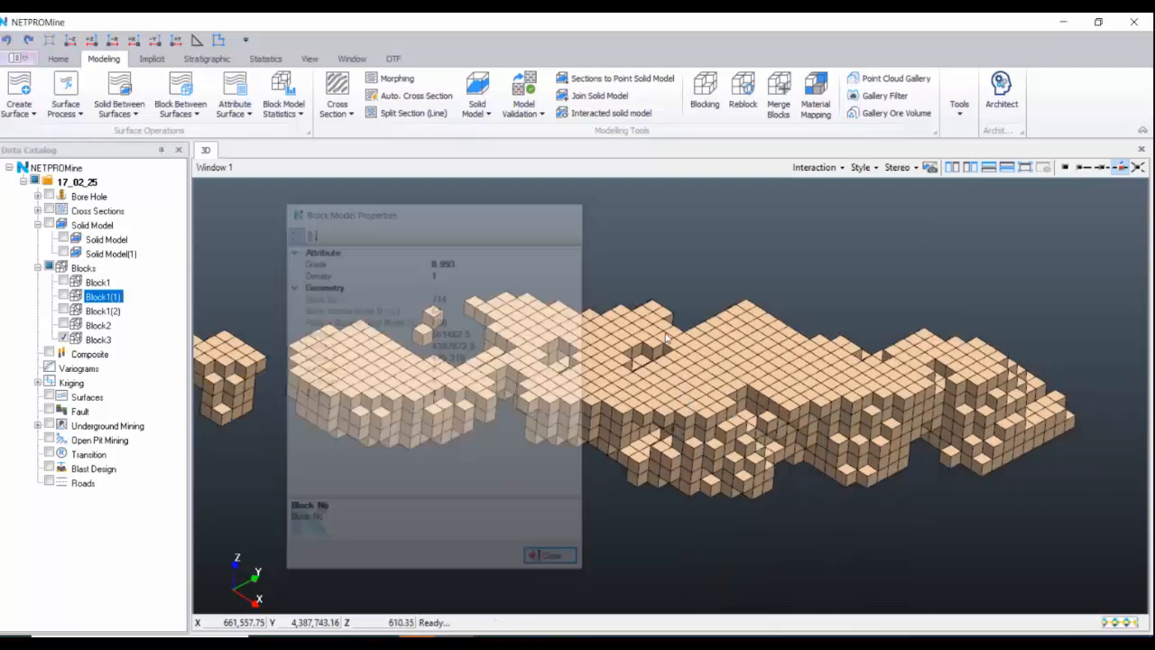
- Check the object properties of a second block in the merged model and look over the whole model
{"action": "scroll", "coordinate": [697, 362], "scroll_direction": "down", "scroll_amount": 3}
{"action": "middle_click_drag", "start_coordinate": [891, 445], "coordinate": [713, 412]}
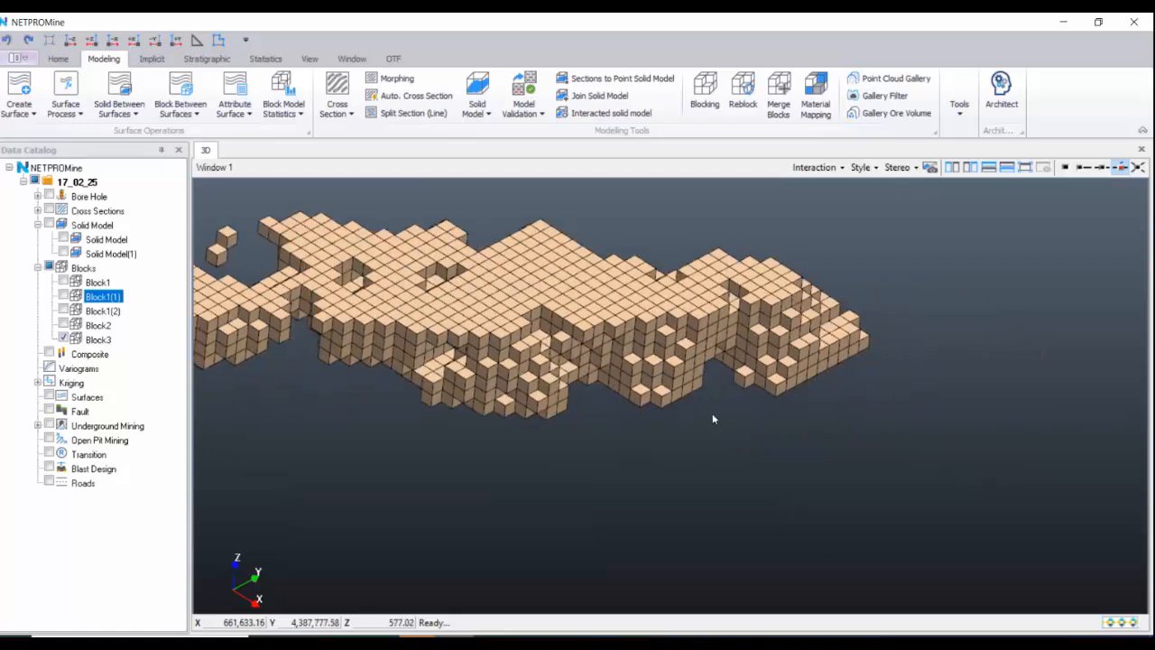
{"action": "right_click", "coordinate": [713, 413]}
{"action": "left_click", "coordinate": [770, 493]}
{"action": "left_click", "coordinate": [803, 409]}
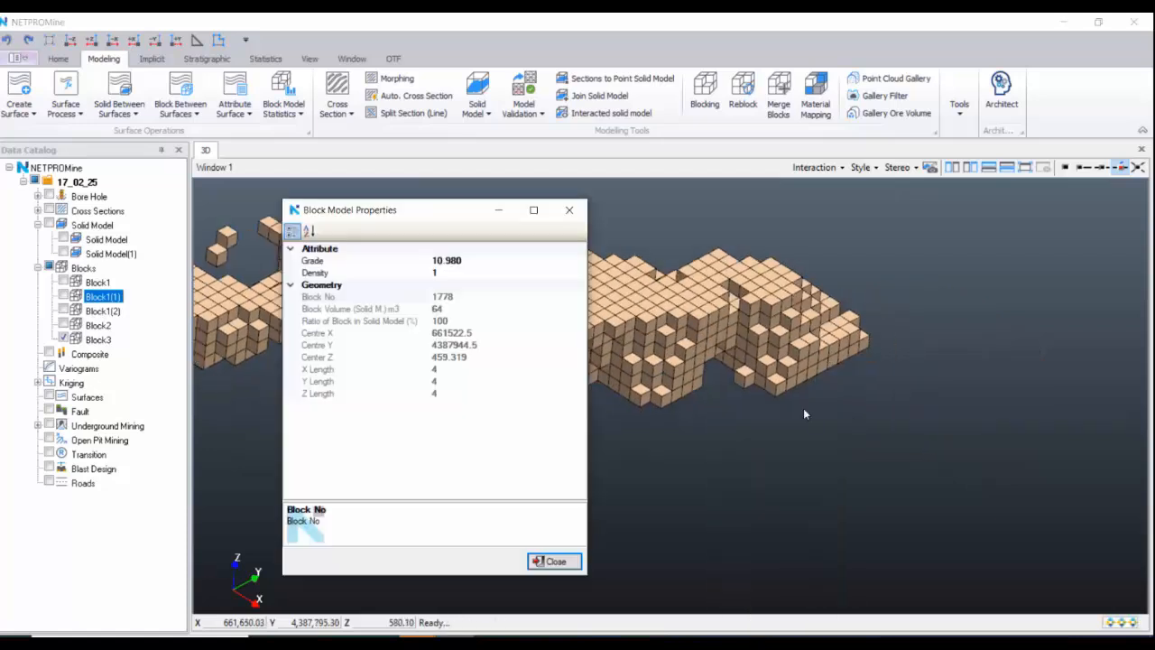
{"action": "left_click", "coordinate": [575, 215]}
{"action": "middle_click_drag", "start_coordinate": [475, 286], "coordinate": [724, 408]}
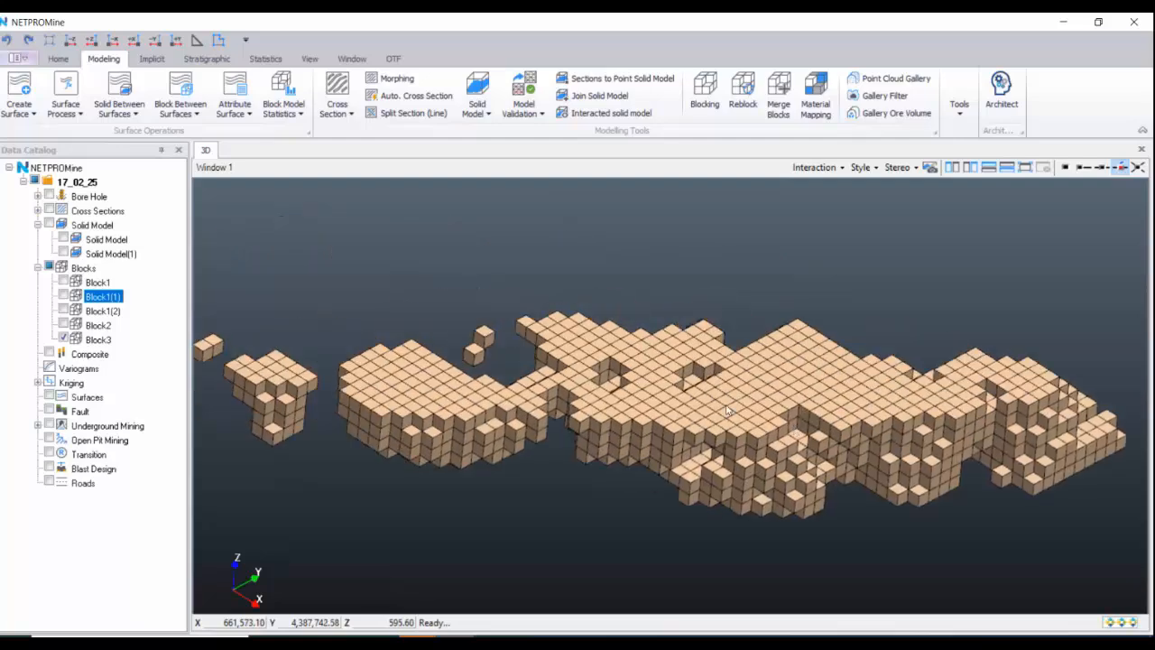
{"action": "left_click_drag", "start_coordinate": [703, 358], "coordinate": [669, 460]}
- Hide the merged model Block3 and display Block1(2) and Block1(1) together
{"action": "left_click", "coordinate": [64, 340]}
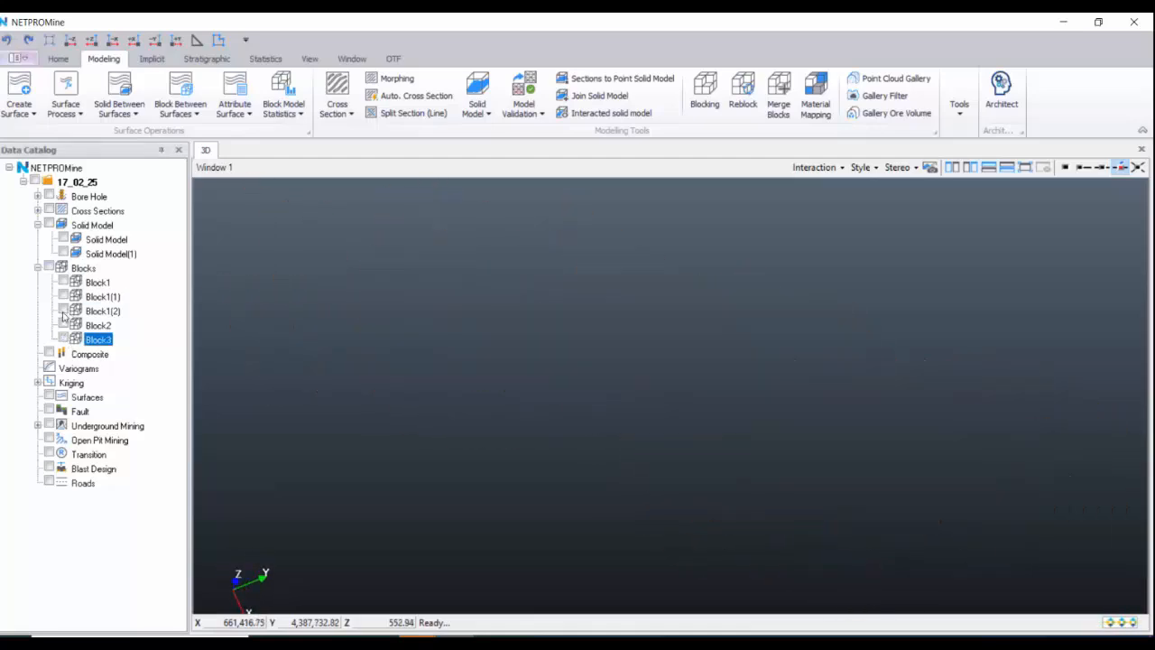
{"action": "left_click", "coordinate": [65, 310]}
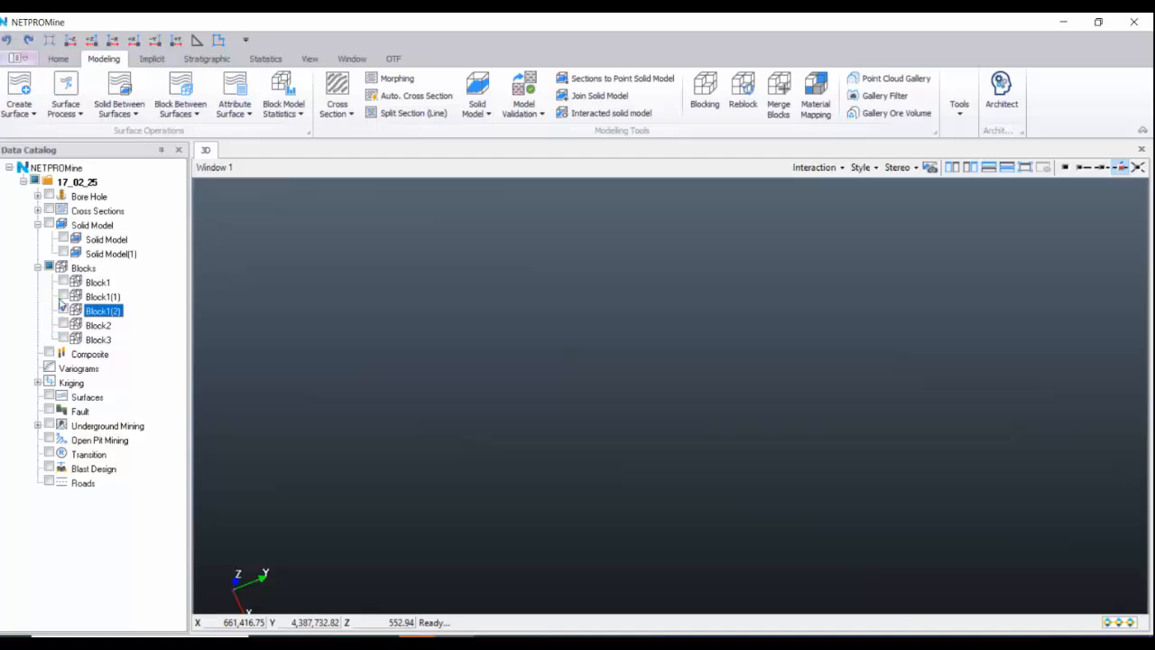
{"action": "left_click", "coordinate": [64, 310]}
{"action": "left_click", "coordinate": [61, 296]}
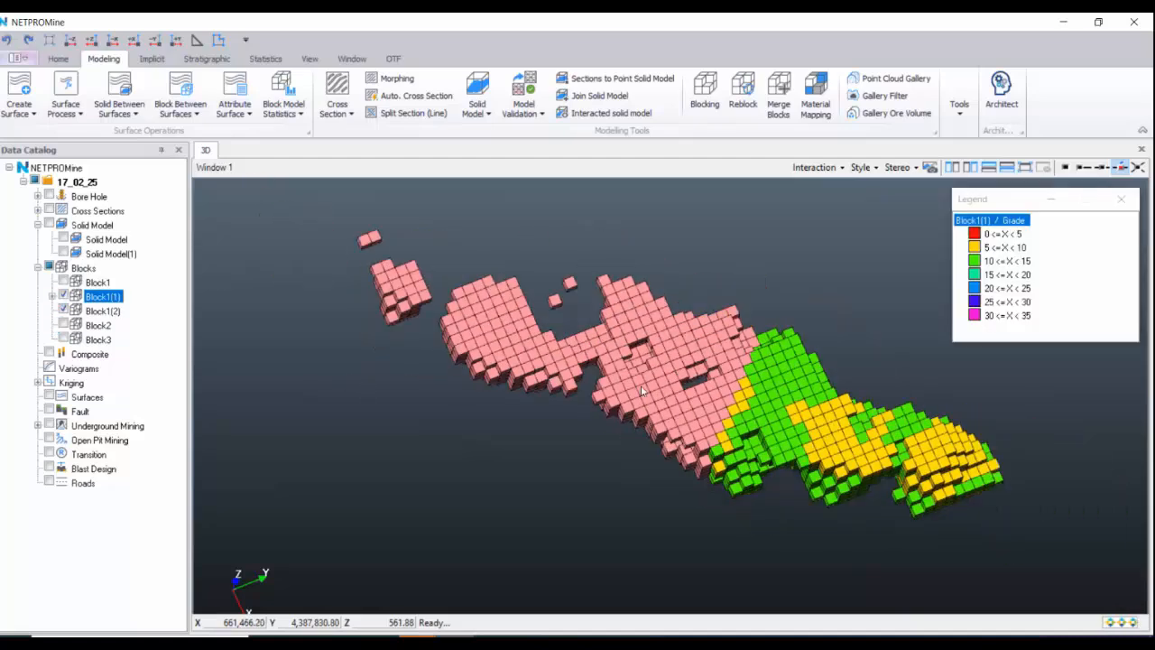
{"action": "left_click_drag", "start_coordinate": [595, 392], "coordinate": [633, 347]}
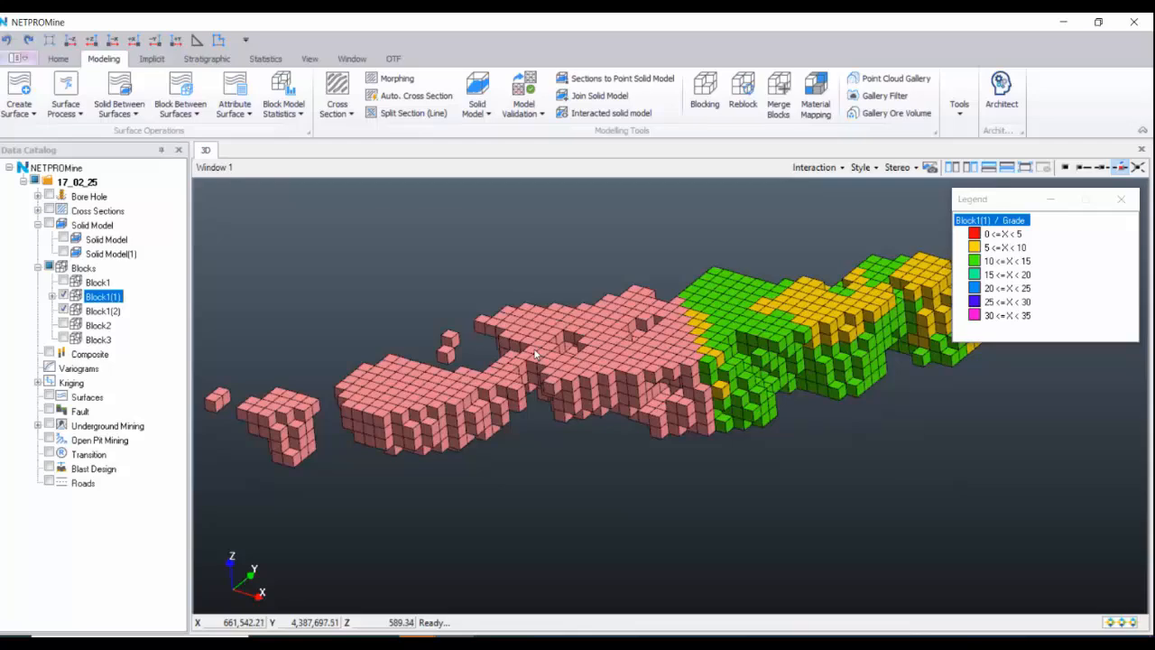
{"action": "left_click_drag", "start_coordinate": [578, 334], "coordinate": [541, 359]}
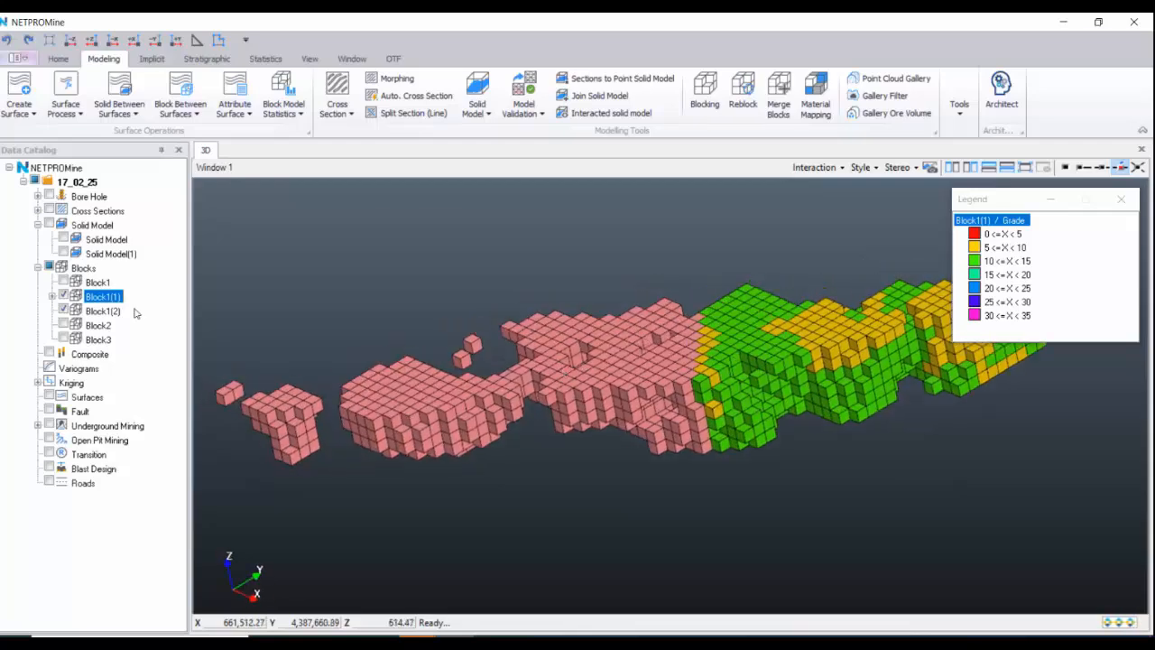
- Expand the thematic classes of Block1(1) and check the Low Grade attribute of one block of Block1(2)
{"action": "left_click", "coordinate": [51, 296]}
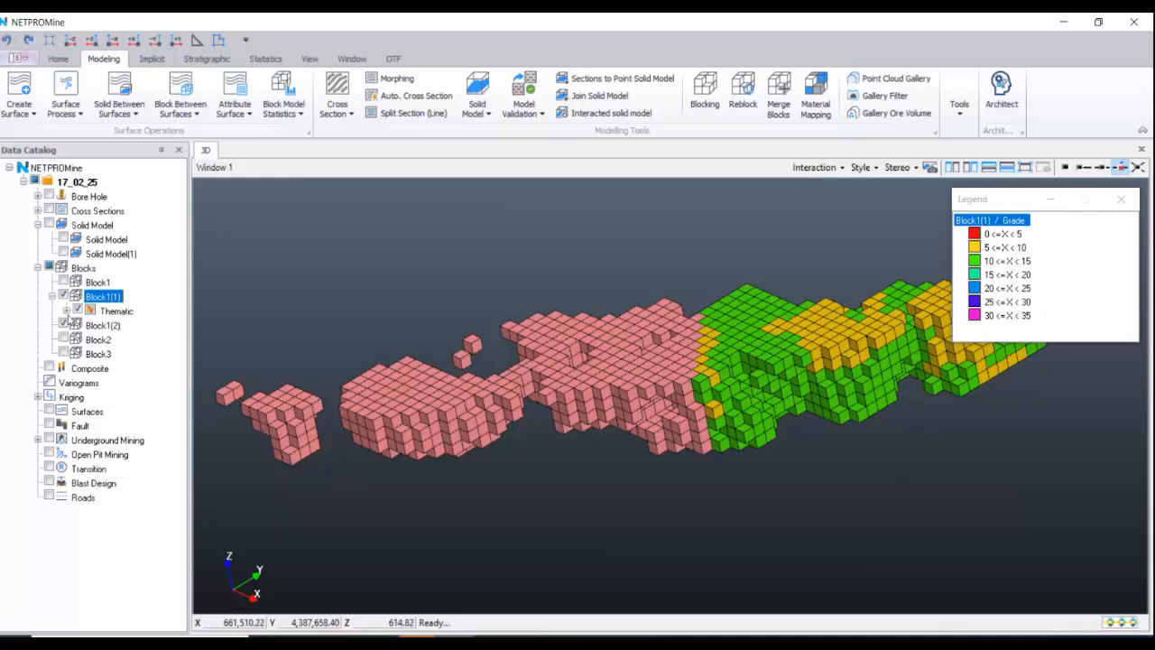
{"action": "left_click", "coordinate": [67, 311]}
{"action": "right_click", "coordinate": [138, 300]}
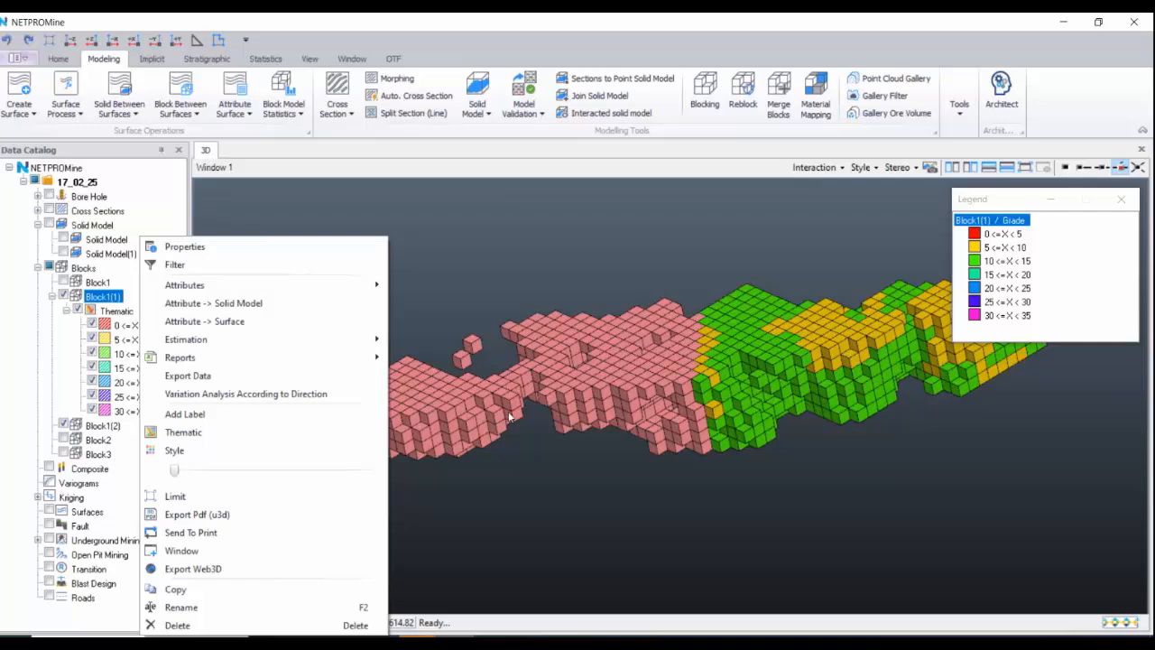
{"action": "right_click", "coordinate": [565, 413]}
{"action": "left_click", "coordinate": [623, 495]}
{"action": "left_click", "coordinate": [480, 335]}
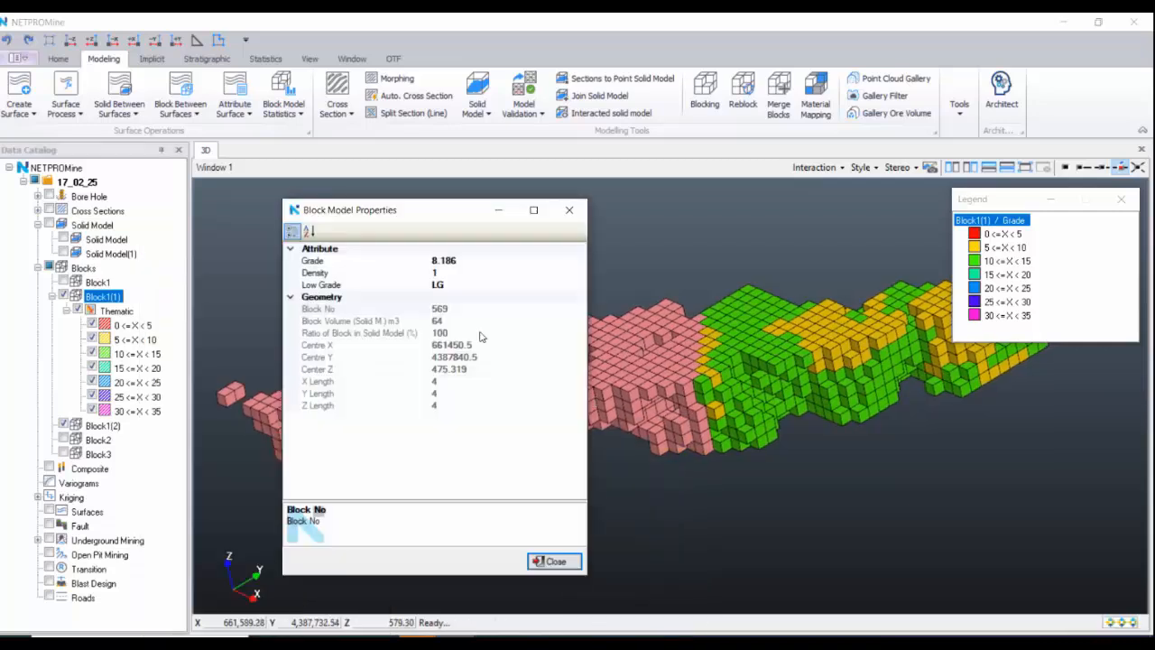
{"action": "left_click", "coordinate": [459, 274]}
{"action": "left_click", "coordinate": [462, 284]}
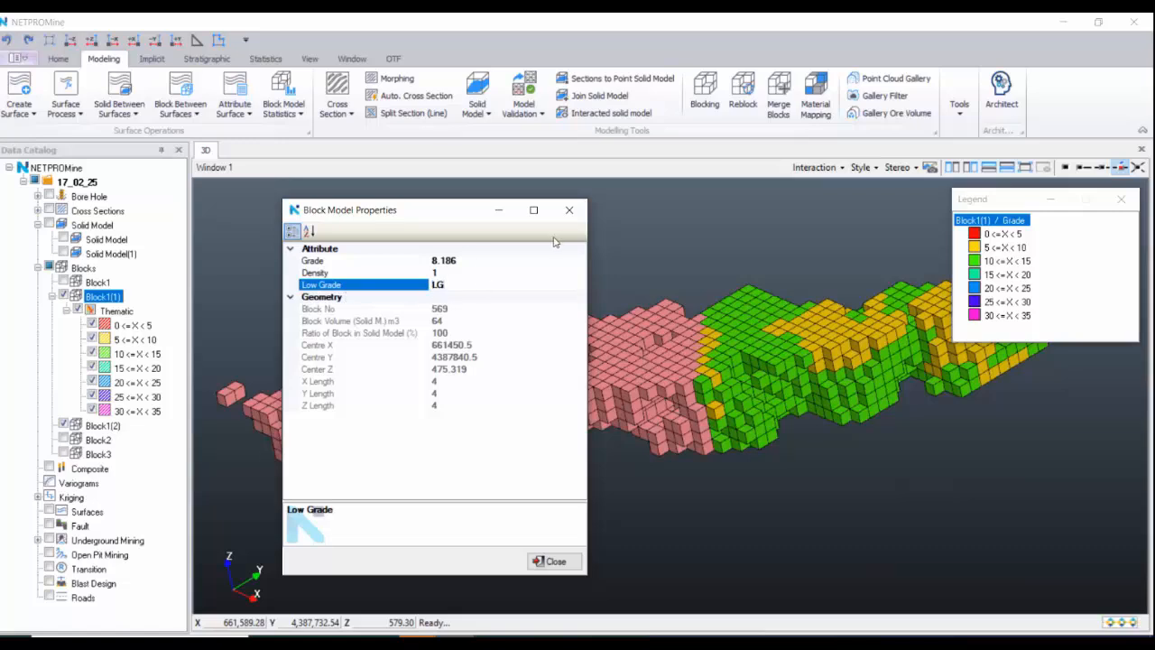
{"action": "left_click", "coordinate": [569, 210]}
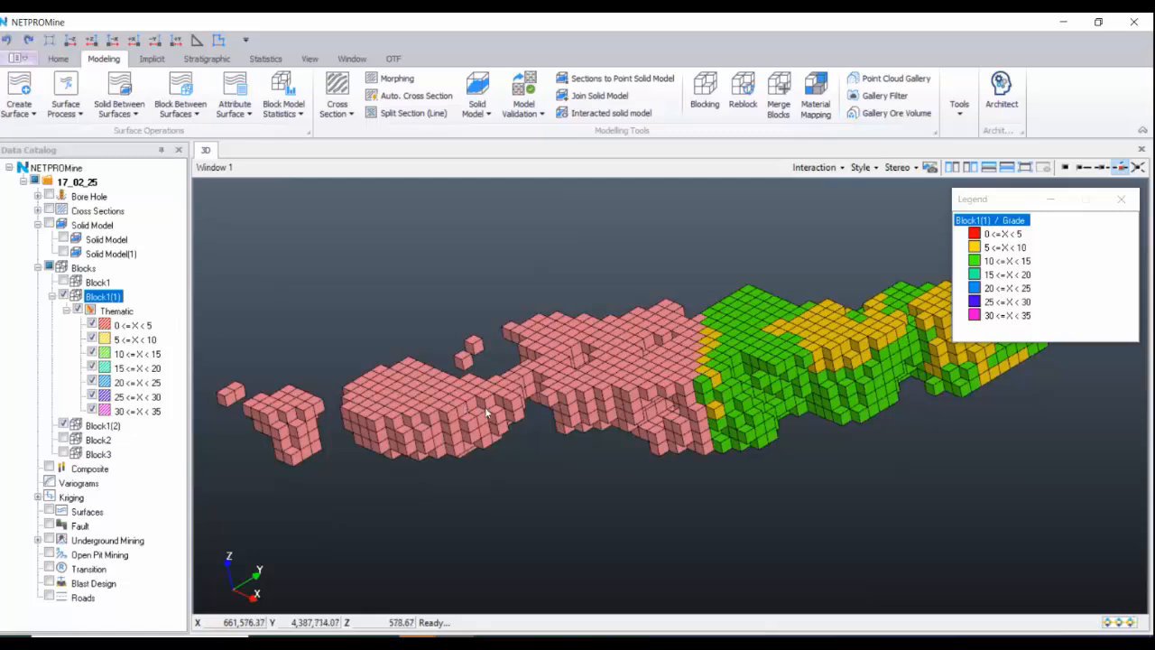
- Hide Block1(1) and check the object properties of one block of Block1(2)
{"action": "right_click", "coordinate": [140, 300]}
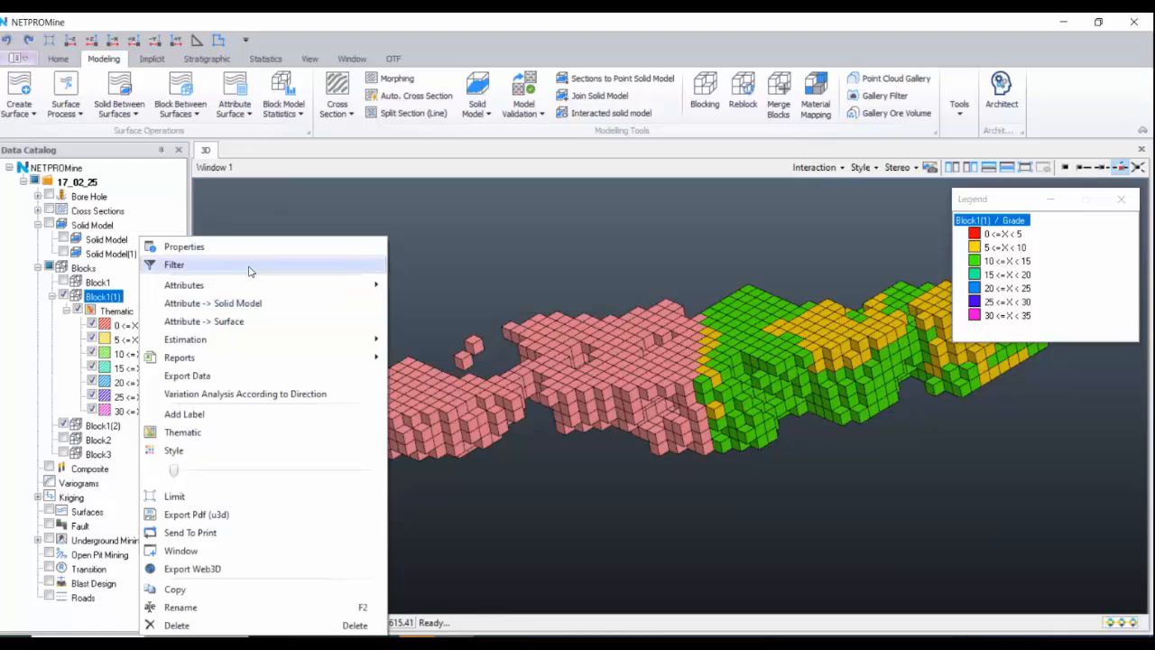
{"action": "left_click", "coordinate": [50, 328]}
{"action": "left_click", "coordinate": [63, 296]}
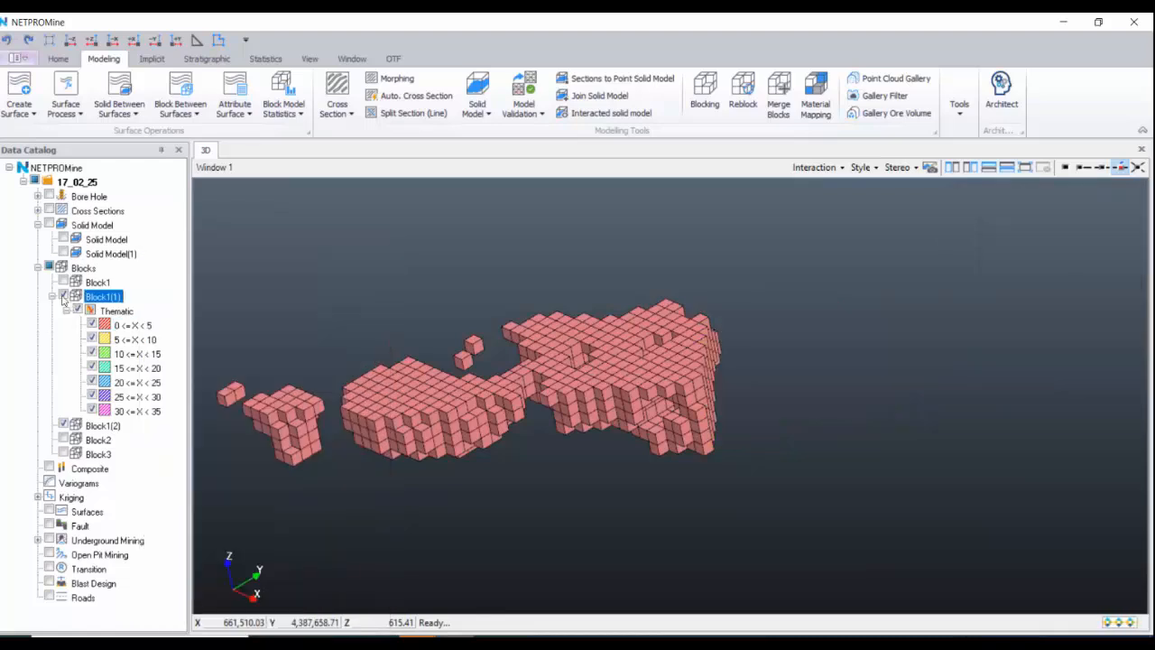
{"action": "left_click", "coordinate": [51, 296]}
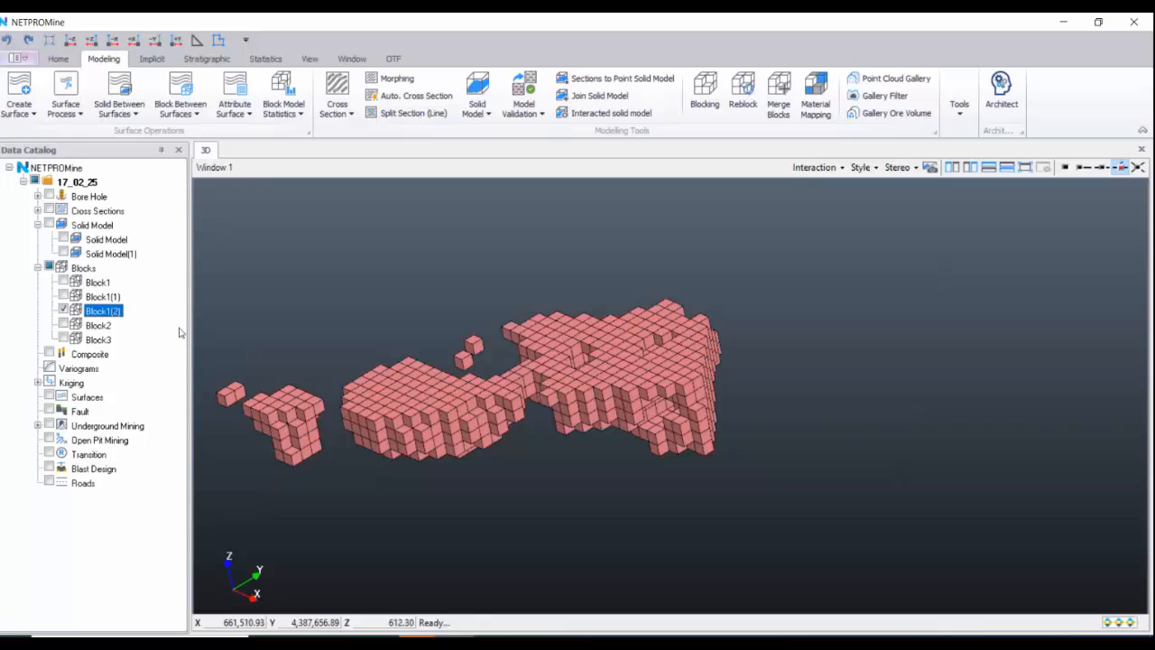
{"action": "right_click", "coordinate": [318, 347]}
{"action": "left_click", "coordinate": [379, 426]}
{"action": "left_click", "coordinate": [596, 366]}
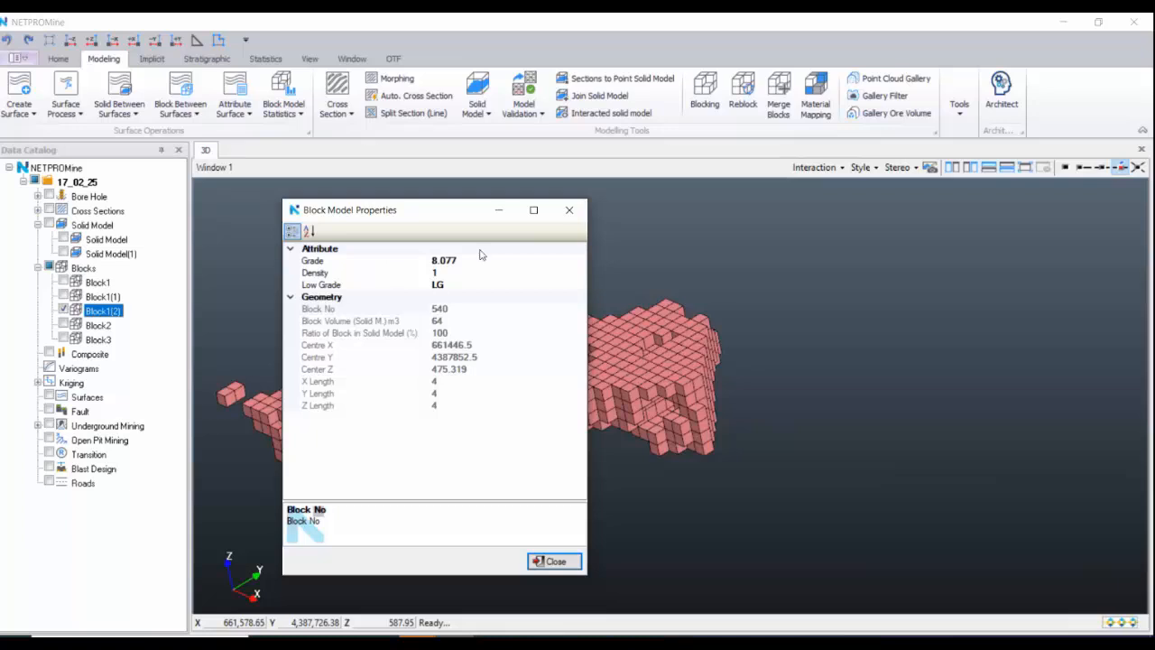
{"action": "left_click", "coordinate": [569, 209]}
- Clean the Grade and Low Grade attributes from Block1(2)
{"action": "right_click", "coordinate": [149, 309]}
{"action": "mouse_move", "coordinate": [232, 284]}
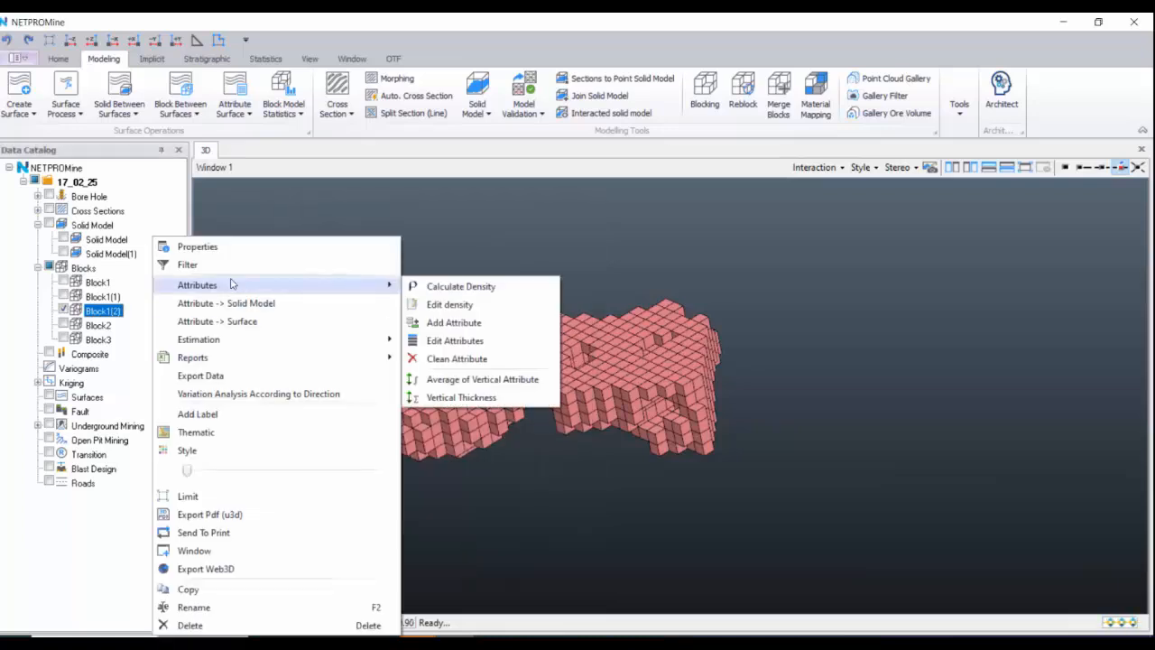
{"action": "left_click", "coordinate": [451, 358]}
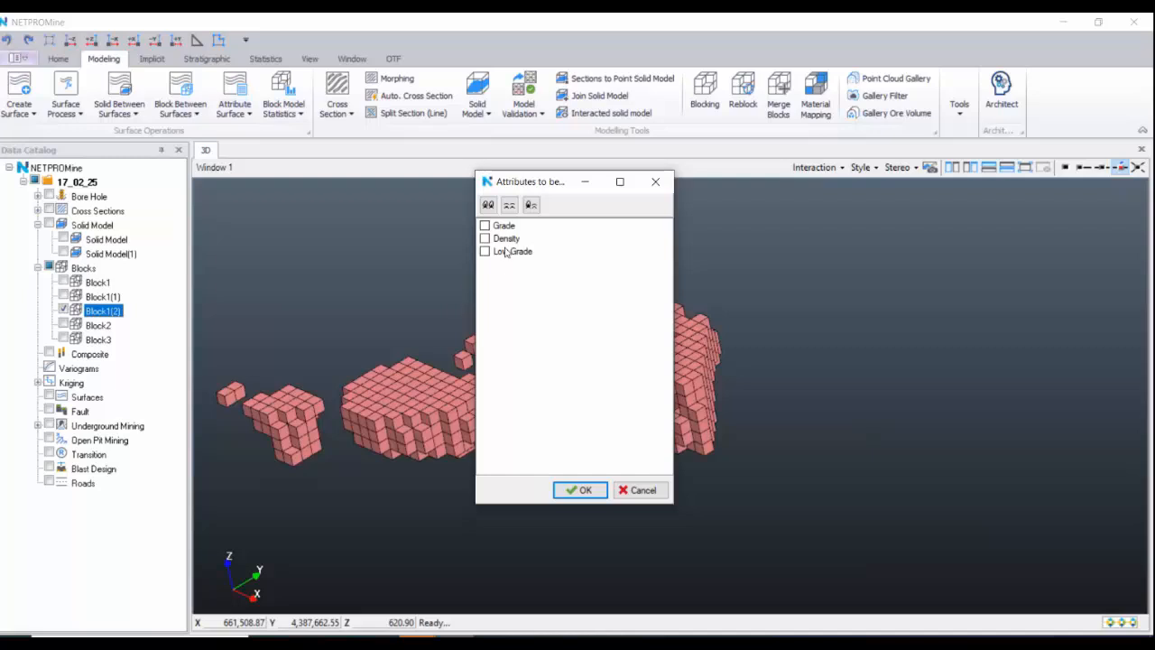
{"action": "left_click", "coordinate": [485, 225]}
{"action": "left_click", "coordinate": [576, 490]}
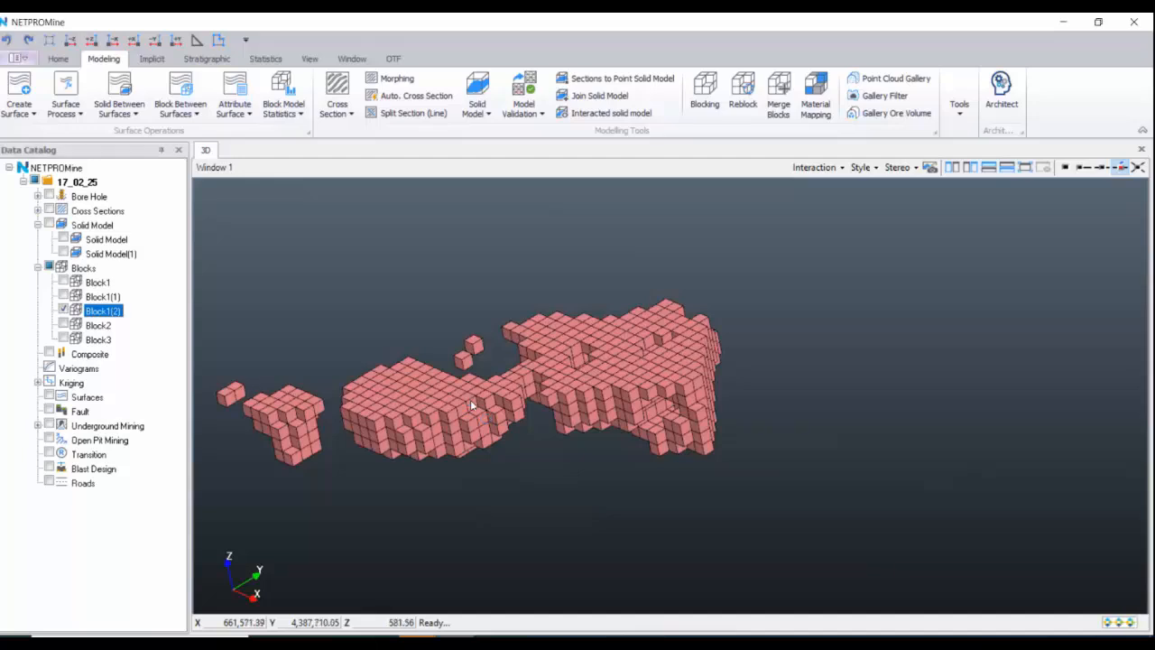
- Check the remaining attributes in the object properties of one block of Block1(2)
{"action": "right_click_drag", "start_coordinate": [470, 399], "coordinate": [478, 408]}
{"action": "left_click", "coordinate": [538, 486]}
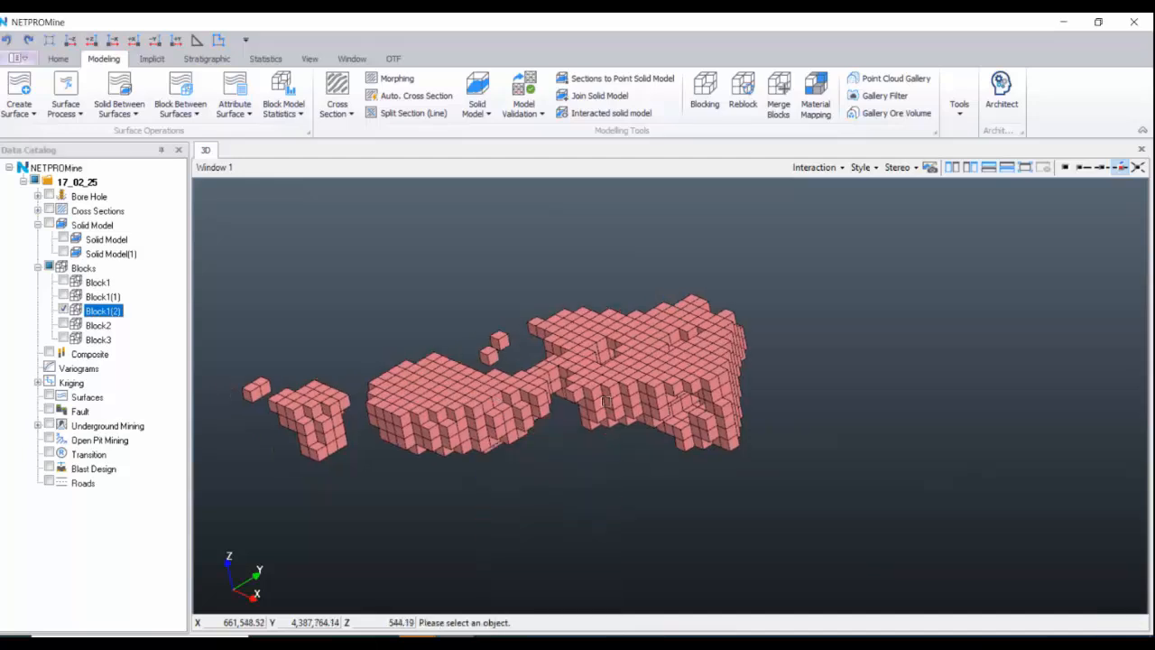
{"action": "left_click", "coordinate": [628, 386]}
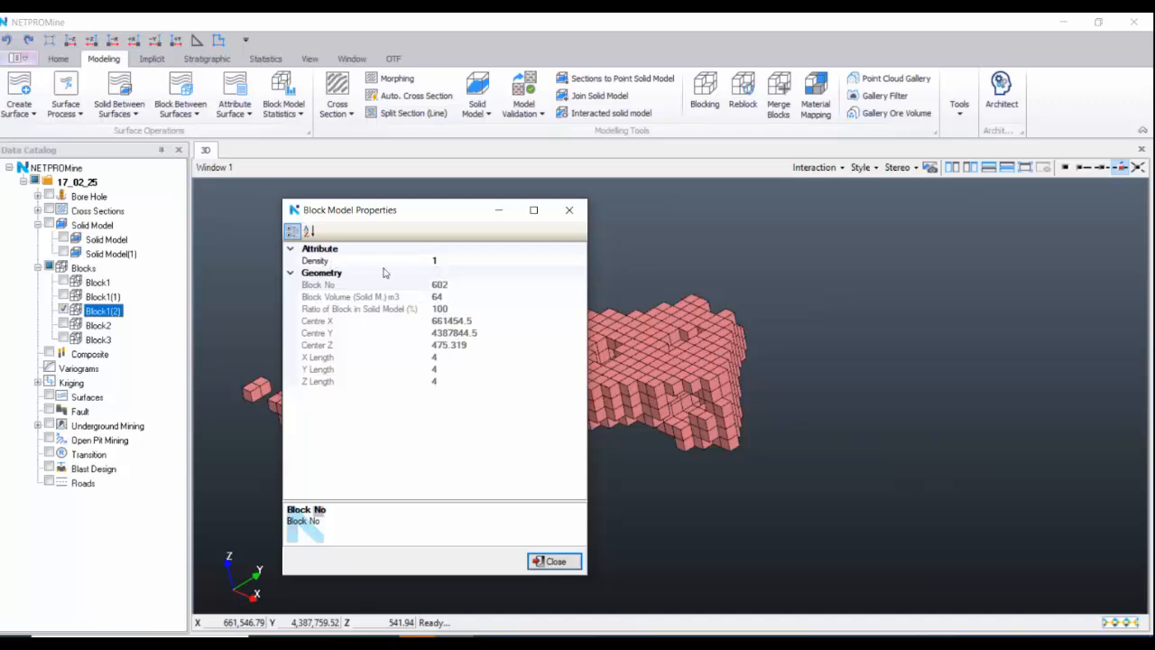
{"action": "left_click", "coordinate": [559, 209]}
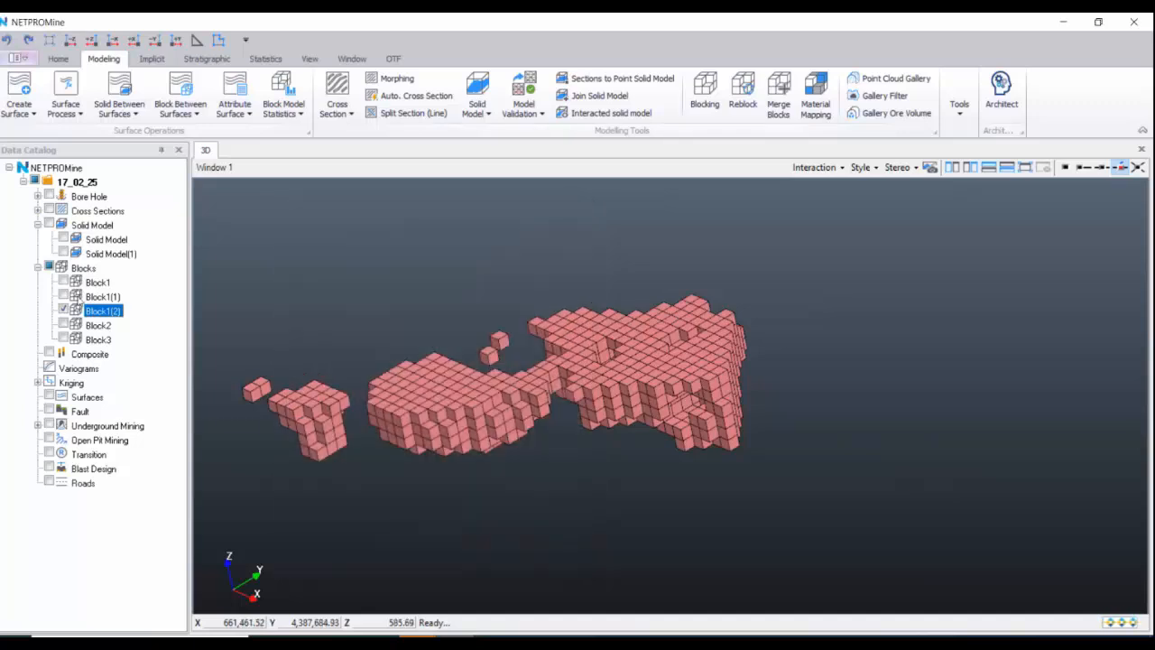
- Show Block1(1) together with Block1(2) and clean the High Grade attribute from Block1(1)
{"action": "left_click", "coordinate": [63, 296]}
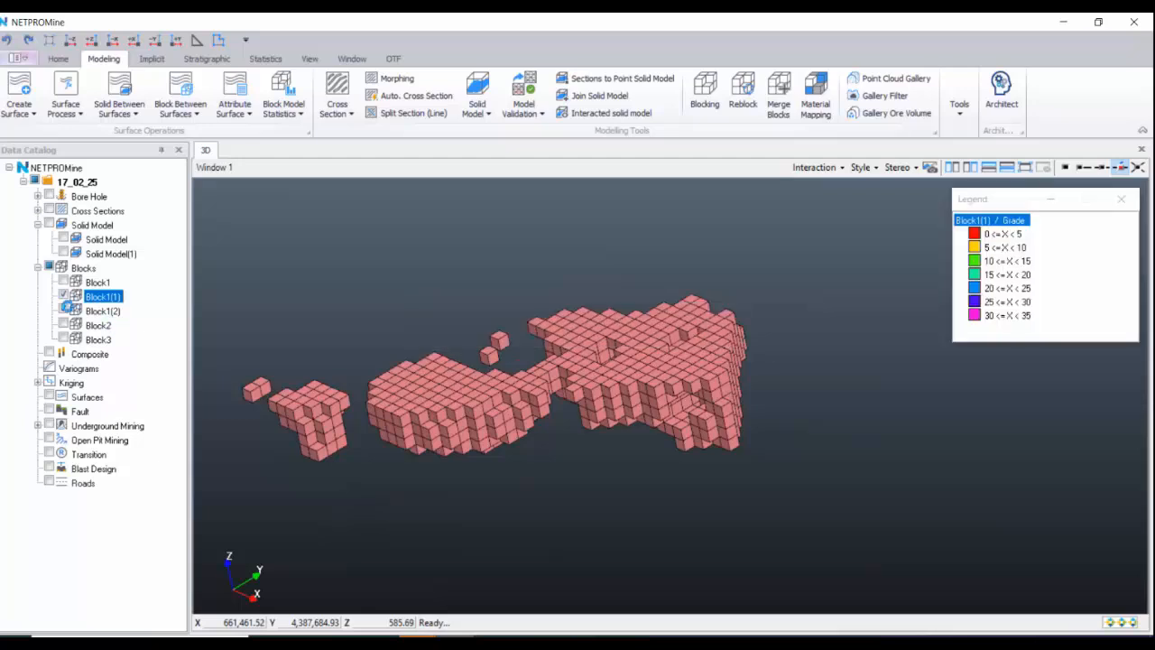
{"action": "left_click", "coordinate": [62, 307]}
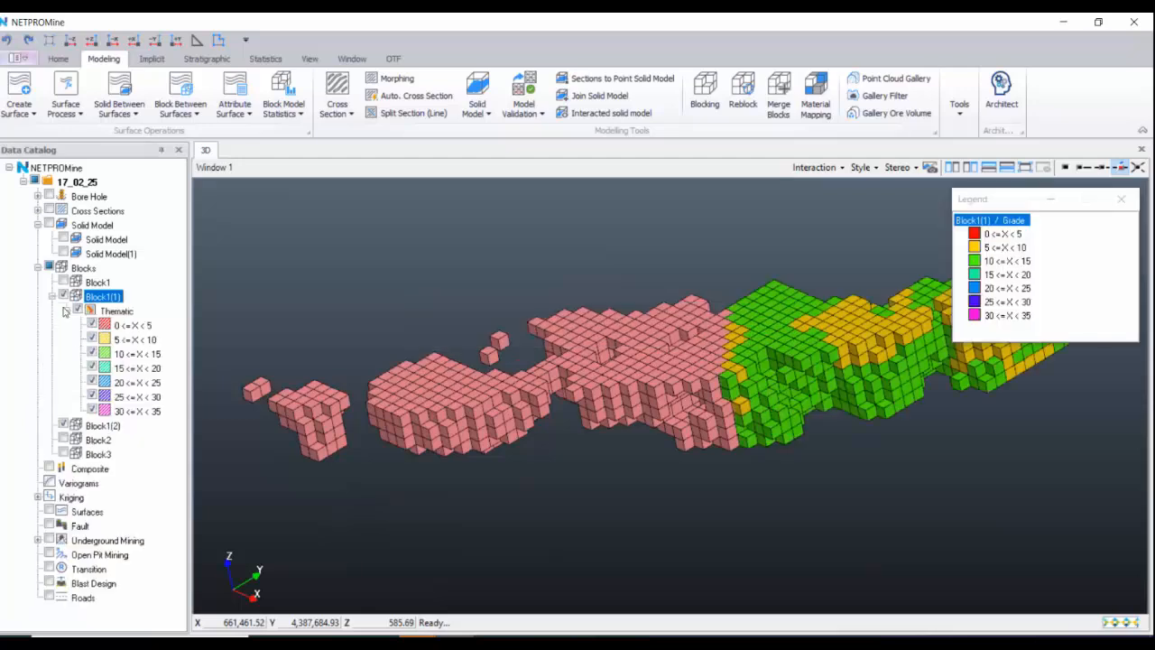
{"action": "right_click", "coordinate": [137, 300]}
{"action": "mouse_move", "coordinate": [297, 285]}
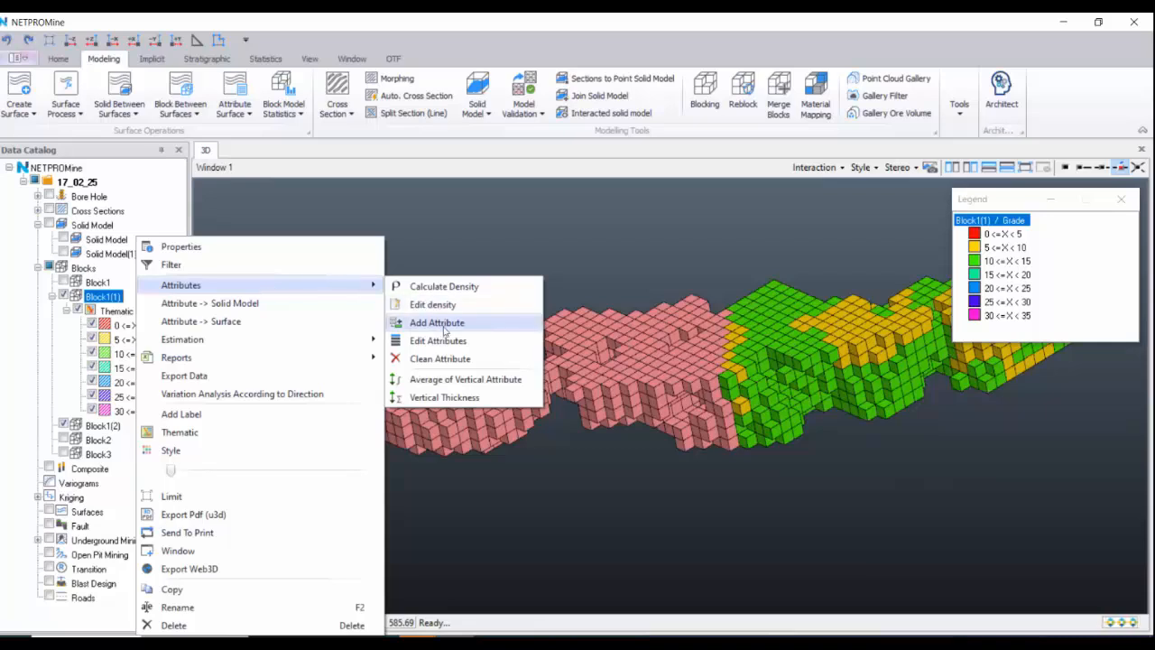
{"action": "left_click", "coordinate": [456, 359]}
{"action": "left_click", "coordinate": [510, 252]}
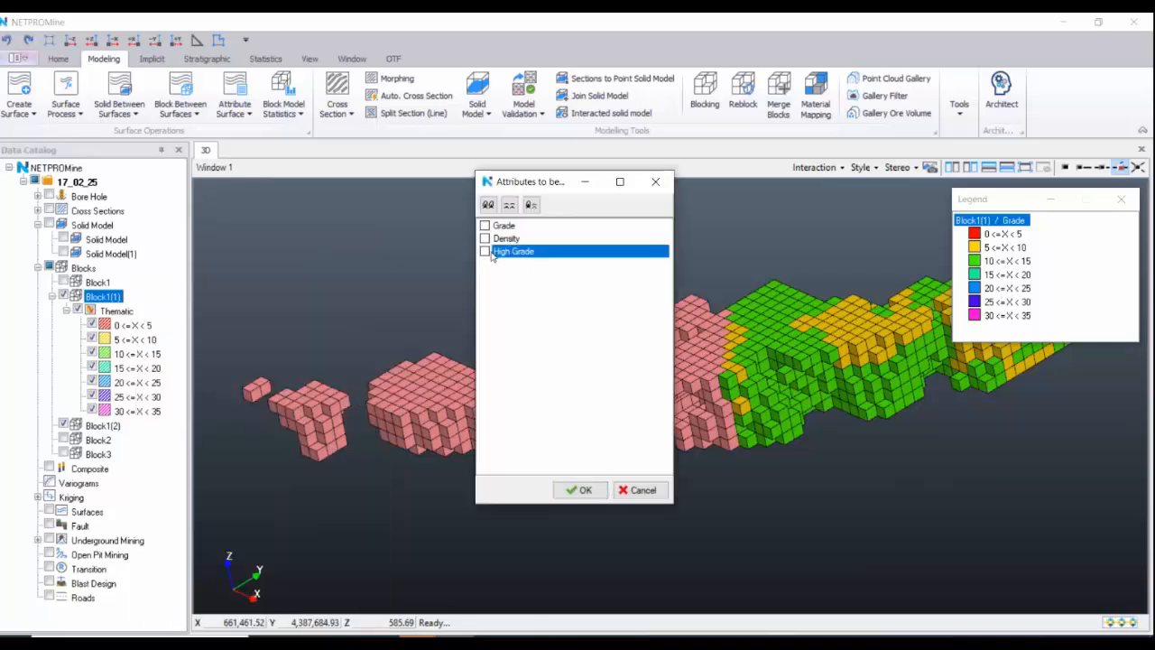
{"action": "left_click", "coordinate": [485, 252]}
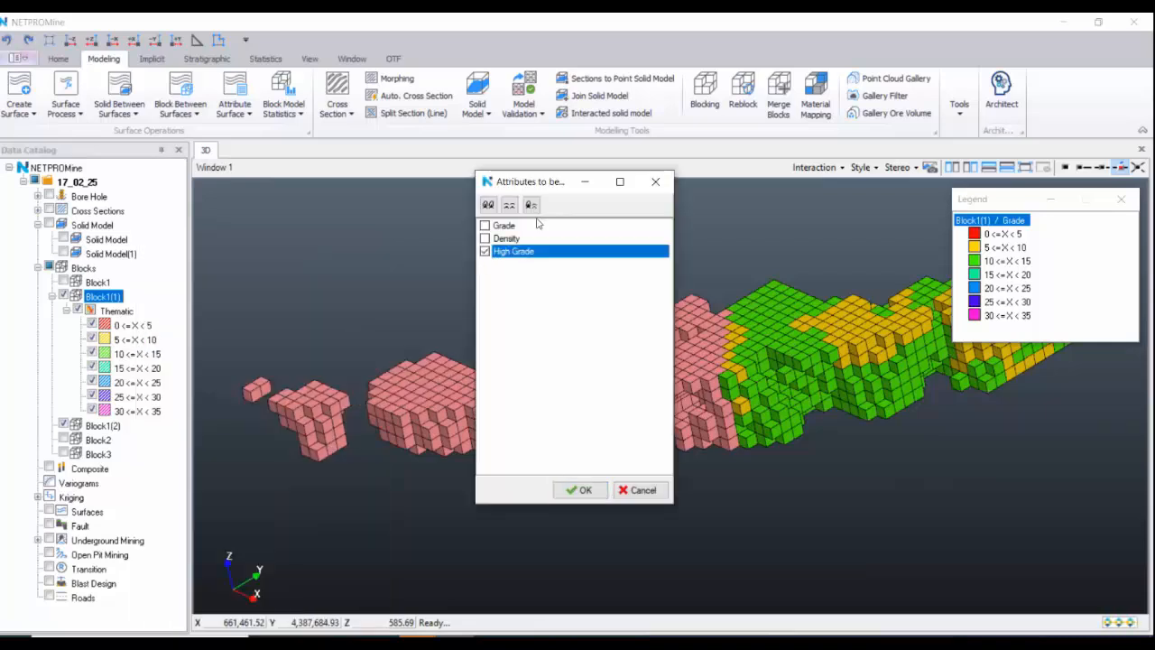
{"action": "left_click", "coordinate": [579, 490]}
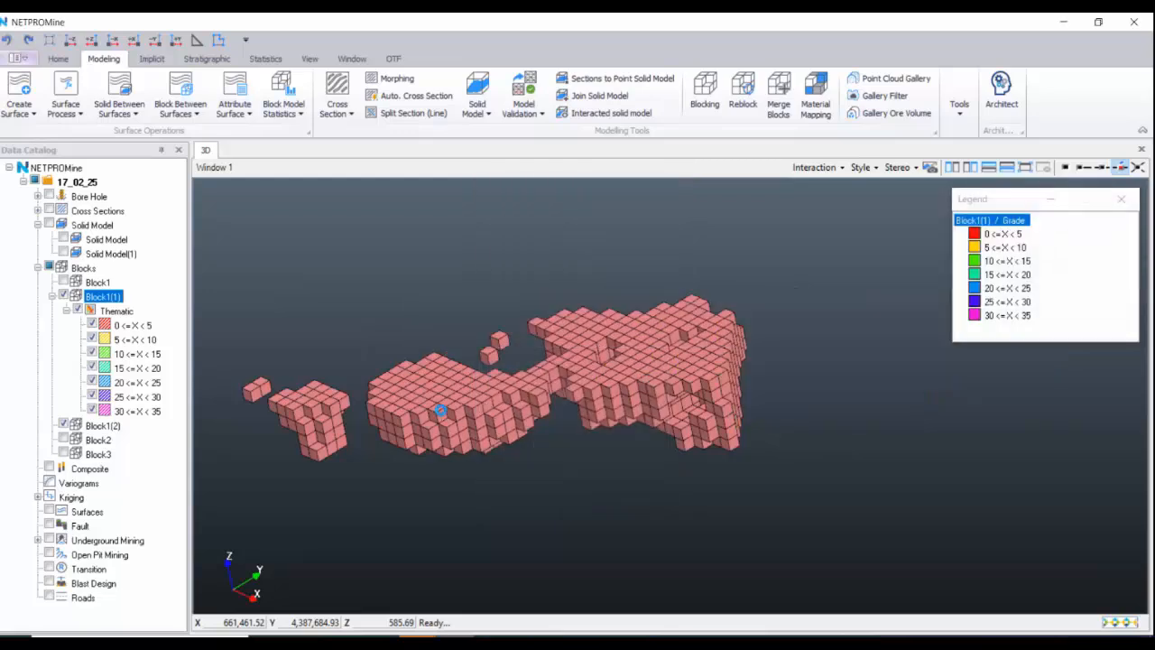
- Merge the Block1(2) and Block1(1) block models with the block intersection check enabled
{"action": "left_click", "coordinate": [777, 101]}
{"action": "left_click", "coordinate": [689, 397]}
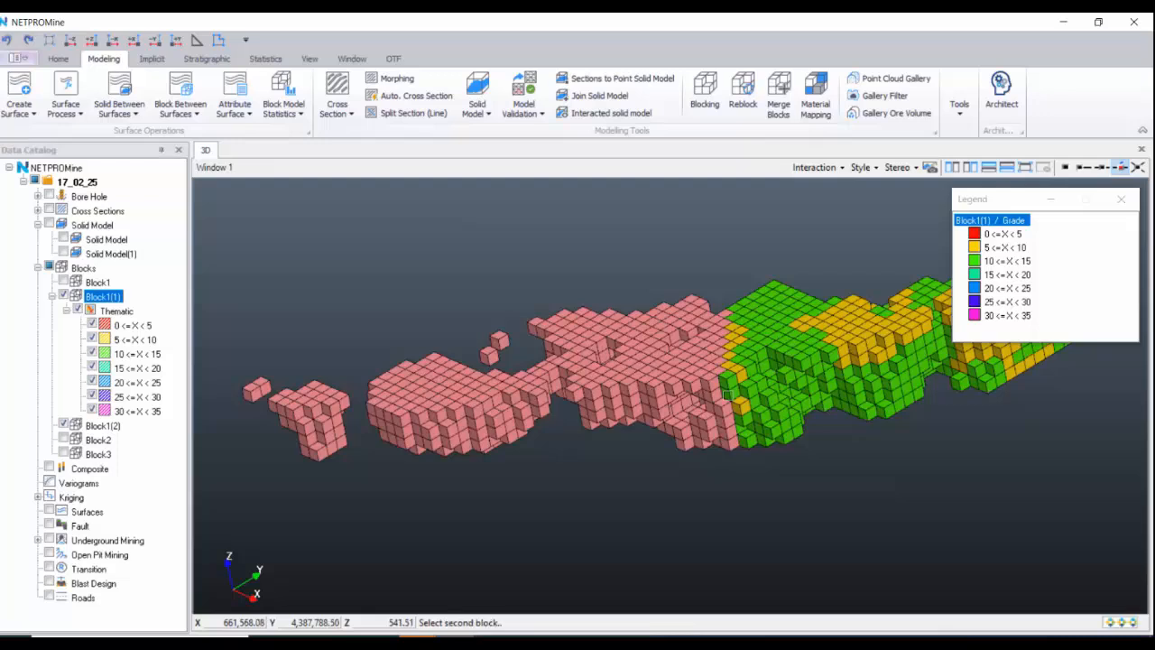
{"action": "left_click", "coordinate": [745, 407]}
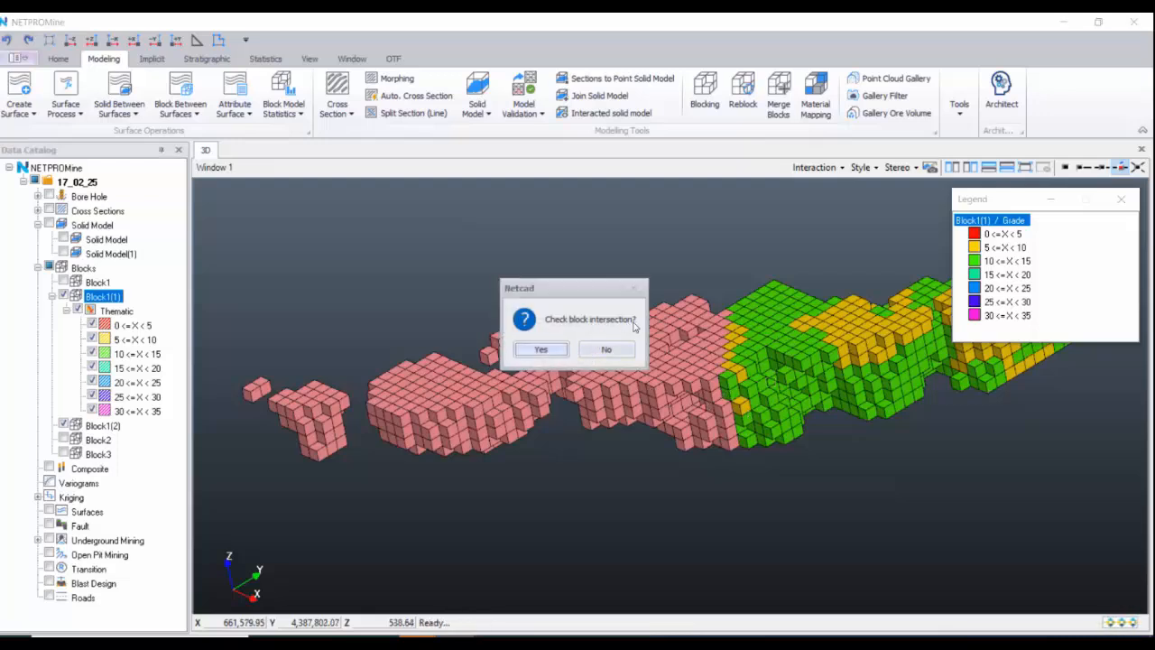
{"action": "left_click", "coordinate": [542, 350]}
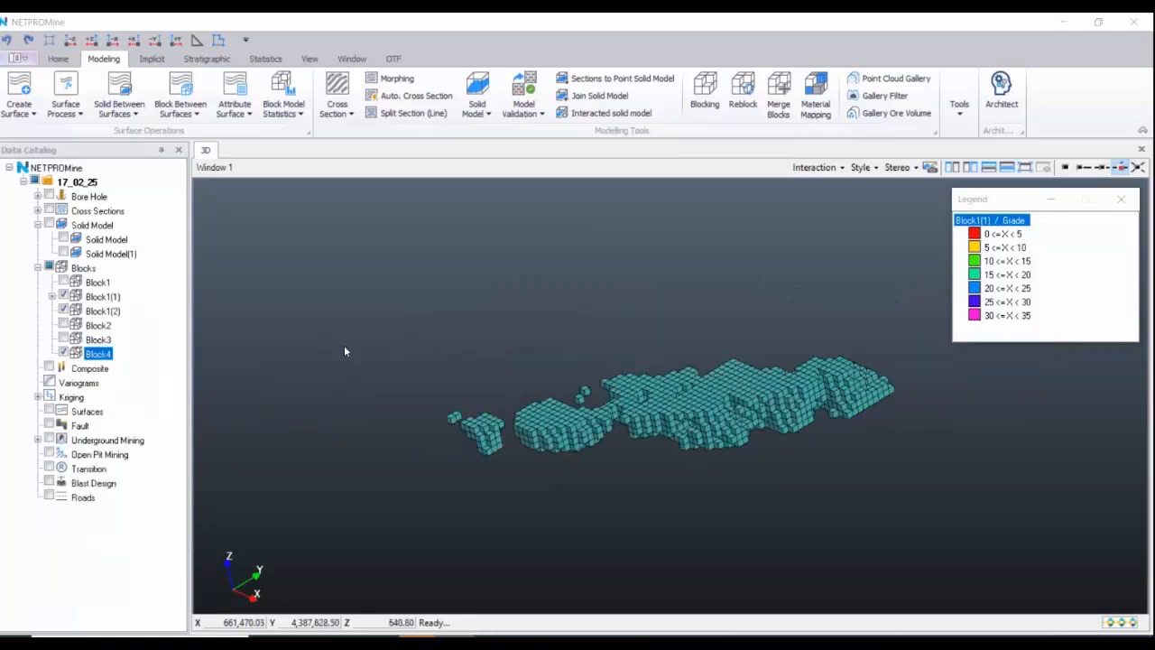
- Hide Block1(1) and Block1(2) and check the Grade attribute in the object properties of one block of the merged Block4
{"action": "left_click", "coordinate": [63, 310]}
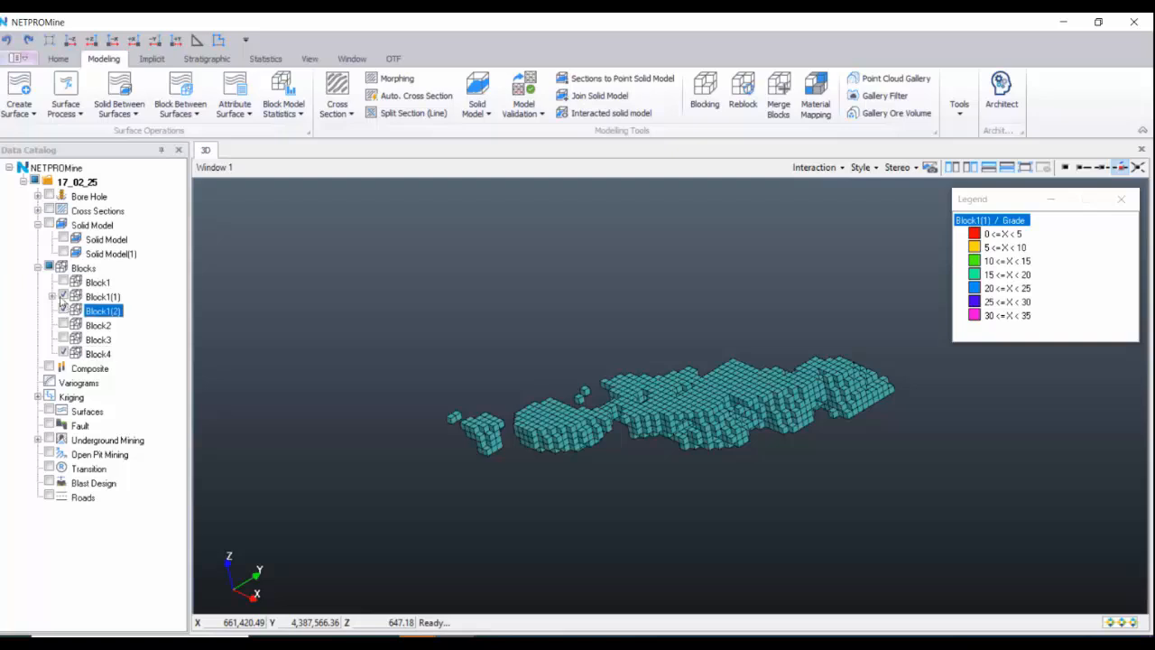
{"action": "left_click", "coordinate": [63, 296]}
{"action": "scroll", "coordinate": [649, 387], "scroll_direction": "up", "scroll_amount": 3}
{"action": "right_click", "coordinate": [635, 386]}
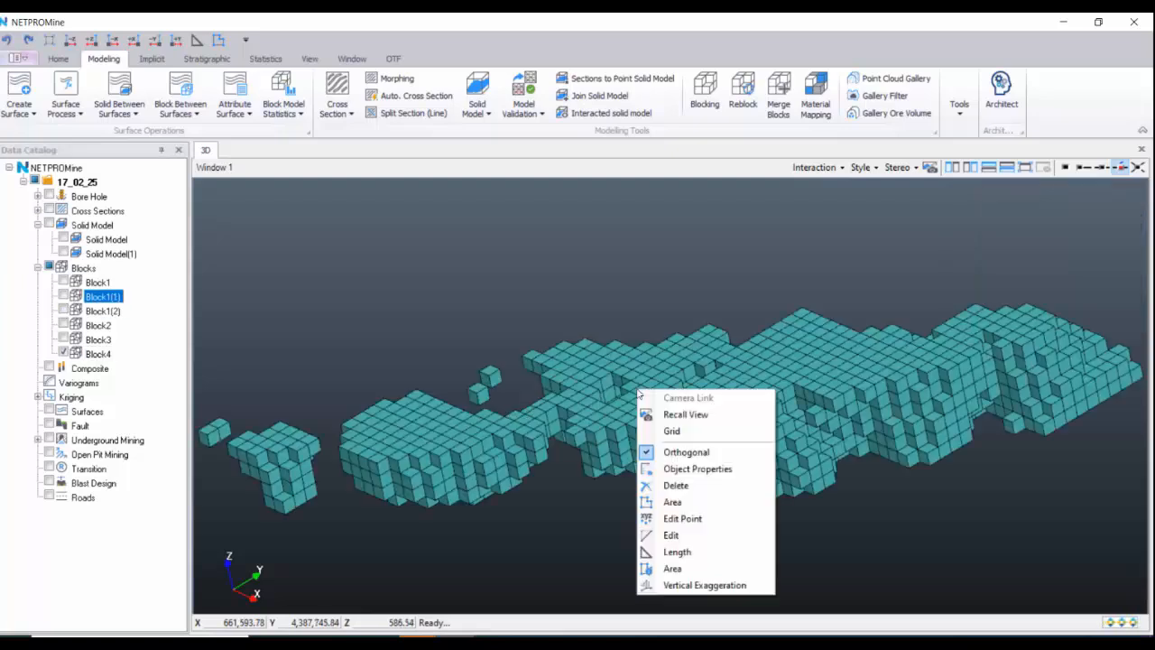
{"action": "left_click", "coordinate": [670, 461]}
{"action": "left_click", "coordinate": [469, 490]}
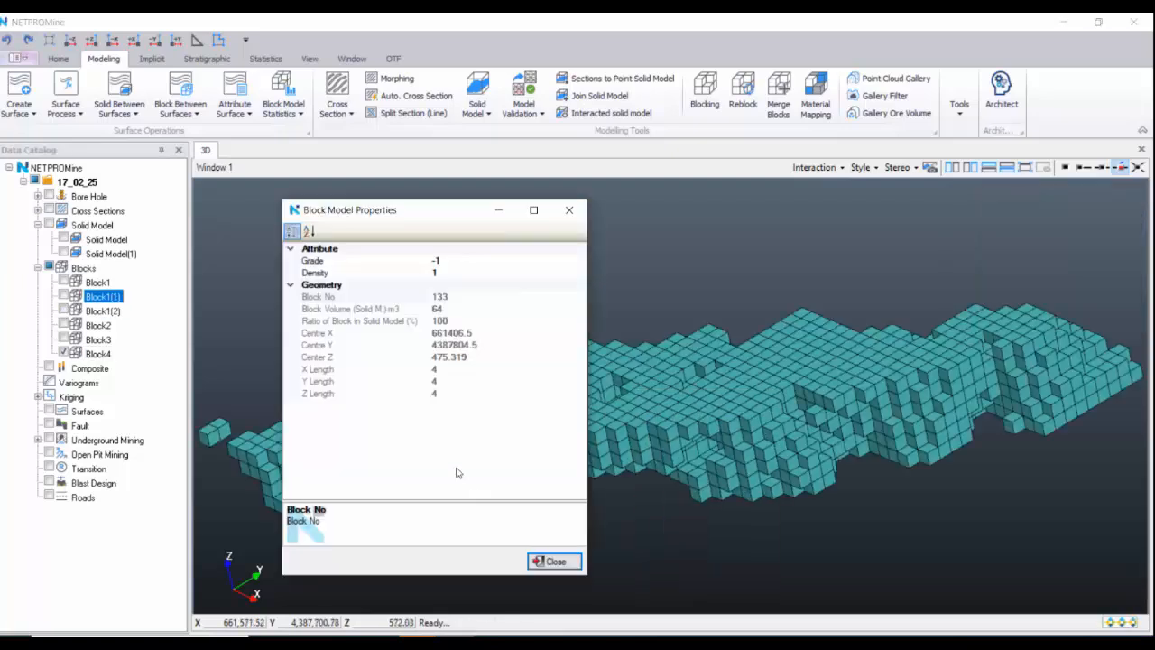
{"action": "left_click_drag", "start_coordinate": [430, 215], "coordinate": [314, 200]}
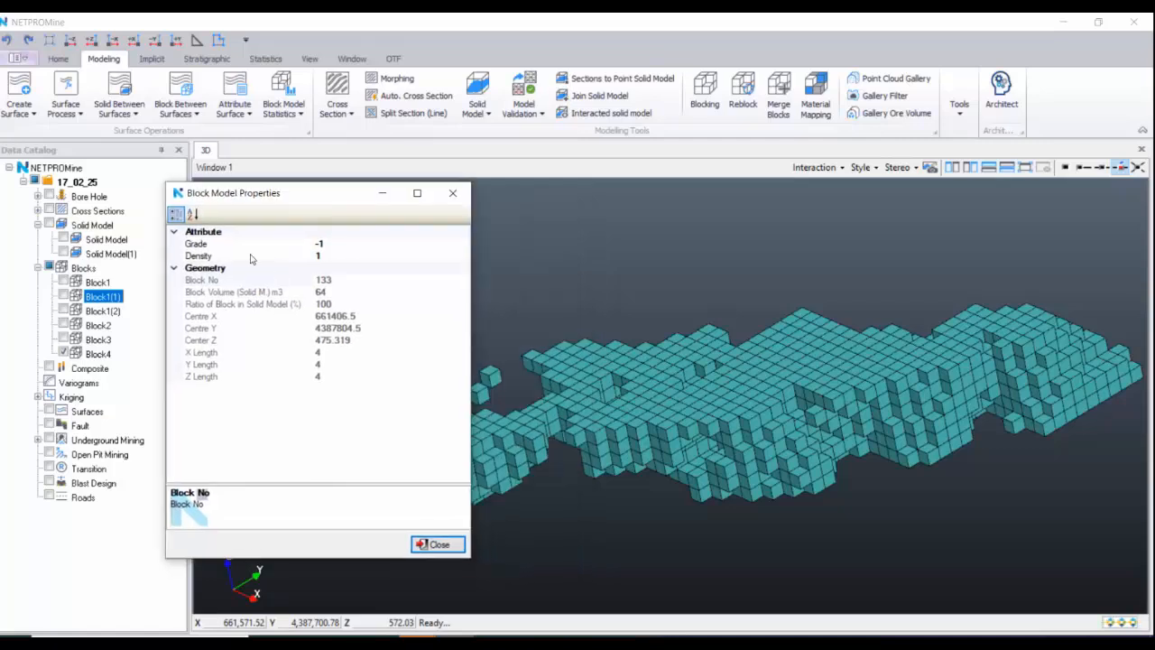
{"action": "left_click", "coordinate": [333, 244]}
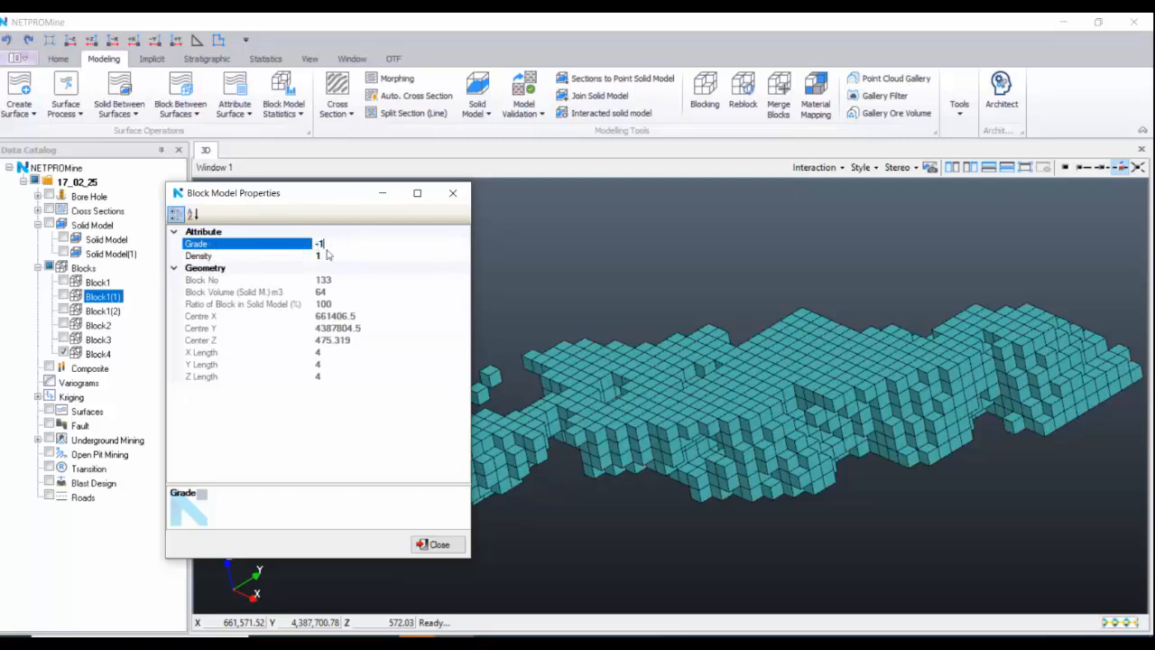
{"action": "left_click", "coordinate": [452, 192]}
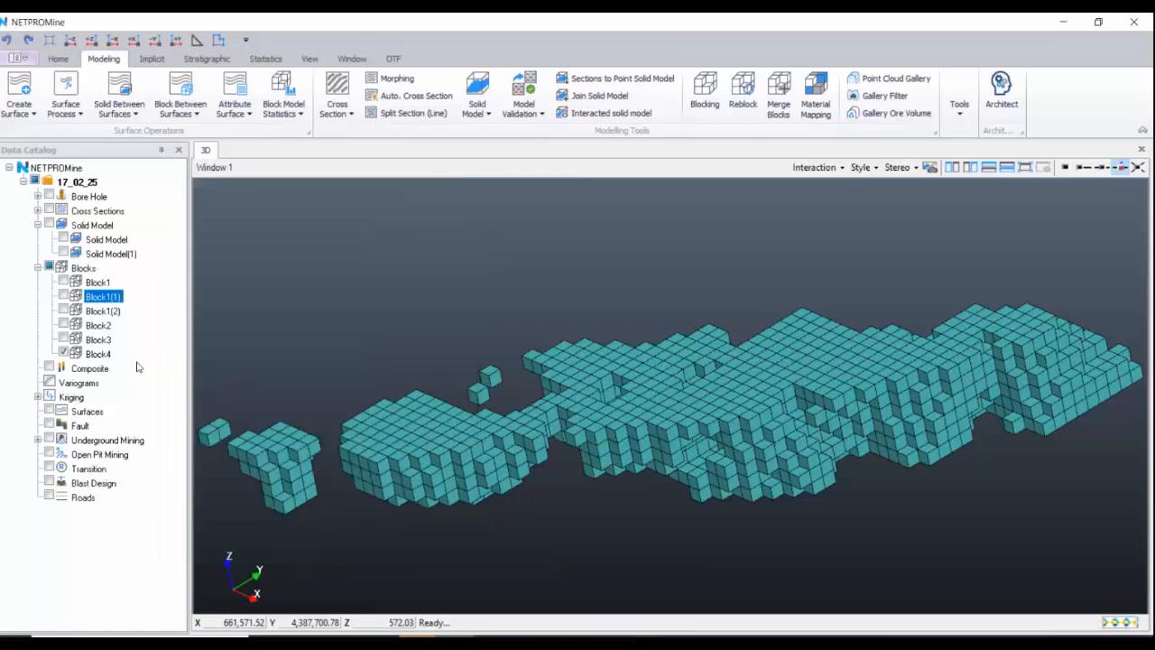
- Create a numeric range theme for Block4 on the Grade attribute with user-defined slot spaces and a slot value of 1
{"action": "right_click", "coordinate": [112, 353]}
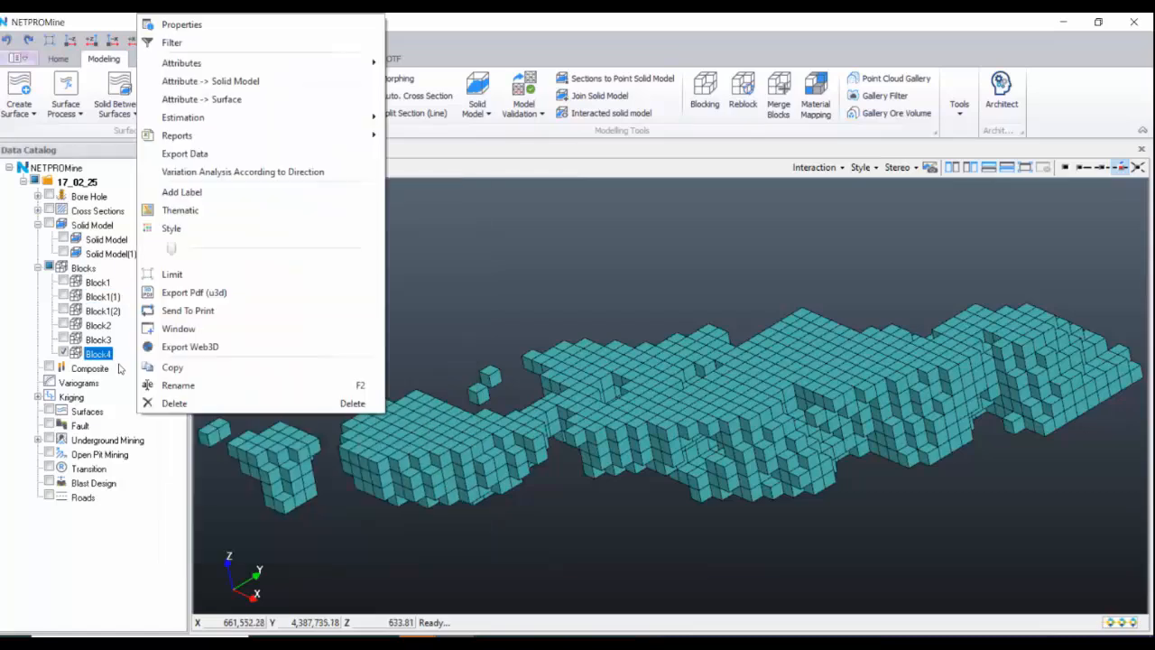
{"action": "left_click", "coordinate": [223, 211]}
{"action": "left_click", "coordinate": [106, 139]}
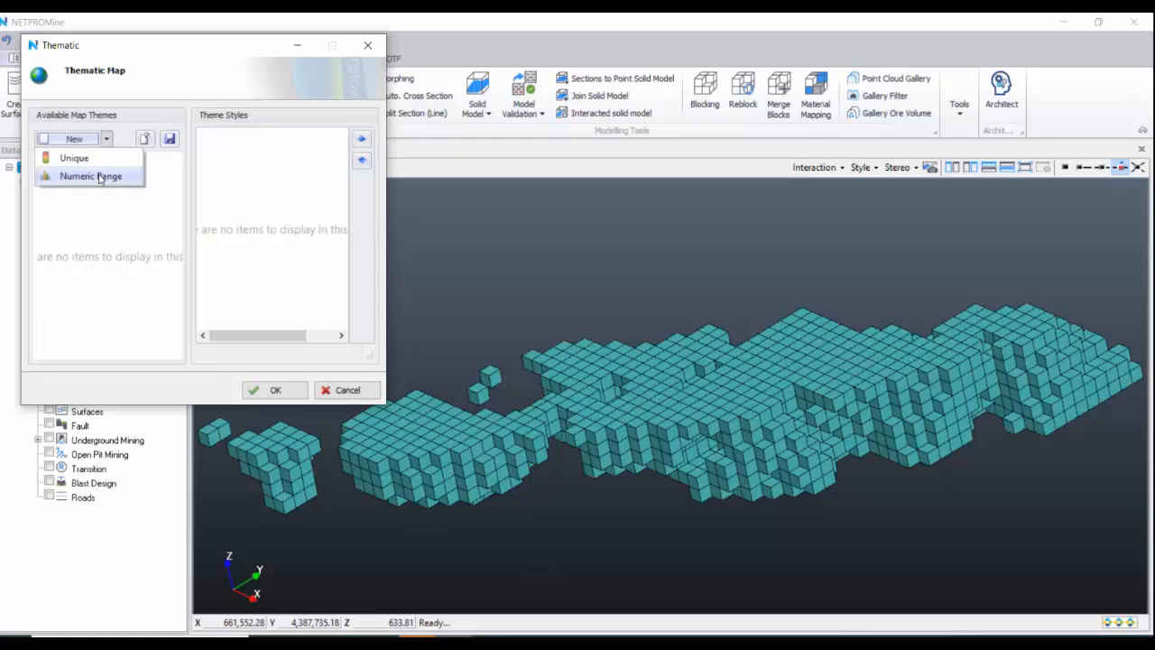
{"action": "left_click", "coordinate": [99, 177]}
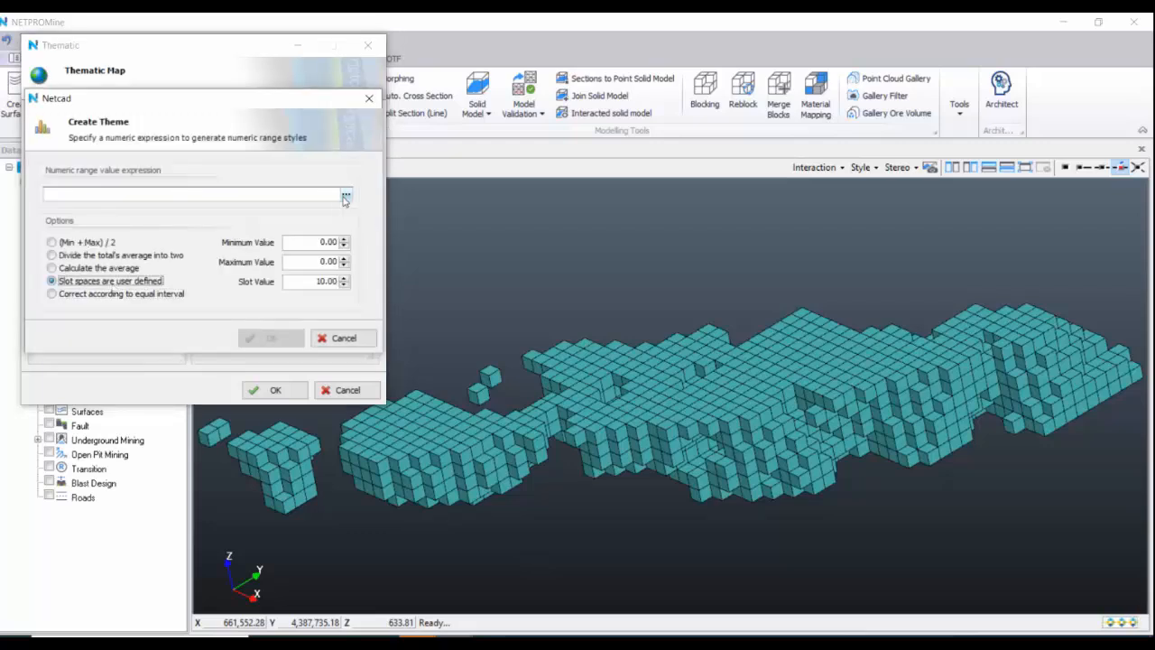
{"action": "left_click", "coordinate": [344, 197]}
{"action": "double_click", "coordinate": [102, 250]}
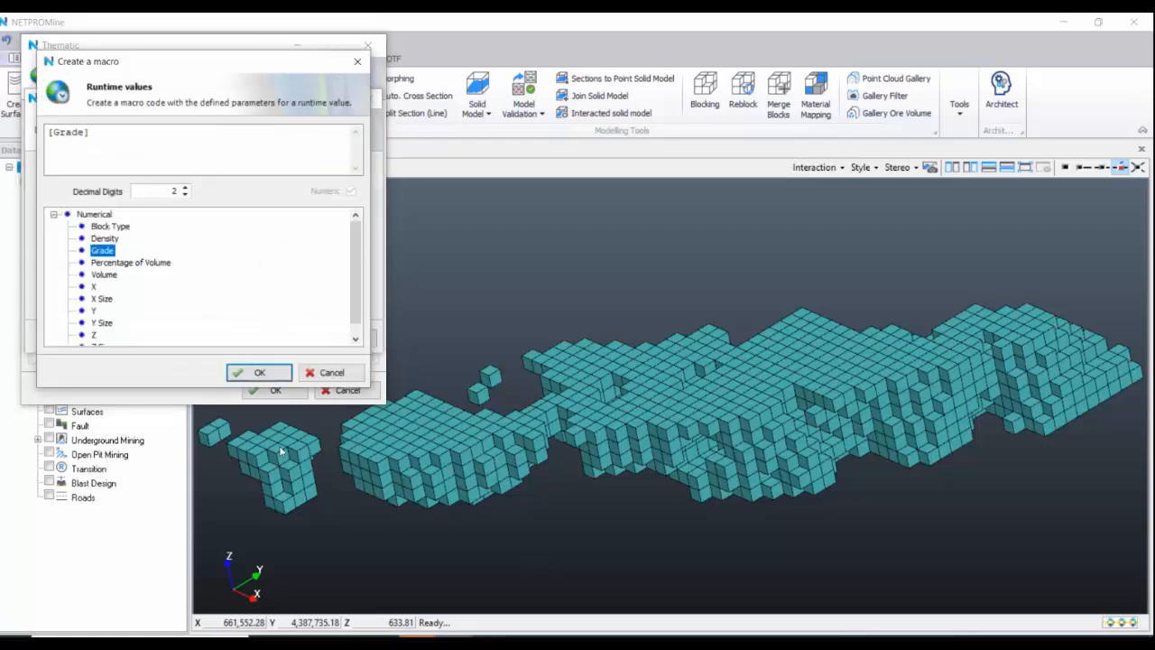
{"action": "left_click", "coordinate": [260, 373]}
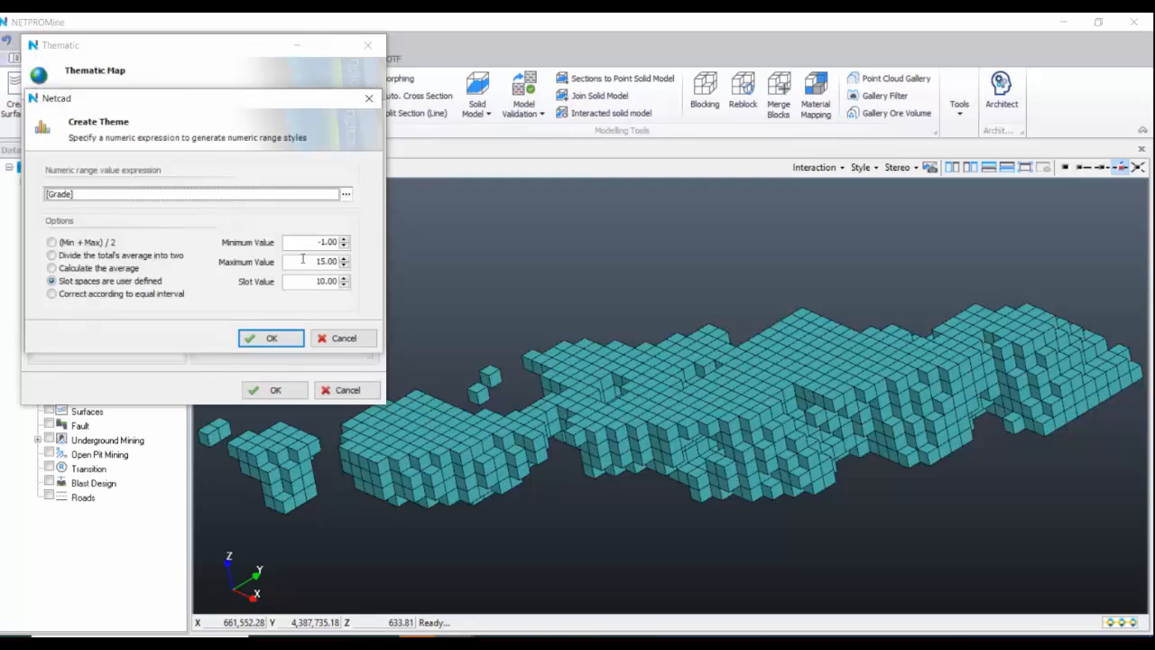
{"action": "left_click", "coordinate": [303, 243]}
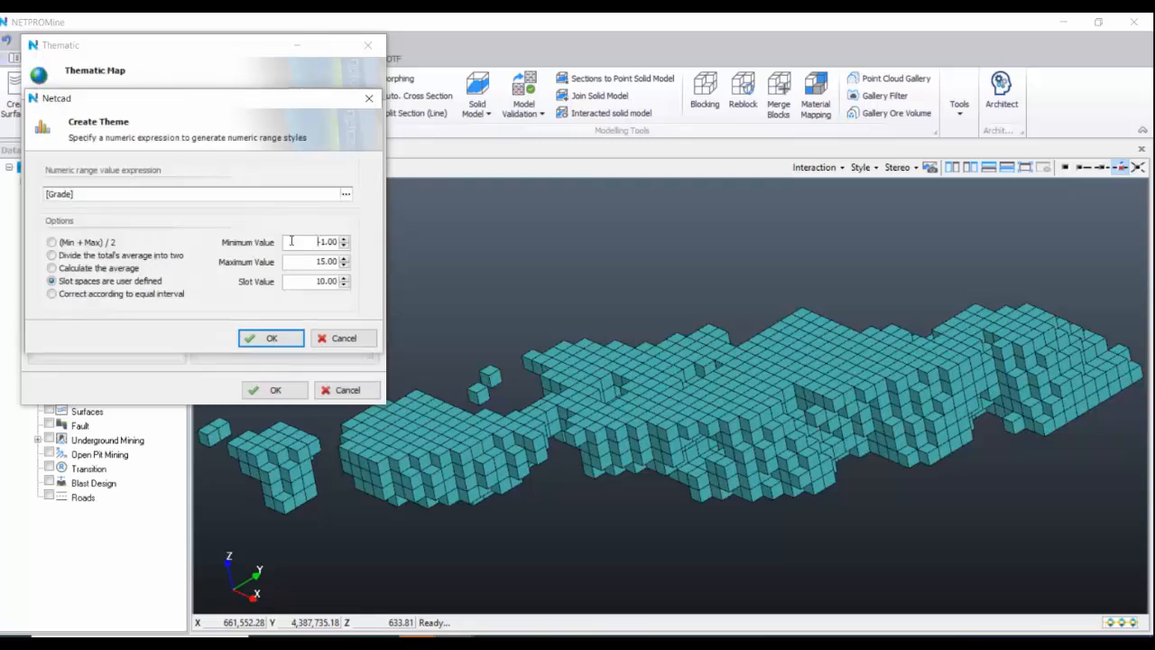
{"action": "double_click", "coordinate": [291, 241]}
{"action": "left_click", "coordinate": [299, 281]}
{"action": "double_click", "coordinate": [300, 281]}
{"action": "type", "text": "1"}
{"action": "left_click", "coordinate": [298, 339]}
- Assign a hue colour range to all the Grade theme styles and apply the theme to Block4
{"action": "scroll", "coordinate": [261, 286], "scroll_direction": "down", "scroll_amount": 3}
{"action": "left_click_drag", "start_coordinate": [256, 322], "coordinate": [265, 16]}
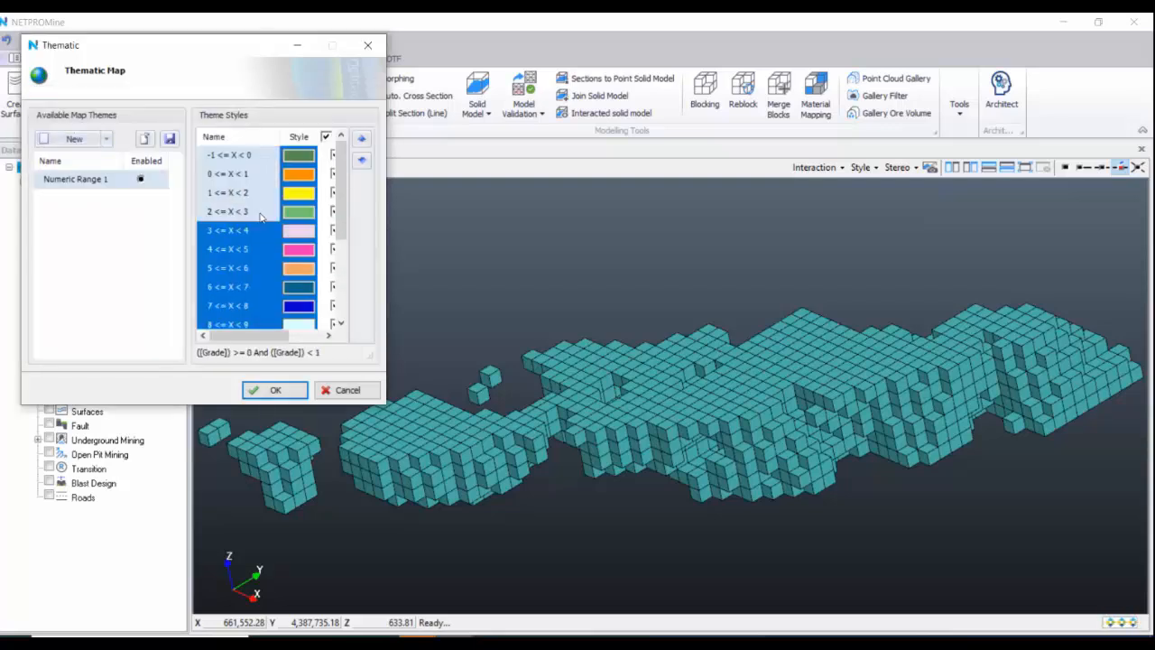
{"action": "right_click", "coordinate": [267, 235]}
{"action": "left_click", "coordinate": [330, 307]}
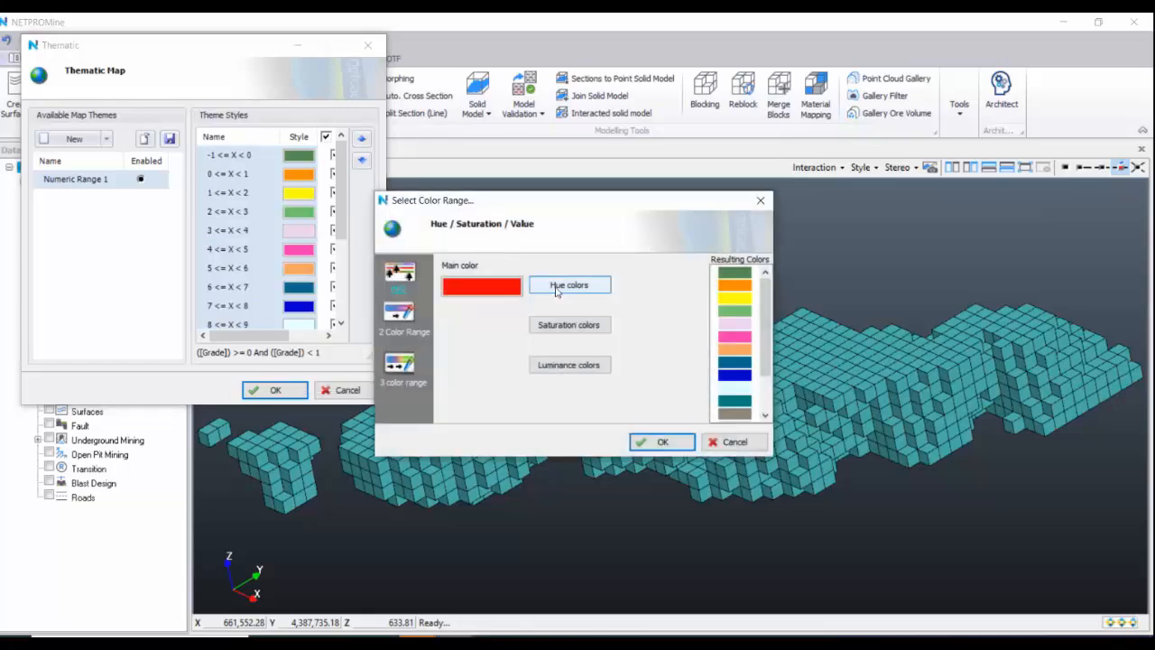
{"action": "left_click", "coordinate": [556, 287]}
{"action": "left_click", "coordinate": [674, 442]}
{"action": "left_click", "coordinate": [275, 389]}
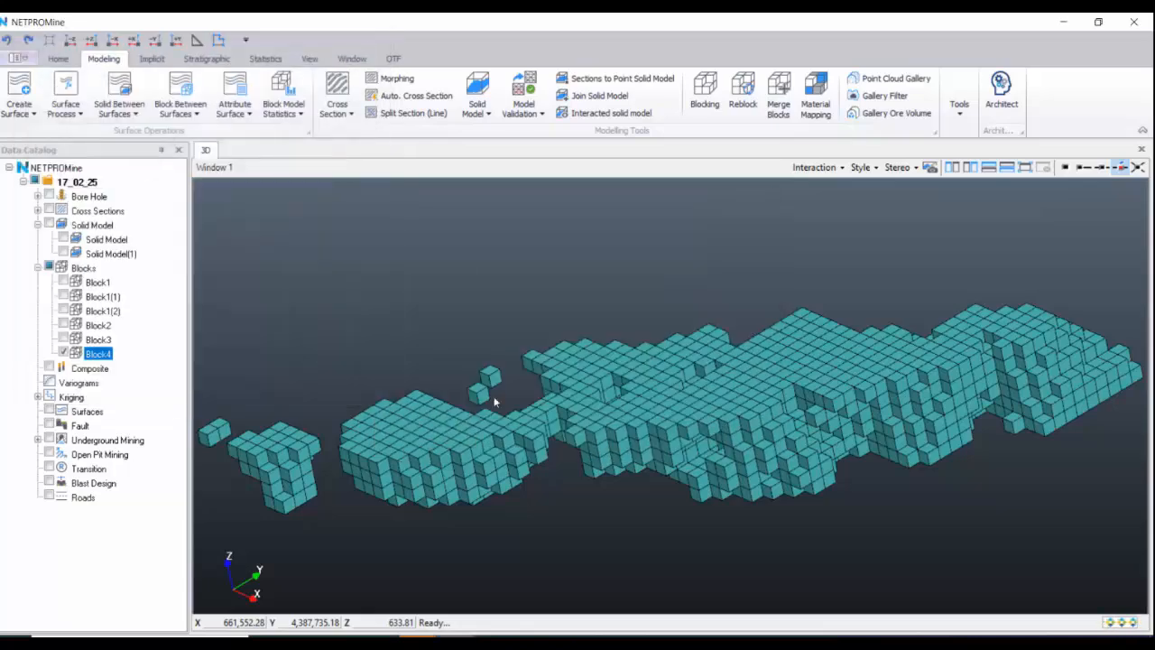
- Examine the Grade colours of the merged Block4 from several angles and expand its thematic classes
{"action": "left_click_drag", "start_coordinate": [576, 403], "coordinate": [623, 392]}
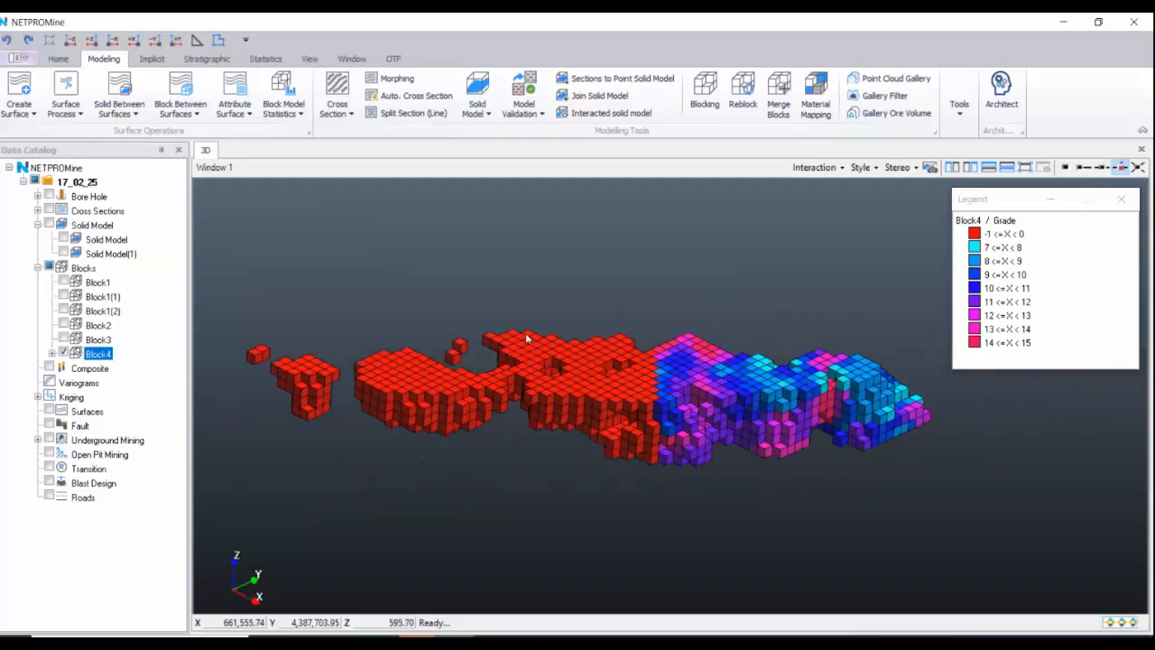
{"action": "left_click_drag", "start_coordinate": [513, 424], "coordinate": [448, 400]}
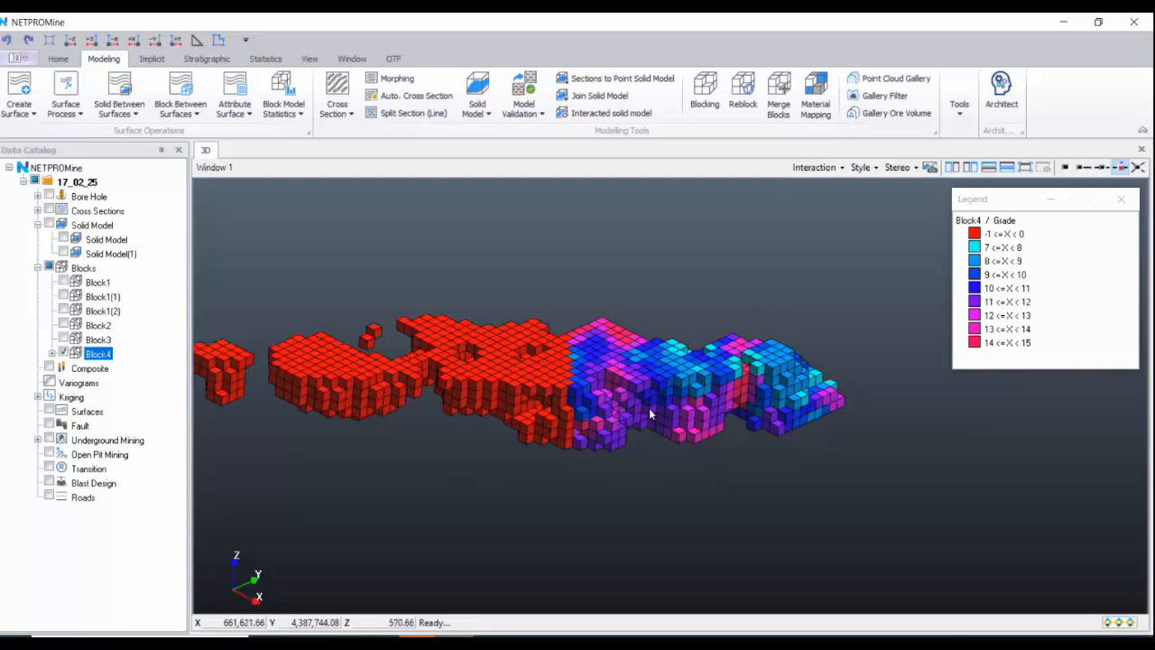
{"action": "left_click_drag", "start_coordinate": [648, 408], "coordinate": [577, 410]}
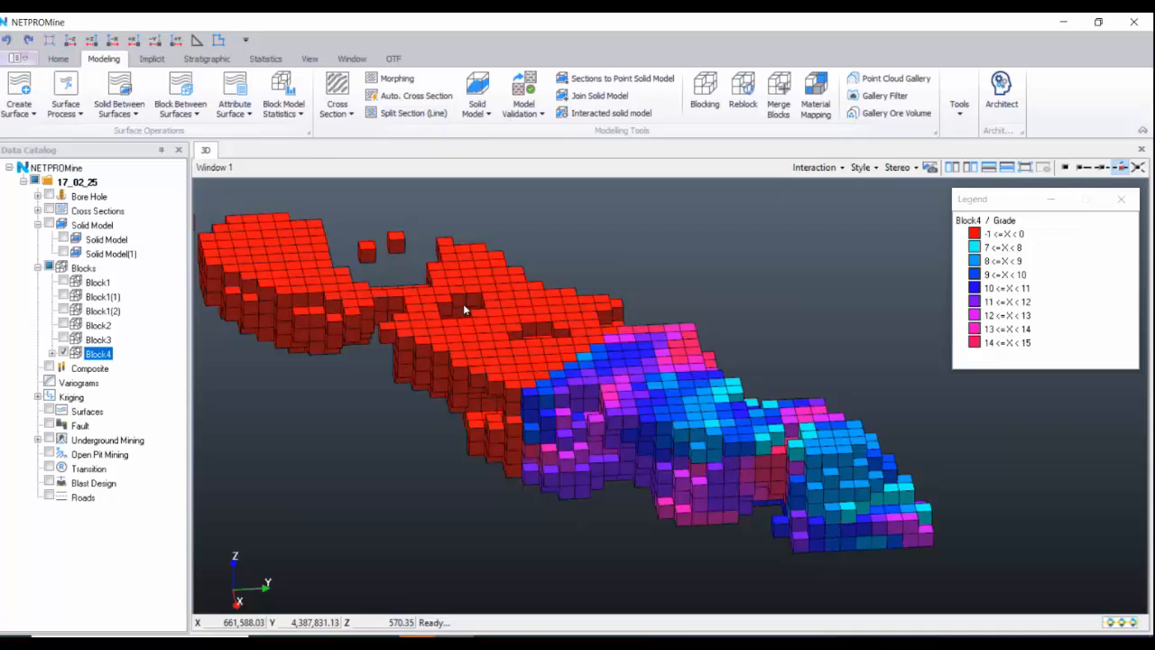
{"action": "left_click", "coordinate": [52, 353]}
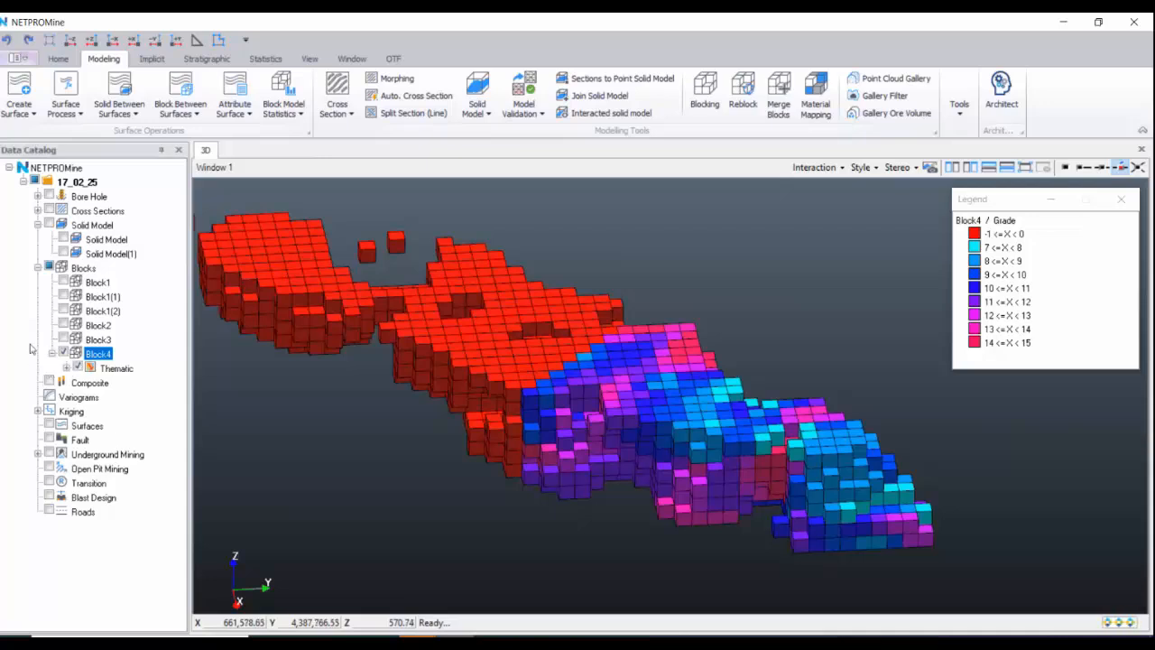
{"action": "left_click", "coordinate": [66, 368]}
{"action": "left_click", "coordinate": [147, 343]}
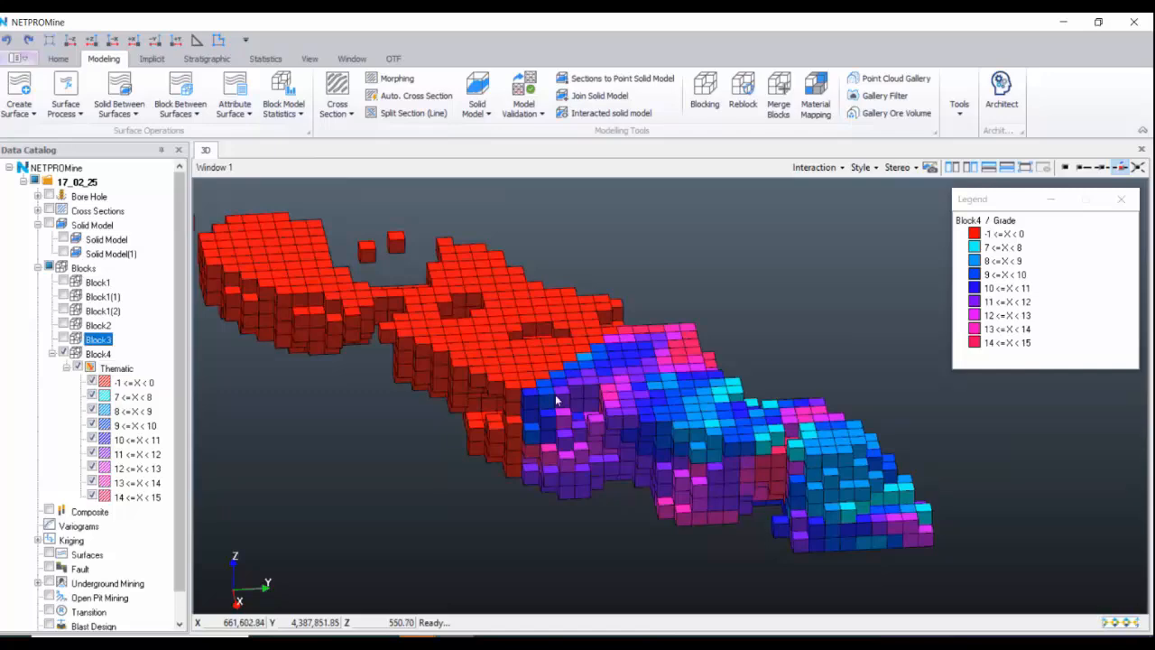
{"action": "left_click_drag", "start_coordinate": [589, 422], "coordinate": [619, 429]}
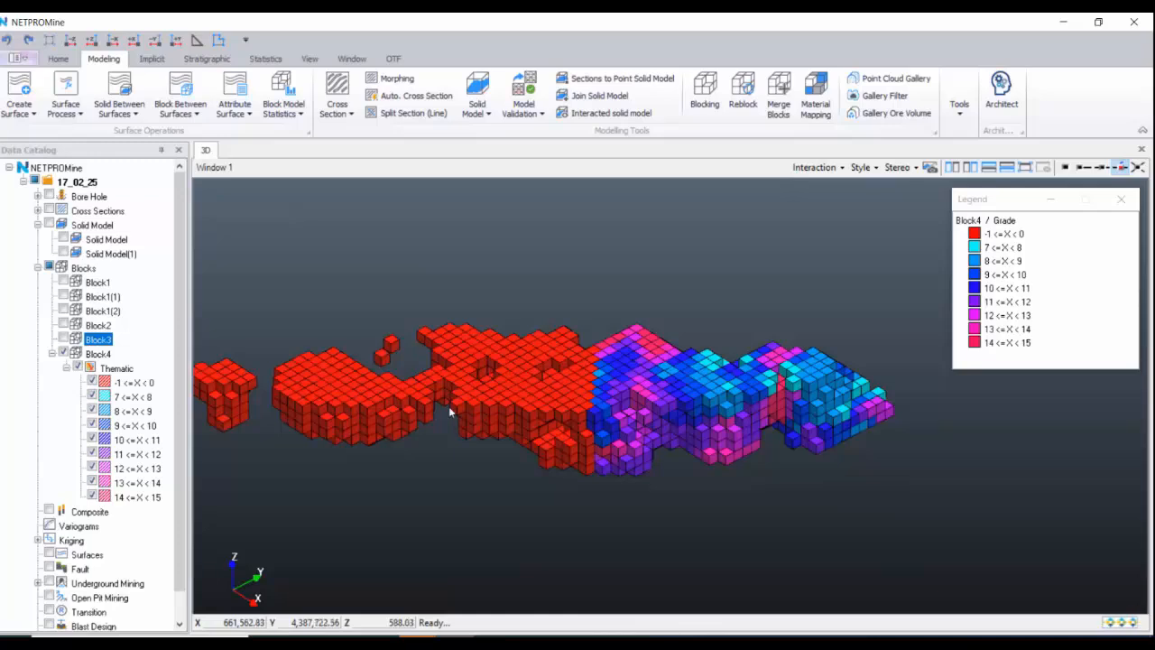
{"action": "left_click_drag", "start_coordinate": [577, 419], "coordinate": [692, 376]}
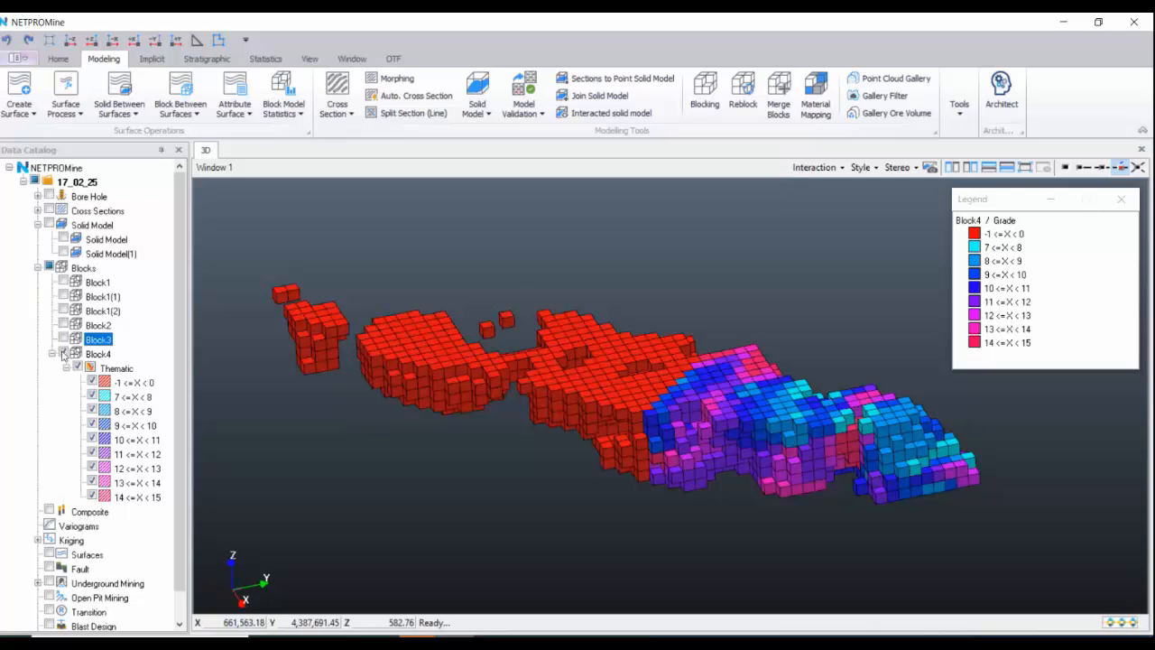
- Close the 17_02_25 project and open the recent project 05_02_25.npmine
{"action": "left_click", "coordinate": [64, 354]}
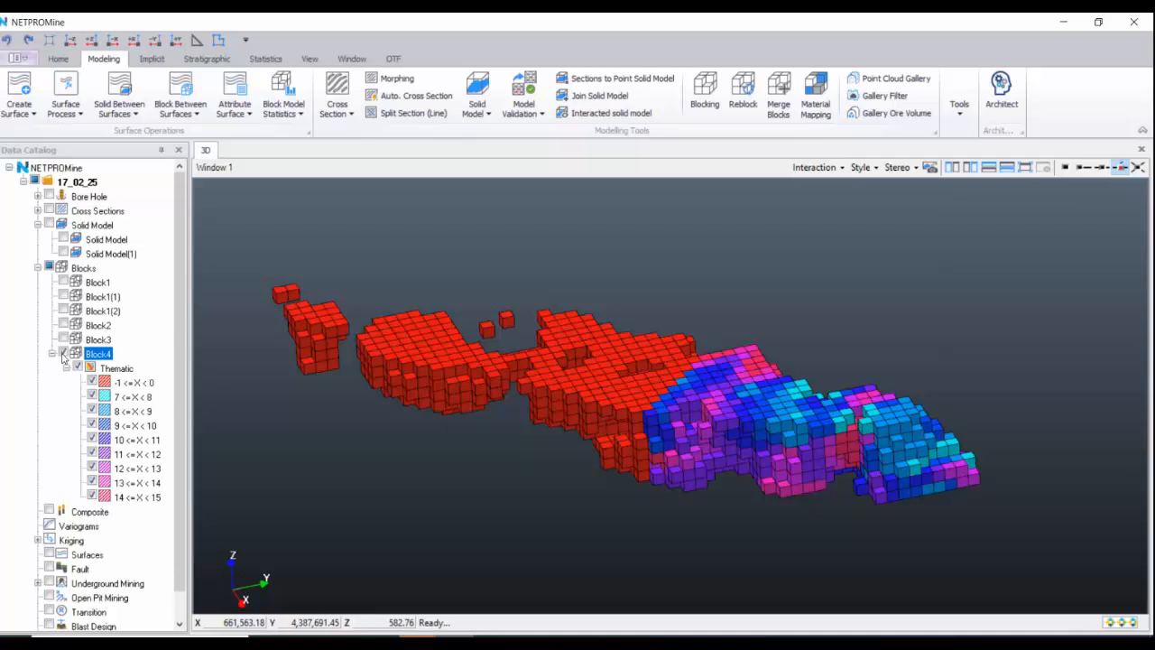
{"action": "left_click", "coordinate": [63, 354]}
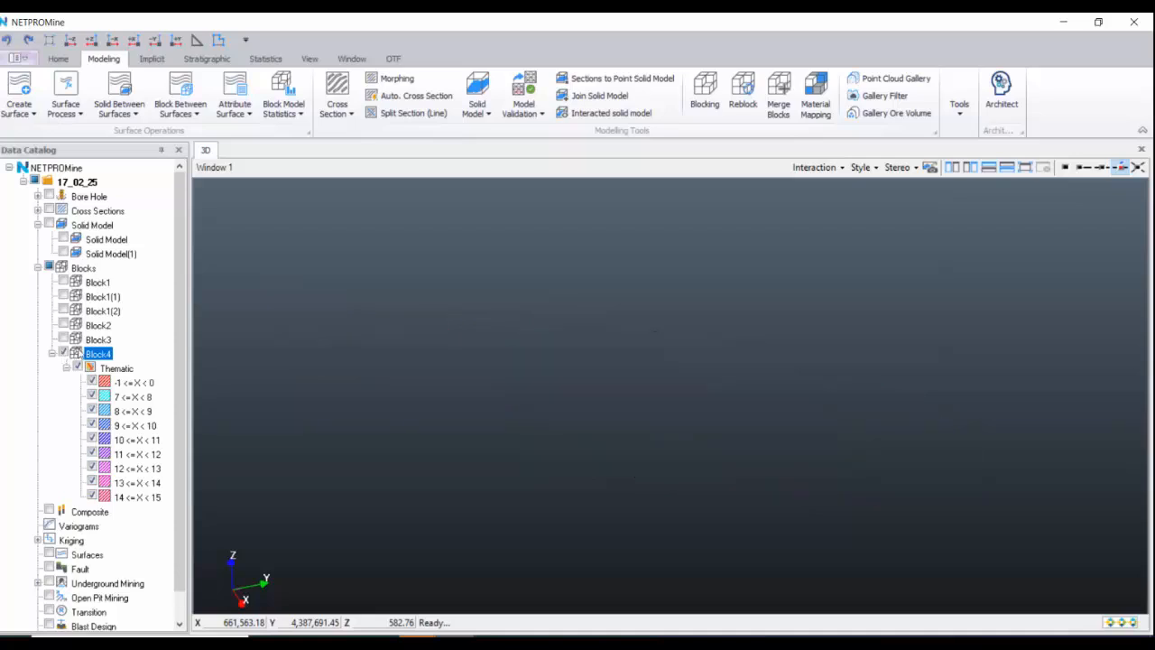
{"action": "right_click", "coordinate": [133, 187]}
{"action": "left_click", "coordinate": [184, 328]}
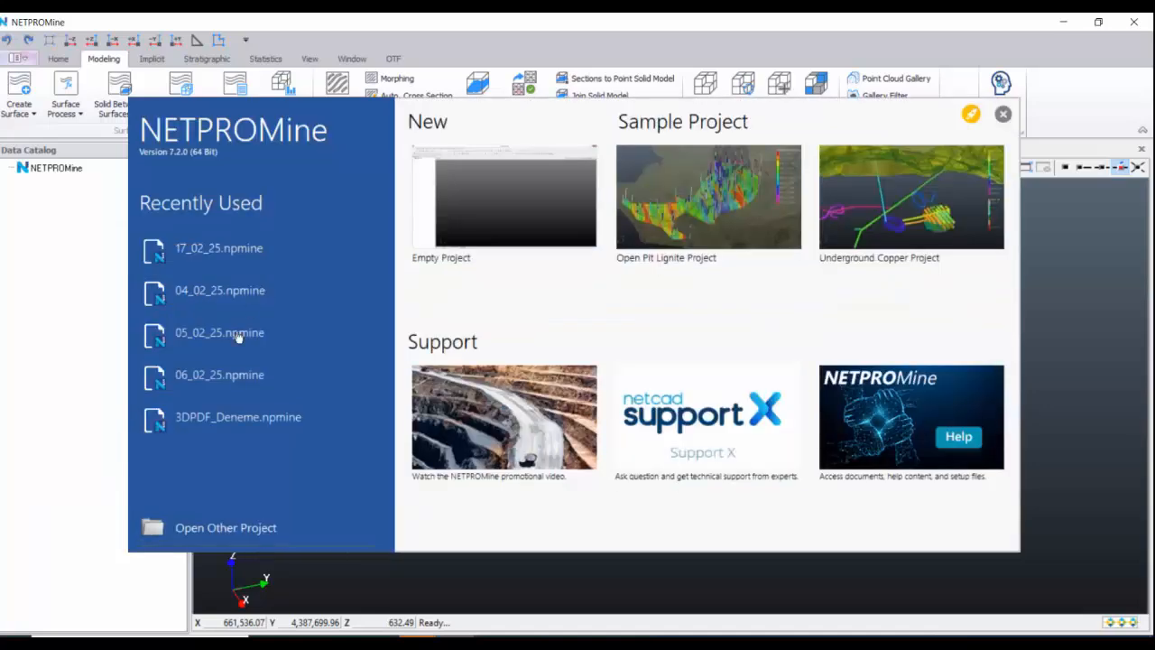
{"action": "left_click", "coordinate": [219, 332]}
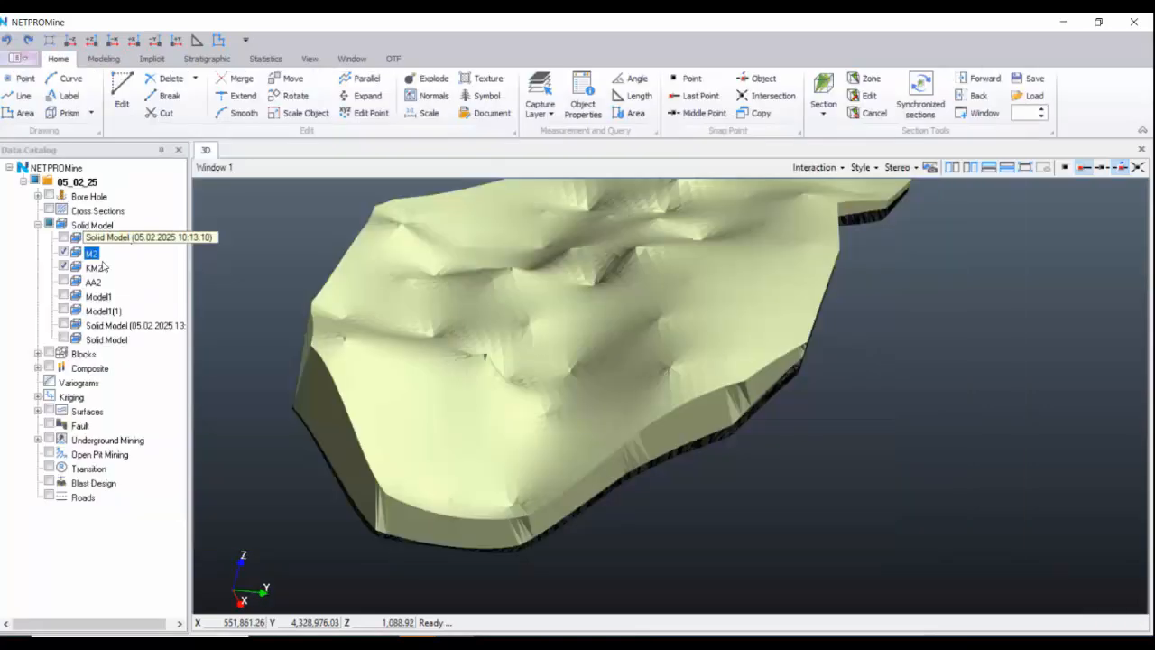
- Show the boreholes together with the M2 and KM2 solid models
{"action": "left_click", "coordinate": [50, 195]}
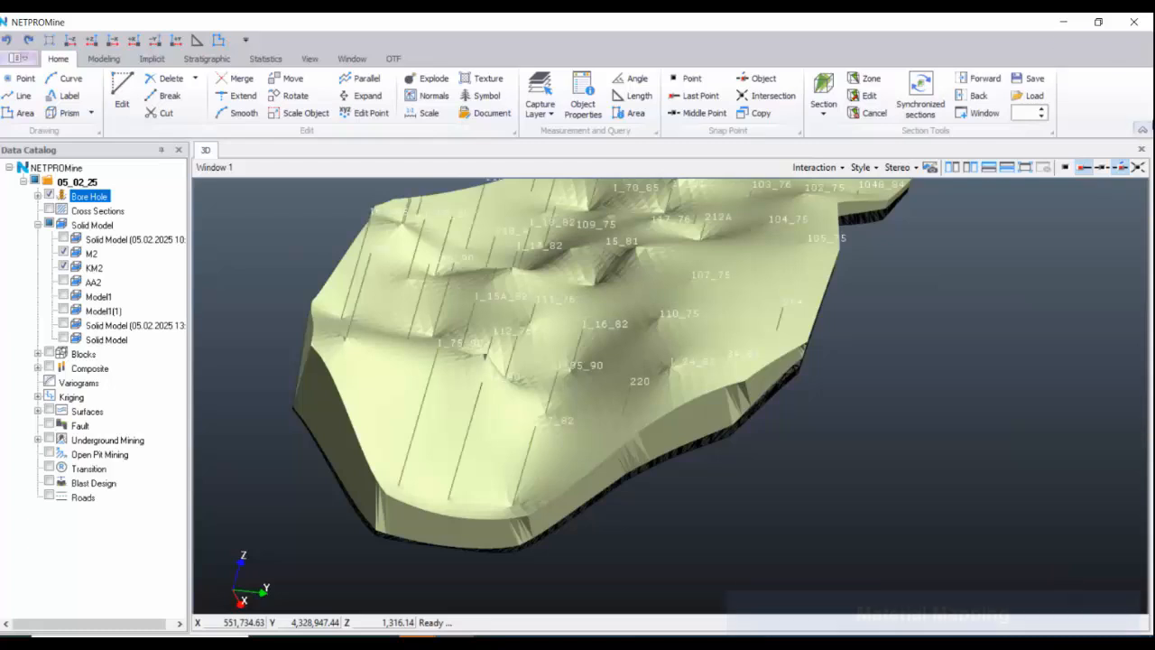
{"action": "right_click_drag", "start_coordinate": [657, 342], "coordinate": [638, 422]}
{"action": "left_click_drag", "start_coordinate": [652, 360], "coordinate": [735, 392]}
- Increase the cylinder diameter in the 3D options so the boreholes are drawn thicker
{"action": "left_click", "coordinate": [21, 60]}
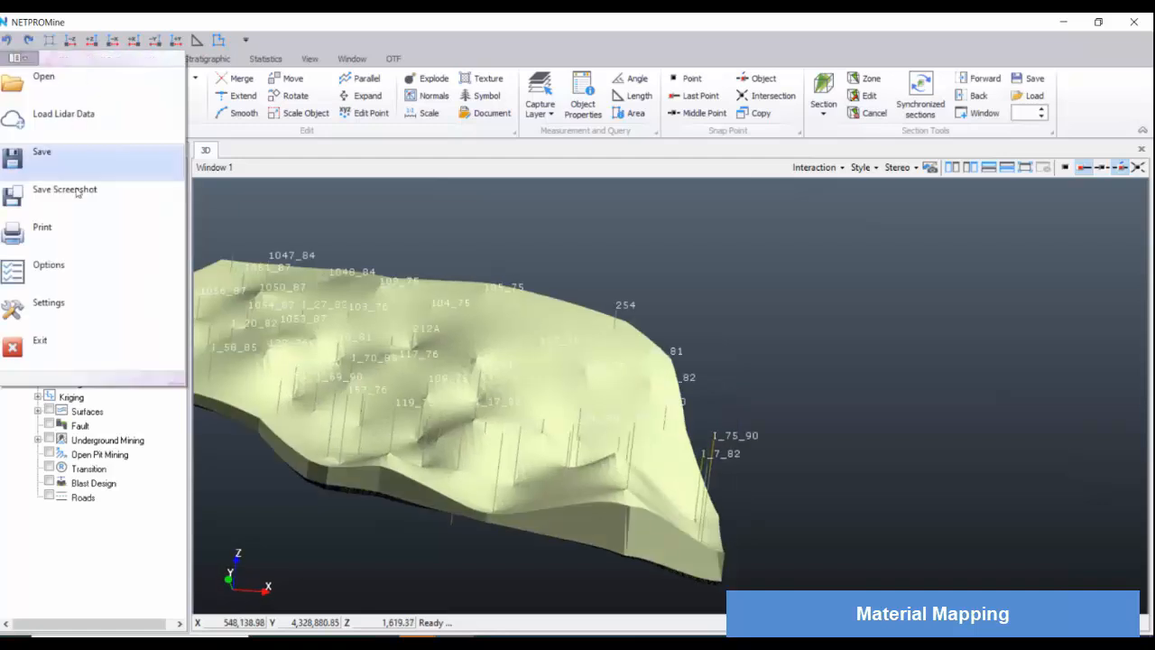
{"action": "left_click", "coordinate": [40, 261]}
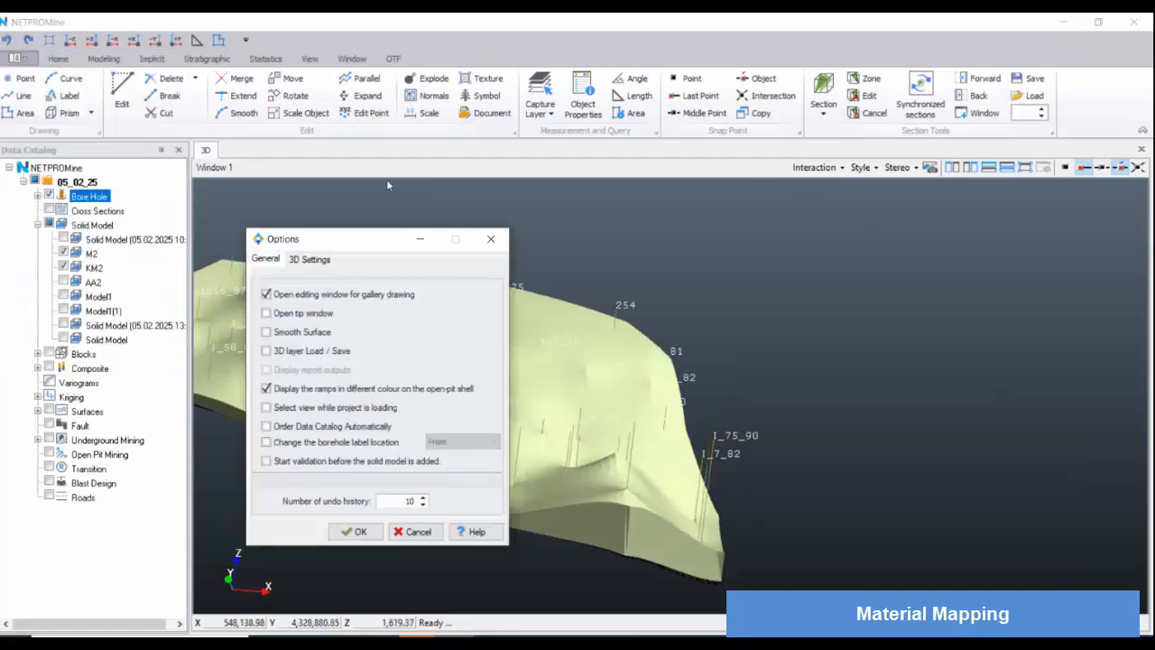
{"action": "left_click", "coordinate": [309, 259]}
{"action": "double_click", "coordinate": [478, 279]}
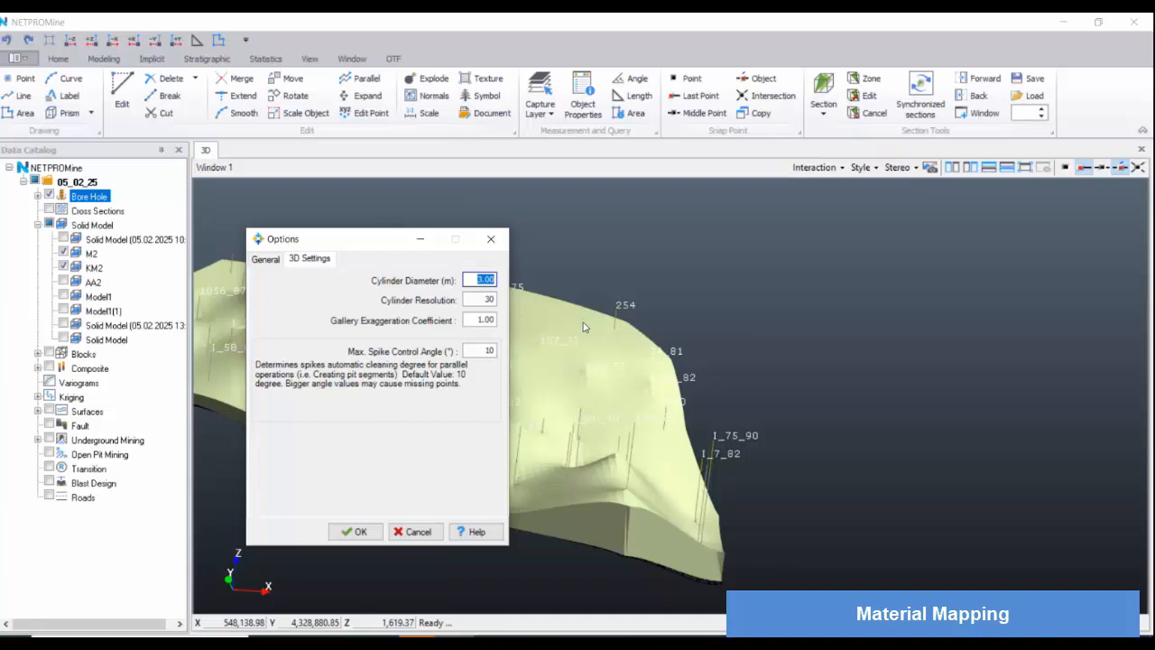
{"action": "left_click", "coordinate": [356, 532]}
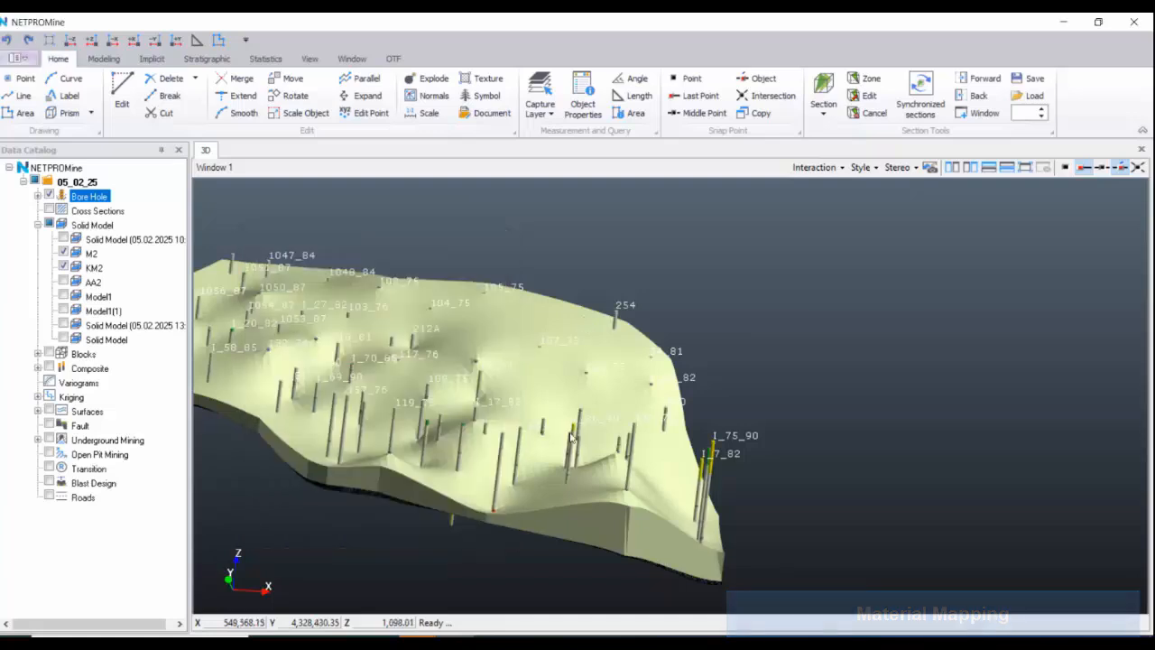
{"action": "middle_click_drag", "start_coordinate": [614, 406], "coordinate": [723, 353]}
- Make the M2 solid model semi-transparent to reveal the boreholes inside it
{"action": "right_click", "coordinate": [118, 255]}
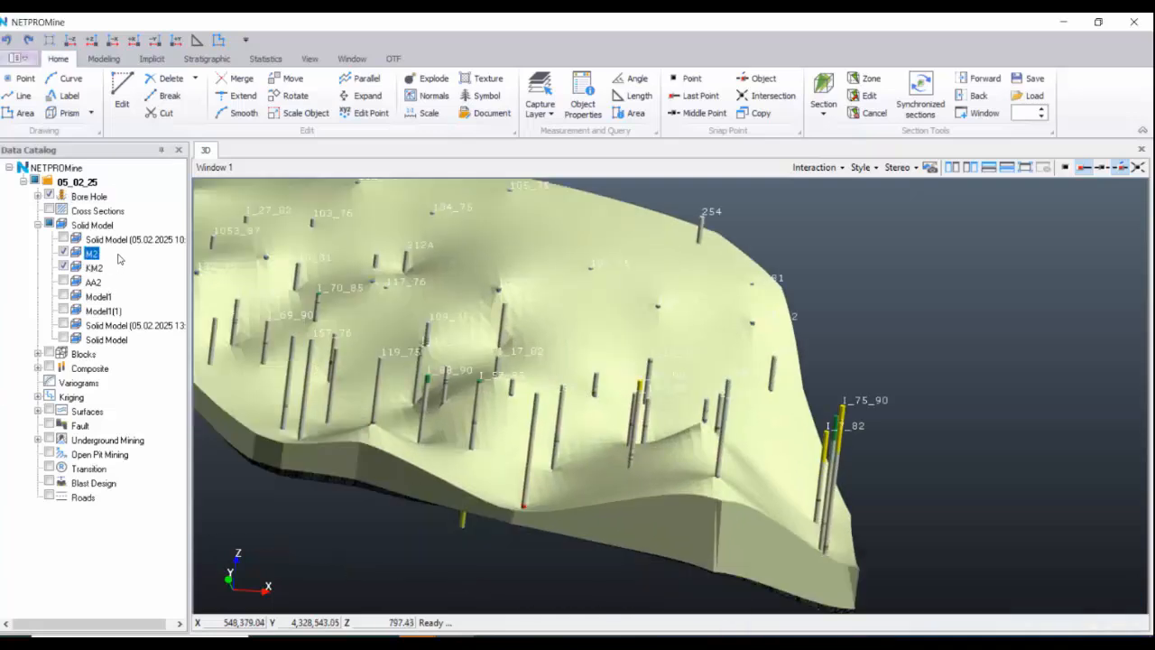
{"action": "left_click_drag", "start_coordinate": [239, 411], "coordinate": [249, 410]}
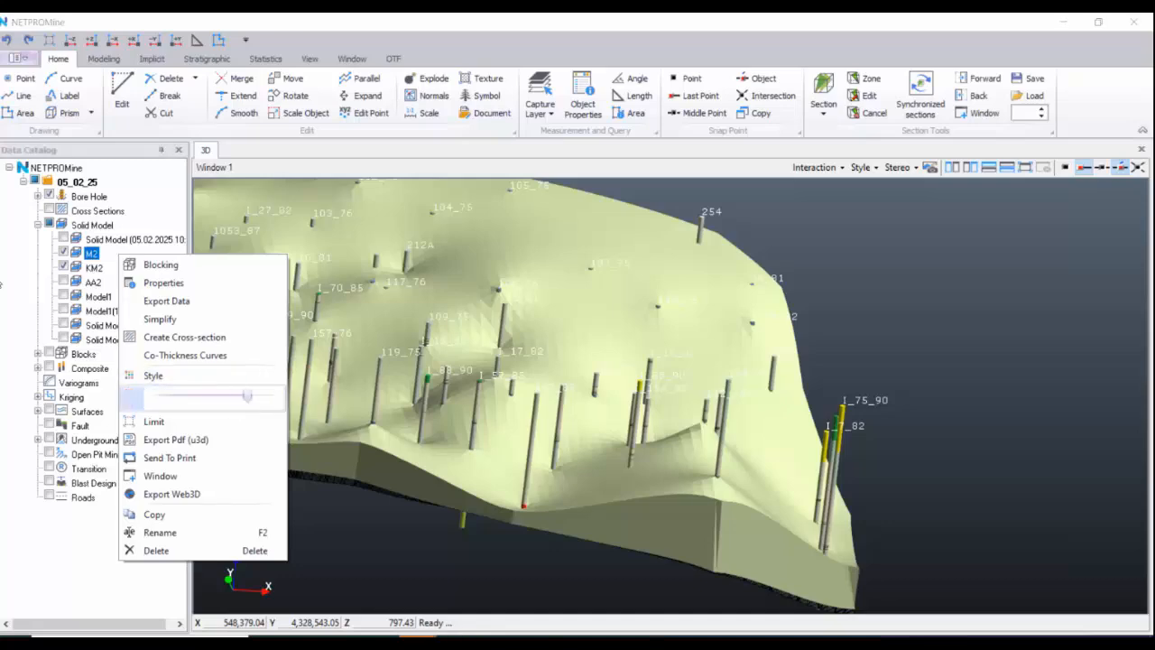
{"action": "left_click", "coordinate": [114, 312]}
{"action": "left_click_drag", "start_coordinate": [658, 433], "coordinate": [593, 391]}
{"action": "scroll", "coordinate": [578, 383], "scroll_direction": "down", "scroll_amount": 2}
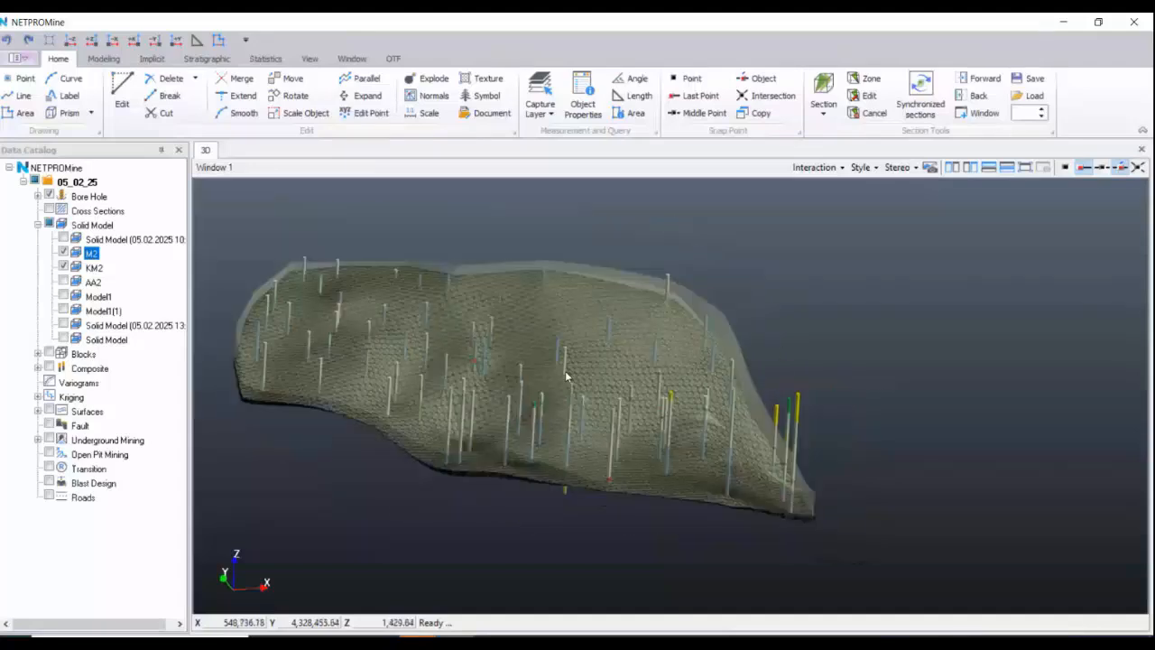
{"action": "middle_click_drag", "start_coordinate": [567, 376], "coordinate": [621, 379]}
- Hide the KM2 solid model and examine the coloured borehole intervals inside the transparent M2 model
{"action": "left_click", "coordinate": [98, 269]}
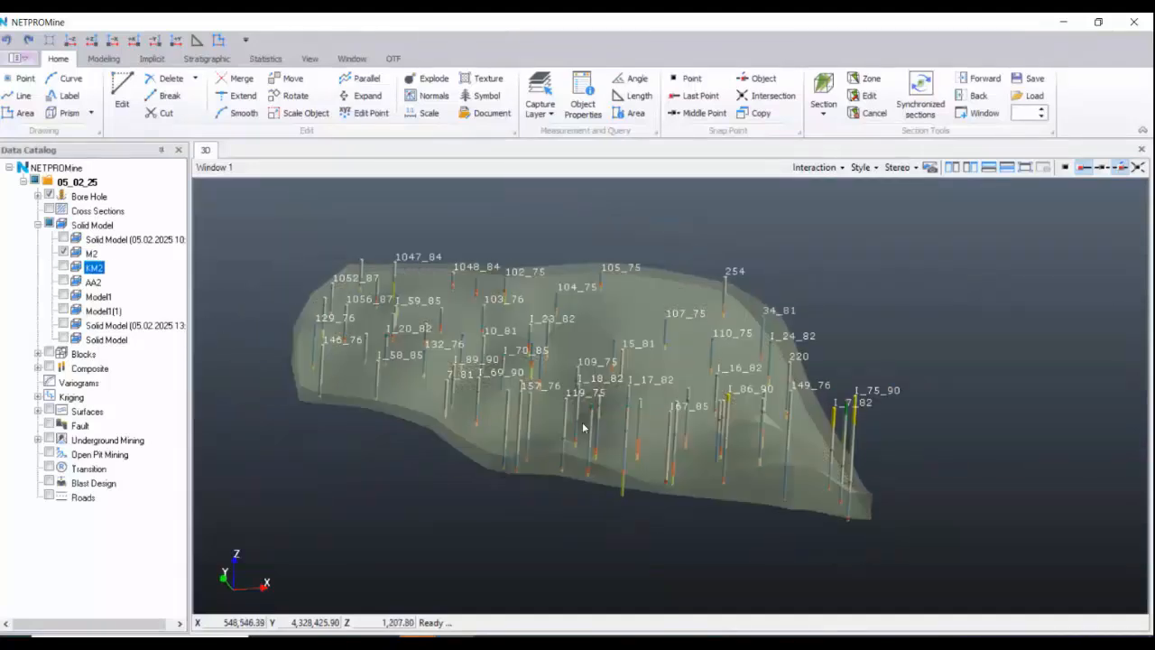
{"action": "scroll", "coordinate": [616, 505], "scroll_direction": "up", "scroll_amount": 3}
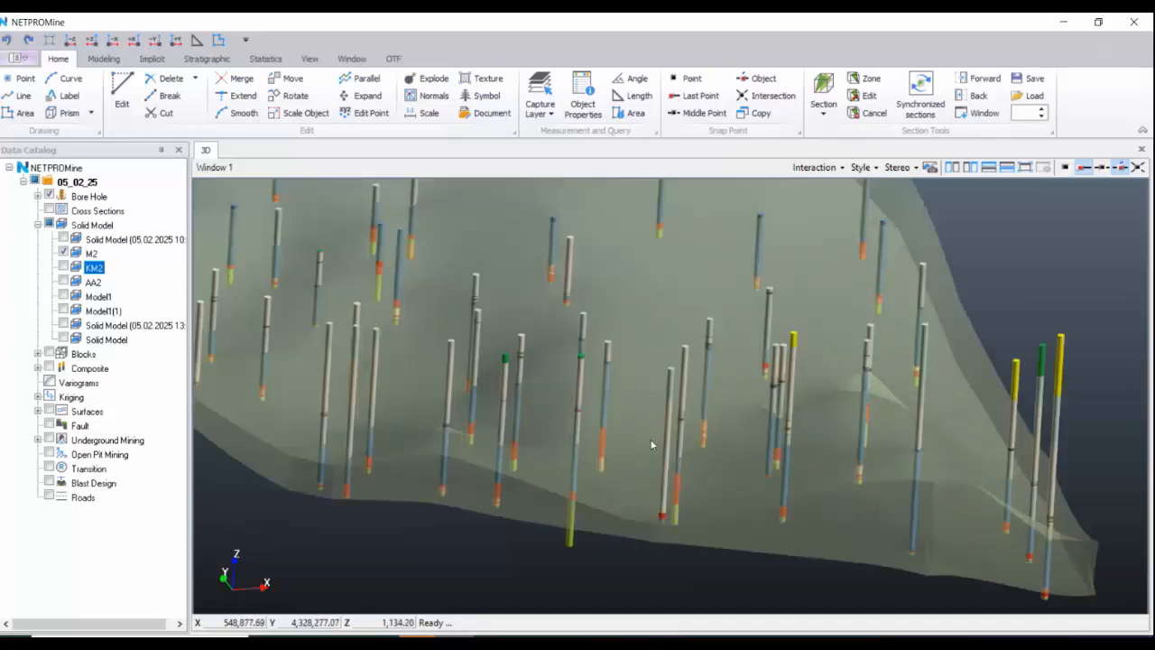
{"action": "middle_click_drag", "start_coordinate": [765, 450], "coordinate": [641, 412]}
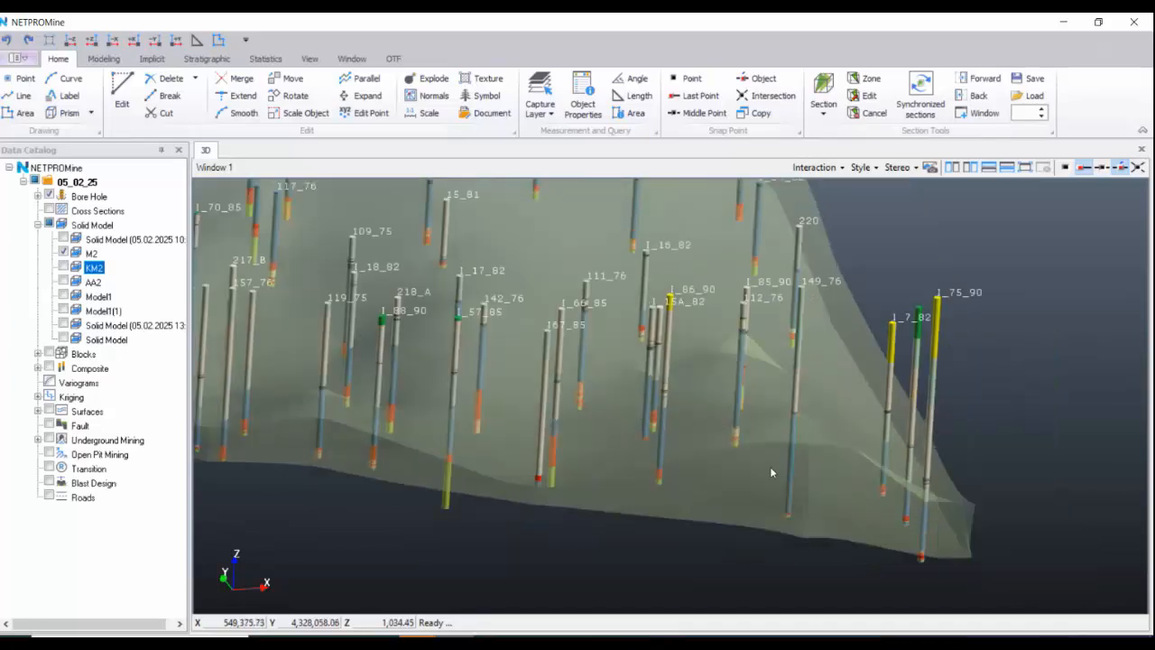
{"action": "scroll", "coordinate": [770, 467], "scroll_direction": "up", "scroll_amount": 2}
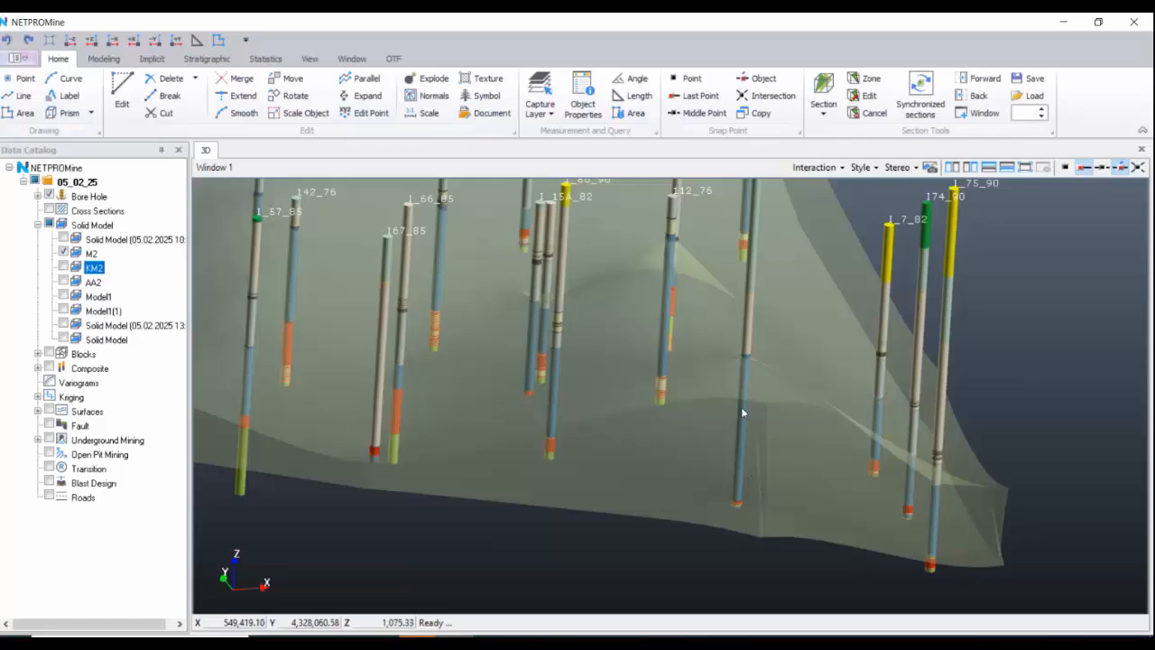
{"action": "scroll", "coordinate": [747, 415], "scroll_direction": "down", "scroll_amount": 3}
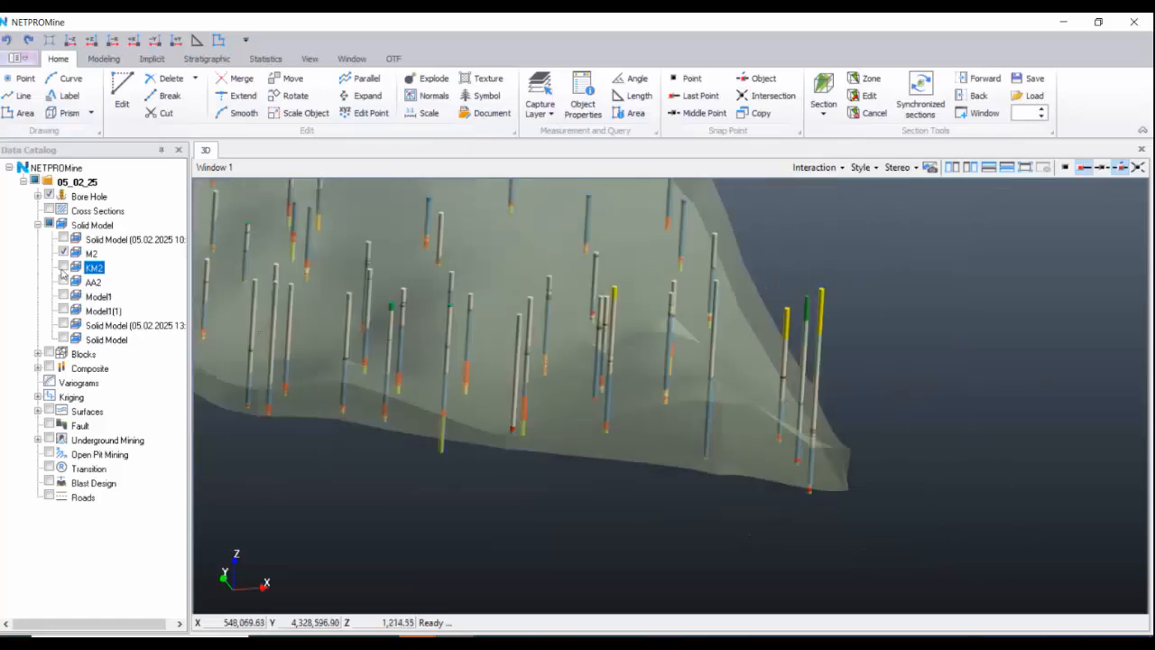
- Show the KM2 solid model again and turn off the area borders in its style
{"action": "left_click", "coordinate": [63, 268]}
{"action": "scroll", "coordinate": [584, 378], "scroll_direction": "down", "scroll_amount": 2}
{"action": "left_click_drag", "start_coordinate": [587, 364], "coordinate": [505, 324]}
{"action": "right_click", "coordinate": [112, 268]}
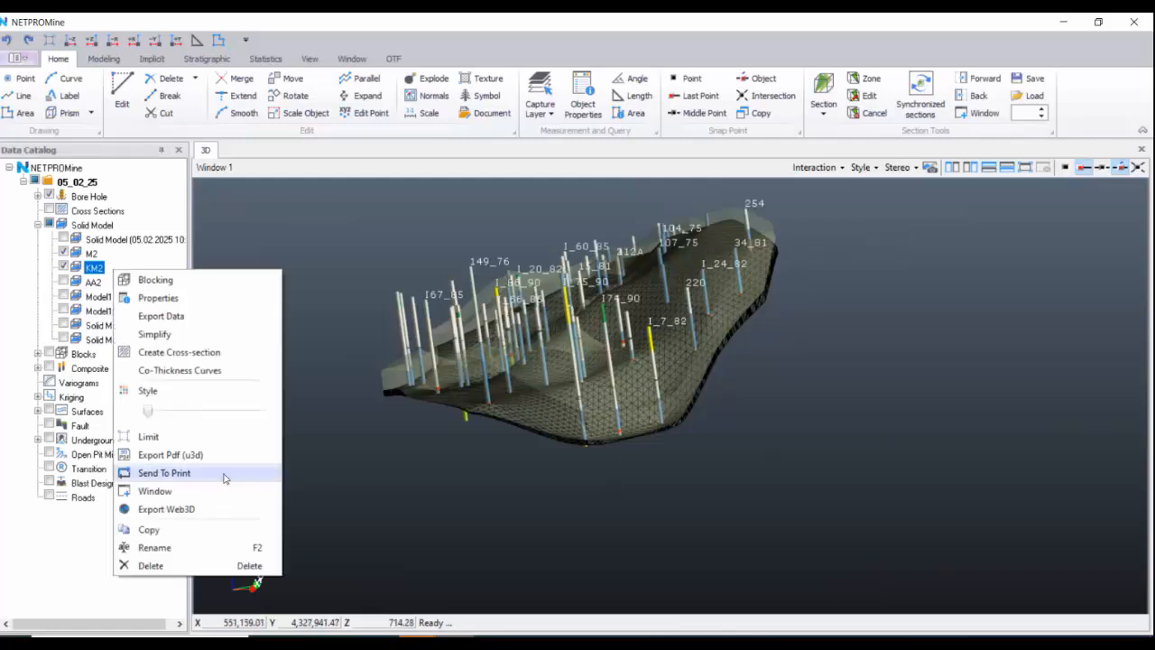
{"action": "left_click", "coordinate": [148, 390]}
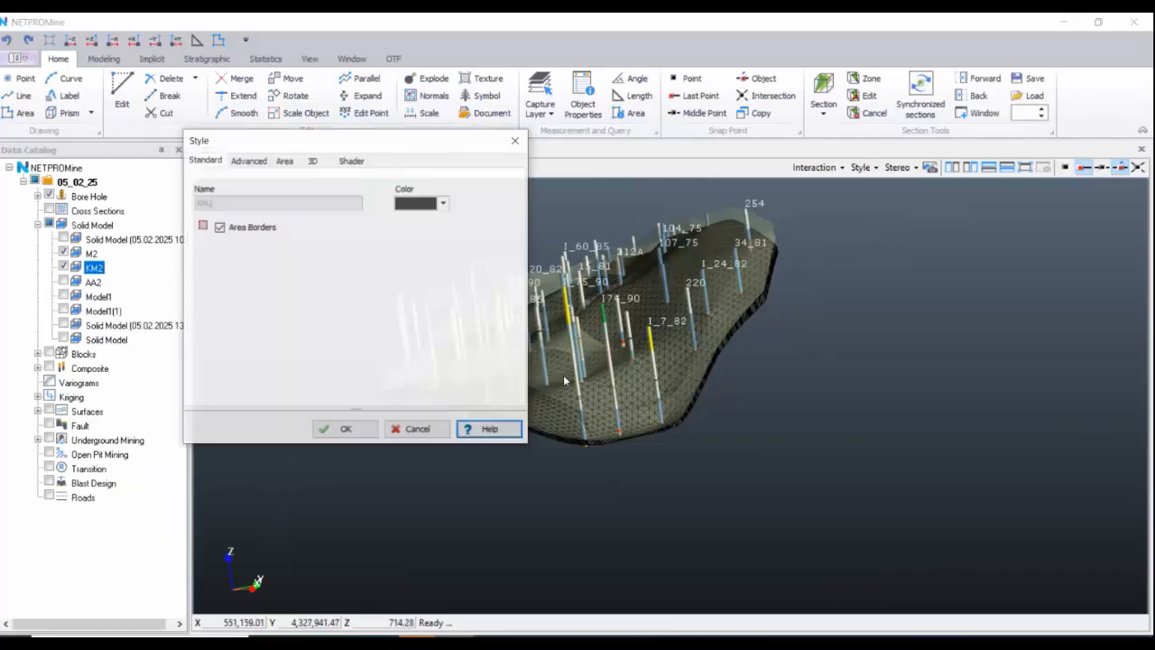
{"action": "left_click", "coordinate": [351, 429]}
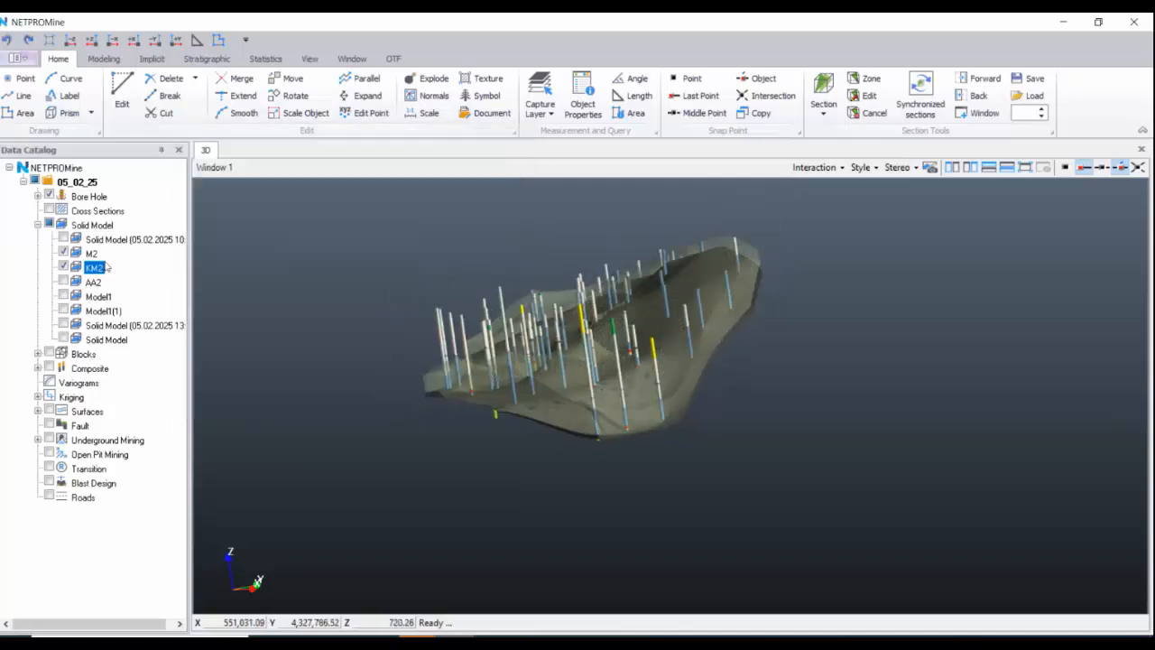
- Set the M2 solid model back to full opacity and keep KM2 fully opaque as well
{"action": "right_click", "coordinate": [91, 253]}
{"action": "left_click_drag", "start_coordinate": [251, 397], "coordinate": [169, 398]}
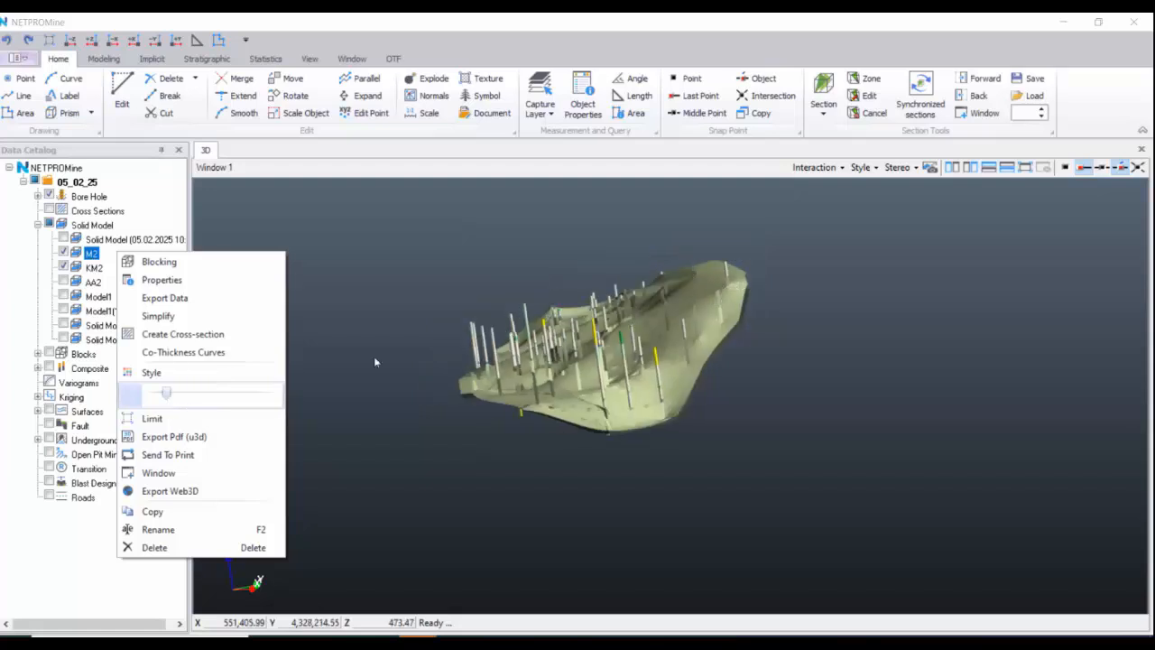
{"action": "left_click_drag", "start_coordinate": [692, 389], "coordinate": [676, 435]}
{"action": "scroll", "coordinate": [675, 435], "scroll_direction": "up", "scroll_amount": 3}
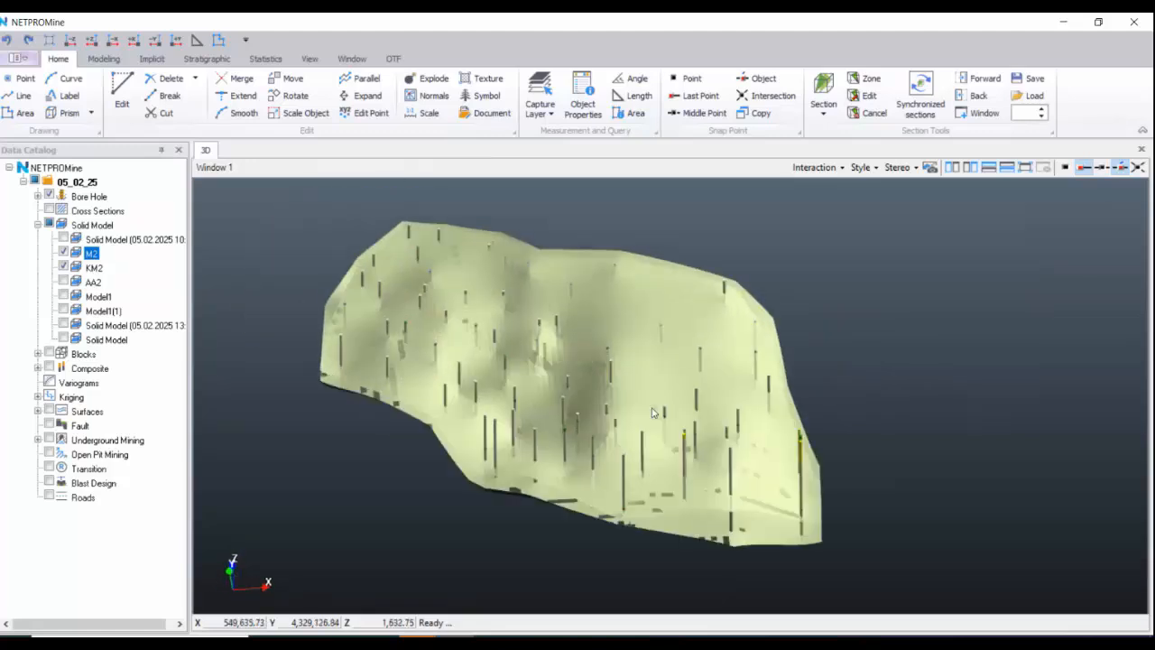
{"action": "right_click", "coordinate": [109, 260]}
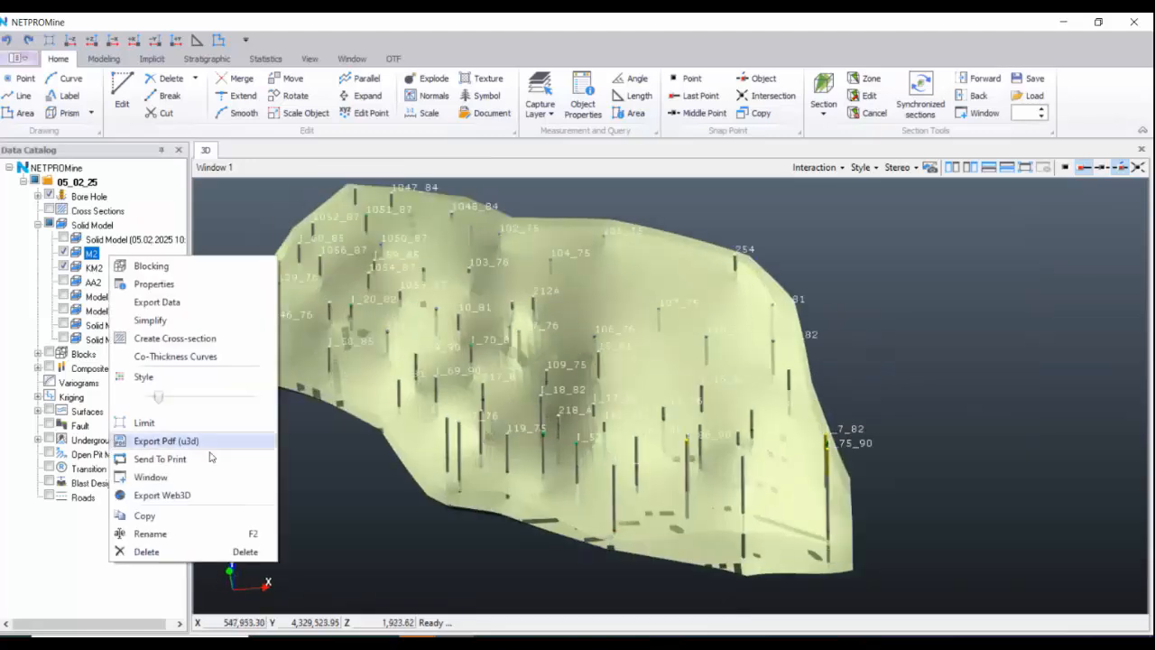
{"action": "left_click", "coordinate": [162, 406]}
{"action": "left_click", "coordinate": [128, 268]}
{"action": "right_click", "coordinate": [128, 268]}
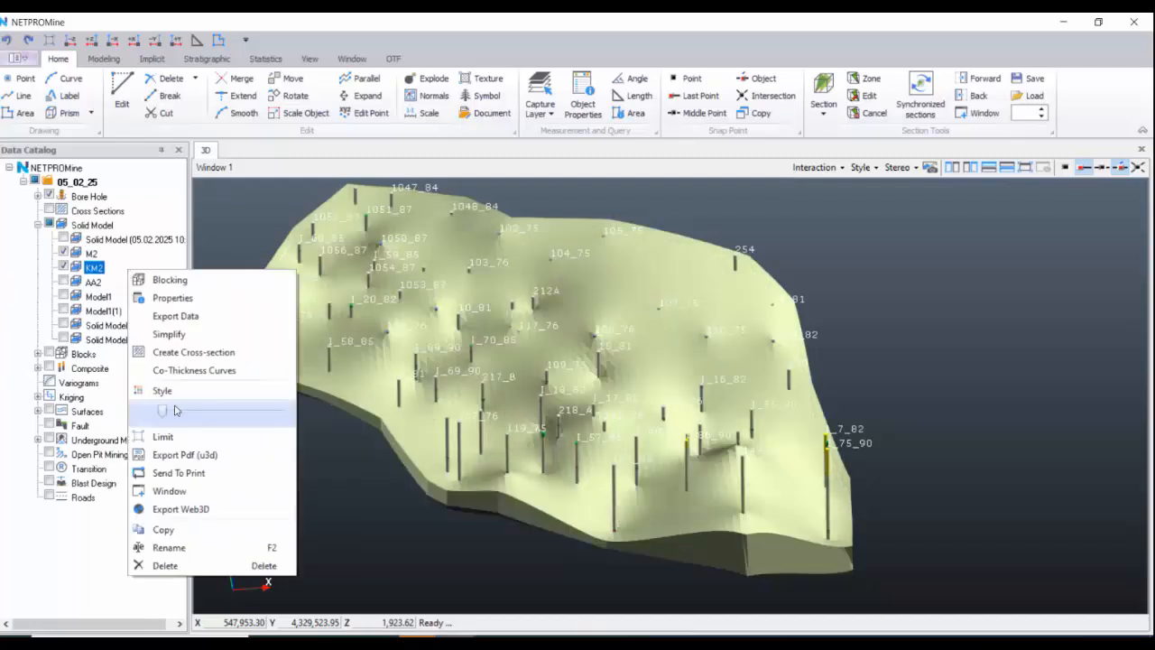
{"action": "left_click", "coordinate": [161, 411]}
{"action": "left_click_drag", "start_coordinate": [200, 326], "coordinate": [609, 410]}
{"action": "scroll", "coordinate": [586, 401], "scroll_direction": "up", "scroll_amount": 5}
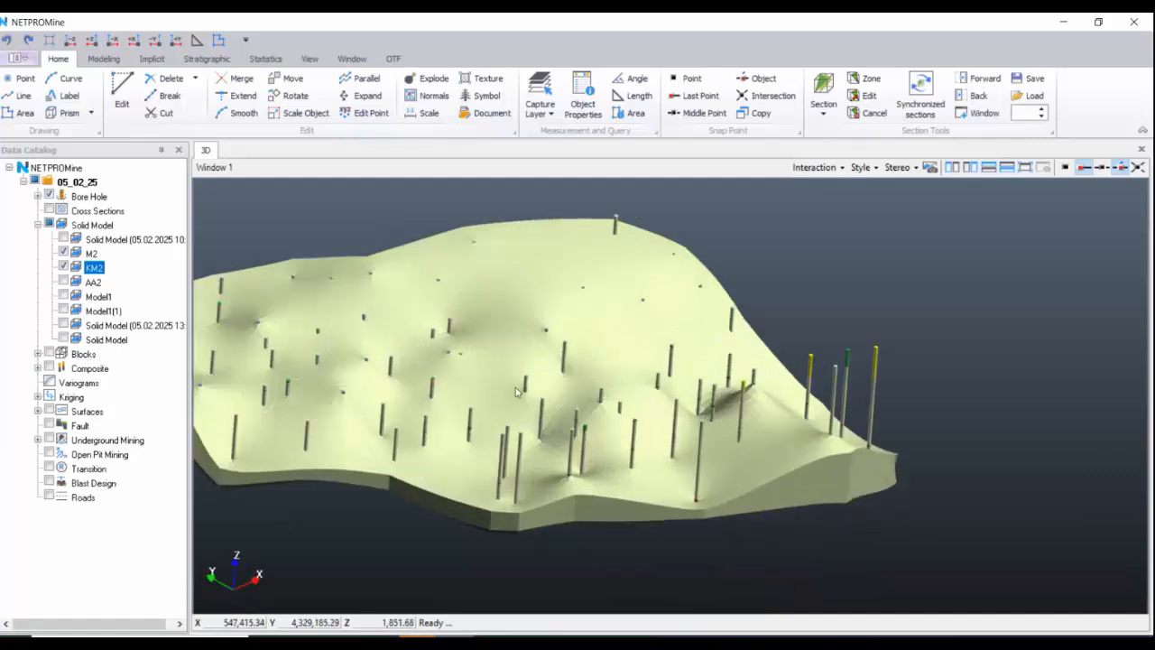
- Examine the properties of the M2 solid model, including its Lithology entry
{"action": "right_click", "coordinate": [125, 258]}
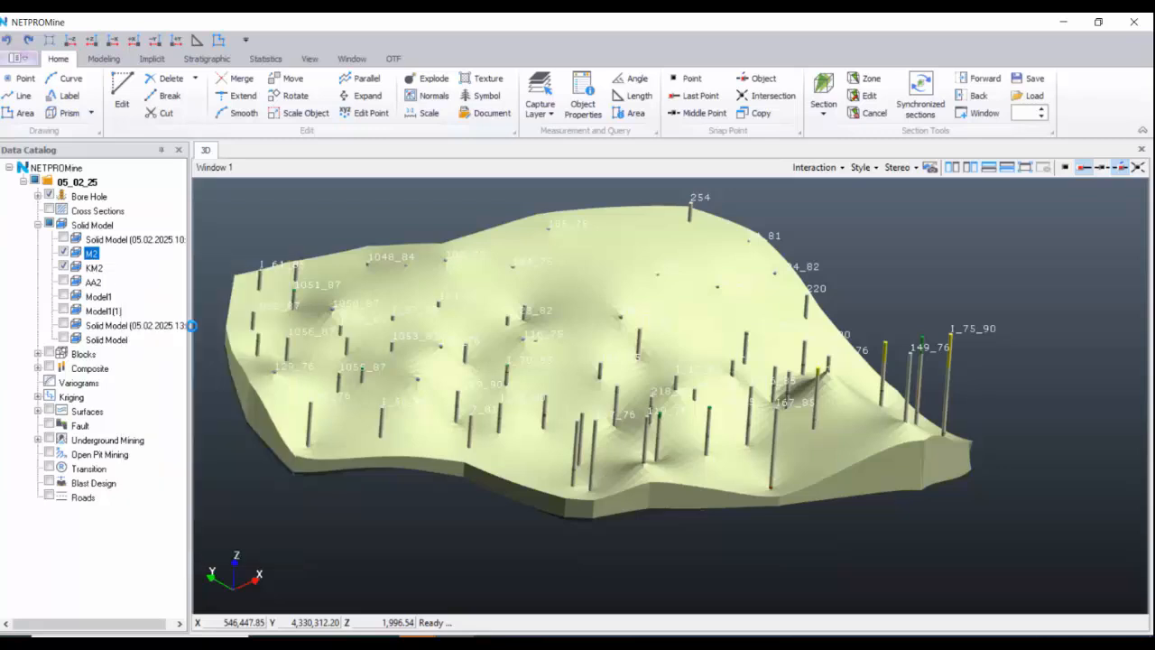
{"action": "left_click", "coordinate": [172, 321]}
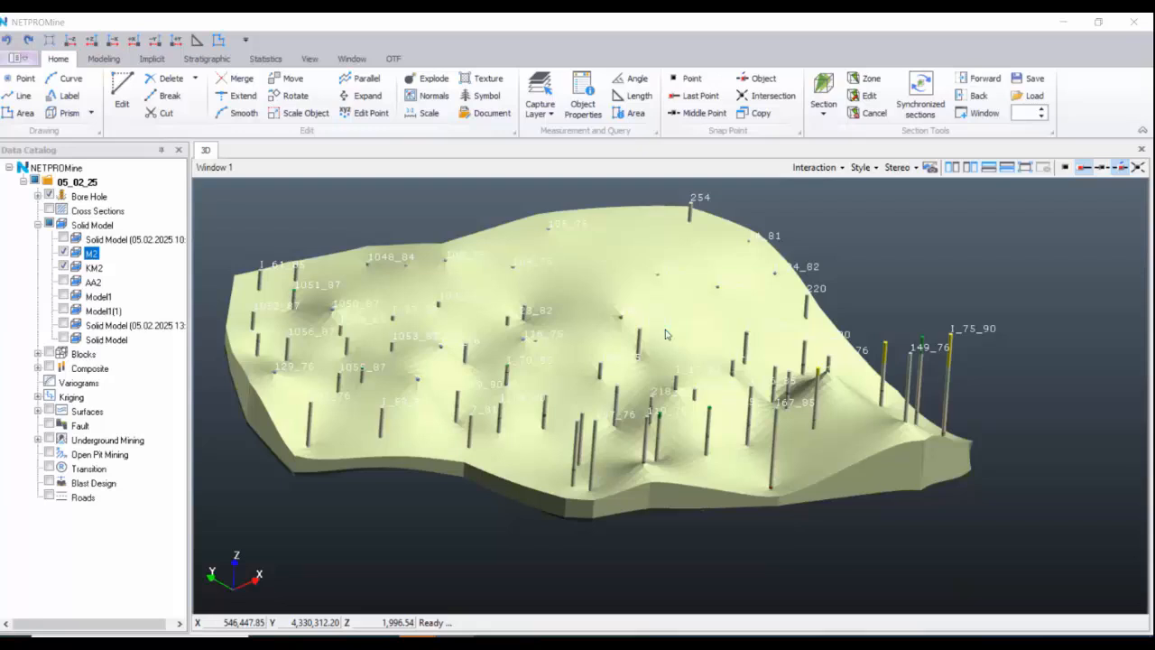
{"action": "left_click_drag", "start_coordinate": [549, 170], "coordinate": [413, 188]}
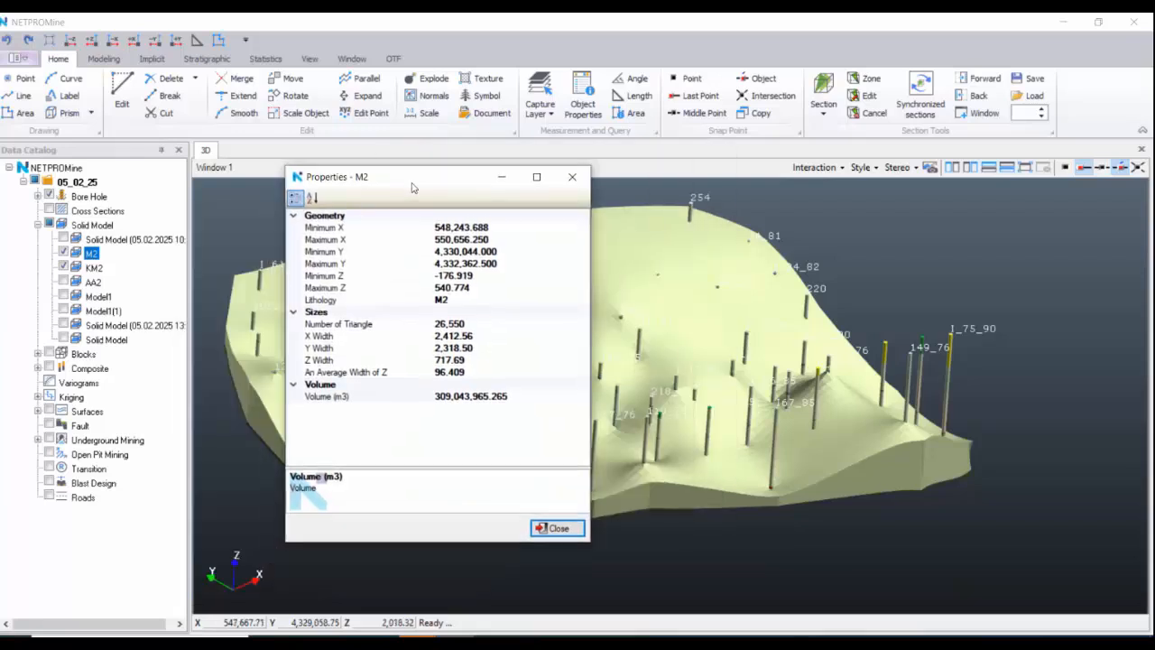
{"action": "left_click", "coordinate": [433, 301]}
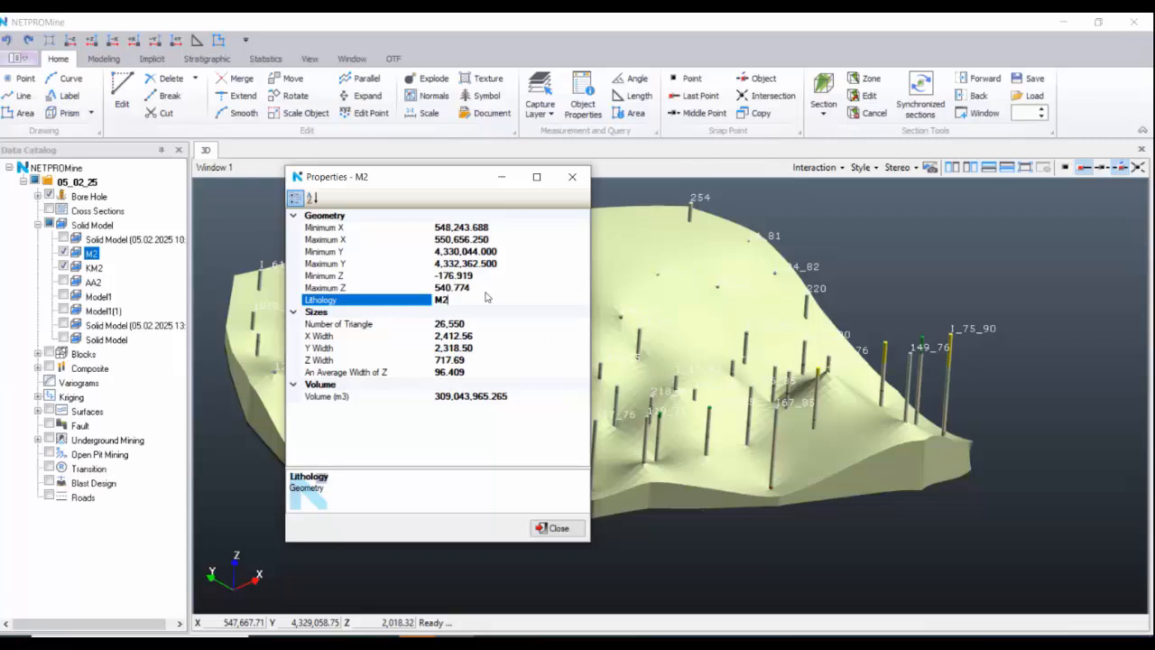
{"action": "left_click", "coordinate": [572, 177]}
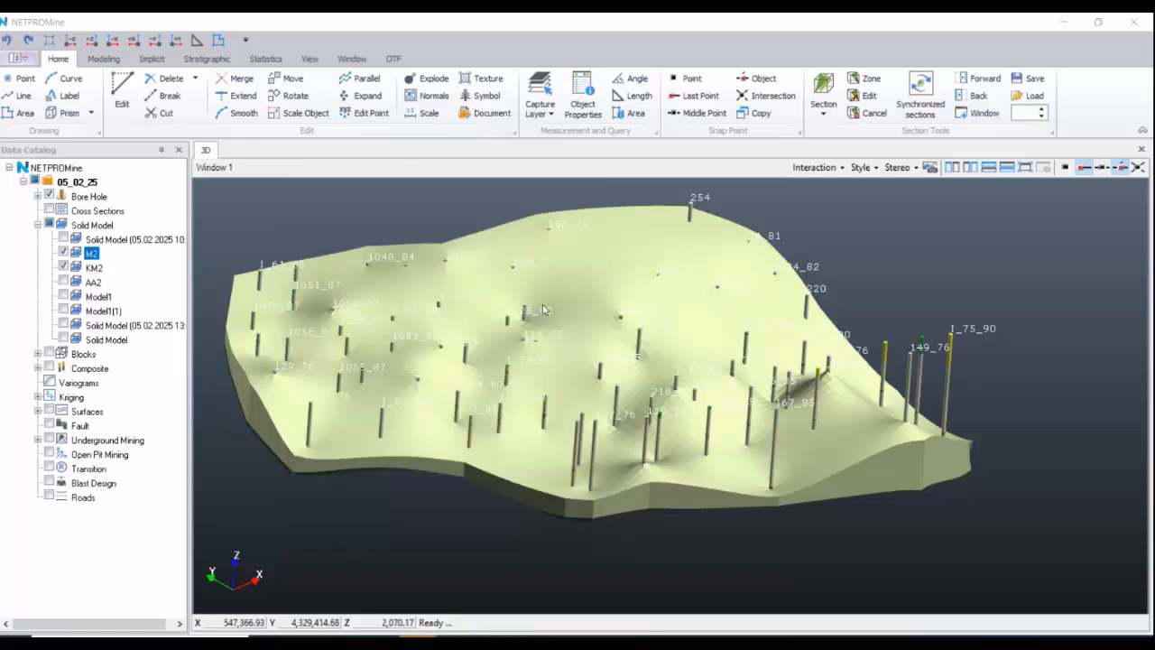
{"action": "scroll", "coordinate": [562, 332], "scroll_direction": "down", "scroll_amount": 2}
{"action": "mouse_move", "coordinate": [619, 373]}
{"action": "middle_mouse_down"}
{"action": "mouse_move", "coordinate": [561, 241]}
{"action": "mouse_move", "coordinate": [635, 372]}
{"action": "middle_mouse_up"}
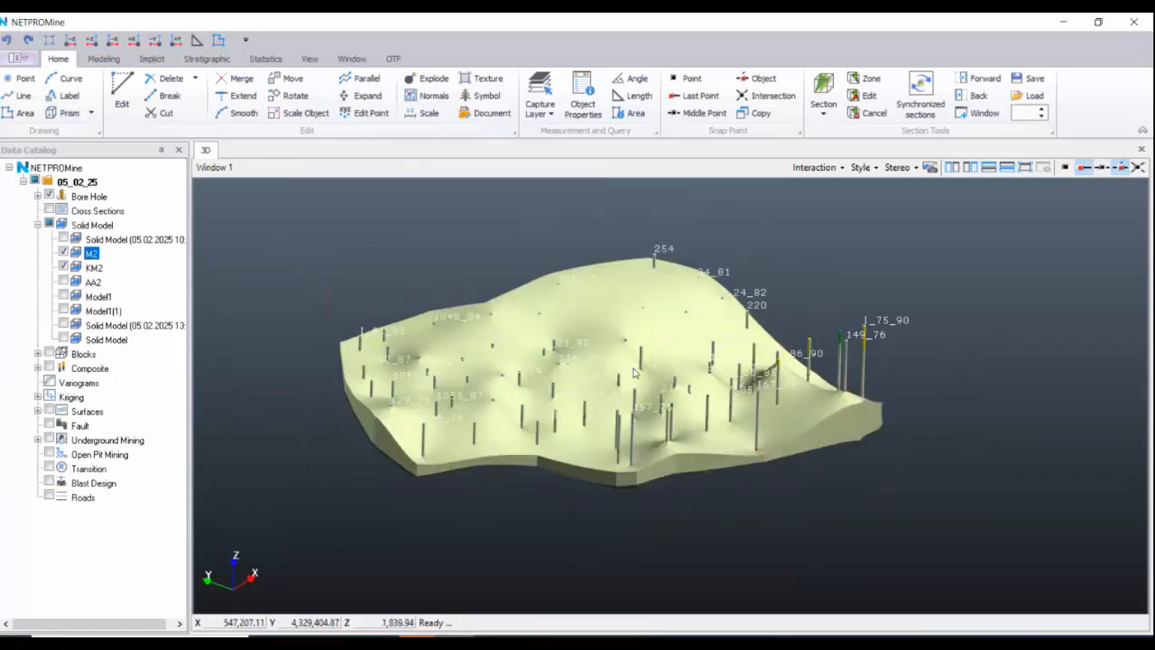
{"action": "scroll", "coordinate": [635, 372], "scroll_direction": "up", "scroll_amount": 2}
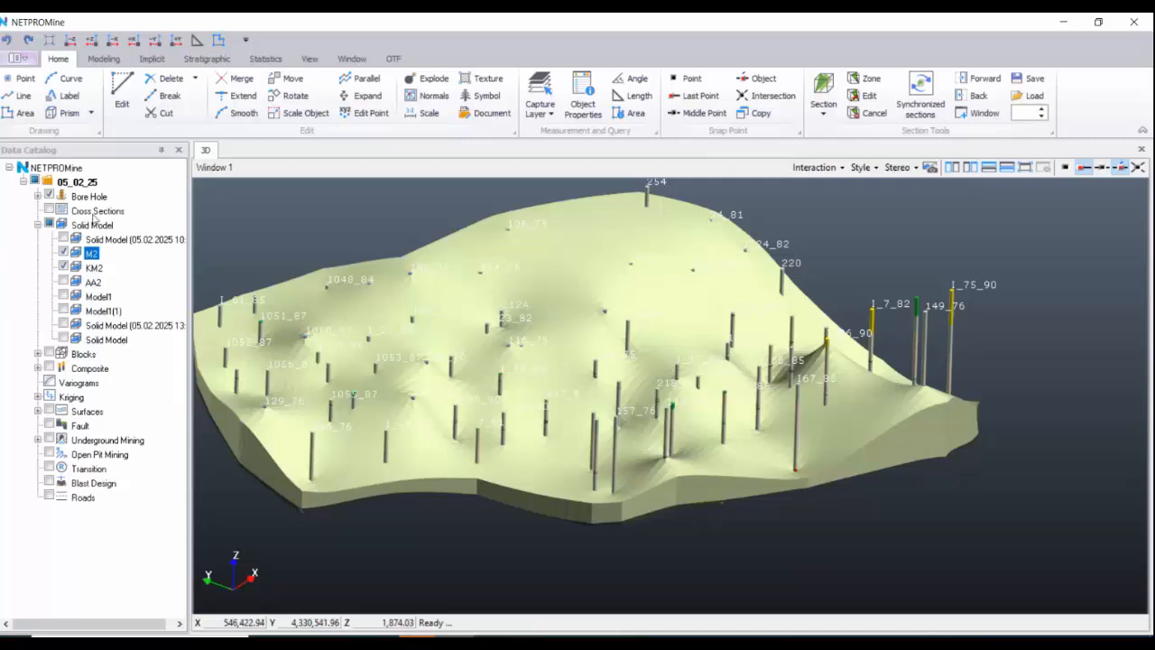
{"action": "scroll", "coordinate": [584, 309], "scroll_direction": "down", "scroll_amount": 3}
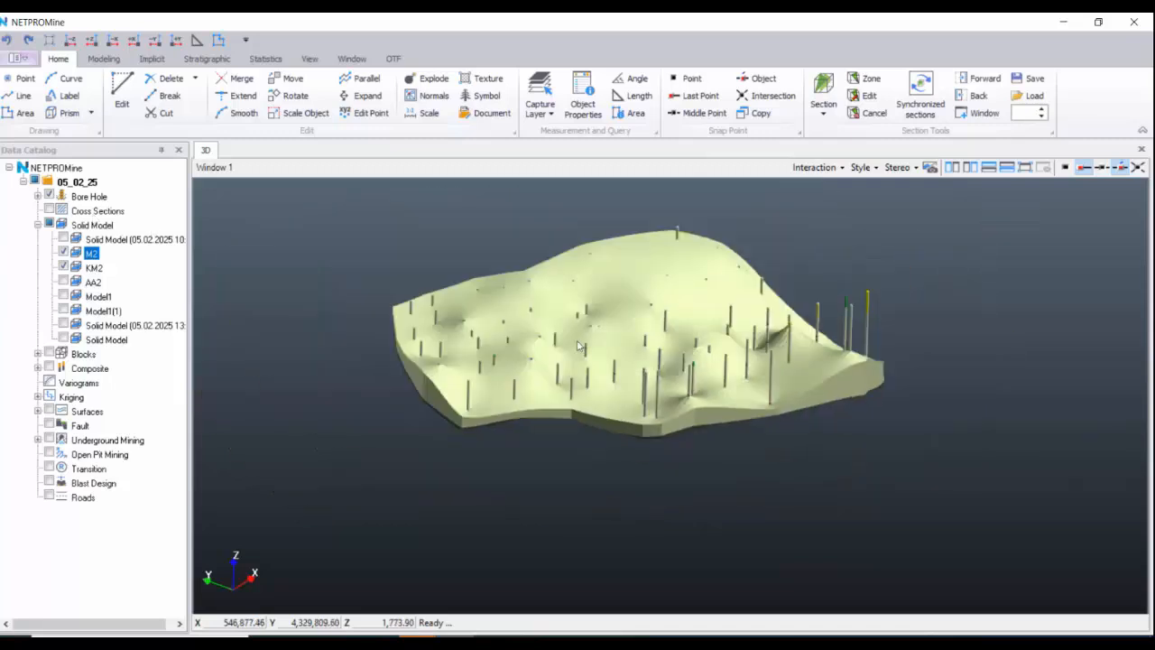
- Switch to plan view and start an Area drawing on a new layer named 22
{"action": "left_click", "coordinate": [70, 40]}
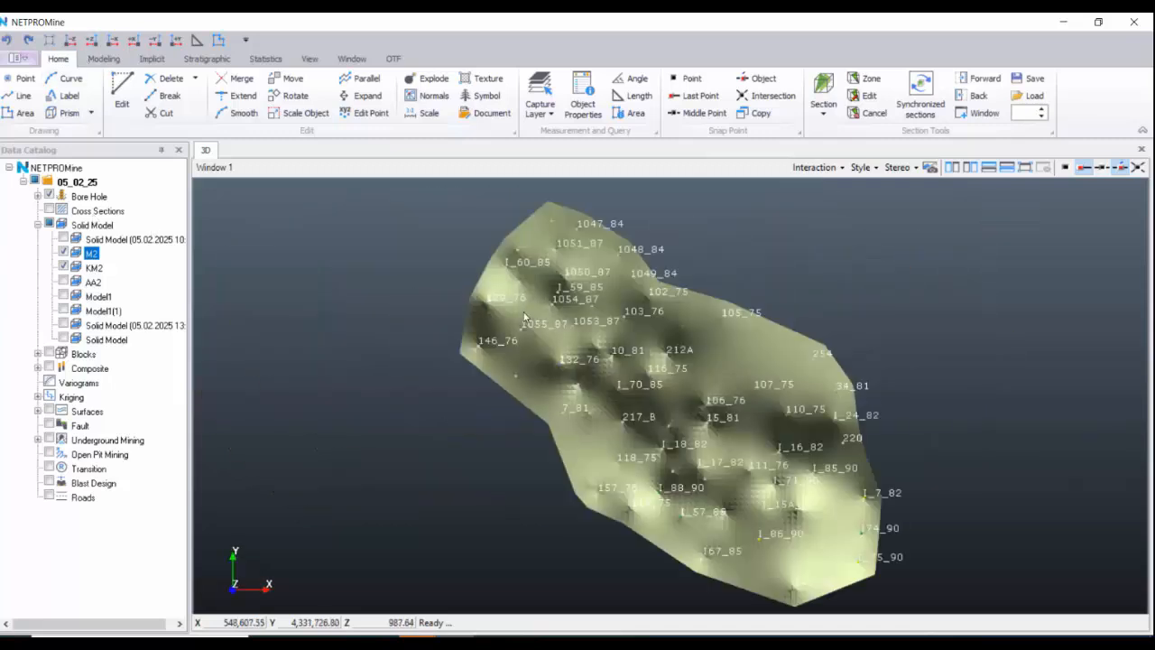
{"action": "right_click", "coordinate": [349, 397]}
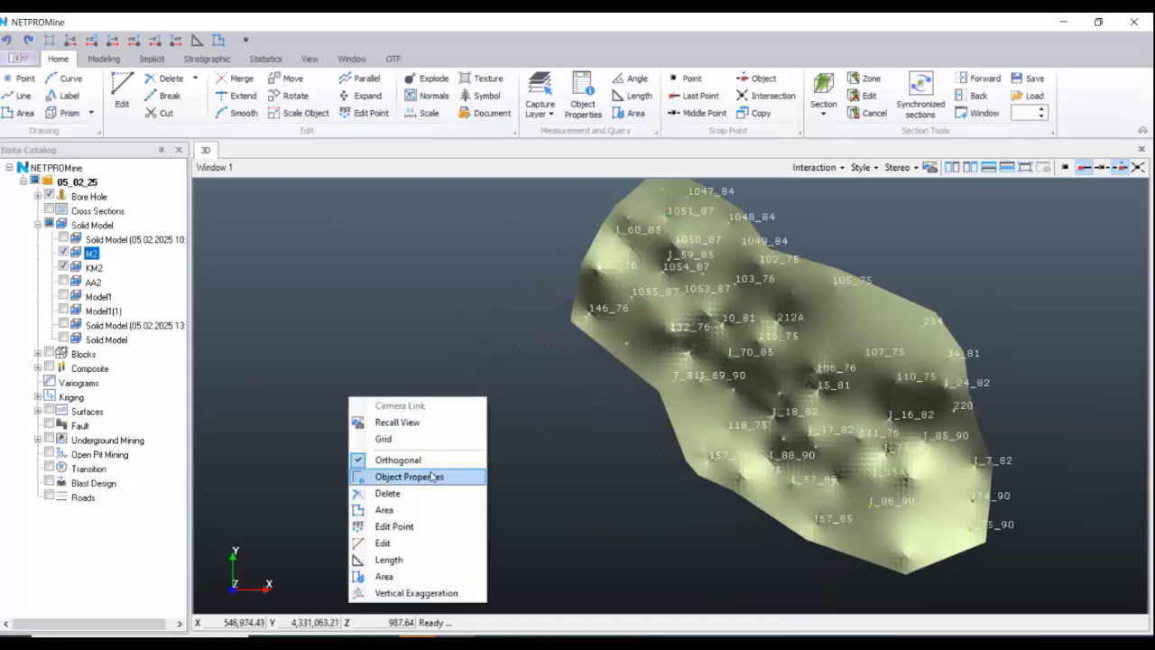
{"action": "left_click", "coordinate": [442, 510]}
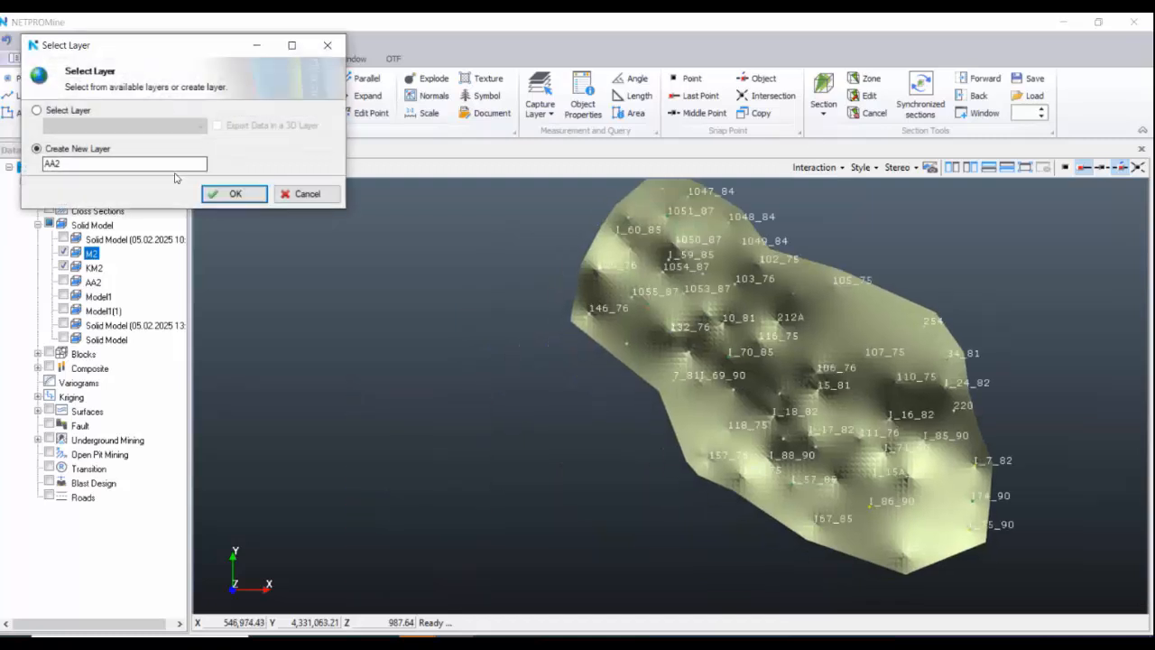
{"action": "left_click", "coordinate": [236, 194]}
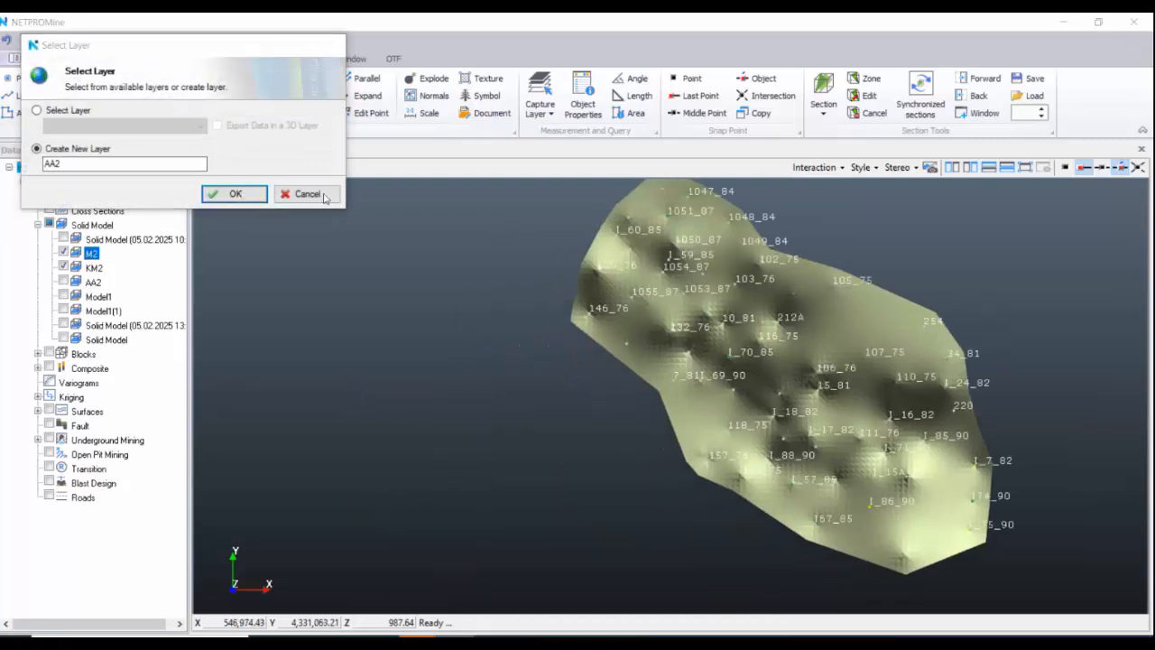
{"action": "left_click", "coordinate": [155, 185]}
{"action": "left_click_drag", "start_coordinate": [155, 186], "coordinate": [40, 173]}
{"action": "type", "text": "22"}
{"action": "left_click", "coordinate": [257, 214]}
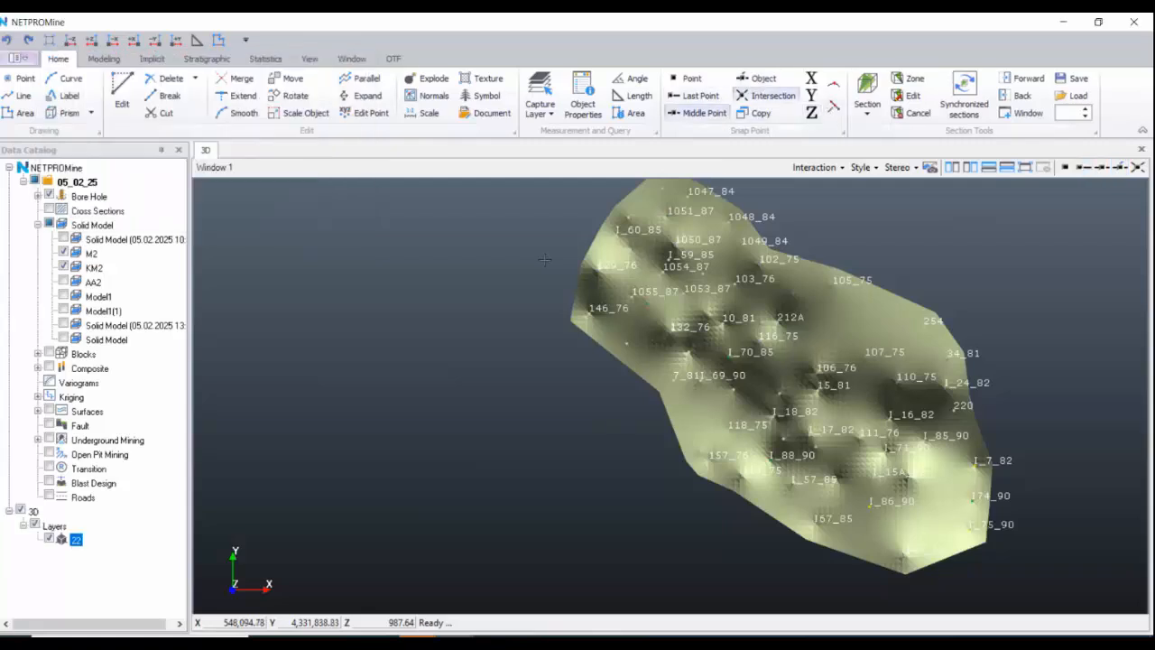
- Draw a closed four-cornered area about 526 m by 457 m in the empty space west of the solid models
{"action": "left_click", "coordinate": [493, 431]}
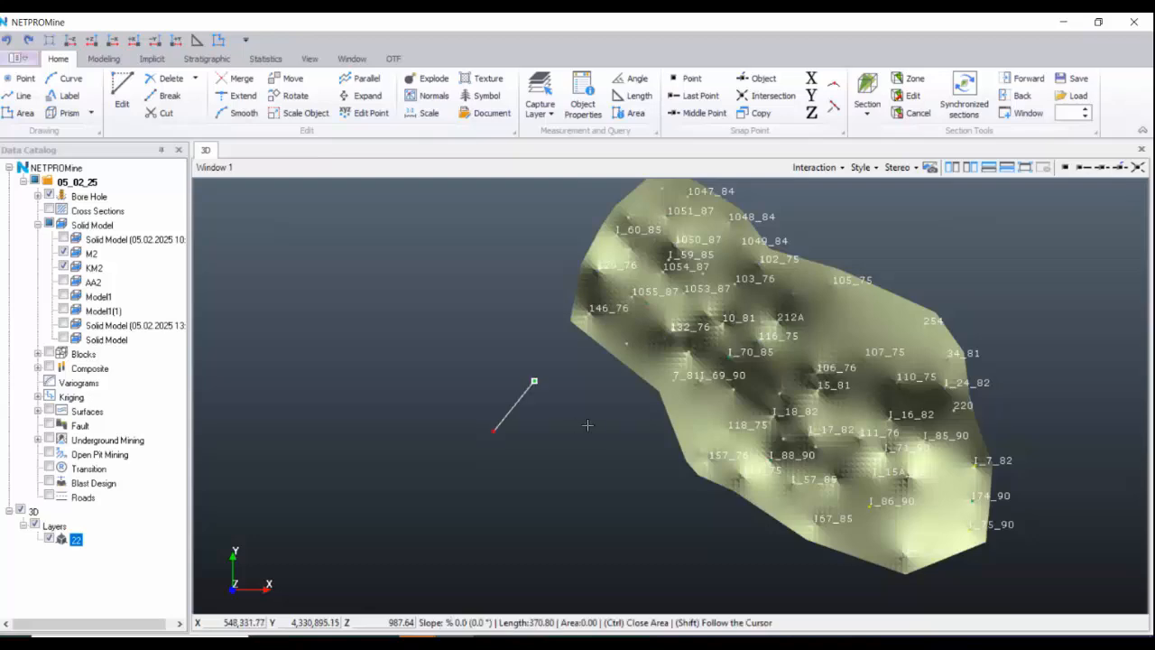
{"action": "left_click", "coordinate": [587, 424]}
{"action": "left_click", "coordinate": [554, 460]}
{"action": "right_click", "coordinate": [597, 467]}
{"action": "scroll", "coordinate": [606, 460], "scroll_direction": "up", "scroll_amount": 2}
{"action": "mouse_move", "coordinate": [604, 410]}
{"action": "left_mouse_down"}
{"action": "mouse_move", "coordinate": [618, 248]}
{"action": "mouse_move", "coordinate": [505, 294]}
{"action": "left_mouse_up"}
{"action": "right_click", "coordinate": [514, 363]}
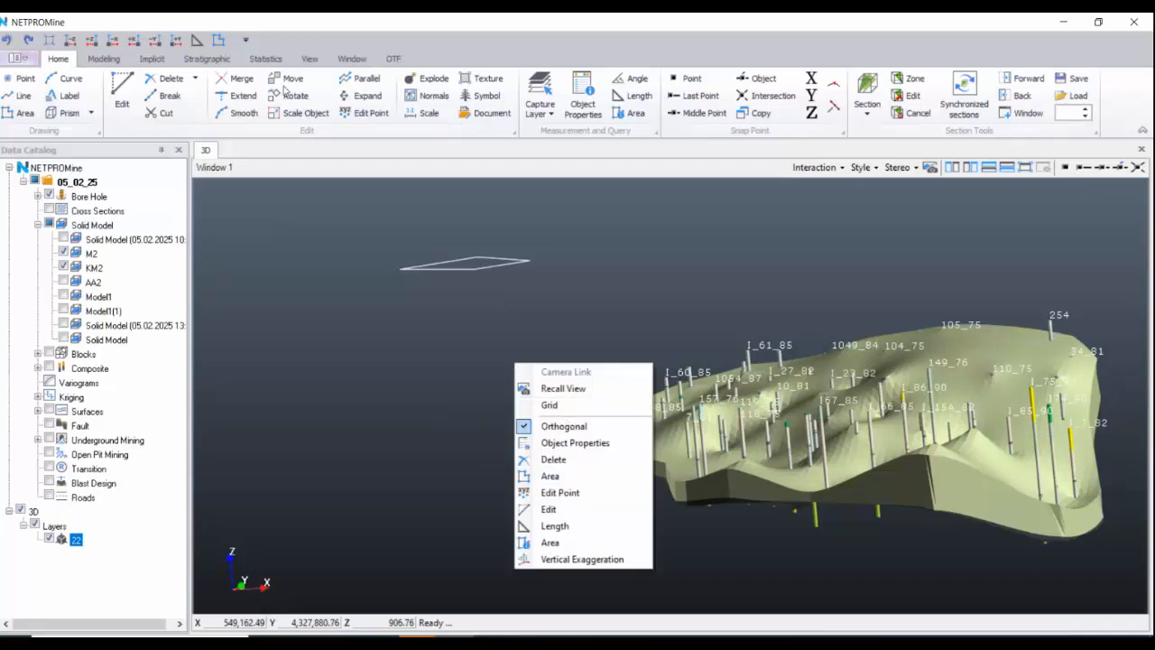
{"action": "left_click", "coordinate": [364, 79]}
{"action": "left_click", "coordinate": [477, 263]}
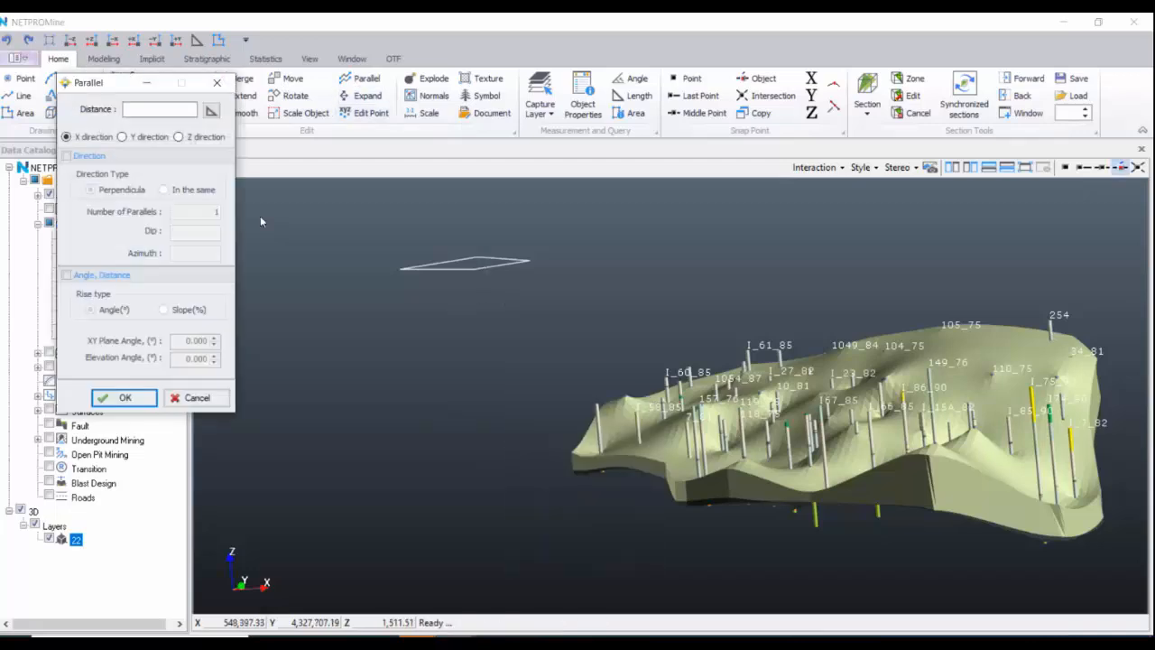
{"action": "left_click", "coordinate": [178, 136]}
{"action": "left_click", "coordinate": [184, 112]}
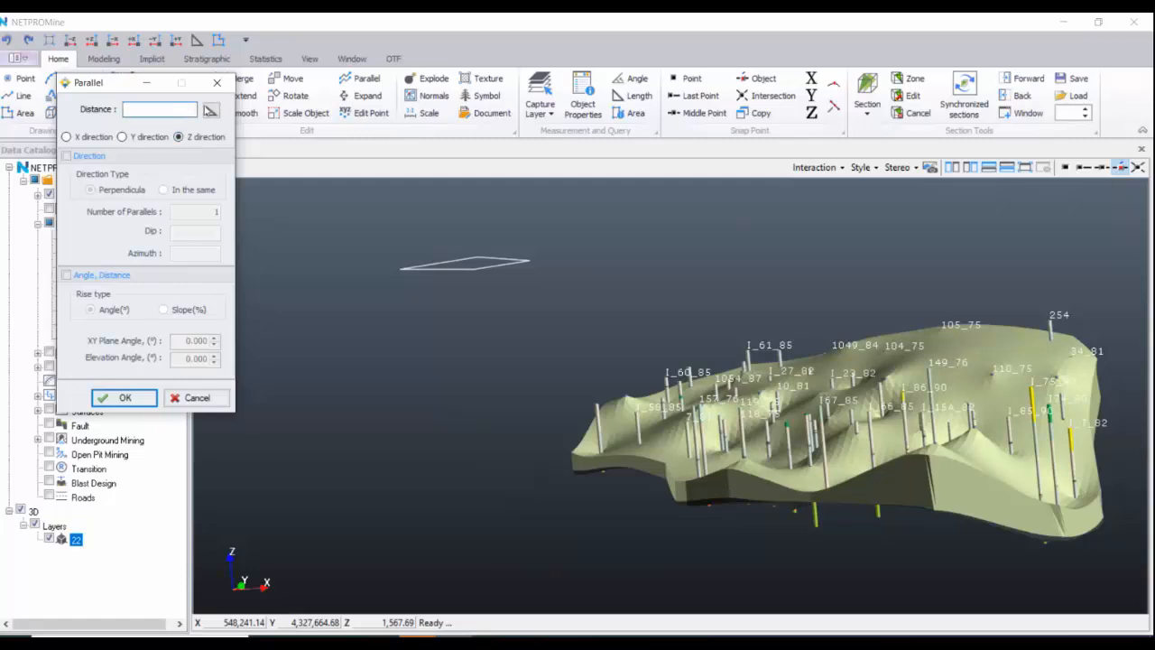
{"action": "left_click", "coordinate": [210, 109]}
- Create a new group named Group1 under Cross Sections and expand the Cross Sections branch
{"action": "right_click", "coordinate": [126, 211]}
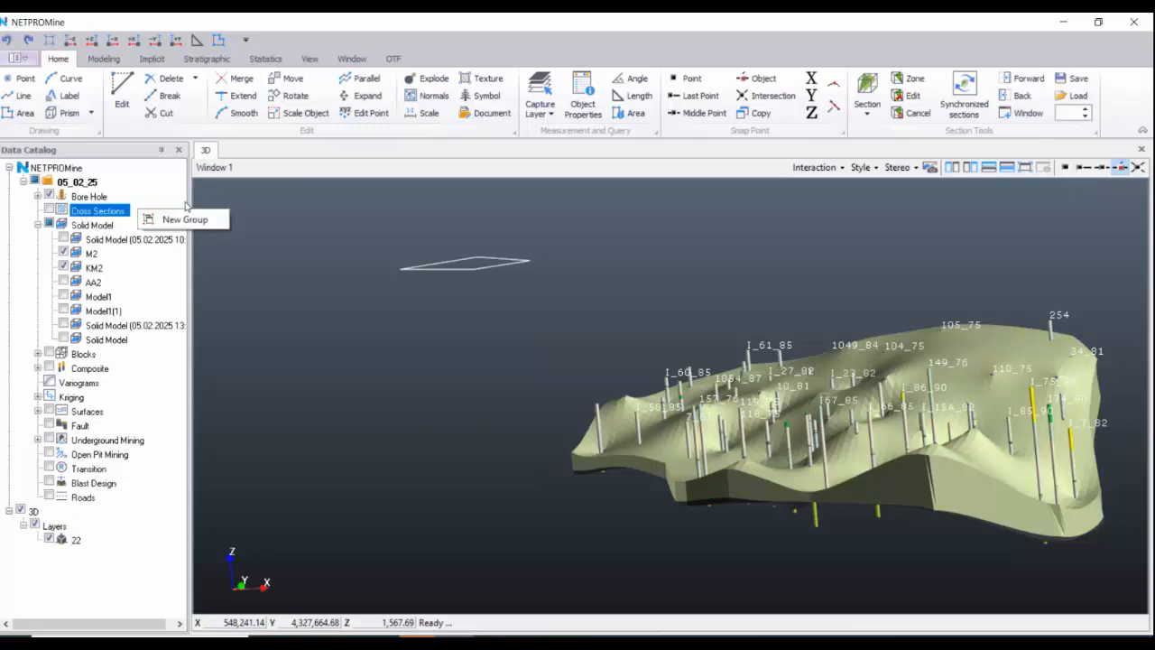
{"action": "left_click", "coordinate": [180, 219]}
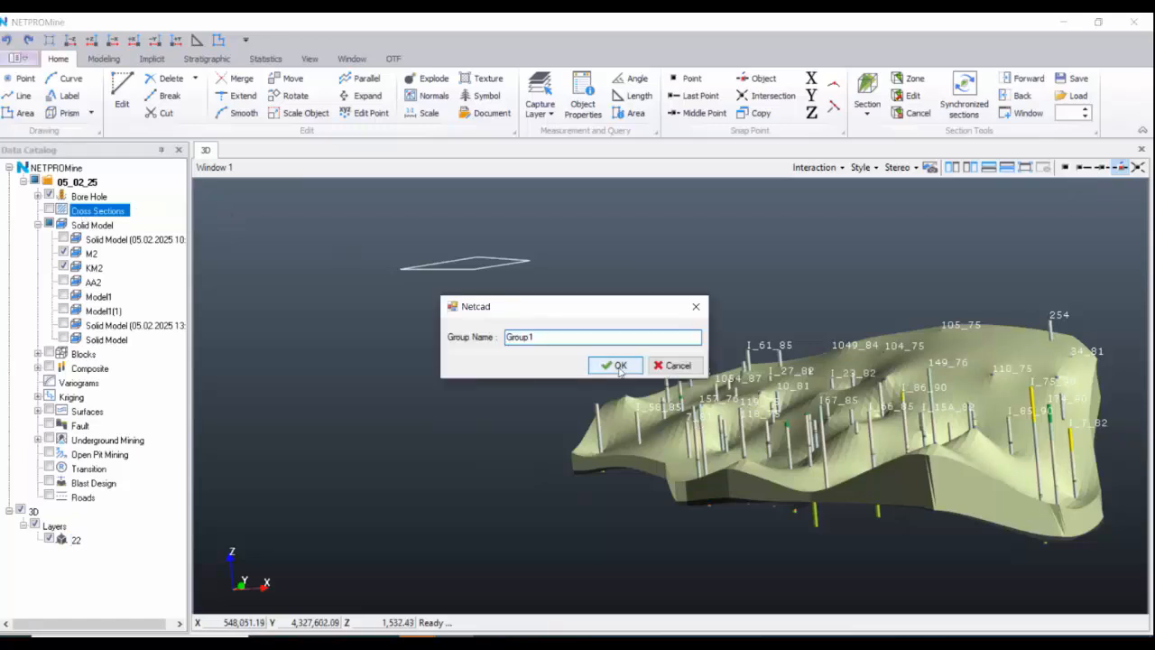
{"action": "left_click", "coordinate": [611, 364]}
{"action": "left_click", "coordinate": [38, 212]}
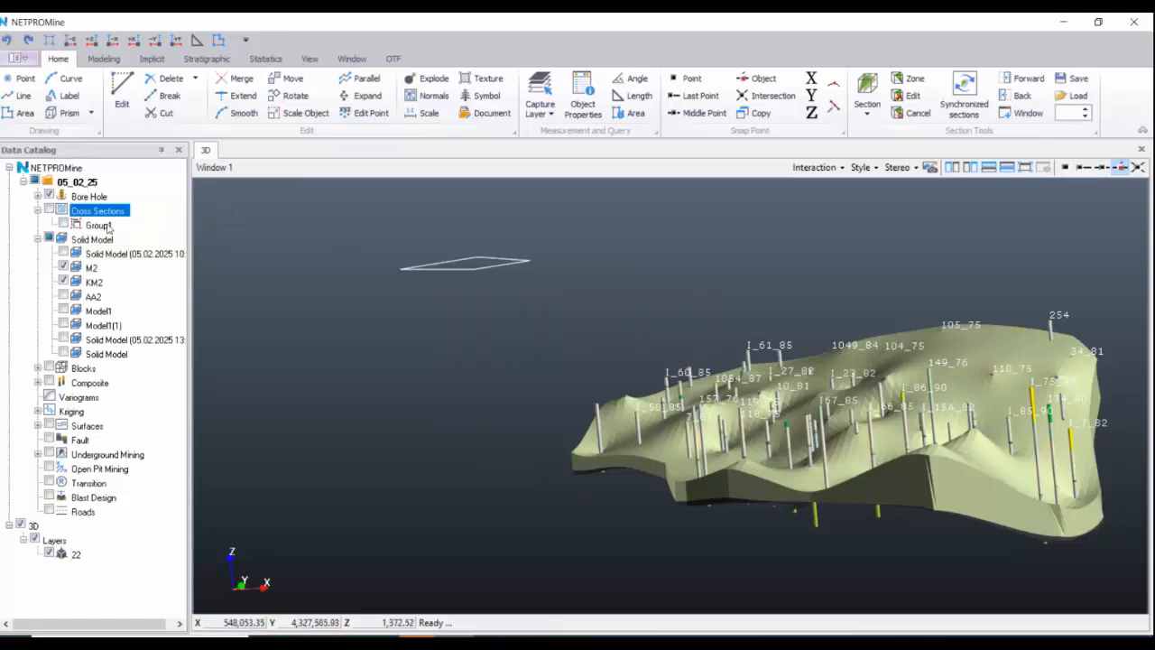
- Add the drawn four-cornered area to Group1 as a cross section
{"action": "right_click", "coordinate": [94, 224]}
{"action": "left_click", "coordinate": [167, 250]}
{"action": "left_click", "coordinate": [420, 271]}
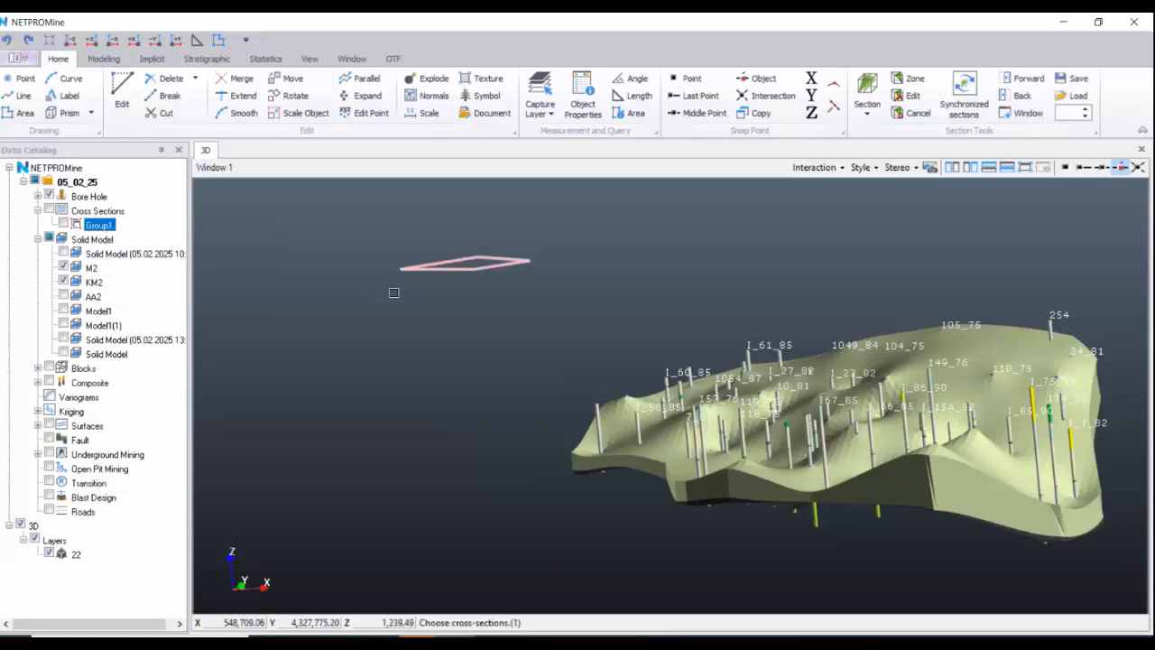
{"action": "right_click", "coordinate": [394, 291]}
{"action": "left_click", "coordinate": [645, 510]}
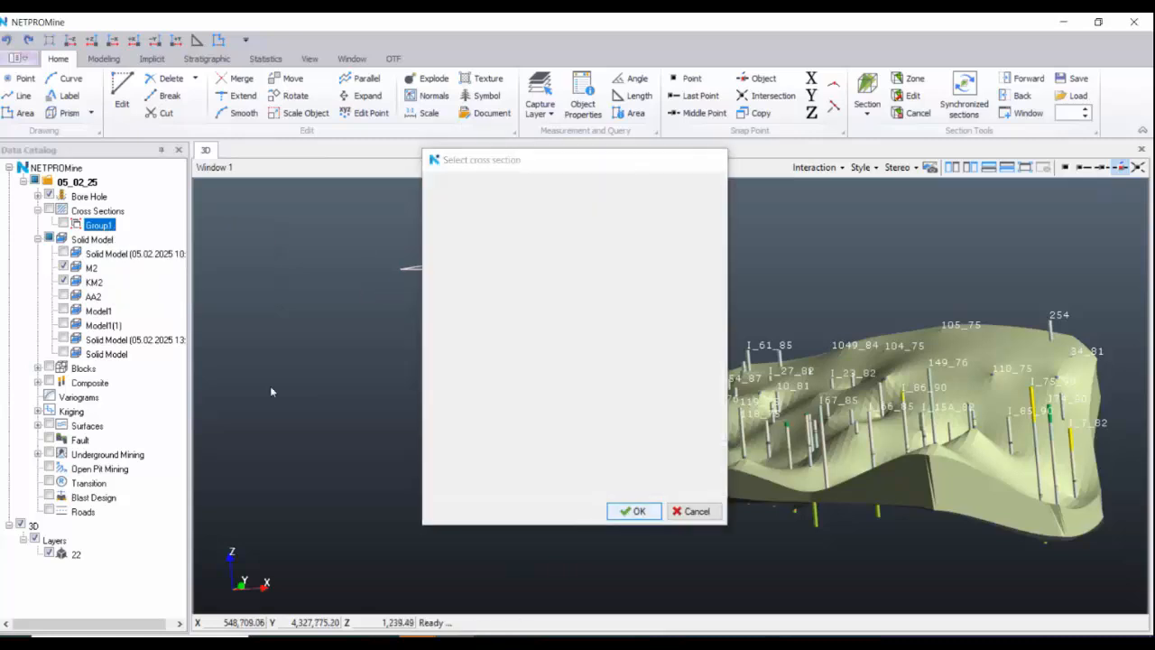
{"action": "right_click", "coordinate": [434, 341]}
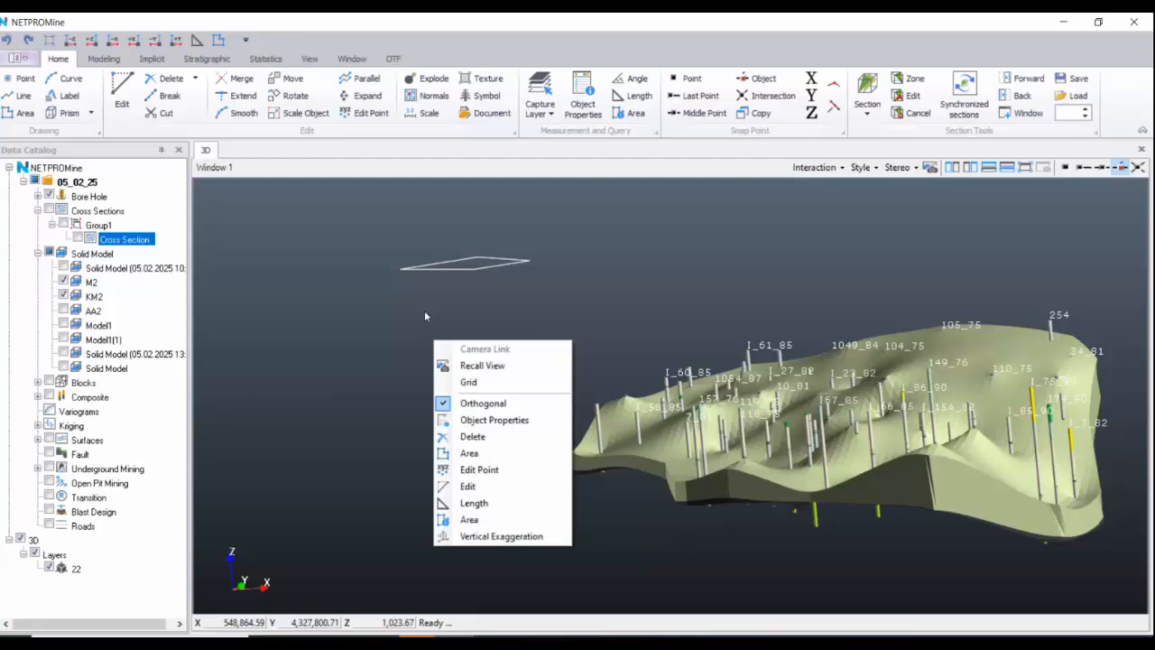
- Create a parallel copy of the four-cornered area in the Z direction at a distance of -200
{"action": "left_click", "coordinate": [365, 80]}
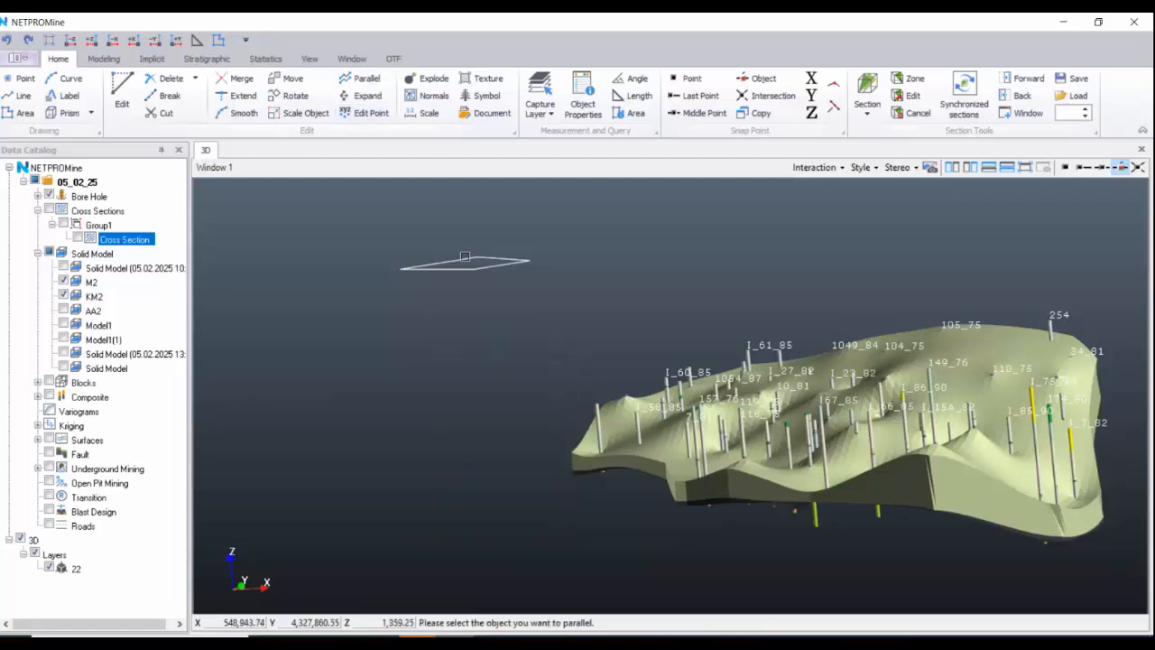
{"action": "left_click", "coordinate": [466, 259]}
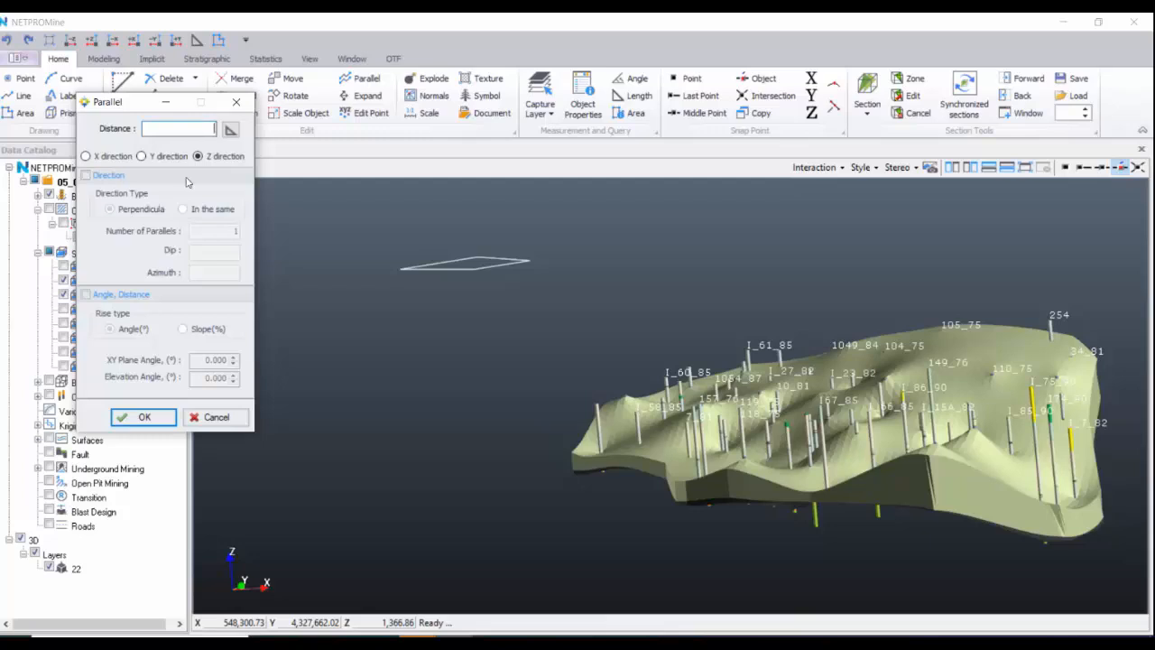
{"action": "type", "text": "10"}
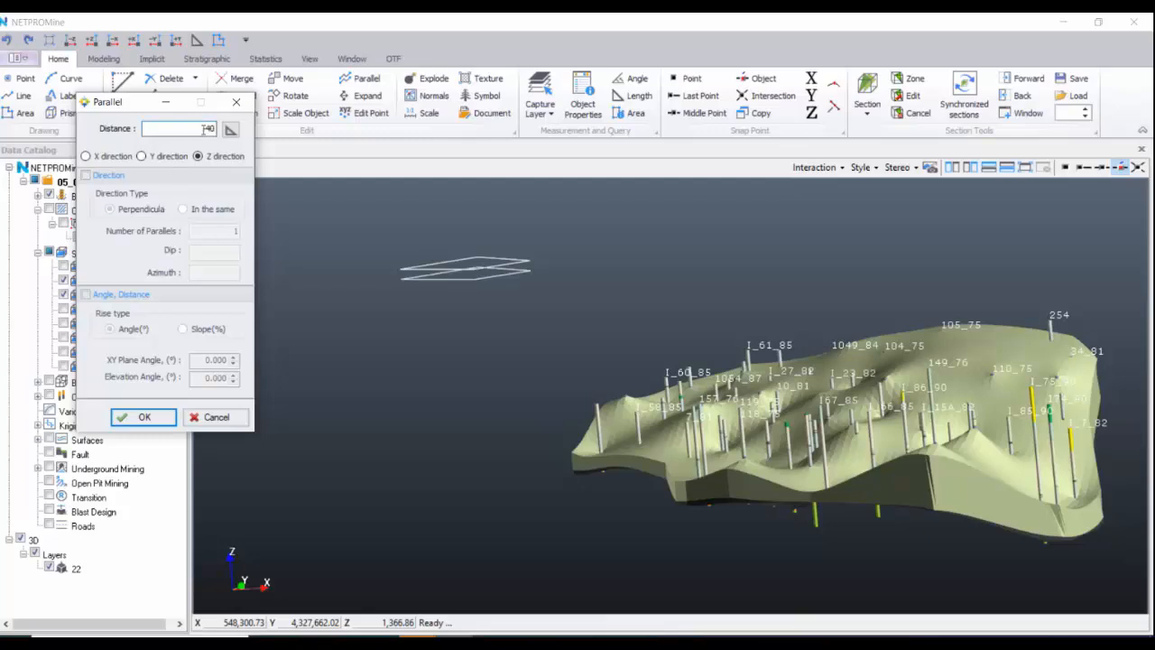
{"action": "type", "text": "-200"}
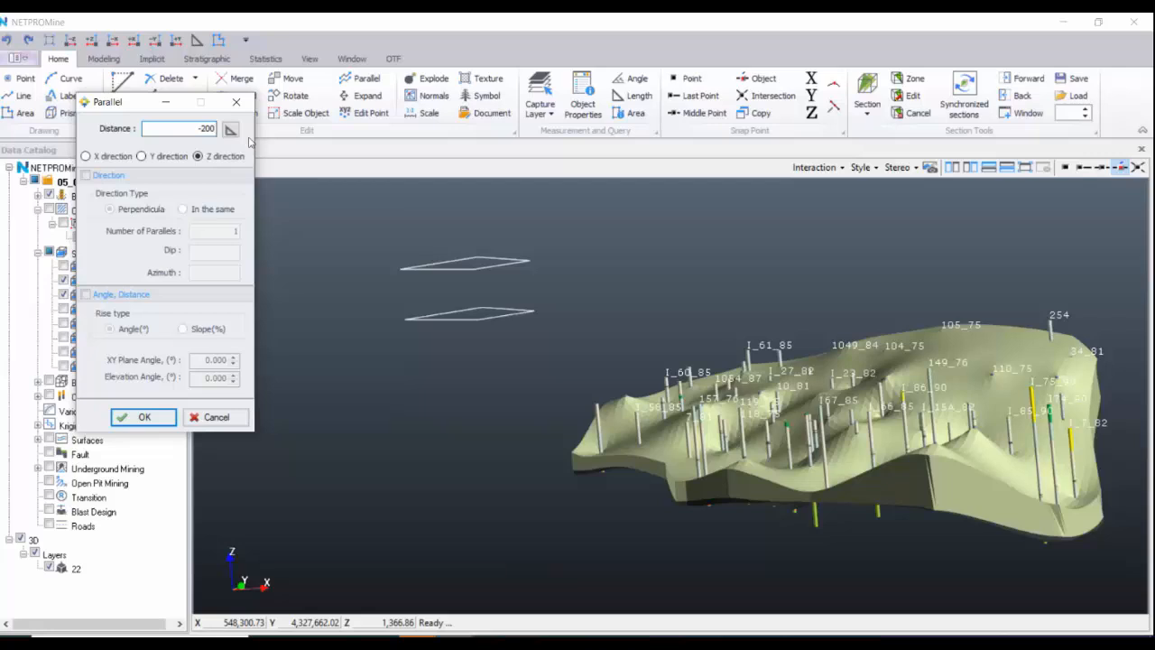
{"action": "left_click", "coordinate": [145, 417]}
- Create a solid model between the upper and lower four-cornered areas, keeping Check Cross Sections enabled
{"action": "left_click", "coordinate": [103, 59]}
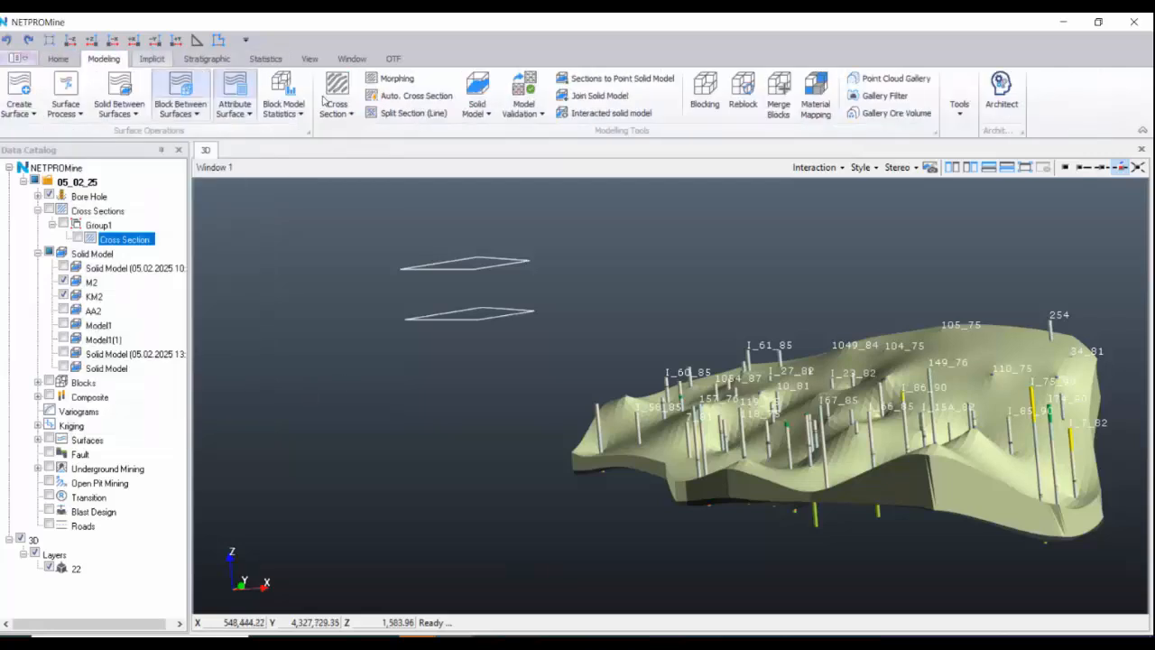
{"action": "left_click", "coordinate": [477, 86]}
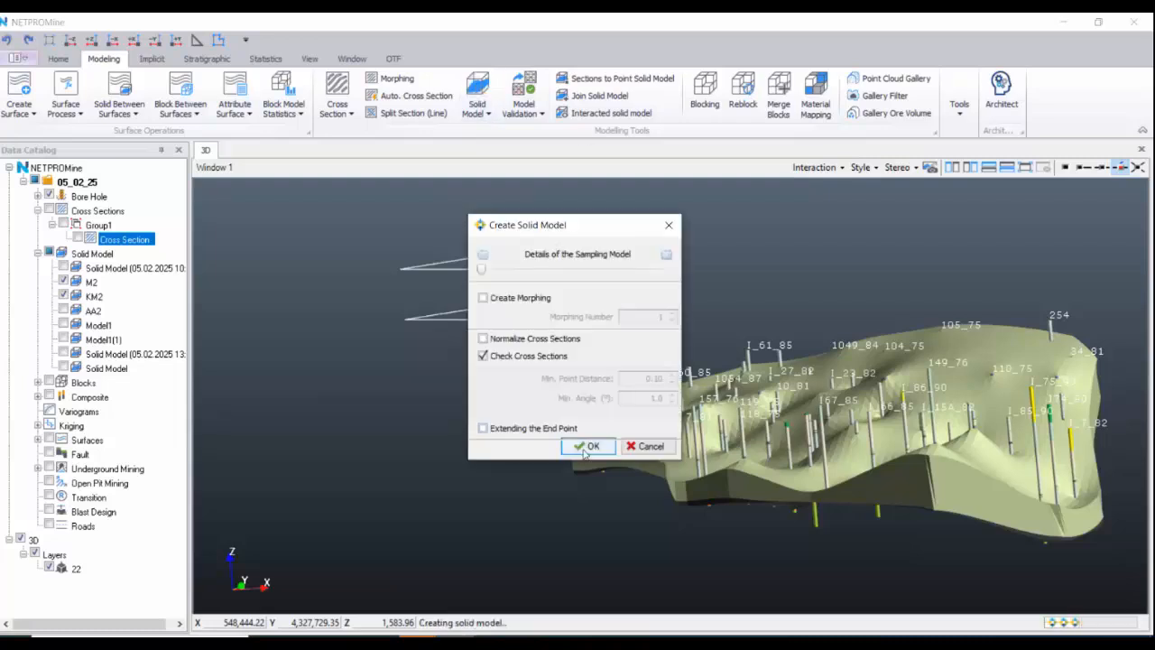
{"action": "left_click", "coordinate": [587, 445]}
{"action": "left_click", "coordinate": [451, 265]}
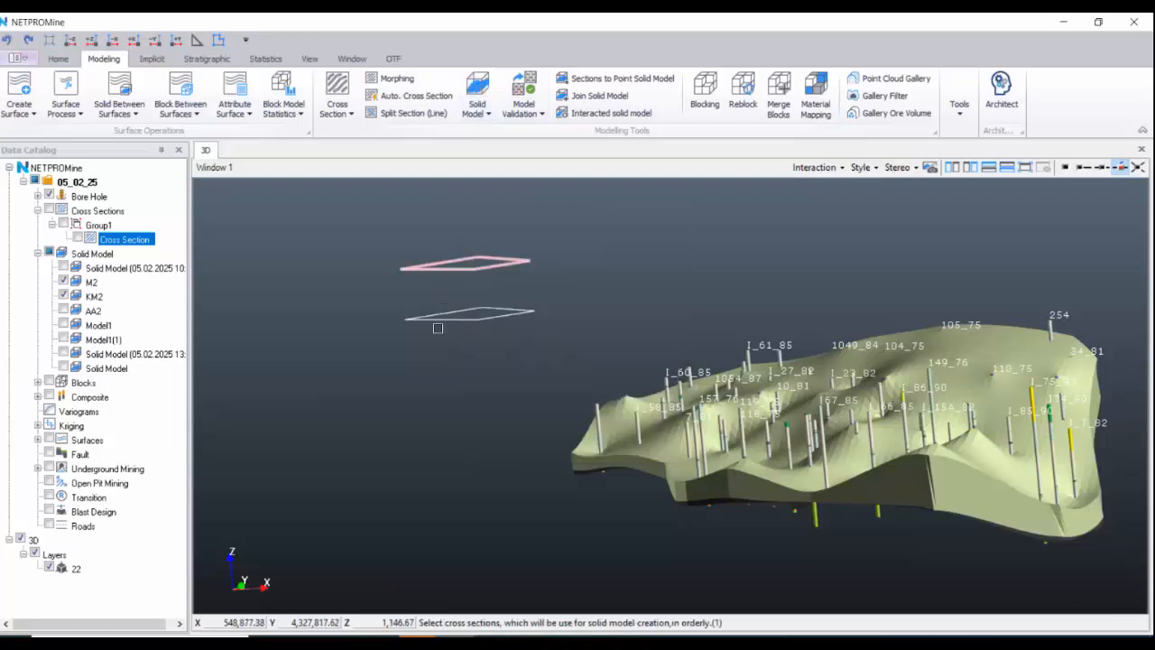
{"action": "left_click", "coordinate": [444, 320]}
{"action": "right_click", "coordinate": [450, 318]}
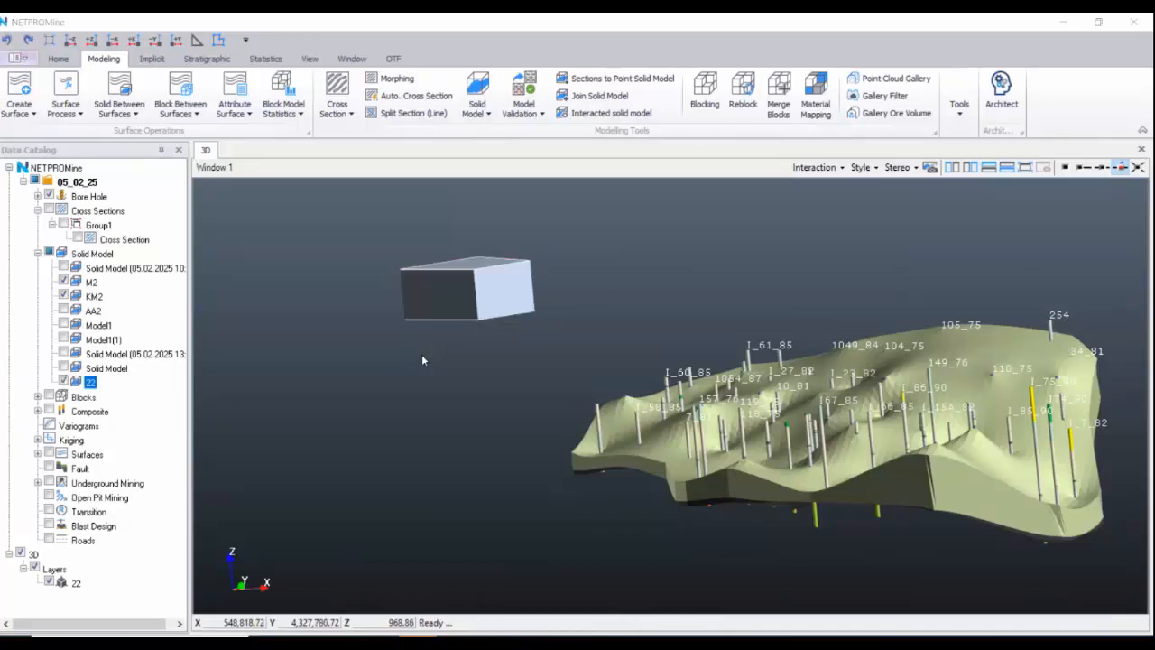
- Remove the 3D drawing data with layer 22 from the catalog, leaving the new solid model in place
{"action": "right_click", "coordinate": [57, 549]}
{"action": "left_click", "coordinate": [78, 560]}
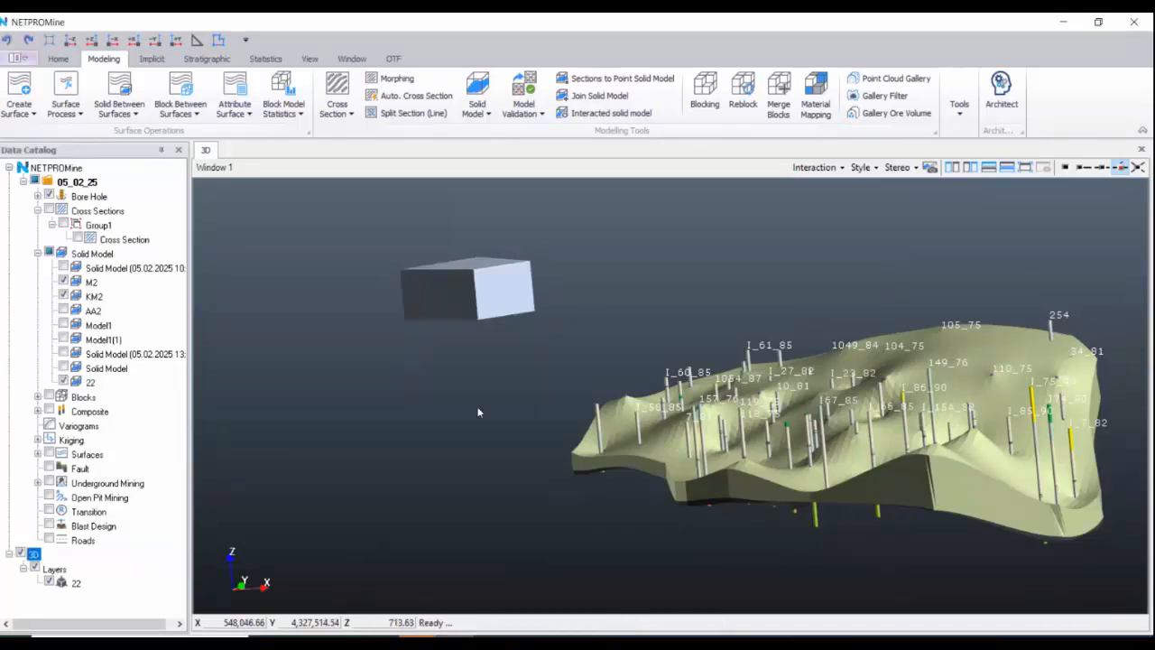
{"action": "middle_click_drag", "start_coordinate": [479, 294], "coordinate": [529, 343]}
{"action": "scroll", "coordinate": [528, 343], "scroll_direction": "up", "scroll_amount": 1}
{"action": "scroll", "coordinate": [529, 343], "scroll_direction": "up", "scroll_amount": 2}
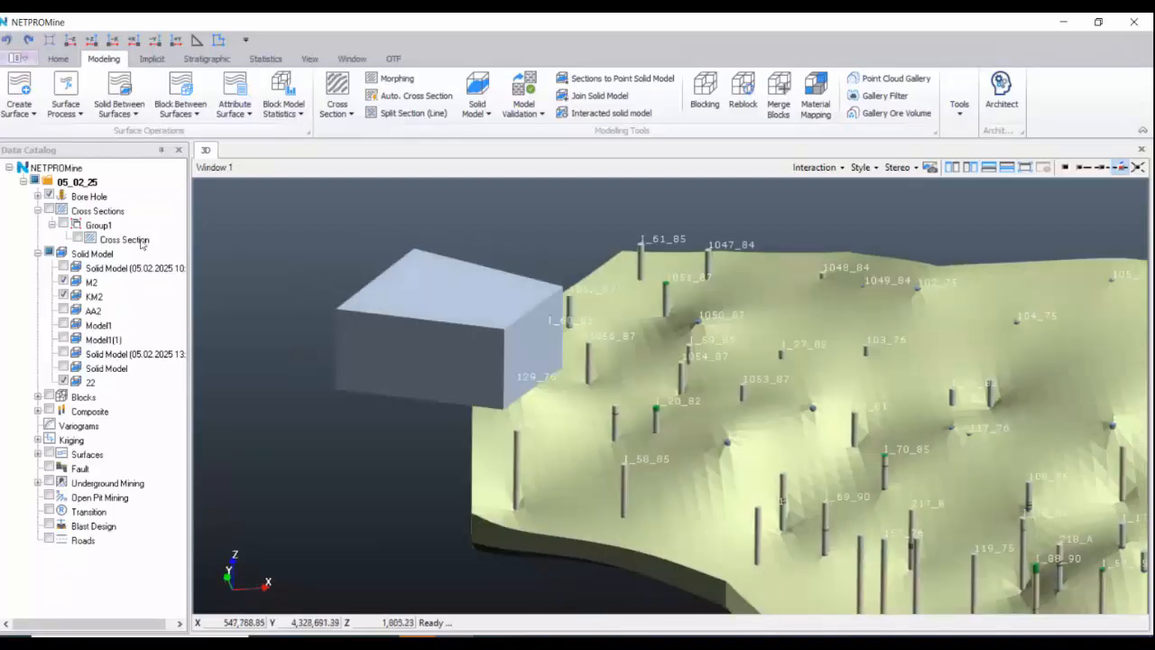
- Examine the lithology names and colours in the properties of project 05_02_25
{"action": "right_click", "coordinate": [102, 198]}
{"action": "left_click", "coordinate": [96, 185]}
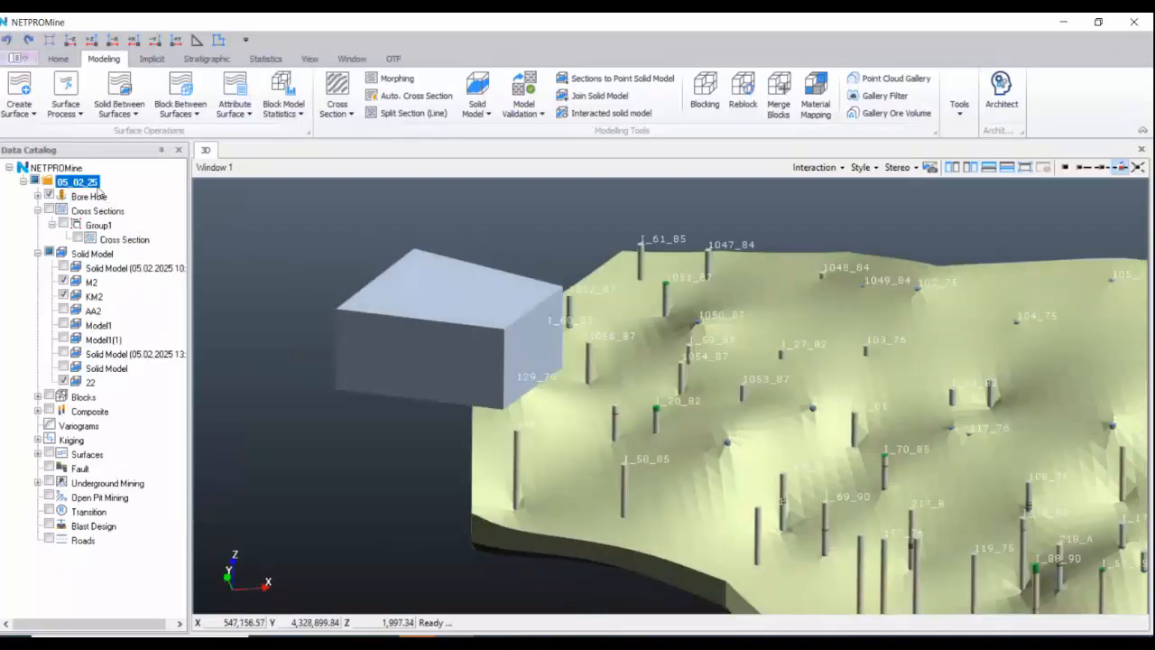
{"action": "right_click", "coordinate": [96, 185]}
{"action": "left_click", "coordinate": [145, 308]}
{"action": "left_click", "coordinate": [488, 207]}
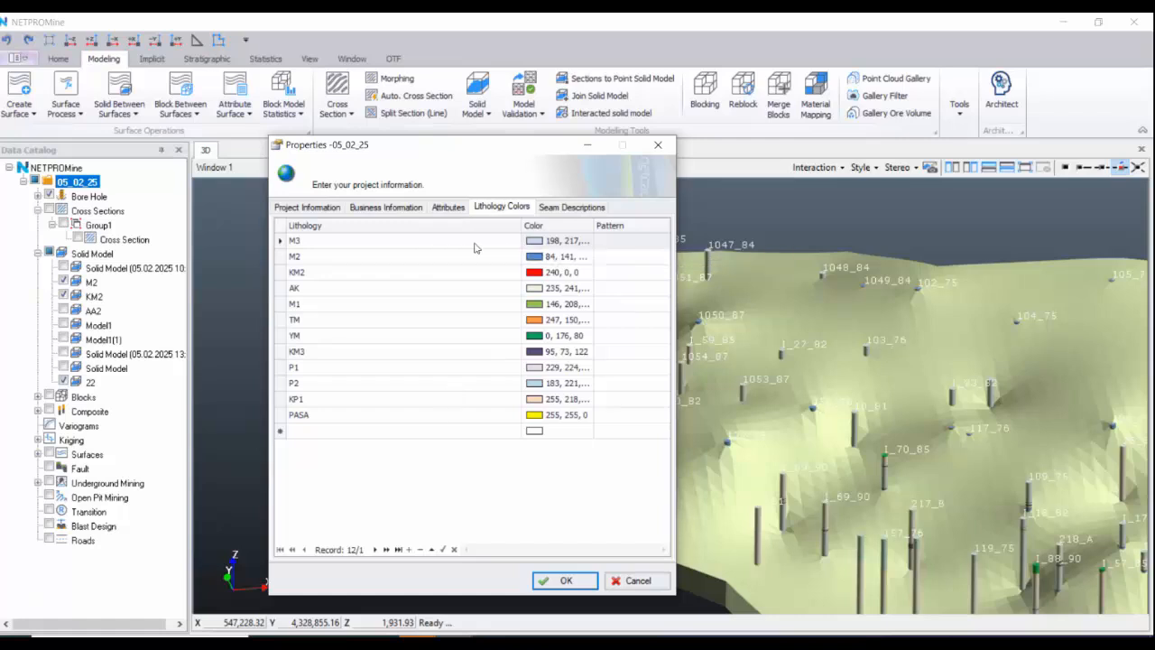
{"action": "left_click", "coordinate": [657, 145]}
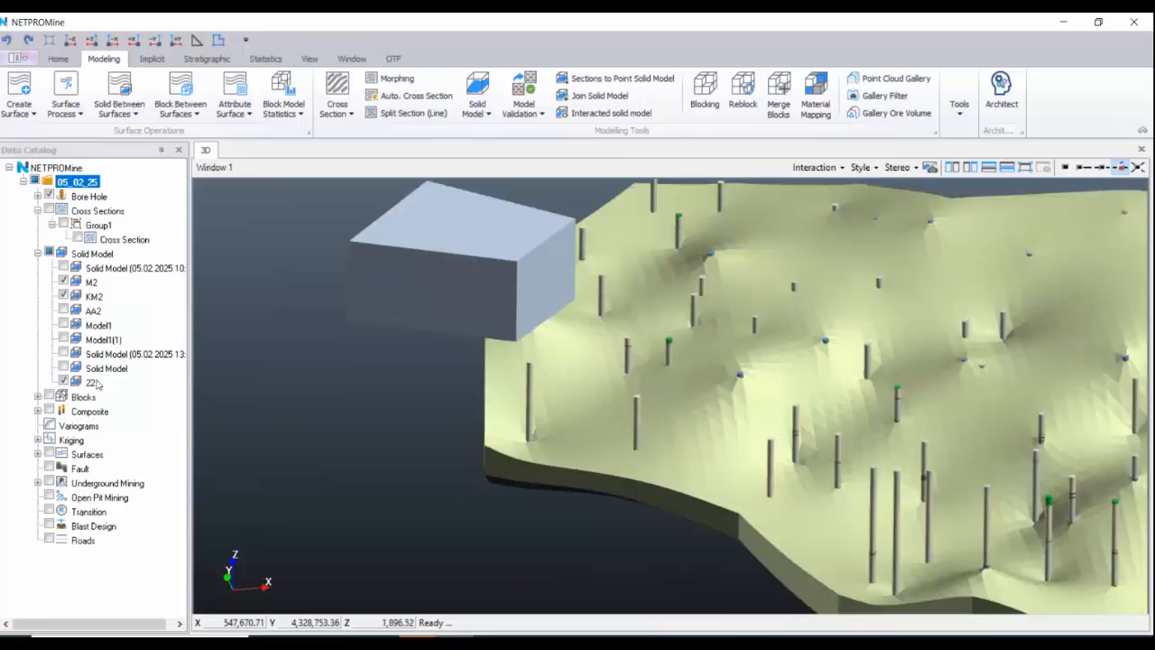
- Examine the properties of solid model 22 for geometry, size, volume and any lithology entry
{"action": "right_click", "coordinate": [95, 382]}
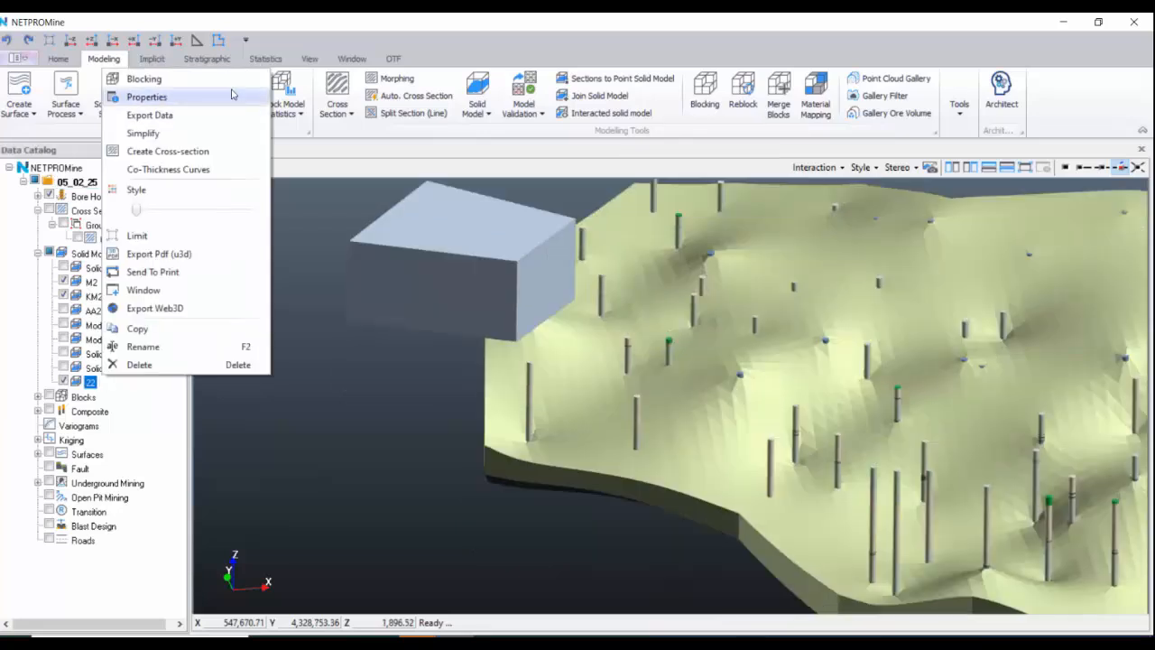
{"action": "left_click", "coordinate": [231, 97]}
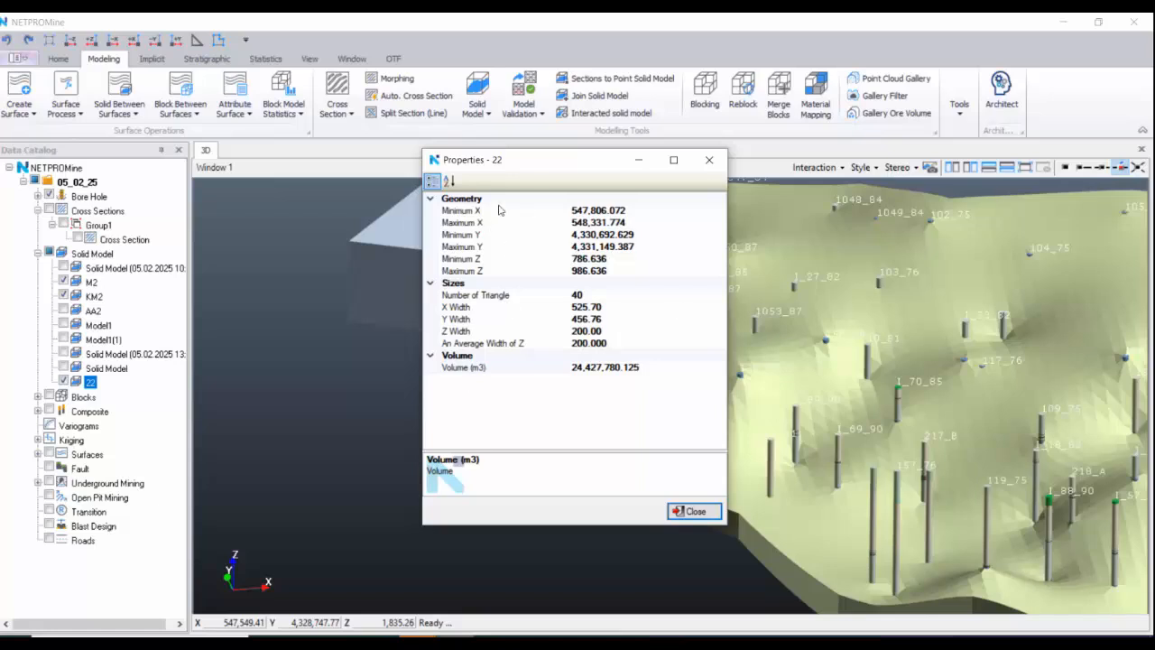
{"action": "left_click", "coordinate": [709, 160]}
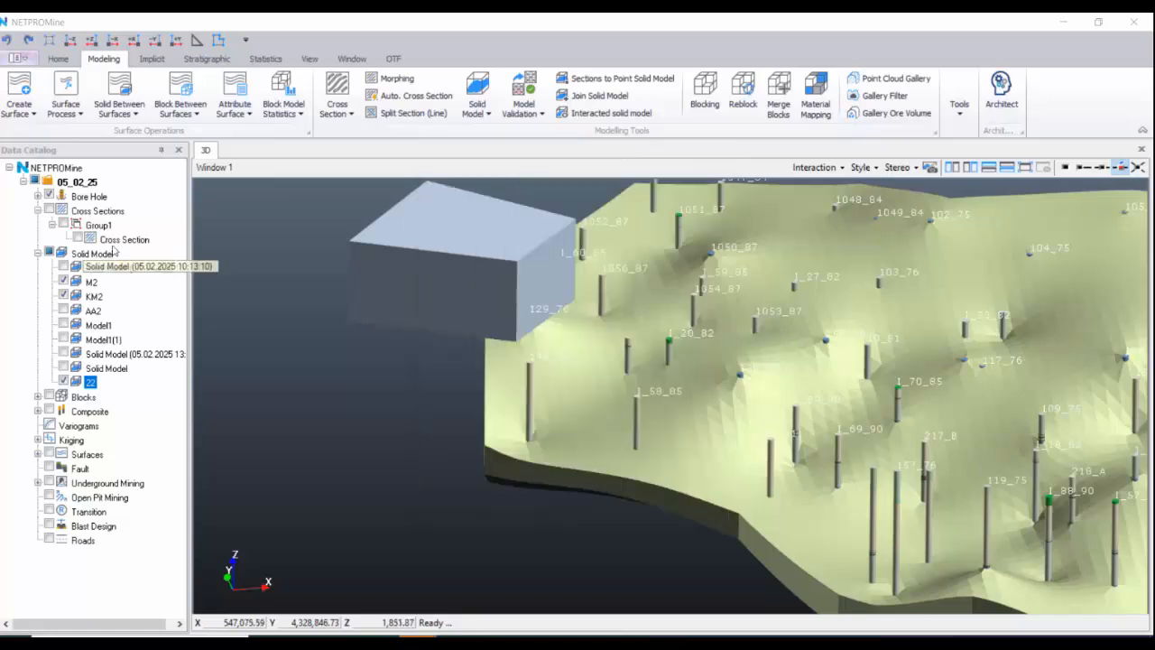
- Assign lithology AK to solid model 22 through Add Lithology for the displayed solid models
{"action": "right_click", "coordinate": [117, 253]}
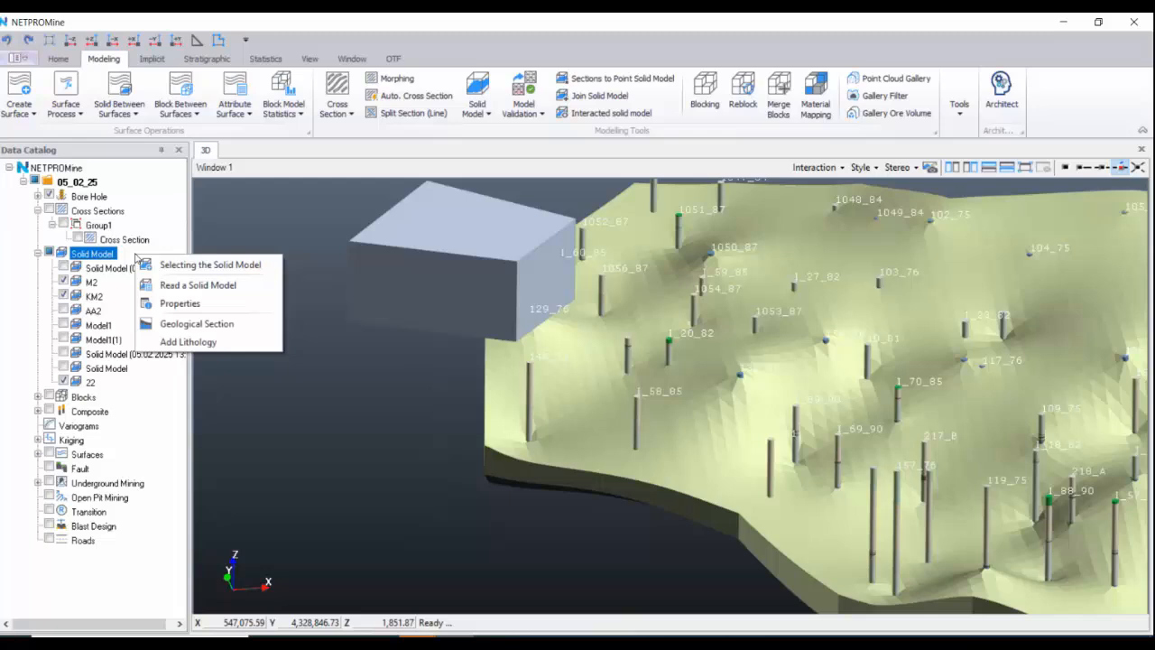
{"action": "left_click", "coordinate": [186, 342]}
{"action": "left_click", "coordinate": [511, 255]}
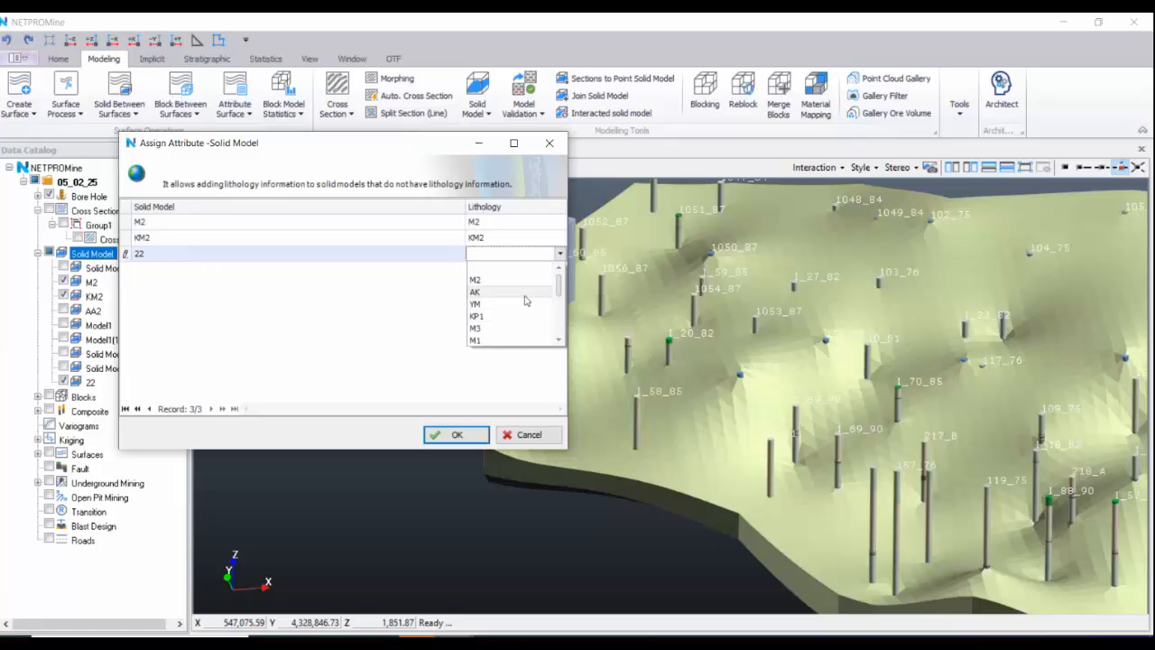
{"action": "left_click", "coordinate": [484, 292]}
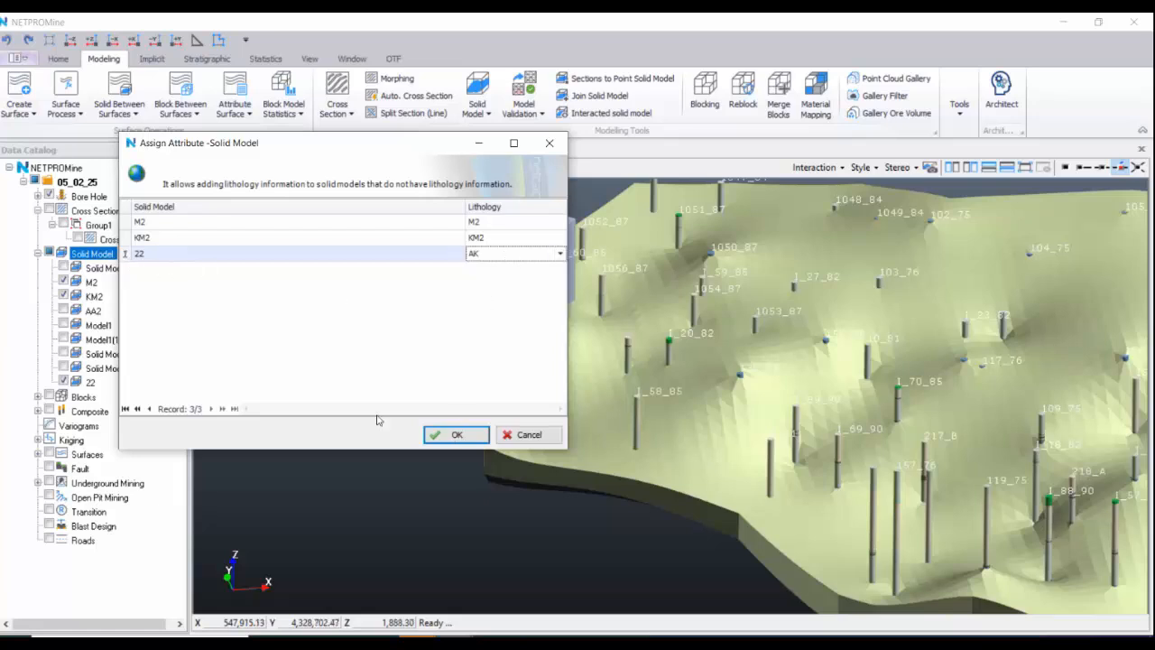
{"action": "key", "text": "Return"}
- Check the lithology entry in the properties of solid model 22
{"action": "left_click", "coordinate": [126, 383]}
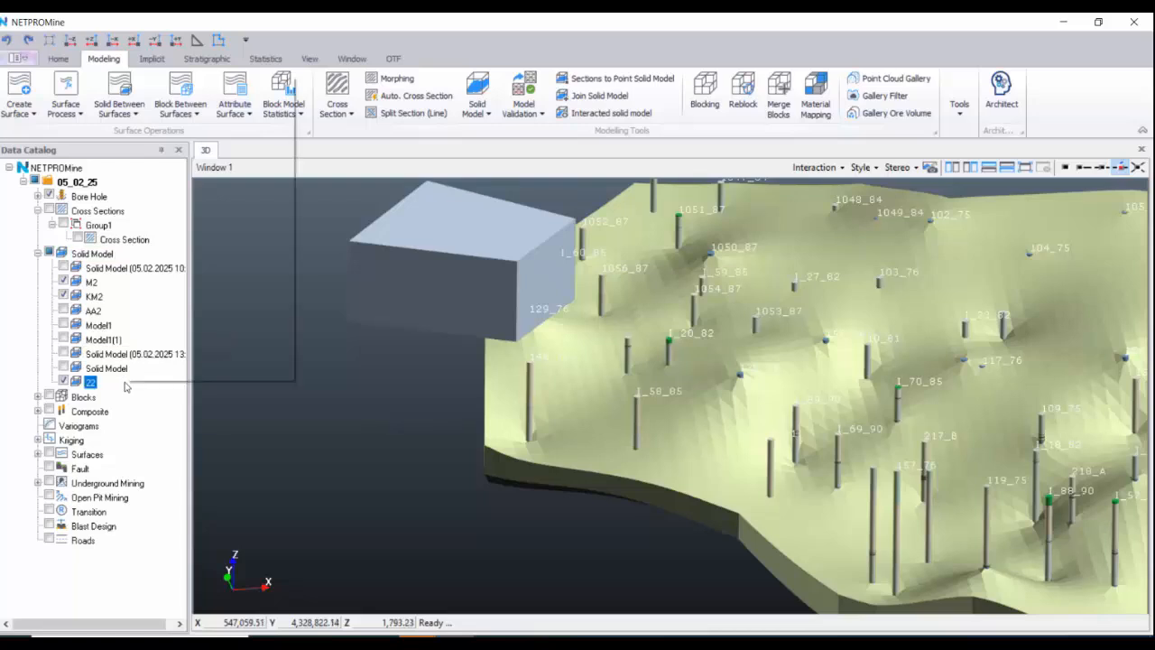
{"action": "right_click", "coordinate": [124, 382]}
{"action": "left_click", "coordinate": [246, 102]}
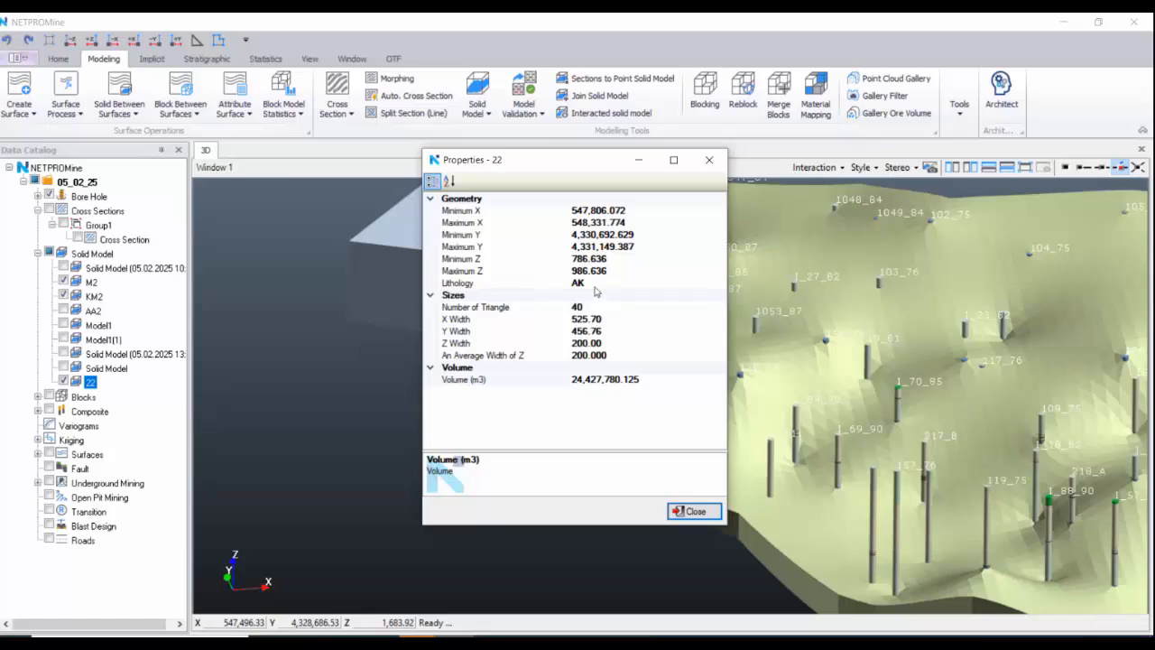
{"action": "left_click", "coordinate": [557, 285]}
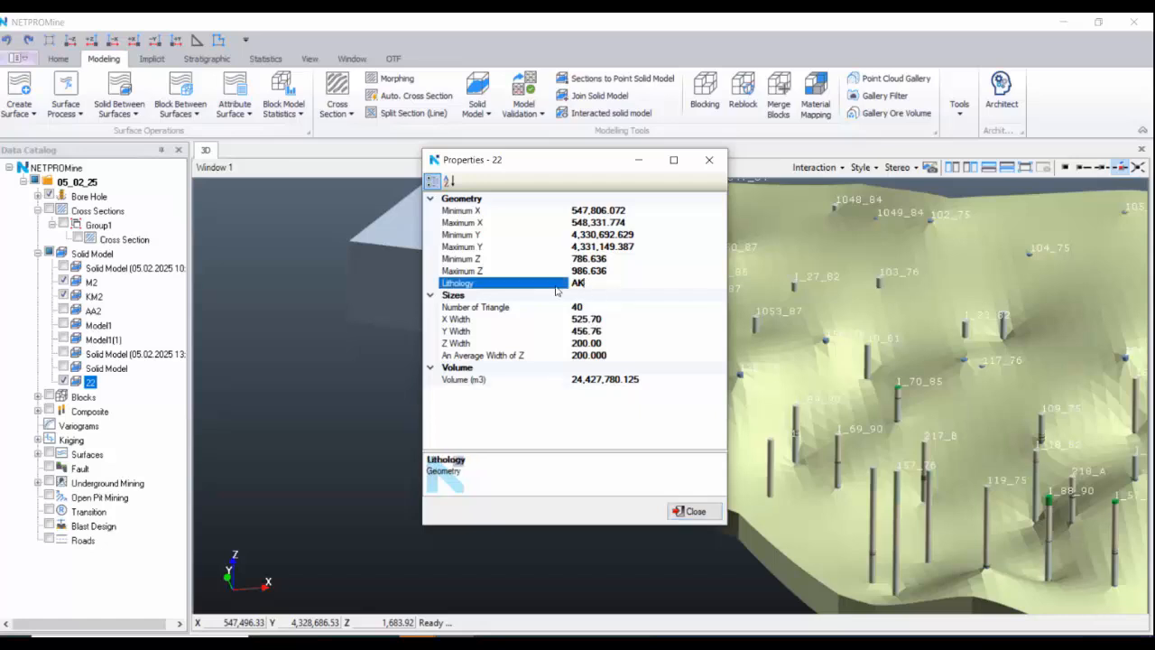
{"action": "left_click", "coordinate": [709, 160]}
- Delete solid model 22 from the project
{"action": "right_click", "coordinate": [126, 383]}
{"action": "left_click", "coordinate": [165, 375]}
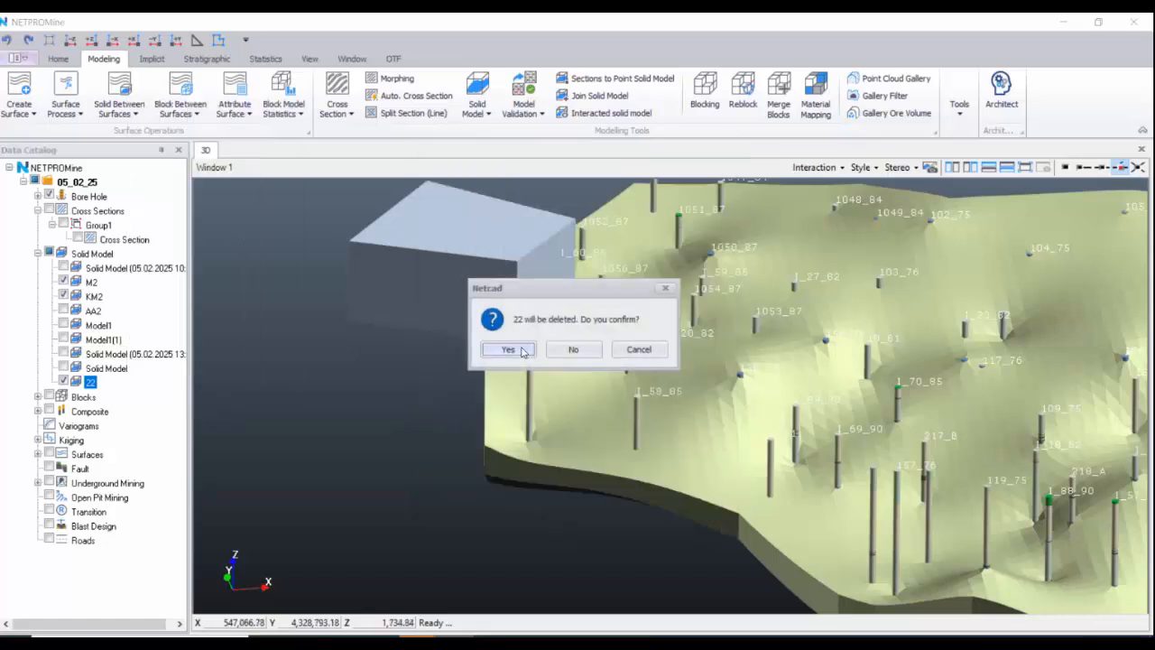
{"action": "left_click", "coordinate": [509, 349]}
- Show the scene in plan view and hide solid models M2 and KM2 so only the boreholes are displayed
{"action": "scroll", "coordinate": [643, 384], "scroll_direction": "down", "scroll_amount": 5}
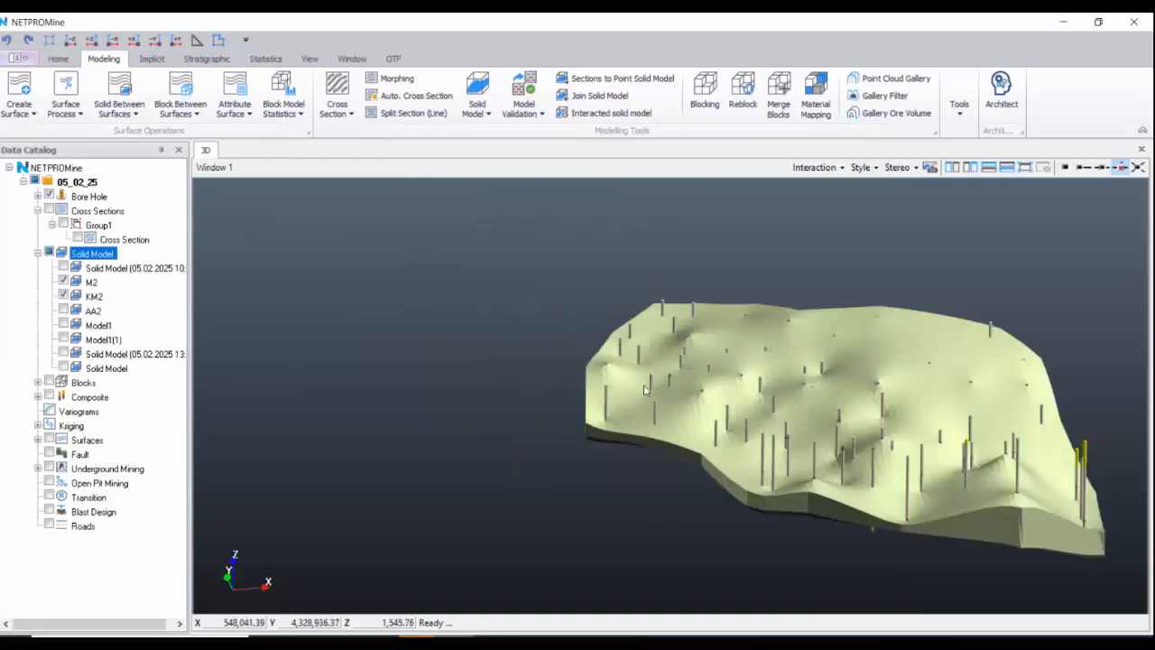
{"action": "middle_click_drag", "start_coordinate": [715, 411], "coordinate": [577, 375]}
{"action": "scroll", "coordinate": [577, 376], "scroll_direction": "up", "scroll_amount": 4}
{"action": "left_click_drag", "start_coordinate": [675, 405], "coordinate": [703, 386]}
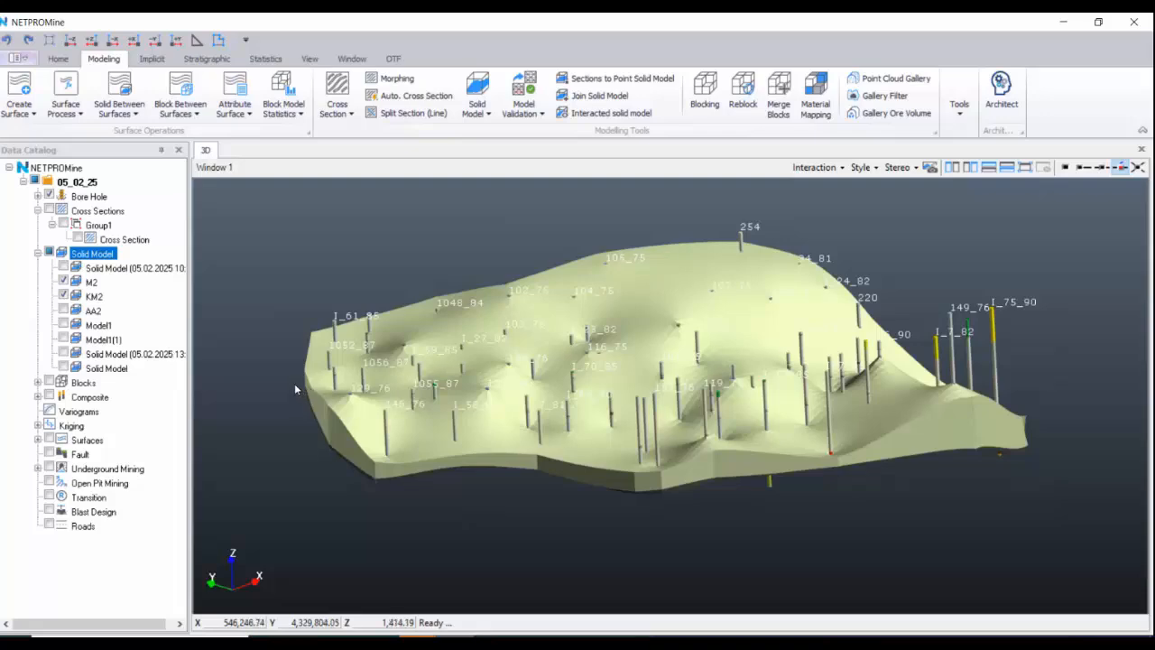
{"action": "left_click_drag", "start_coordinate": [632, 370], "coordinate": [618, 500]}
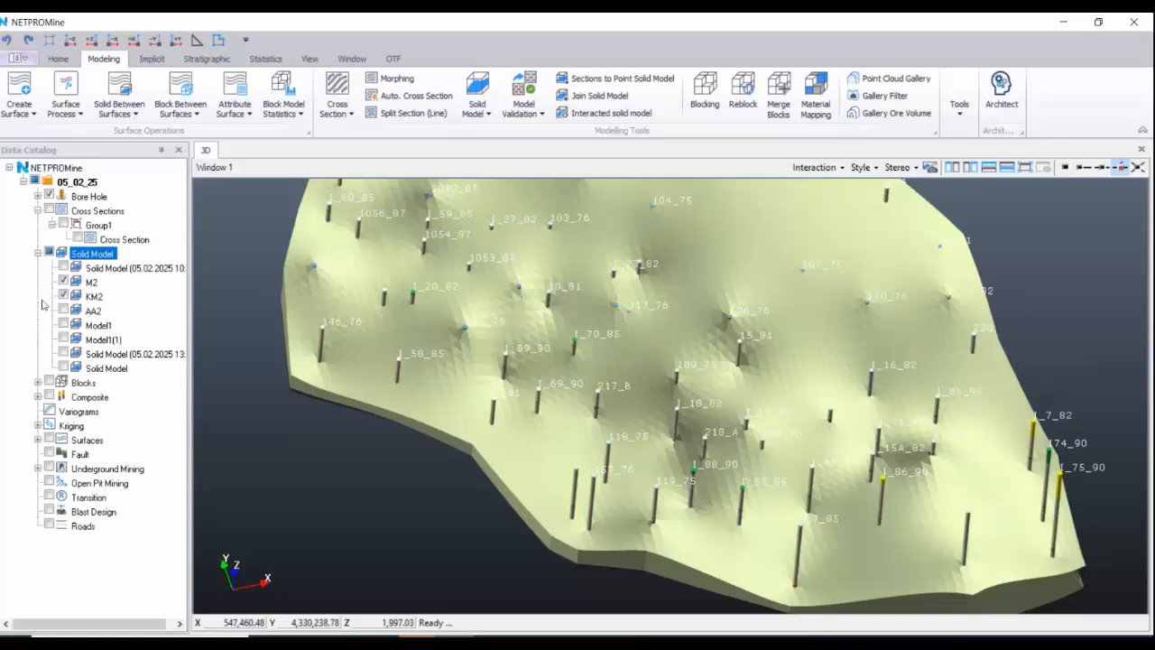
{"action": "left_click", "coordinate": [71, 40]}
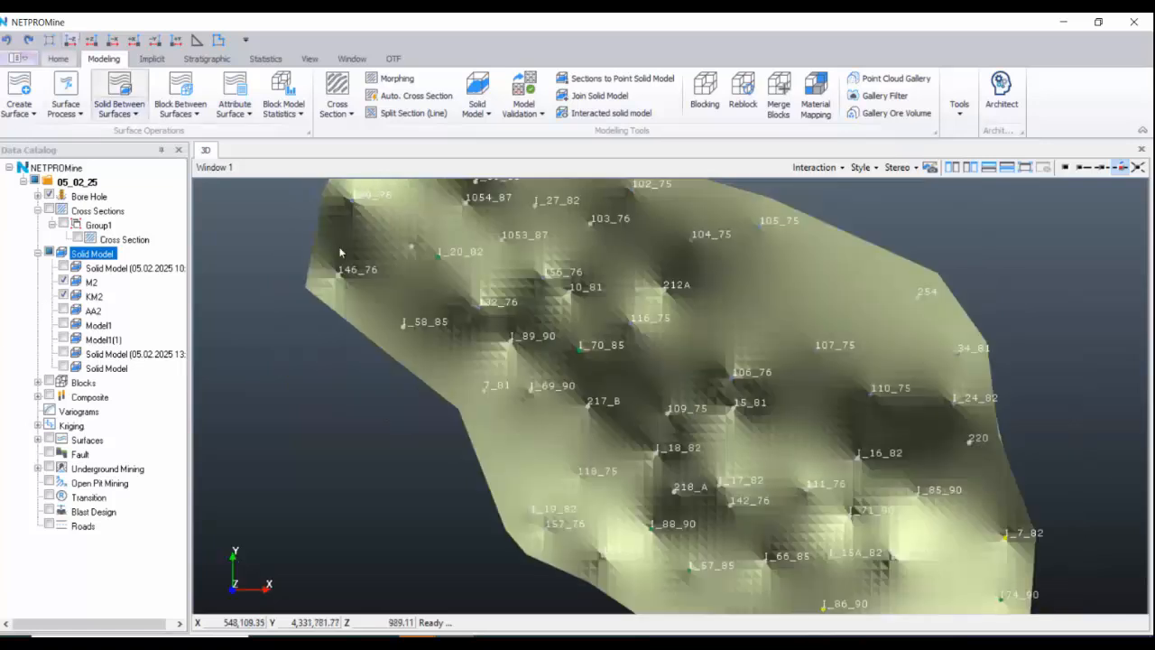
{"action": "left_click", "coordinate": [63, 281]}
{"action": "left_click", "coordinate": [63, 296]}
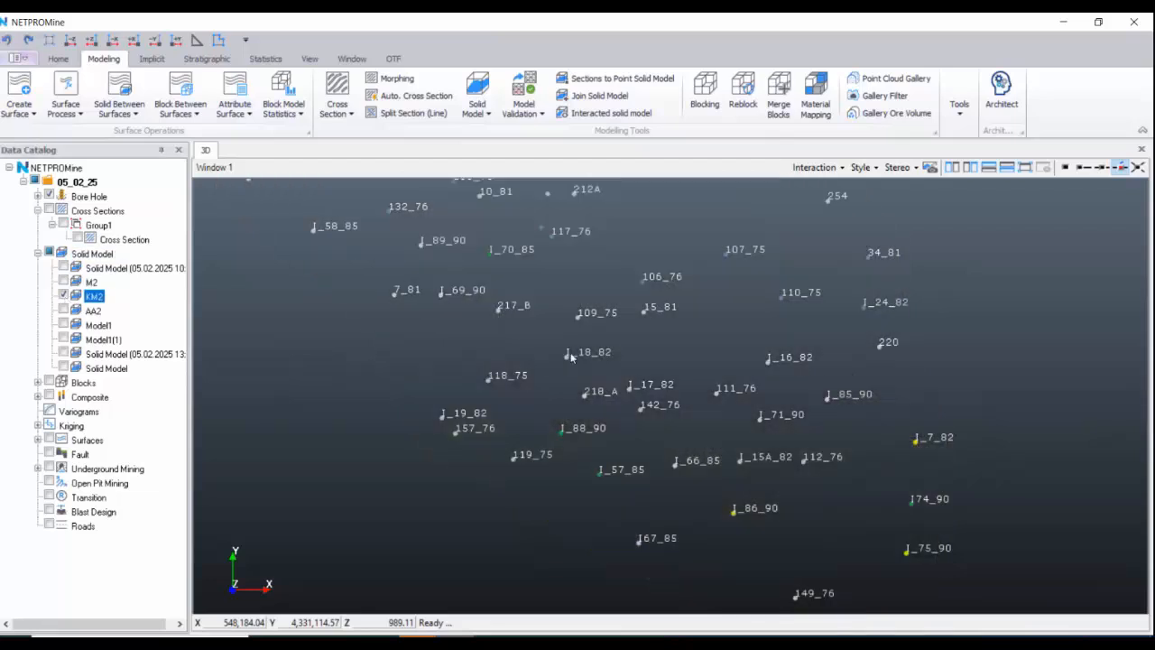
- Draw a closed four-cornered area between boreholes 15_81, 107_75, 110_75 and 111_76 on a new layer named 33
{"action": "right_click", "coordinate": [675, 357]}
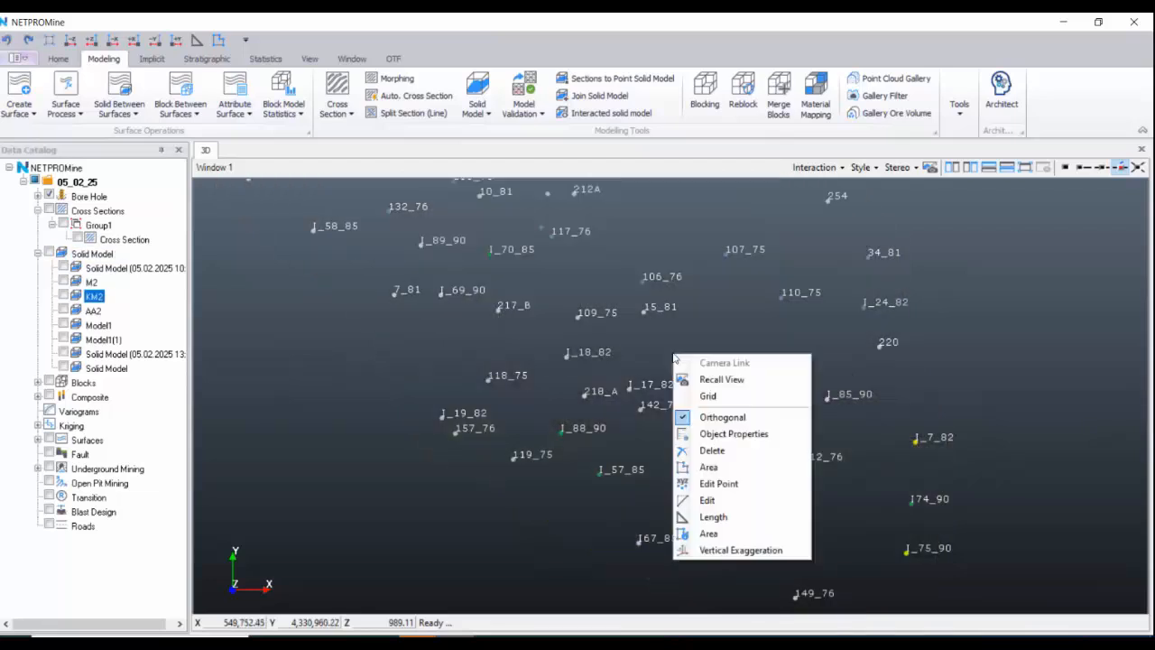
{"action": "left_click", "coordinate": [713, 466]}
{"action": "type", "text": "33"}
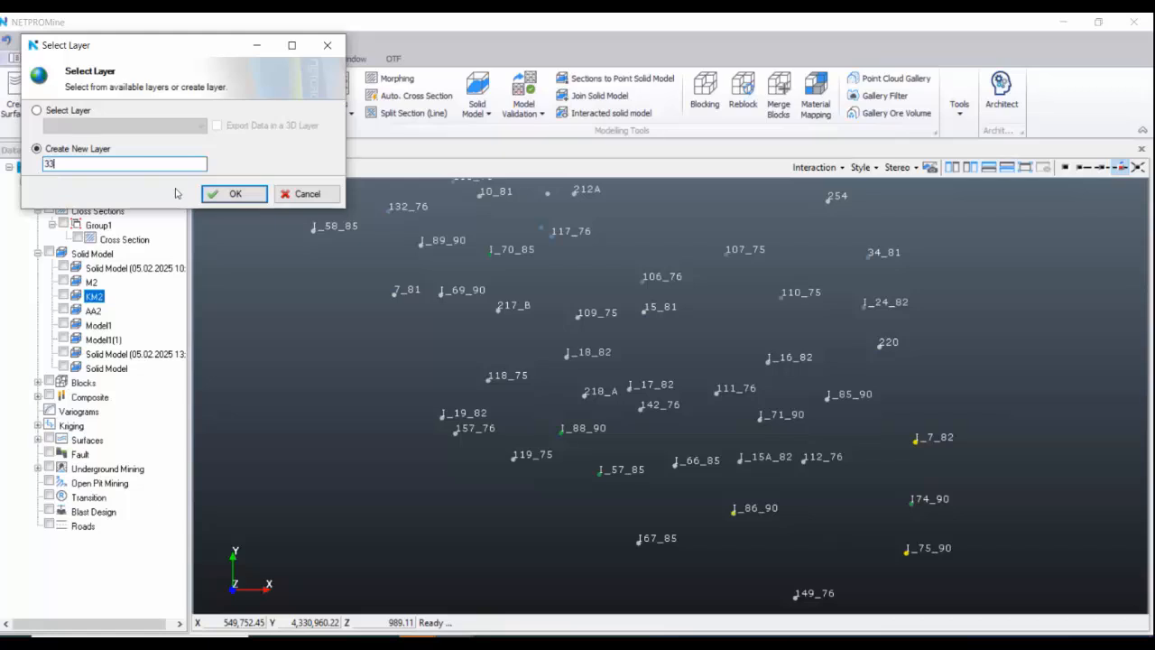
{"action": "key", "text": "super"}
{"action": "left_click", "coordinate": [197, 44]}
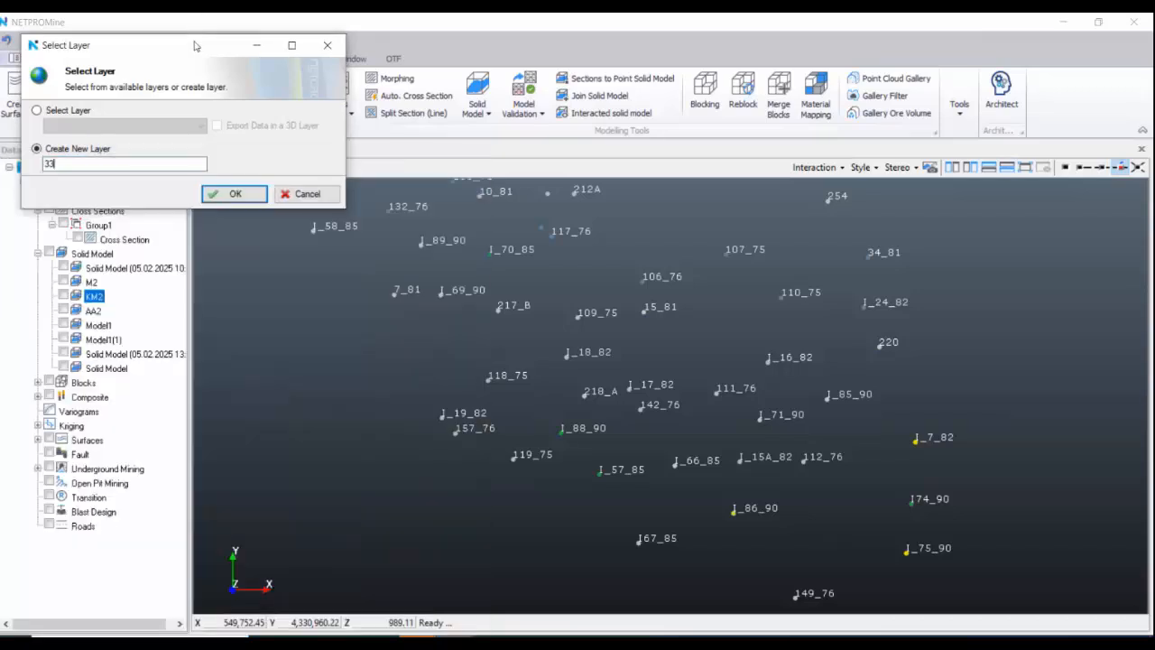
{"action": "key", "text": "Return"}
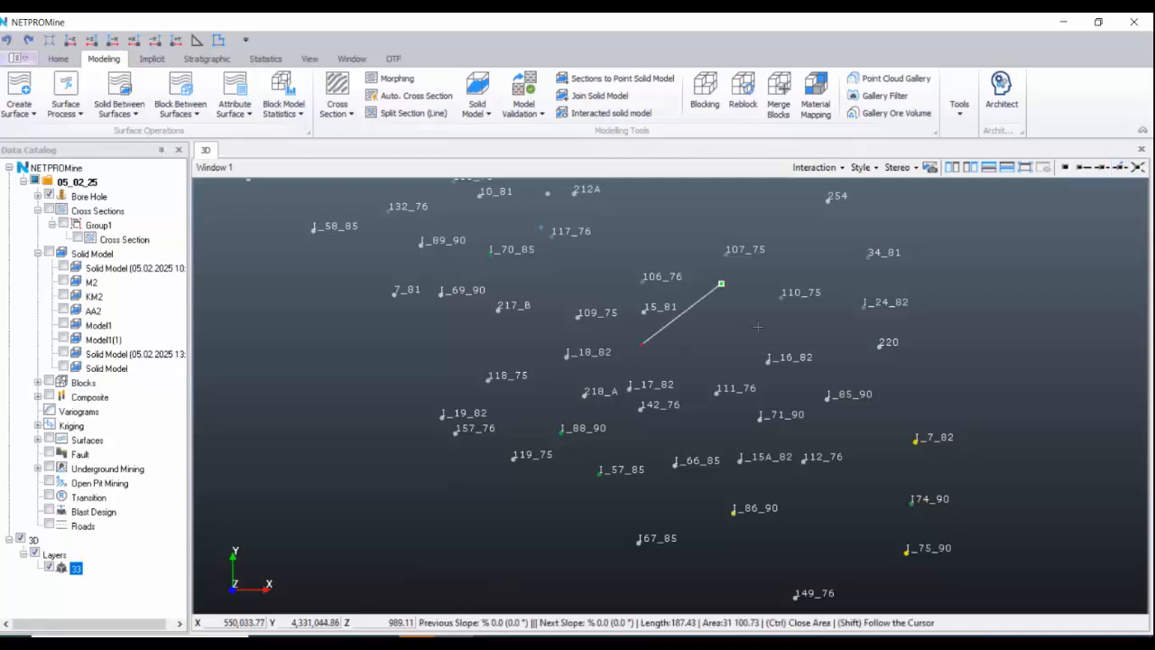
{"action": "left_click", "coordinate": [721, 284]}
{"action": "left_click", "coordinate": [757, 327]}
{"action": "left_click", "coordinate": [690, 383]}
{"action": "right_click", "coordinate": [756, 353]}
- Display solid model M2 together with the new area in an oblique 3D view
{"action": "scroll", "coordinate": [734, 350], "scroll_direction": "up", "scroll_amount": 1}
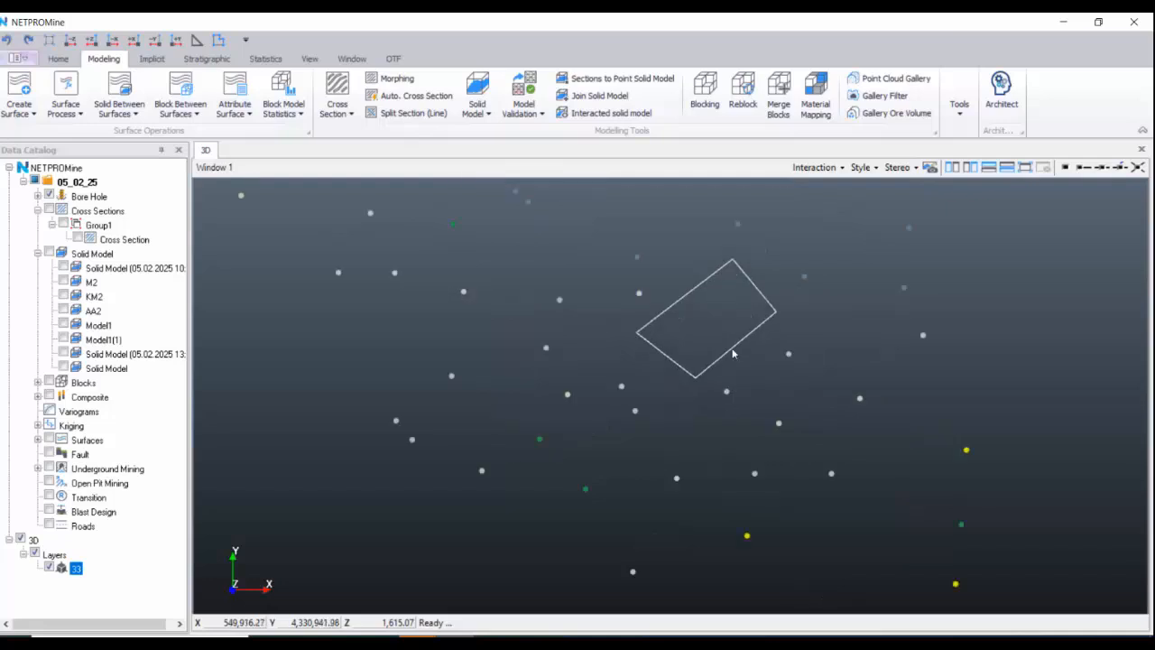
{"action": "middle_click_drag", "start_coordinate": [734, 350], "coordinate": [678, 365]}
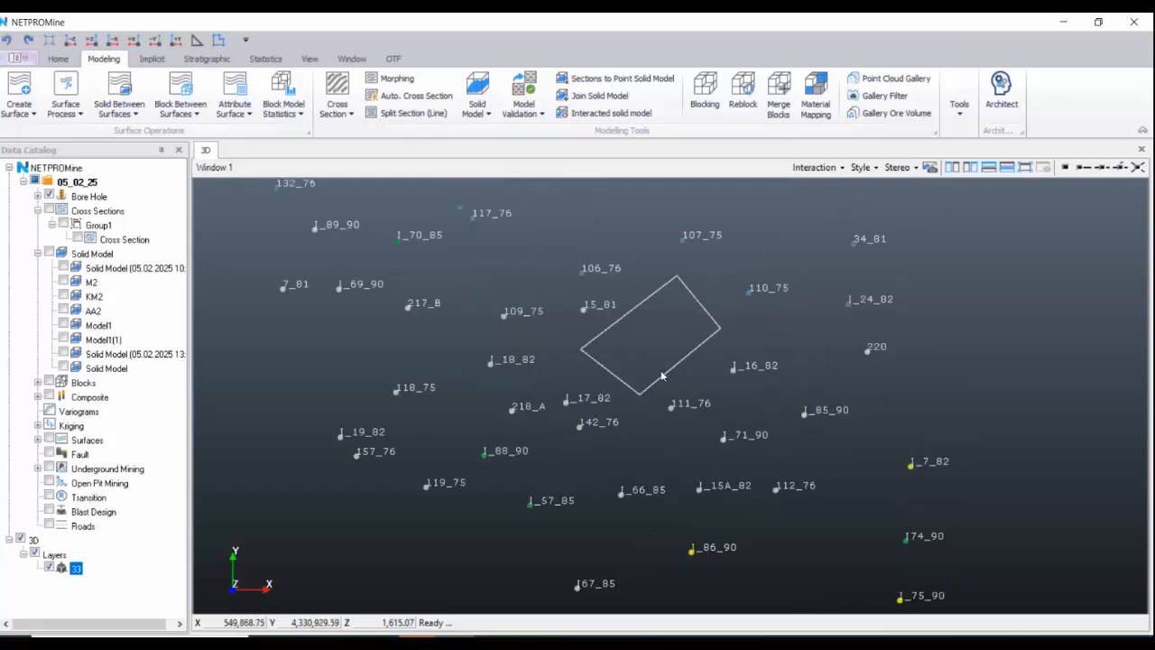
{"action": "middle_click_drag", "start_coordinate": [678, 415], "coordinate": [703, 298]}
{"action": "scroll", "coordinate": [698, 298], "scroll_direction": "down", "scroll_amount": 5}
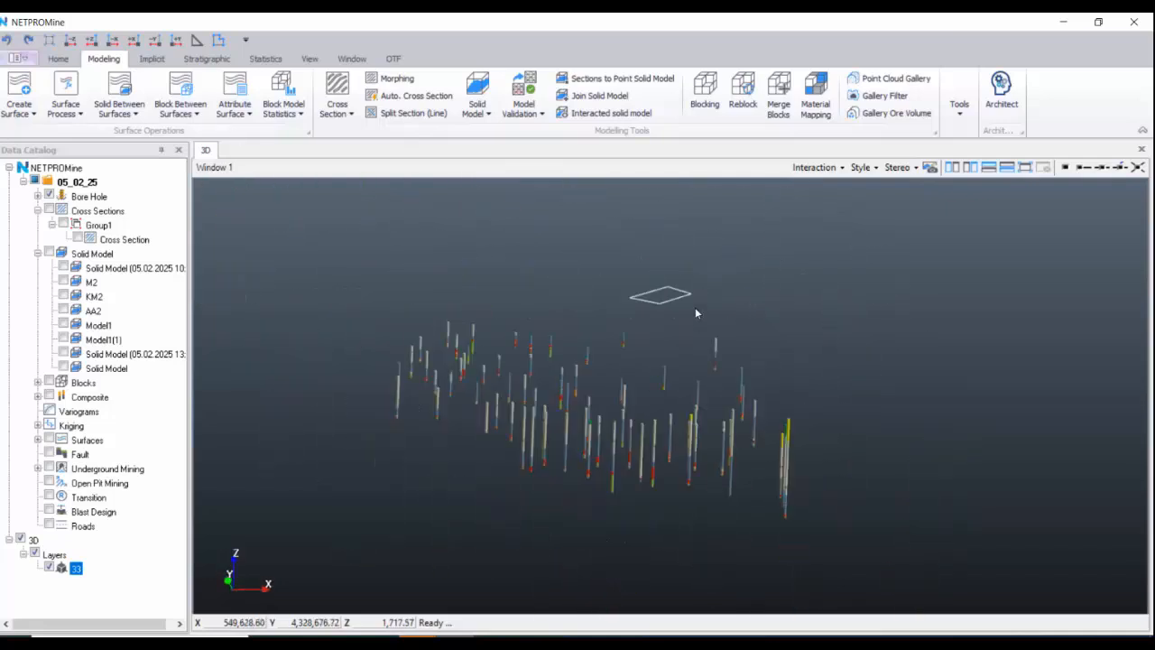
{"action": "middle_click_drag", "start_coordinate": [709, 373], "coordinate": [685, 348]}
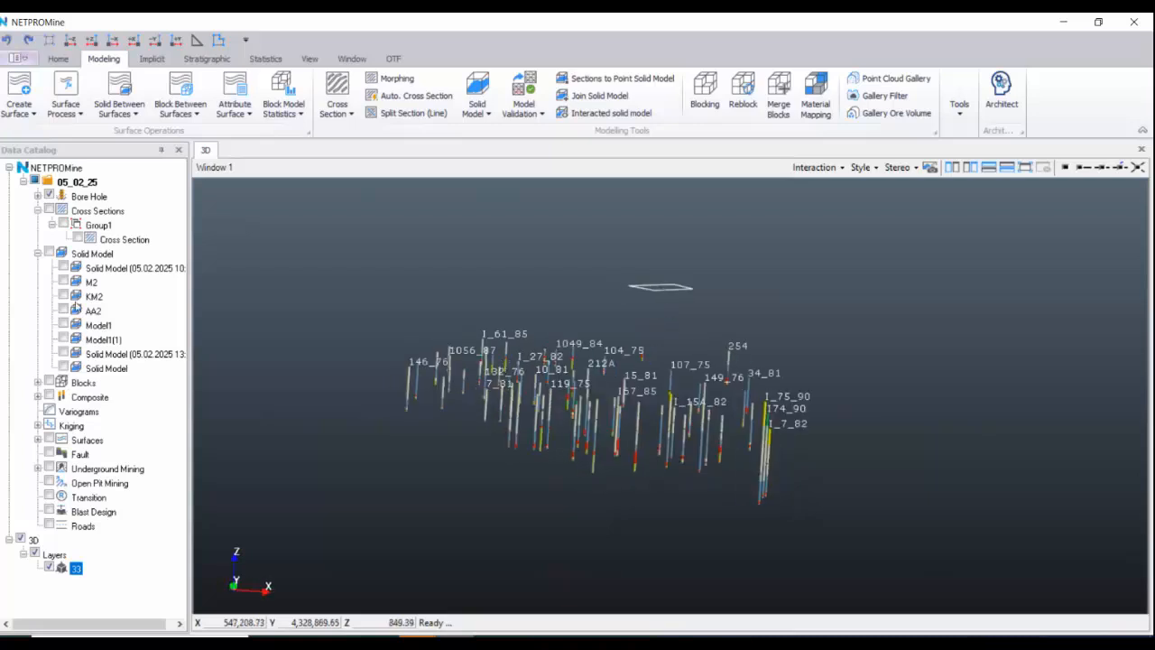
{"action": "left_click", "coordinate": [90, 281]}
{"action": "left_click", "coordinate": [64, 282]}
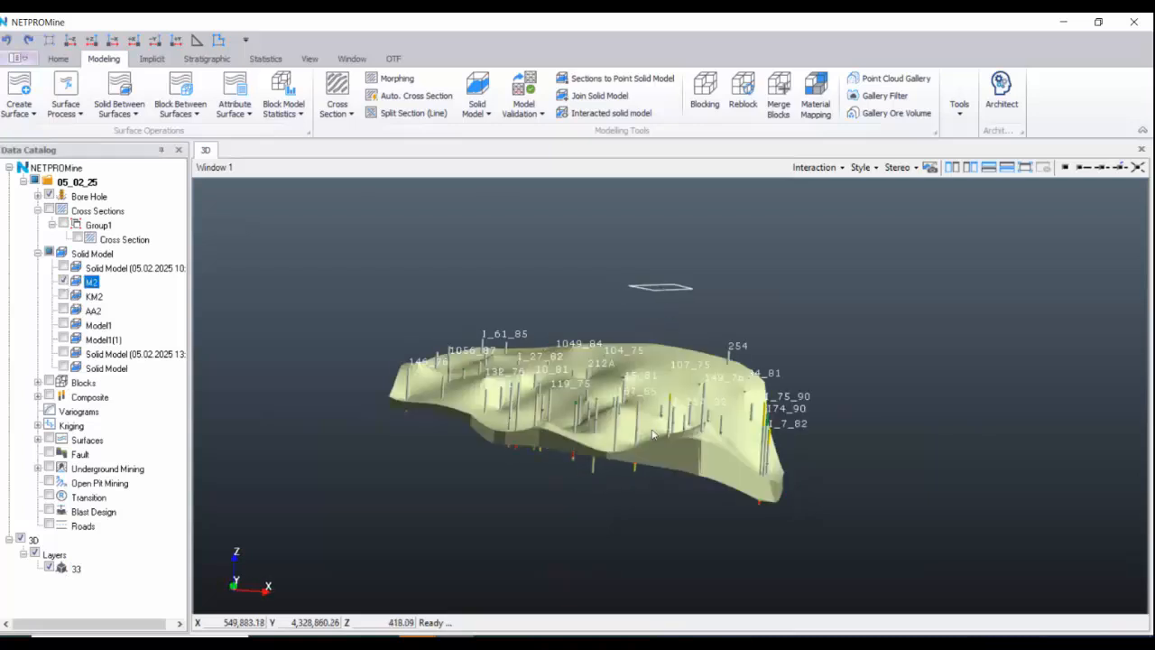
{"action": "scroll", "coordinate": [673, 323], "scroll_direction": "up", "scroll_amount": 2}
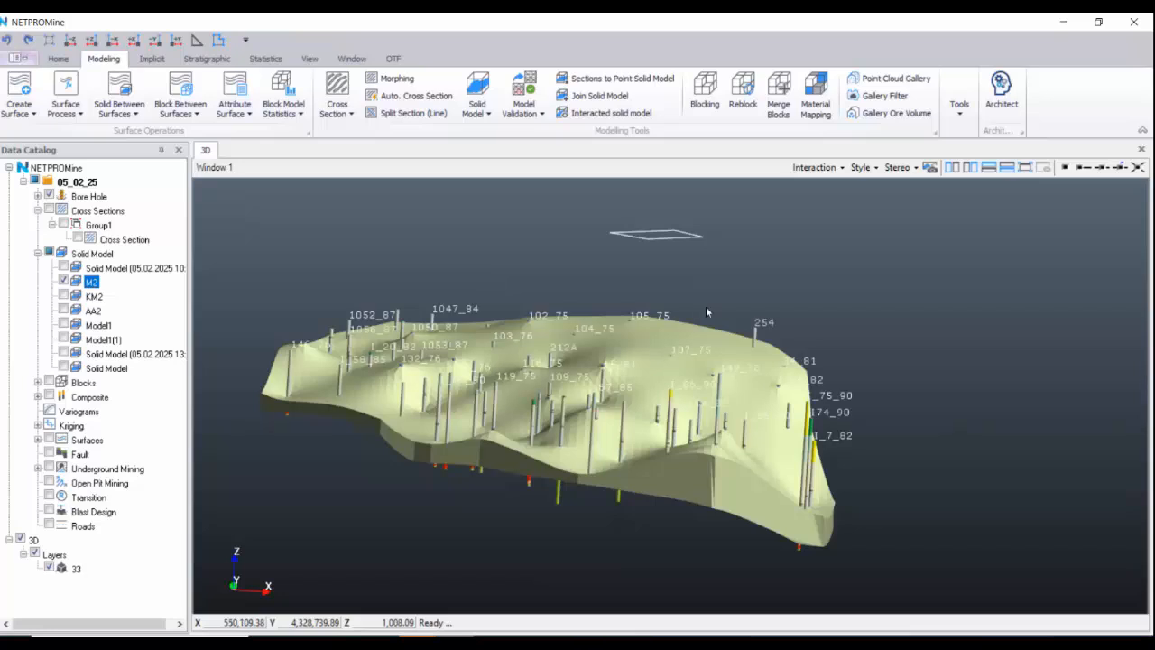
- Edit the elevation of the area on layer 33, trying 800 and 750 for all its points
{"action": "middle_click_drag", "start_coordinate": [706, 309], "coordinate": [727, 289]}
{"action": "right_click", "coordinate": [734, 286]}
{"action": "left_click", "coordinate": [839, 468]}
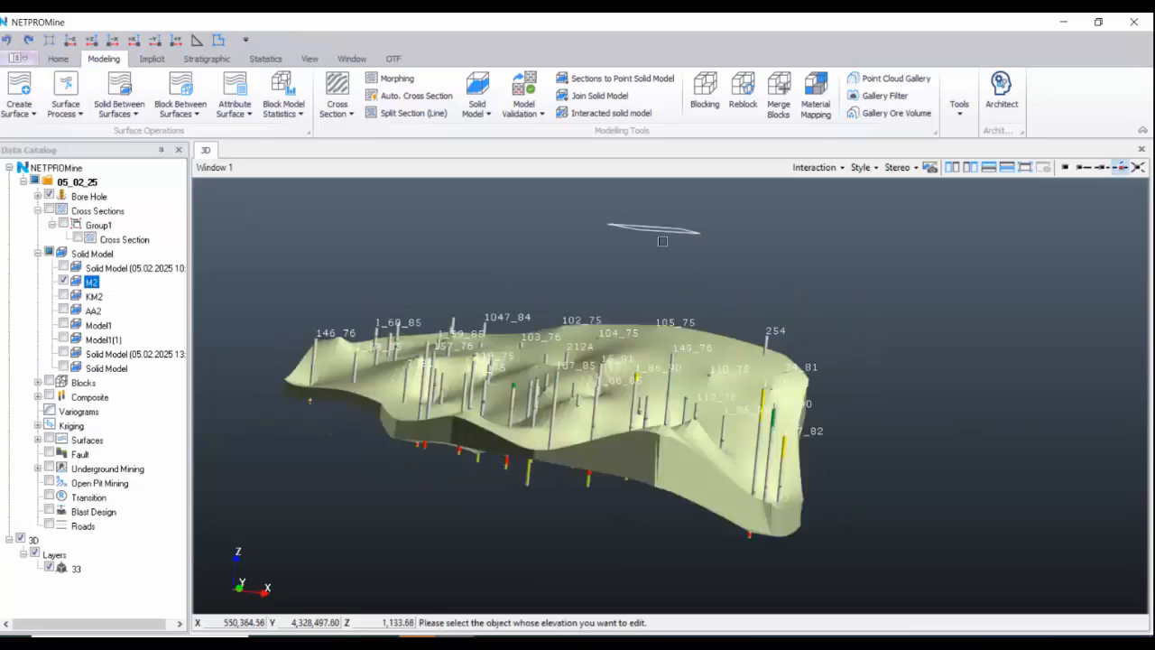
{"action": "left_click", "coordinate": [673, 237]}
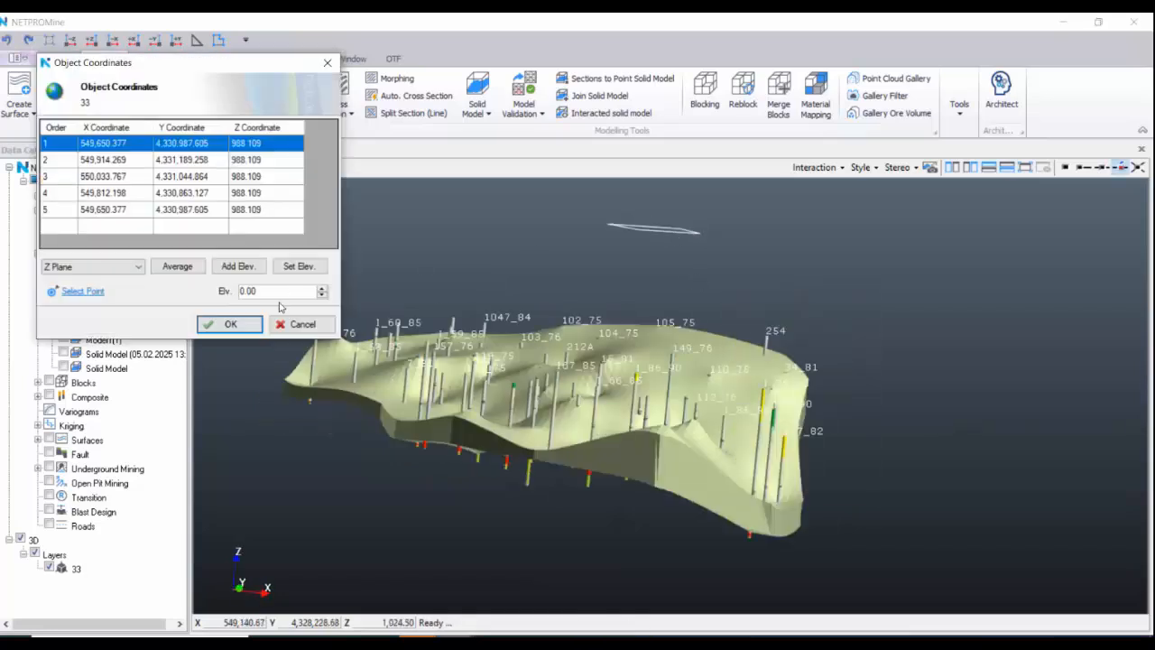
{"action": "left_click_drag", "start_coordinate": [264, 290], "coordinate": [201, 290]}
{"action": "type", "text": "800"}
{"action": "left_click", "coordinate": [307, 266]}
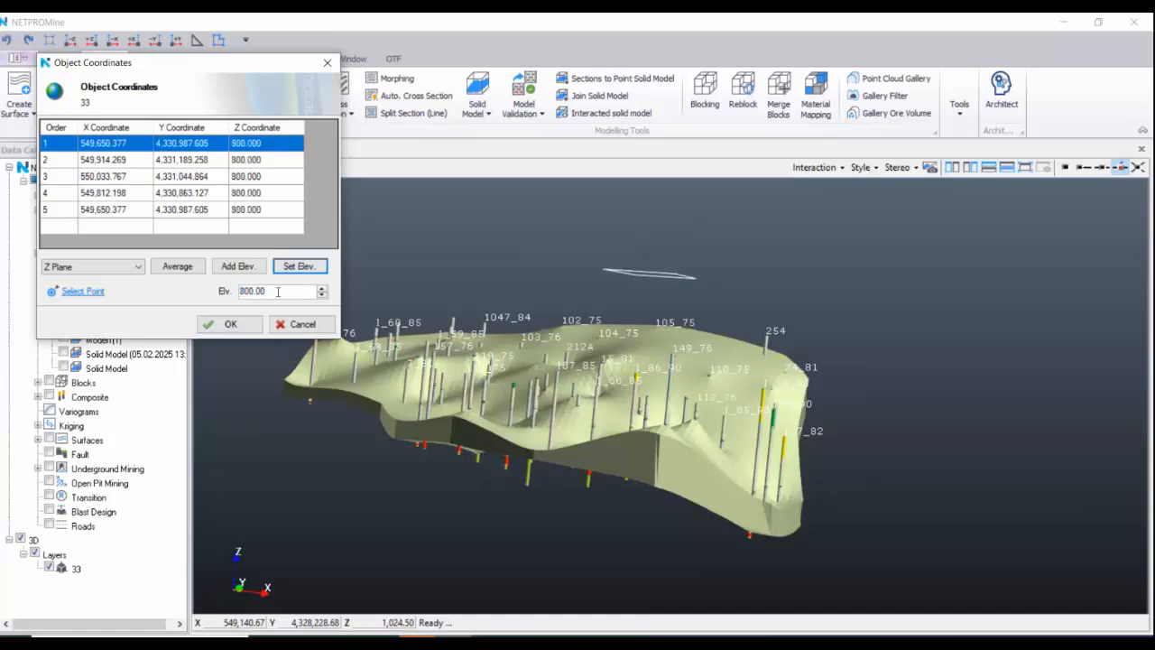
{"action": "type", "text": "75"}
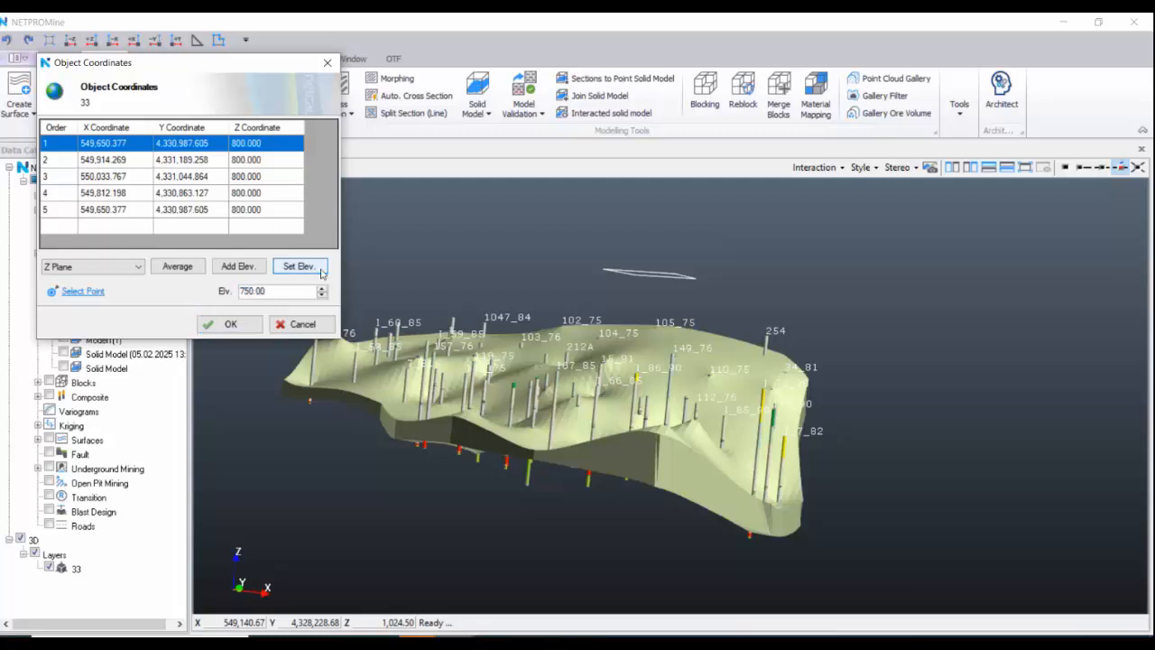
{"action": "left_click", "coordinate": [311, 266]}
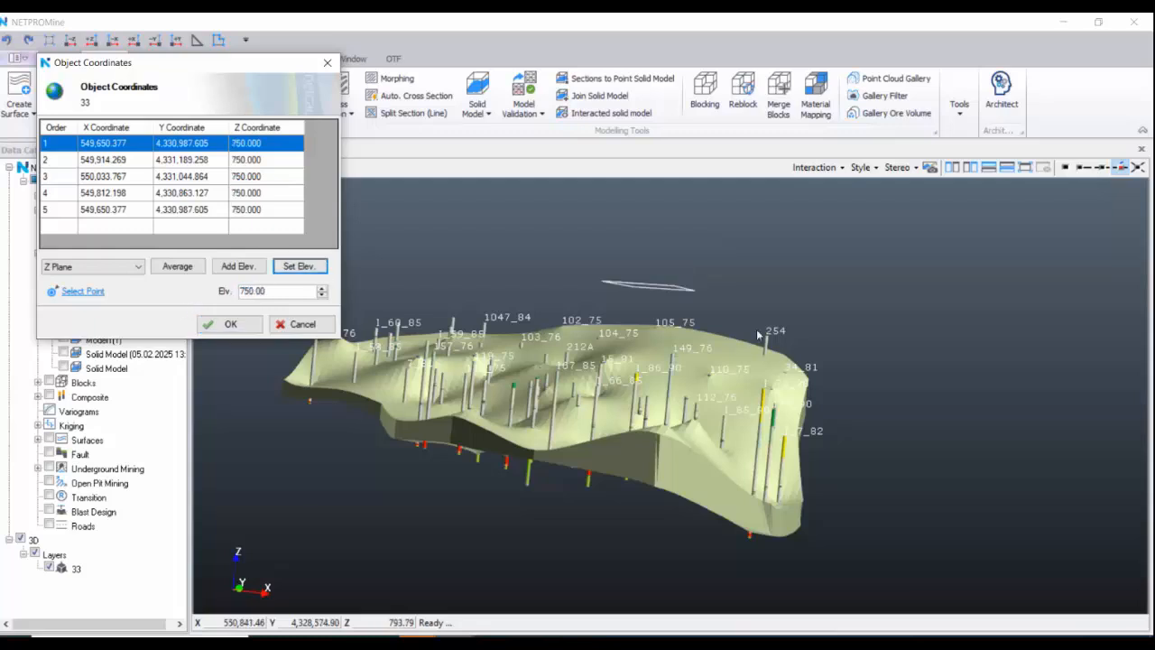
- Set the elevation of all points of the area on layer 33 to 500 and apply the change
{"action": "left_click_drag", "start_coordinate": [756, 329], "coordinate": [400, 304]}
{"action": "left_click", "coordinate": [93, 292]}
{"action": "type", "text": "500"}
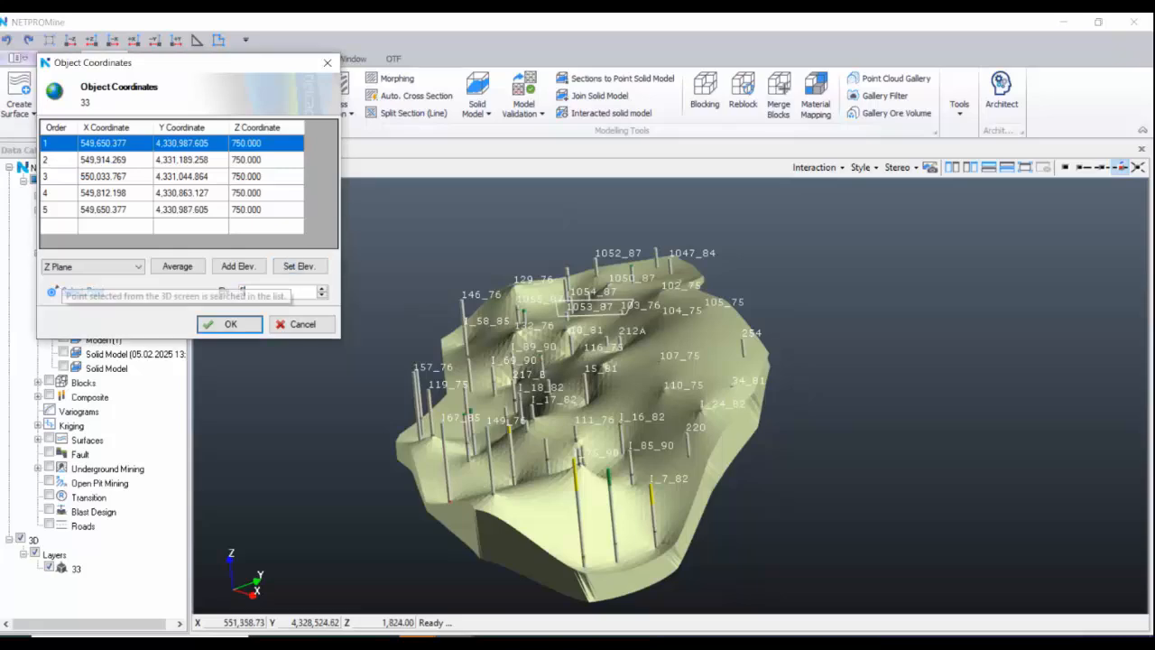
{"action": "left_click", "coordinate": [298, 266]}
{"action": "left_click_drag", "start_coordinate": [408, 325], "coordinate": [505, 334]}
{"action": "left_click", "coordinate": [231, 323]}
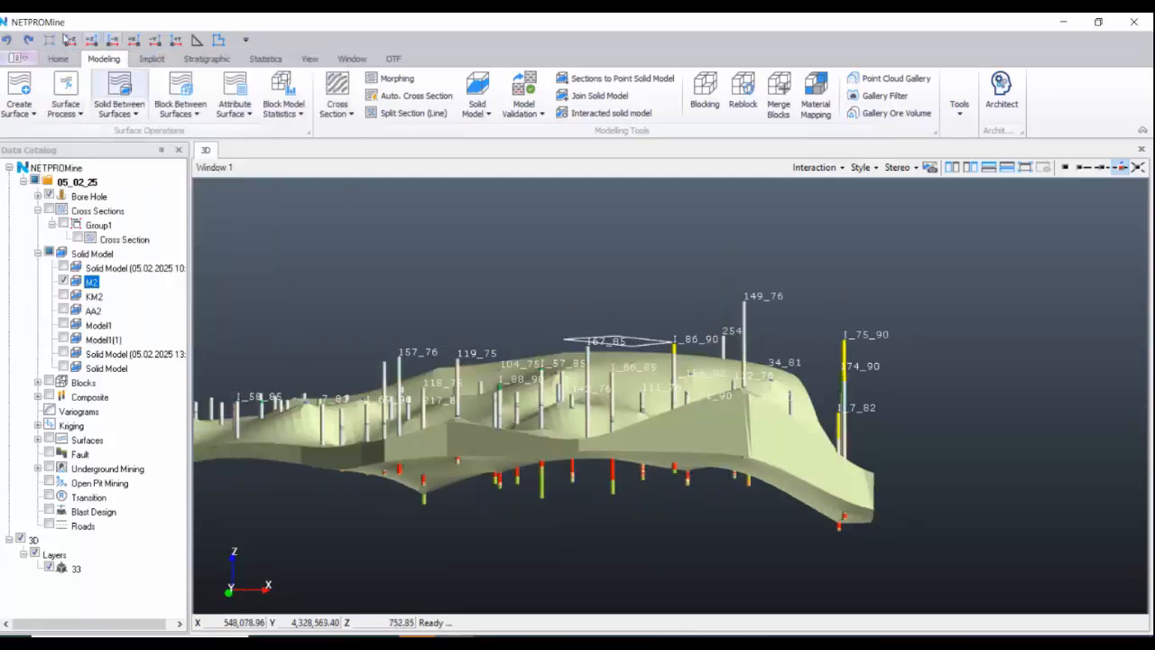
- Create a parallel copy of the area at a distance of -500 in the Z direction
{"action": "left_click", "coordinate": [57, 58]}
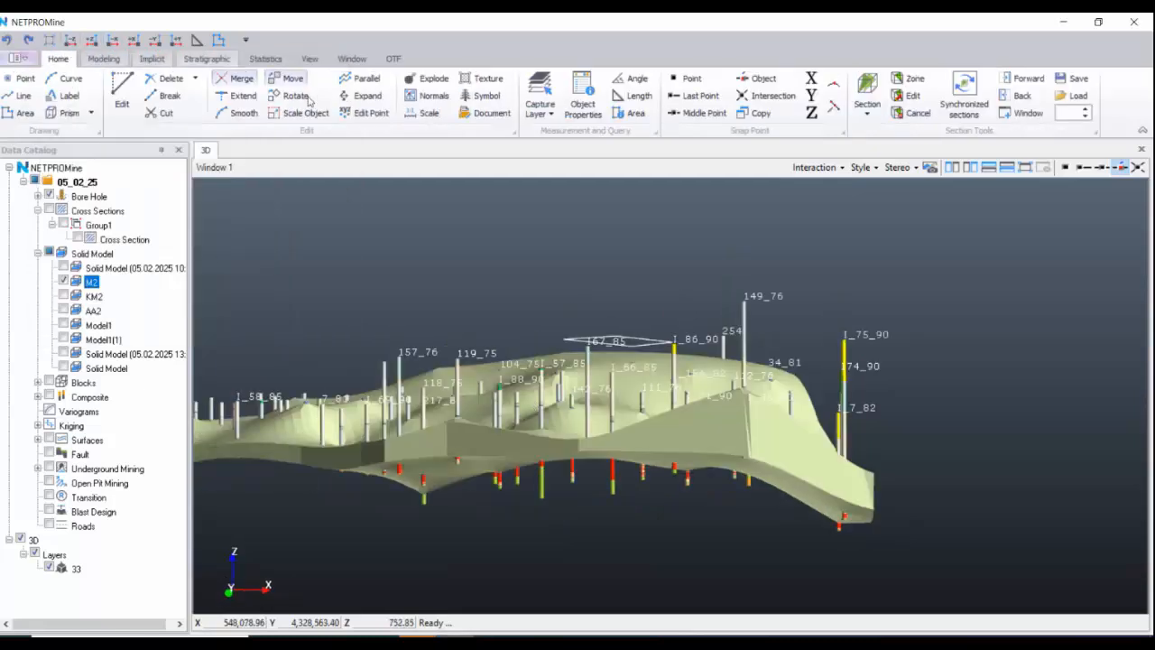
{"action": "left_click", "coordinate": [361, 79]}
{"action": "left_click", "coordinate": [644, 340]}
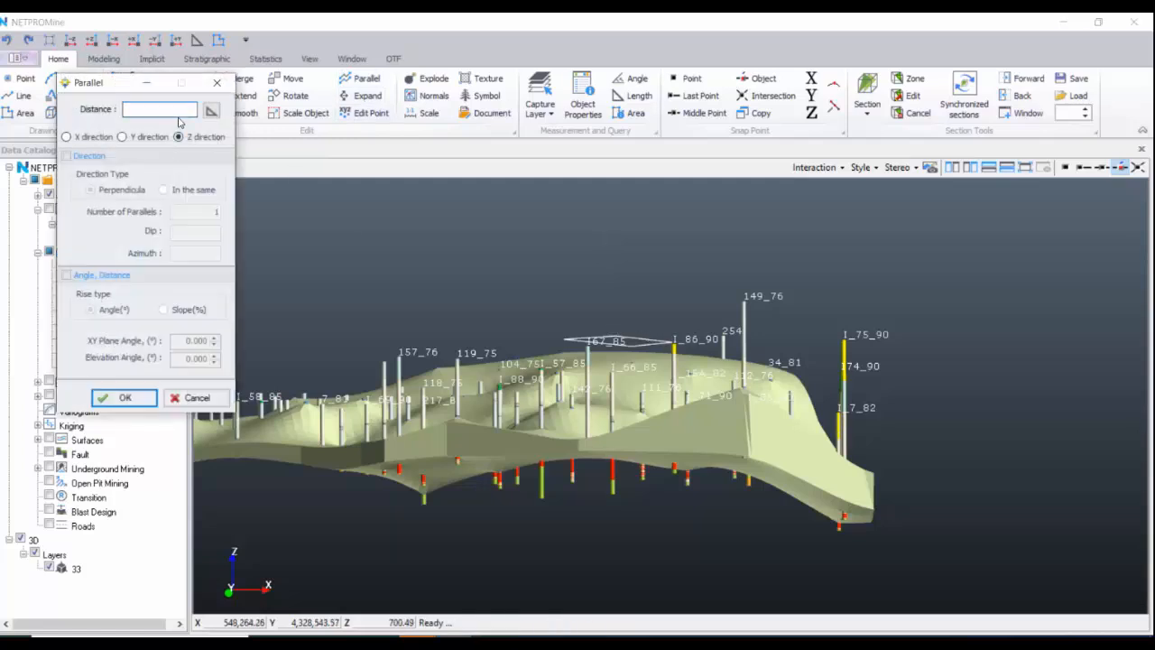
{"action": "type", "text": "-500"}
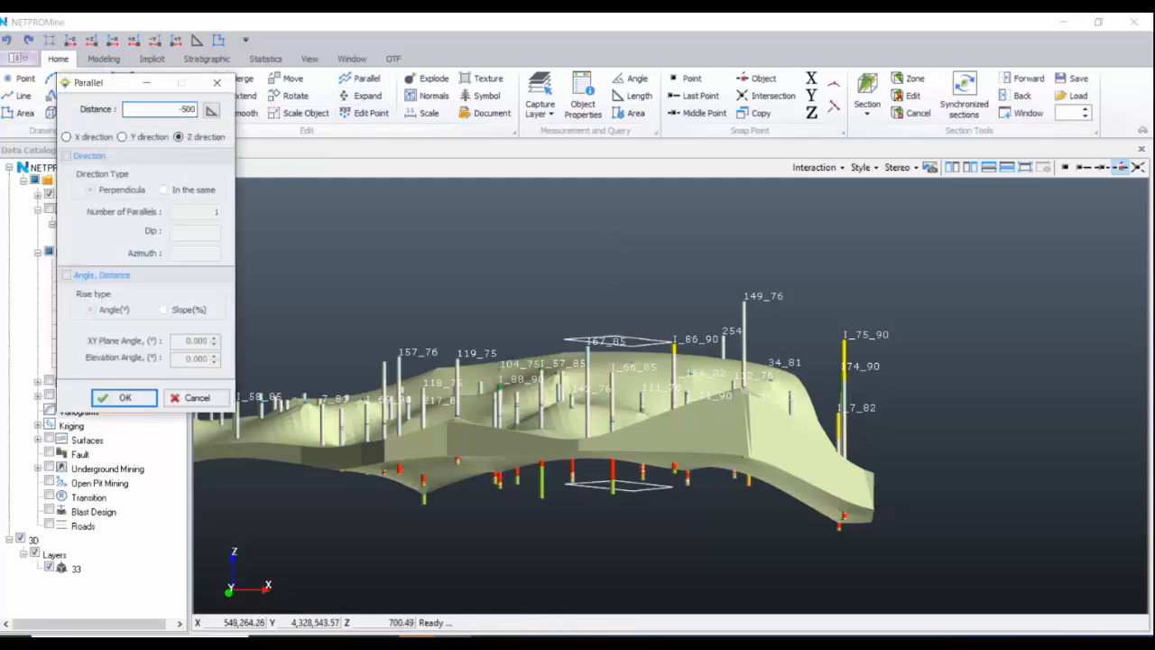
{"action": "left_click", "coordinate": [124, 398]}
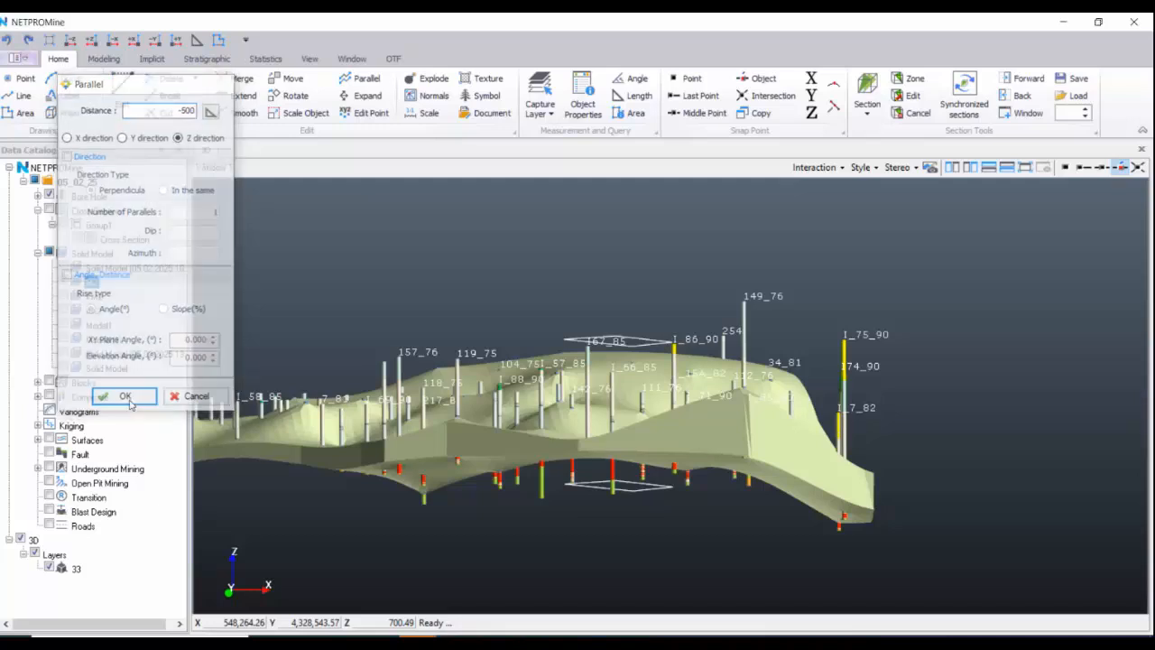
- Create a solid model from the lower and upper areas on layer 33 with Check Cross Sections enabled, and hide solid model M2
{"action": "left_click", "coordinate": [103, 59]}
{"action": "left_click", "coordinate": [477, 87]}
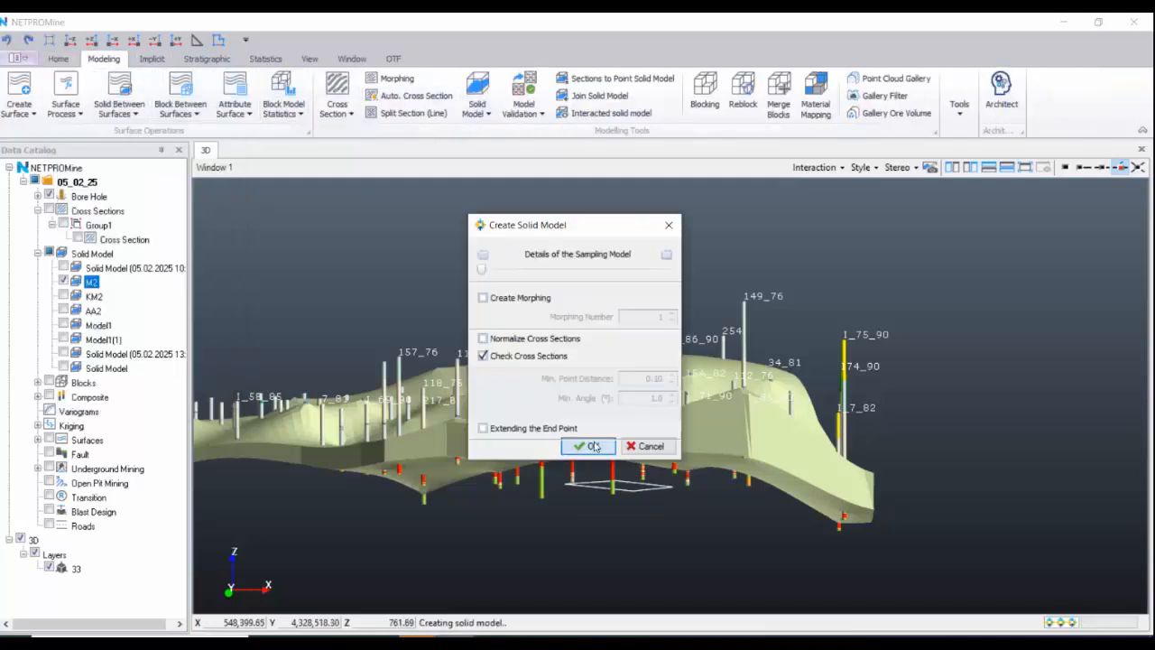
{"action": "left_click", "coordinate": [594, 445]}
{"action": "left_click", "coordinate": [588, 491]}
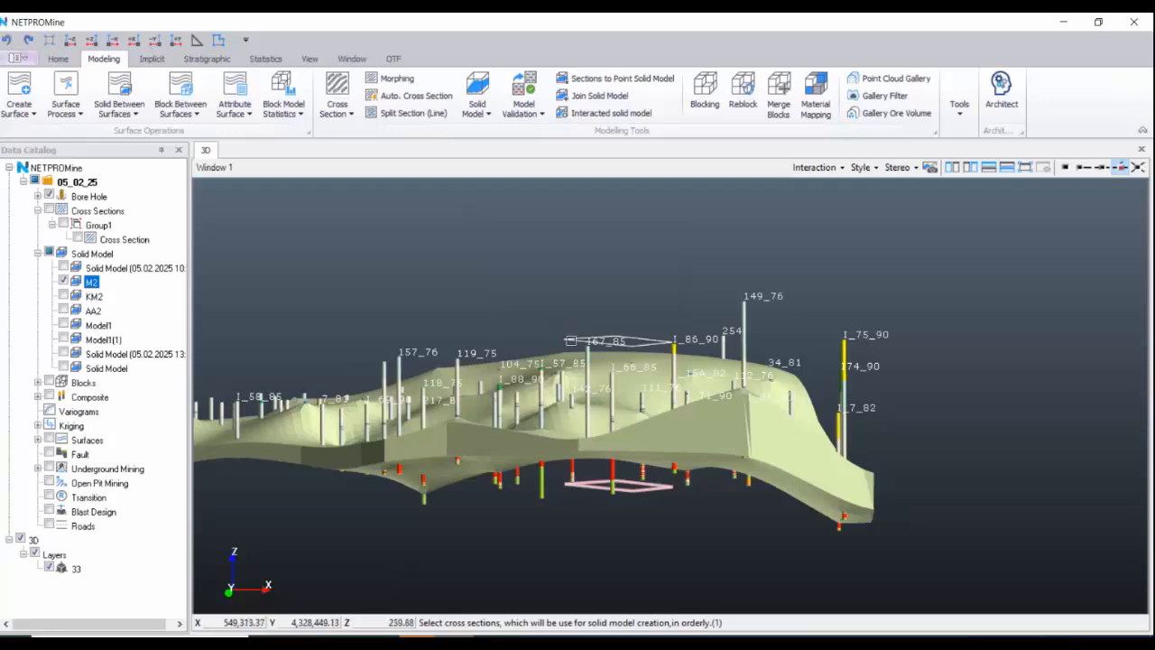
{"action": "left_click", "coordinate": [571, 340]}
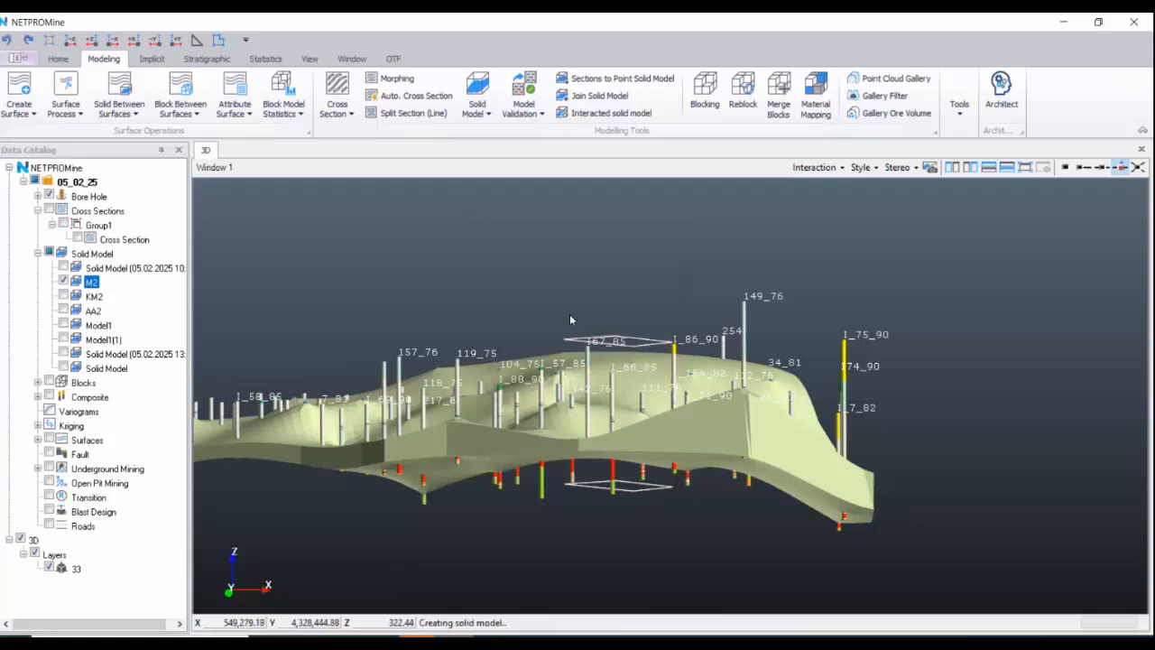
{"action": "left_click", "coordinate": [63, 281]}
- Generate a block model from solid model 33 with block sizes X 20, Y 20 and Z 4
{"action": "right_click", "coordinate": [58, 379]}
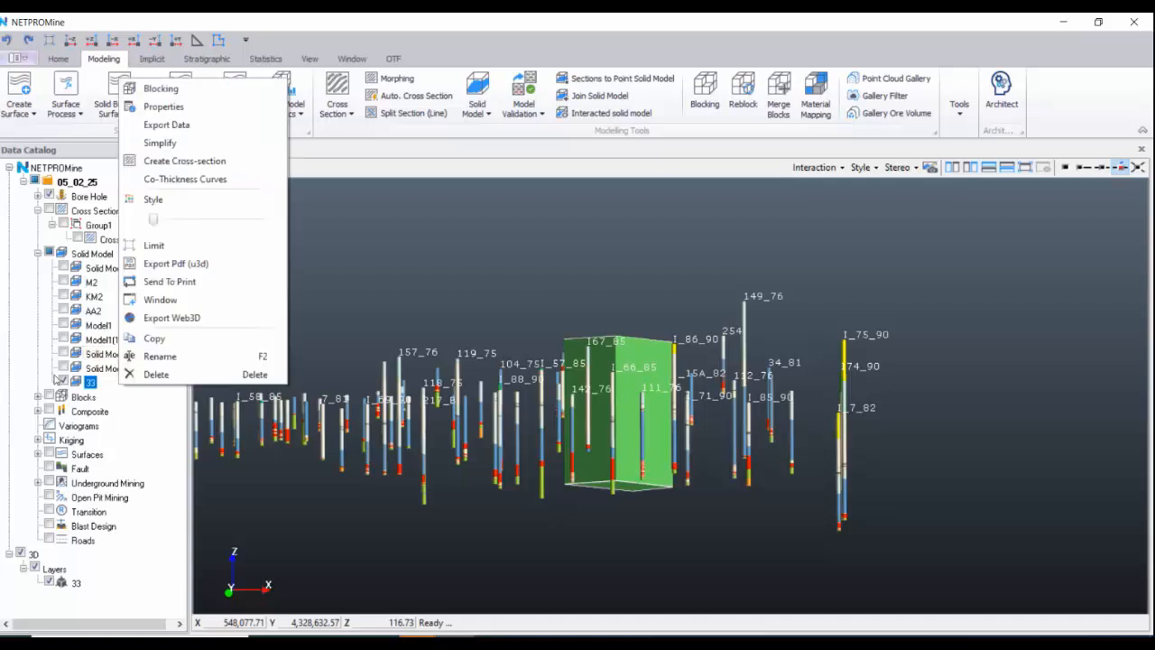
{"action": "left_click", "coordinate": [161, 88]}
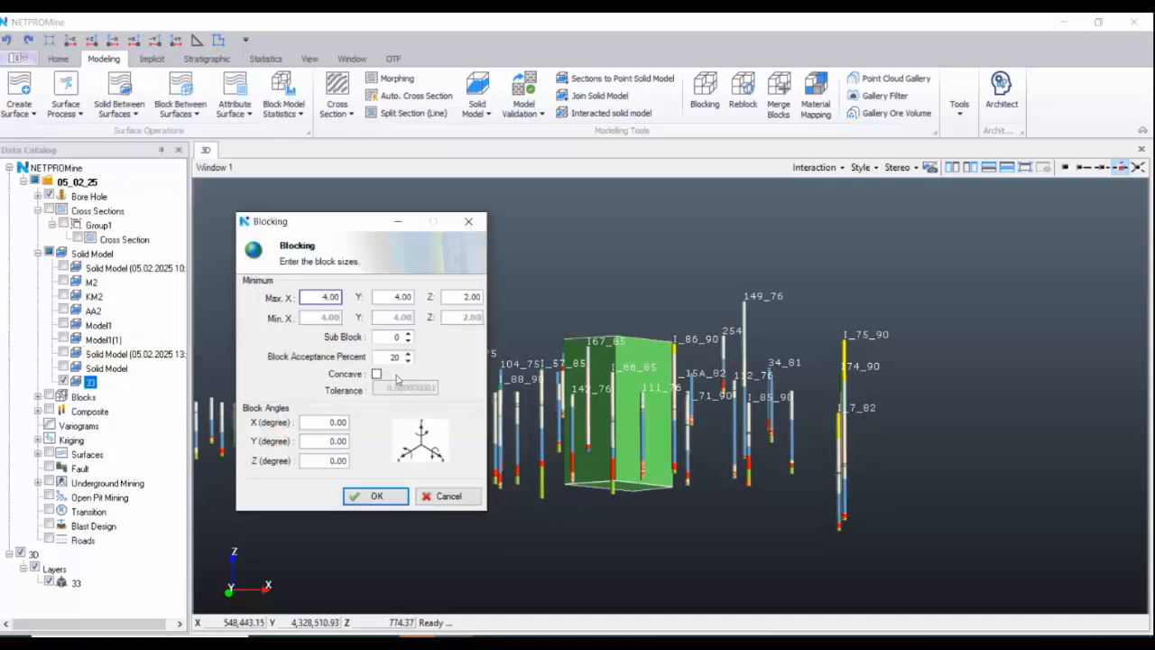
{"action": "double_click", "coordinate": [323, 296]}
{"action": "type", "text": "20"}
{"action": "double_click", "coordinate": [392, 296]}
{"action": "double_click", "coordinate": [456, 296]}
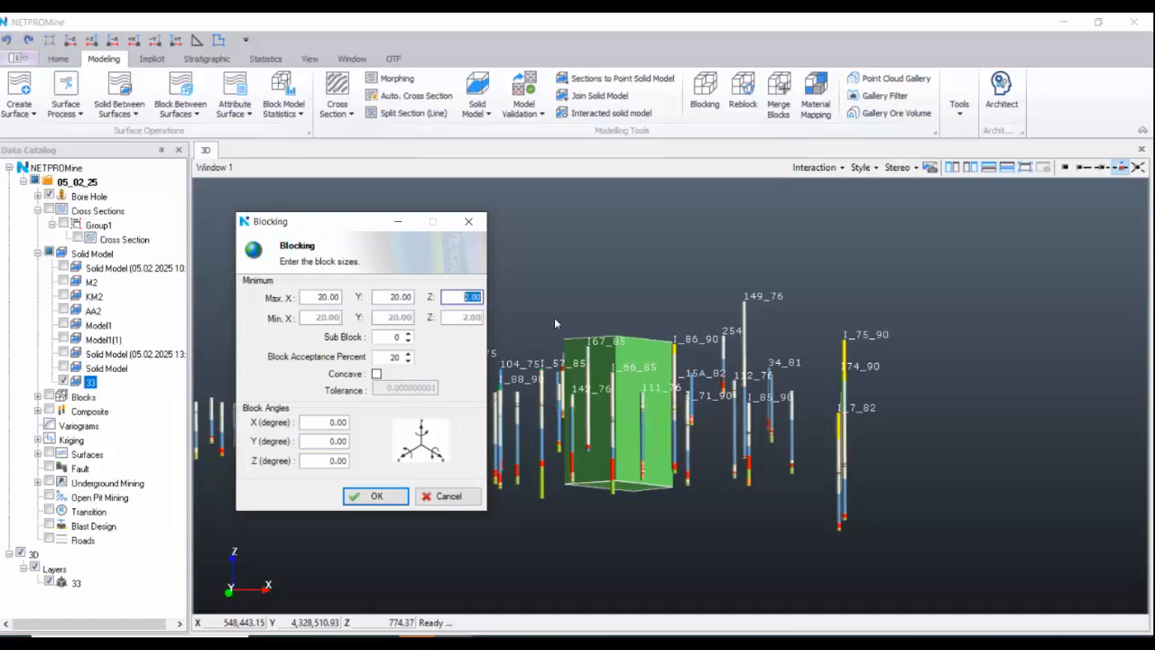
{"action": "type", "text": "4"}
{"action": "left_click", "coordinate": [376, 496]}
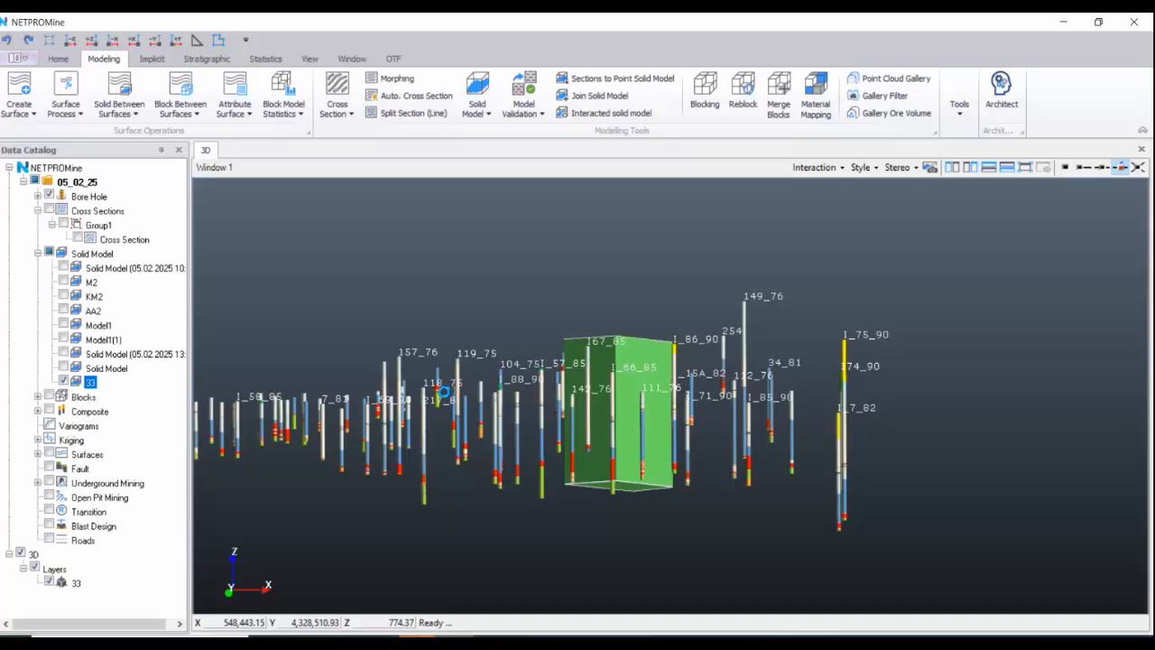
- Hide solid model 33 and the 3D layers so the new block model shows only with the boreholes
{"action": "left_click", "coordinate": [90, 382]}
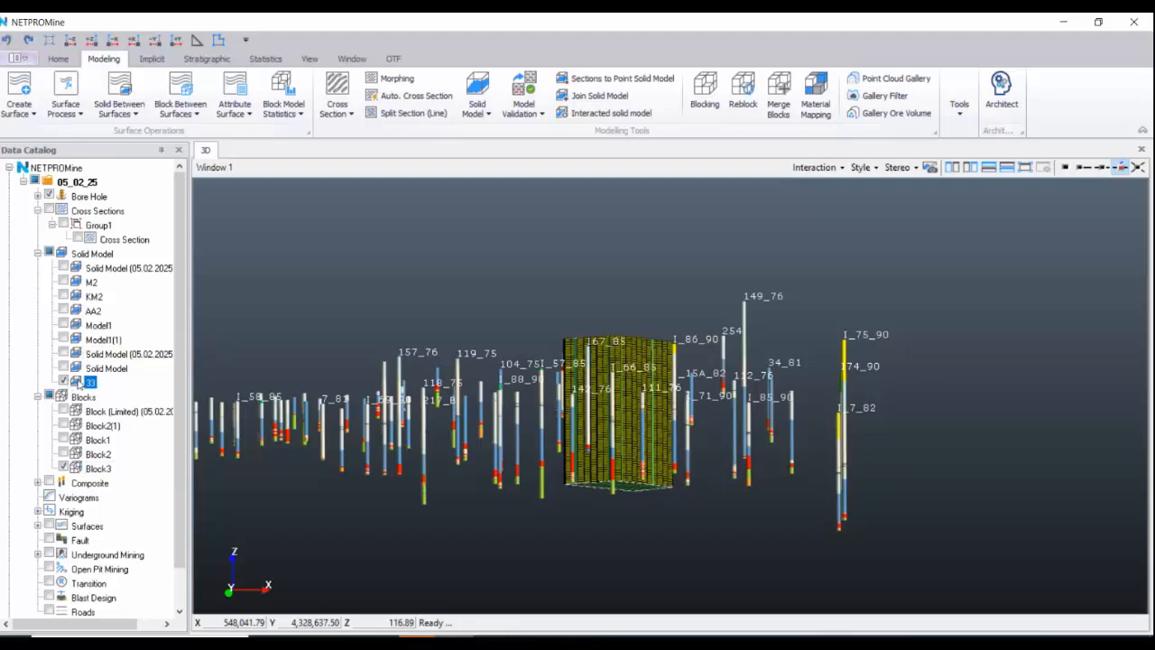
{"action": "scroll", "coordinate": [613, 386], "scroll_direction": "up", "scroll_amount": 3}
{"action": "left_click_drag", "start_coordinate": [613, 386], "coordinate": [618, 471]}
{"action": "scroll", "coordinate": [137, 520], "scroll_direction": "down", "scroll_amount": 1}
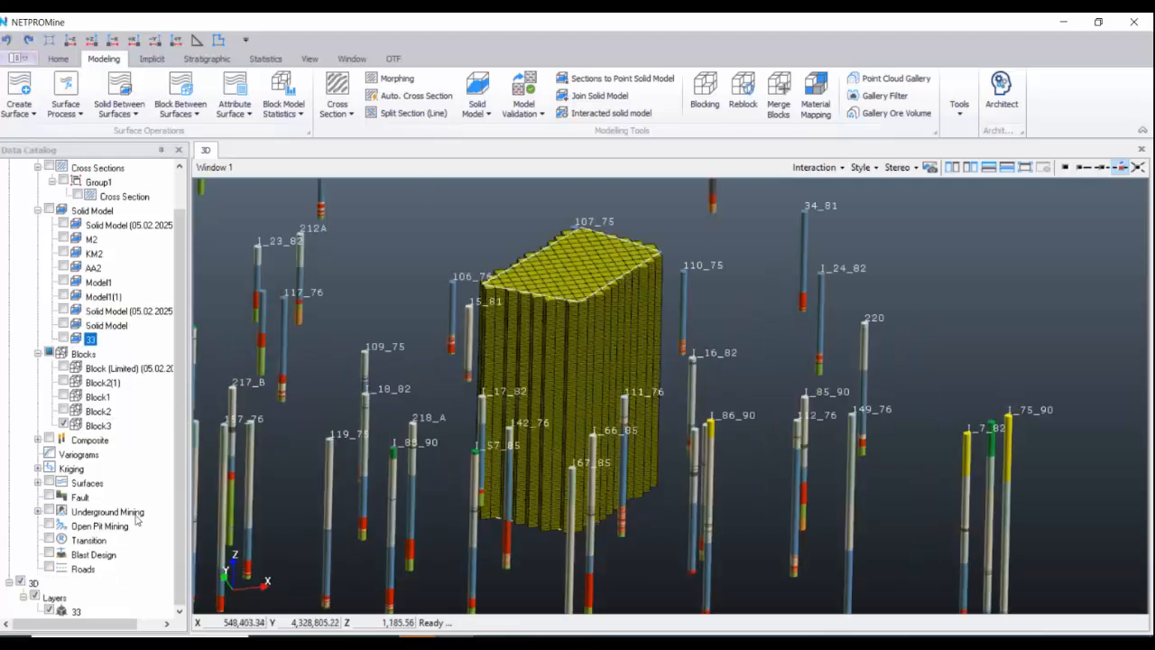
{"action": "left_click", "coordinate": [20, 583]}
{"action": "scroll", "coordinate": [619, 425], "scroll_direction": "down", "scroll_amount": 4}
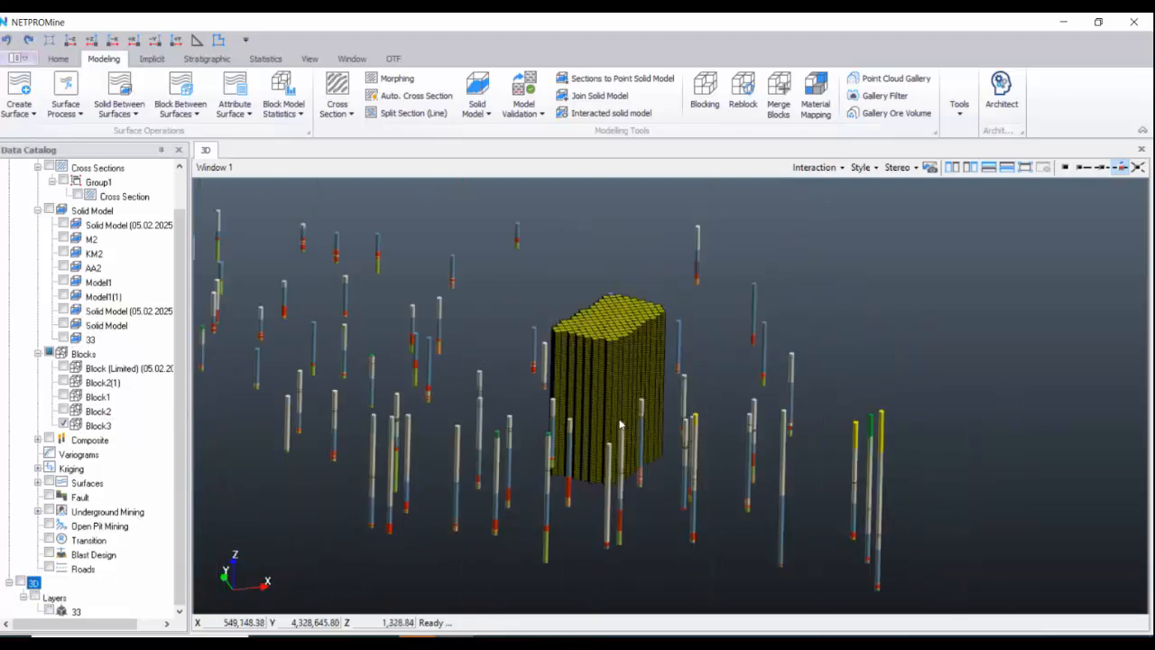
{"action": "left_click_drag", "start_coordinate": [619, 425], "coordinate": [424, 393]}
{"action": "scroll", "coordinate": [390, 383], "scroll_direction": "down", "scroll_amount": 4}
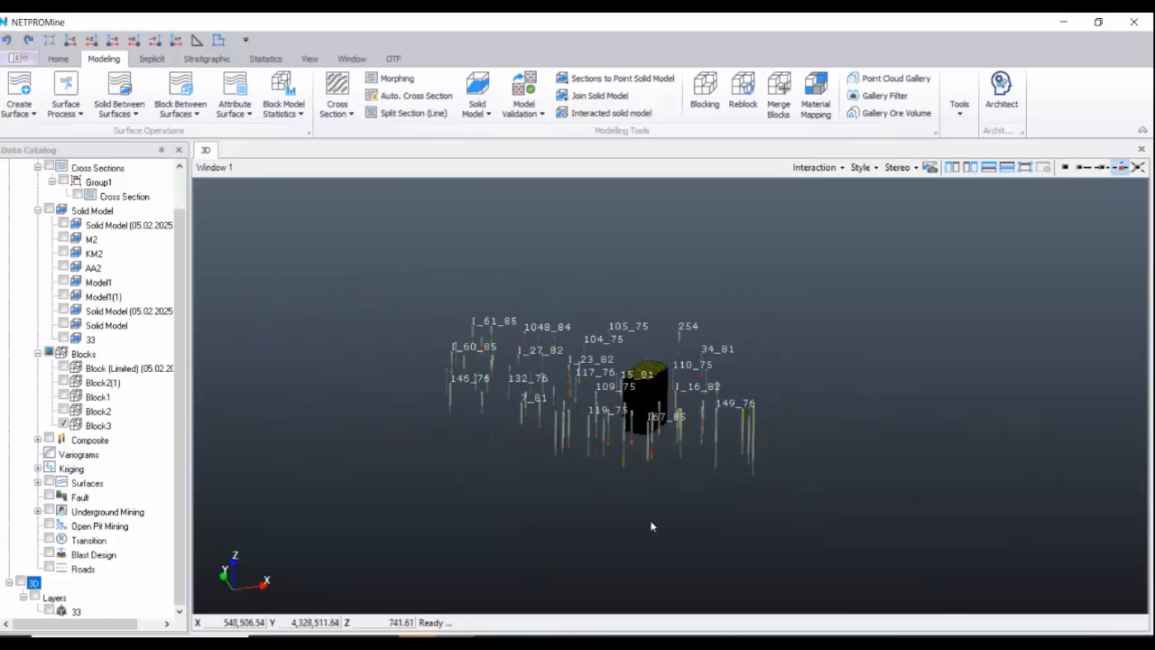
{"action": "scroll", "coordinate": [658, 451], "scroll_direction": "up", "scroll_amount": 3}
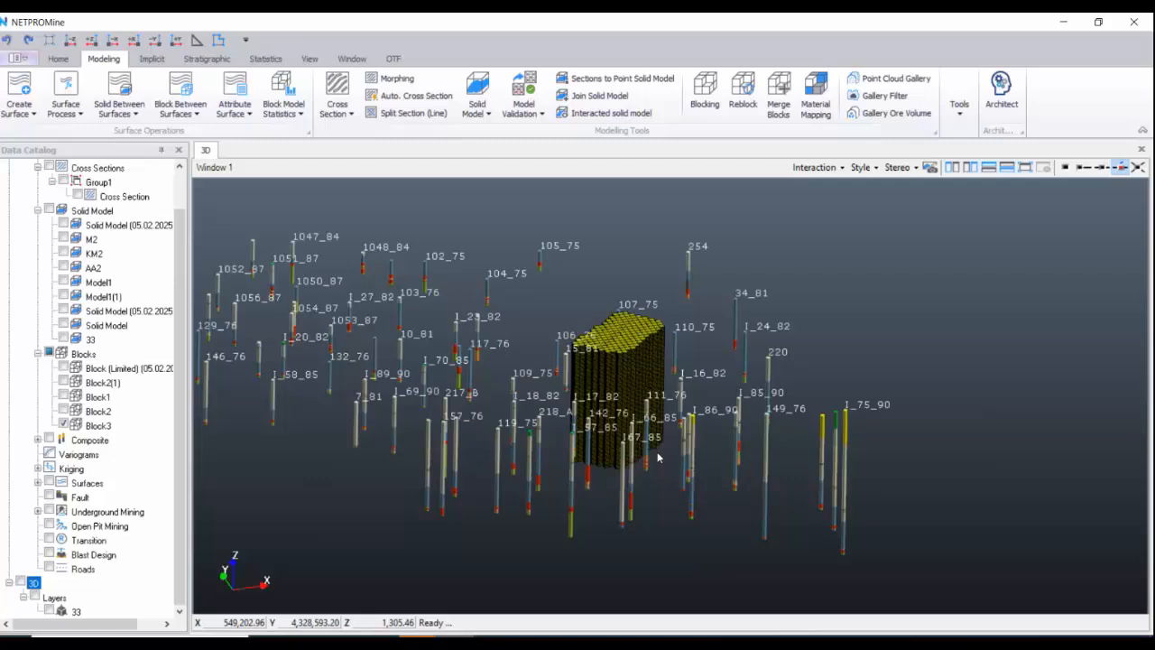
{"action": "scroll", "coordinate": [659, 458], "scroll_direction": "up", "scroll_amount": 3}
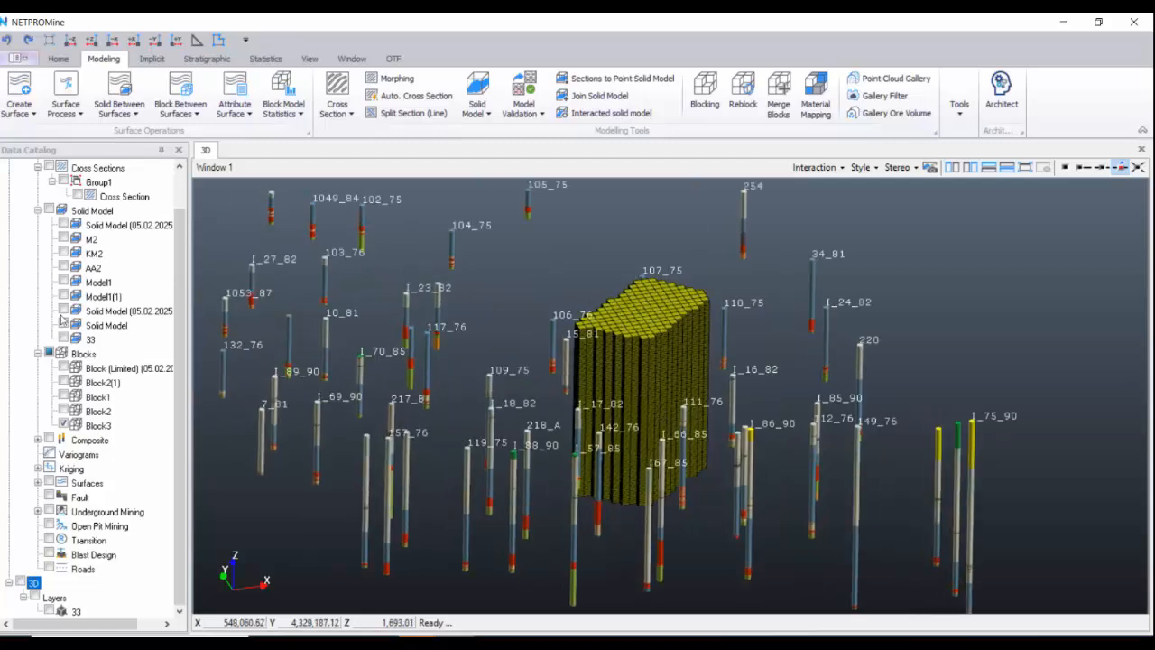
- Display solid models M2 and KM2 with the block model and inspect the object properties of a block
{"action": "left_click", "coordinate": [64, 253]}
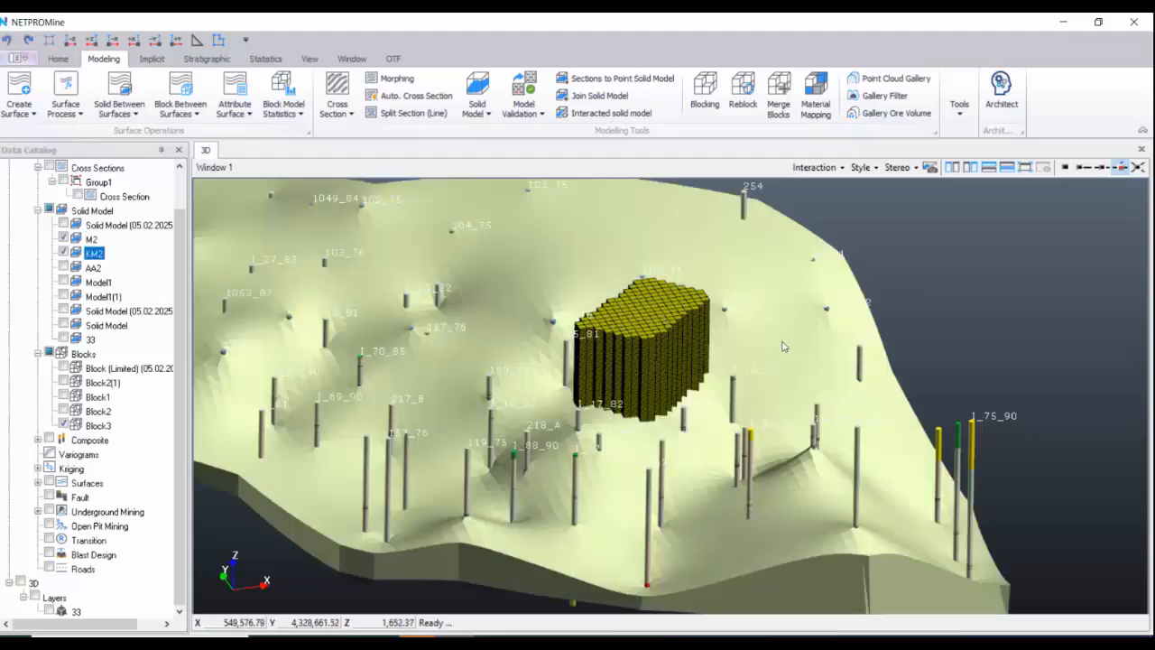
{"action": "mouse_move", "coordinate": [786, 345]}
{"action": "left_mouse_down"}
{"action": "mouse_move", "coordinate": [683, 356]}
{"action": "mouse_move", "coordinate": [690, 279]}
{"action": "mouse_move", "coordinate": [680, 274]}
{"action": "mouse_move", "coordinate": [635, 320]}
{"action": "mouse_move", "coordinate": [658, 412]}
{"action": "left_mouse_up"}
{"action": "right_click", "coordinate": [815, 346]}
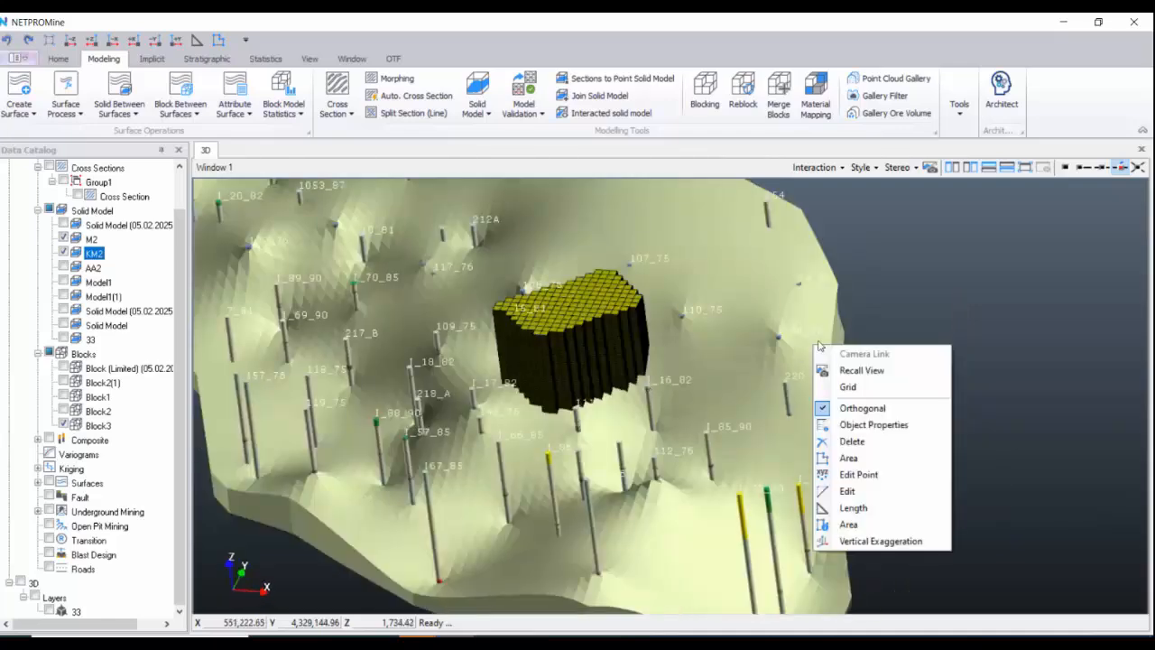
{"action": "left_click", "coordinate": [873, 425]}
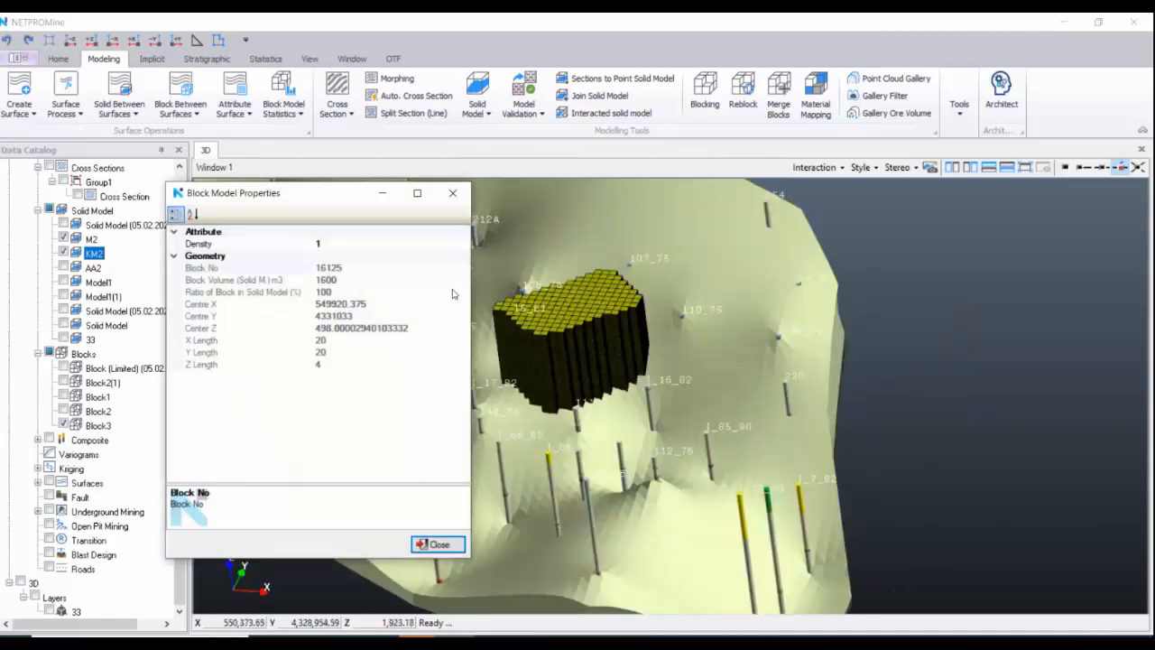
{"action": "left_click", "coordinate": [247, 245]}
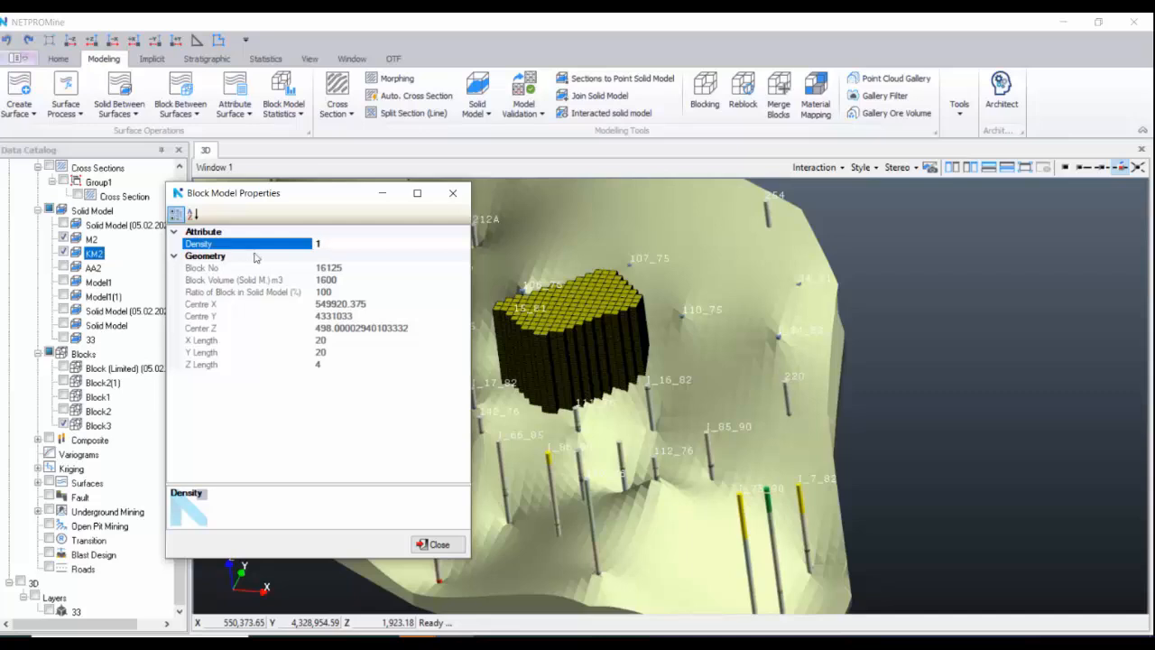
{"action": "left_click", "coordinate": [452, 192]}
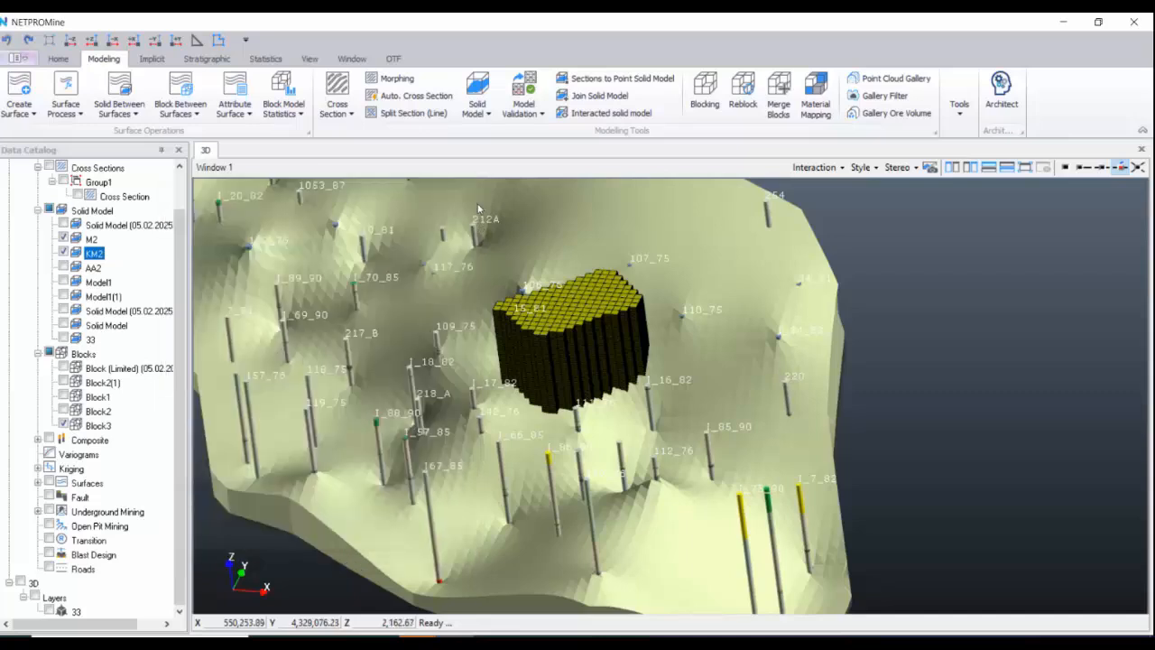
- Run Material Mapping on Block3 to assign the lithology of solid models M2 and KM2 to its blocks
{"action": "left_click", "coordinate": [813, 97]}
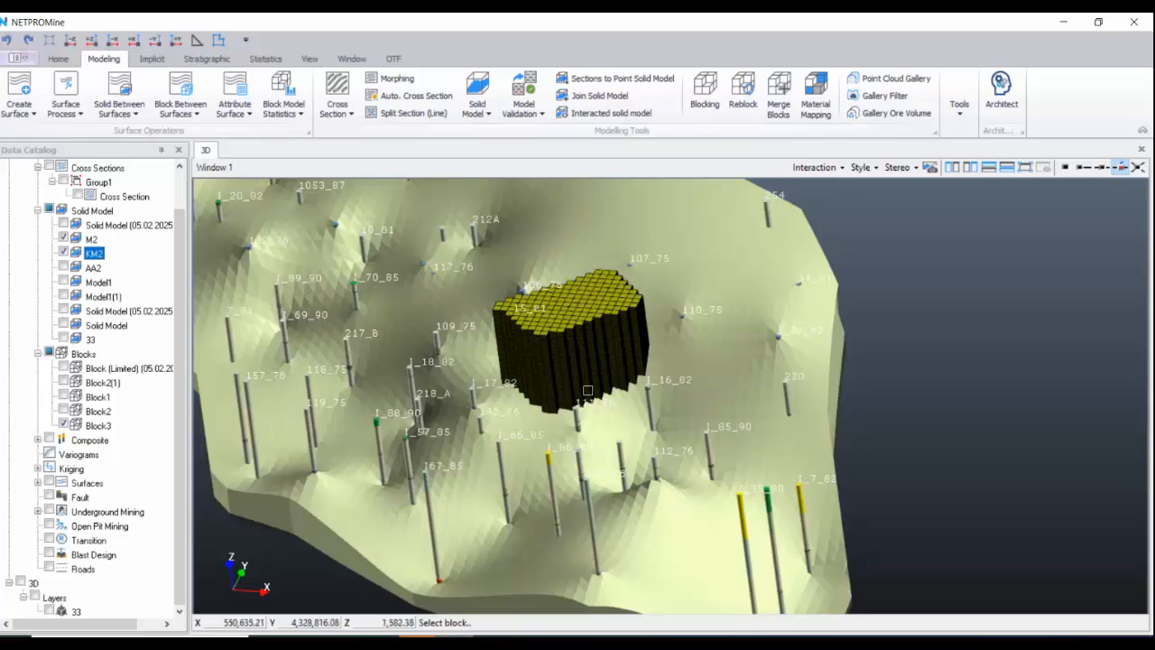
{"action": "left_click", "coordinate": [583, 356]}
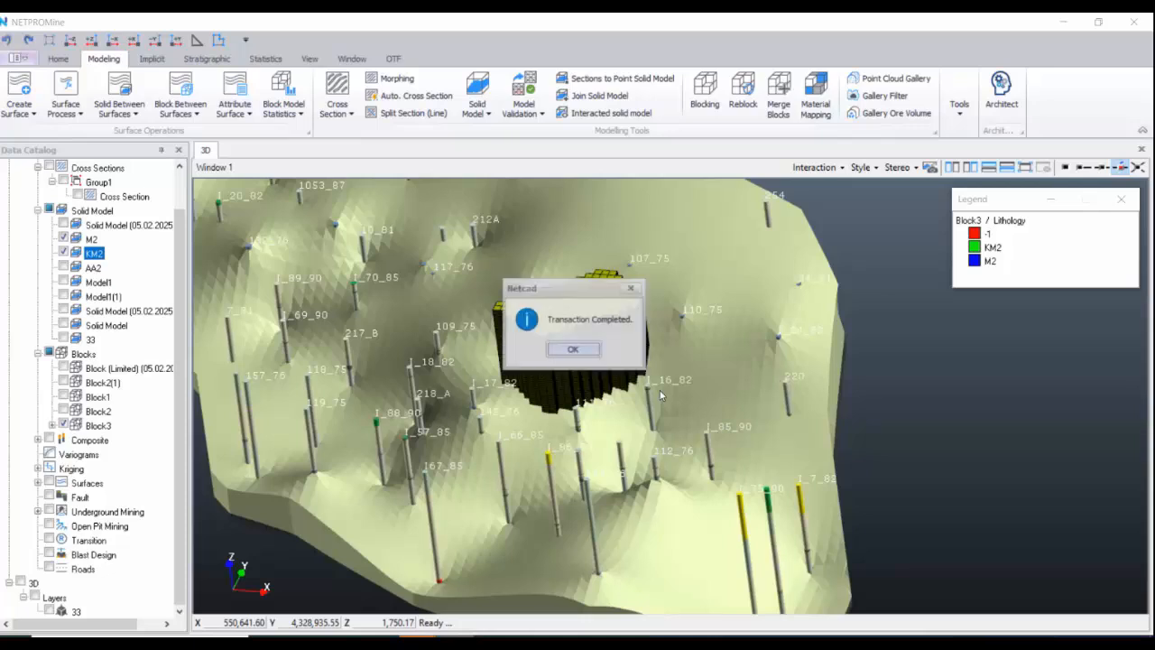
{"action": "left_click", "coordinate": [573, 350]}
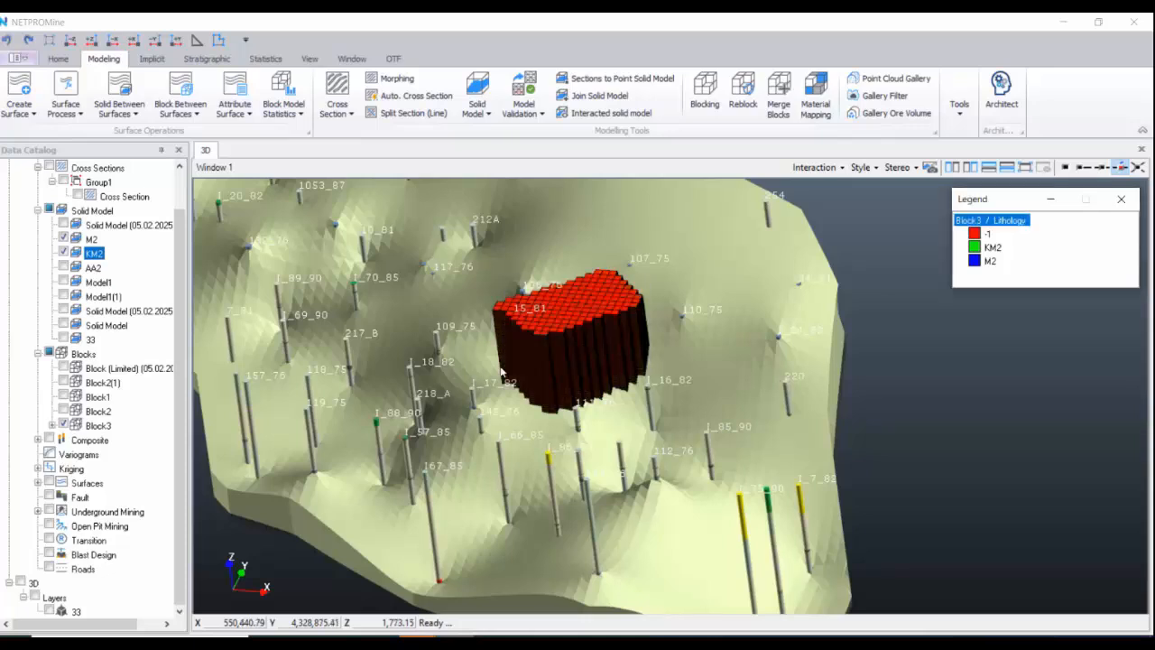
- Hide solid models M2 and KM2 and examine the mapped lithology colours on Block3 up close
{"action": "left_click", "coordinate": [64, 238]}
{"action": "left_click", "coordinate": [64, 252]}
{"action": "scroll", "coordinate": [621, 402], "scroll_direction": "down", "scroll_amount": 2}
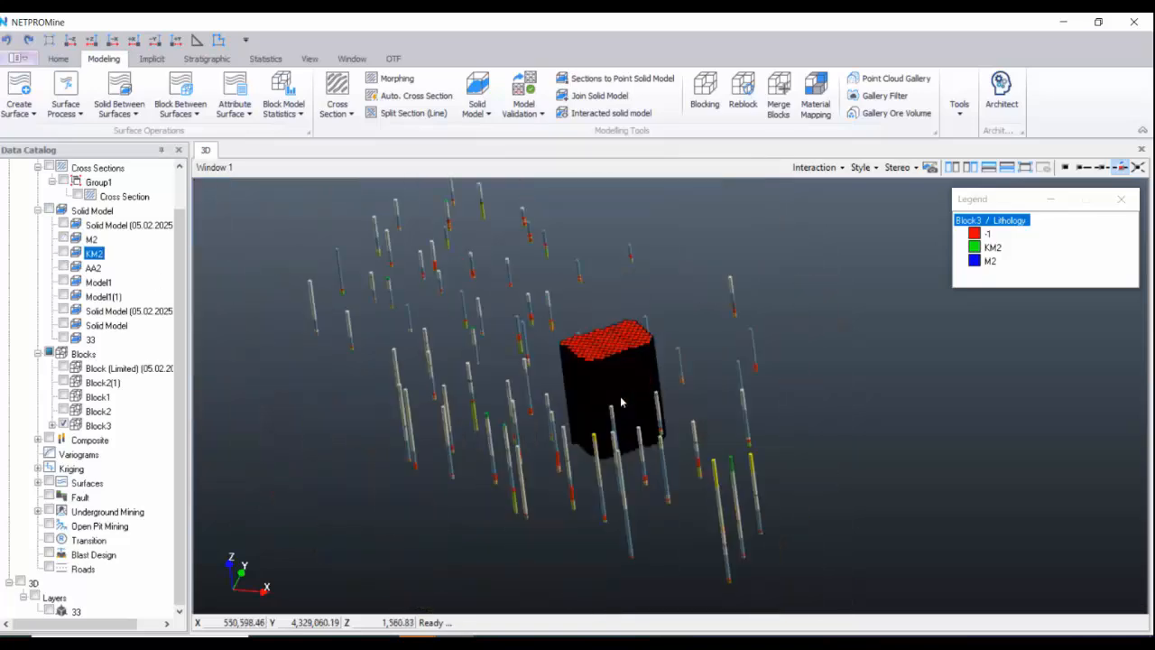
{"action": "left_click_drag", "start_coordinate": [621, 402], "coordinate": [565, 444]}
{"action": "scroll", "coordinate": [668, 409], "scroll_direction": "up", "scroll_amount": 4}
{"action": "scroll", "coordinate": [666, 411], "scroll_direction": "up", "scroll_amount": 2}
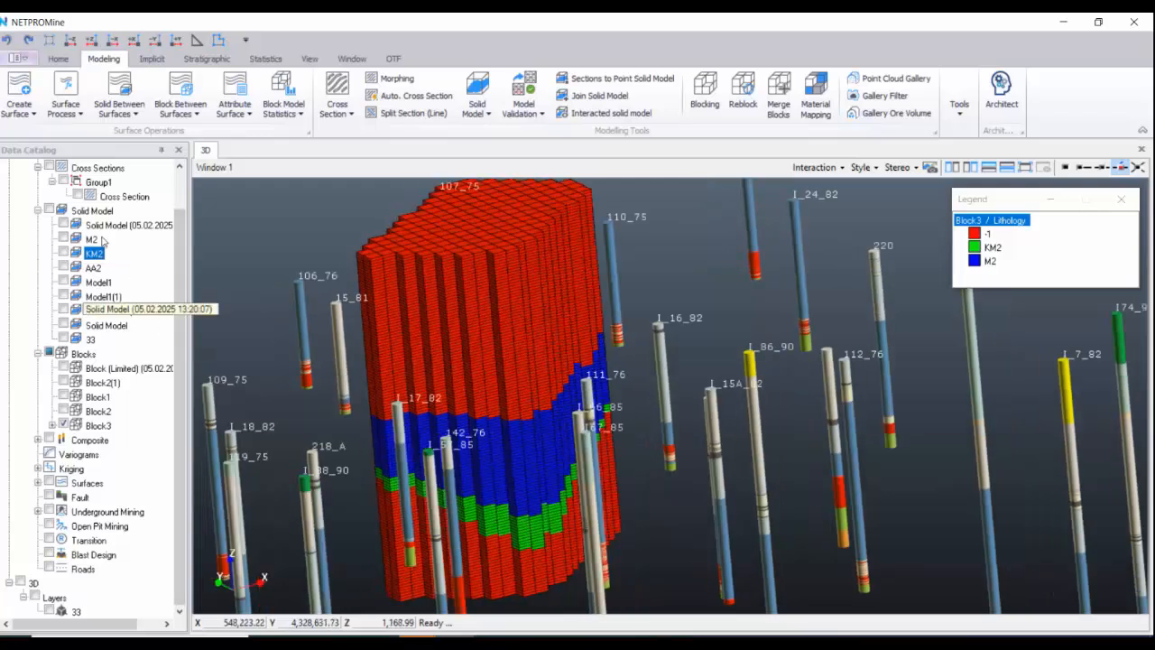
- Turn off the area borders in the style of Block3
{"action": "right_click", "coordinate": [133, 429]}
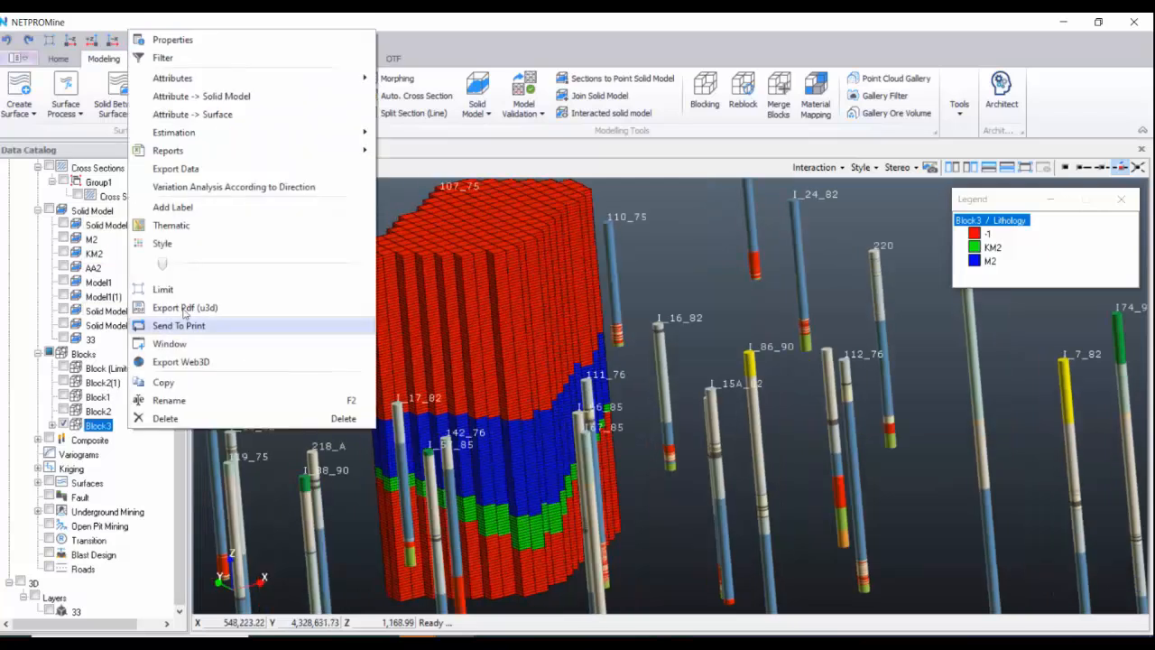
{"action": "left_click", "coordinate": [207, 243]}
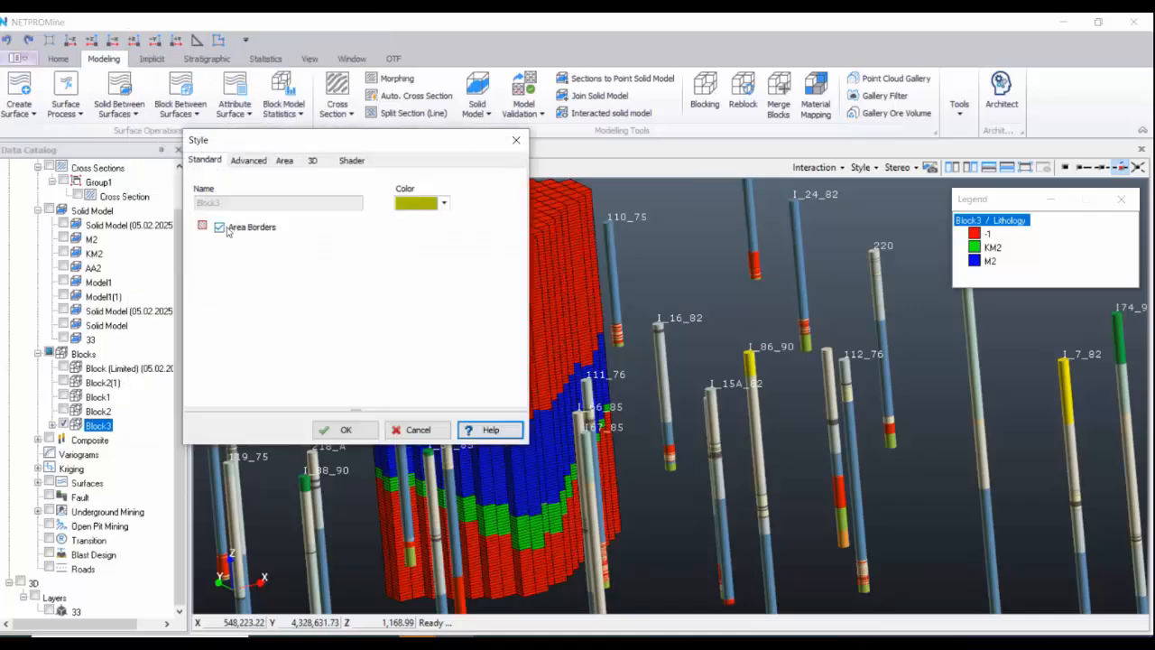
{"action": "left_click", "coordinate": [345, 430]}
{"action": "scroll", "coordinate": [573, 406], "scroll_direction": "down", "scroll_amount": 3}
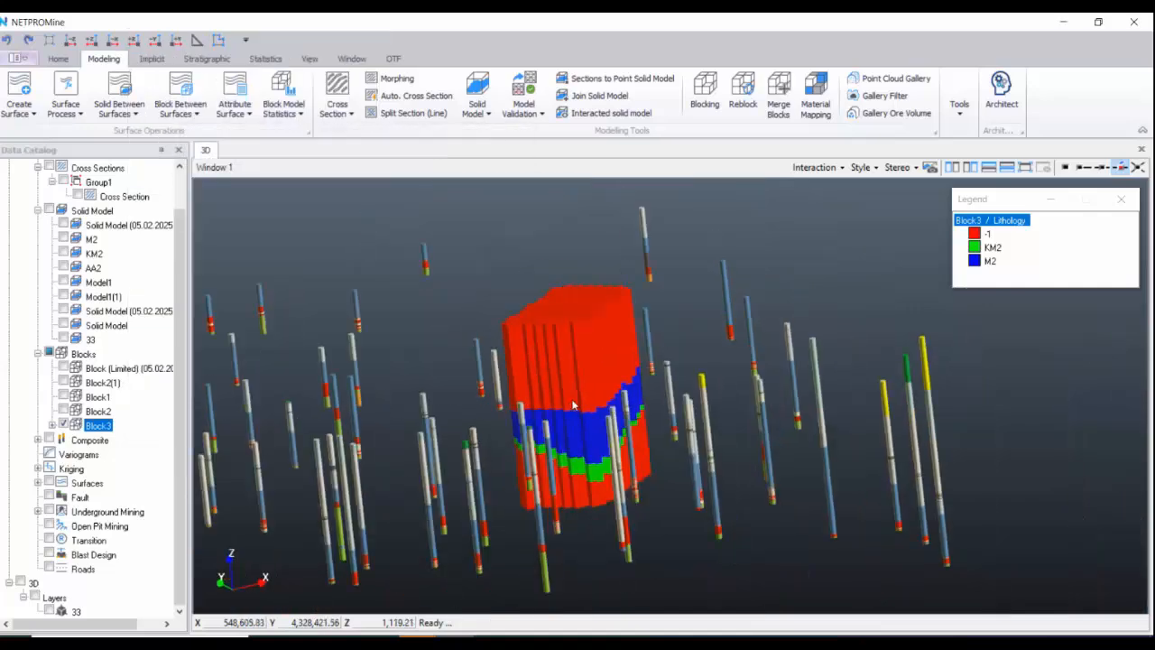
{"action": "left_click_drag", "start_coordinate": [573, 406], "coordinate": [534, 431]}
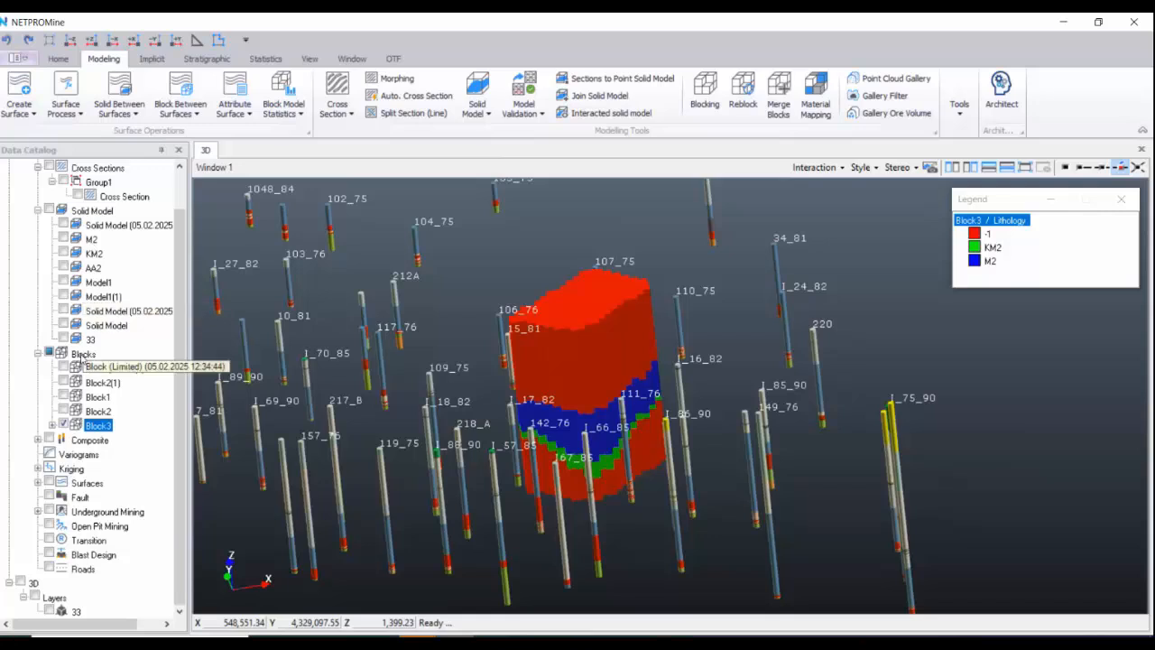
- Display solid models M2 and KM2 again and make M2 highly transparent
{"action": "left_click_drag", "start_coordinate": [106, 239], "coordinate": [60, 237]}
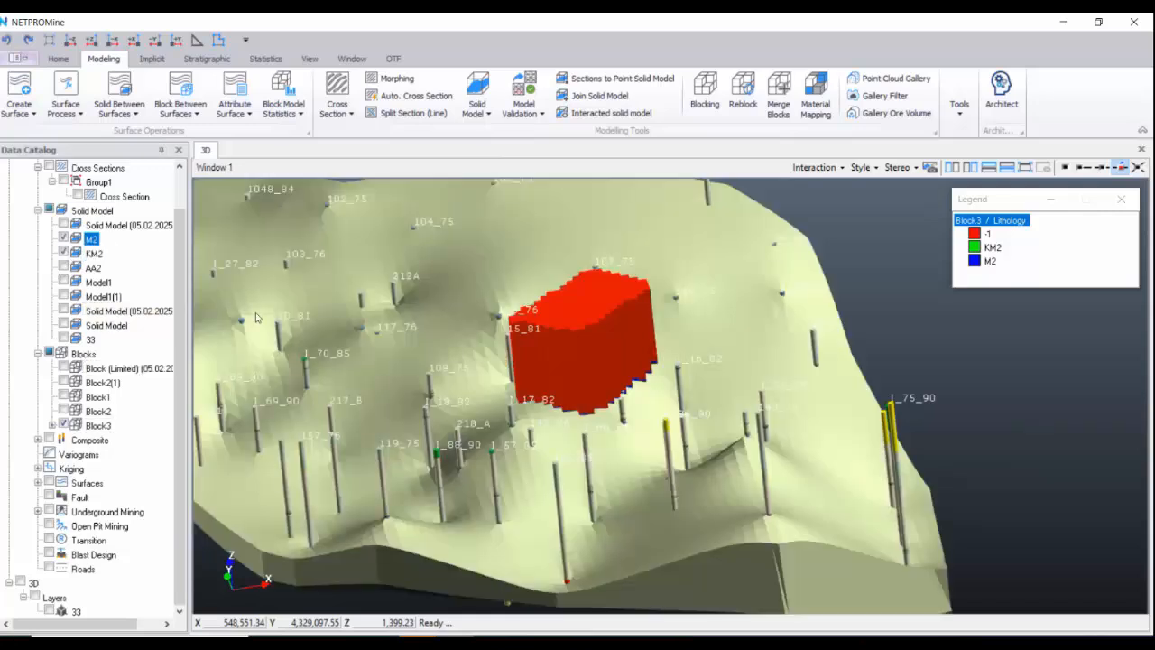
{"action": "scroll", "coordinate": [255, 317], "scroll_direction": "down", "scroll_amount": 3}
{"action": "middle_click_drag", "start_coordinate": [632, 406], "coordinate": [799, 402]}
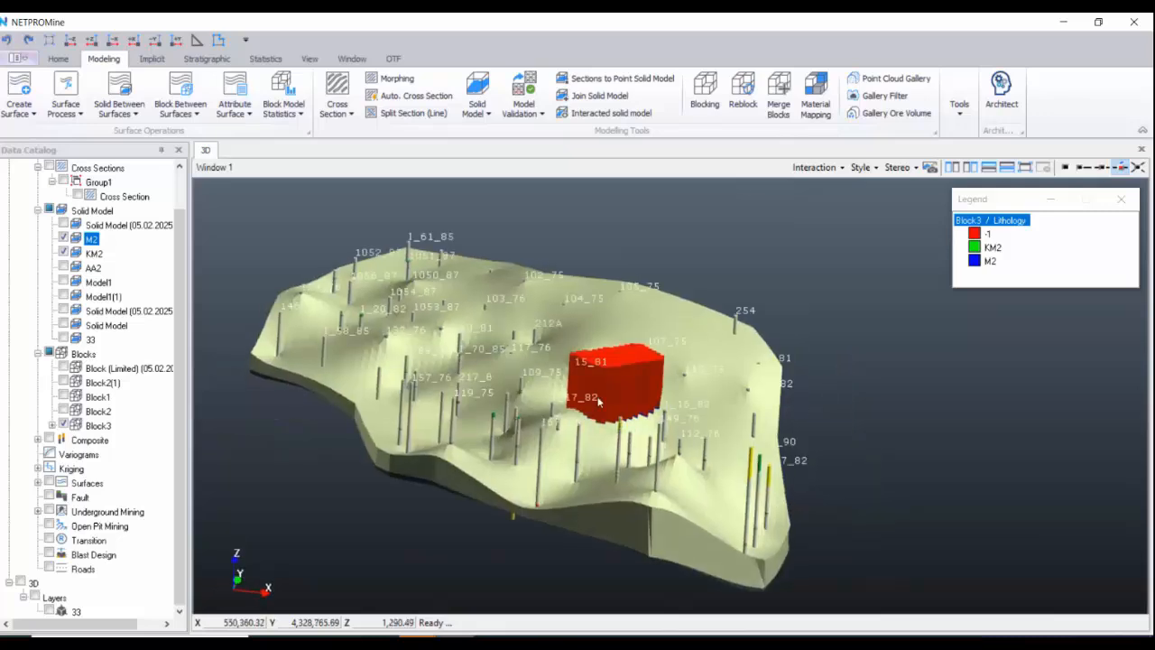
{"action": "right_click", "coordinate": [104, 239]}
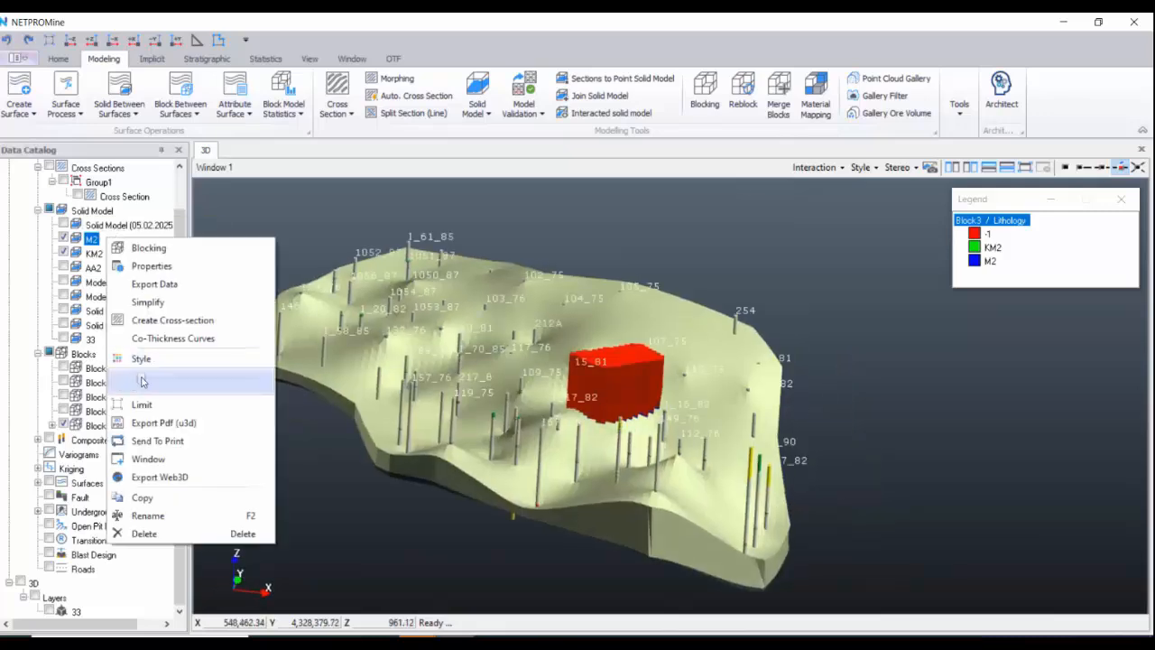
{"action": "left_click_drag", "start_coordinate": [142, 381], "coordinate": [249, 392]}
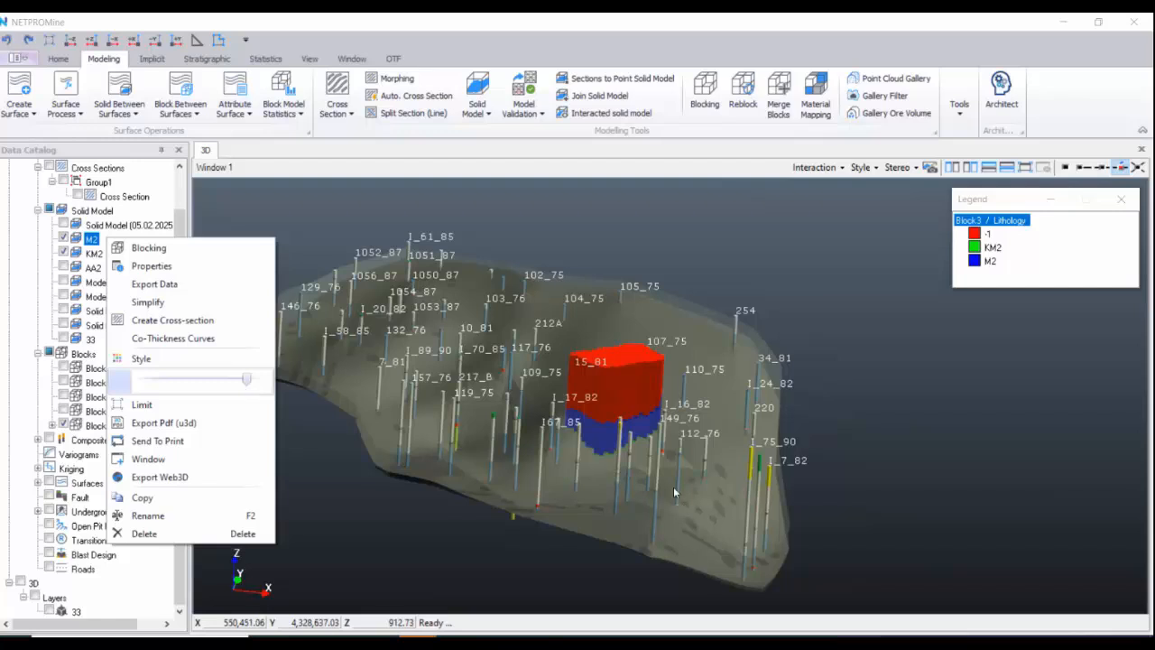
{"action": "scroll", "coordinate": [611, 434], "scroll_direction": "up", "scroll_amount": 3}
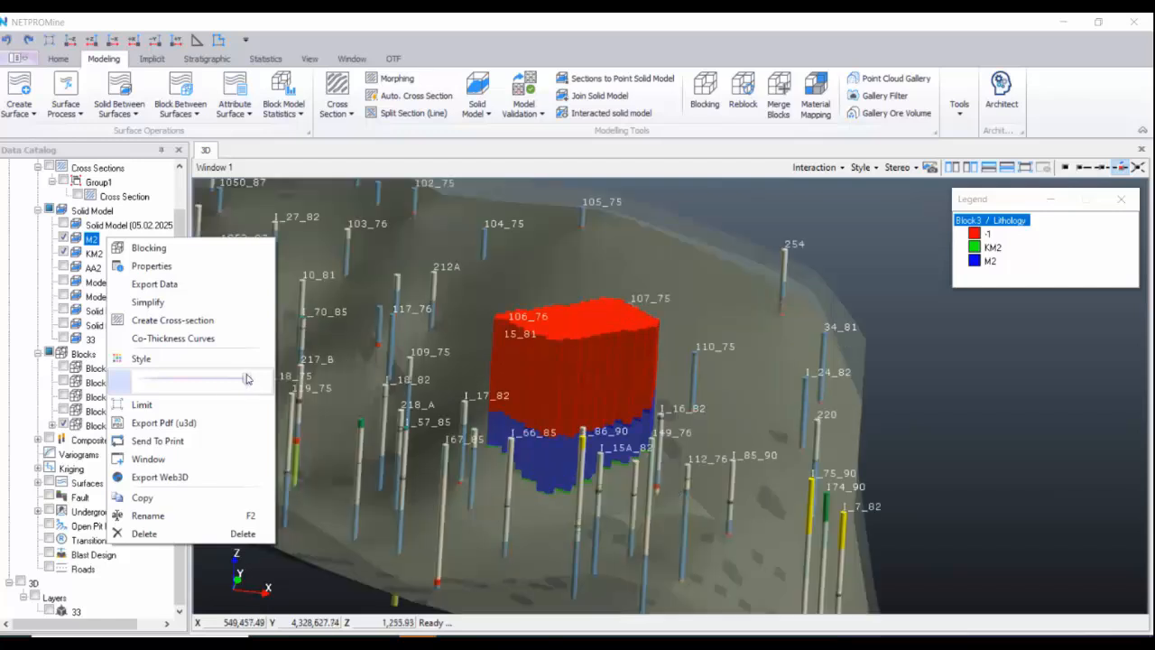
- Make solid model KM2 highly transparent and view the mapped blocks inside both solids
{"action": "right_click", "coordinate": [124, 257]}
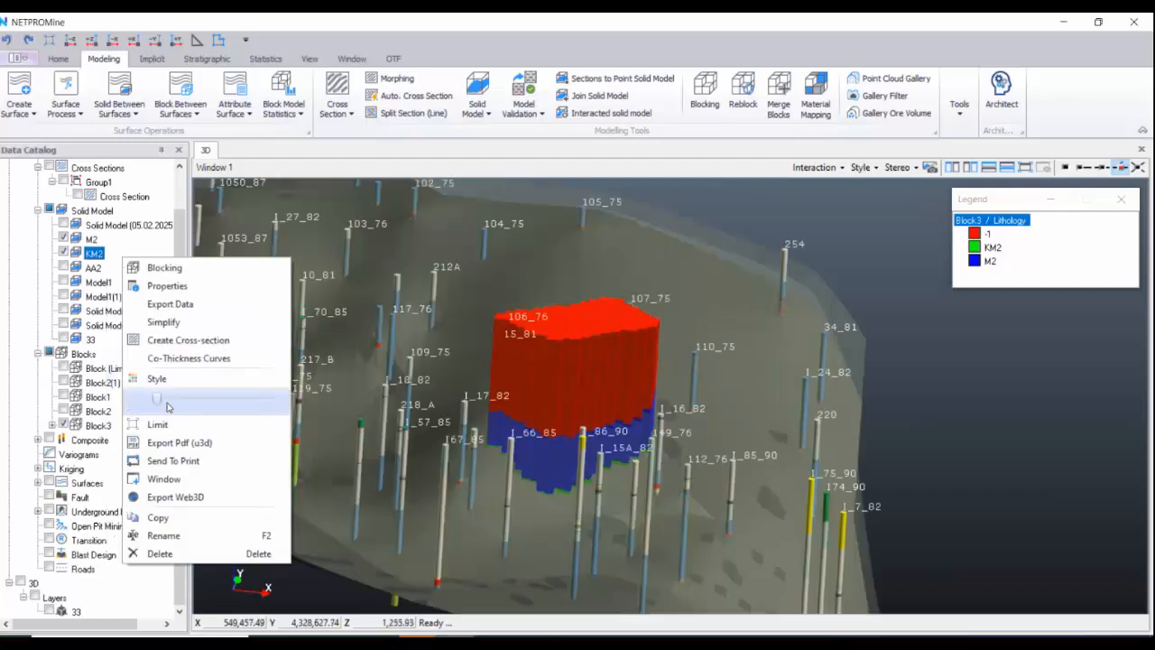
{"action": "left_click_drag", "start_coordinate": [158, 399], "coordinate": [305, 380]}
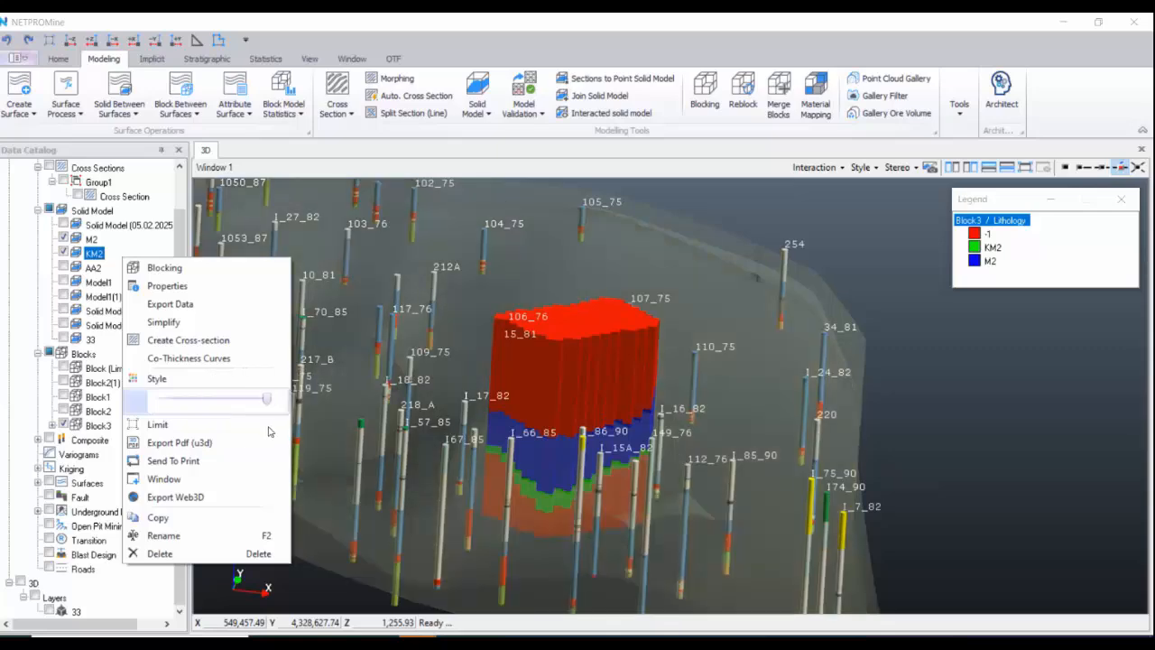
{"action": "left_click", "coordinate": [382, 370]}
{"action": "scroll", "coordinate": [583, 433], "scroll_direction": "down", "scroll_amount": 3}
{"action": "left_click_drag", "start_coordinate": [583, 433], "coordinate": [611, 420]}
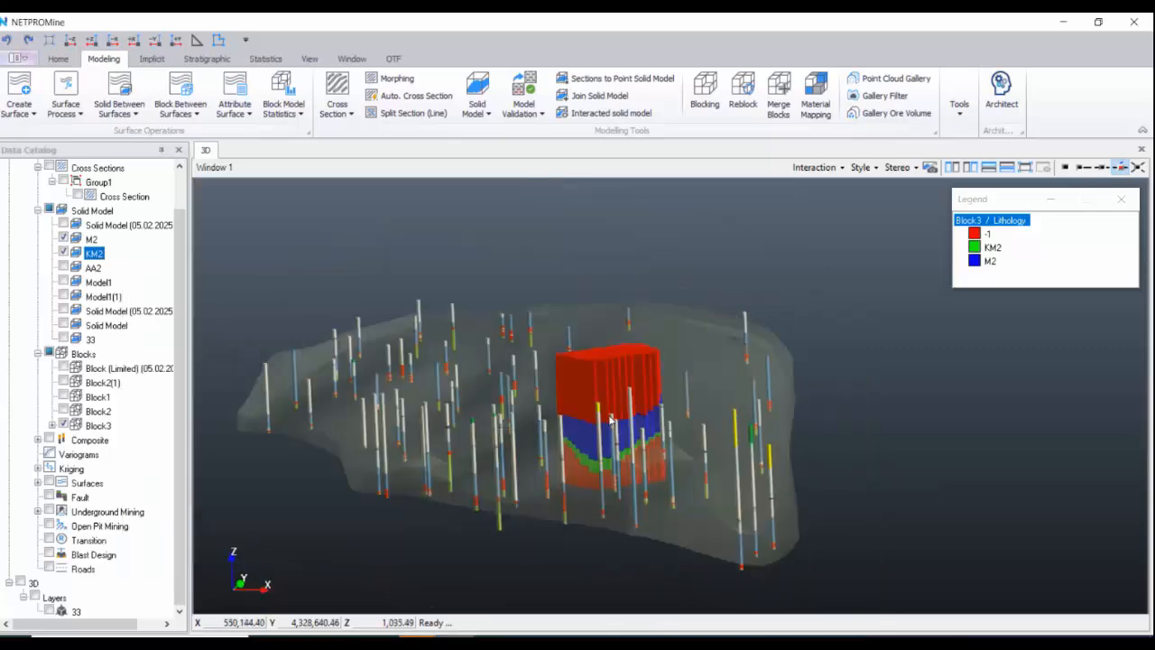
- Hide the -1 lithology class of Block3 and examine the remaining KM2 and M2 blocks inside the solids
{"action": "scroll", "coordinate": [611, 420], "scroll_direction": "up", "scroll_amount": 5}
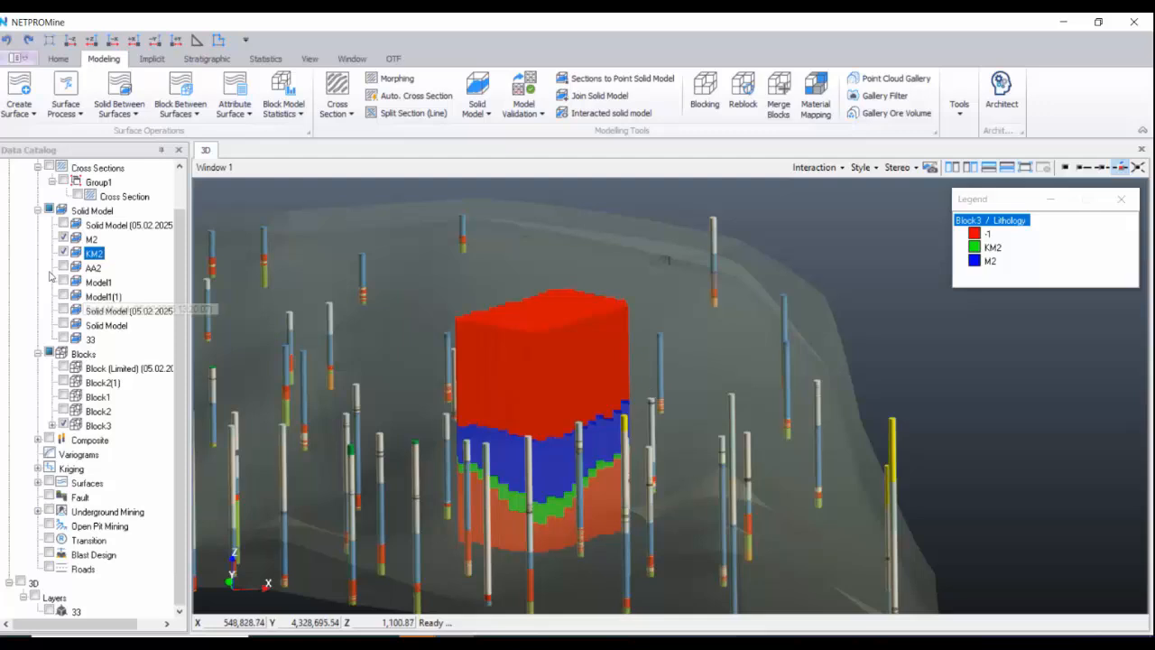
{"action": "left_click", "coordinate": [52, 425]}
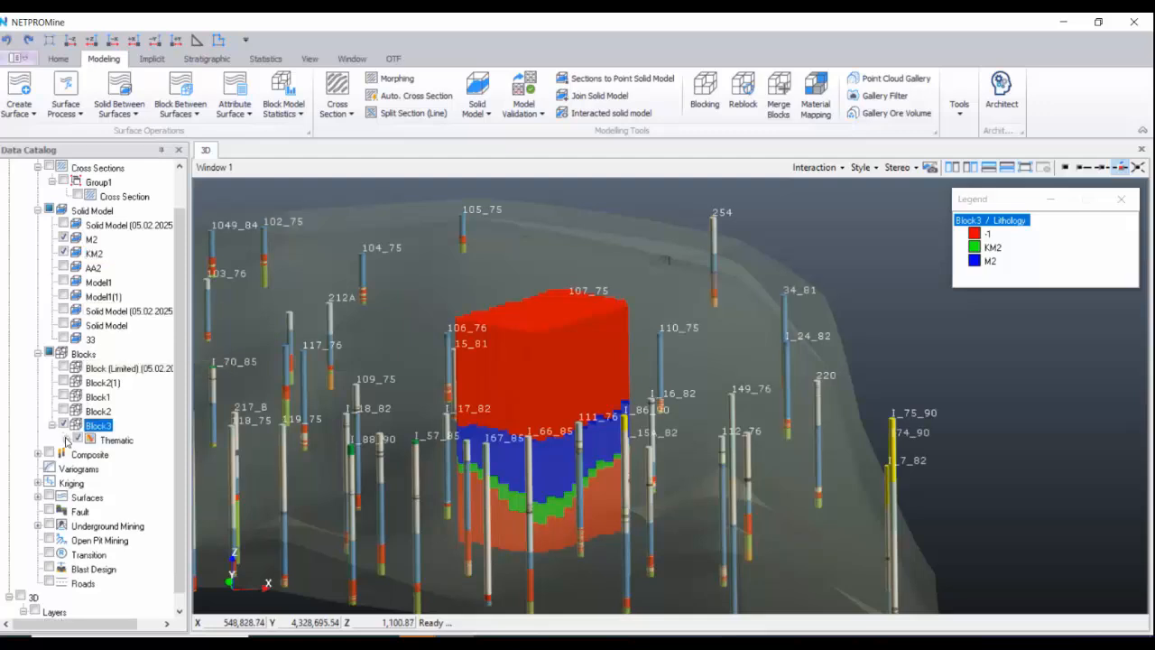
{"action": "left_click", "coordinate": [66, 439]}
{"action": "left_click", "coordinate": [92, 453]}
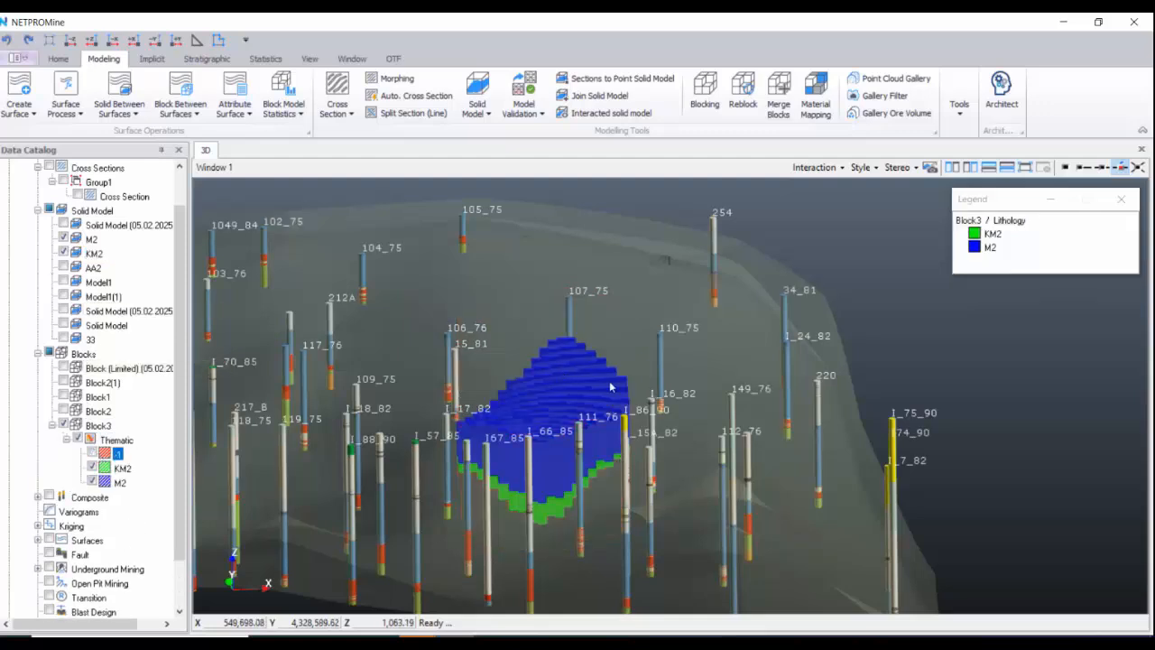
{"action": "scroll", "coordinate": [586, 365], "scroll_direction": "down", "scroll_amount": 2}
{"action": "left_click_drag", "start_coordinate": [584, 363], "coordinate": [579, 434]}
{"action": "scroll", "coordinate": [578, 434], "scroll_direction": "up", "scroll_amount": 2}
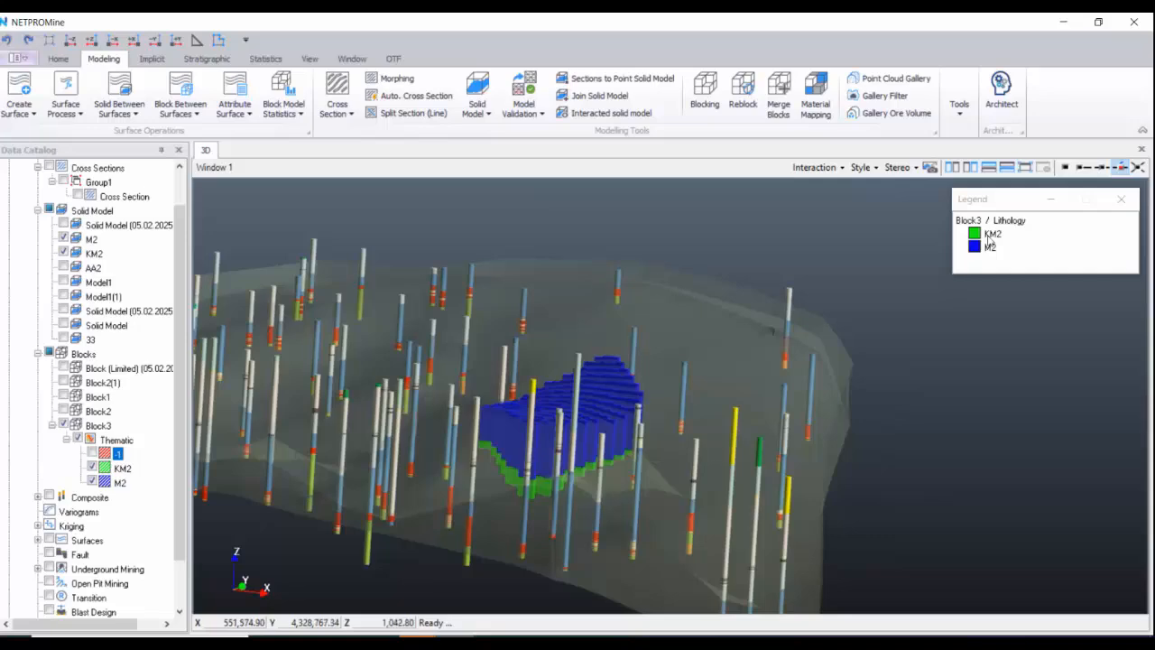
{"action": "left_click_drag", "start_coordinate": [360, 466], "coordinate": [549, 479]}
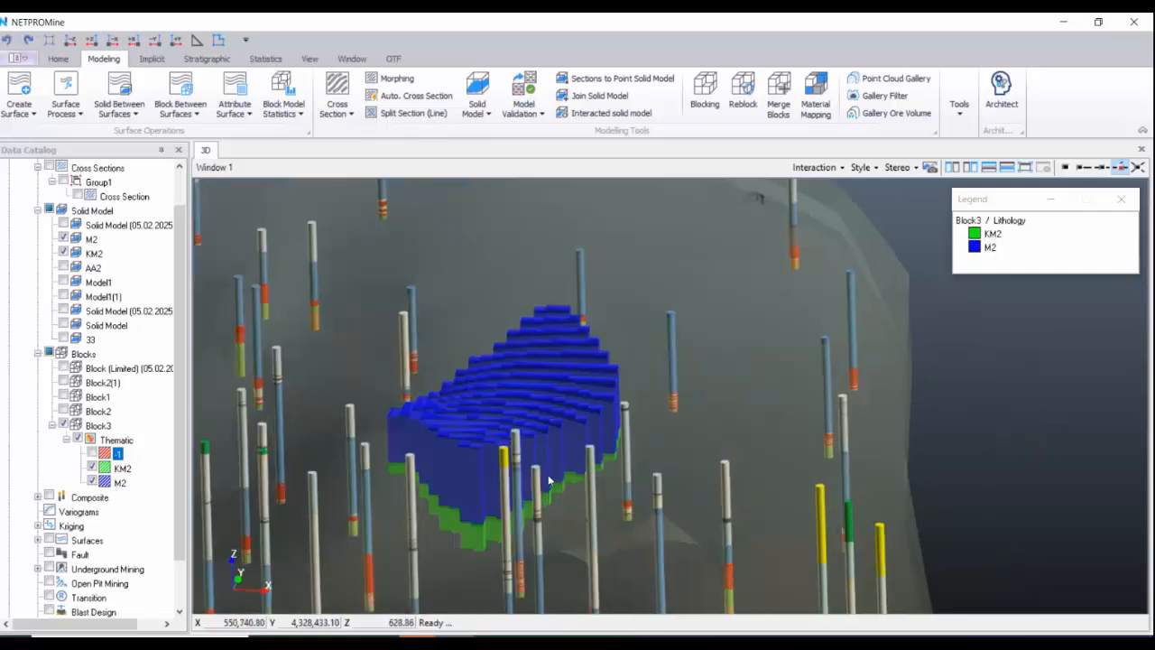
{"action": "scroll", "coordinate": [552, 483], "scroll_direction": "down", "scroll_amount": 2}
{"action": "scroll", "coordinate": [552, 485], "scroll_direction": "down", "scroll_amount": 3}
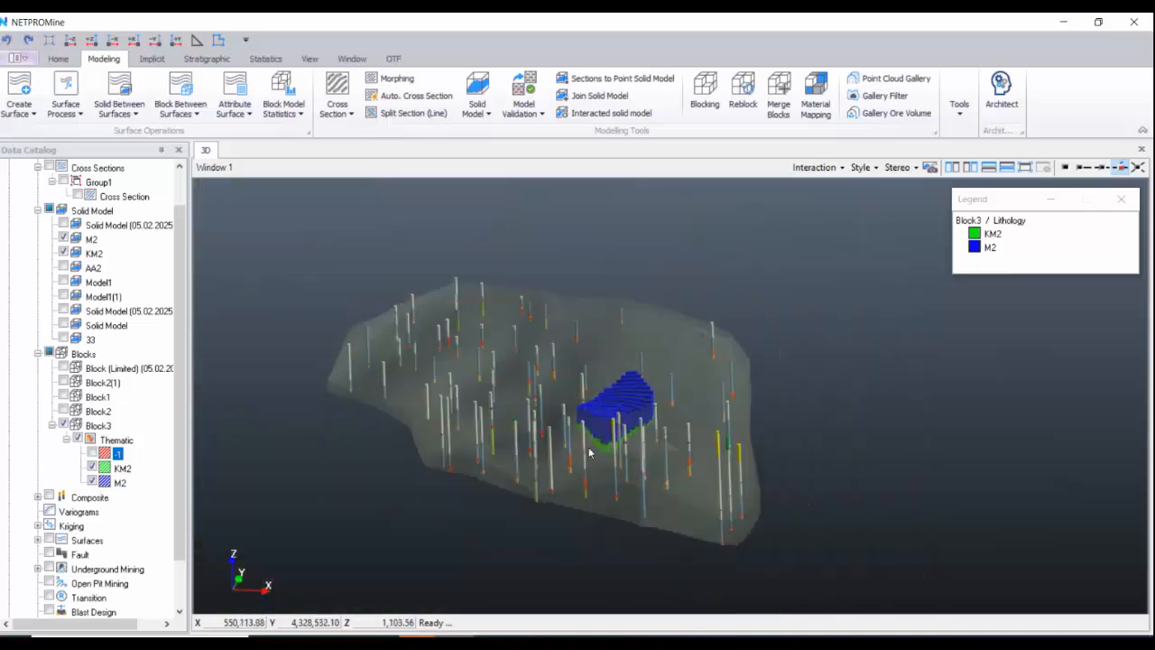
{"action": "scroll", "coordinate": [585, 469], "scroll_direction": "up", "scroll_amount": 2}
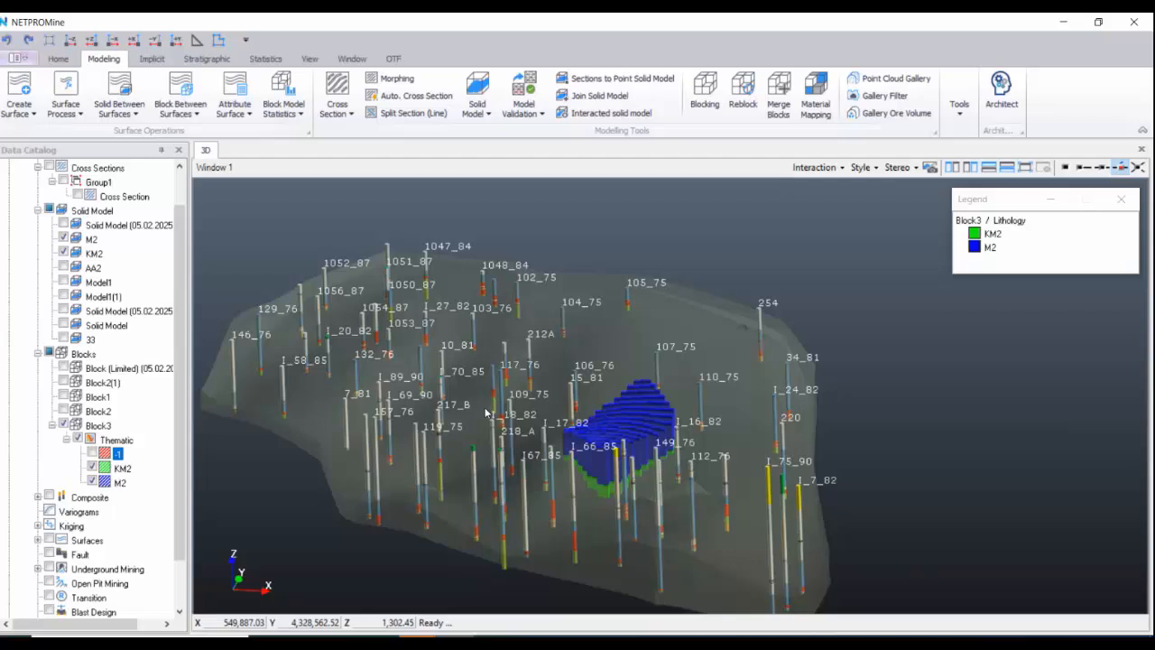
- Hide Block3 and make solid models KM2 and M2 opaque again
{"action": "left_click", "coordinate": [64, 424]}
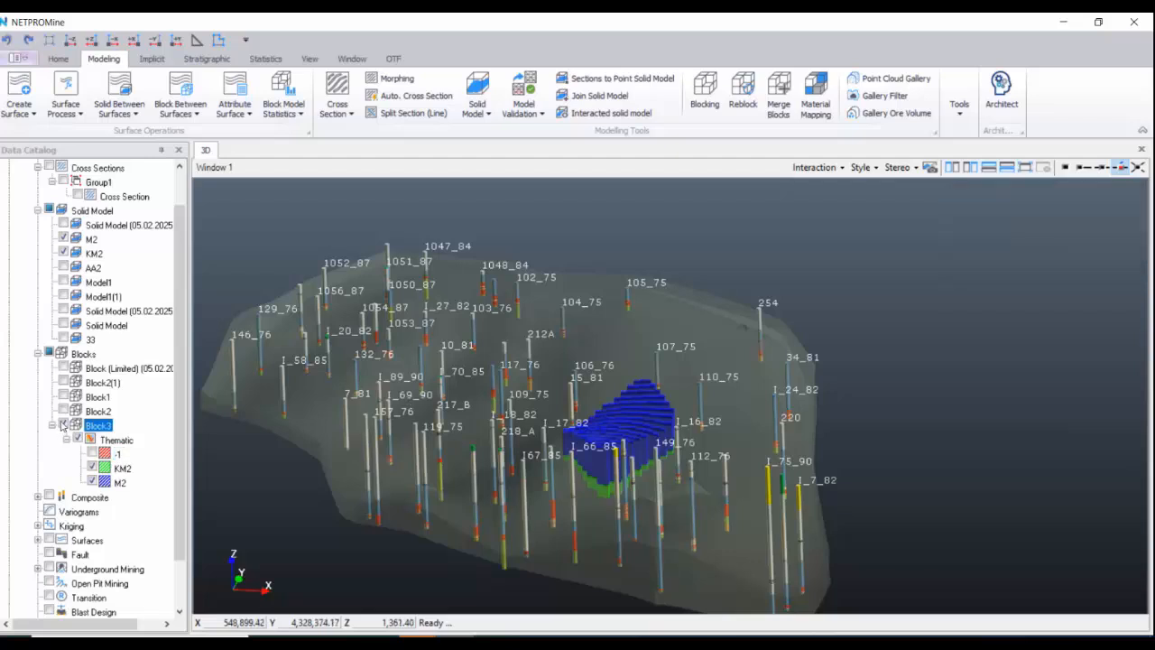
{"action": "left_click", "coordinate": [63, 425]}
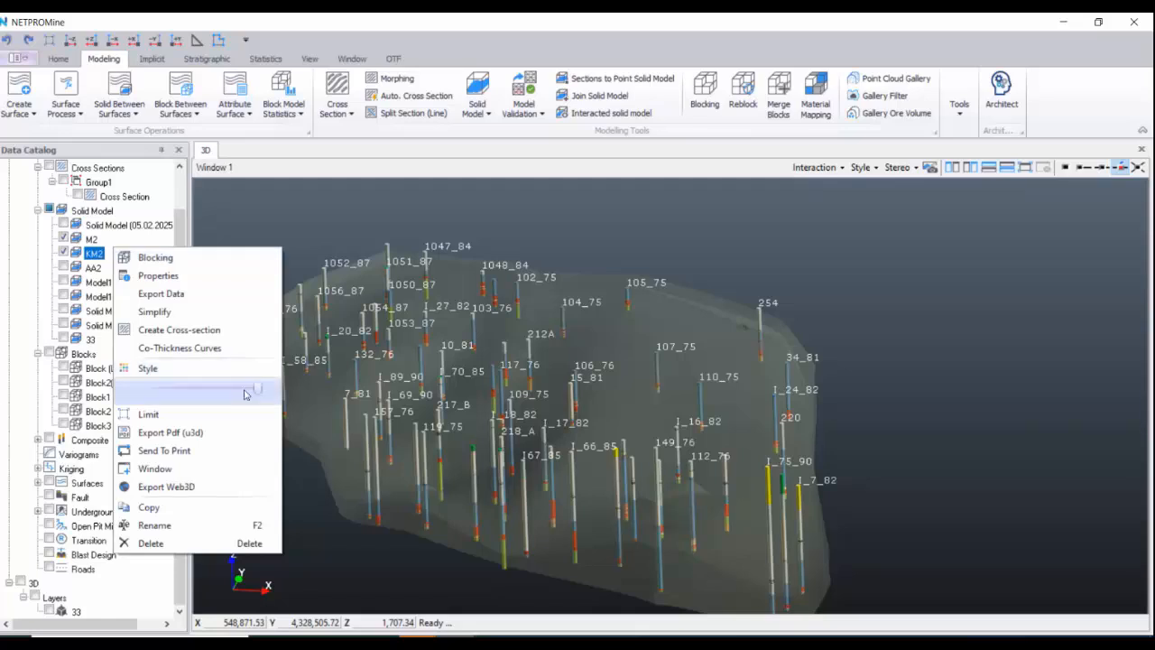
{"action": "left_click_drag", "start_coordinate": [261, 390], "coordinate": [181, 389]}
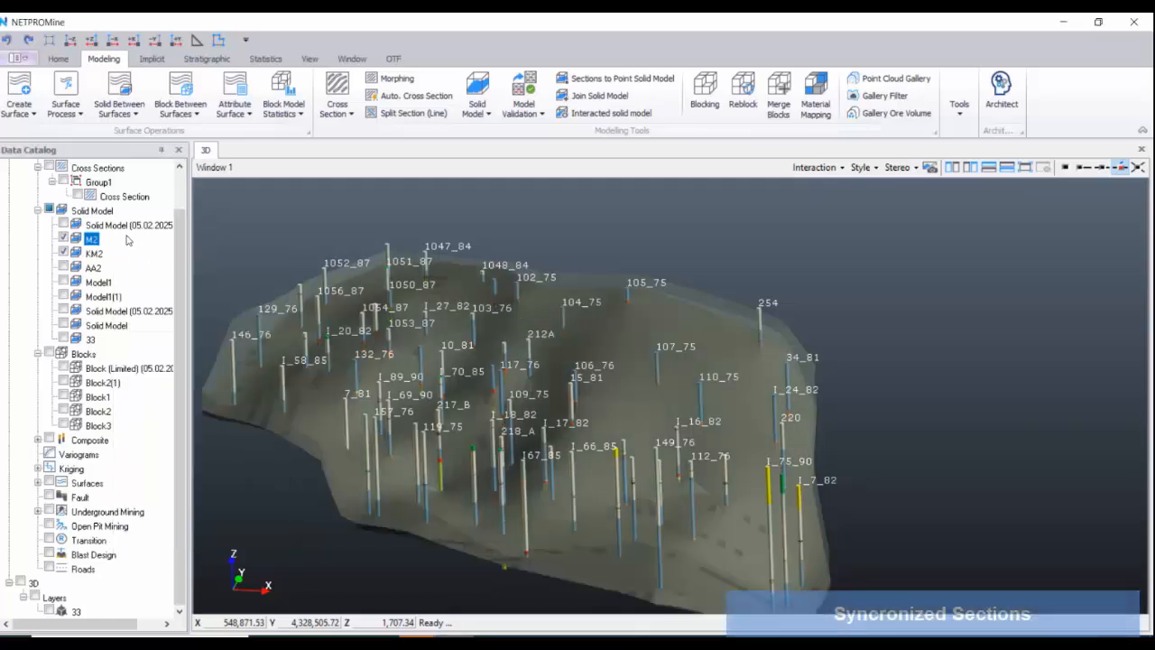
{"action": "right_click", "coordinate": [129, 237]}
{"action": "left_click_drag", "start_coordinate": [267, 376], "coordinate": [194, 376]}
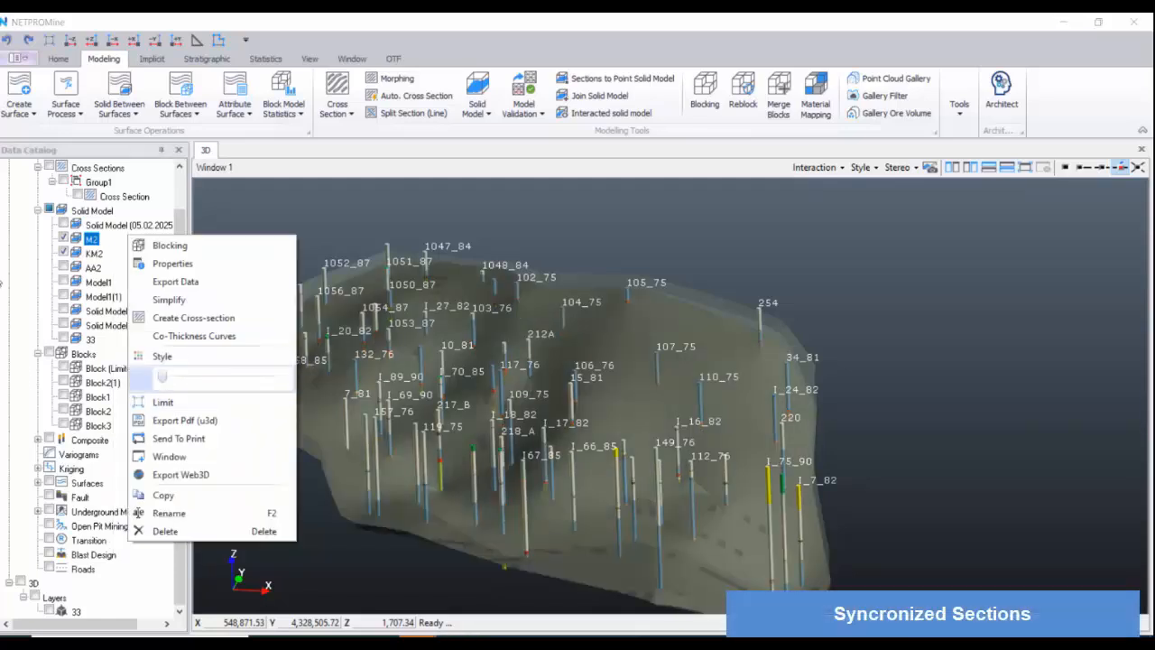
{"action": "mouse_move", "coordinate": [490, 391]}
{"action": "left_mouse_down"}
{"action": "mouse_move", "coordinate": [548, 324]}
{"action": "mouse_move", "coordinate": [538, 359]}
{"action": "mouse_move", "coordinate": [464, 364]}
{"action": "mouse_move", "coordinate": [561, 392]}
{"action": "mouse_move", "coordinate": [565, 500]}
{"action": "mouse_move", "coordinate": [541, 491]}
{"action": "left_mouse_up"}
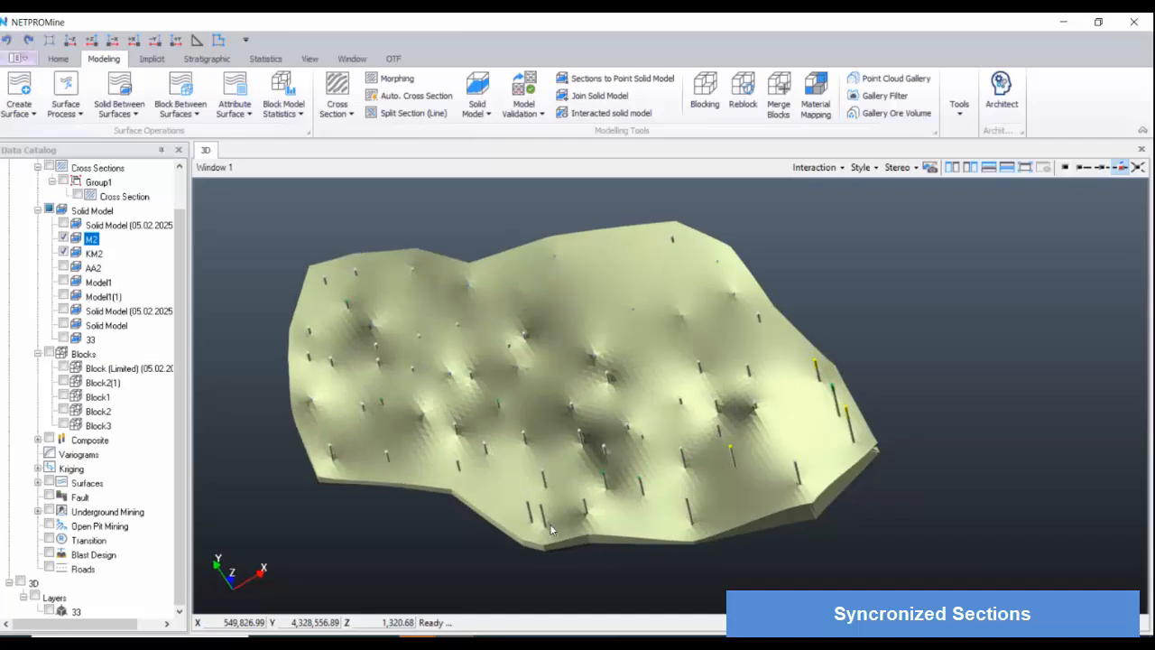
- Set up a plane-type section for all layers with offset 100, 50 from the left and 50 from the right
{"action": "left_click", "coordinate": [70, 41]}
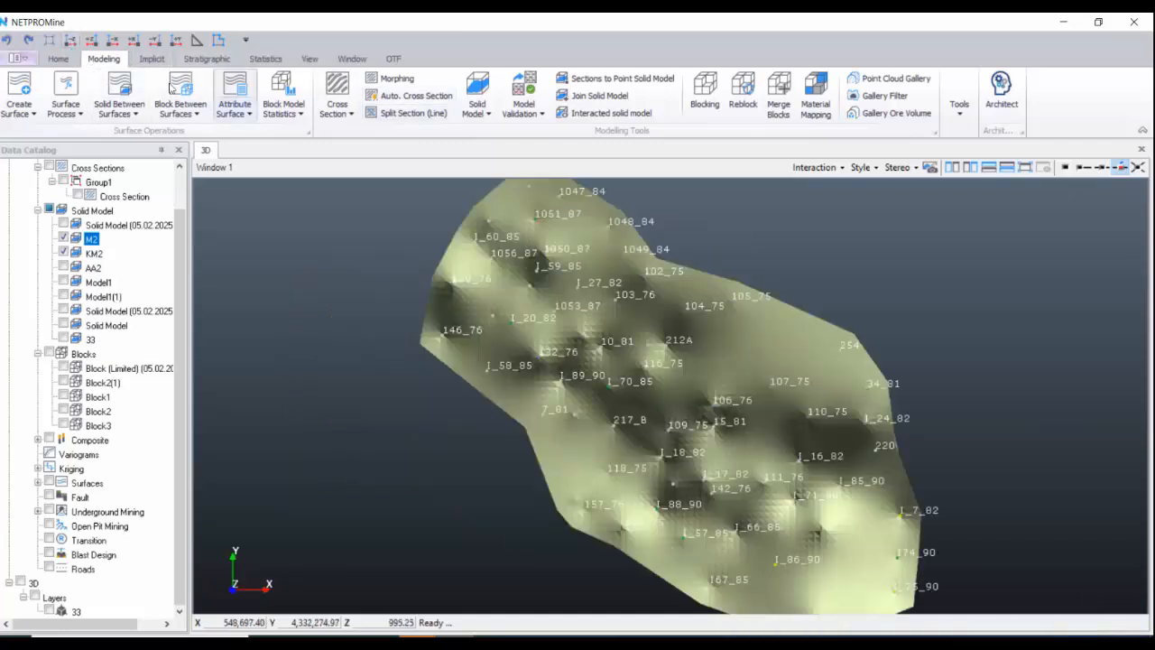
{"action": "left_click", "coordinate": [57, 58]}
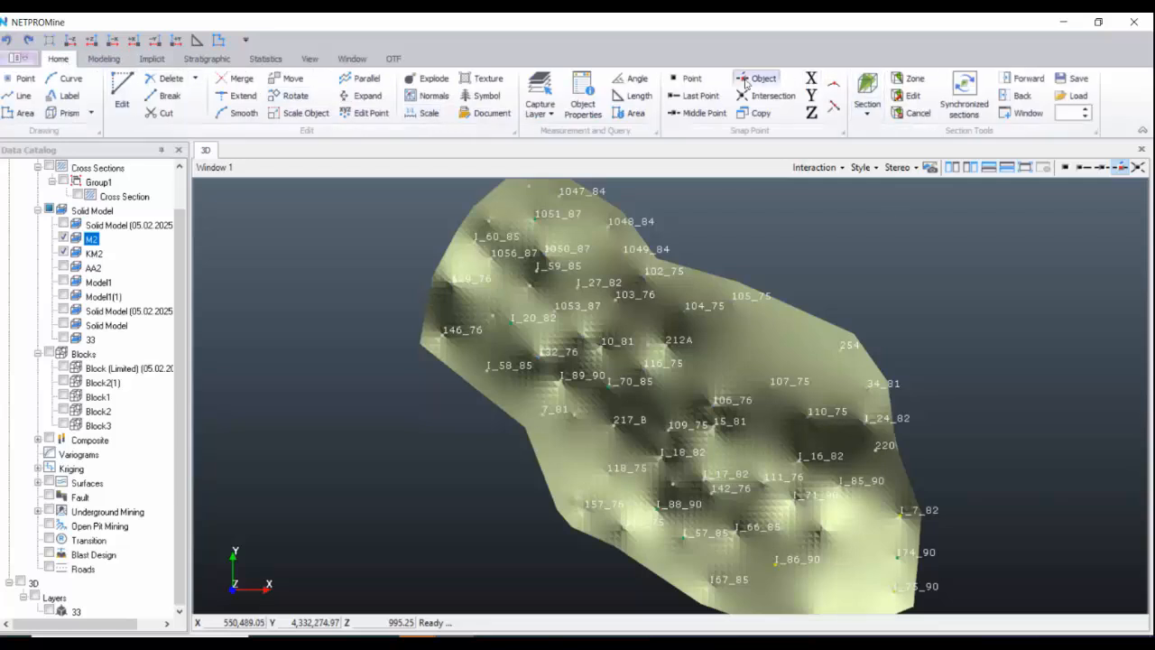
{"action": "left_click", "coordinate": [867, 90]}
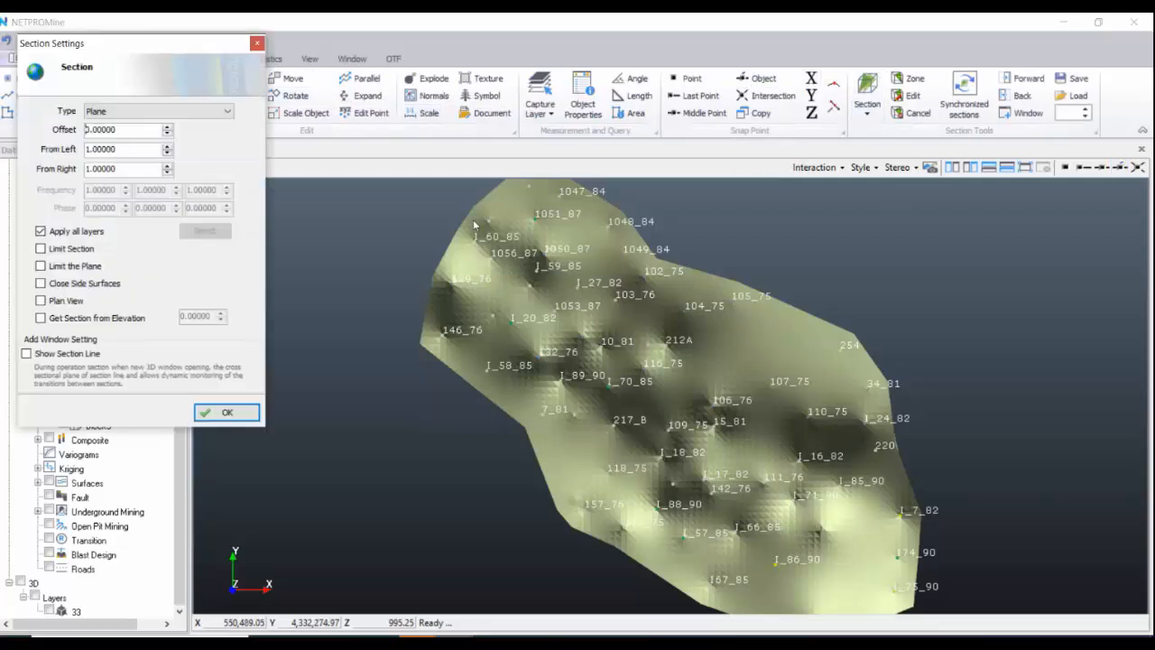
{"action": "left_click_drag", "start_coordinate": [114, 49], "coordinate": [330, 193]}
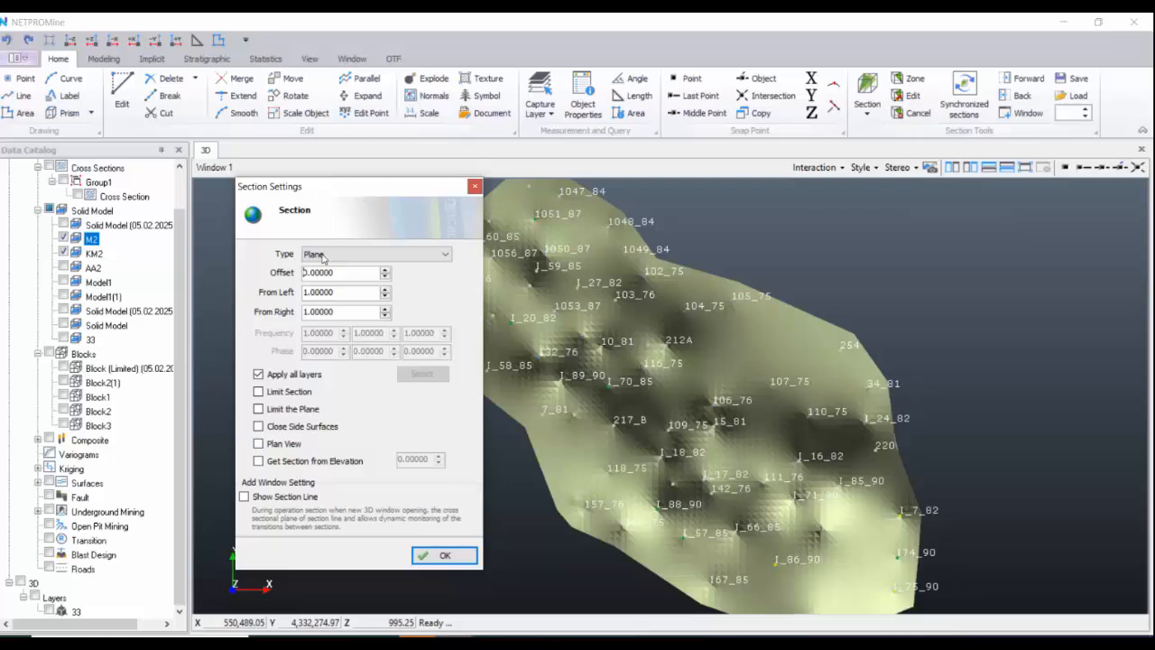
{"action": "left_click_drag", "start_coordinate": [331, 272], "coordinate": [266, 260]}
{"action": "type", "text": "100"}
{"action": "key", "text": "Tab"}
{"action": "type", "text": "5"}
{"action": "key", "text": "Tab"}
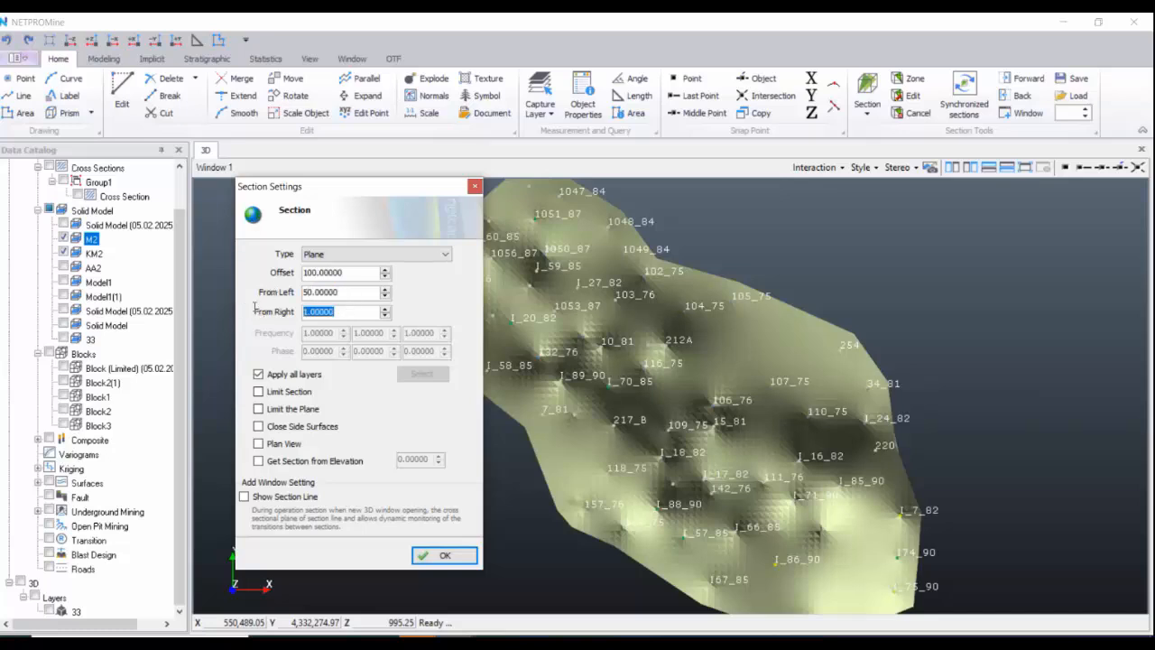
{"action": "type", "text": "50"}
{"action": "left_click", "coordinate": [364, 299]}
{"action": "left_click", "coordinate": [455, 556]}
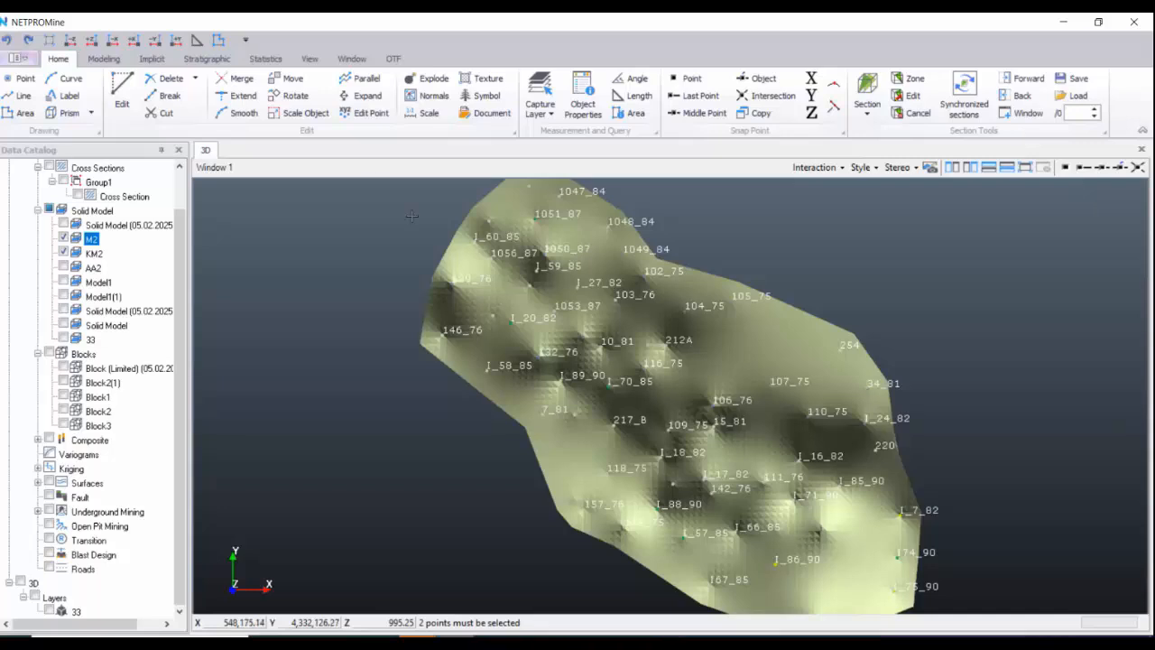
- Place the section line lengthwise through solids M2 and KM2, from beyond their northwest end to beyond their southeast end
{"action": "scroll", "coordinate": [526, 261], "scroll_direction": "down", "scroll_amount": 3}
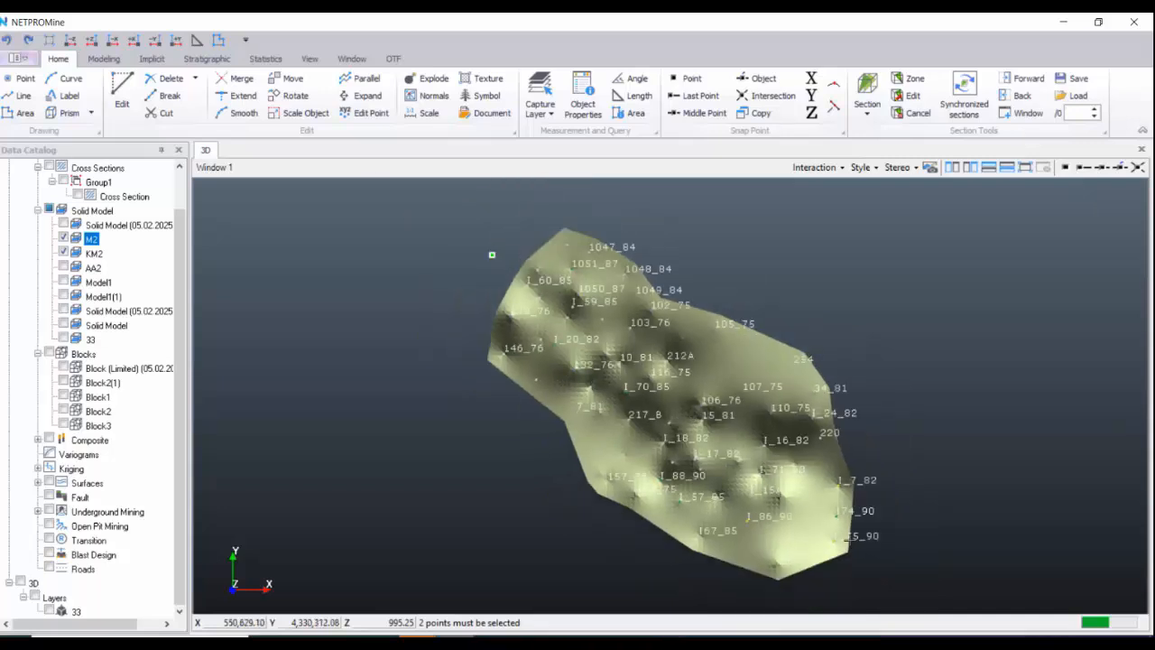
{"action": "left_click", "coordinate": [492, 256]}
{"action": "left_click", "coordinate": [893, 578]}
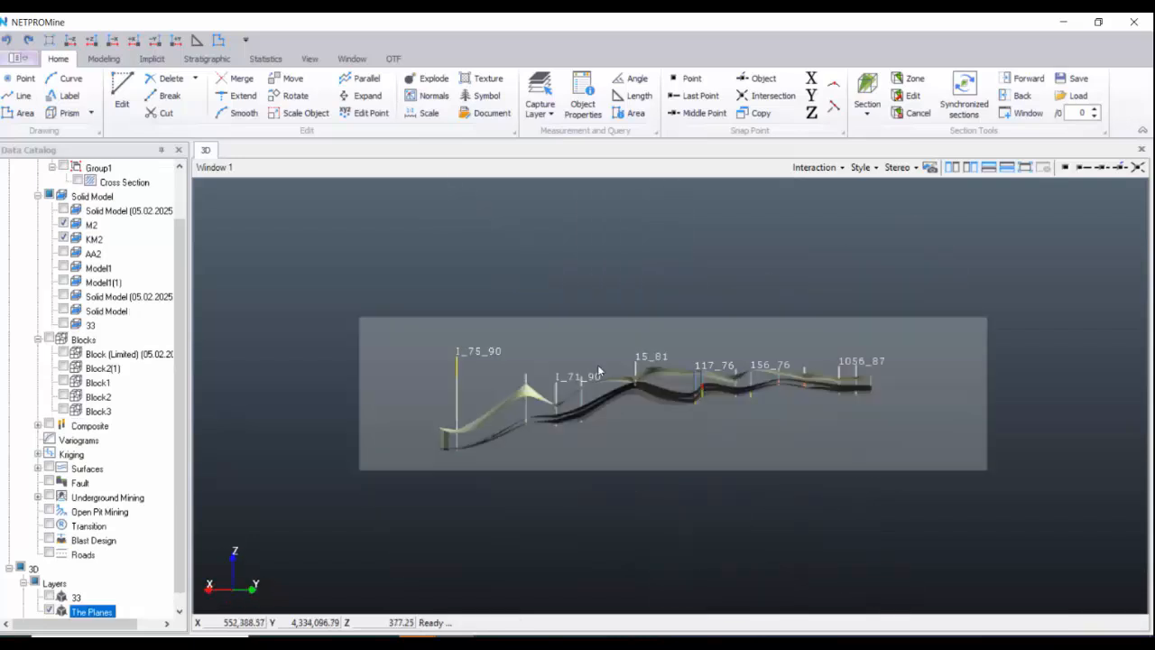
{"action": "scroll", "coordinate": [650, 398], "scroll_direction": "up", "scroll_amount": 3}
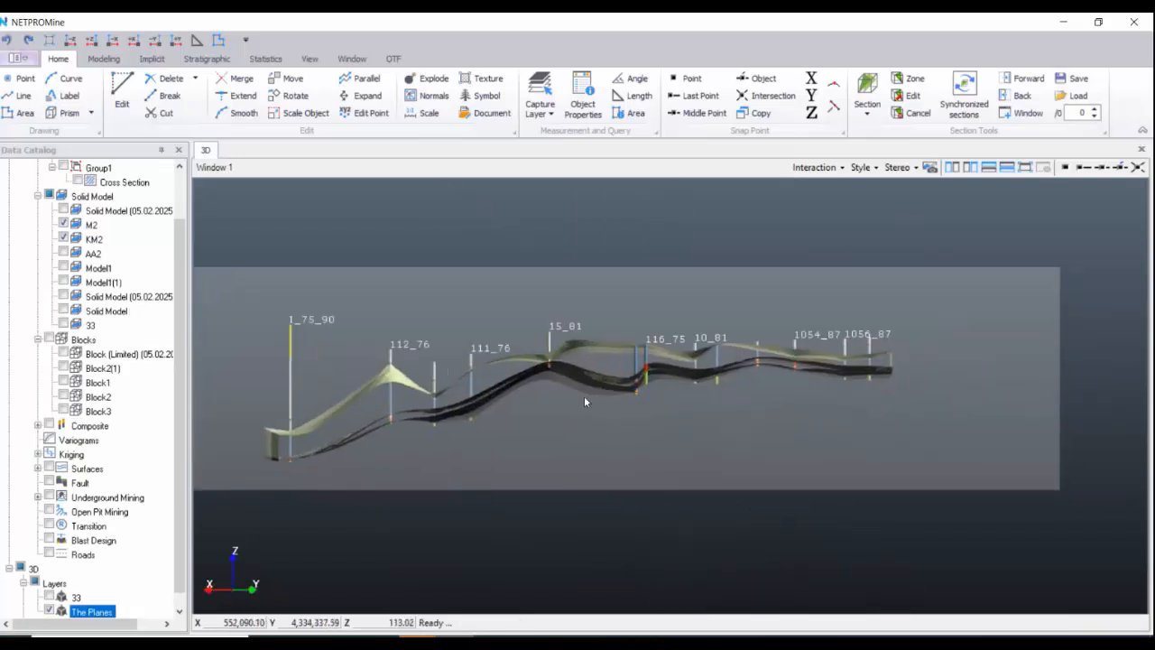
{"action": "middle_click_drag", "start_coordinate": [583, 395], "coordinate": [612, 439]}
{"action": "scroll", "coordinate": [622, 418], "scroll_direction": "up", "scroll_amount": 3}
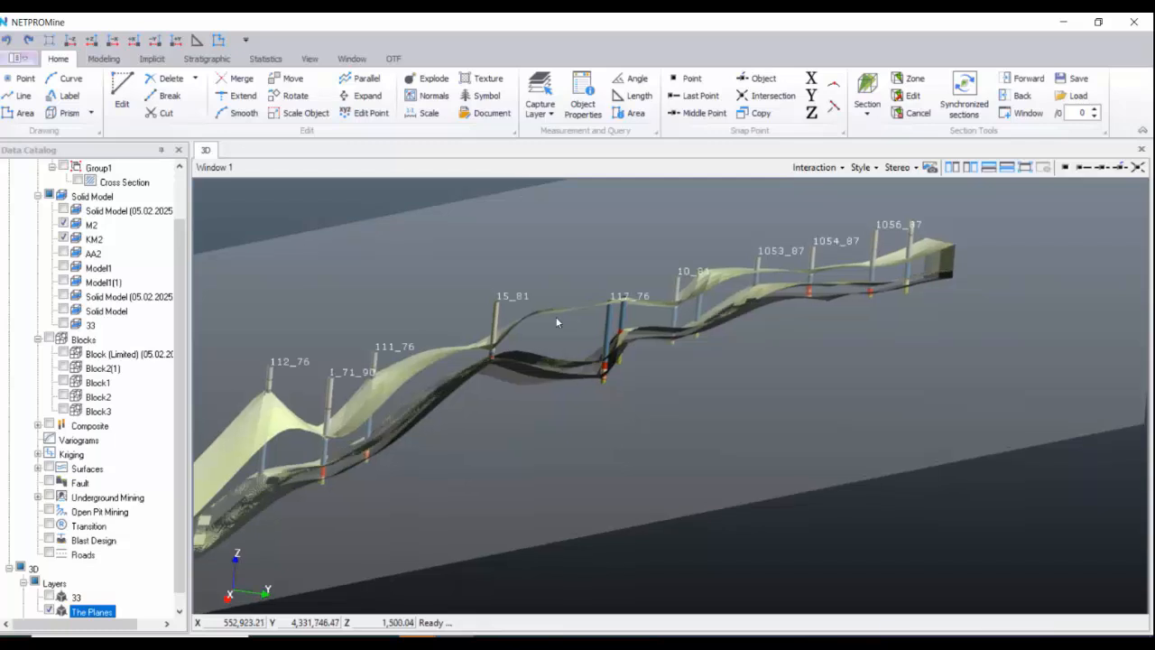
- Step the section forward by five offsets to -500, view the slice through the solids and cancel the section
{"action": "left_click", "coordinate": [1034, 80]}
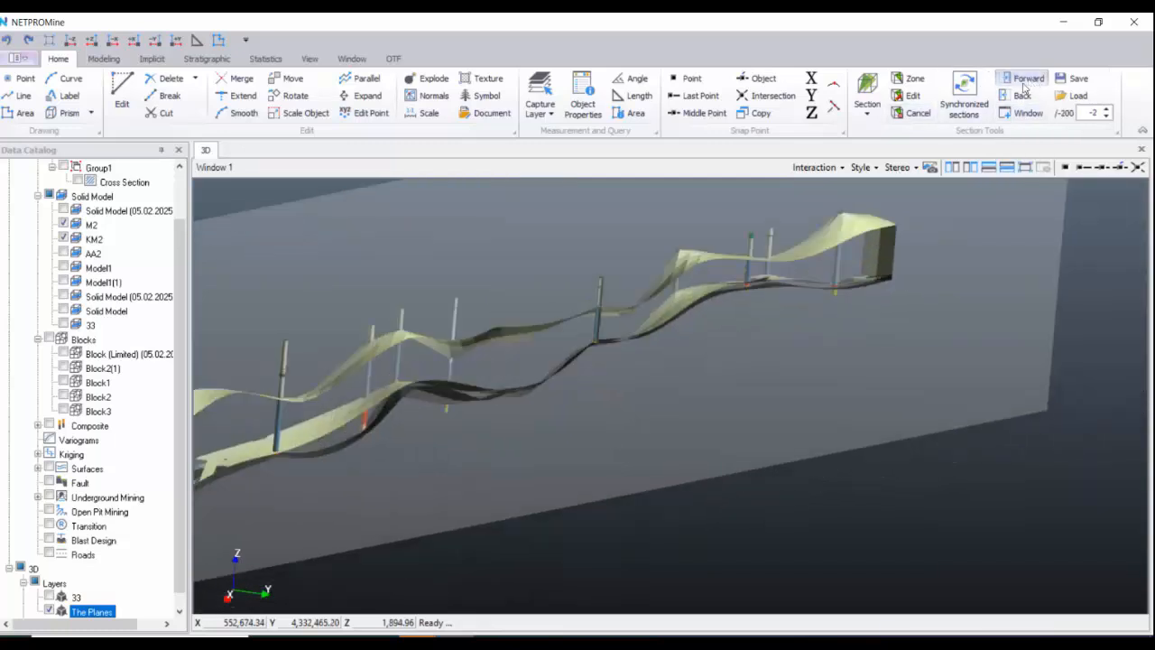
{"action": "left_click", "coordinate": [1029, 82]}
{"action": "left_click", "coordinate": [1026, 81]}
{"action": "left_click", "coordinate": [1026, 81]}
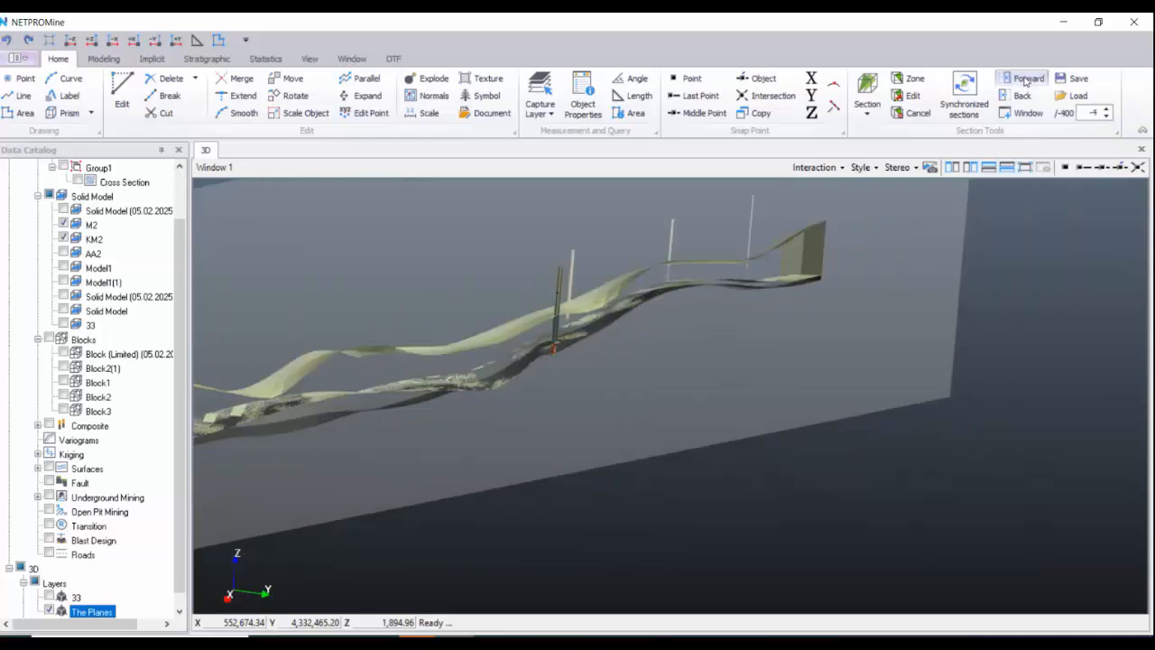
{"action": "left_click", "coordinate": [1026, 81]}
{"action": "left_click_drag", "start_coordinate": [796, 425], "coordinate": [801, 330]}
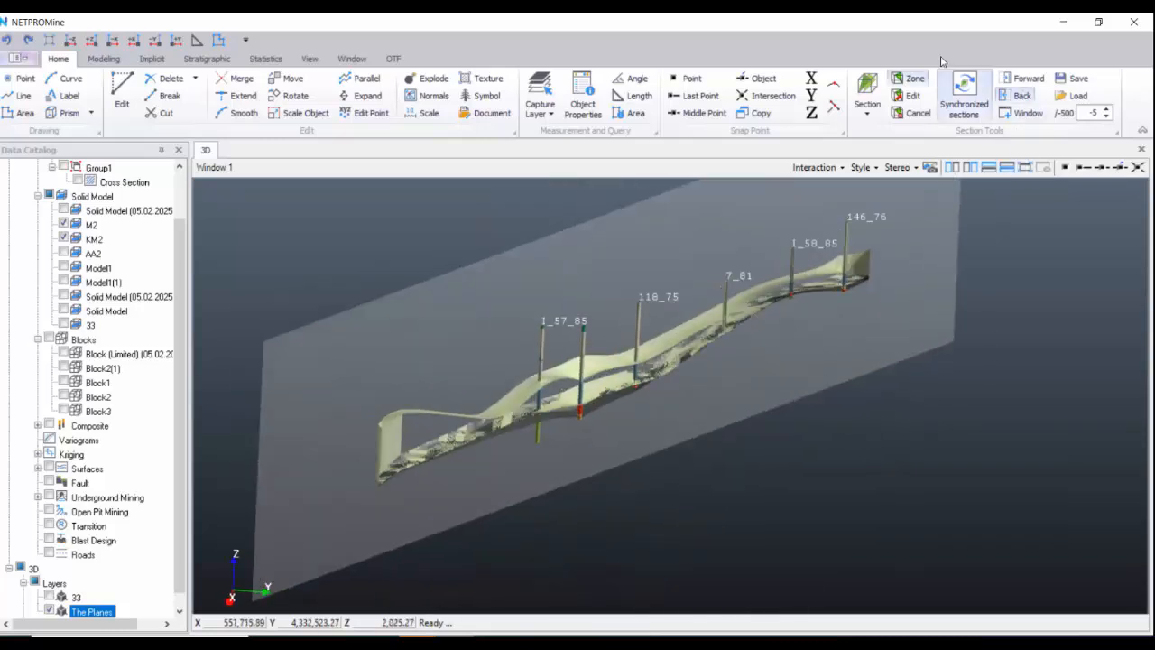
{"action": "left_click", "coordinate": [916, 114]}
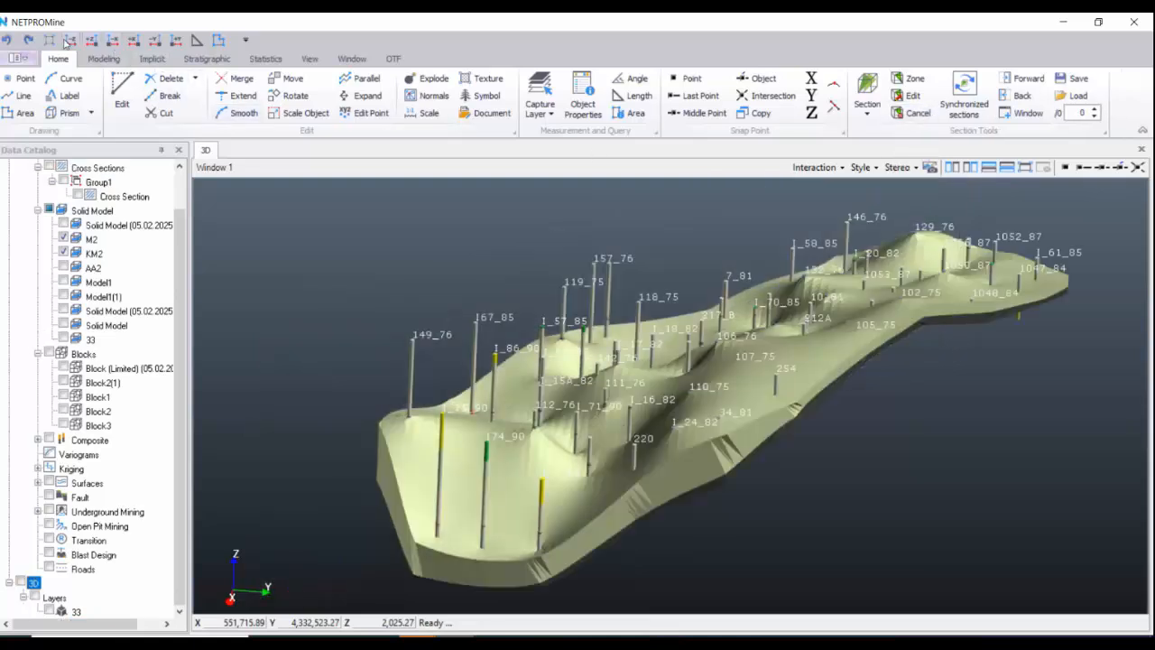
- Set up a plane-type grid section applied to all layers and edit its offset
{"action": "left_click", "coordinate": [66, 43]}
{"action": "left_click", "coordinate": [866, 92]}
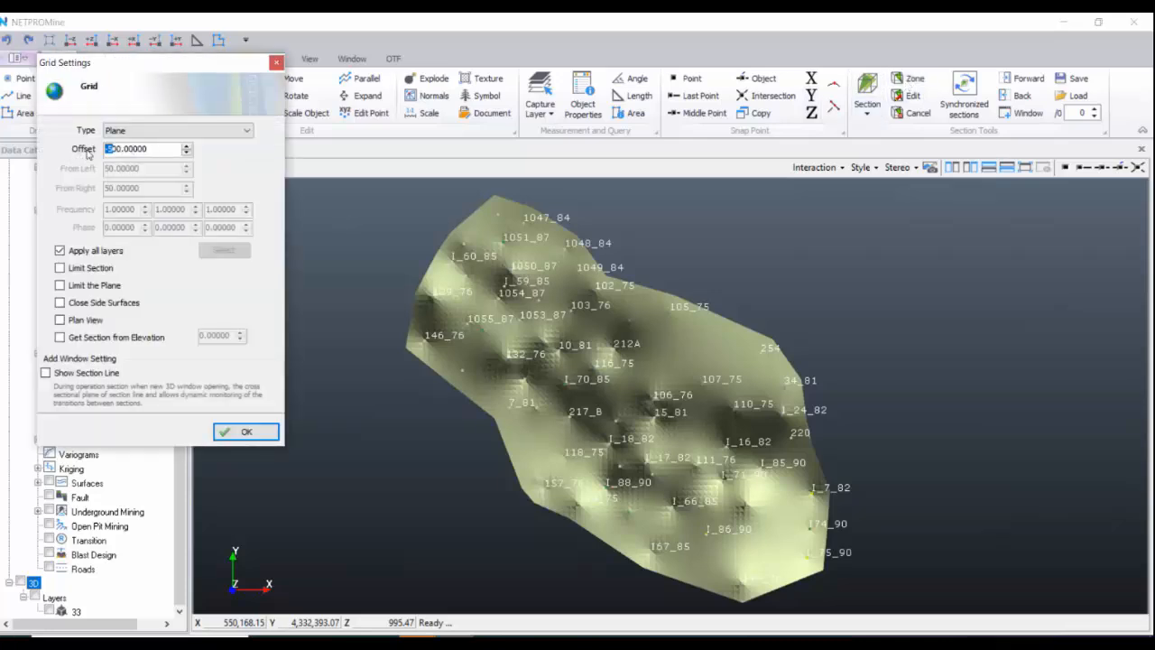
{"action": "type", "text": "1"}
{"action": "mouse_move", "coordinate": [169, 149]}
{"action": "left_mouse_down"}
{"action": "mouse_move", "coordinate": [30, 151]}
{"action": "mouse_move", "coordinate": [191, 150]}
{"action": "left_mouse_up"}
{"action": "left_click", "coordinate": [239, 431]}
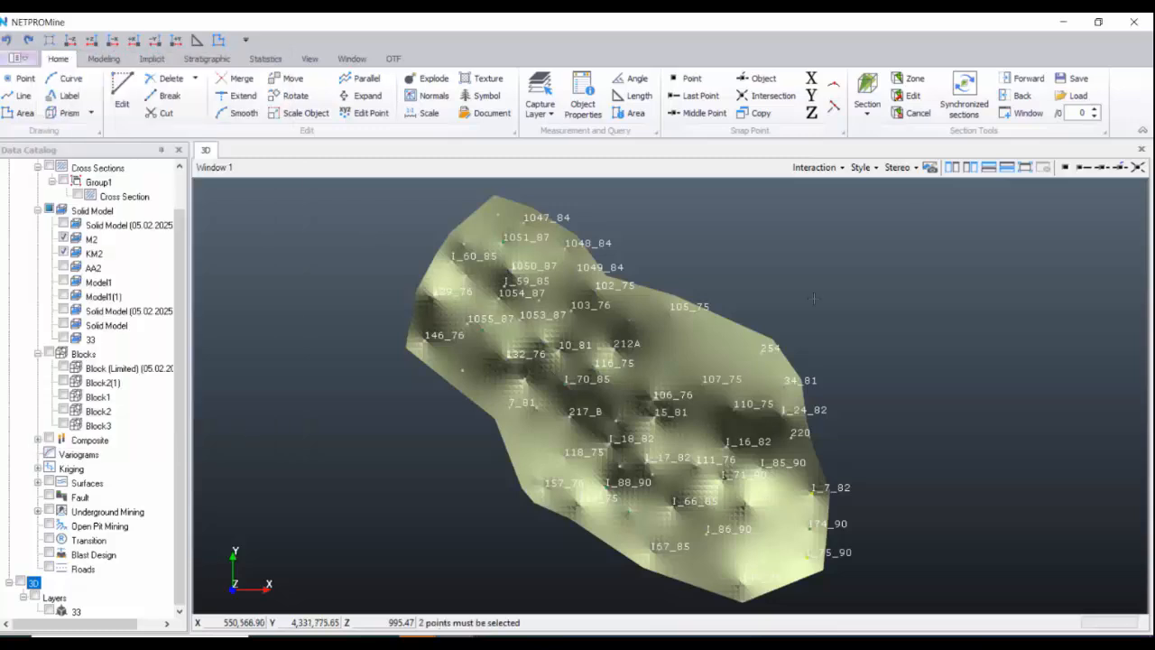
- Place a grid section line about 3,105 long diagonally across solids M2 and KM2 from northwest to southeast
{"action": "left_click", "coordinate": [412, 236]}
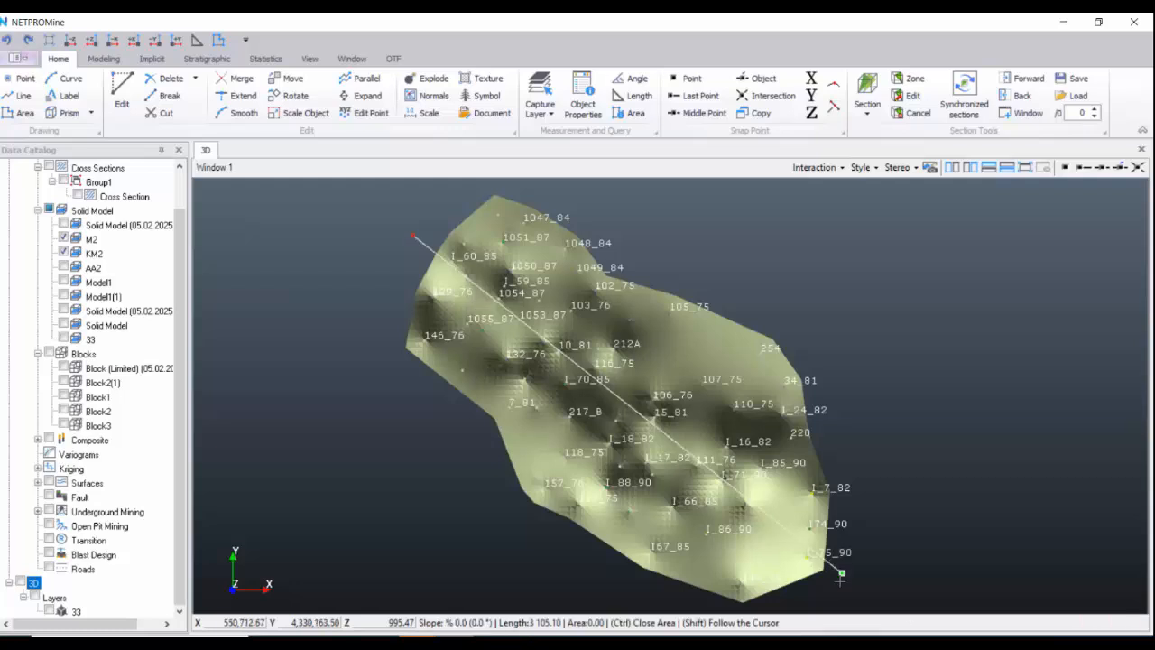
{"action": "right_click", "coordinate": [670, 435]}
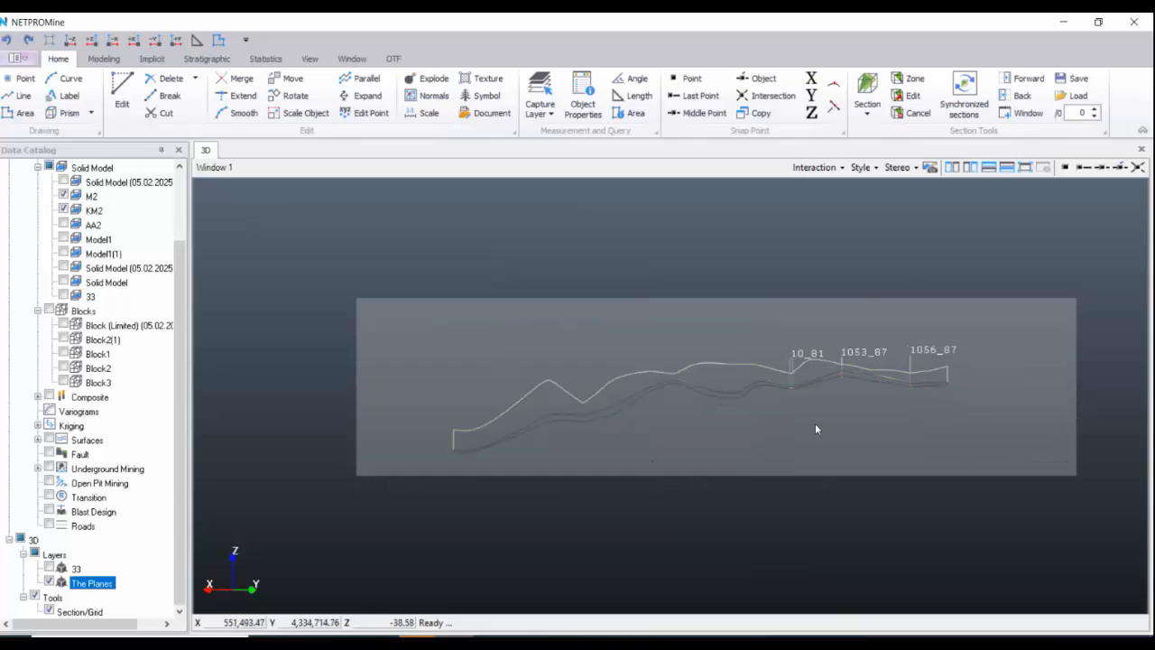
{"action": "mouse_move", "coordinate": [839, 429]}
{"action": "middle_mouse_down"}
{"action": "mouse_move", "coordinate": [646, 428]}
{"action": "mouse_move", "coordinate": [710, 407]}
{"action": "mouse_move", "coordinate": [655, 423]}
{"action": "mouse_move", "coordinate": [667, 436]}
{"action": "middle_mouse_up"}
{"action": "scroll", "coordinate": [666, 406], "scroll_direction": "up", "scroll_amount": 4}
{"action": "scroll", "coordinate": [664, 420], "scroll_direction": "down", "scroll_amount": 3}
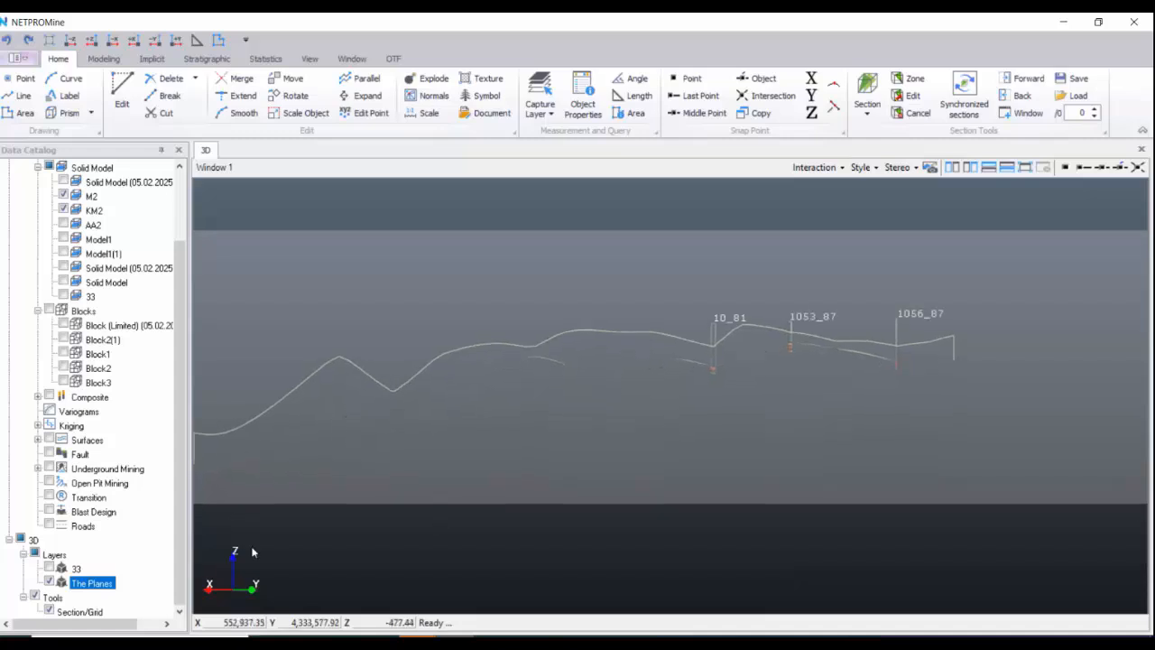
- Change the style colour of solid model KM2 to standard red so its section outline stands out
{"action": "scroll", "coordinate": [106, 381], "scroll_direction": "up", "scroll_amount": 2}
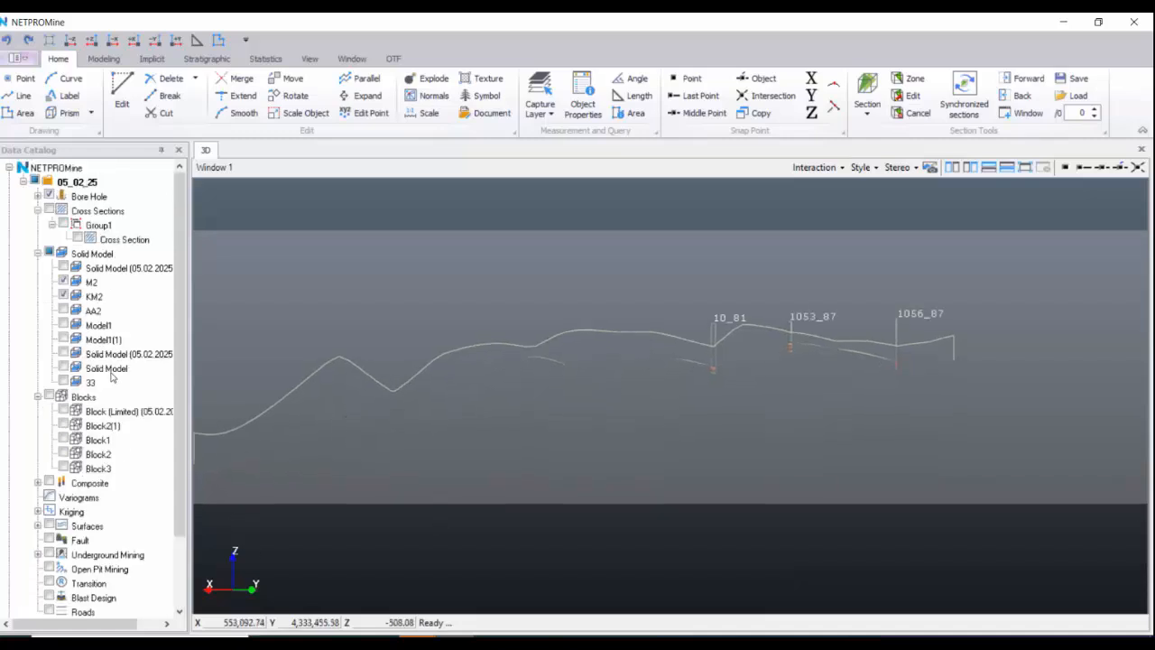
{"action": "right_click", "coordinate": [115, 301]}
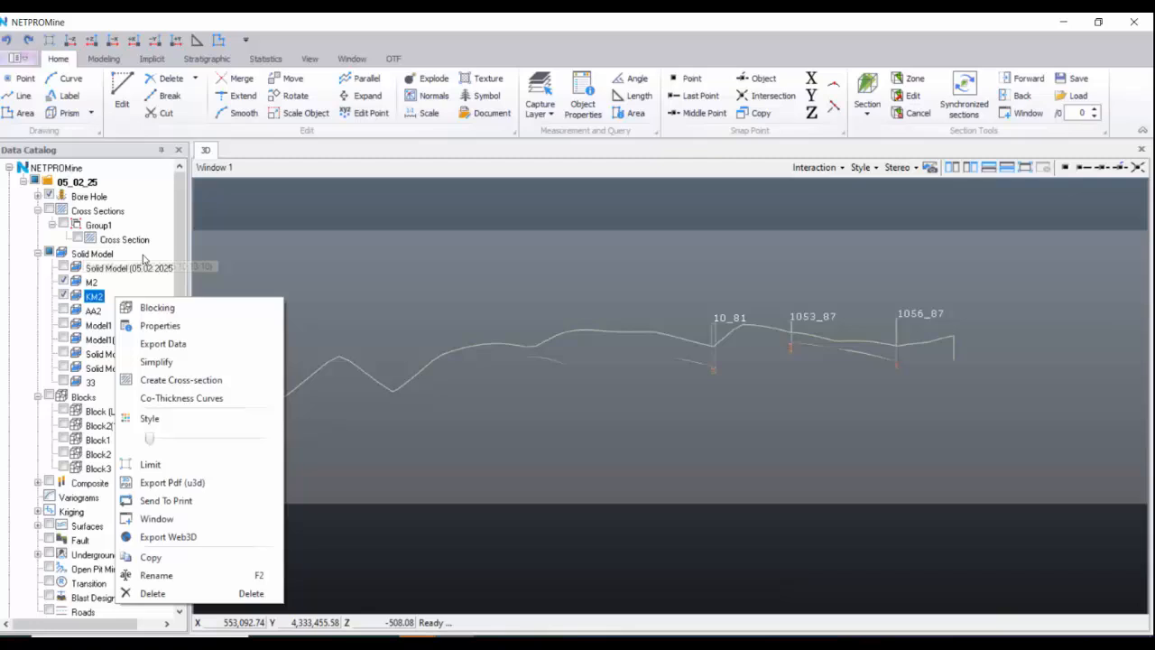
{"action": "left_click", "coordinate": [144, 419]}
{"action": "left_click", "coordinate": [444, 203]}
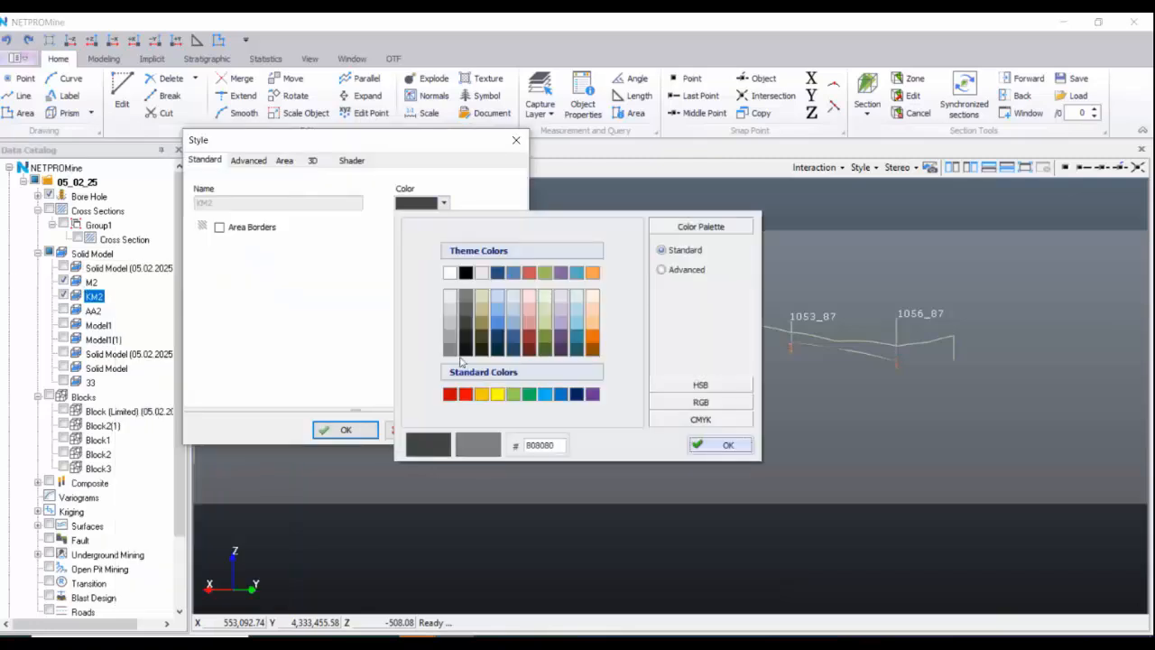
{"action": "left_click", "coordinate": [465, 397]}
{"action": "left_click", "coordinate": [352, 435]}
{"action": "scroll", "coordinate": [436, 399], "scroll_direction": "down", "scroll_amount": 3}
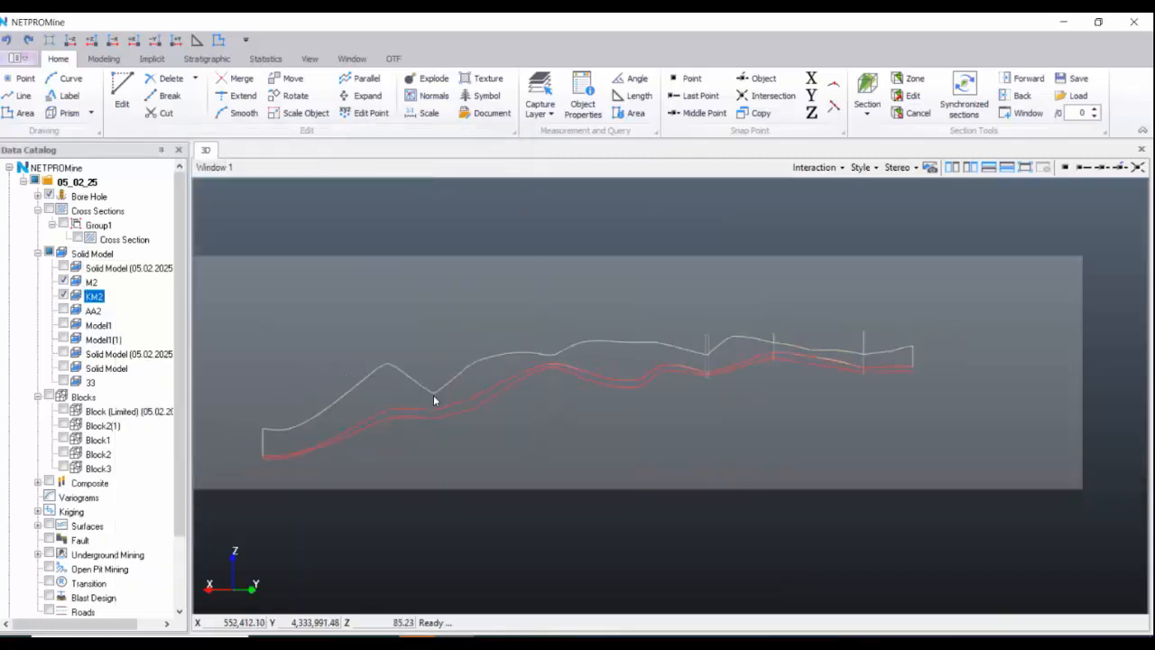
- Examine the M2 and KM2 outlines and the boreholes along the full length of the section plane
{"action": "middle_click_drag", "start_coordinate": [558, 398], "coordinate": [491, 395]}
{"action": "scroll", "coordinate": [698, 369], "scroll_direction": "up", "scroll_amount": 3}
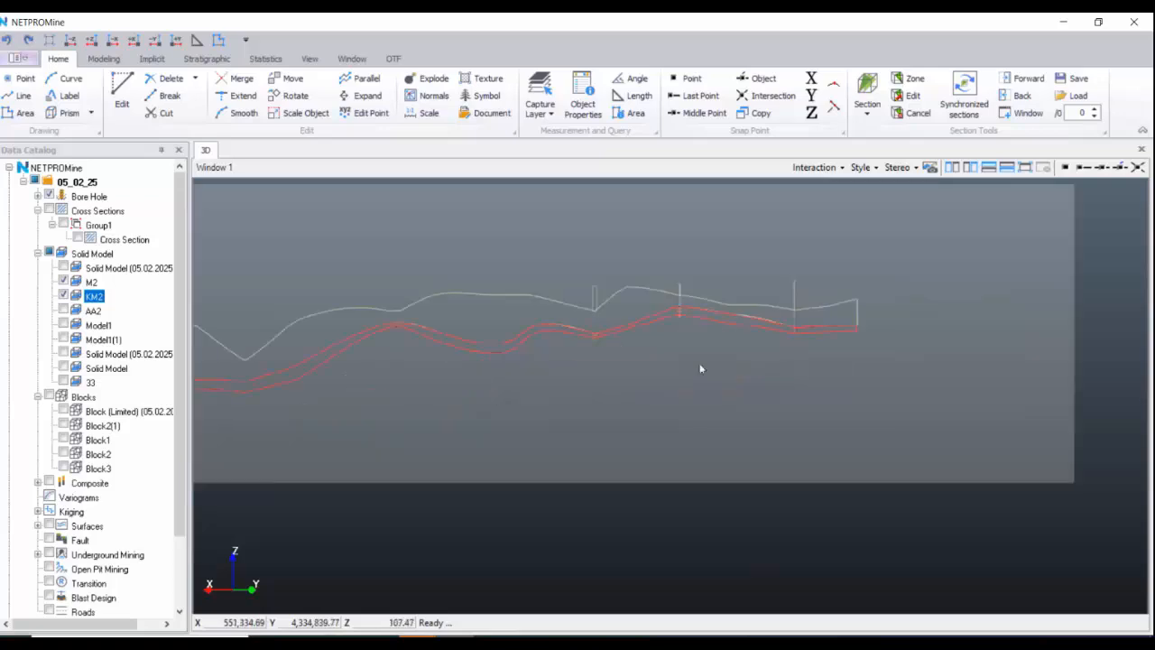
{"action": "scroll", "coordinate": [796, 423], "scroll_direction": "up", "scroll_amount": 3}
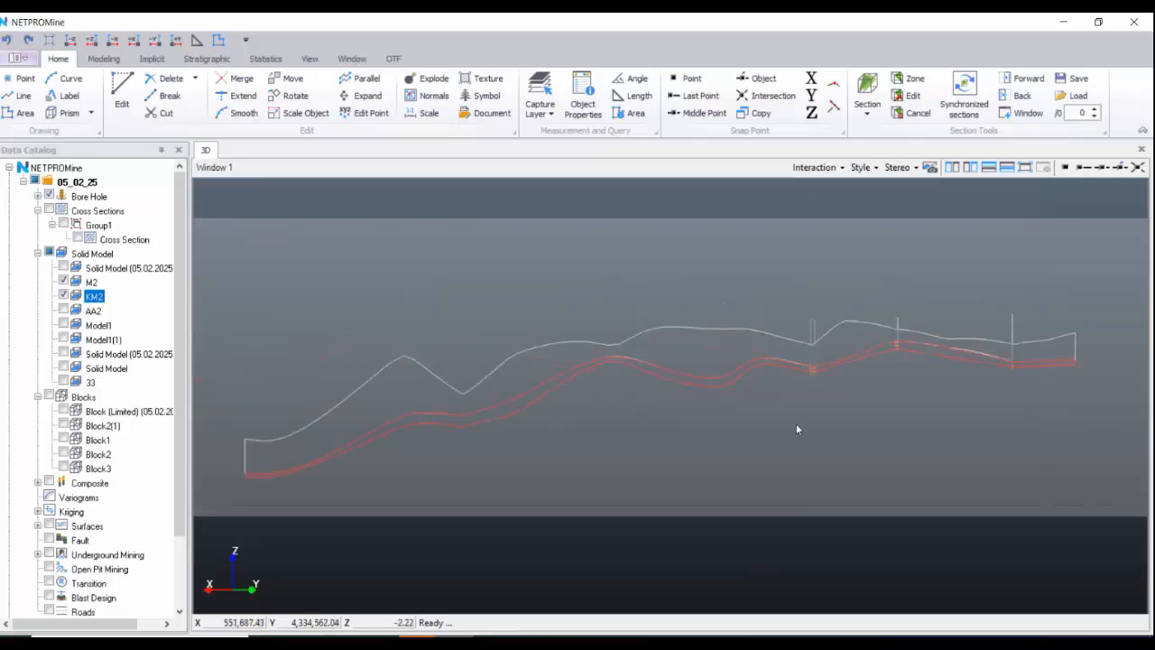
{"action": "scroll", "coordinate": [758, 414], "scroll_direction": "down", "scroll_amount": 4}
{"action": "middle_click_drag", "start_coordinate": [759, 414], "coordinate": [675, 412]}
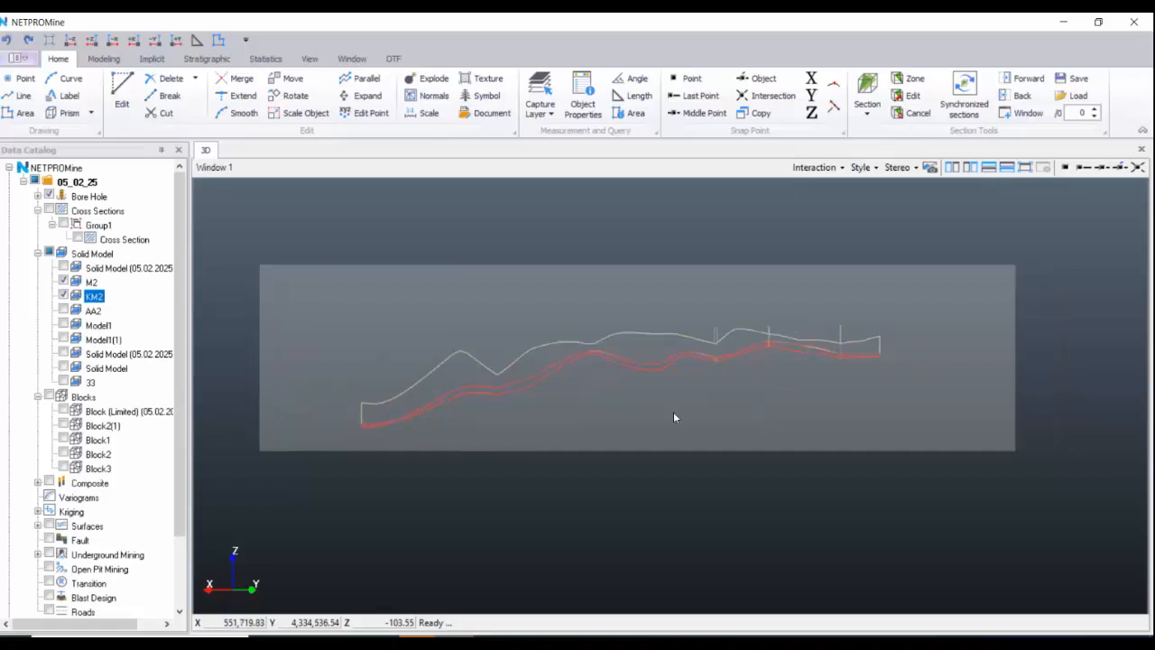
{"action": "left_click", "coordinate": [1029, 79]}
{"action": "left_click", "coordinate": [1019, 95]}
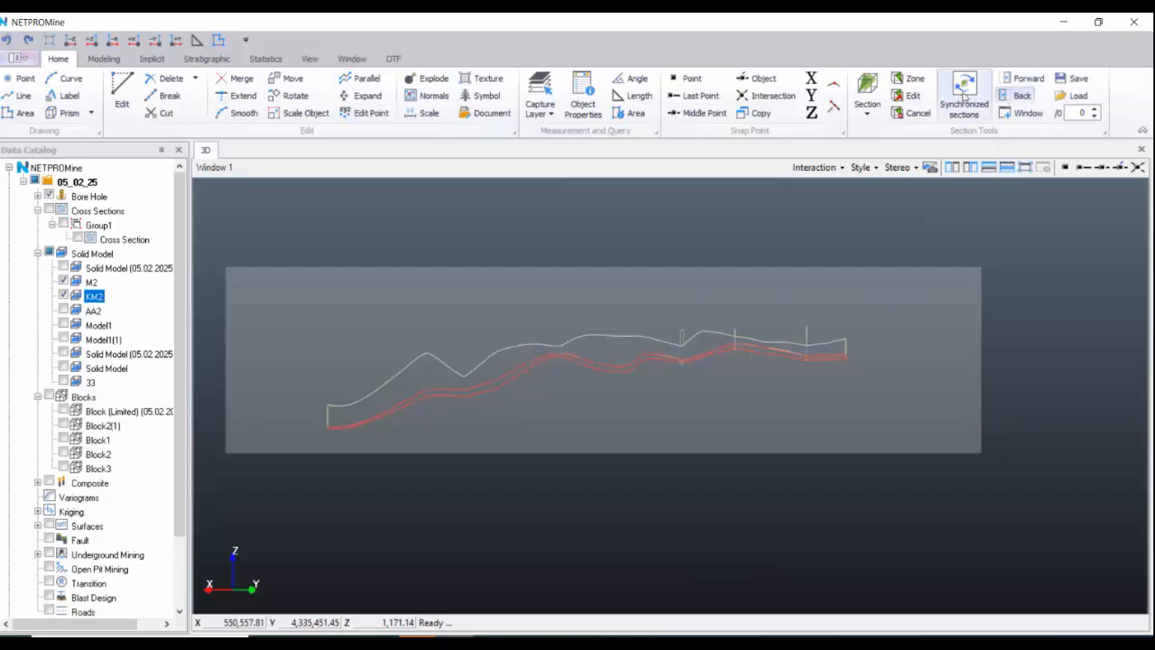
- Start synchronized sections with vertical and horizontal scale 1.000 and grid ranges of 100.0, and enlarge the resulting print window
{"action": "left_click", "coordinate": [974, 113]}
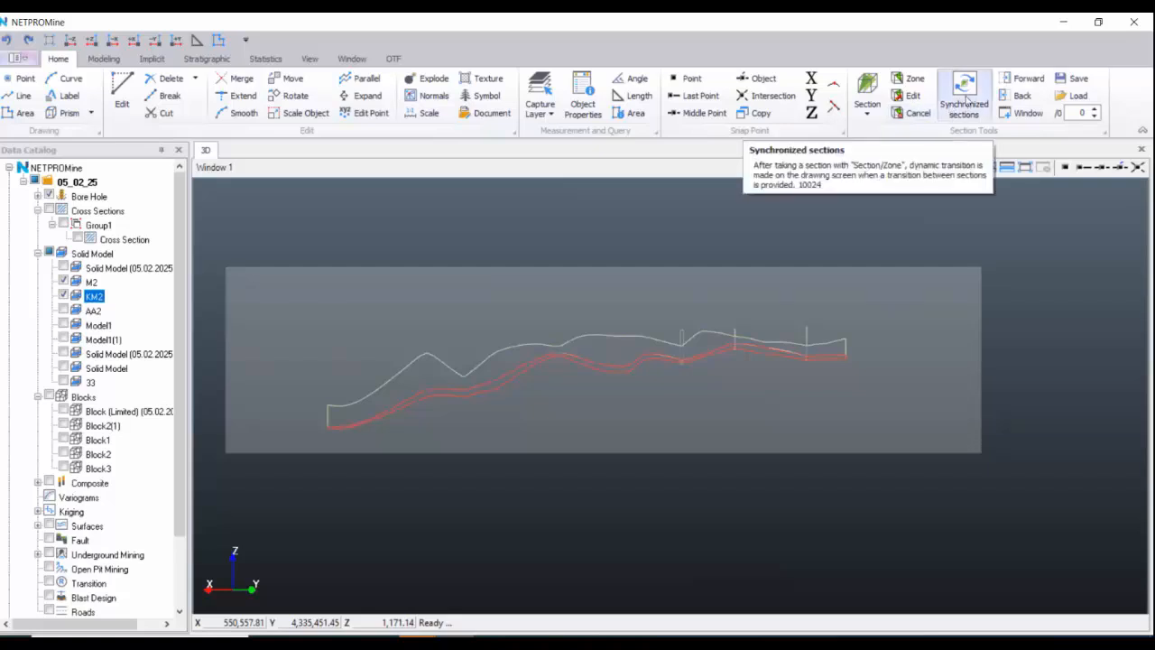
{"action": "left_click", "coordinate": [965, 101]}
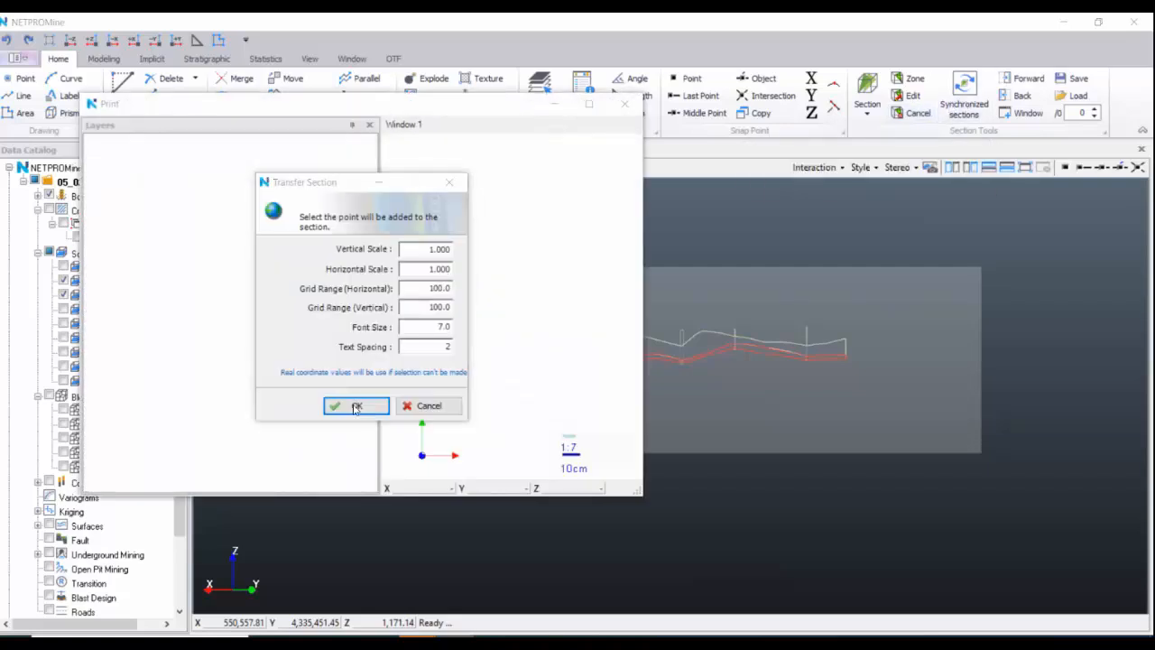
{"action": "left_click", "coordinate": [355, 405]}
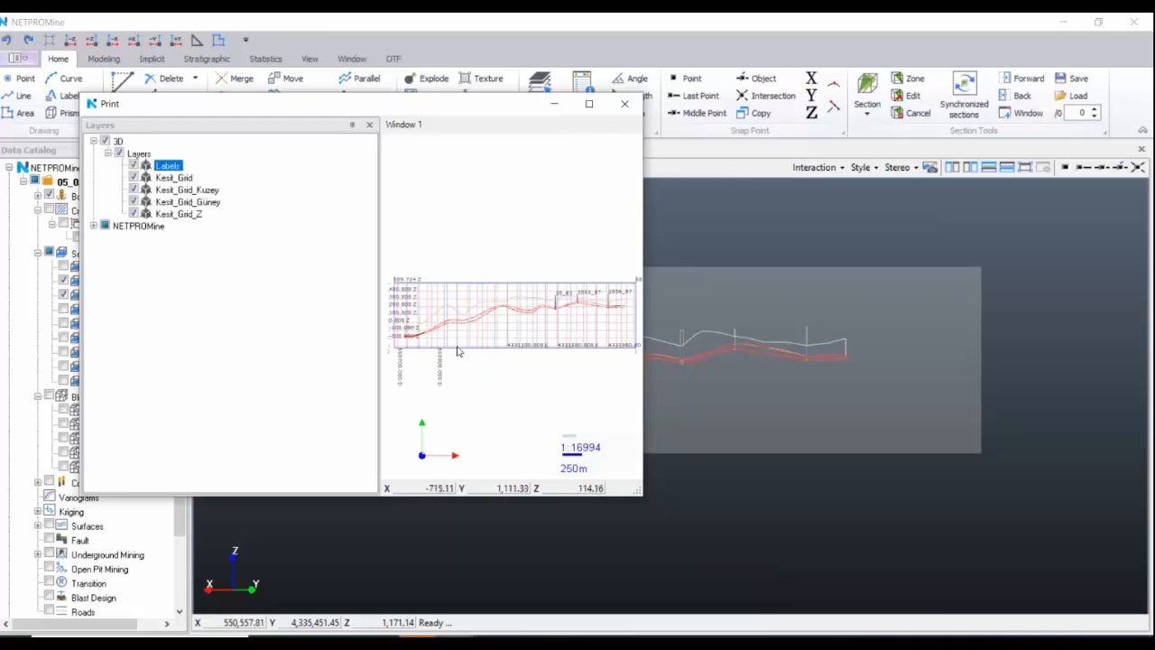
{"action": "left_click_drag", "start_coordinate": [639, 488], "coordinate": [797, 516]}
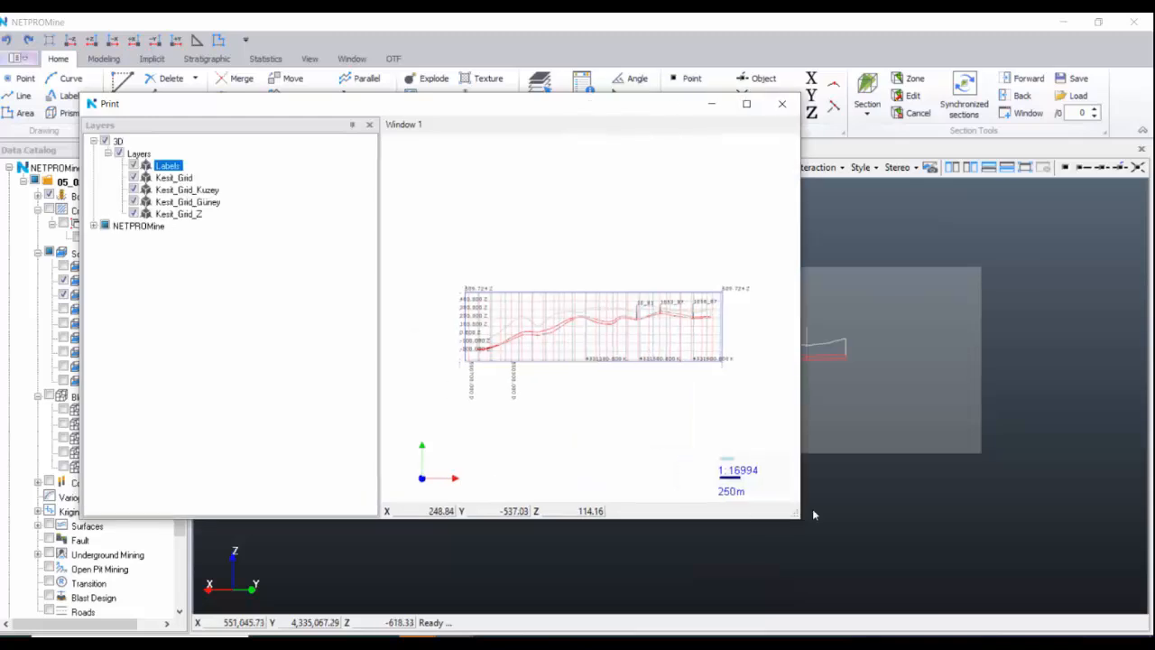
{"action": "left_click_drag", "start_coordinate": [583, 98], "coordinate": [537, 106]}
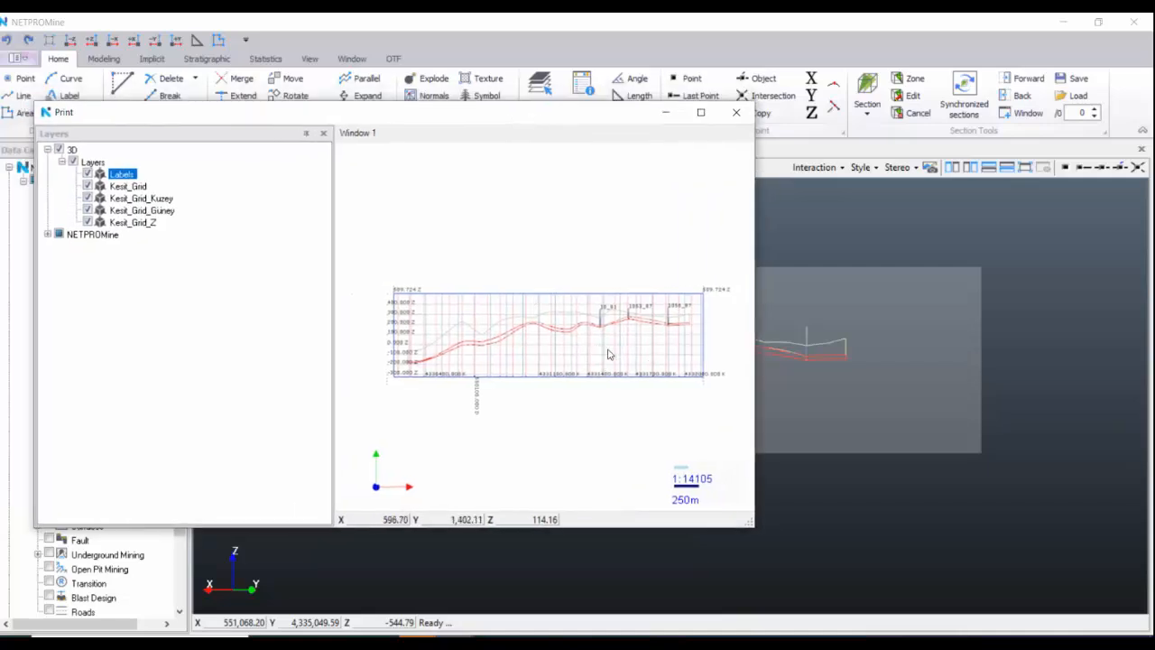
- Step the section forward two offsets to -300 while comparing the synchronized print view, and close the print window
{"action": "left_click", "coordinate": [1037, 79]}
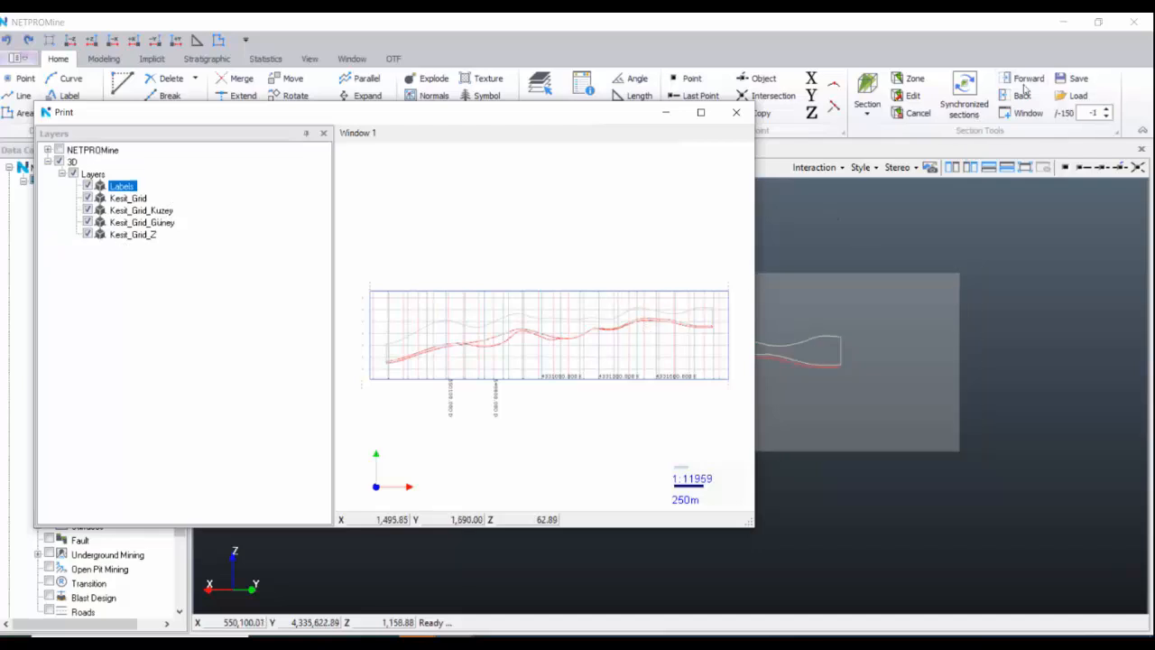
{"action": "left_click", "coordinate": [1029, 81]}
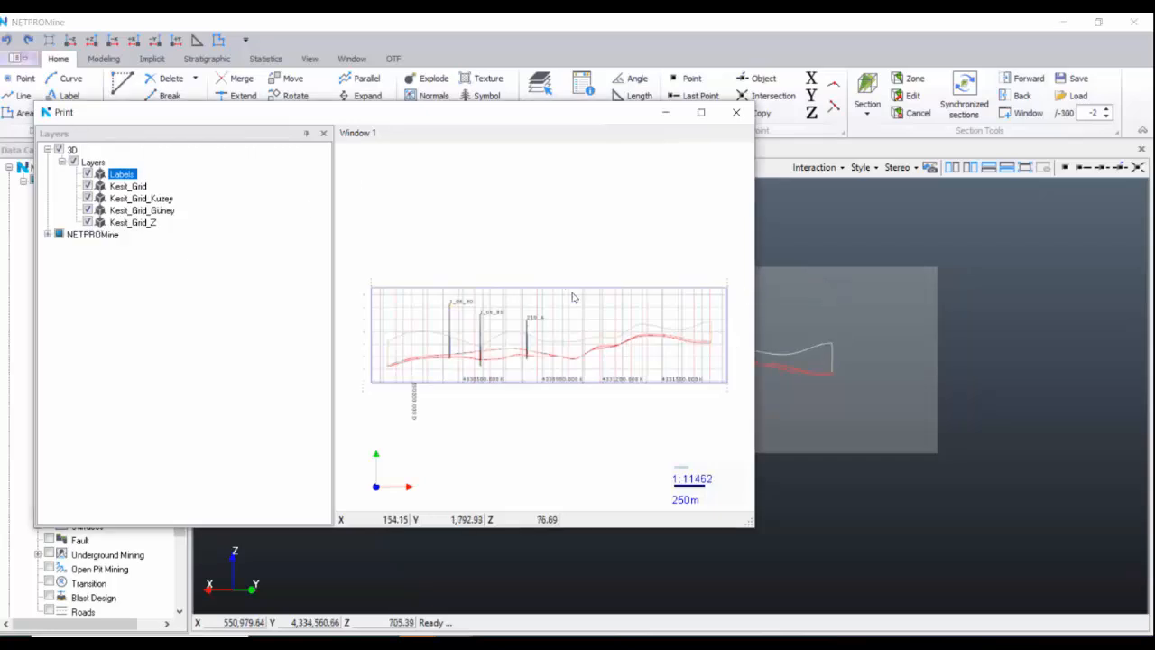
{"action": "left_click", "coordinate": [743, 120]}
- Delete the 3D group from the data catalog, including its section grid, layer 33 and the planes layer
{"action": "scroll", "coordinate": [623, 312], "scroll_direction": "down", "scroll_amount": 1}
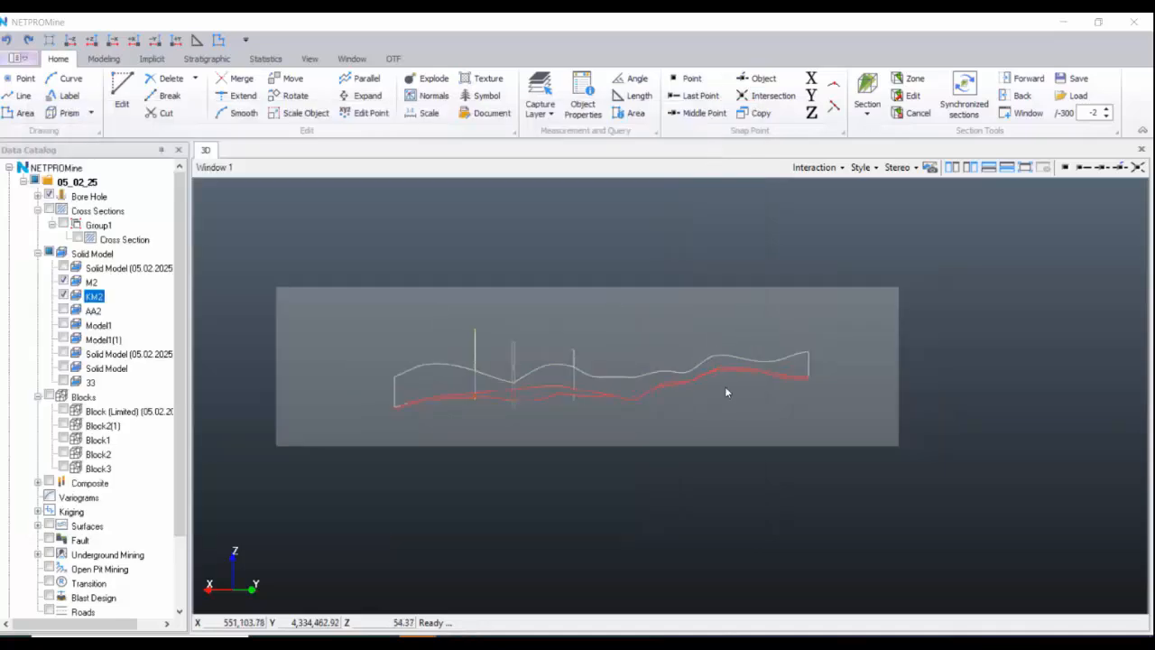
{"action": "left_click_drag", "start_coordinate": [726, 388], "coordinate": [740, 419]}
{"action": "scroll", "coordinate": [668, 361], "scroll_direction": "up", "scroll_amount": 2}
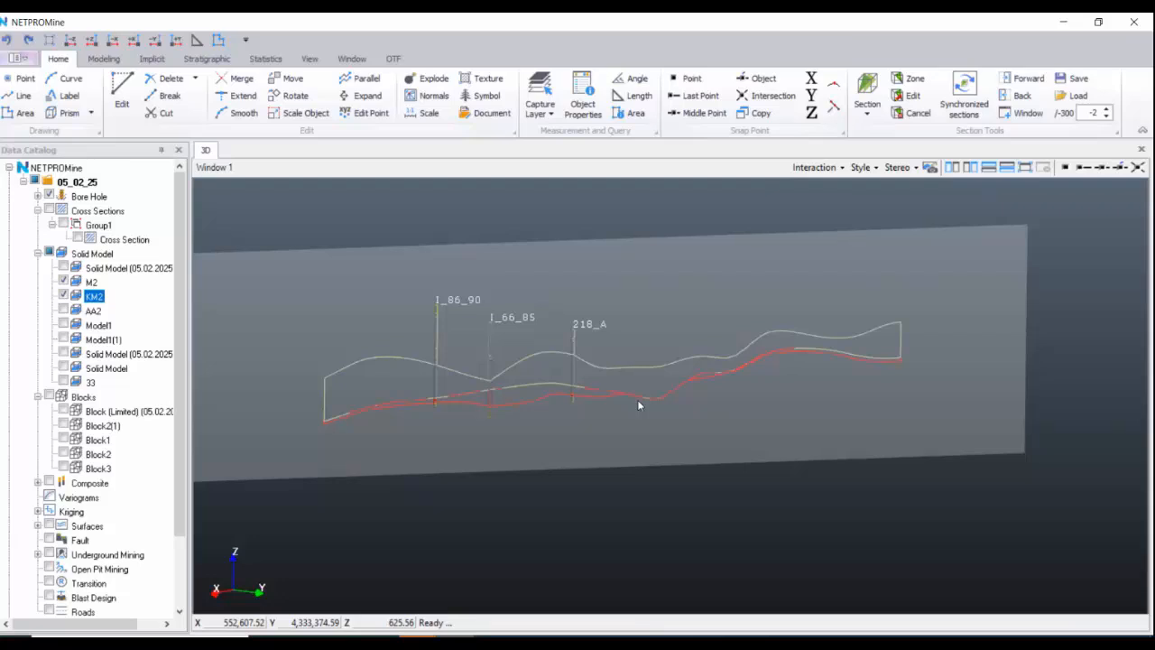
{"action": "scroll", "coordinate": [129, 521], "scroll_direction": "down", "scroll_amount": 2}
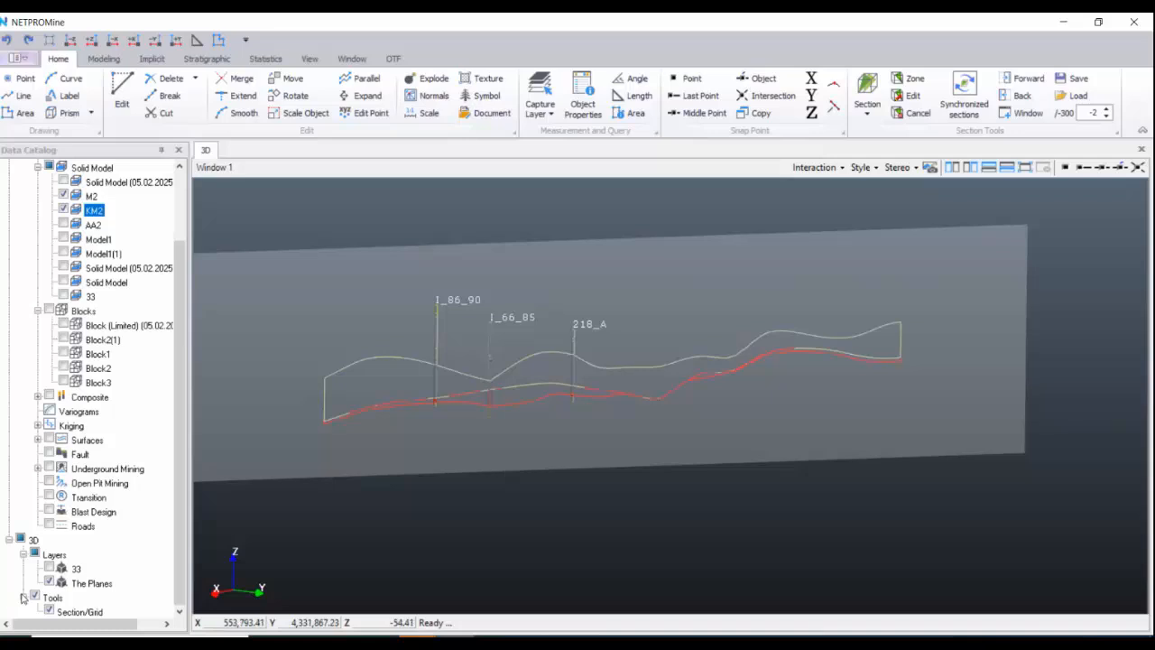
{"action": "left_click", "coordinate": [102, 541]}
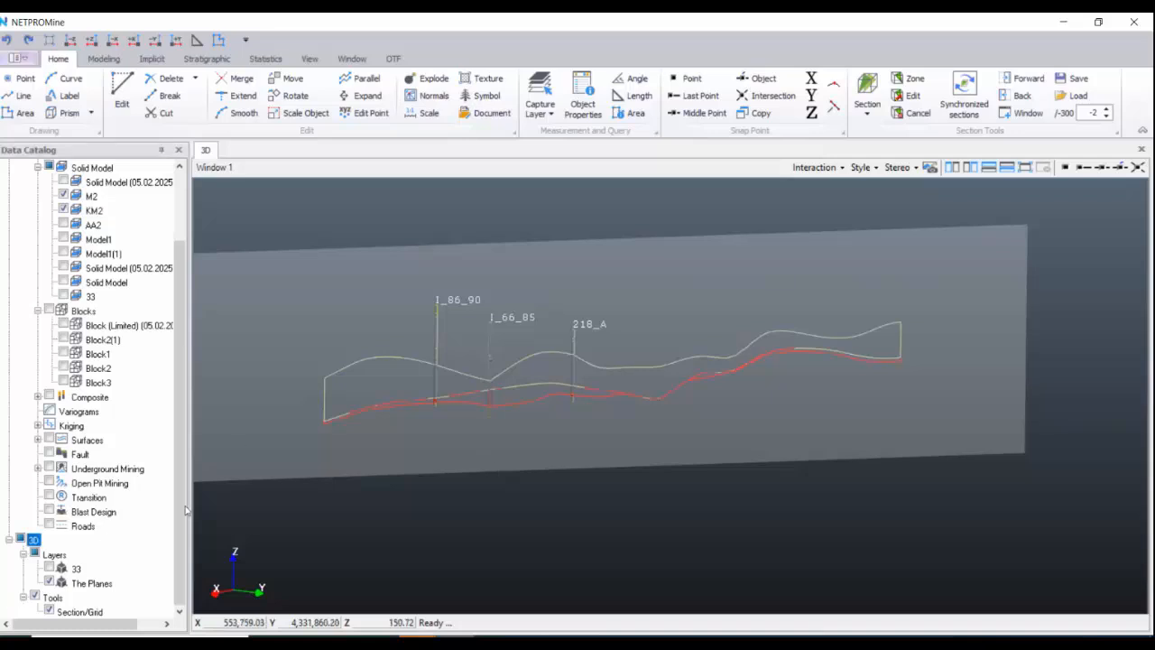
{"action": "right_click", "coordinate": [76, 542]}
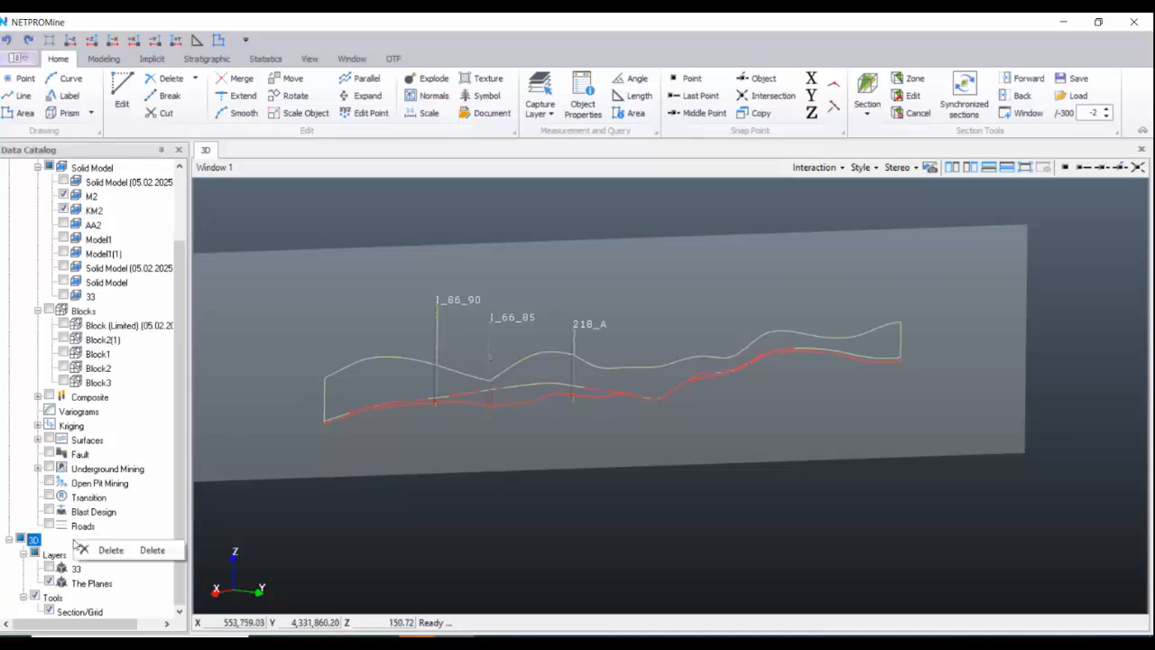
{"action": "left_click", "coordinate": [130, 553]}
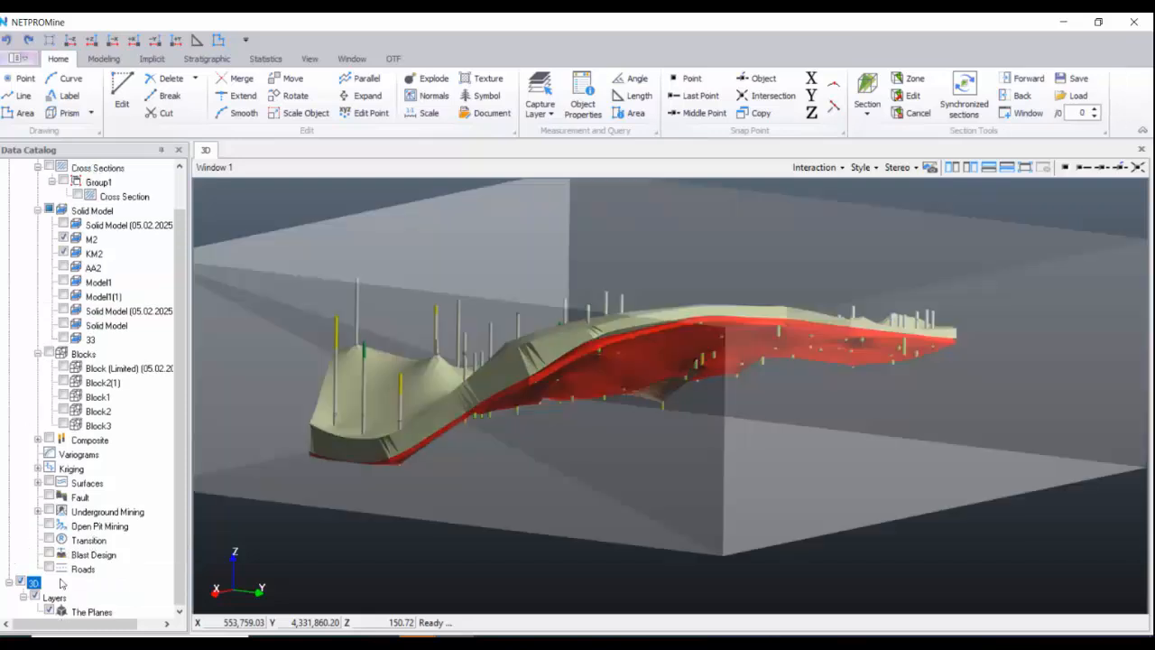
{"action": "left_click", "coordinate": [21, 582]}
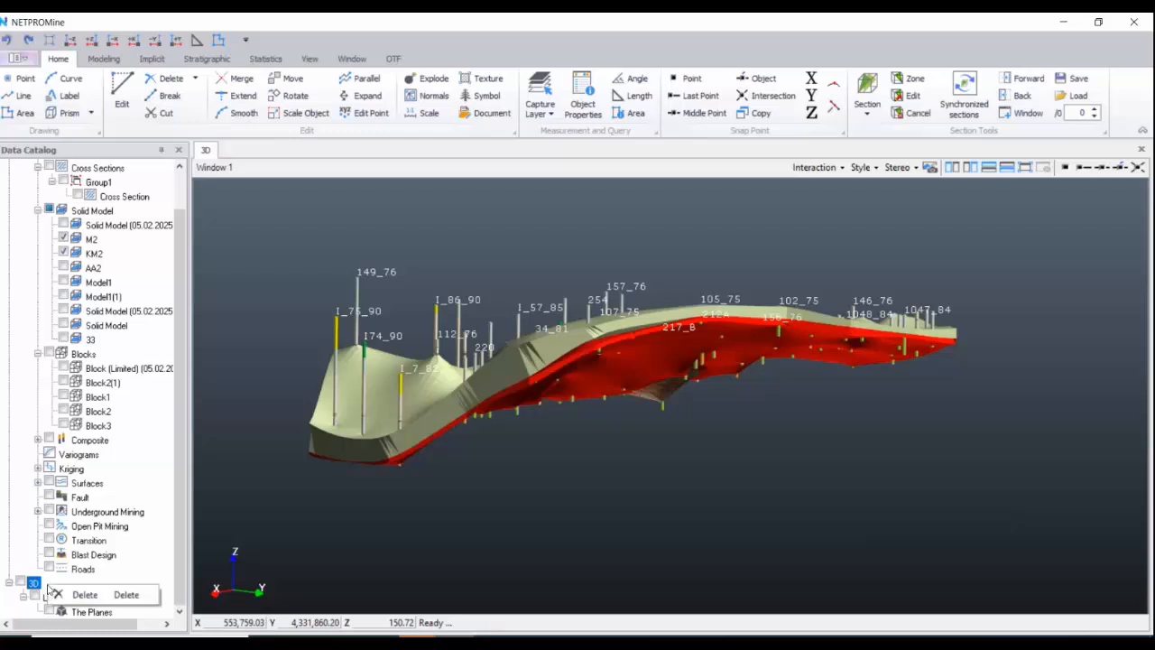
- Expand the Bore Hole group of project 05_02_25 to show its ungrouped holes and labels
{"action": "scroll", "coordinate": [65, 597], "scroll_direction": "up", "scroll_amount": 1}
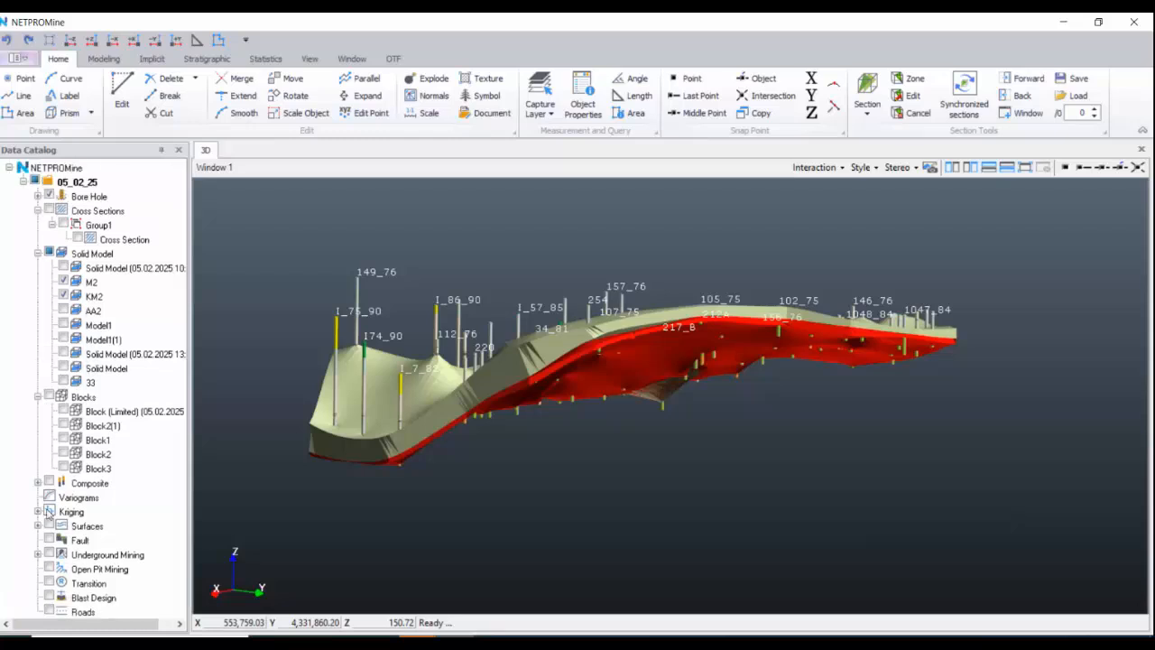
{"action": "left_click", "coordinate": [38, 197]}
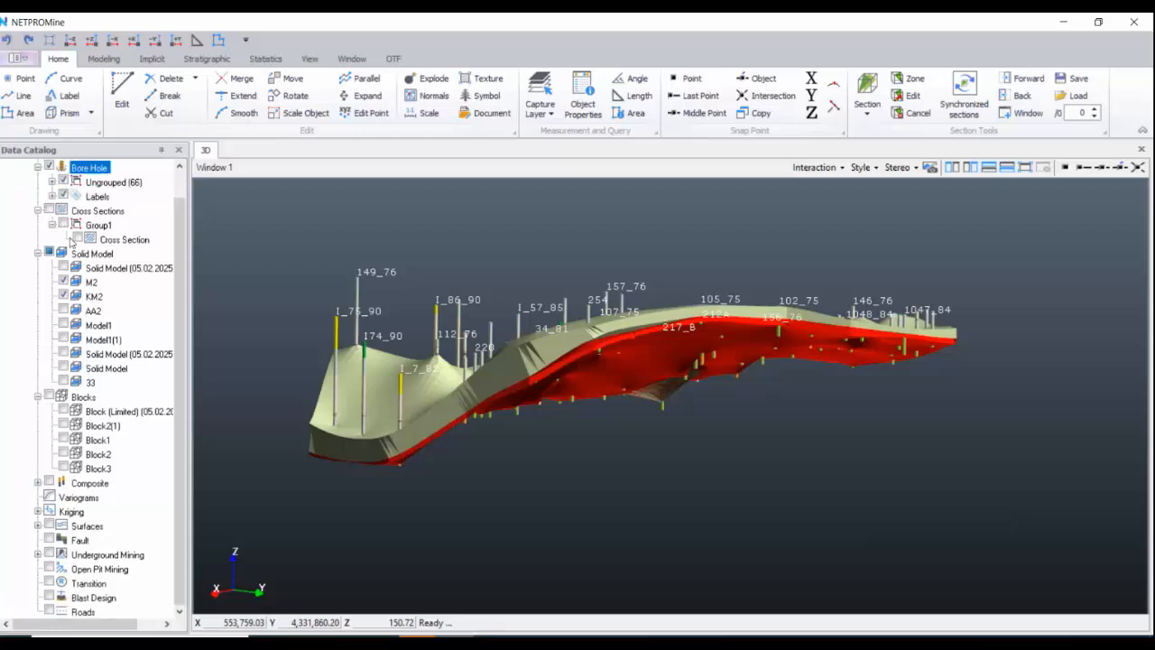
{"action": "scroll", "coordinate": [41, 216], "scroll_direction": "up", "scroll_amount": 1}
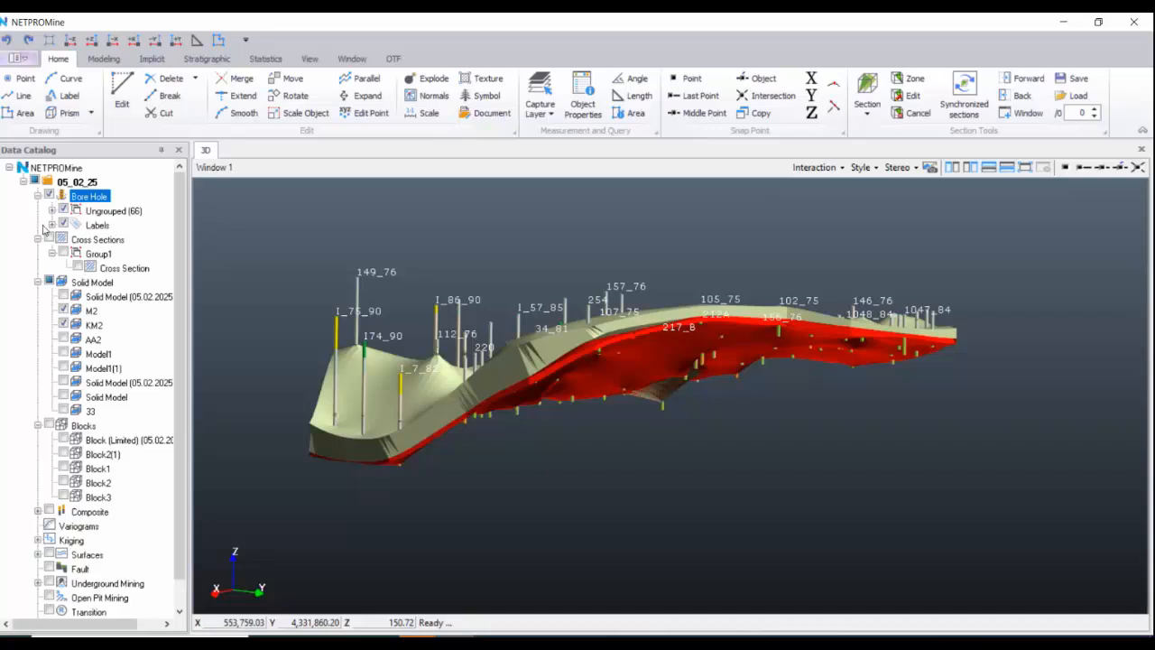